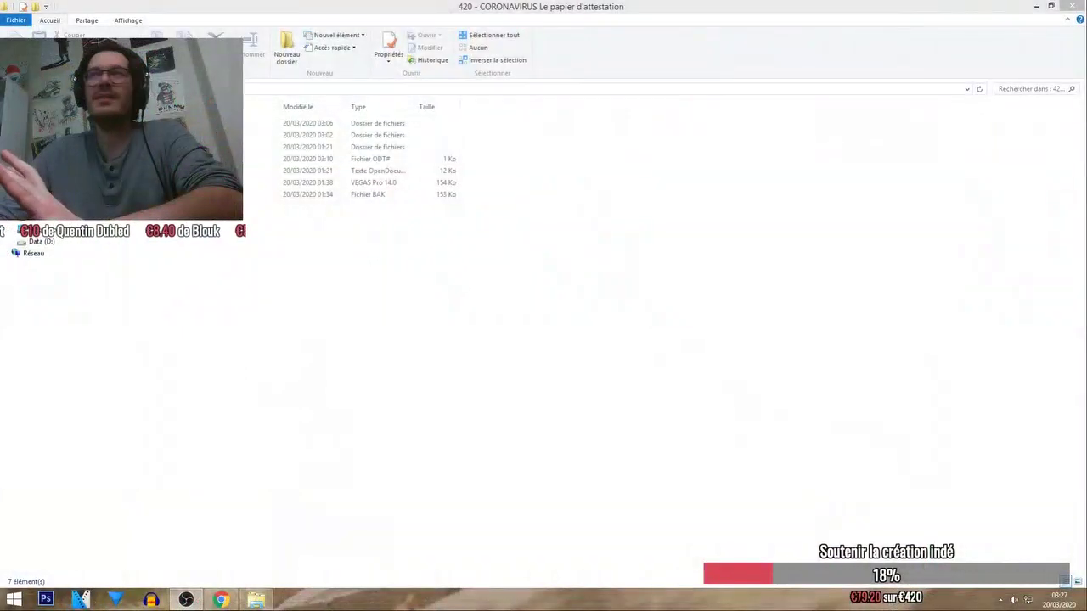
Check the #SON sound folder, then go back and open TageMon AUdio.veg in VEGAS Pro.
double_click(297, 135)
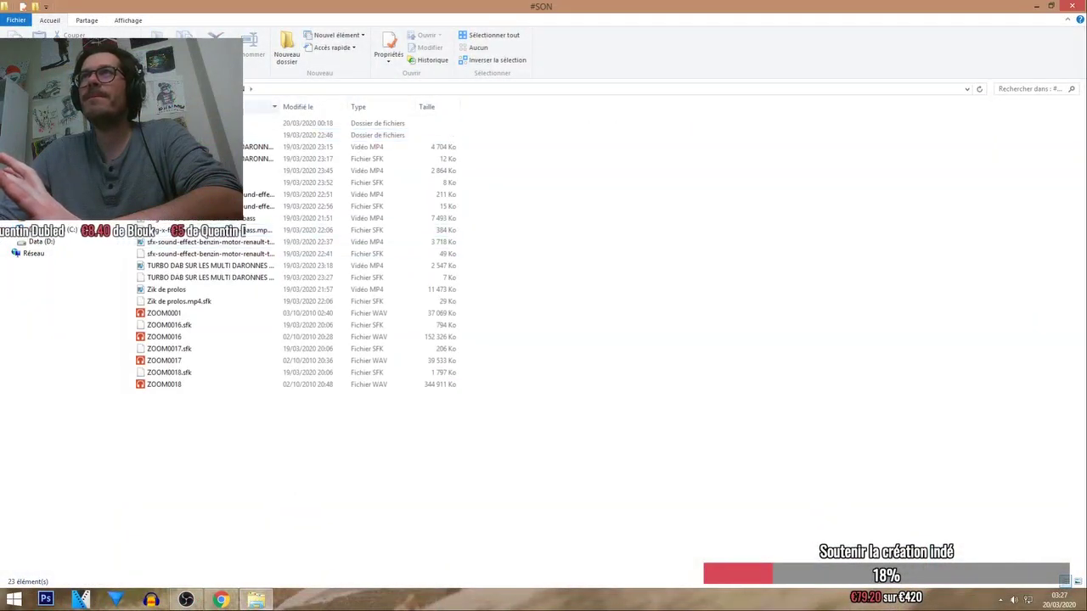
key(alt+Up)
click(340, 182)
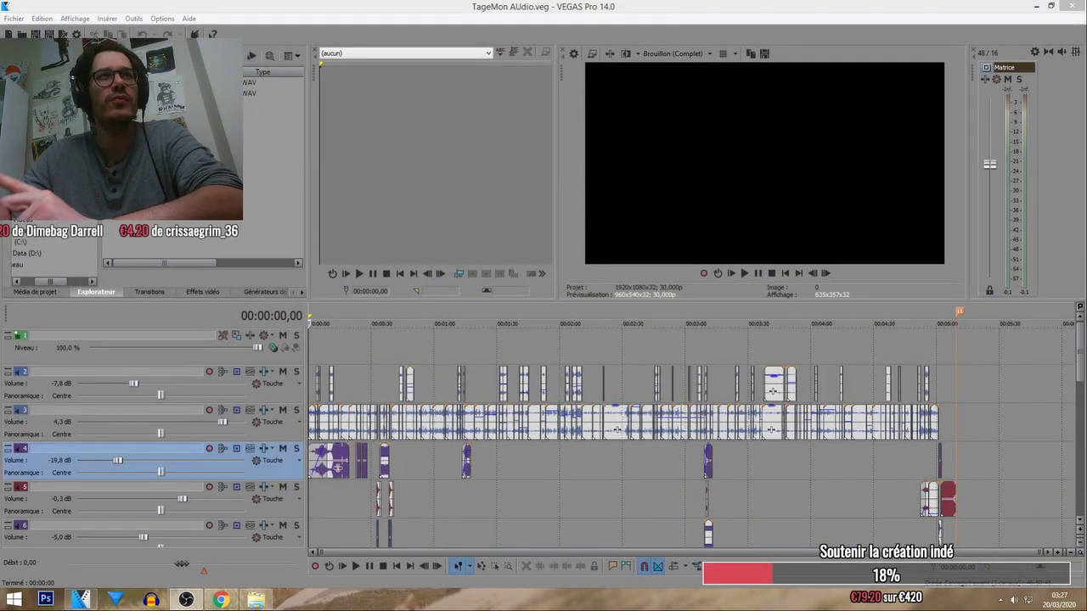
Put the timeline cursor at 00:01:51,03, then go to the 420 - CORONAVIRUS folder in File Explorer.
click(542, 325)
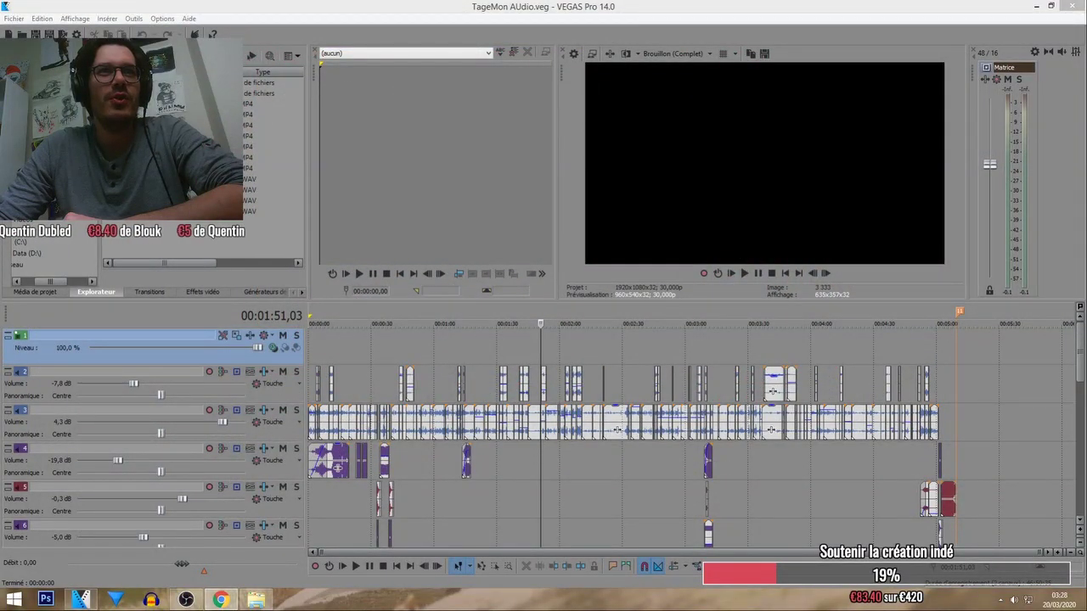
click(251, 601)
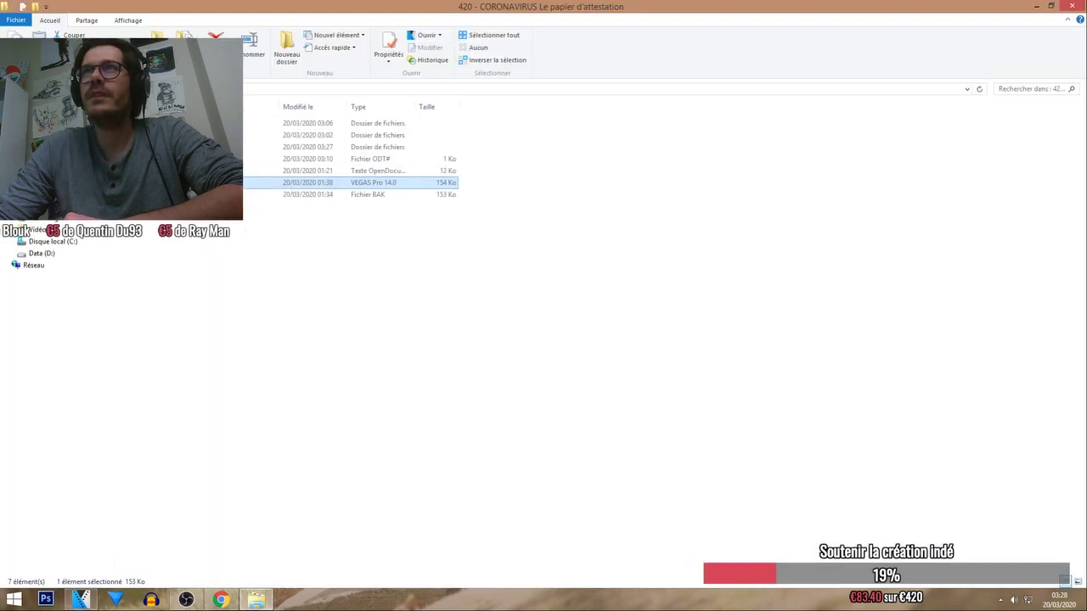
Open Producteurs.odt from the project folder and bring its Writer window forward.
double_click(374, 170)
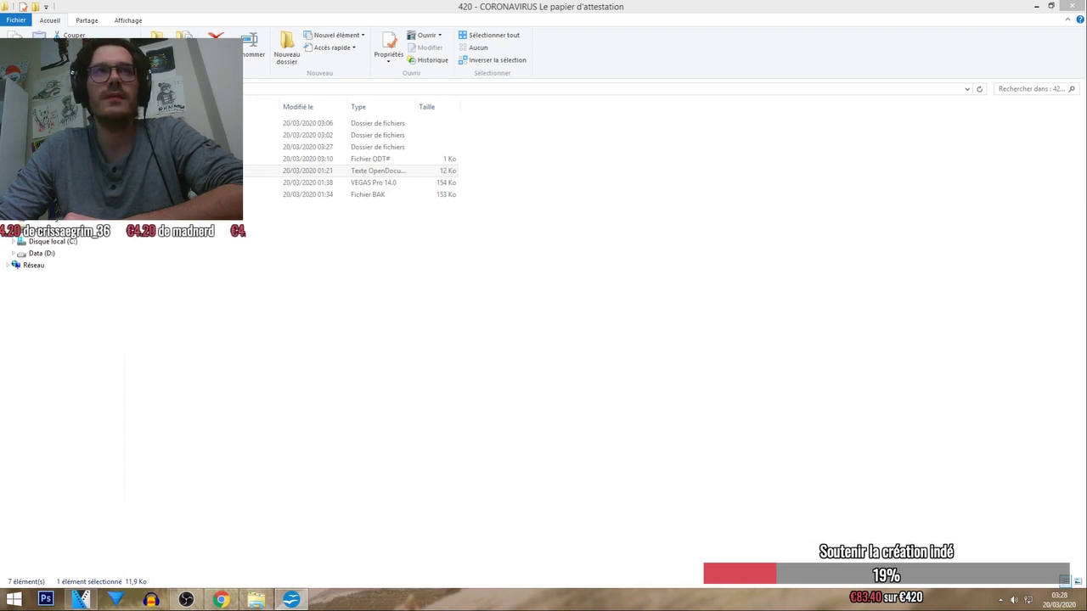
click(291, 601)
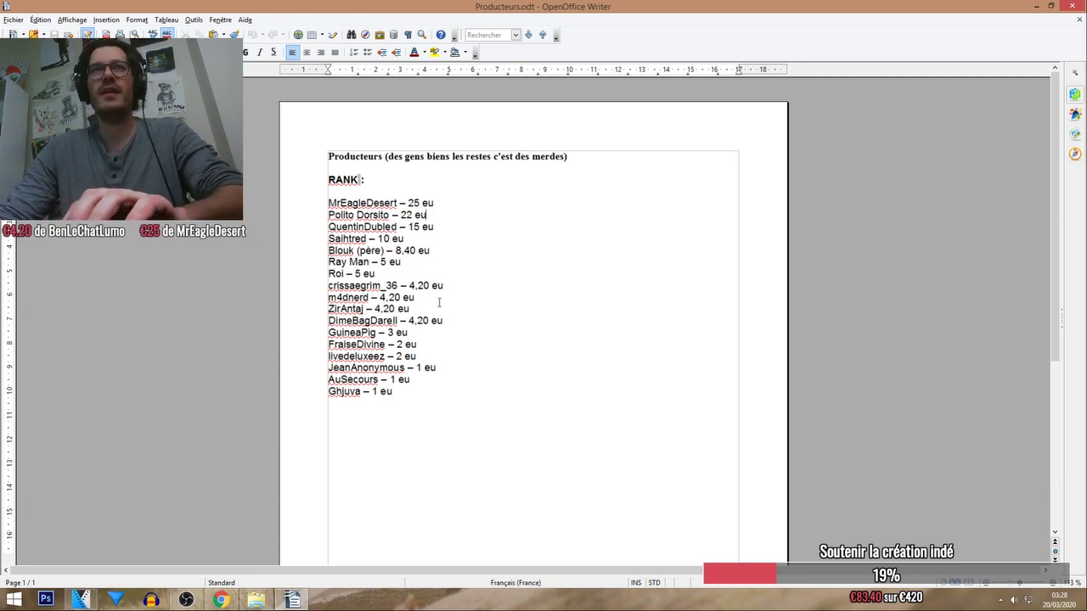
Add a new donor line ending '- 4,20 eu' below the 5 eu entry.
click(397, 279)
key(Return)
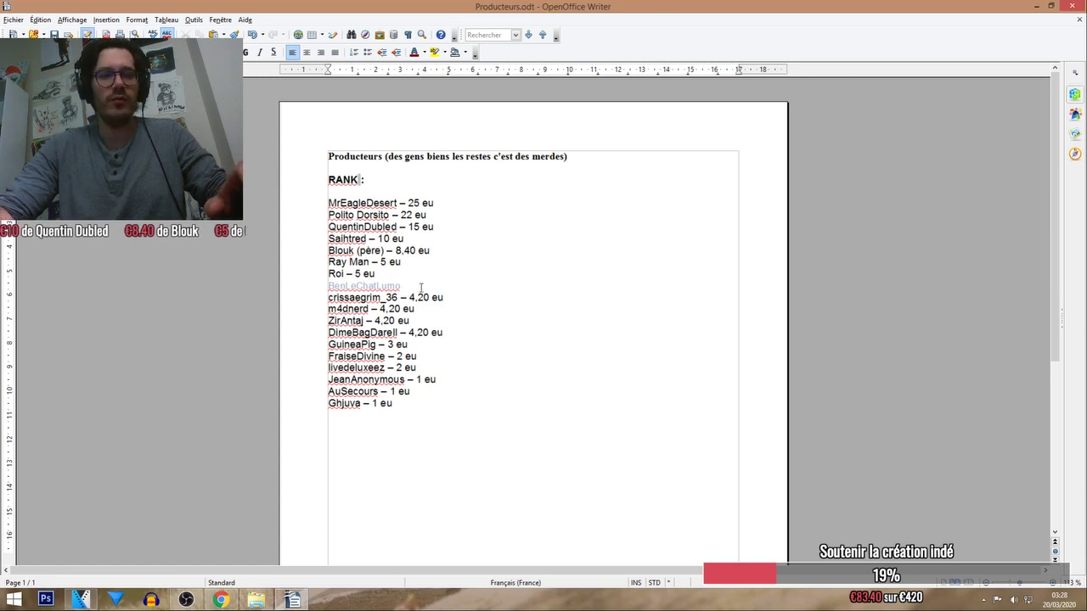
text(- 4)
text(,20)
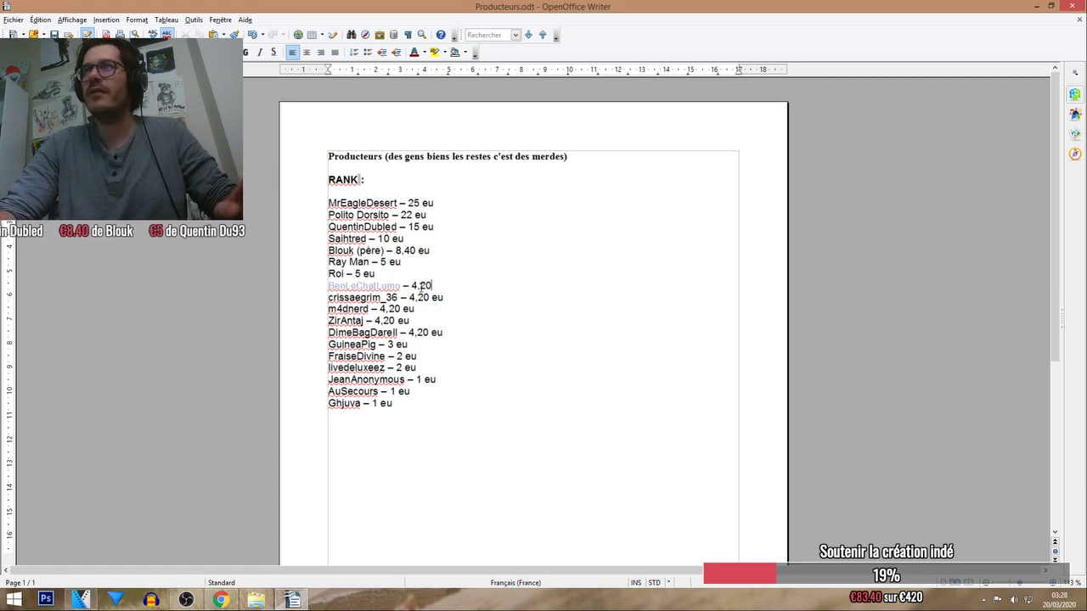
text( eu)
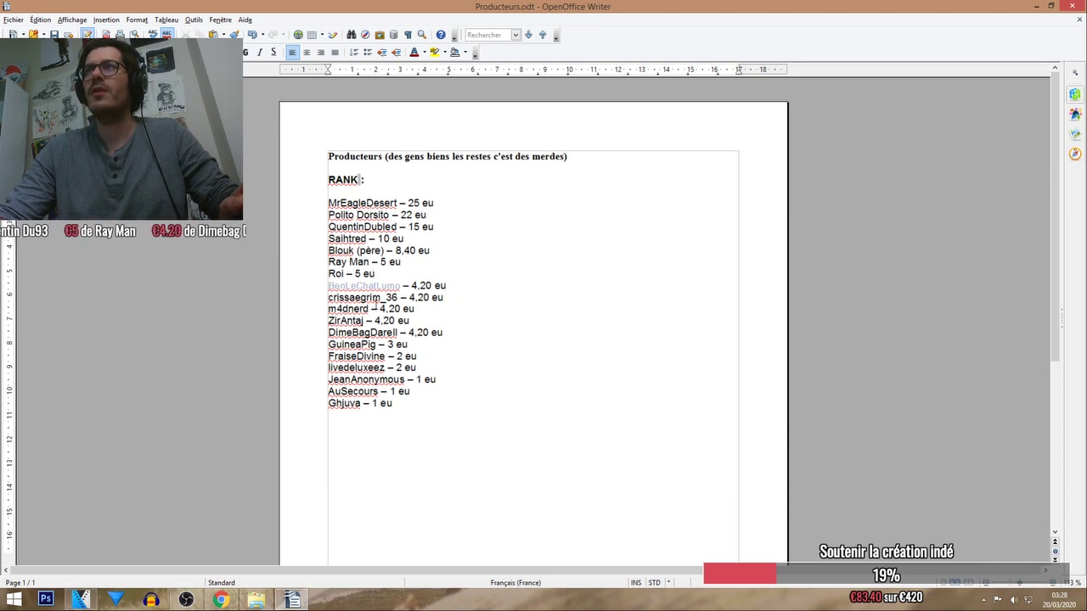
Give the new line's donor name a different font colour, then return to File Explorer.
triple_click(368, 287)
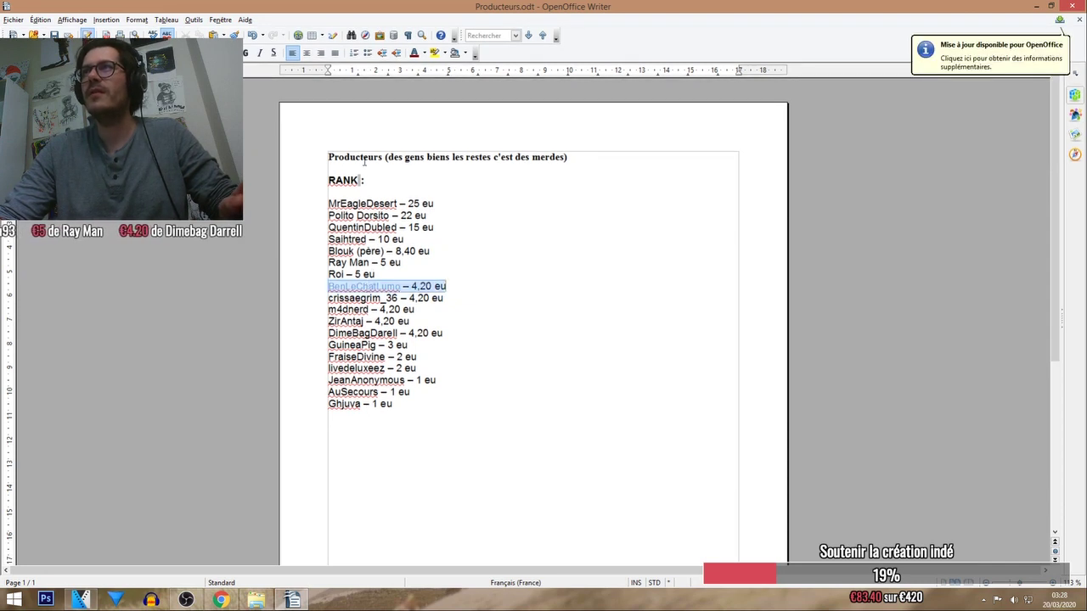
click(423, 54)
click(463, 197)
click(444, 253)
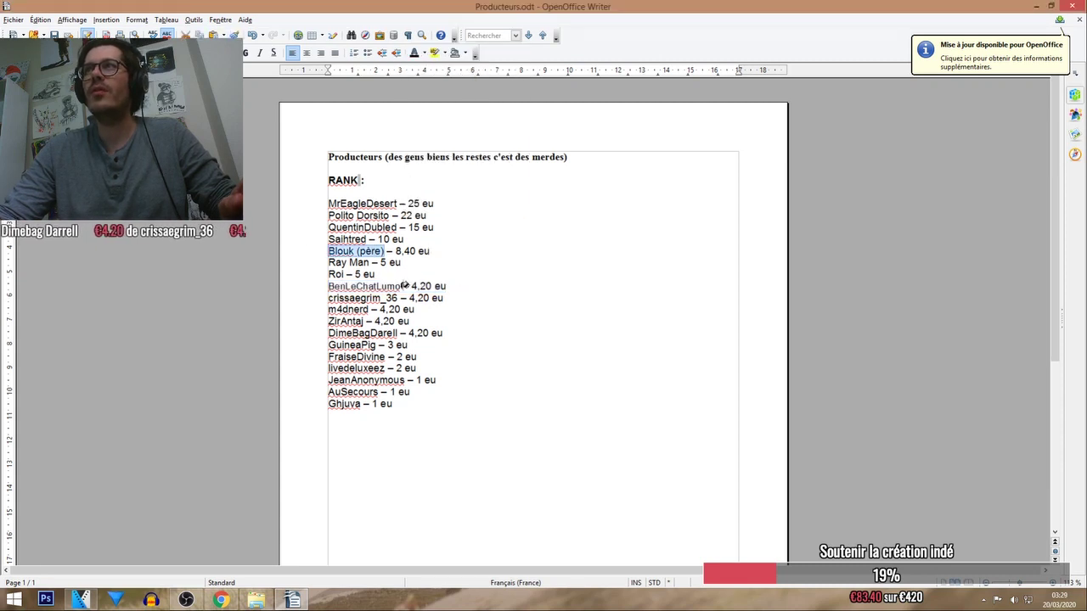
drag(388, 287, 273, 287)
click(305, 248)
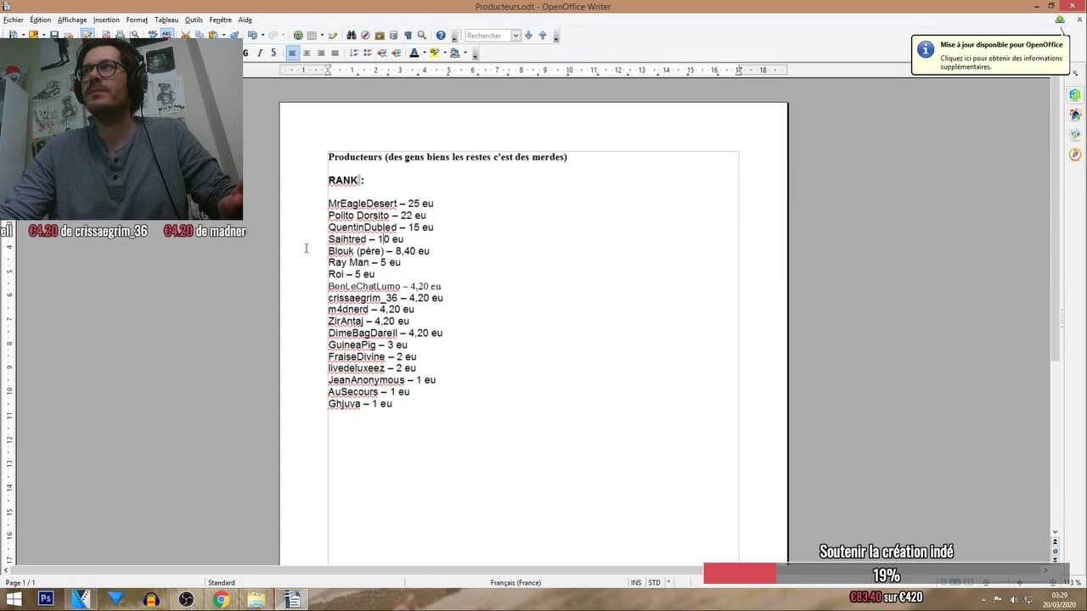
key(alt+Tab)
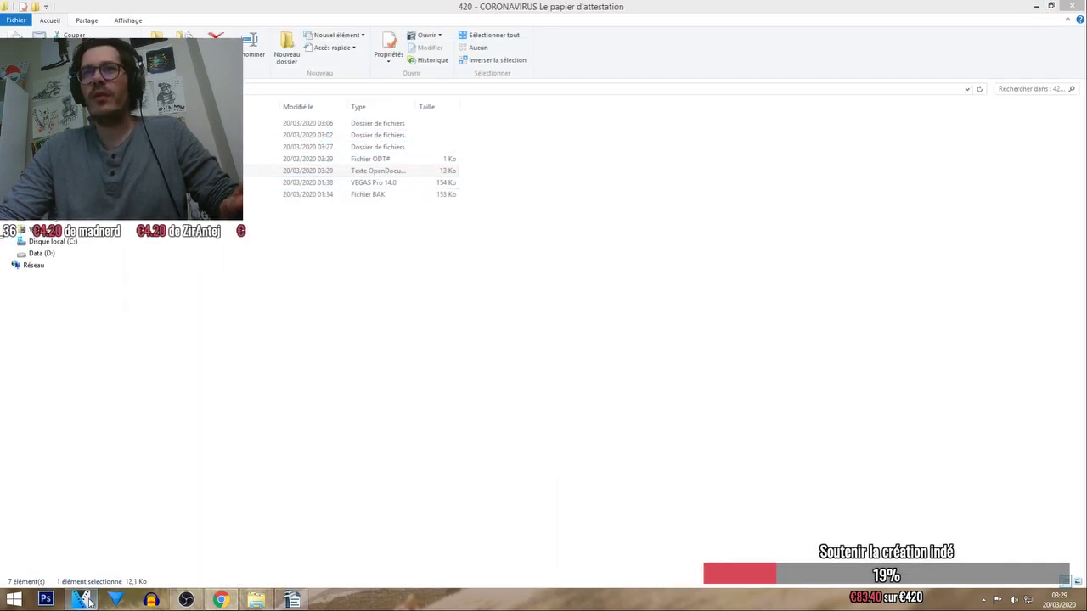
In VEGAS, set the cursor to 00:02:33,05 and browse folders in the Explorateur tab, then return to Explorer.
key(alt+Tab)
click(629, 355)
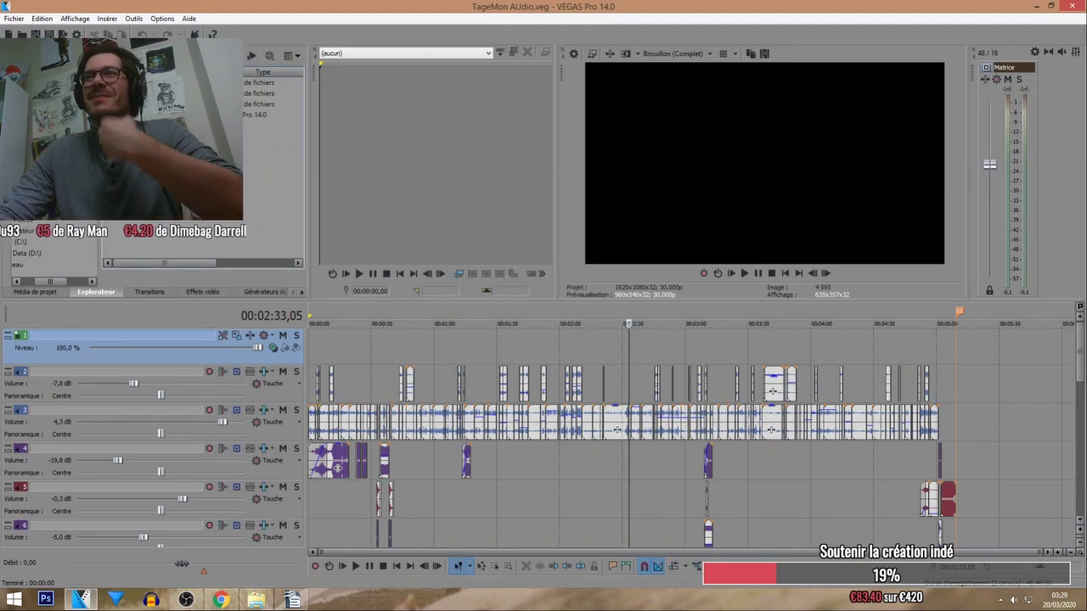
key(BackSpace)
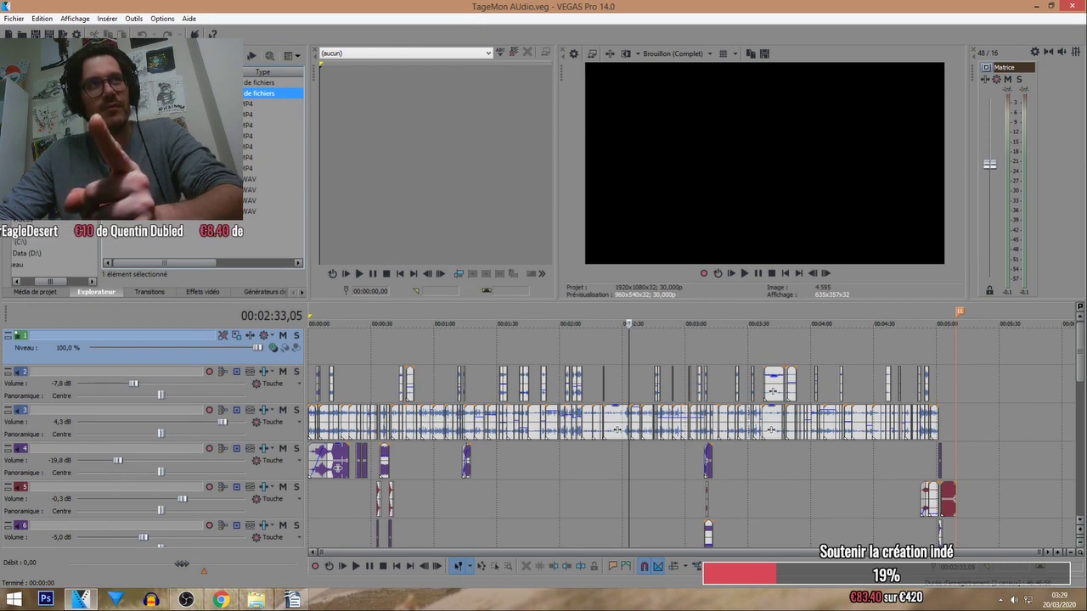
click(272, 157)
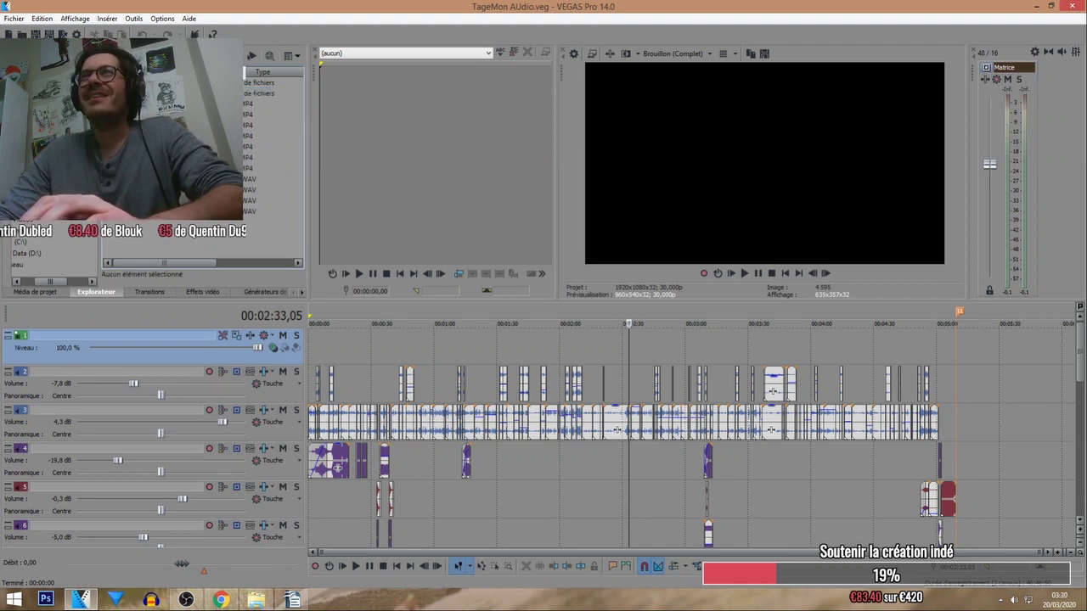
click(160, 56)
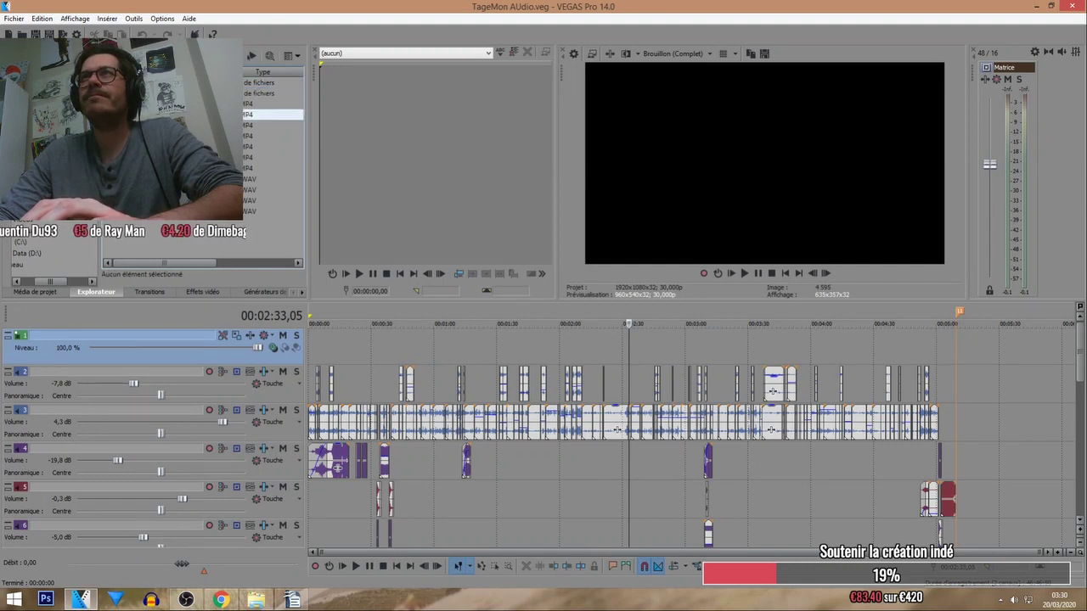
click(253, 602)
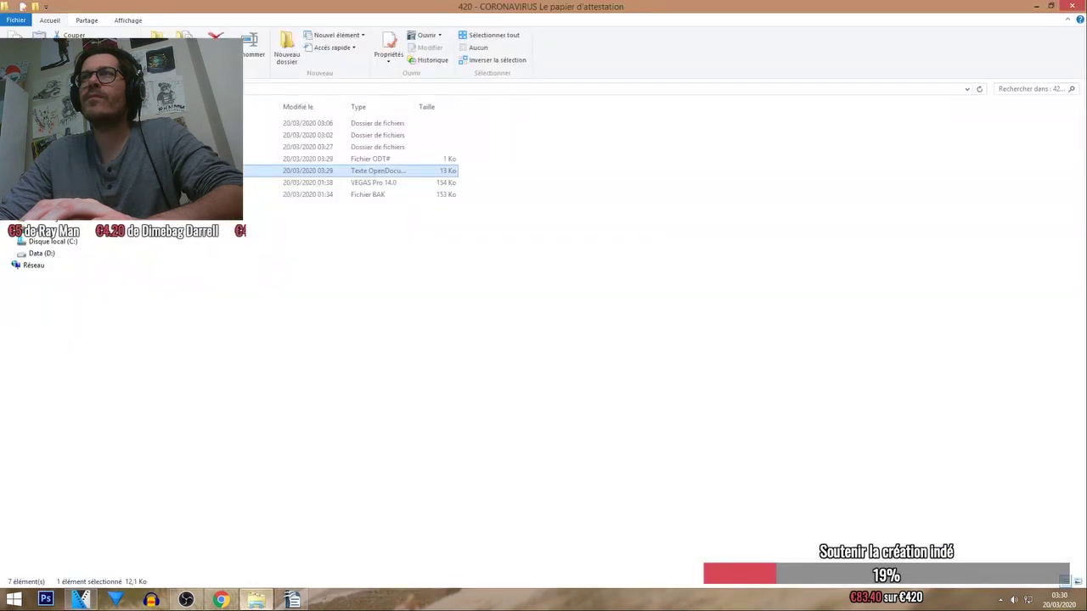
Look in #TAGEMON, then browse #RUSHS > 103_PANA green-screen rushes and return to VEGAS.
double_click(204, 147)
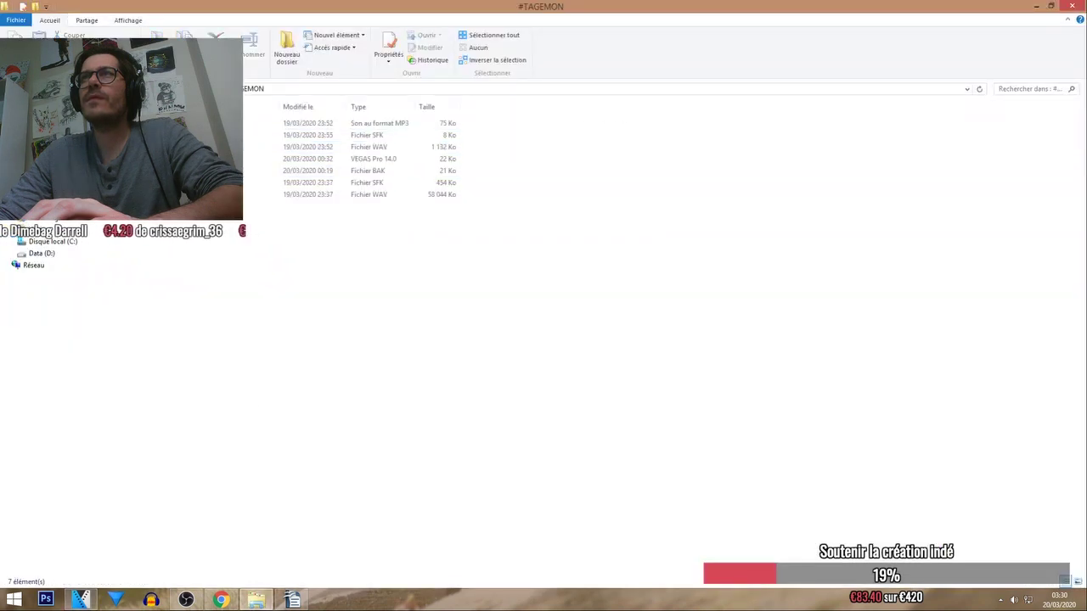
key(BackSpace)
double_click(204, 135)
key(Return)
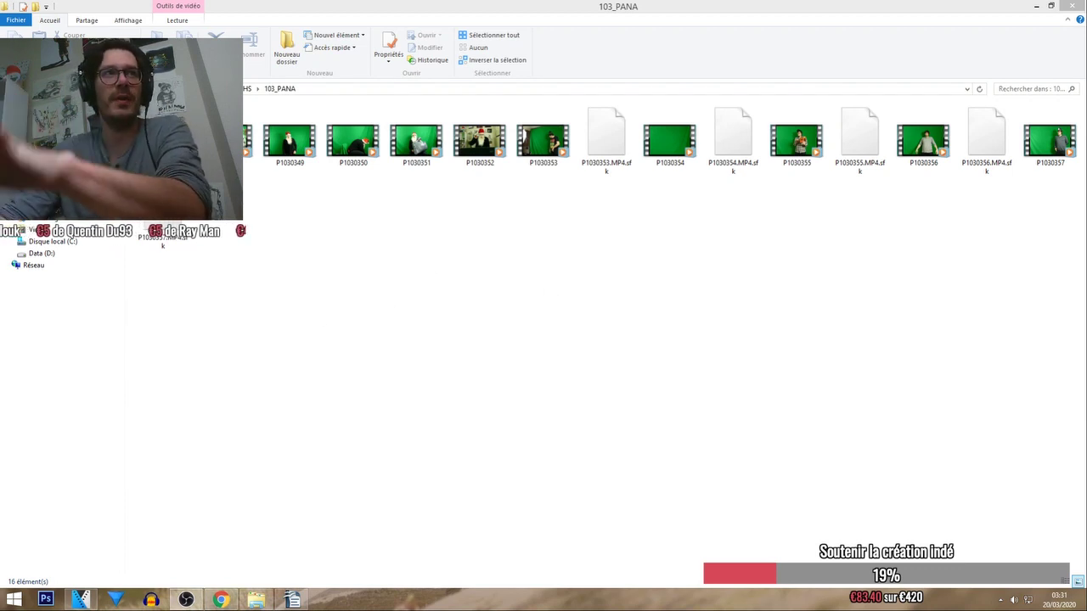
click(971, 159)
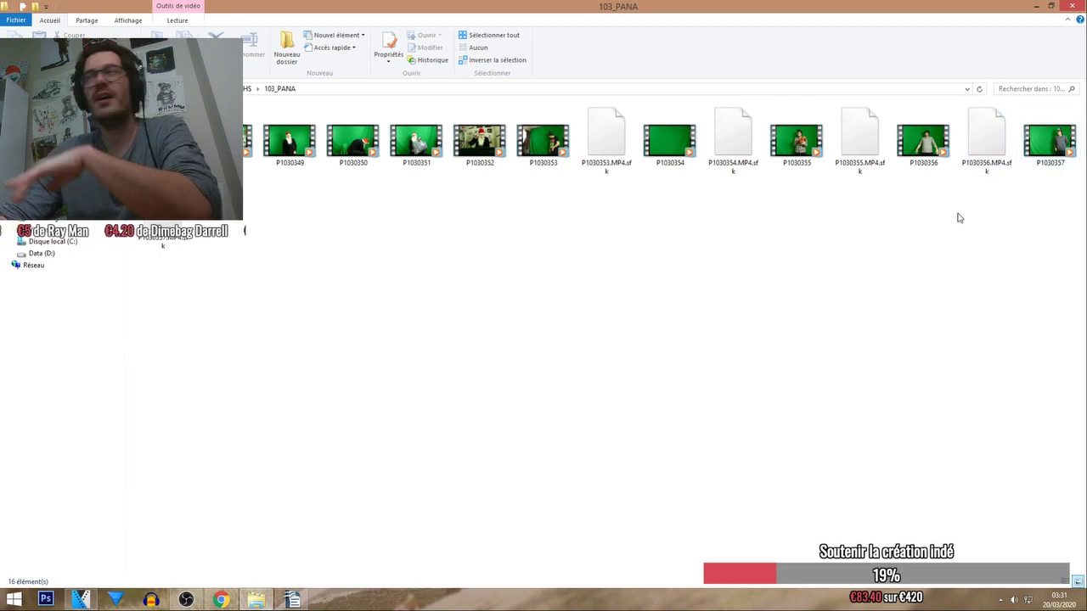
click(81, 600)
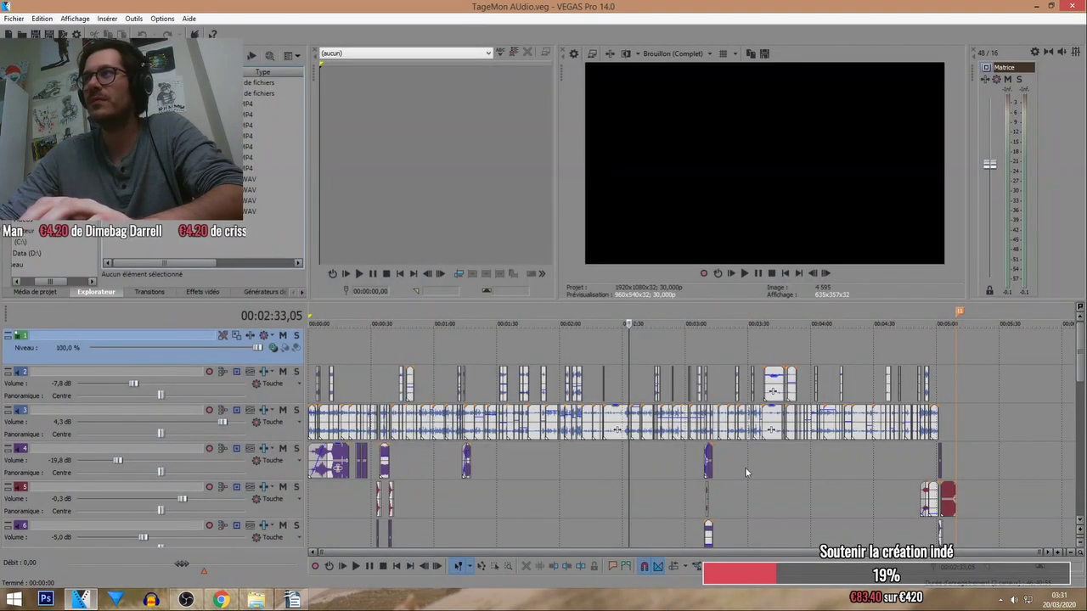
Select the track 2 clip near 02:10 and preview a WAV using Lire le média.
click(577, 384)
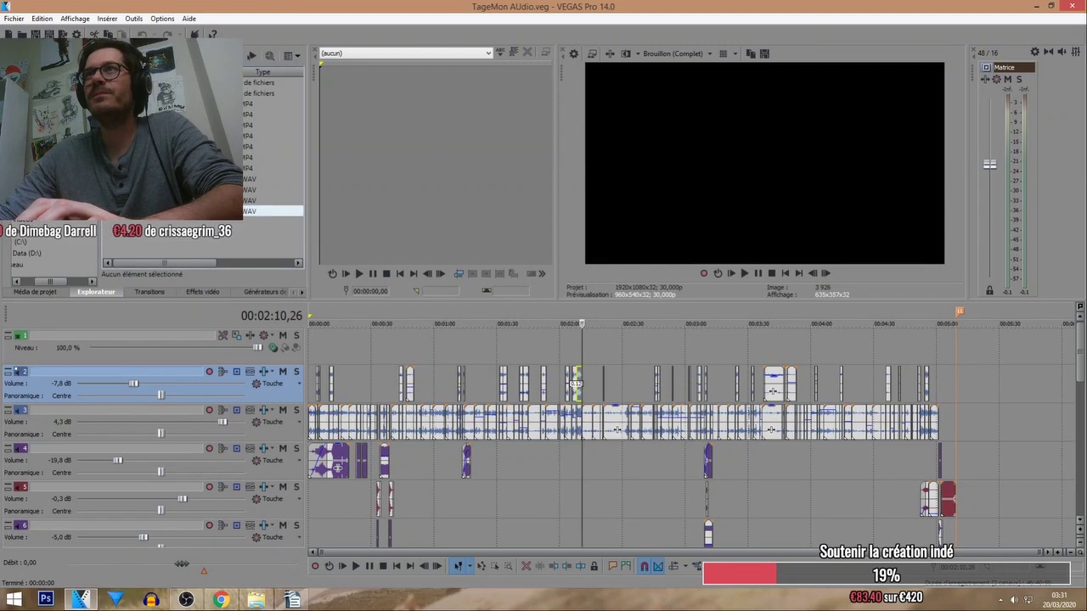
right_click(163, 213)
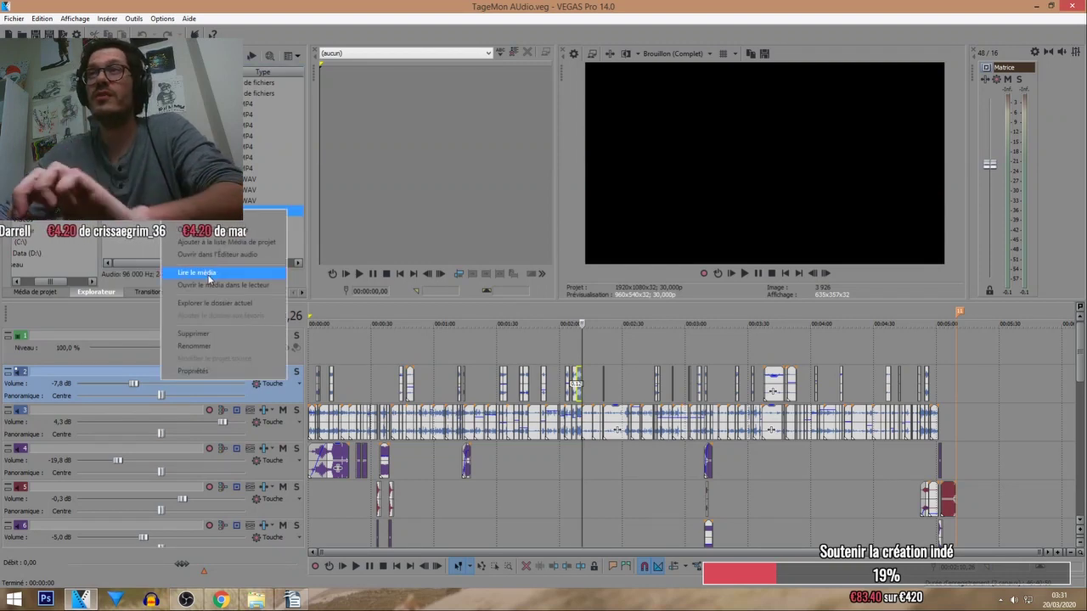
click(208, 273)
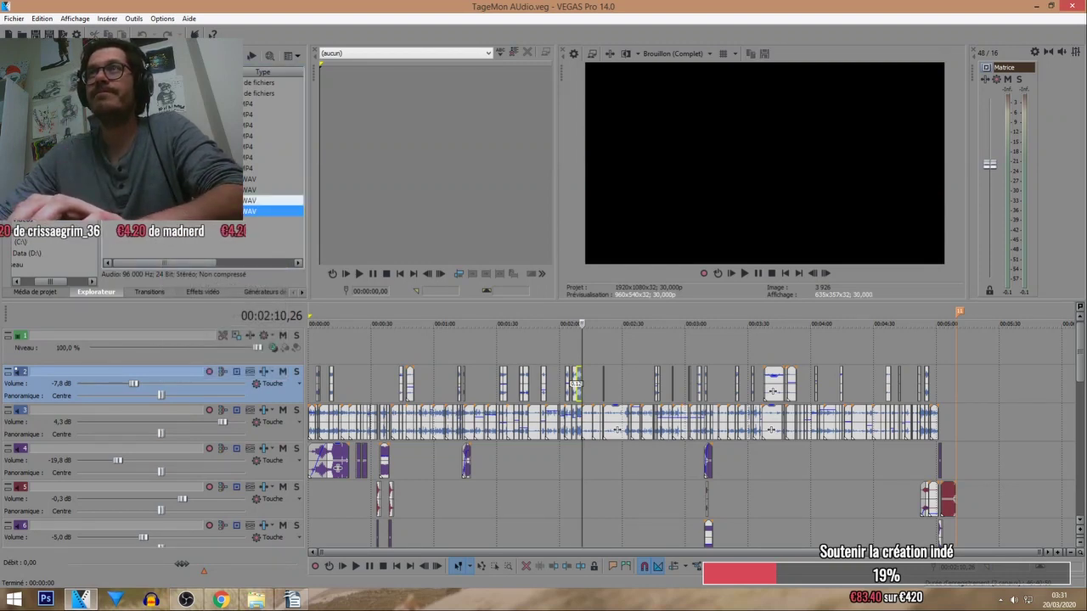
Browse the Explorateur folders to another WAV file, then show the desktop.
click(170, 202)
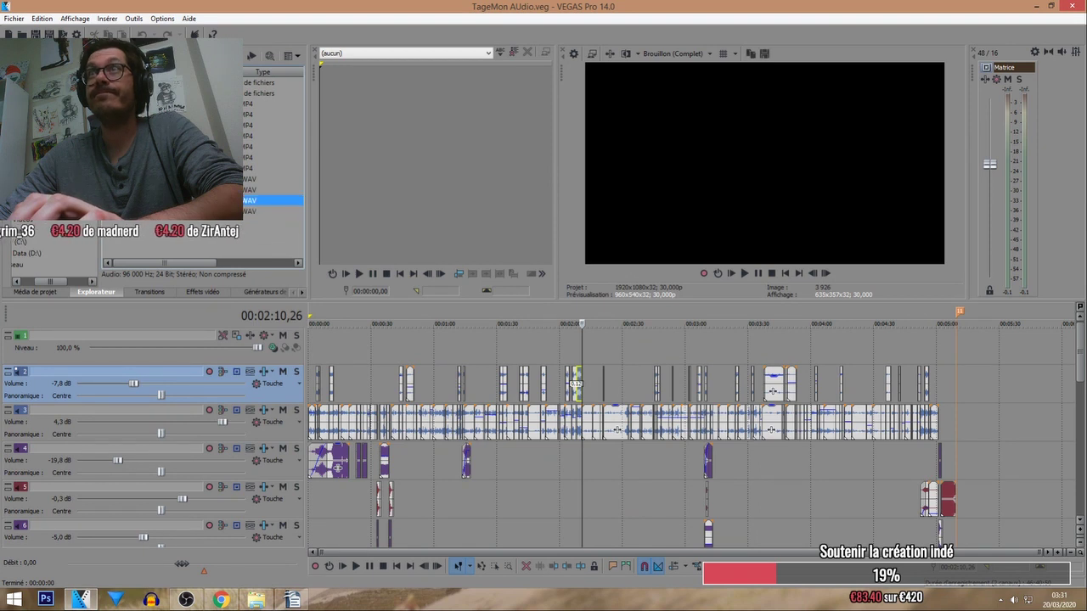
click(83, 231)
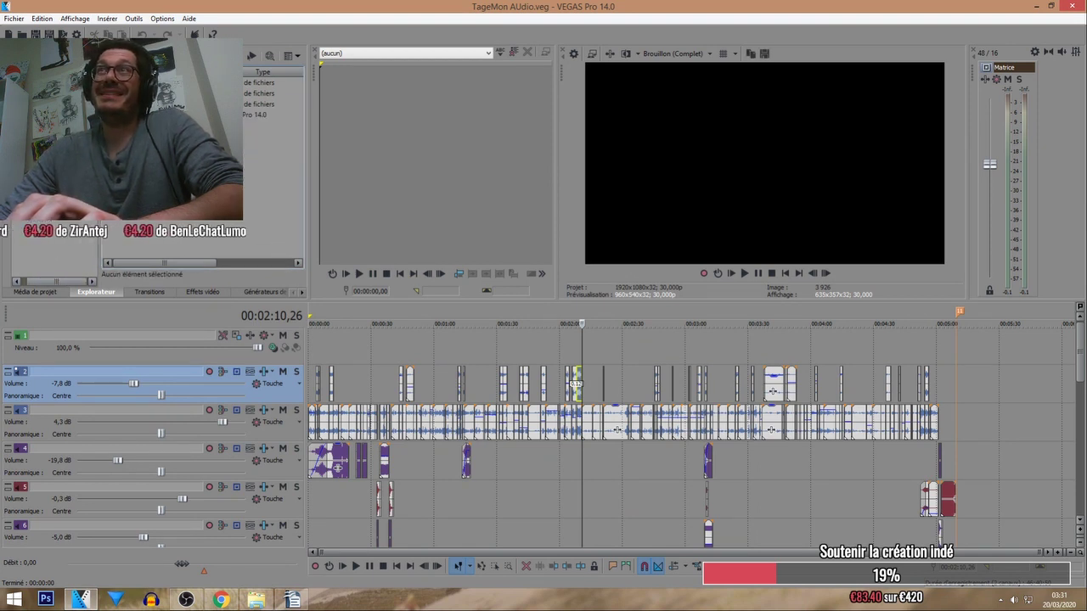
click(272, 92)
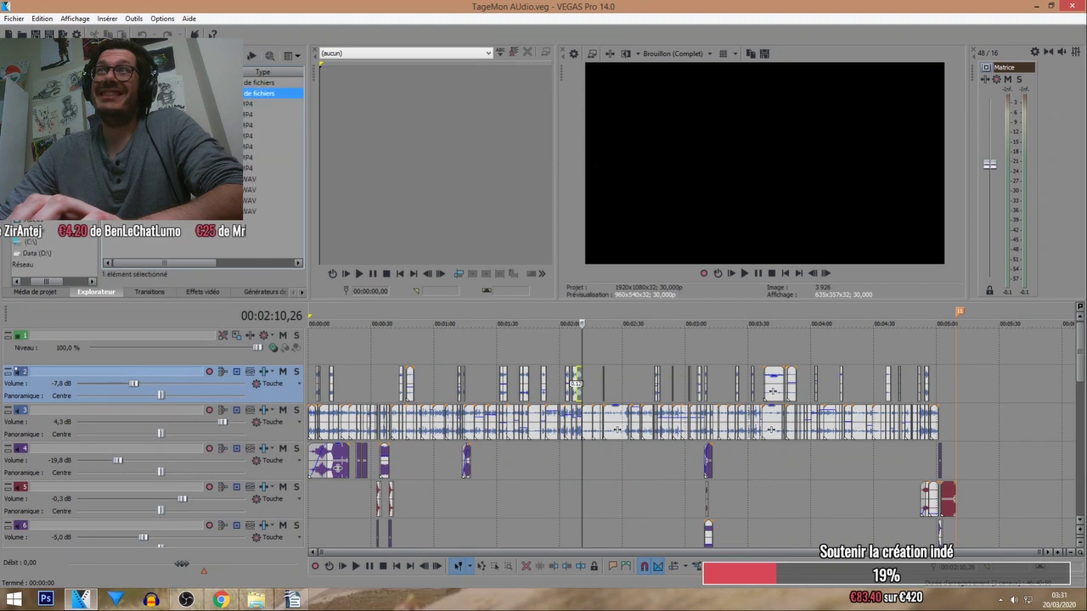
double_click(272, 93)
click(272, 103)
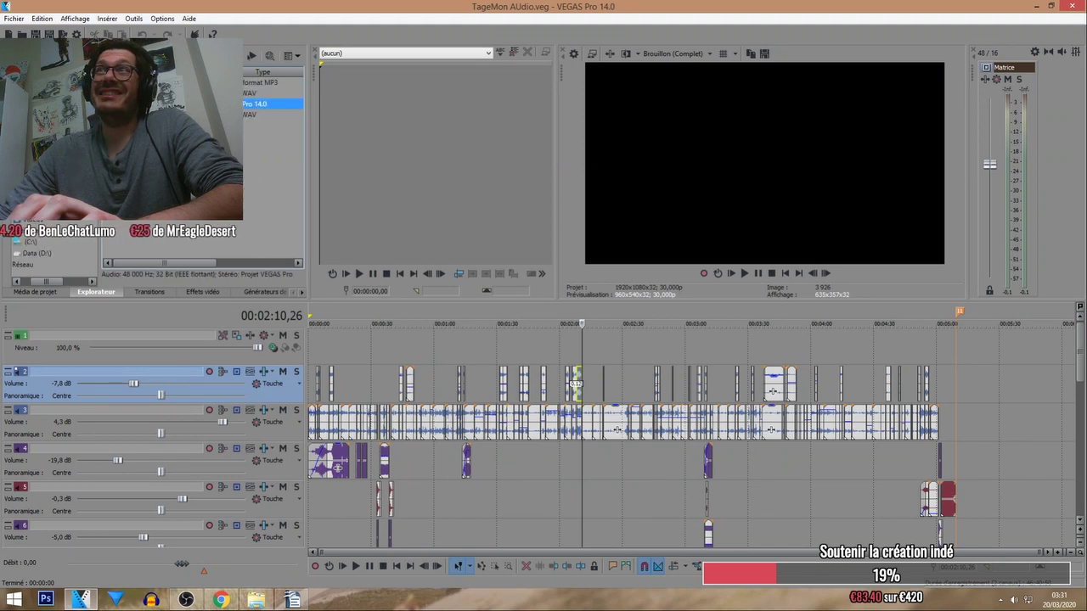
click(272, 114)
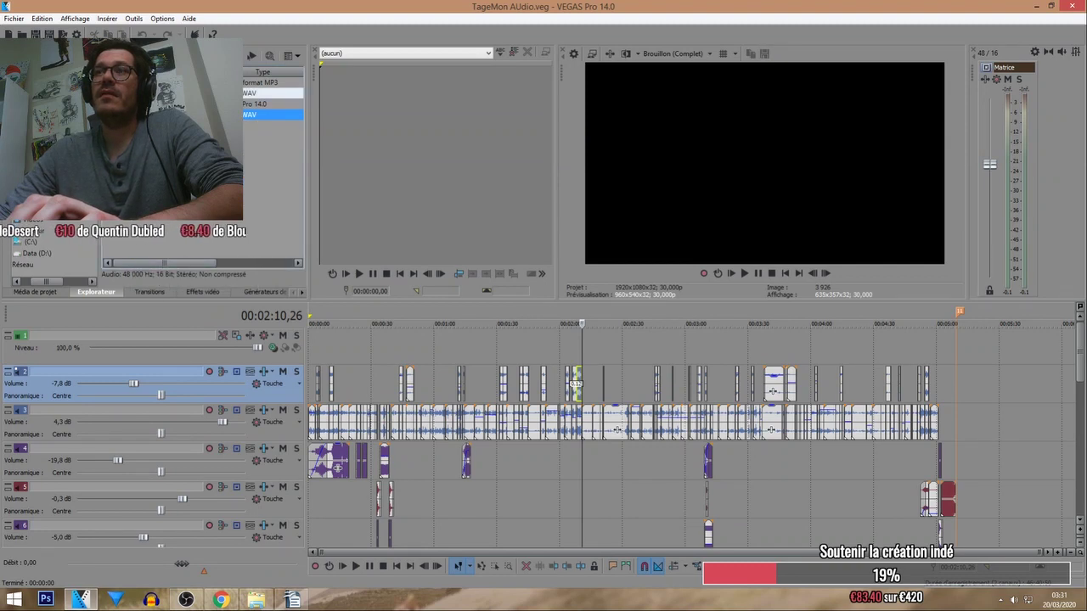
key(super+d)
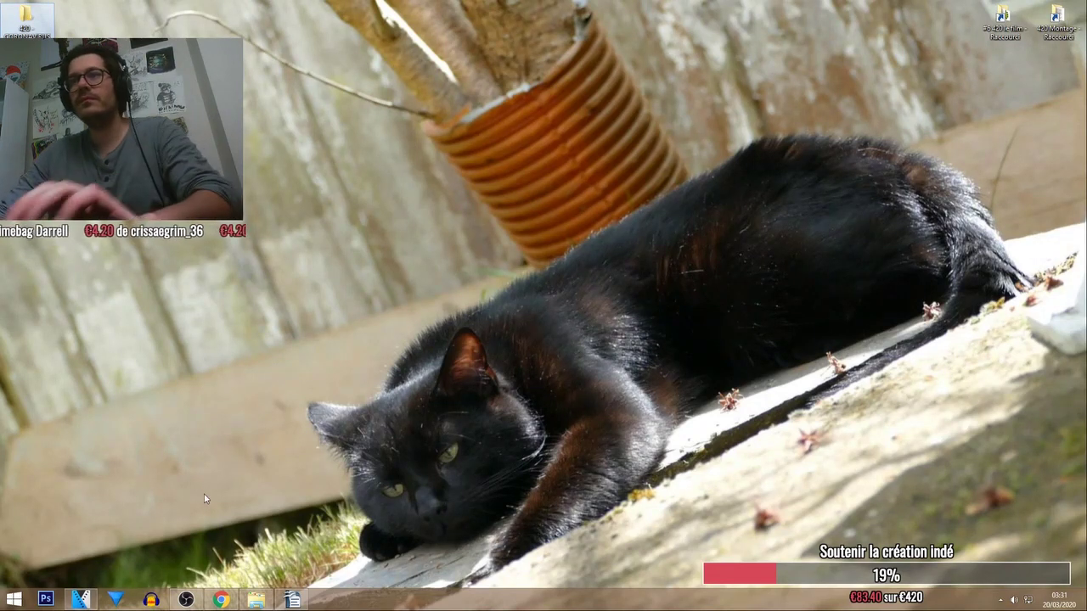
Copy the WAV recording from FOLDER01 on the H1_SD (E:) card.
click(255, 599)
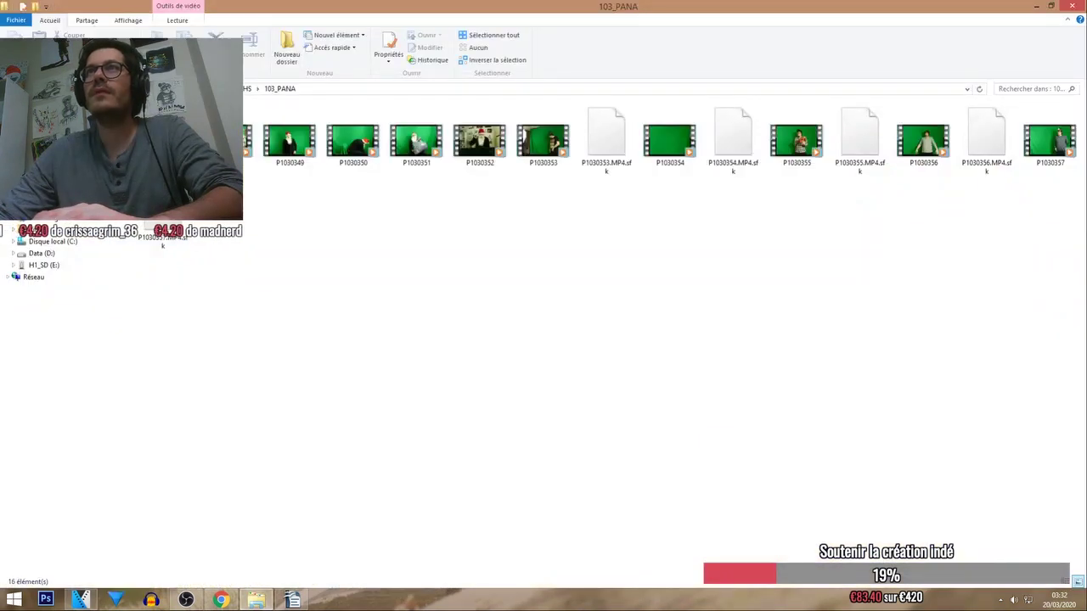
click(36, 158)
double_click(472, 188)
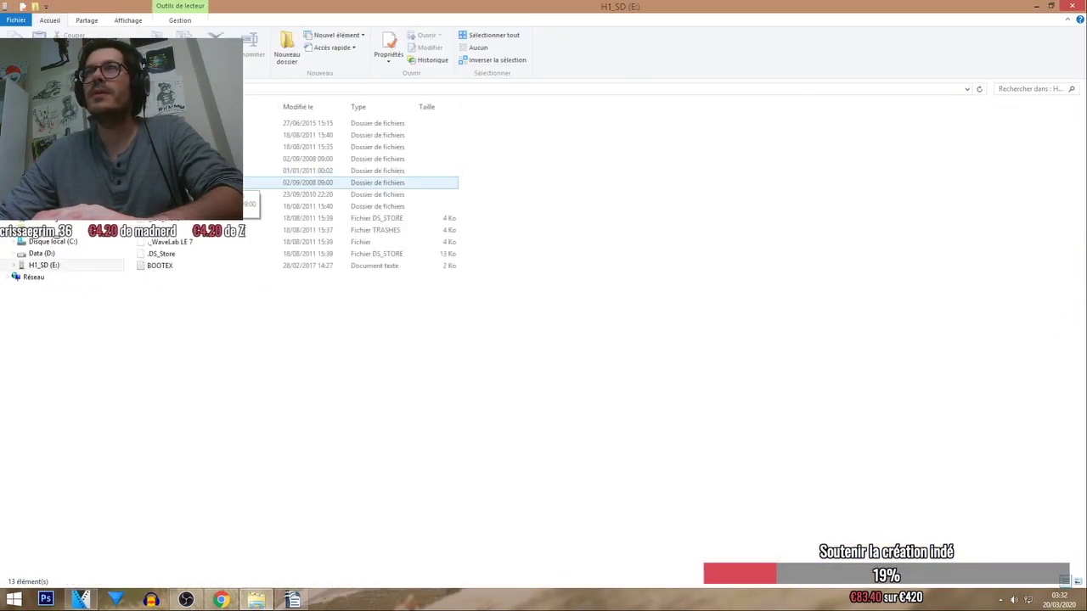
double_click(195, 183)
double_click(195, 135)
right_click(170, 126)
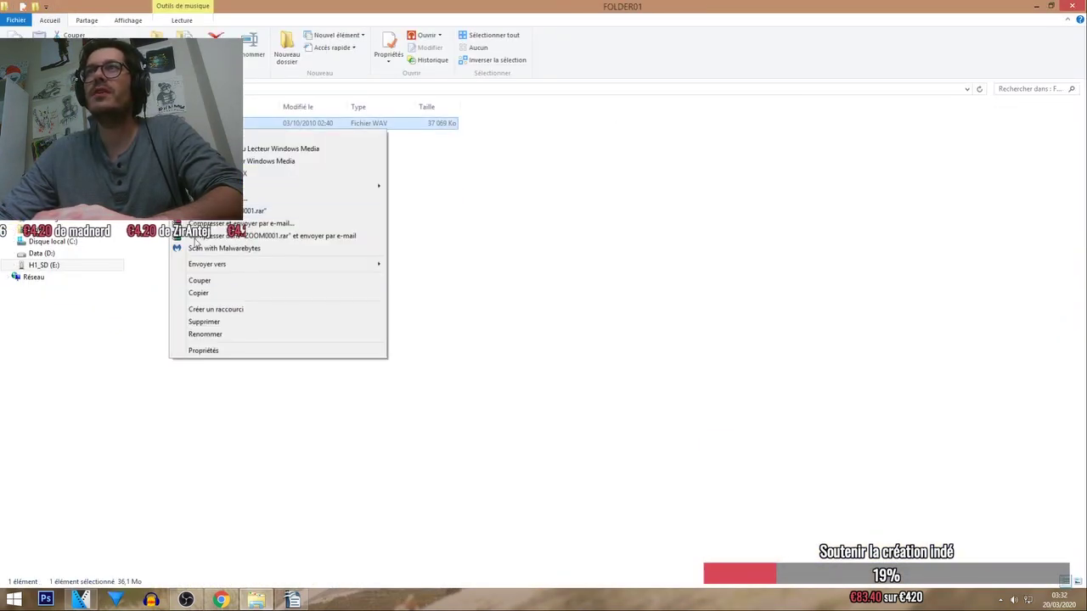
click(199, 292)
Open the #SON folder on the Bureau, then switch back to the VEGAS project.
click(41, 170)
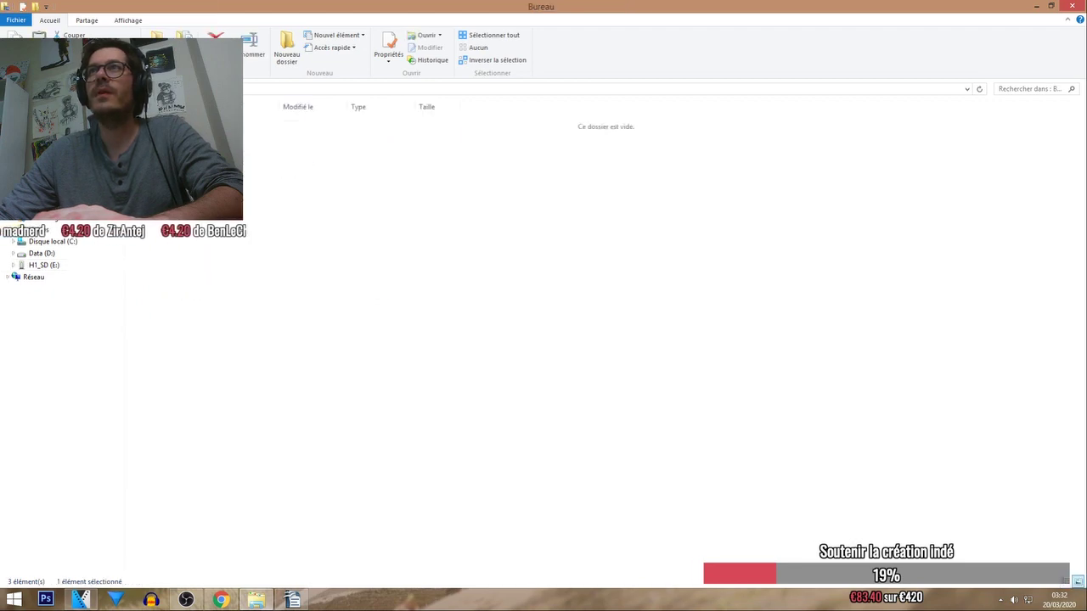
double_click(271, 140)
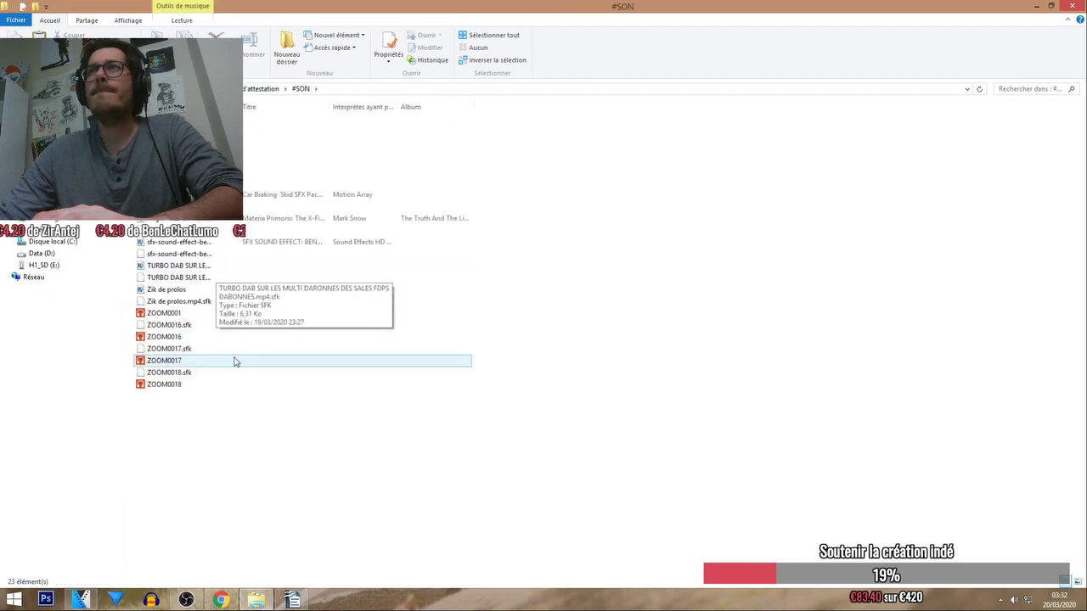
key(super+d)
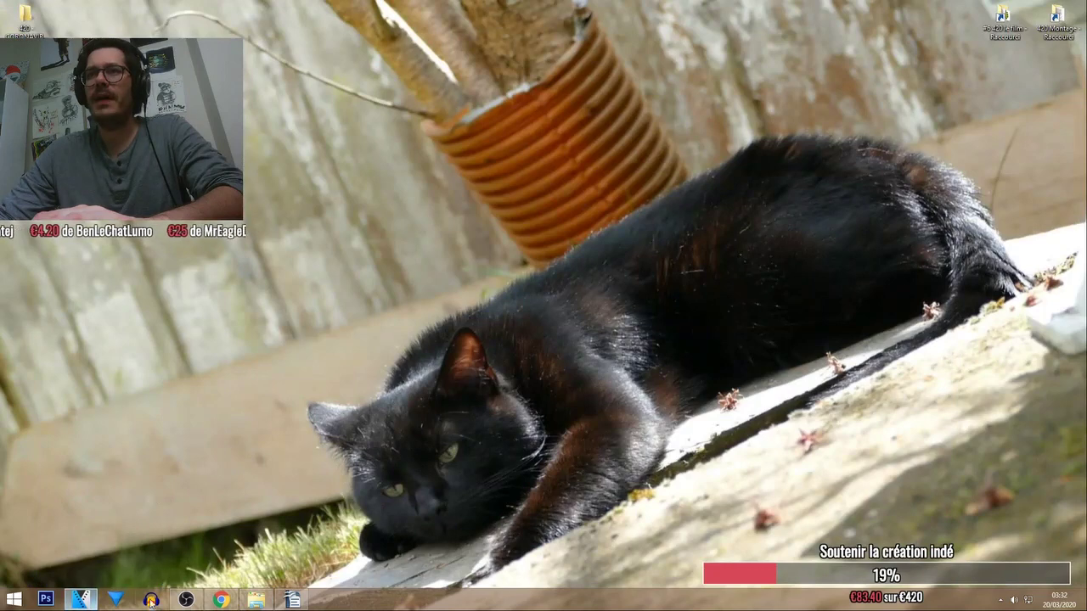
click(152, 600)
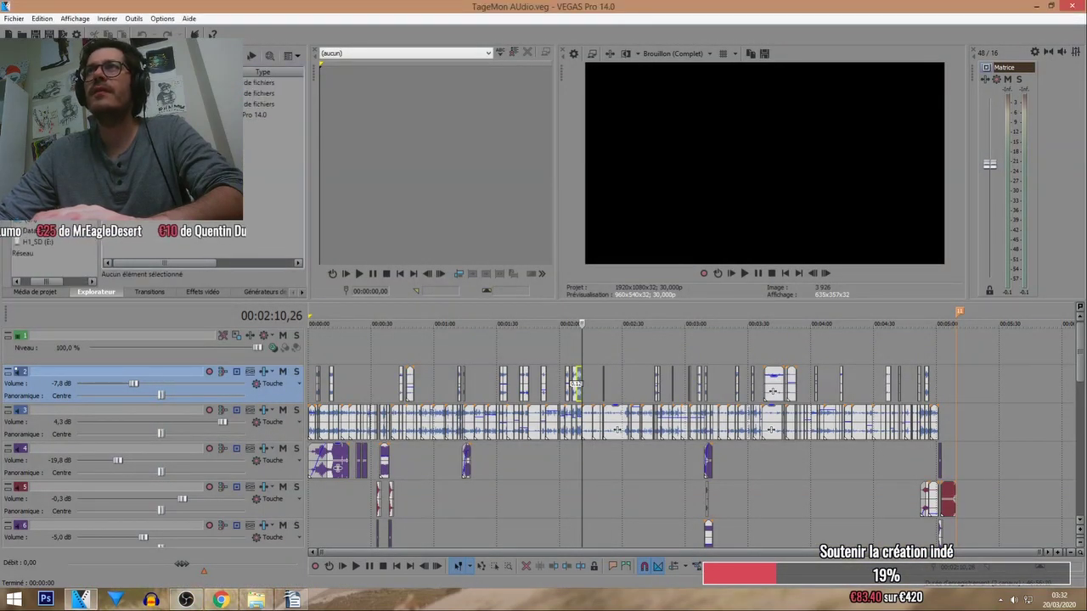
Pick the WAV file in the Explorateur tab's folder of MP4 and WAV recordings.
click(212, 178)
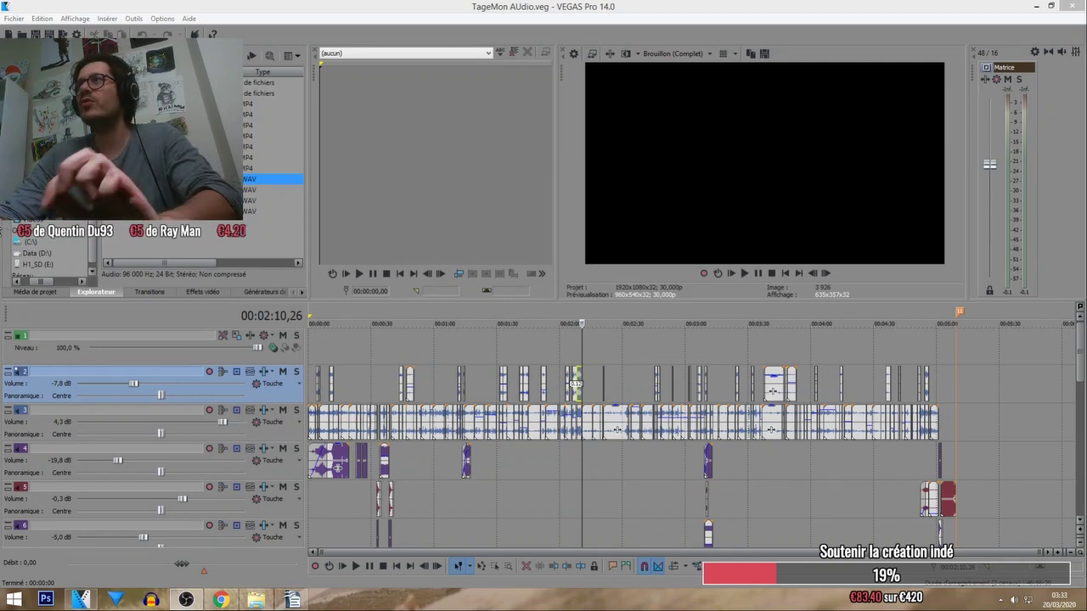
Play the project from around 02:08 to listen to that section.
click(577, 353)
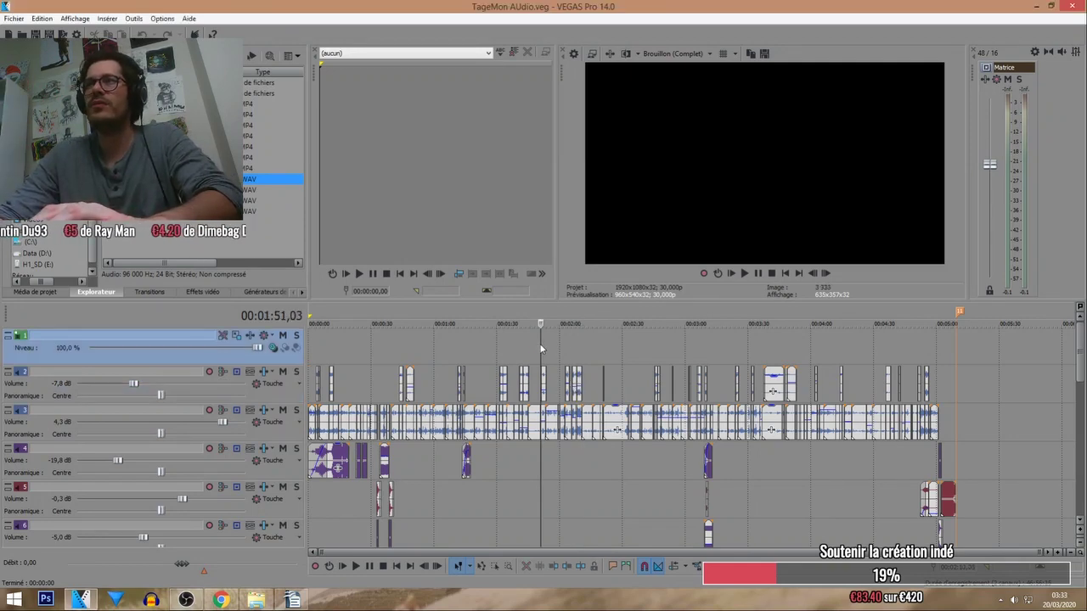
scroll(578, 352, up, 3)
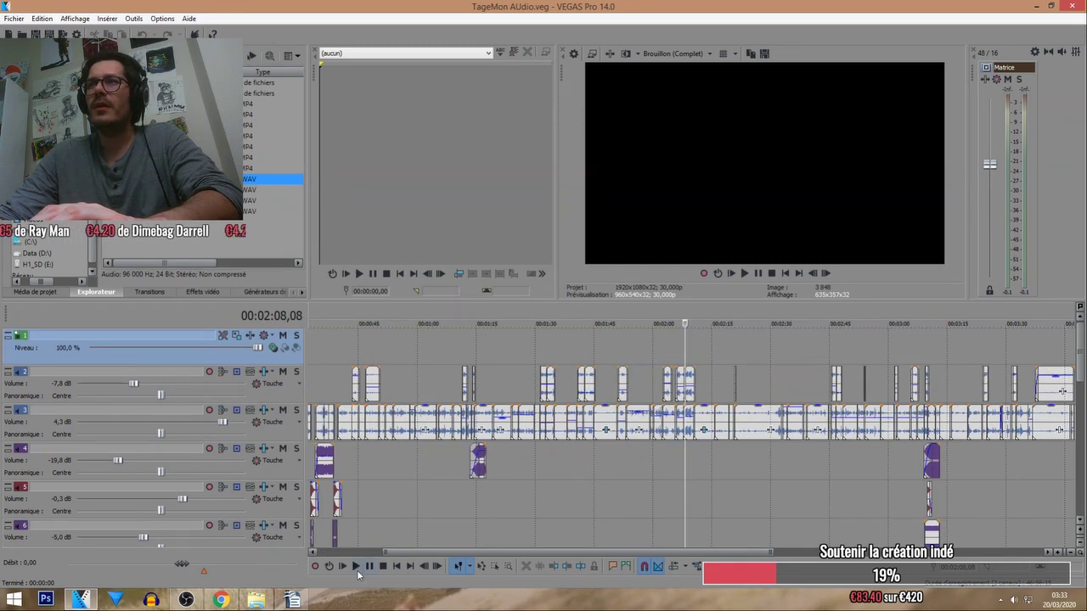
click(356, 567)
scroll(666, 308, up, 1)
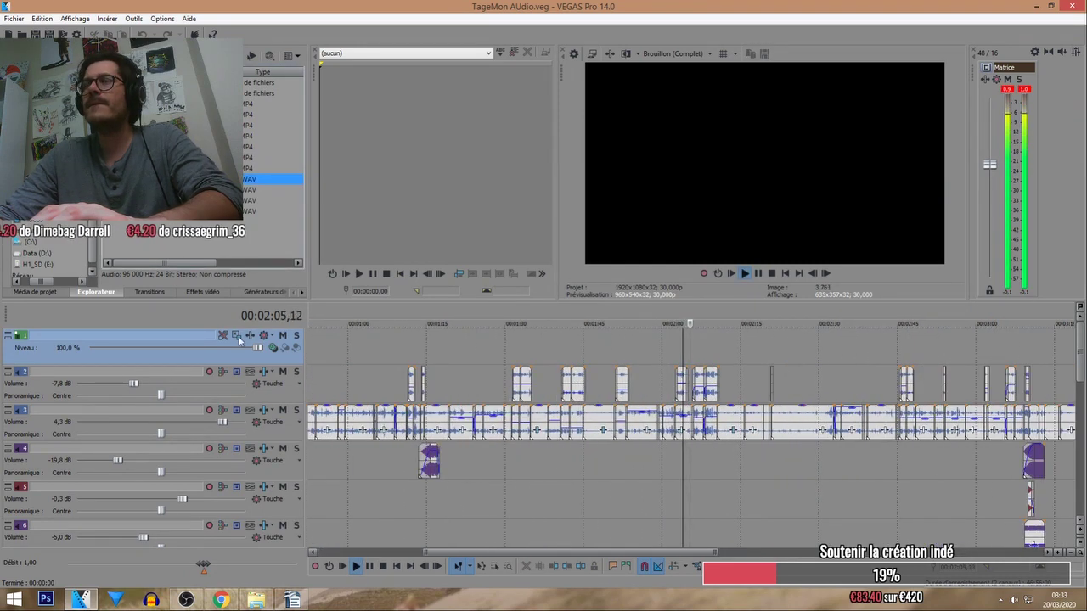
Insert an audio track, place the WAV near 02:15, solo it and trim the clip's start.
right_click(186, 421)
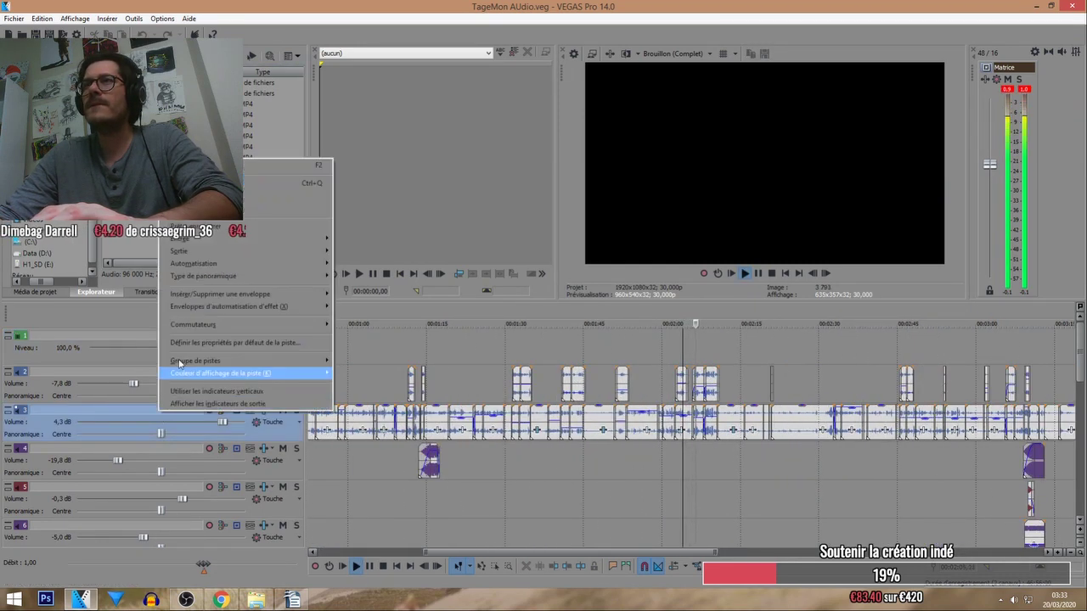
click(272, 183)
drag(323, 184, 751, 420)
click(297, 410)
scroll(667, 424, up, 2)
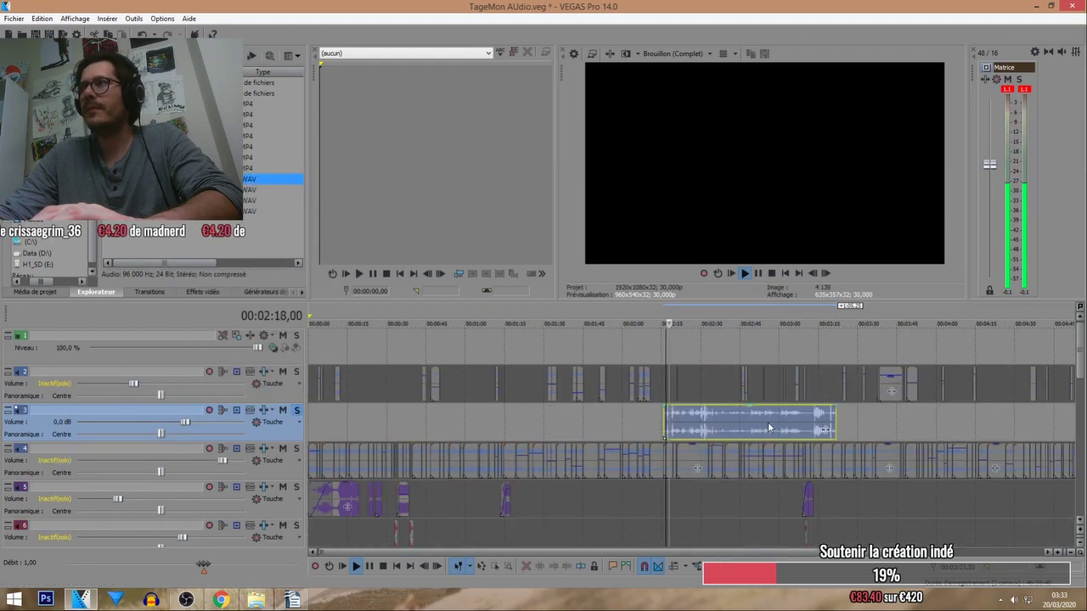
drag(667, 425, 698, 422)
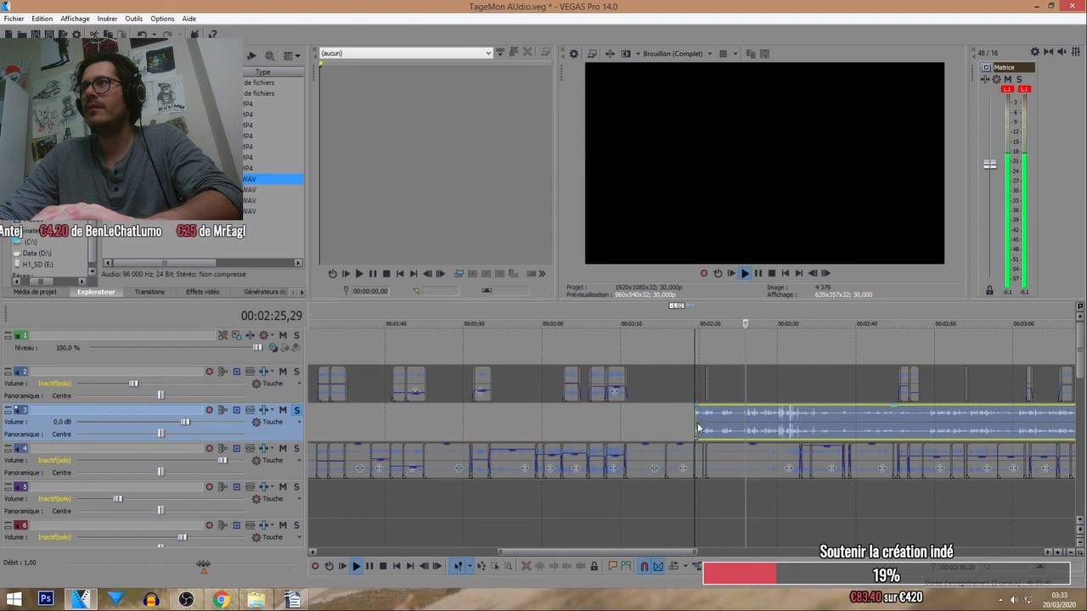
scroll(696, 422, up, 2)
Turn off Solo so all tracks play, and cut the WAV clip from track 3.
scroll(697, 422, down, 3)
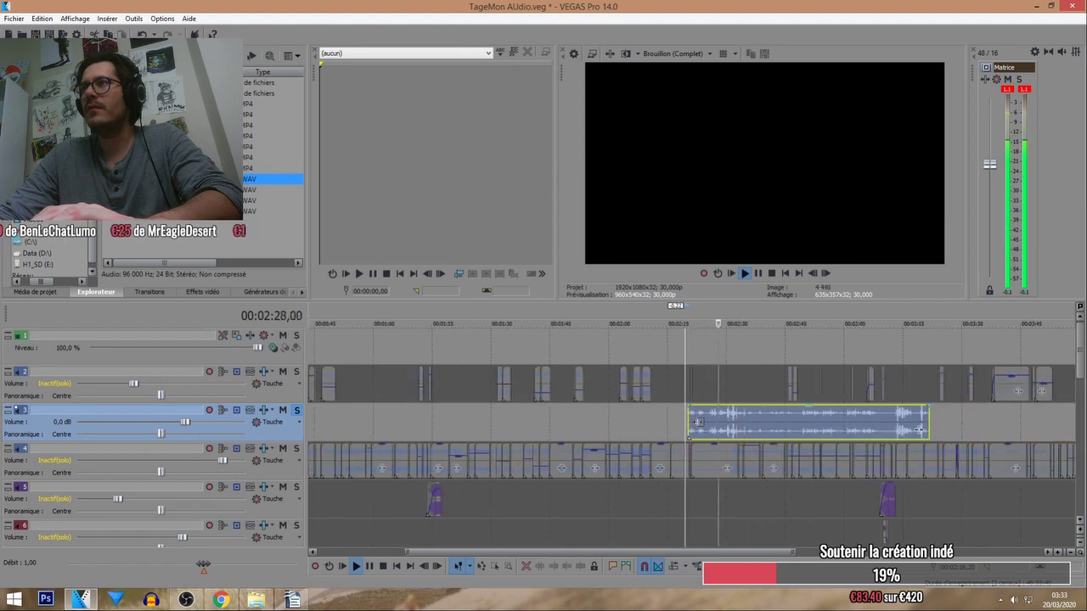
drag(713, 427, 866, 427)
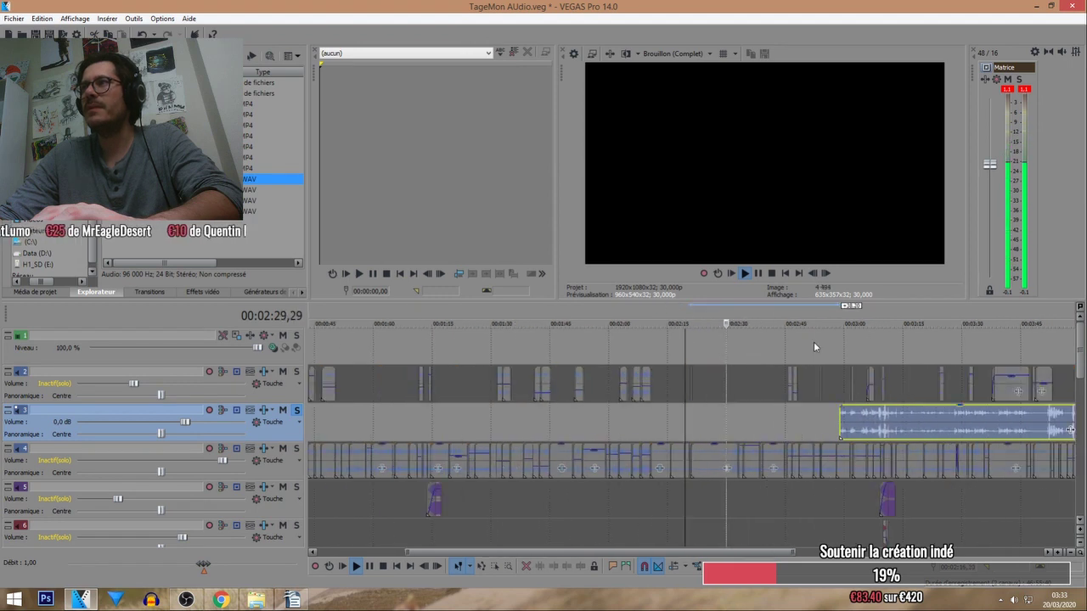
click(793, 343)
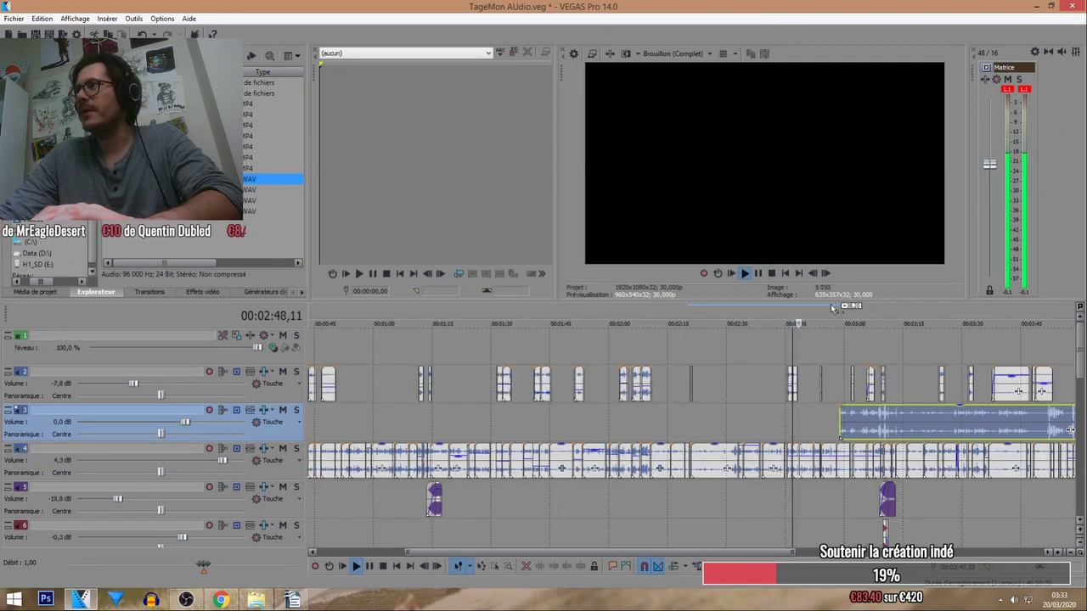
scroll(812, 379, up, 3)
key(Delete)
Paste the WAV clip back onto track 3 at the playback position using Edition > Coller.
scroll(840, 365, down, 5)
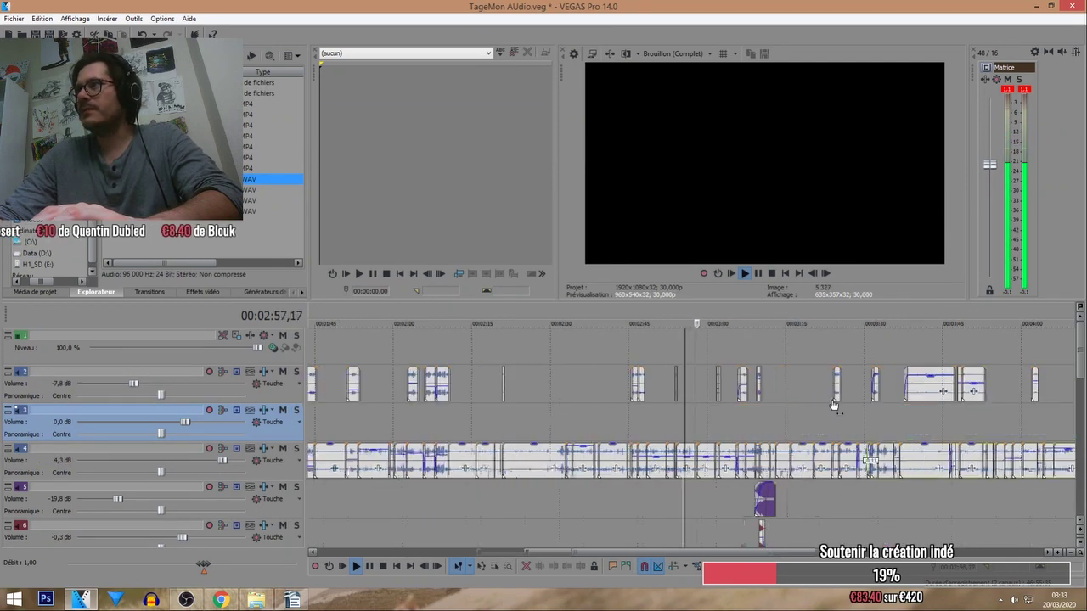
scroll(828, 427, up, 3)
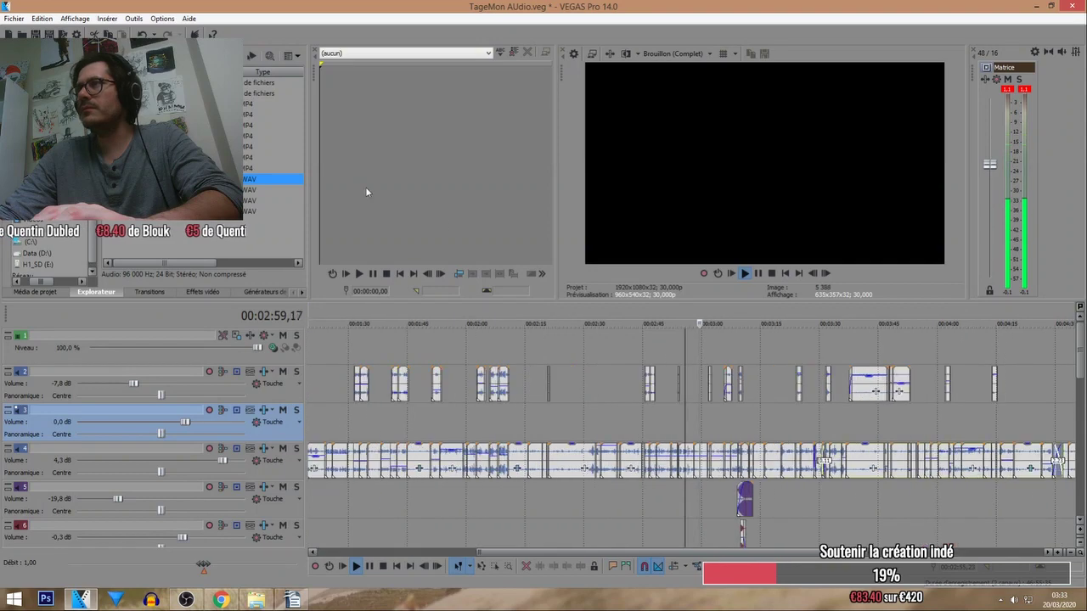
click(41, 18)
click(60, 113)
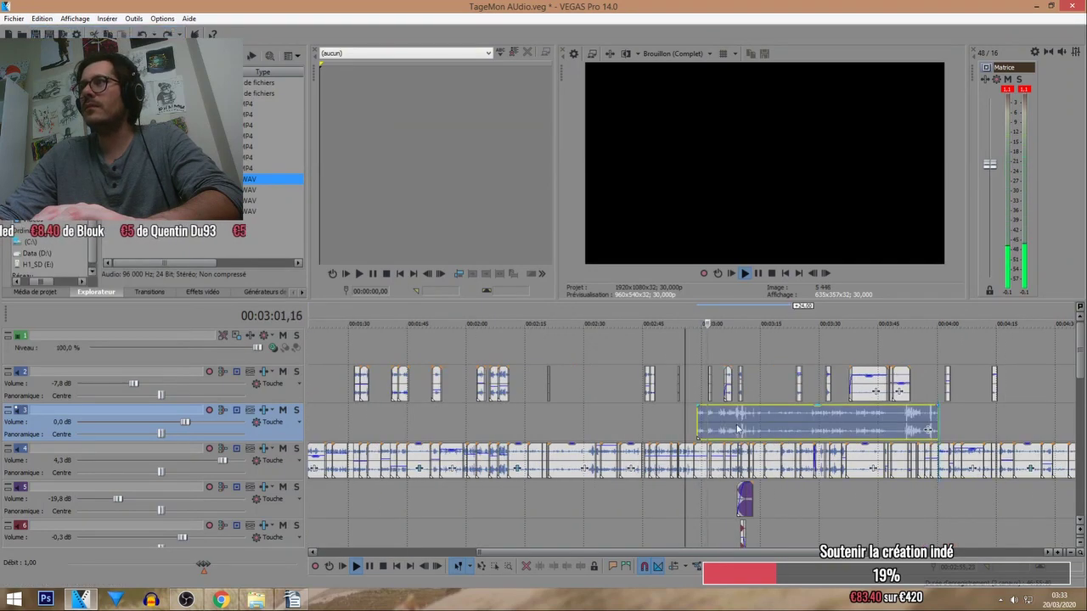
Shift the pasted WAV clip about a minute later along track 3.
drag(928, 430, 1056, 431)
scroll(871, 431, down, 3)
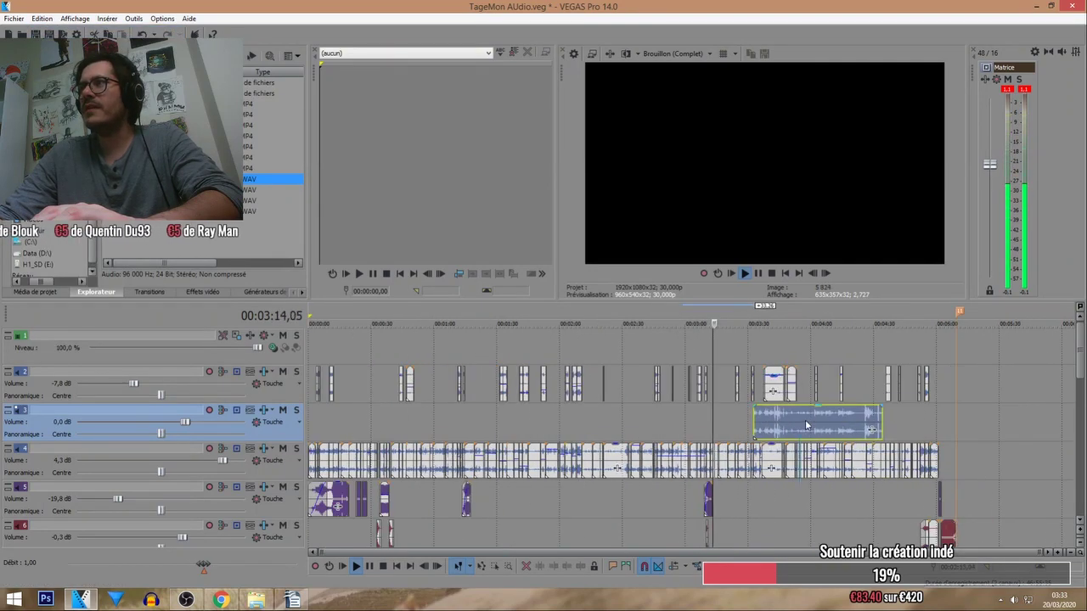
drag(807, 424, 915, 426)
scroll(829, 426, up, 2)
scroll(778, 349, up, 1)
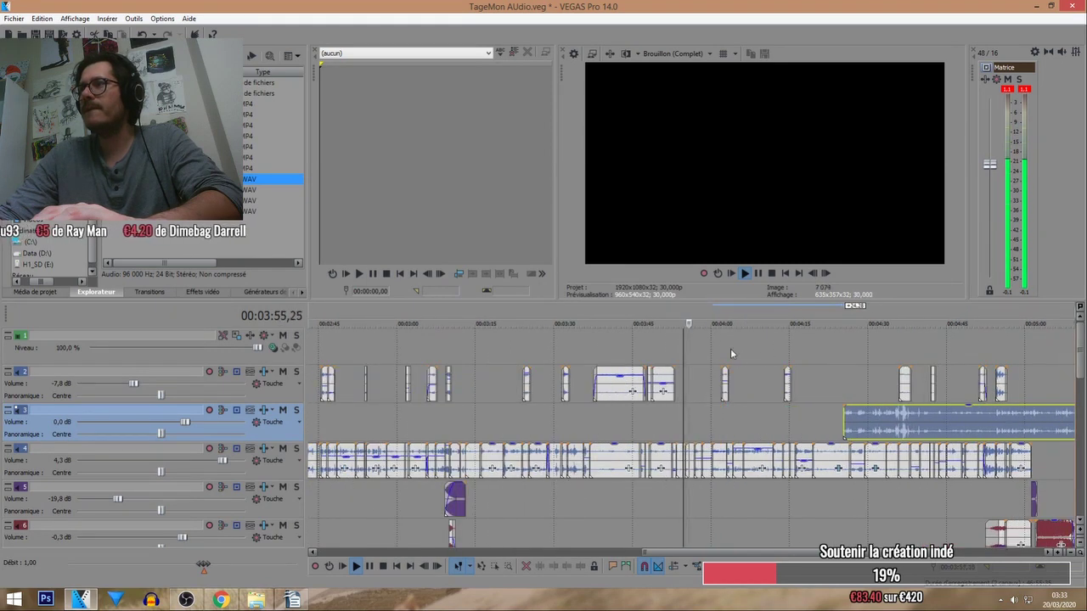
Audition between 03:21 and 03:47 and settle the WAV clip's start near 03:29.
click(600, 322)
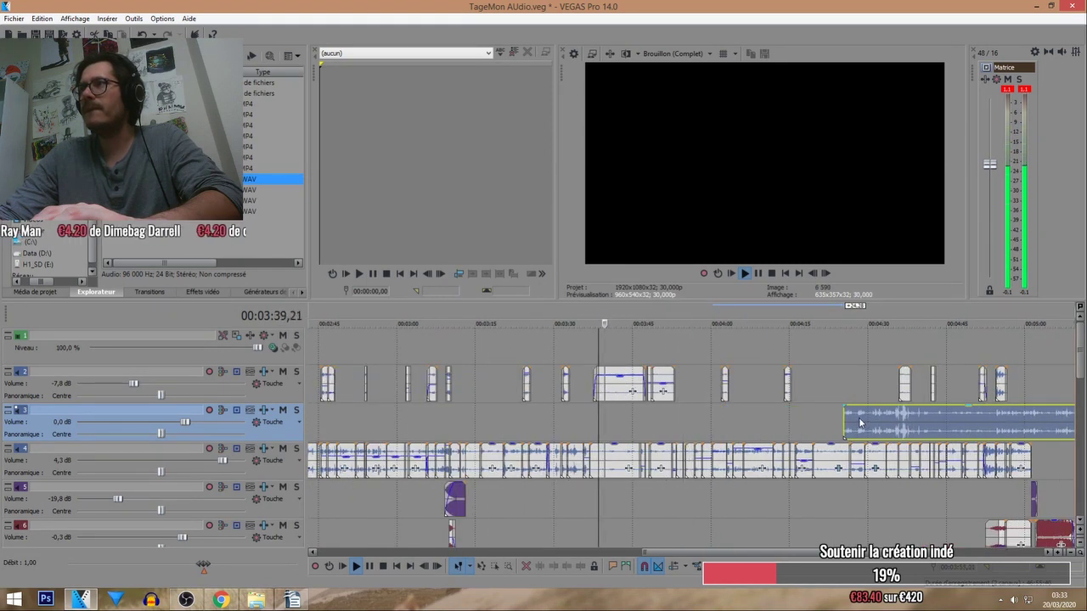
drag(858, 423, 699, 423)
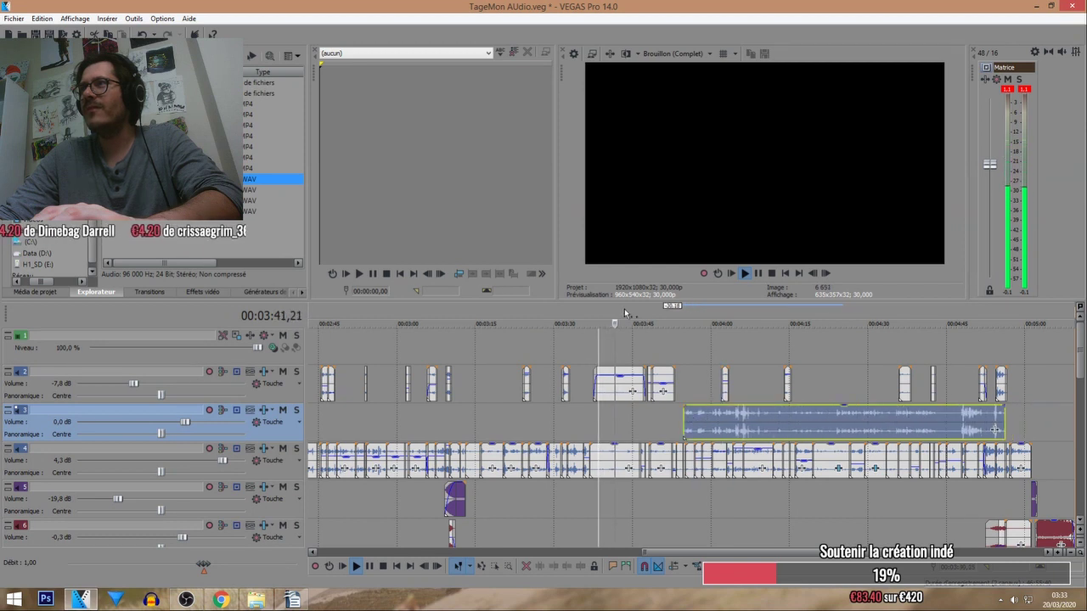
click(641, 323)
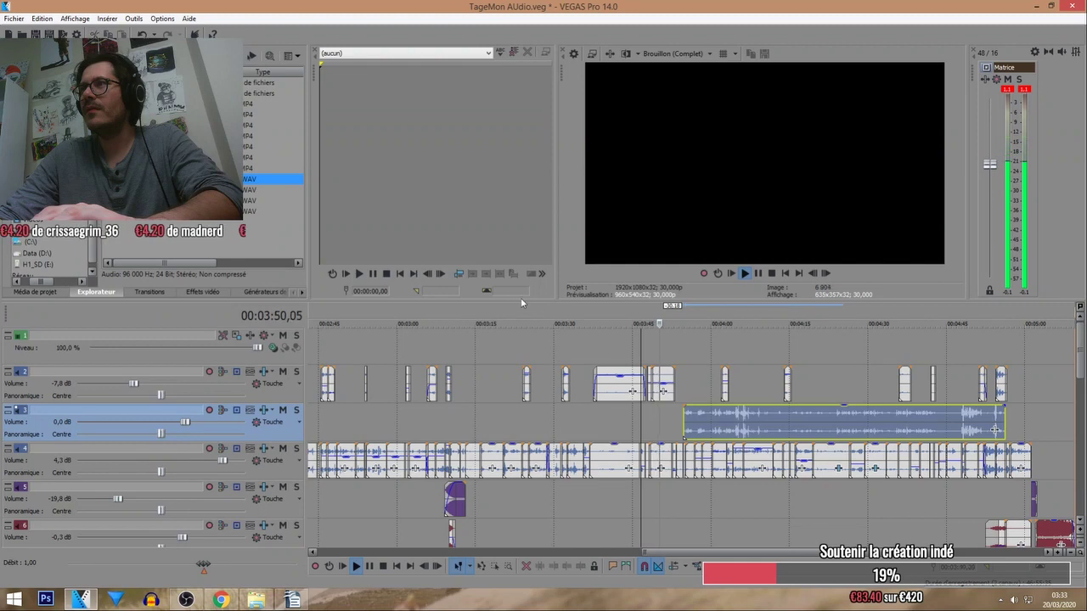
click(508, 323)
drag(691, 424, 554, 425)
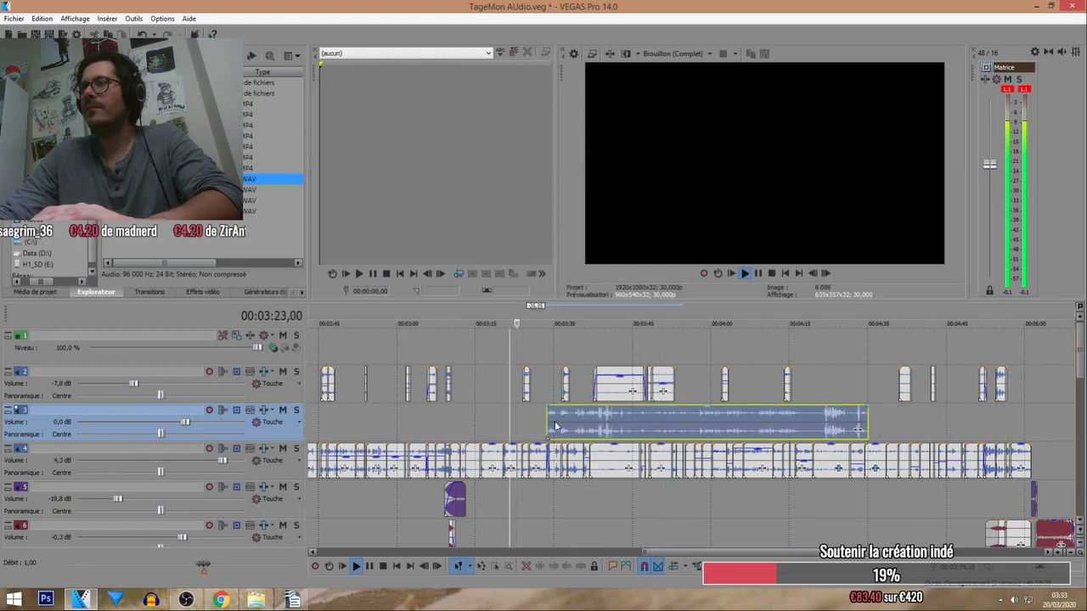
scroll(554, 425, up, 4)
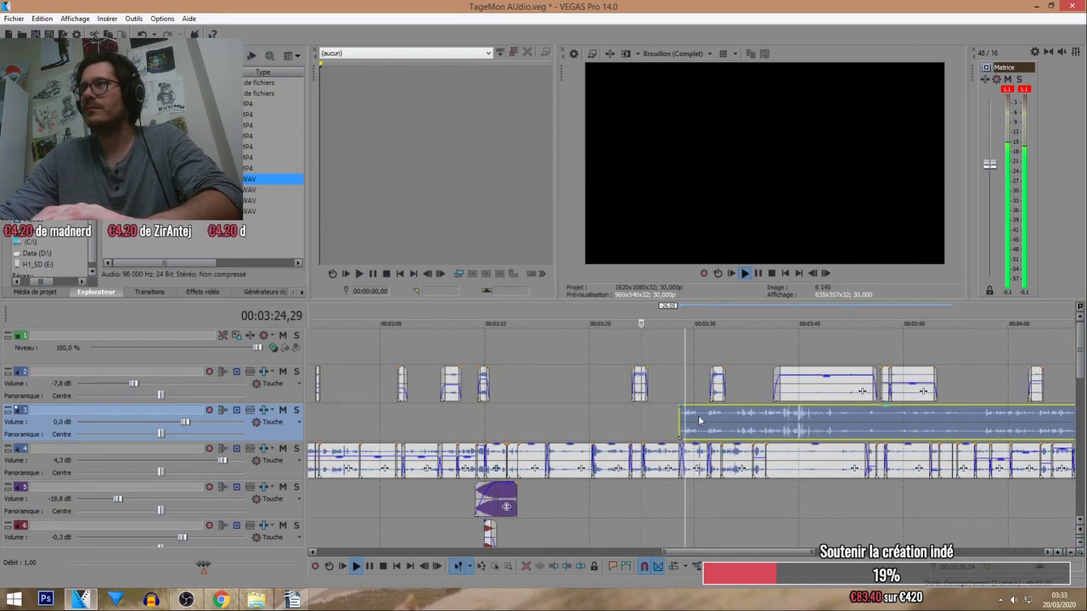
drag(698, 415, 726, 416)
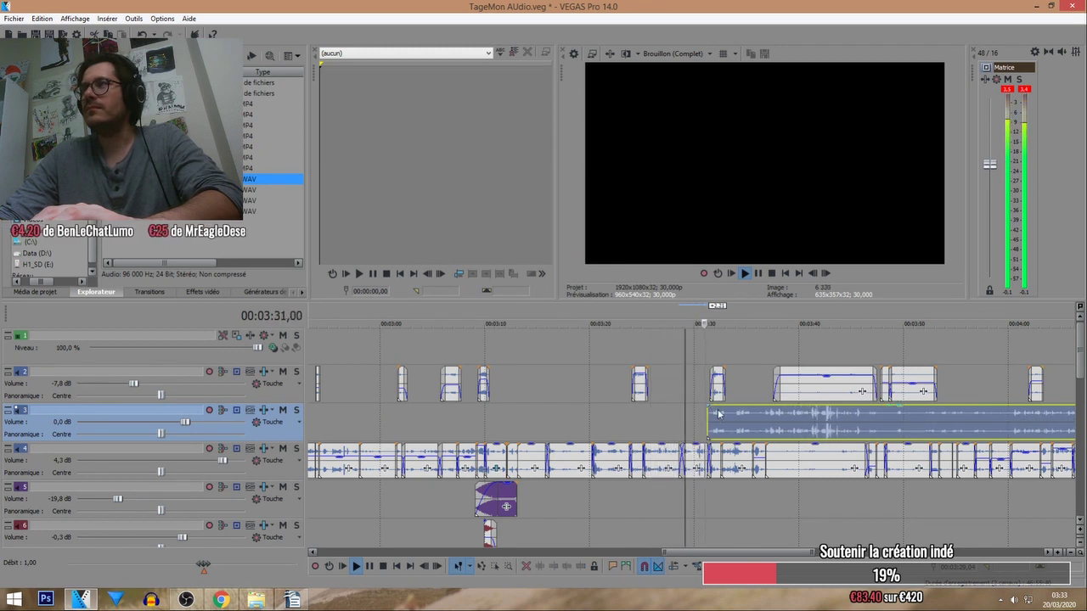
Align the track 3 music start near 03:28 and replay from just before it.
click(673, 330)
scroll(679, 356, up, 3)
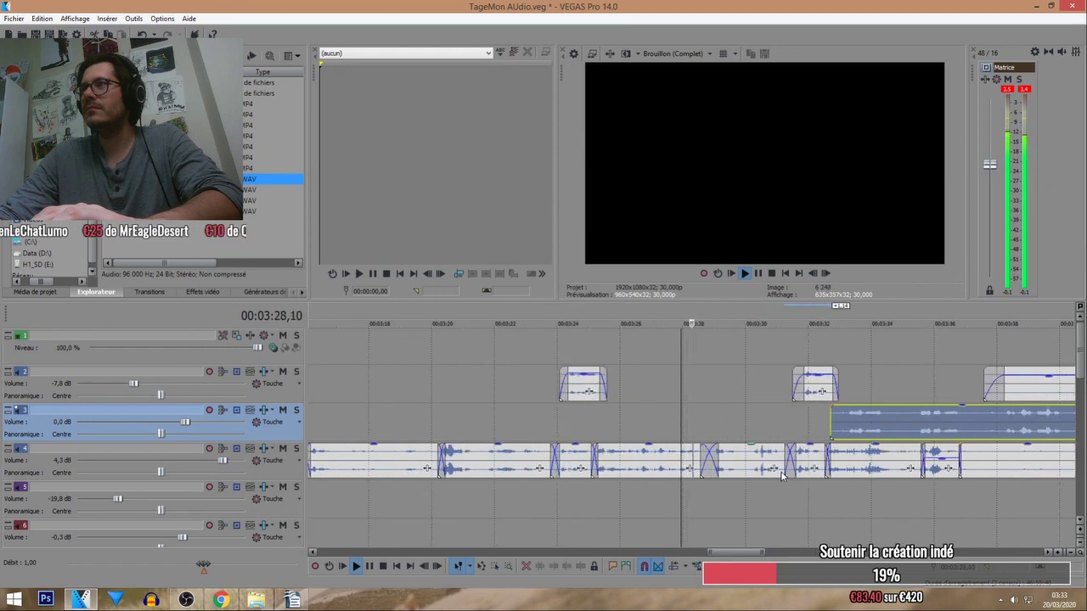
drag(858, 421, 720, 401)
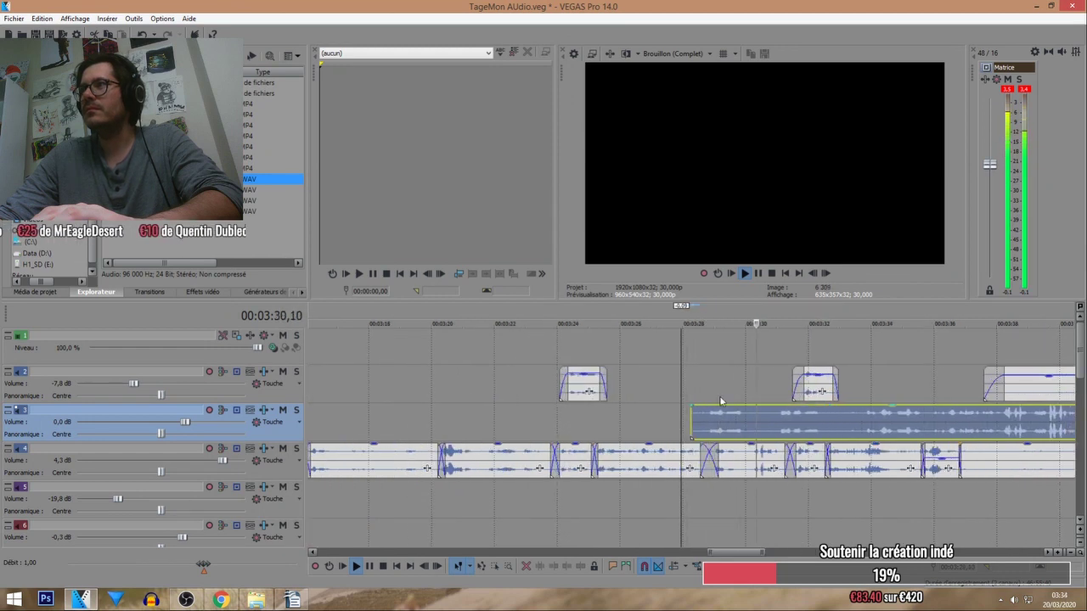
click(713, 367)
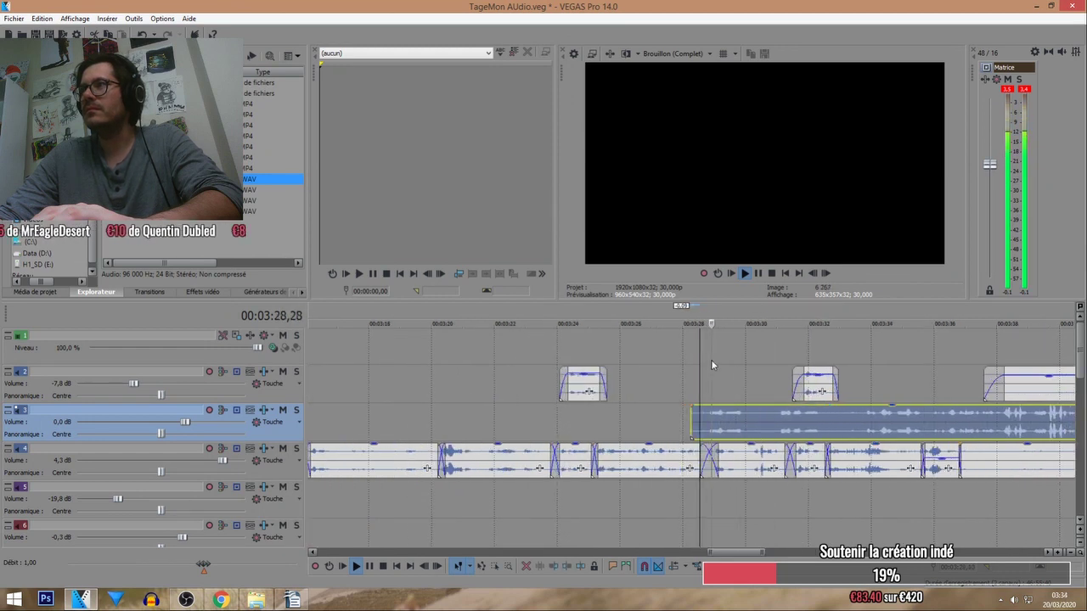
Split the track 4 audio where the track 3 music begins and trim the music to that split.
click(750, 418)
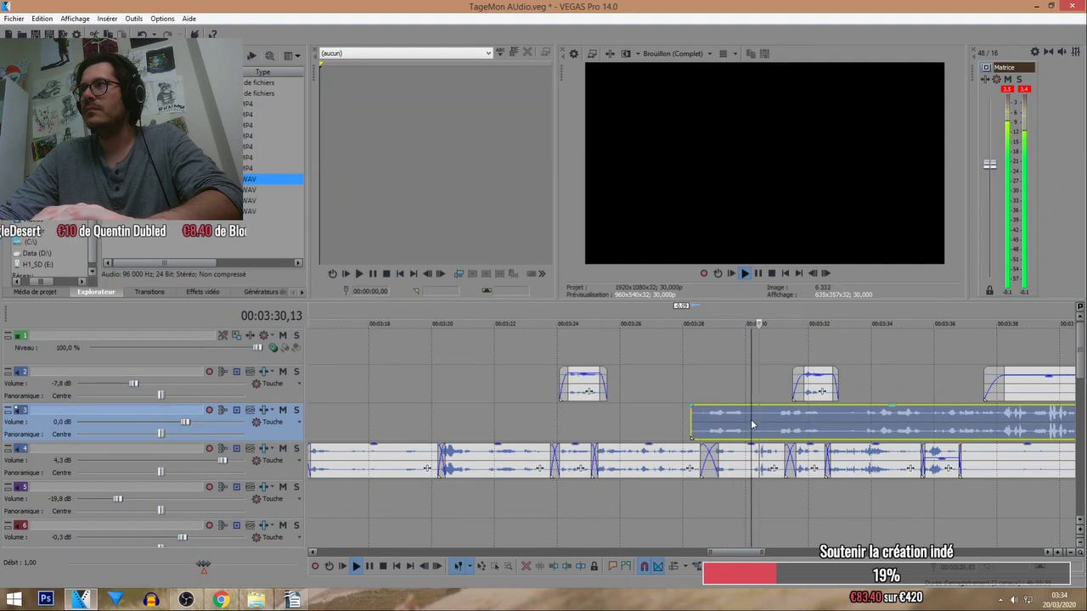
click(738, 461)
key(s)
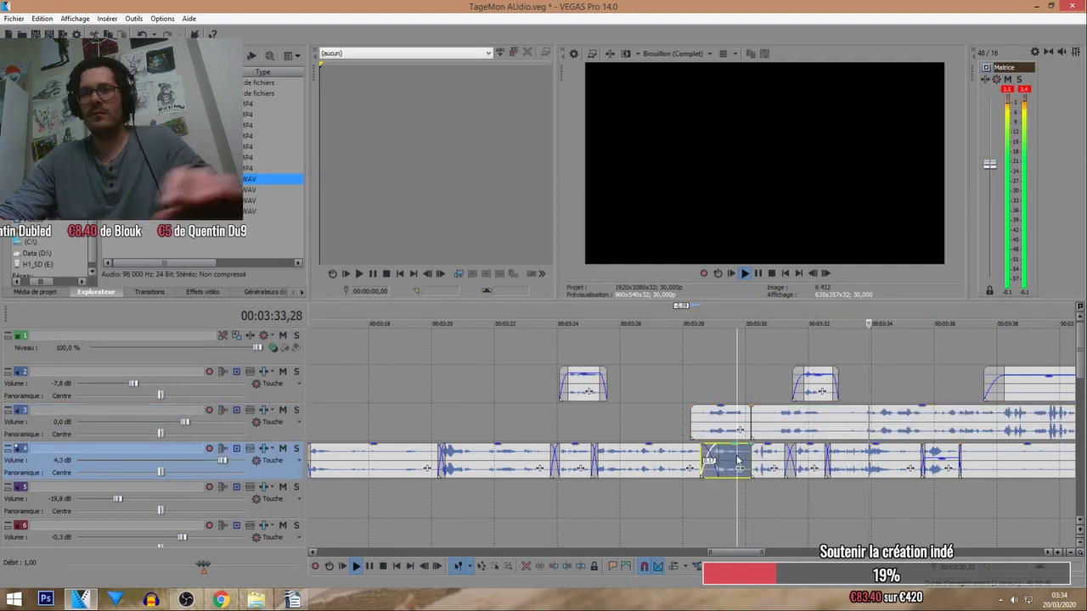
drag(692, 419, 751, 419)
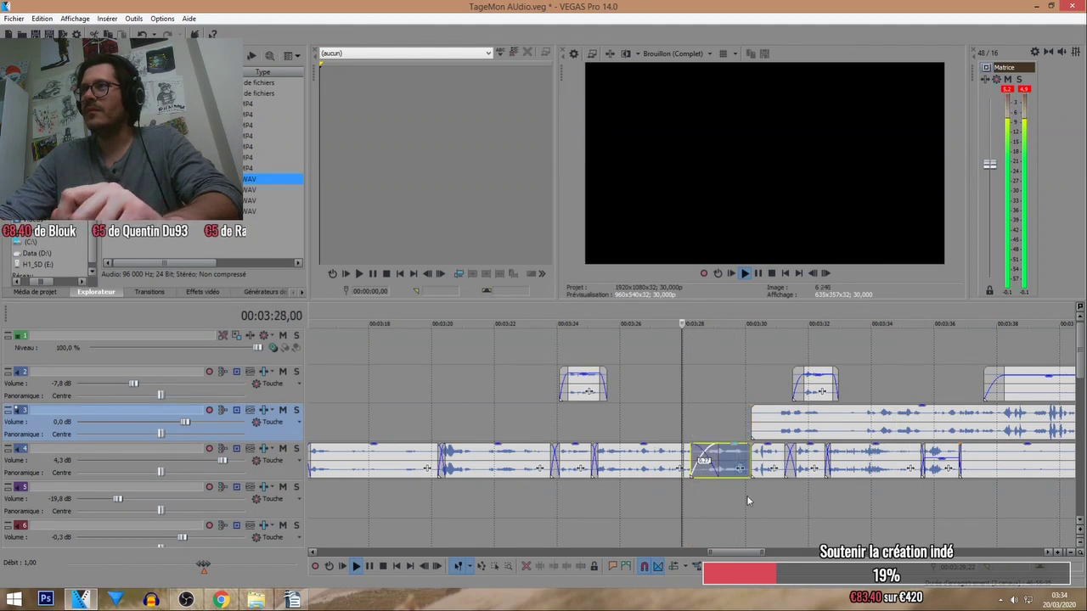
Nudge the cut track 4 piece later and reposition the track 3 music about 2 seconds earlier.
scroll(750, 495, up, 2)
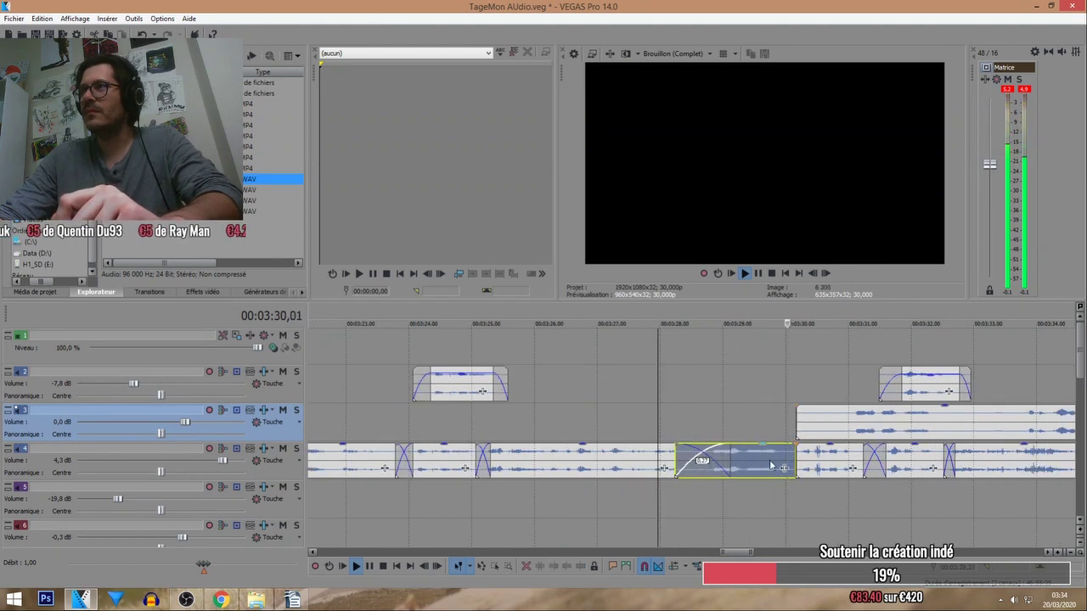
drag(771, 464, 780, 466)
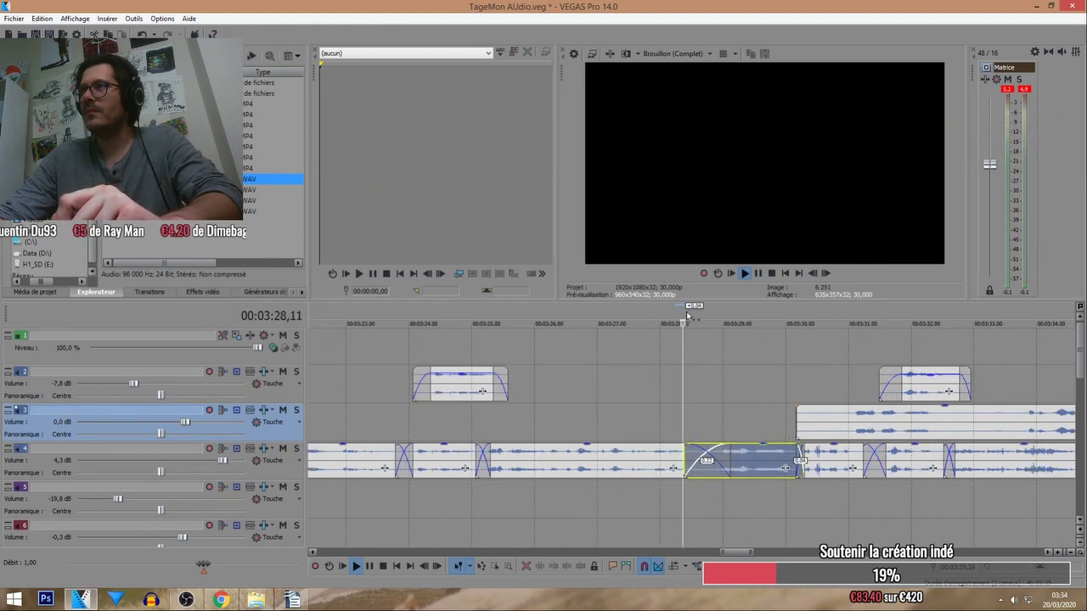
scroll(743, 377, down, 5)
drag(748, 429, 854, 434)
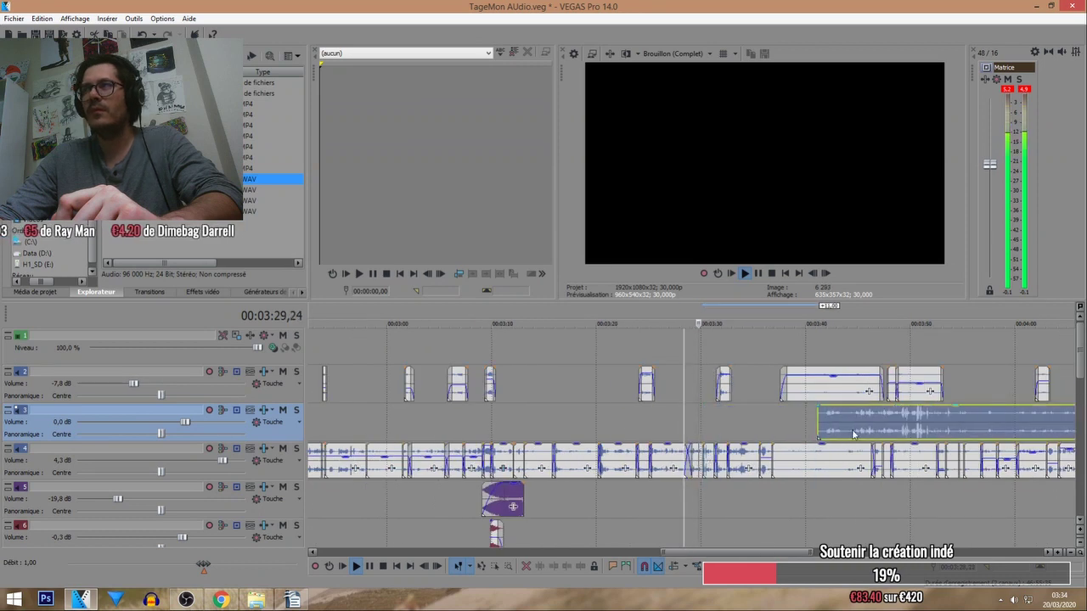
click(668, 314)
drag(828, 420, 751, 418)
scroll(751, 418, down, 3)
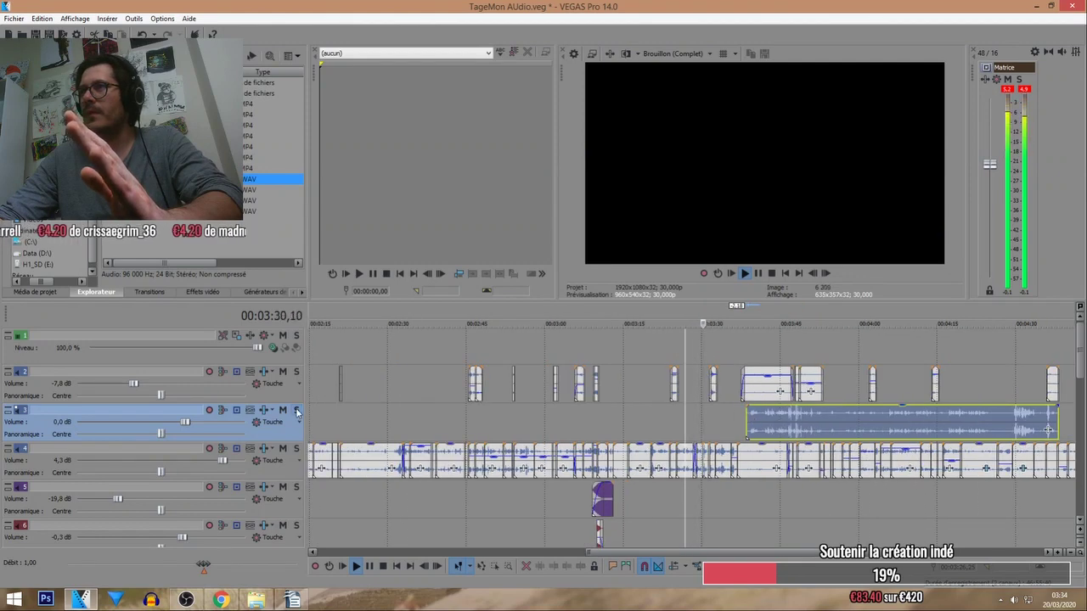
Nudge the track 3 music slightly earlier, solo track 3, and set playback near 3:43.
drag(777, 413, 753, 414)
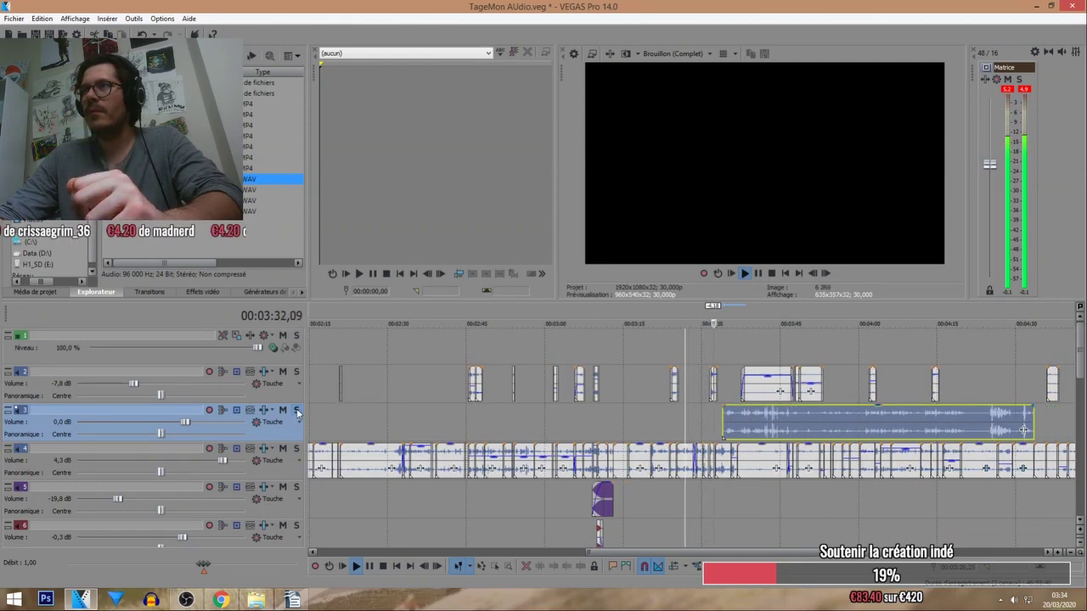
click(296, 410)
click(748, 315)
click(766, 314)
Trim the start of the track 3 music clip later in two passes, then stop playback.
scroll(768, 377, up, 3)
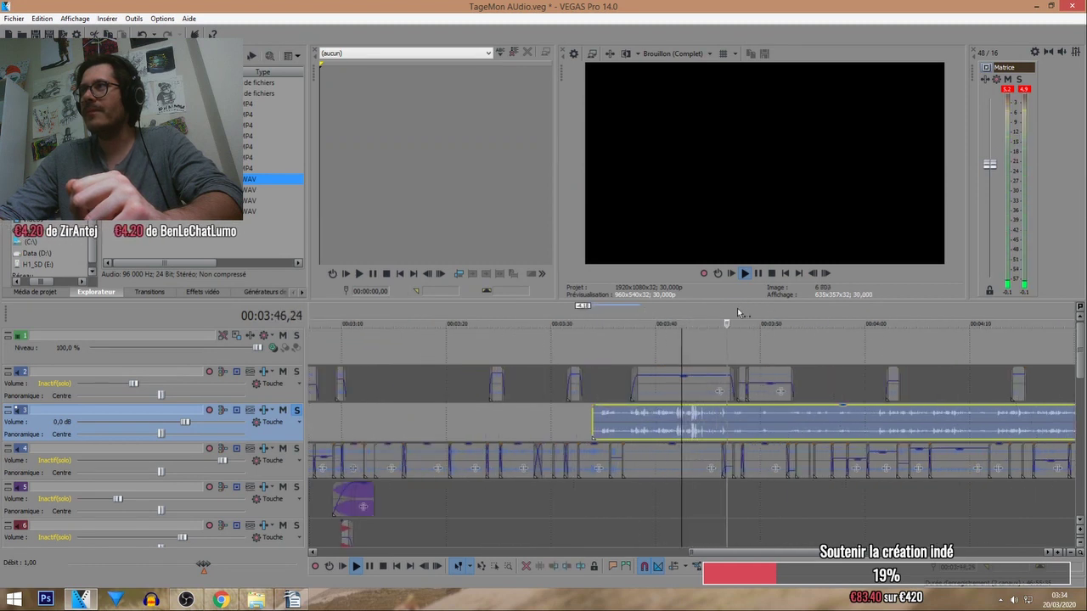
drag(618, 436, 759, 419)
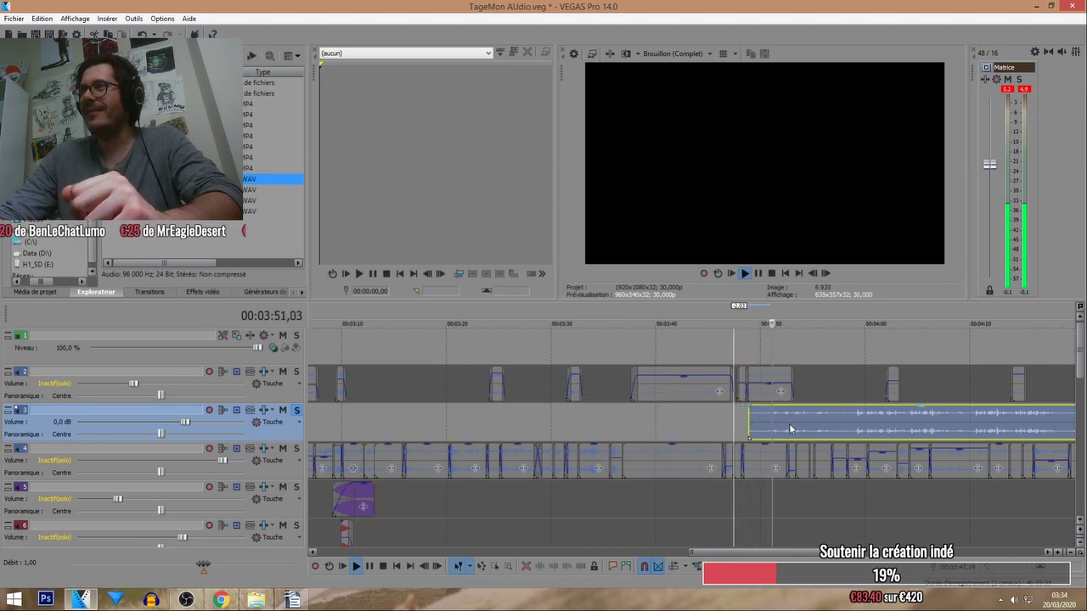
scroll(785, 386, down, 2)
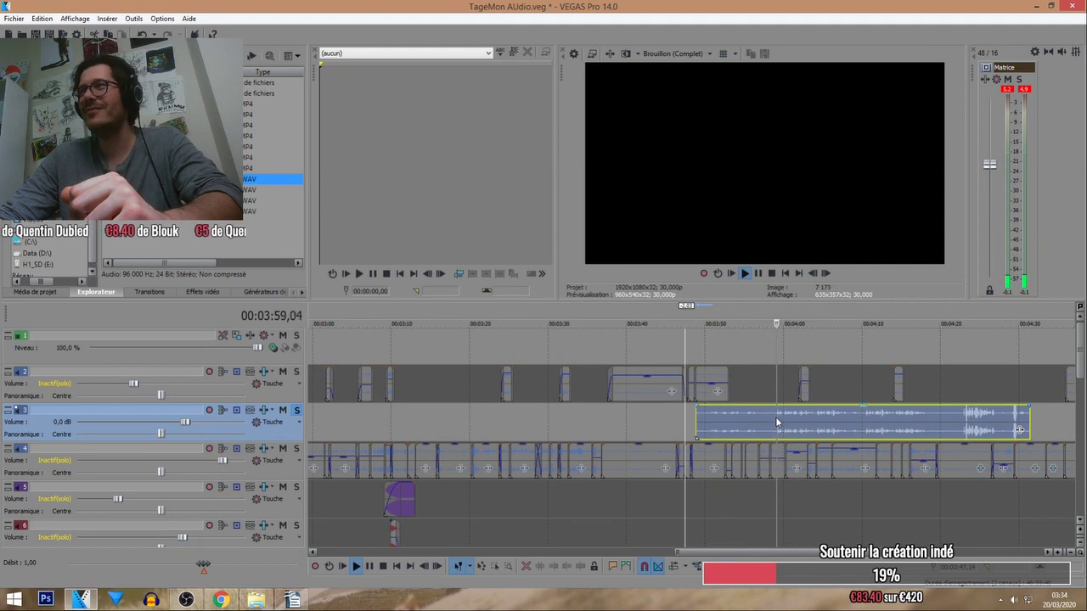
drag(697, 422, 777, 406)
key(space)
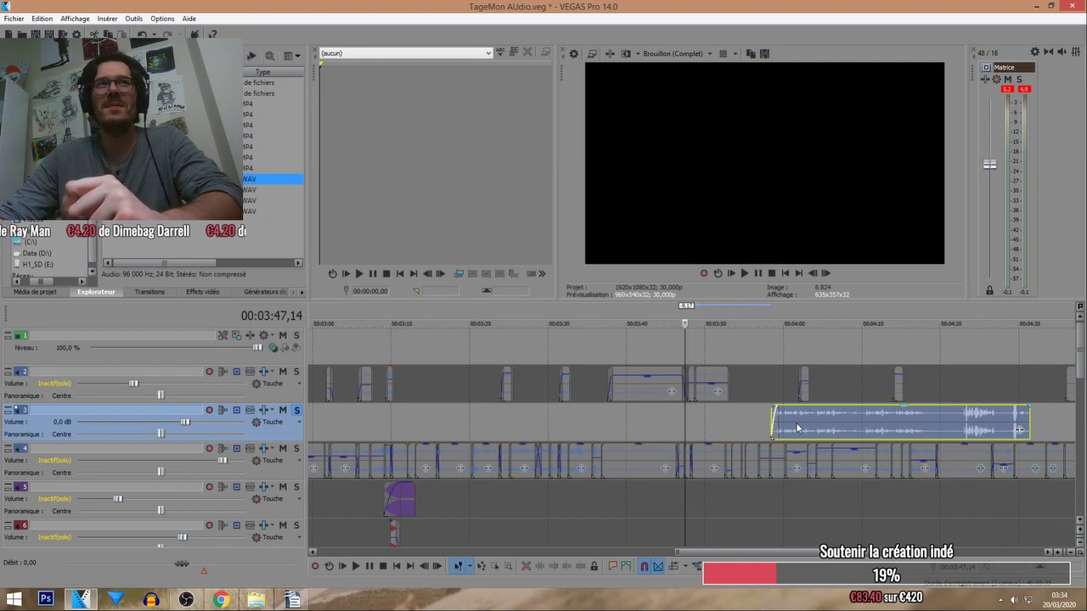
Move the track 3 music clip earlier to about 03:49 and shorten its fade-in, auditioning the result.
drag(796, 428, 717, 427)
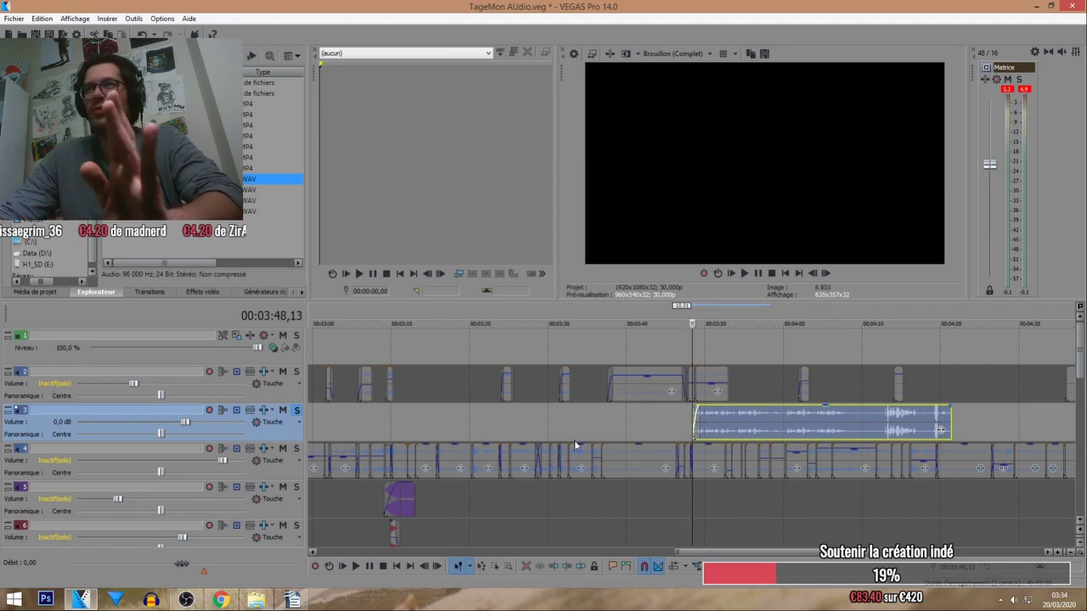
click(745, 272)
scroll(725, 459, up, 3)
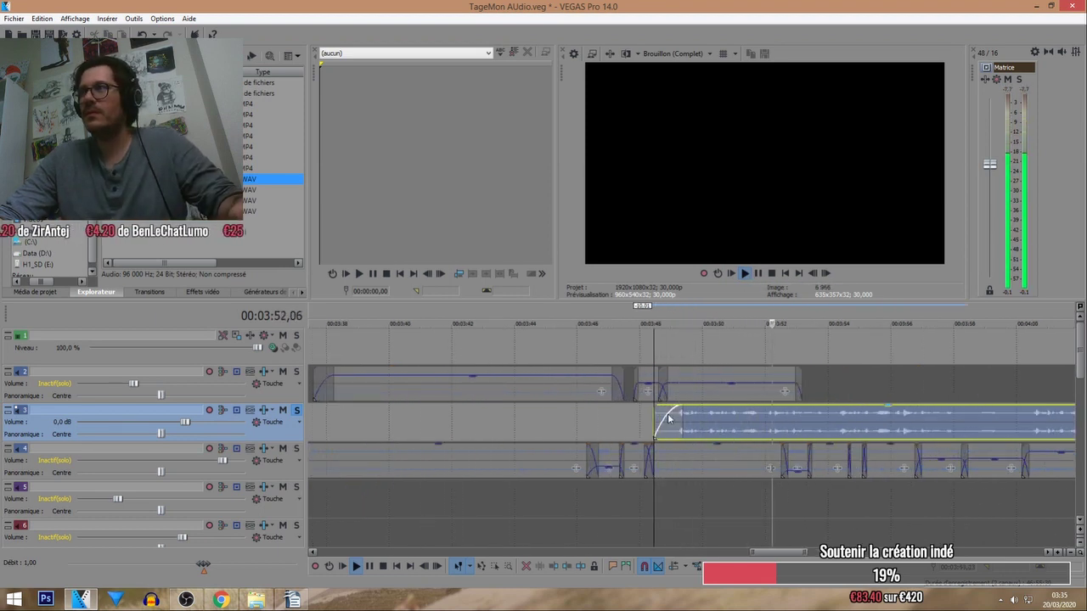
mouse_move(680, 411)
mouse_down()
mouse_move(651, 419)
mouse_move(694, 418)
mouse_up()
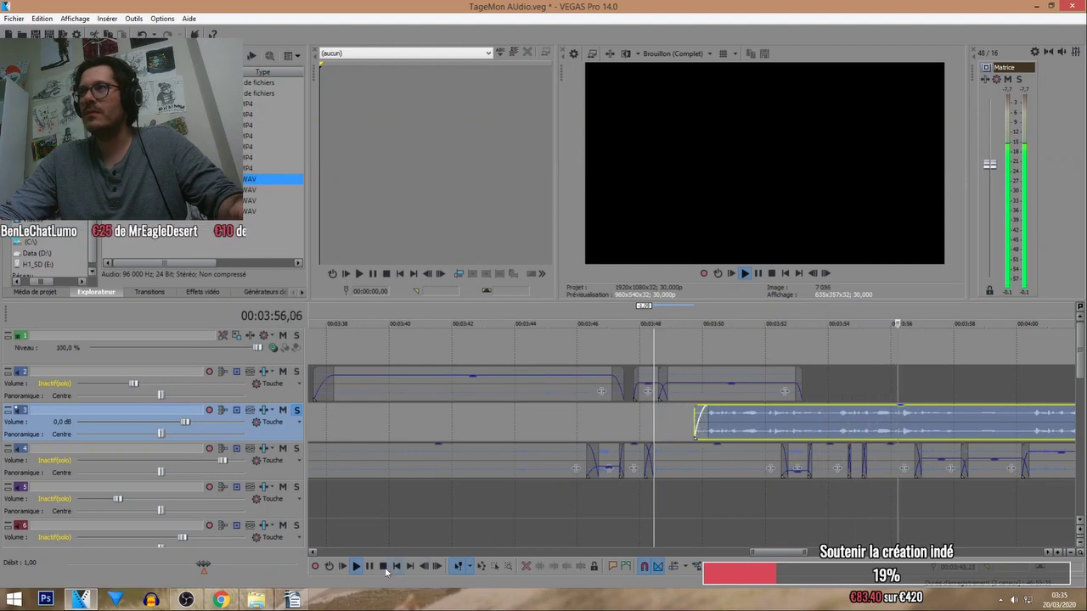
key(space)
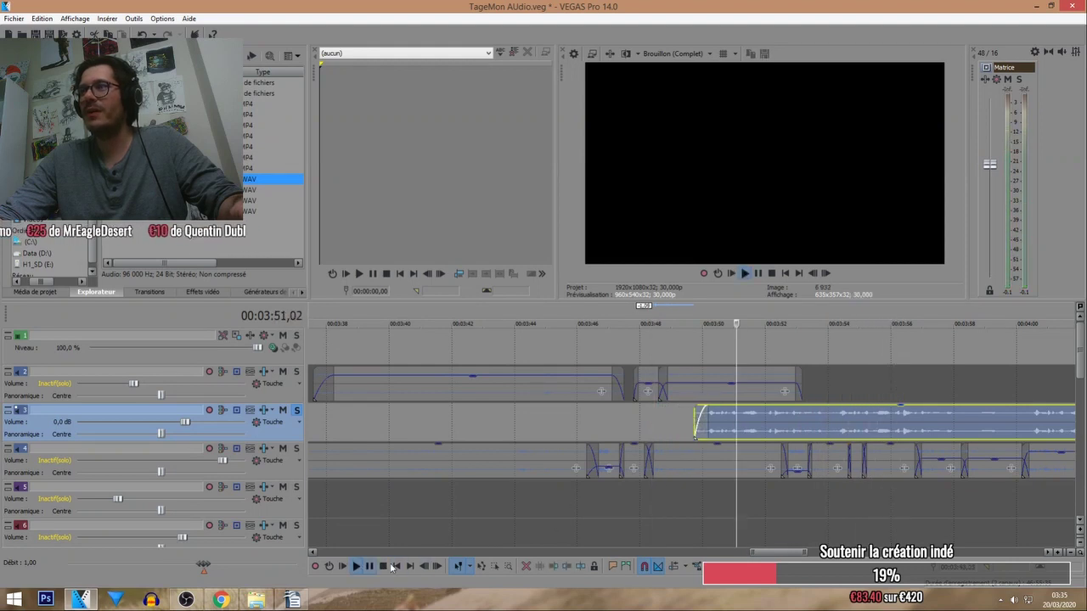
key(space)
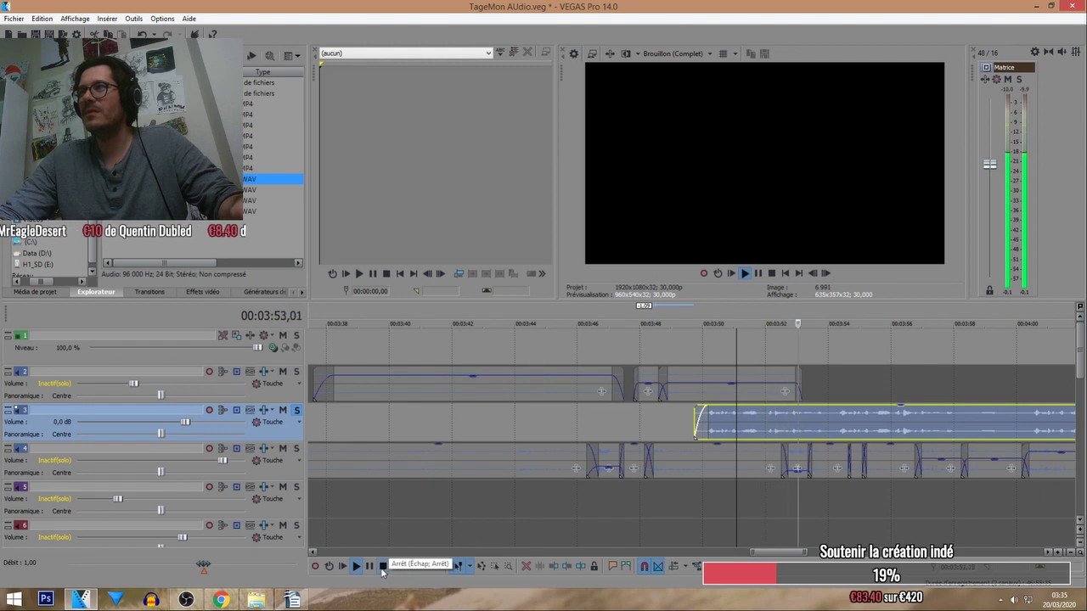
click(382, 567)
Split the track 3 music clip near 03:54 and select its right part.
click(832, 422)
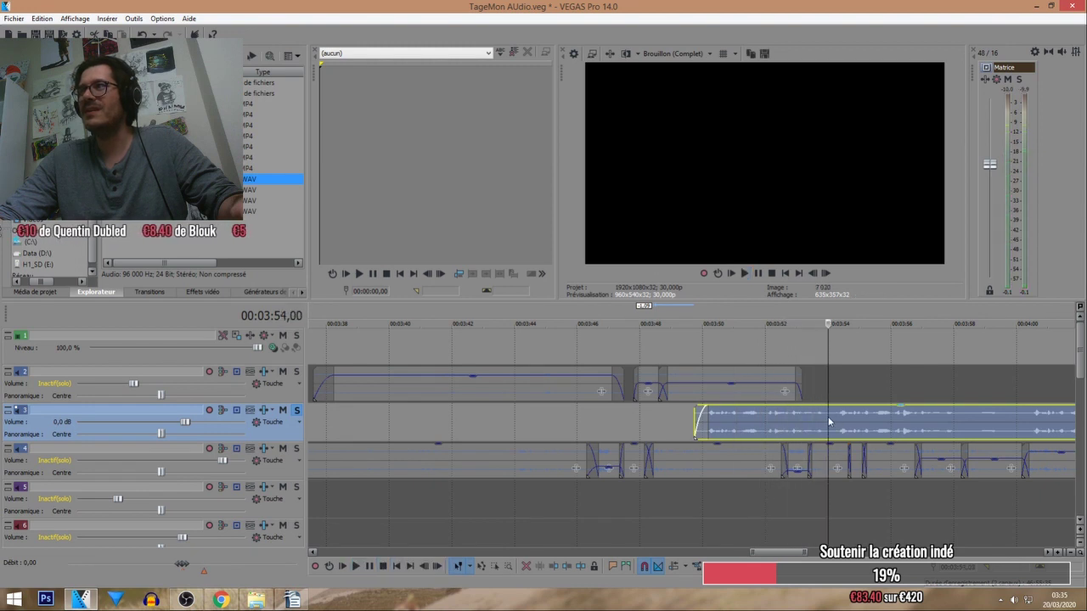
key(s)
click(849, 422)
click(945, 422)
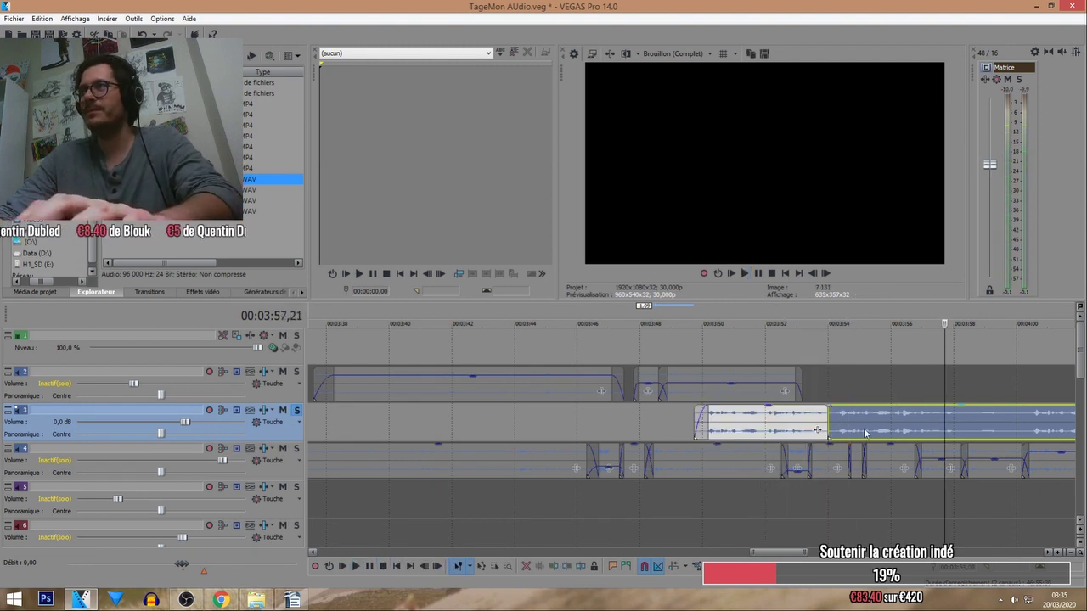
Move the right music piece about 4 seconds later and push the long piece further right.
drag(945, 422, 1073, 422)
scroll(639, 408, down, 2)
click(629, 405)
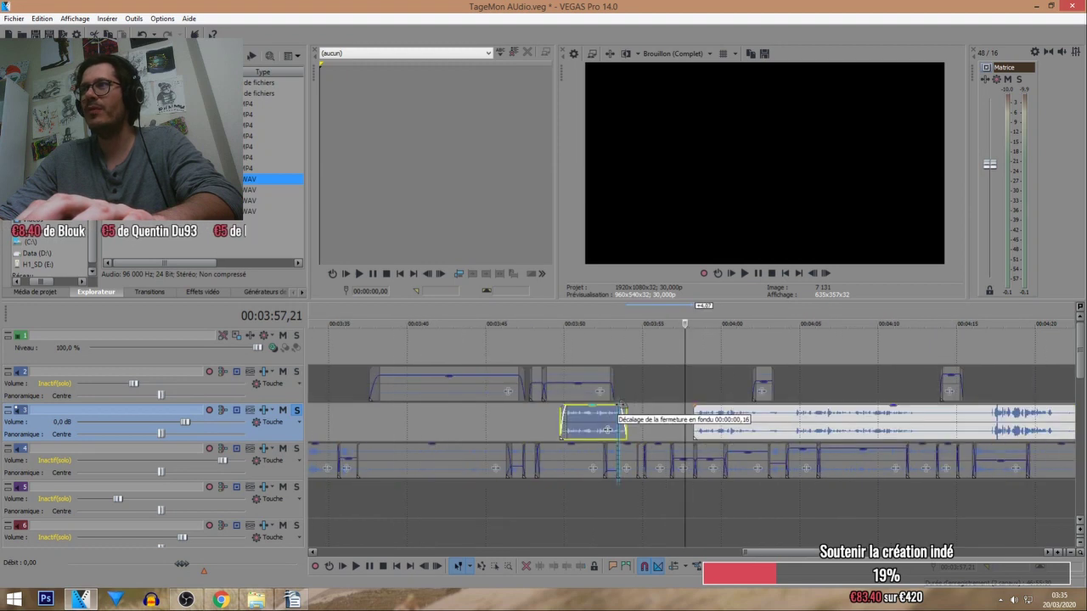
click(586, 423)
drag(748, 426, 822, 426)
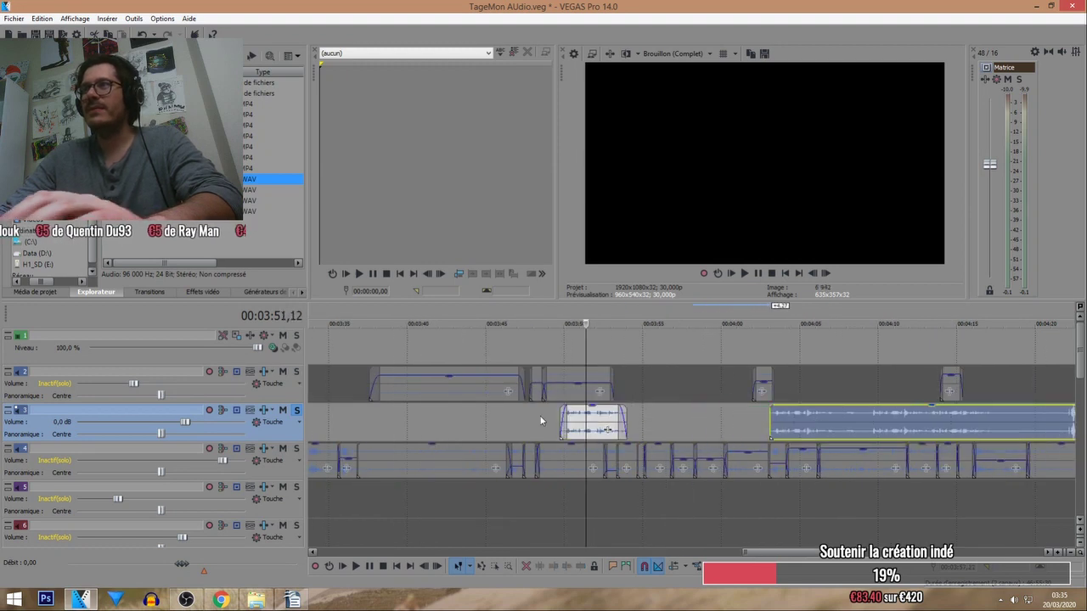
Reset the short music piece's fade-in, add a fade-out, and play with all tracks unsoloed.
mouse_move(563, 407)
mouse_down()
mouse_move(634, 419)
mouse_move(567, 407)
mouse_up()
click(617, 429)
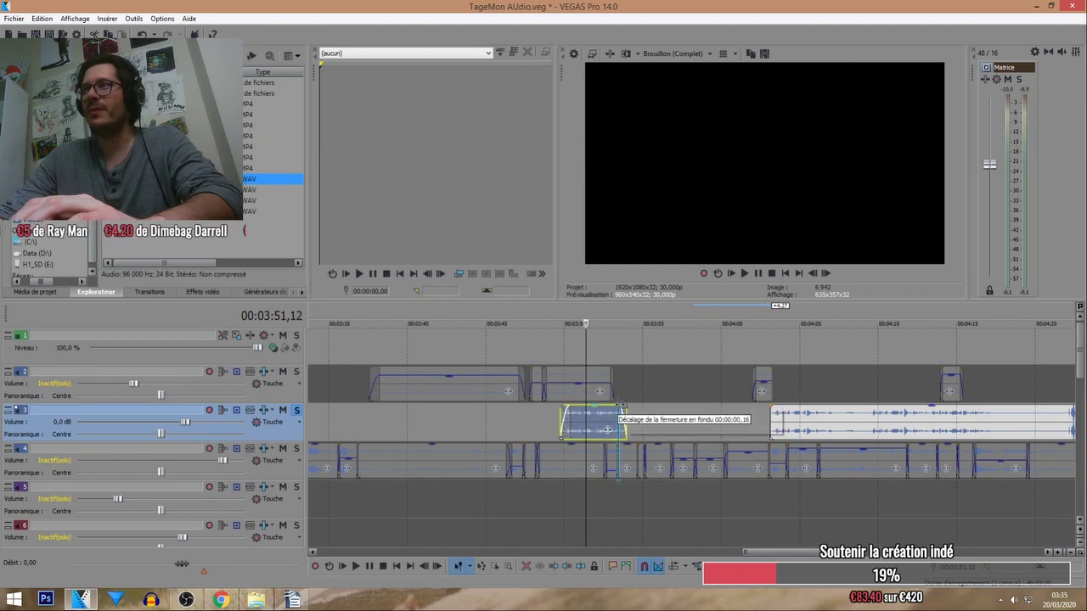
drag(616, 429, 717, 423)
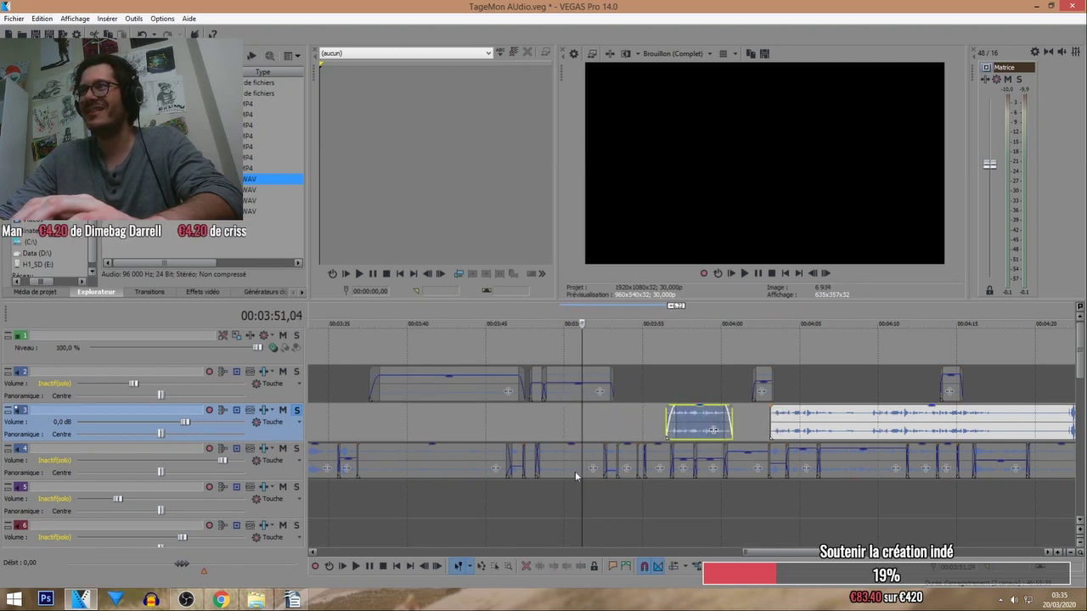
key(space)
click(296, 410)
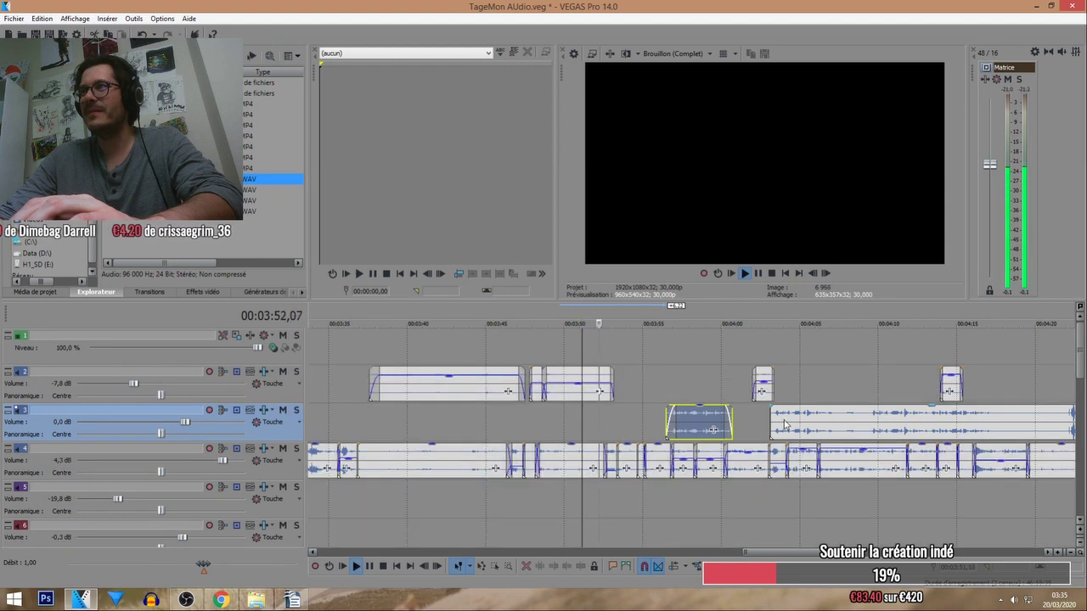
Rearrange the long and short music pieces on track 3, auditioning around 3:54.
drag(790, 422, 866, 422)
drag(697, 422, 652, 421)
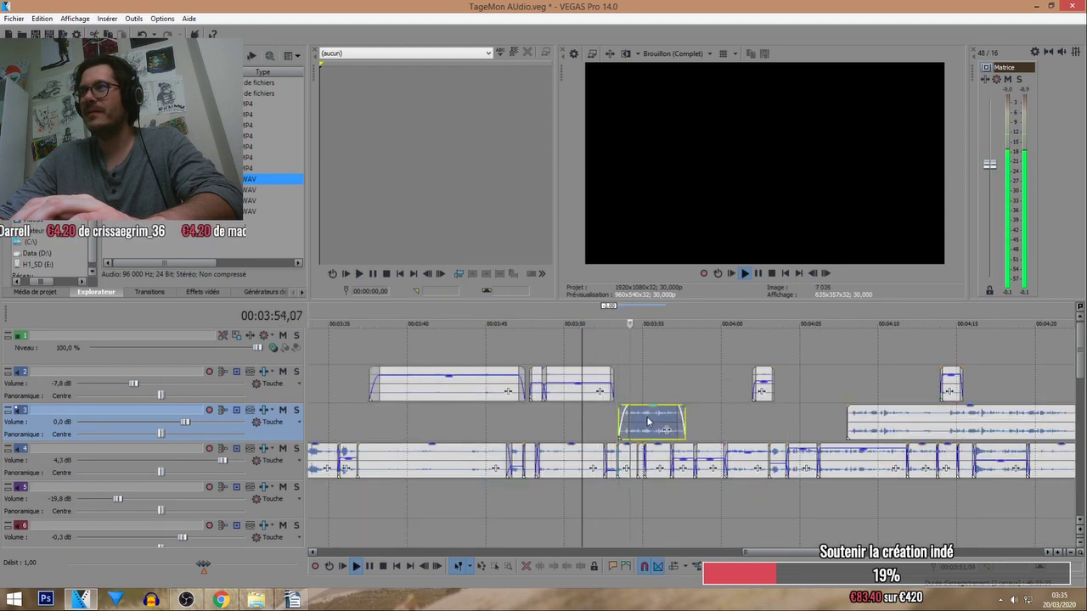
click(296, 410)
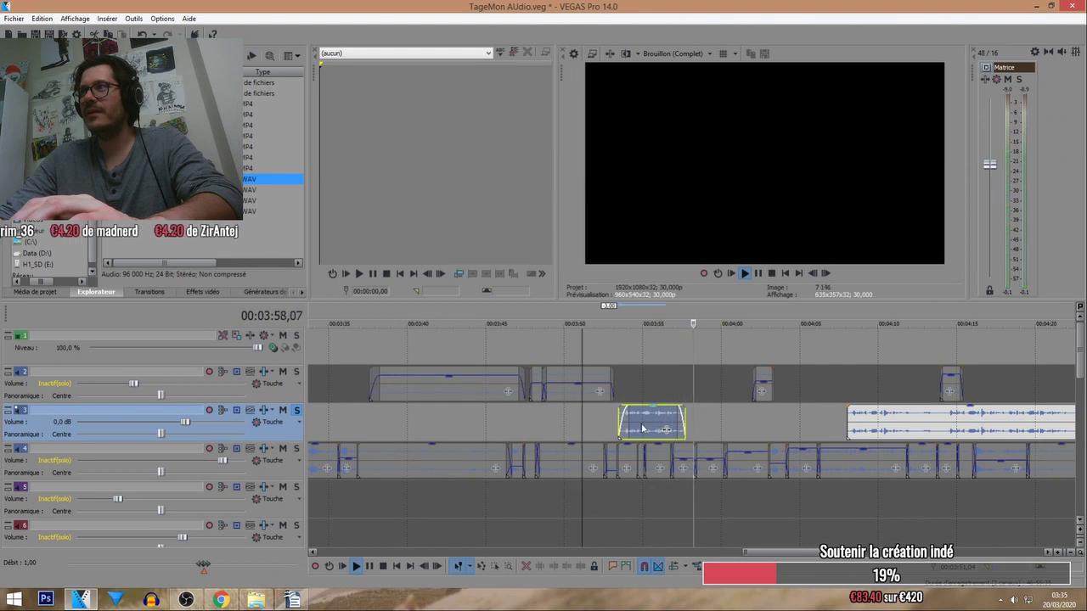
drag(643, 429, 726, 428)
click(641, 328)
click(297, 411)
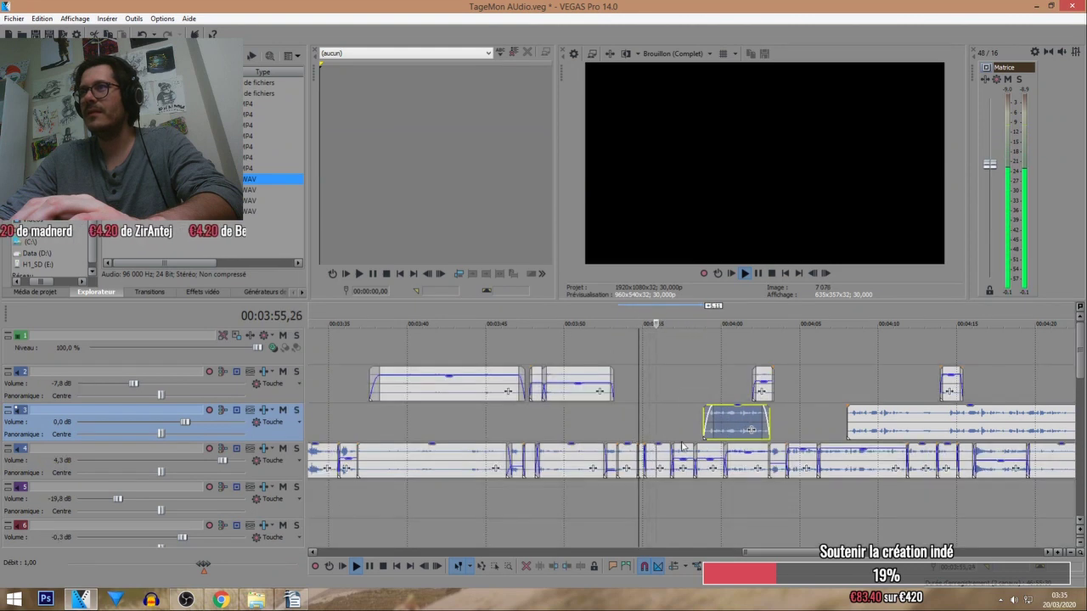
Move the short music piece from track 3 onto track 4 beside the existing events.
scroll(716, 442, up, 2)
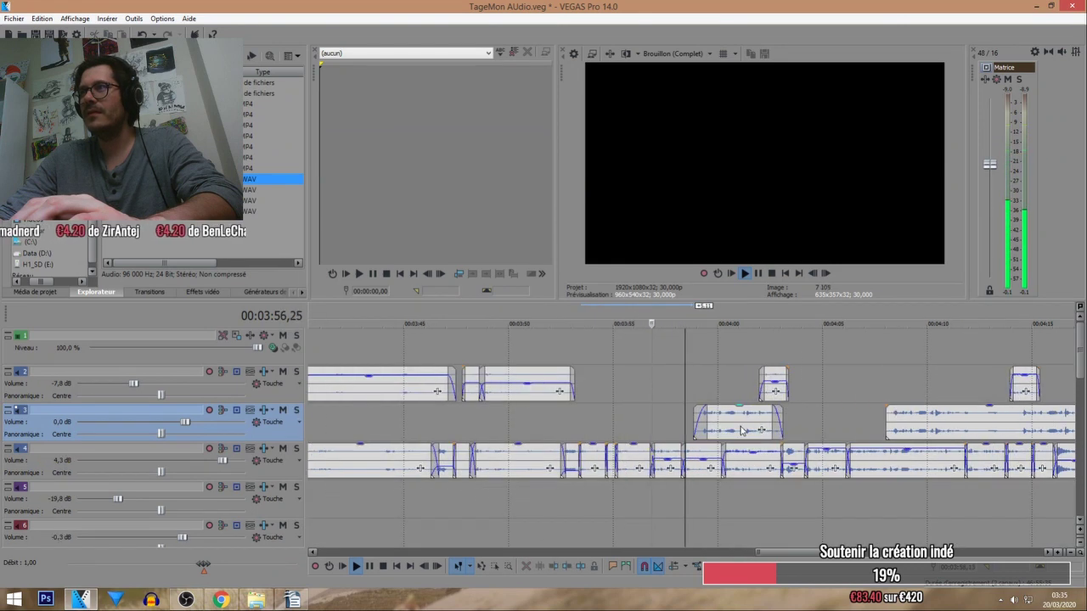
click(665, 459)
ctrl+click(701, 462)
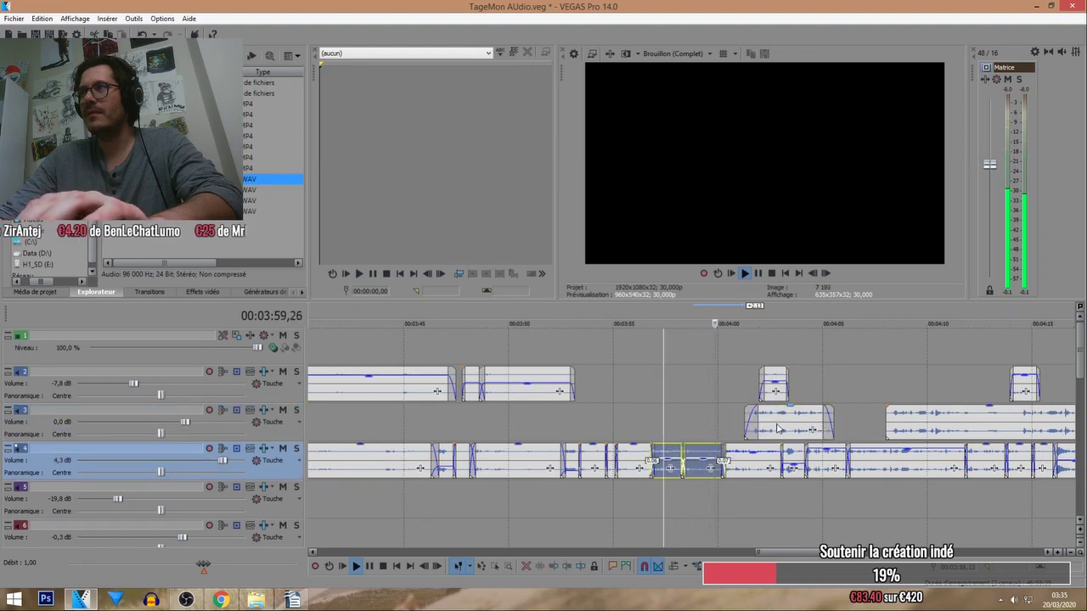
click(777, 428)
drag(777, 429, 679, 466)
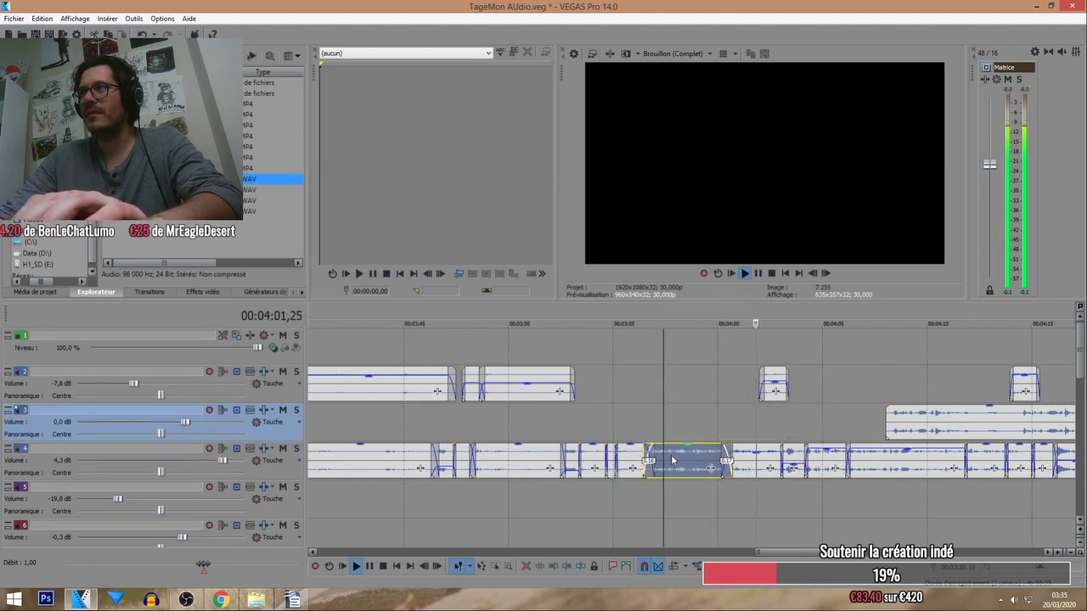
Nudge the short track-4 event near 3:56 to adjust its crossfades, replaying from 3:55.
click(629, 340)
scroll(737, 475, up, 2)
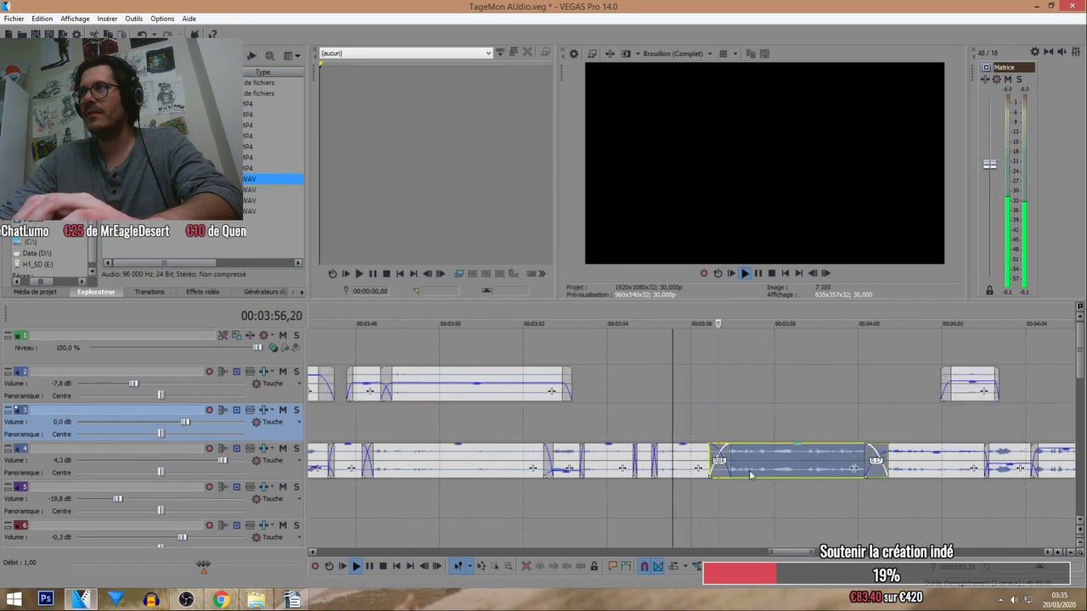
drag(770, 459, 758, 463)
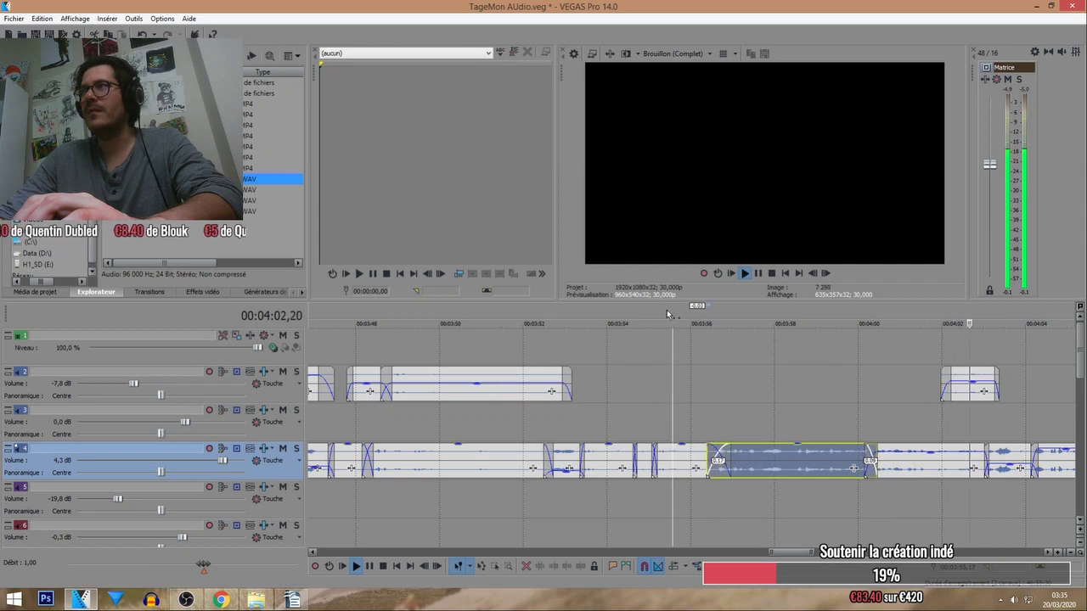
scroll(740, 423, down, 2)
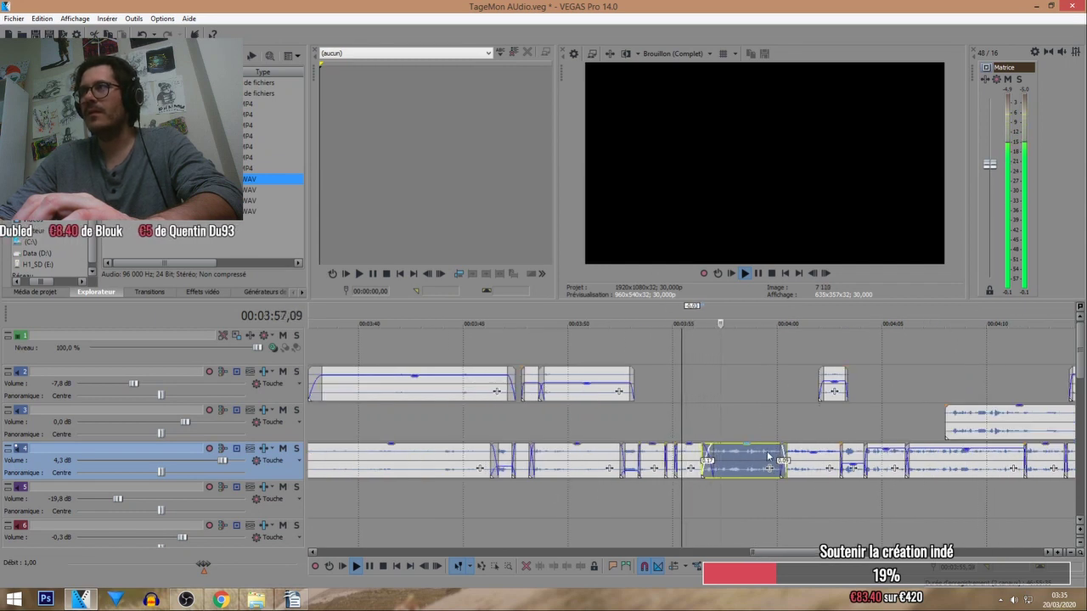
scroll(798, 443, down, 1)
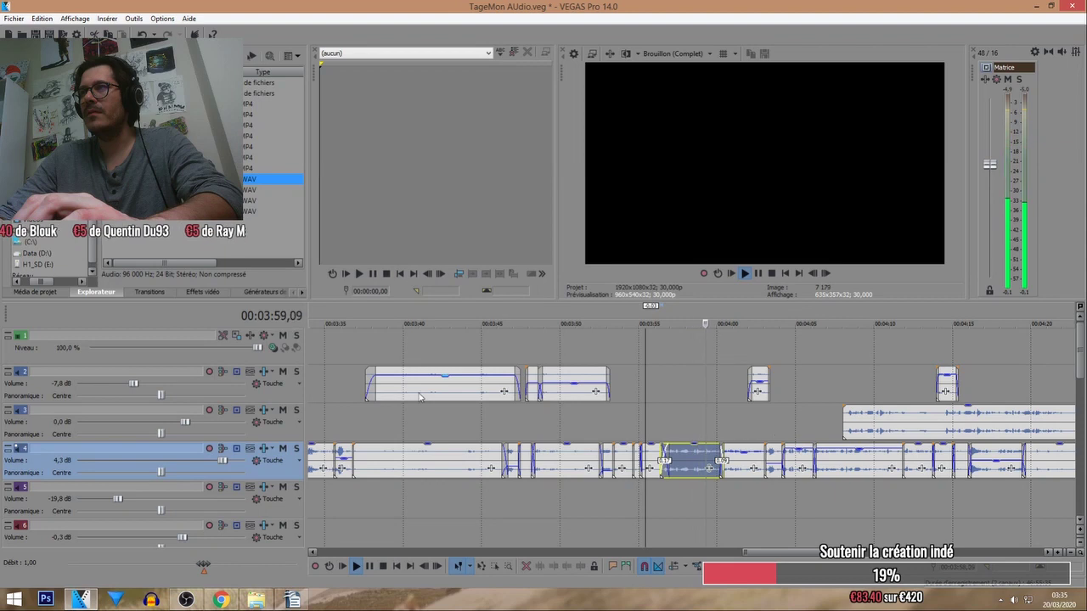
Solo track 3 and play its music from 4:08 before stopping.
click(297, 411)
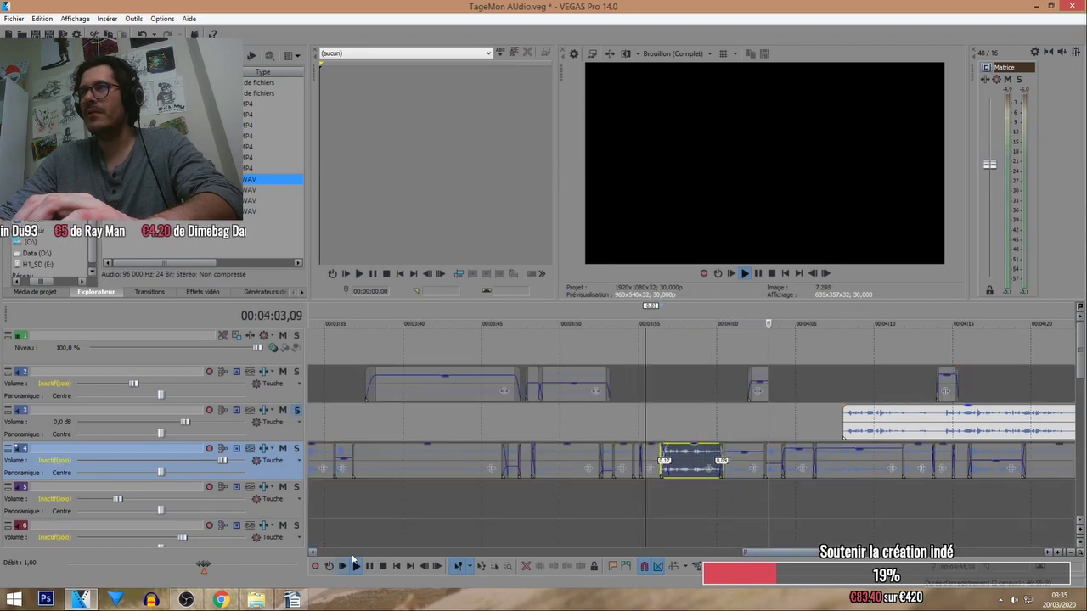
key(space)
click(845, 320)
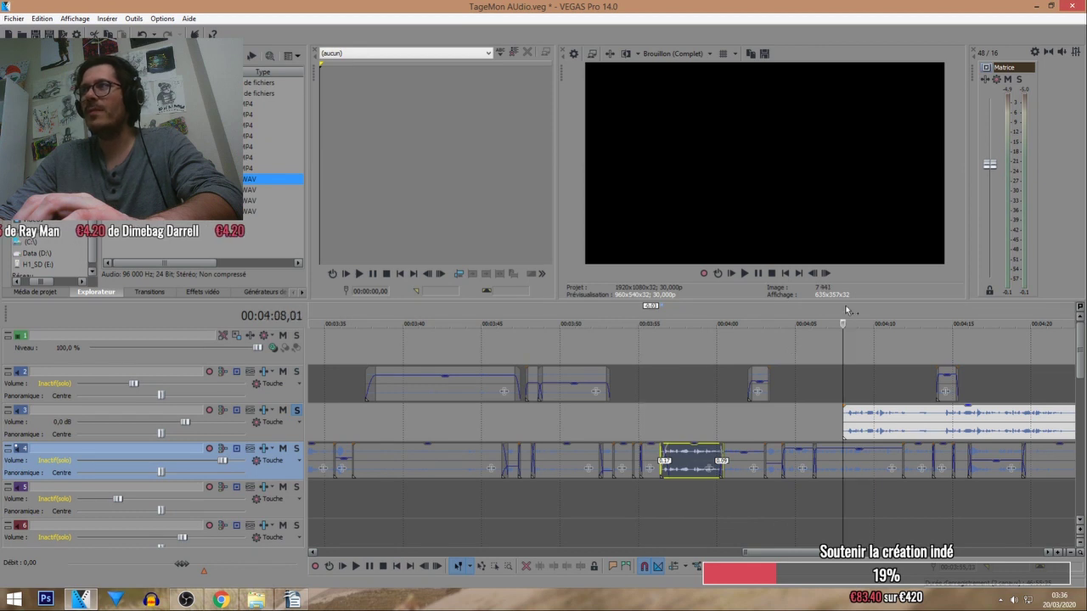
key(space)
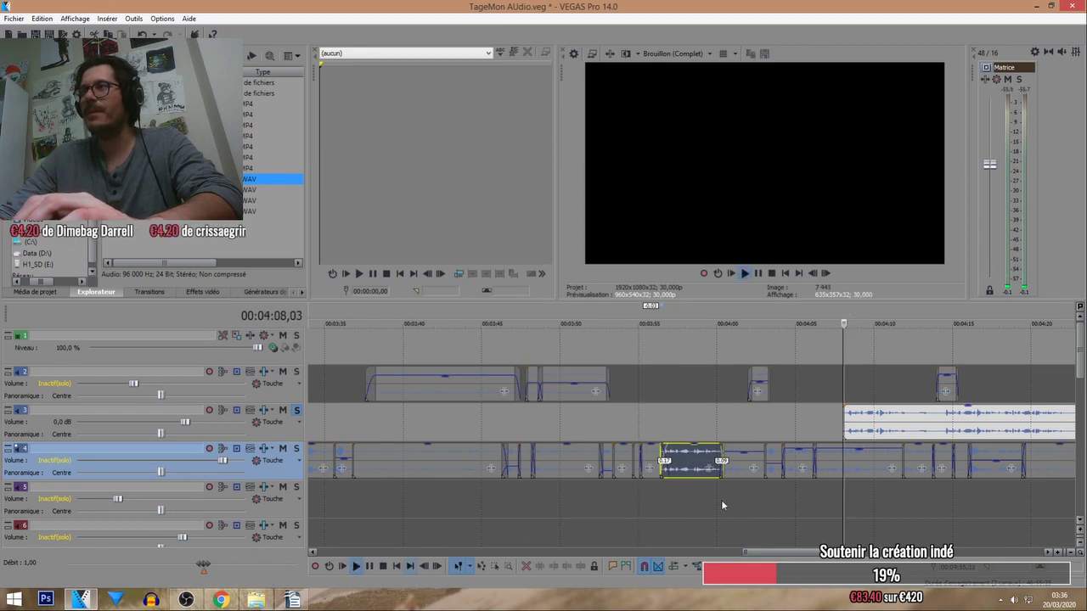
click(381, 567)
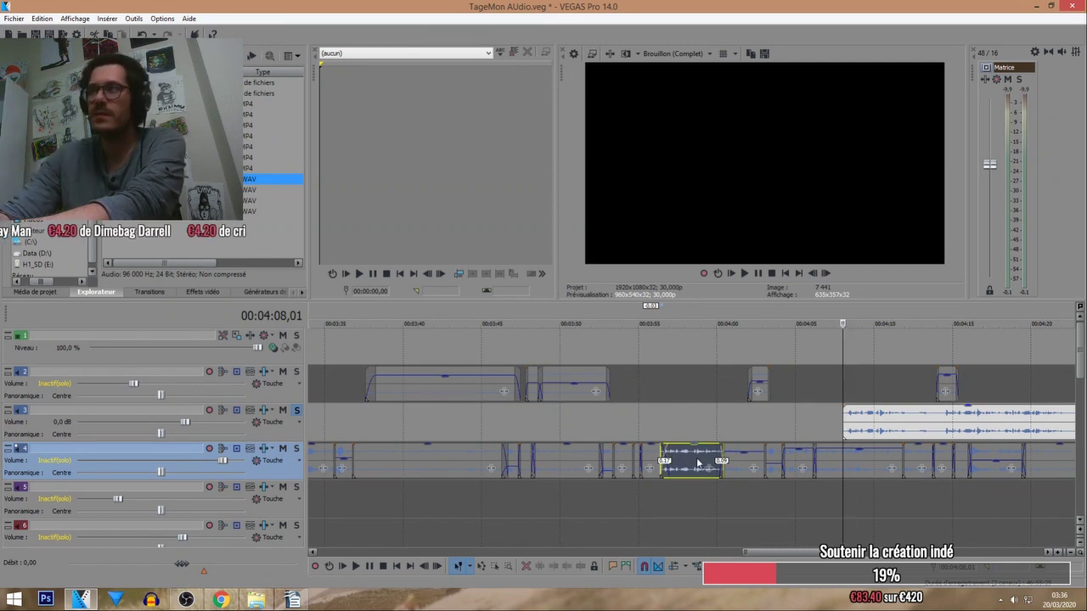
Move the track-3 clip earlier to about 4:00, split it, and shift the left piece slightly earlier.
drag(899, 427, 754, 418)
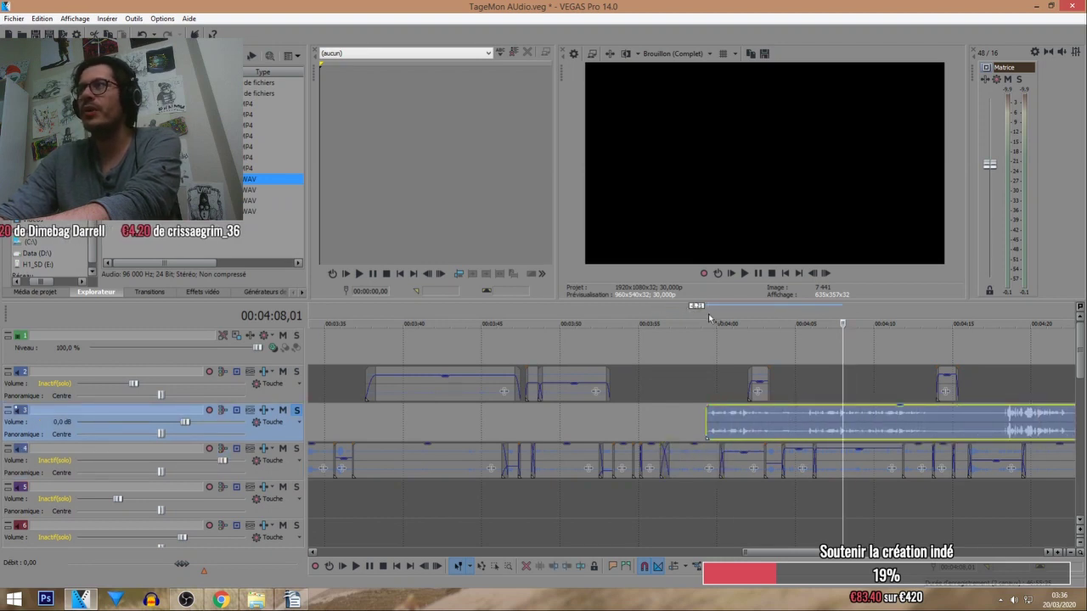
click(356, 566)
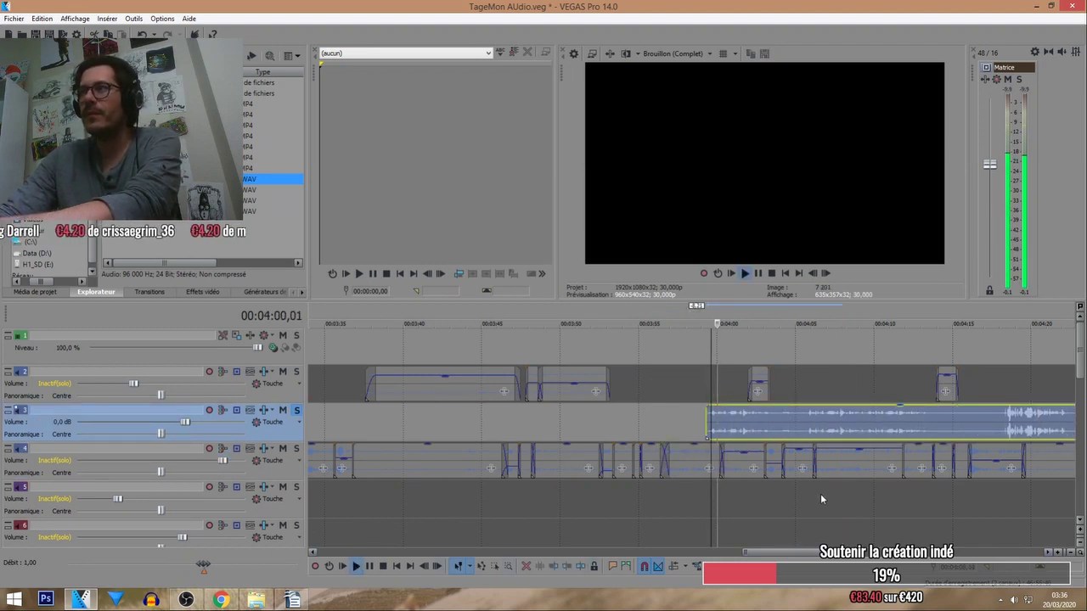
scroll(718, 416, up, 2)
click(702, 414)
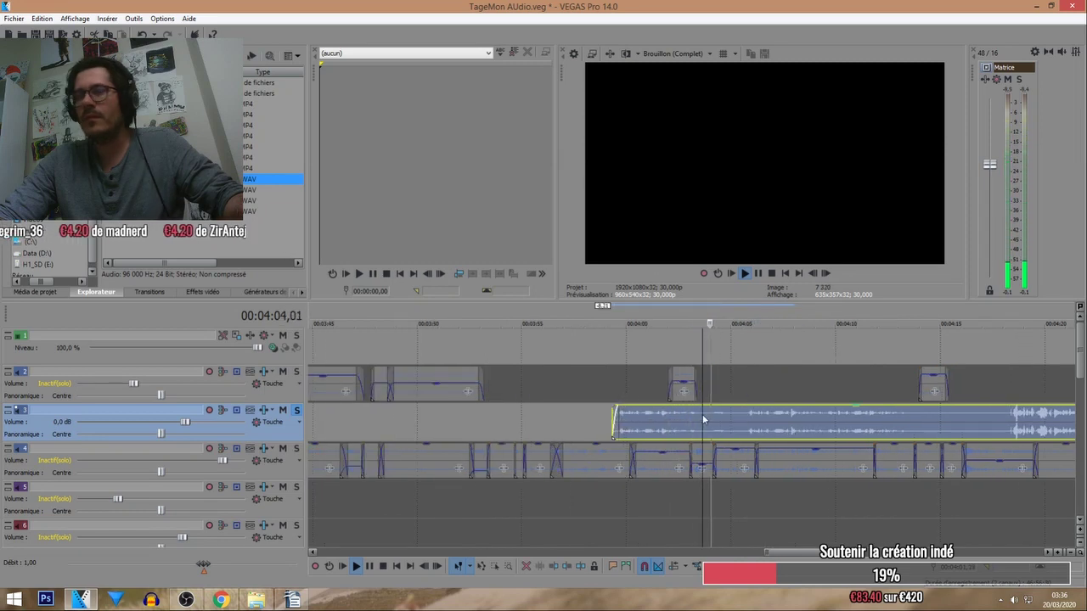
key(s)
drag(670, 416, 649, 416)
Unsolo track 3 and delete the short track-4 event near 3:57.
click(532, 351)
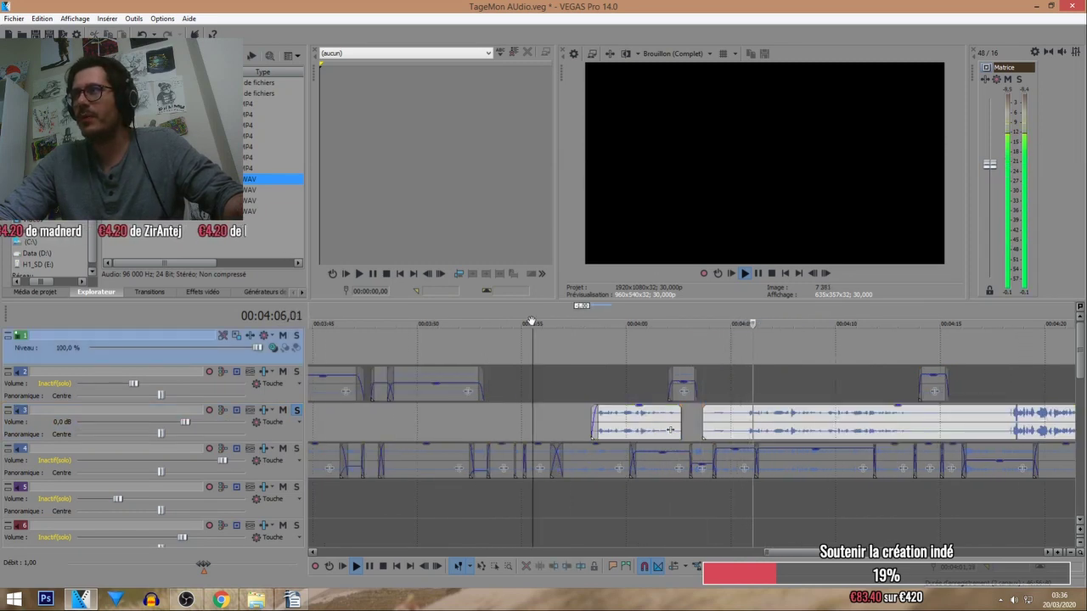
click(296, 410)
scroll(310, 417, up, 2)
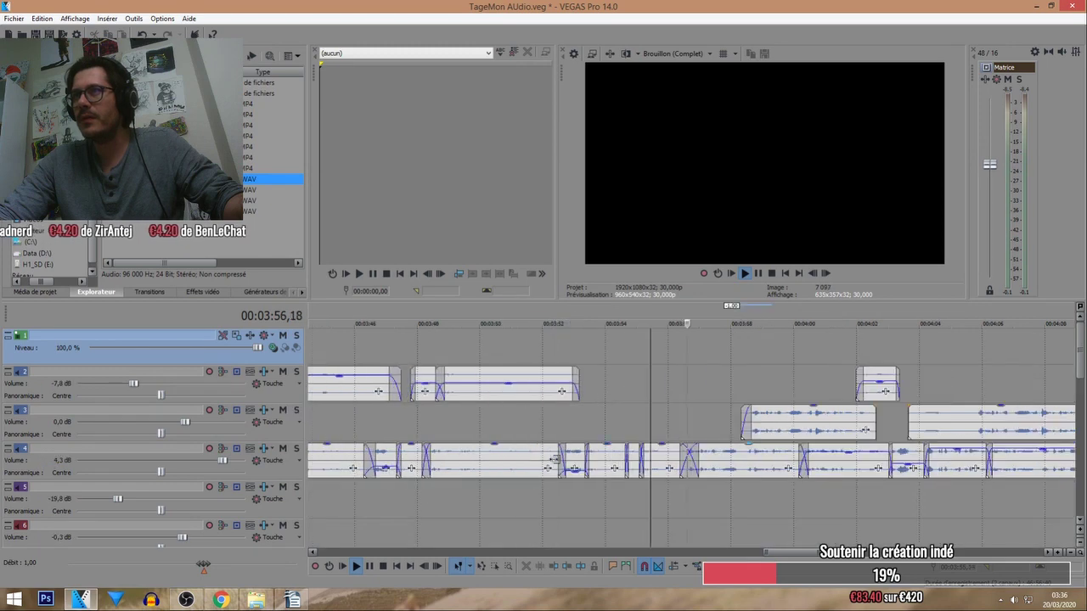
click(717, 463)
scroll(717, 459, down, 1)
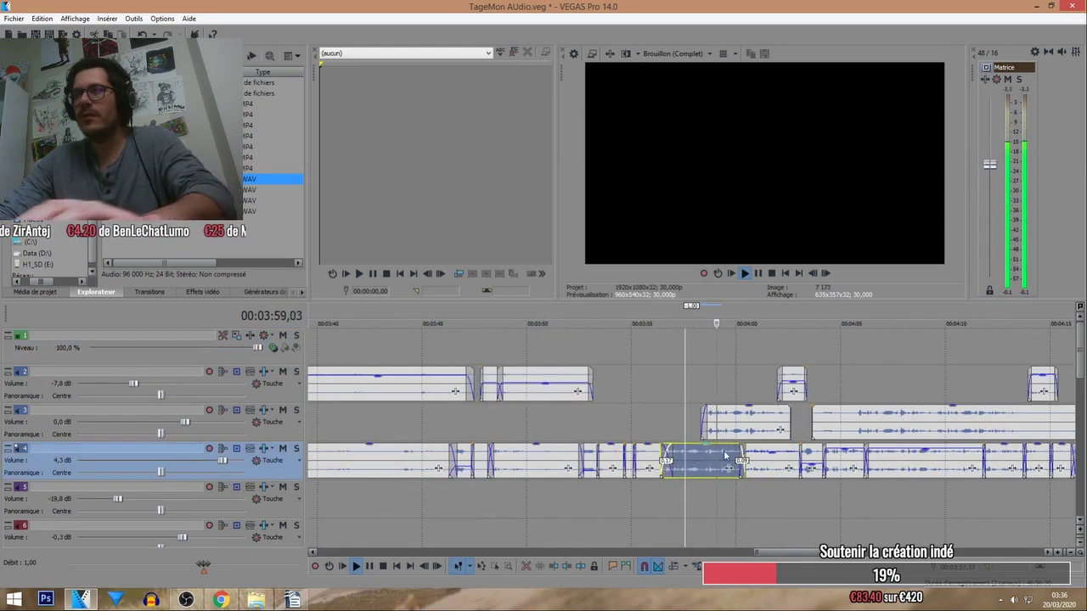
key(Delete)
Move the split track-3 piece into the gap on track 4.
click(742, 427)
drag(693, 461, 843, 459)
scroll(694, 459, up, 3)
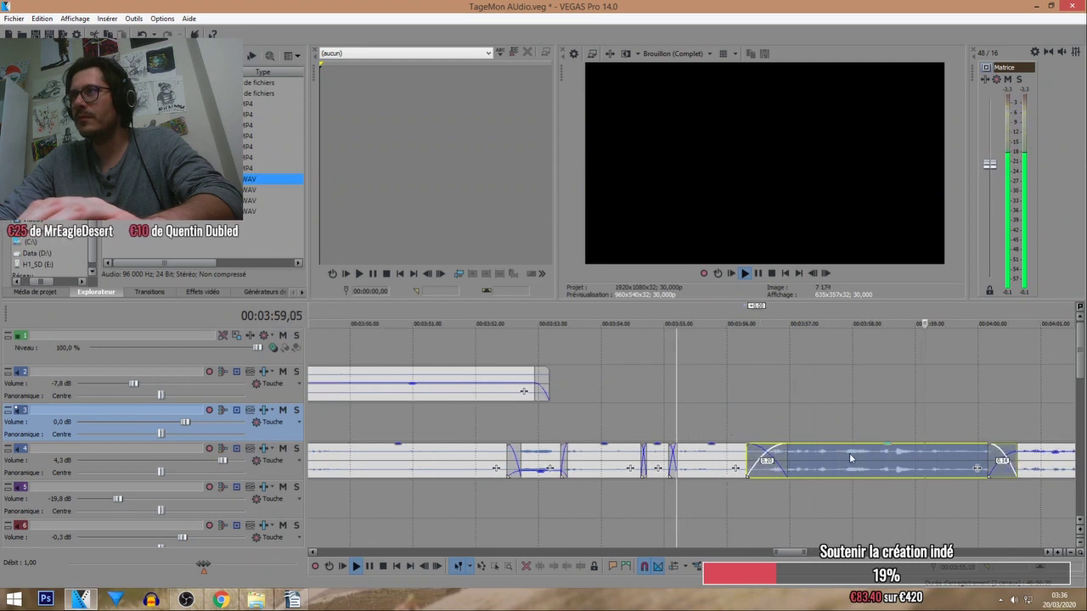
scroll(850, 455, down, 2)
scroll(841, 463, up, 2)
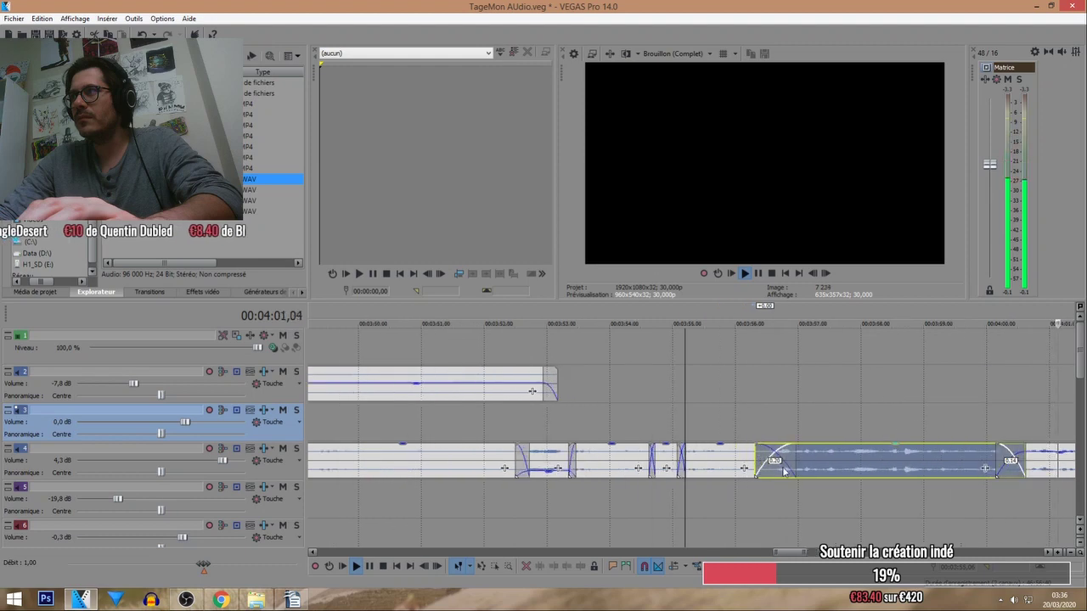
scroll(842, 457, down, 4)
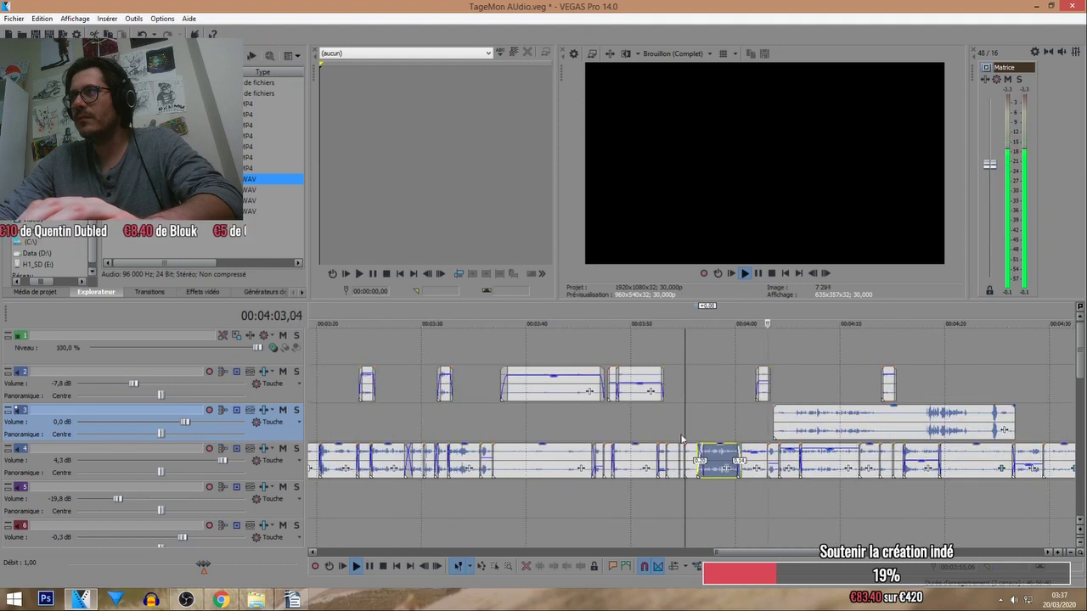
Solo track 3 and trim the start of its audio clip later.
click(780, 412)
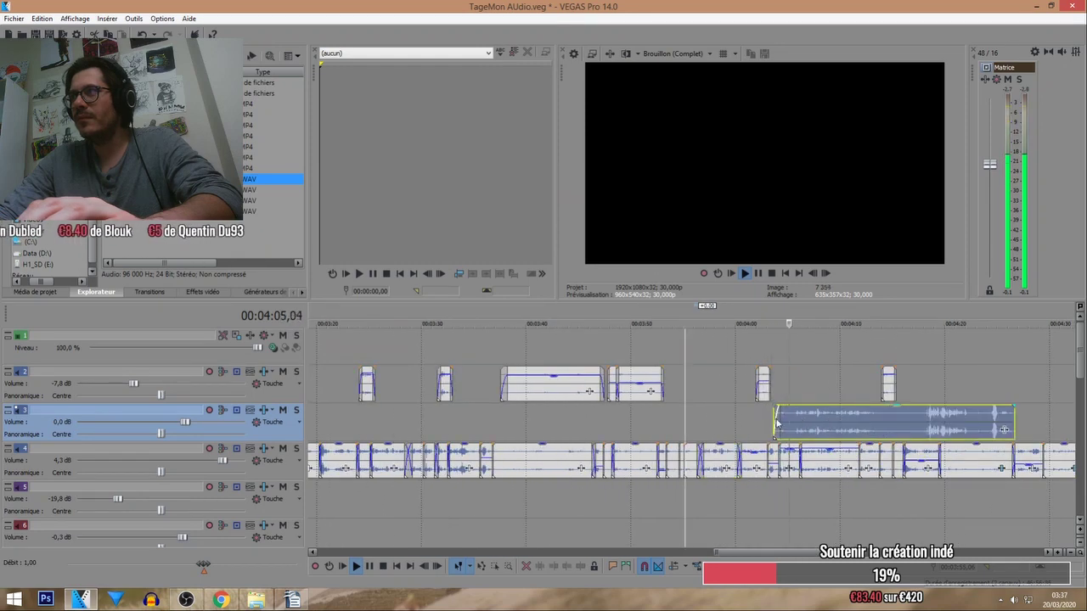
drag(774, 416, 782, 416)
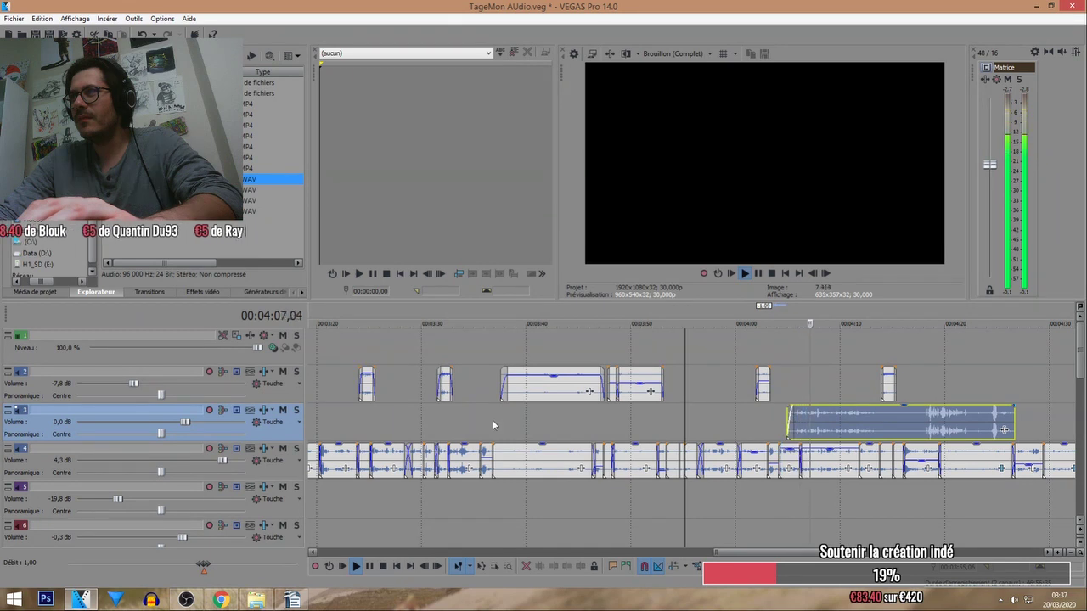
click(295, 411)
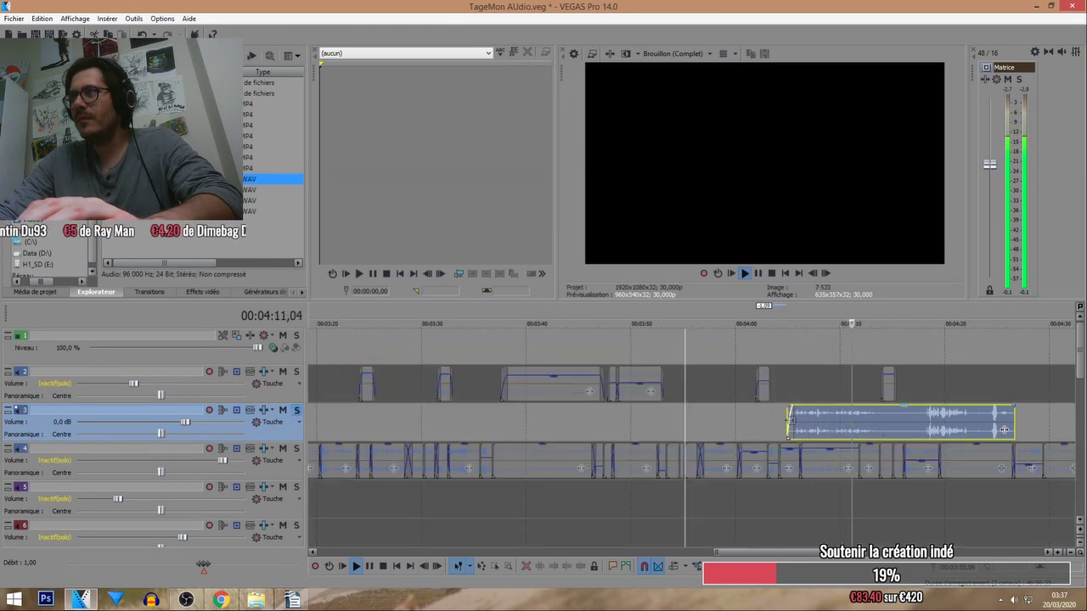
drag(790, 420, 815, 420)
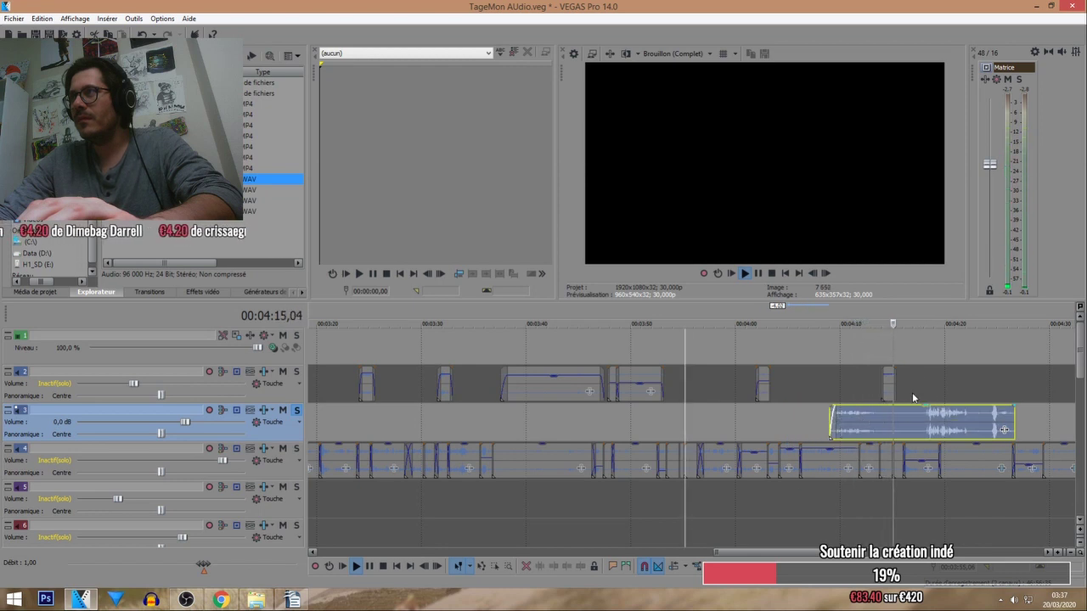
Move the clip to about 3:56, split it at the playhead, and delete the right part.
click(926, 317)
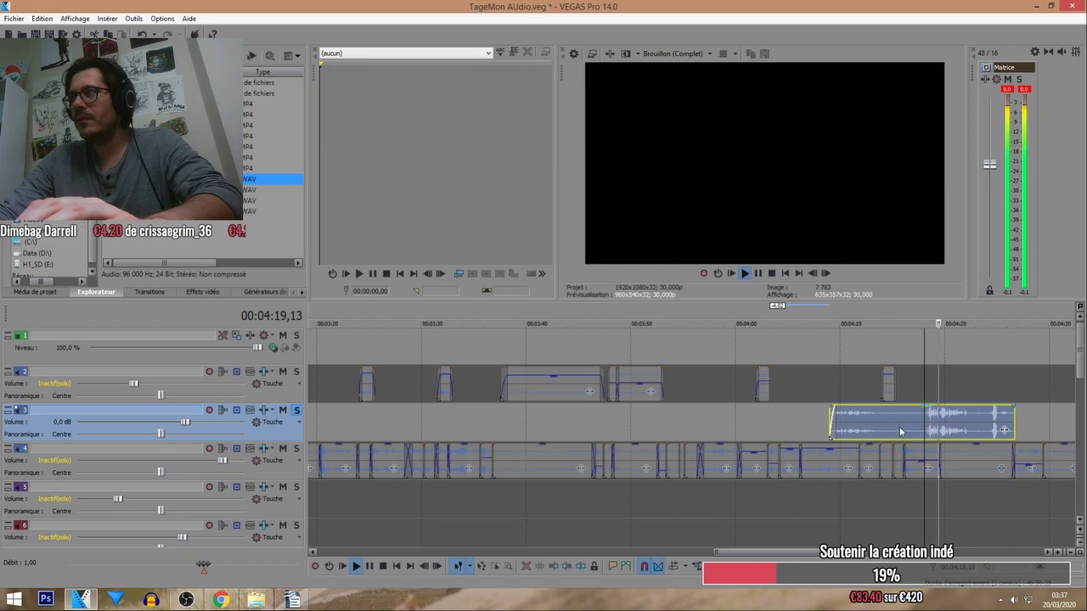
drag(900, 431, 774, 432)
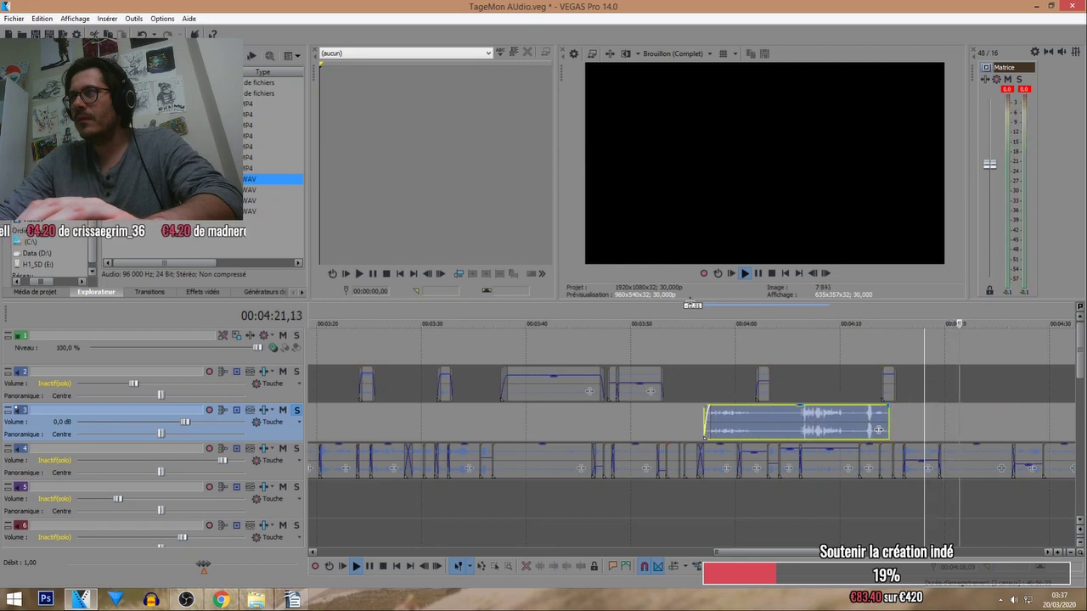
click(698, 420)
scroll(703, 430, up, 2)
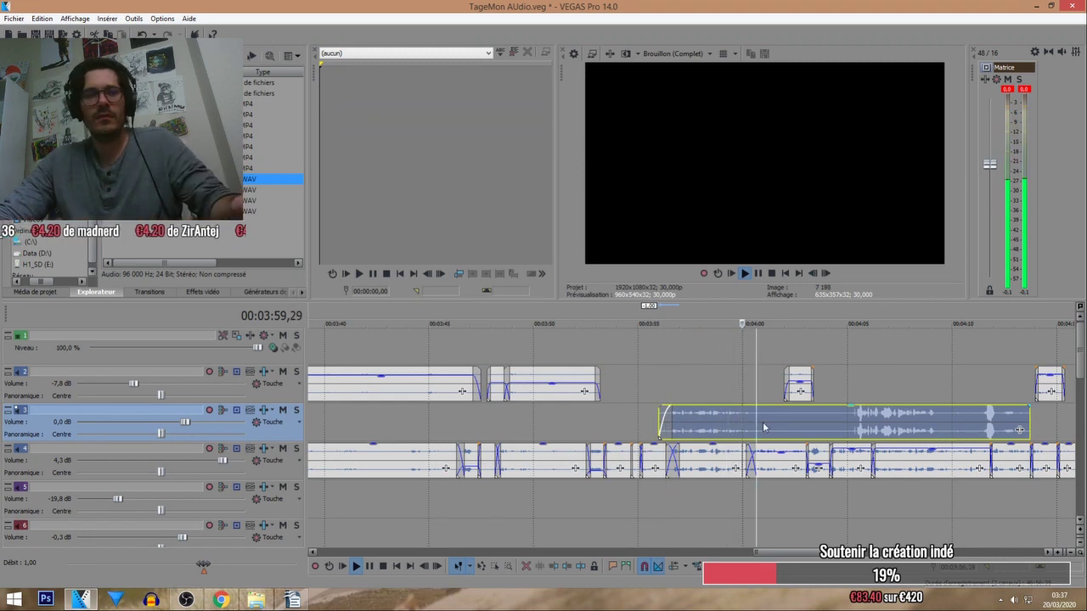
key(s)
key(Delete)
Move the trimmed music piece up onto track 2 and delete the now-empty track 3.
click(626, 313)
scroll(626, 365, up, 2)
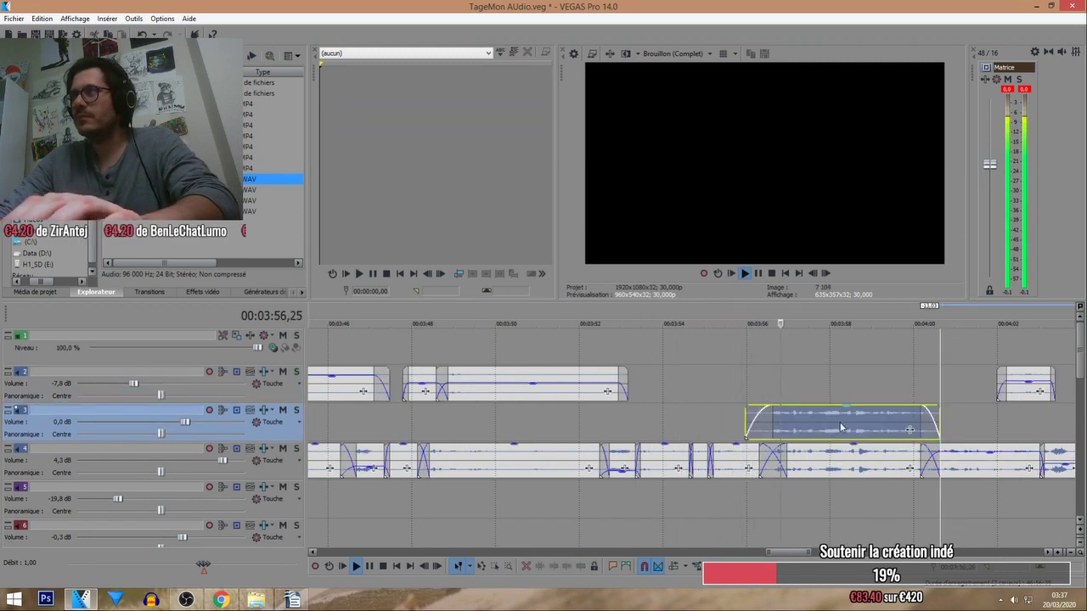
drag(839, 422, 836, 386)
scroll(831, 417, down, 4)
scroll(831, 417, down, 2)
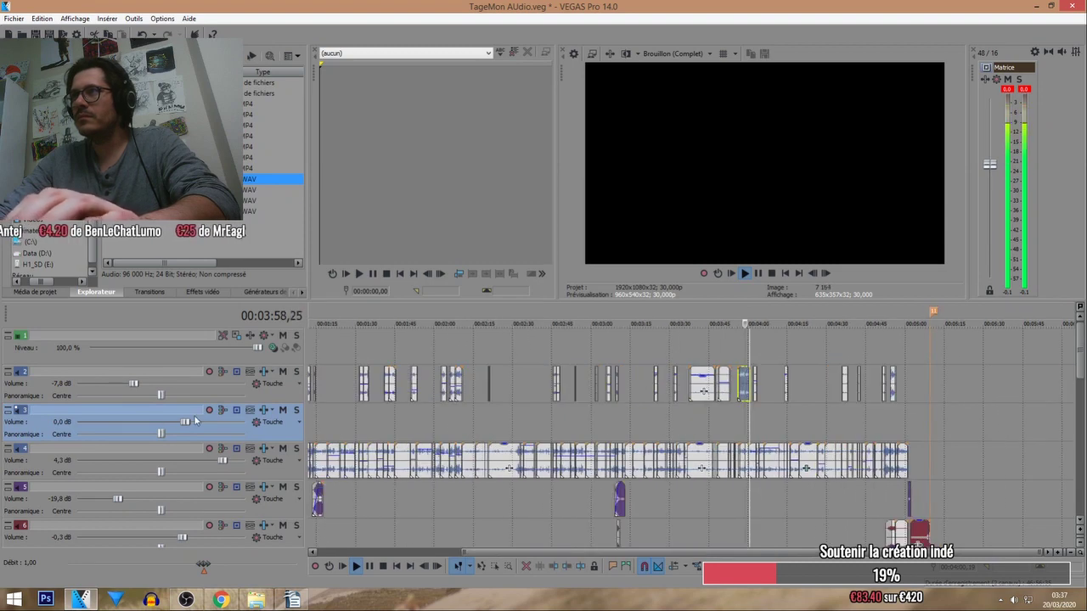
scroll(825, 428, down, 1)
key(Delete)
scroll(597, 389, up, 8)
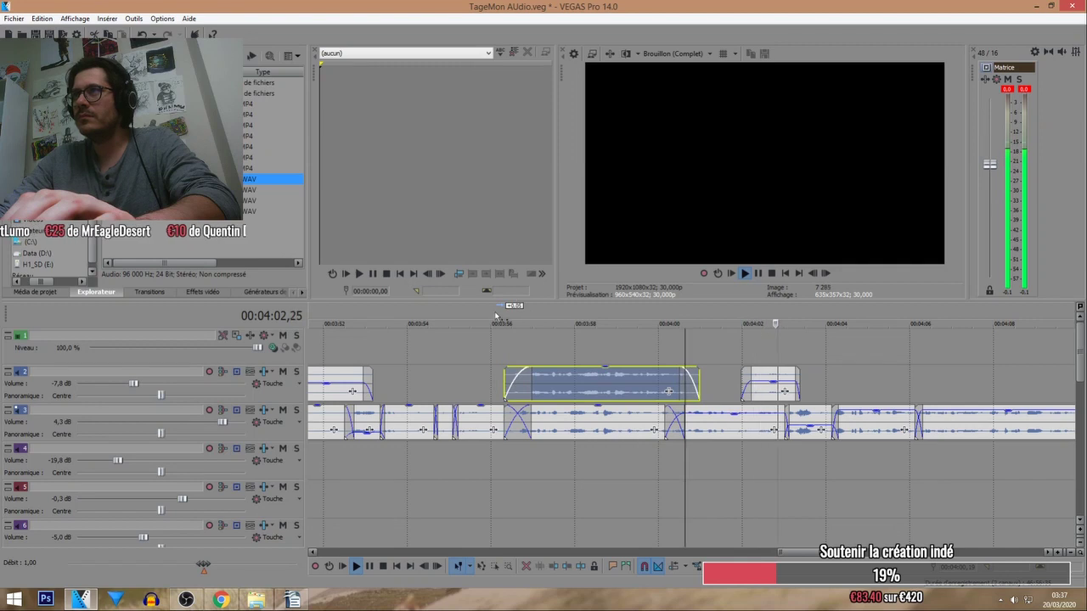
Select all events, stop playback, and open Render As to export TageMon AUdio.wav as Wave (Microsoft).
click(495, 320)
click(608, 385)
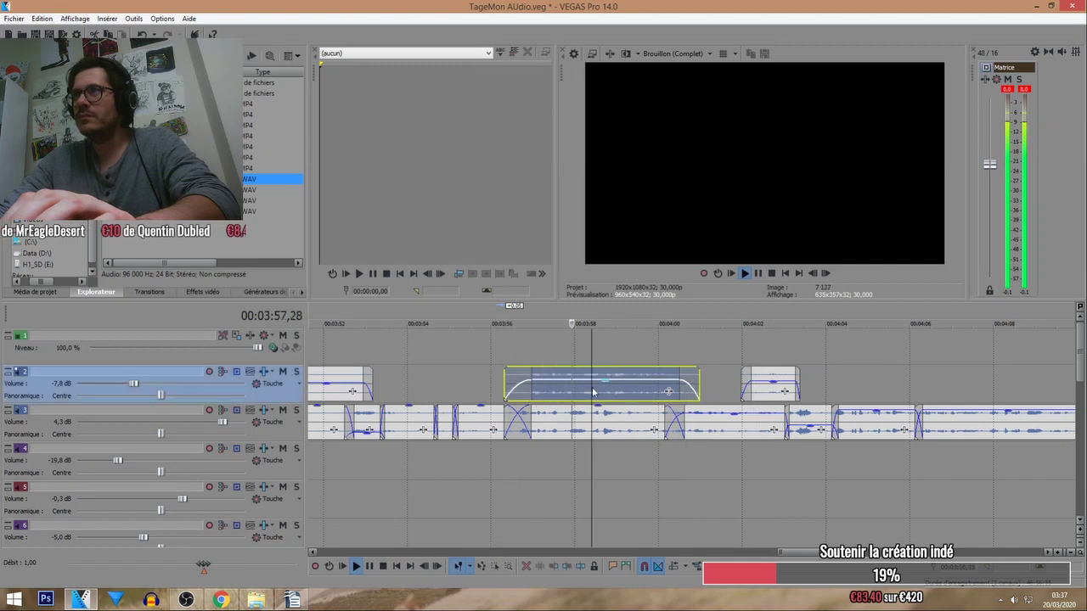
scroll(626, 388, up, 2)
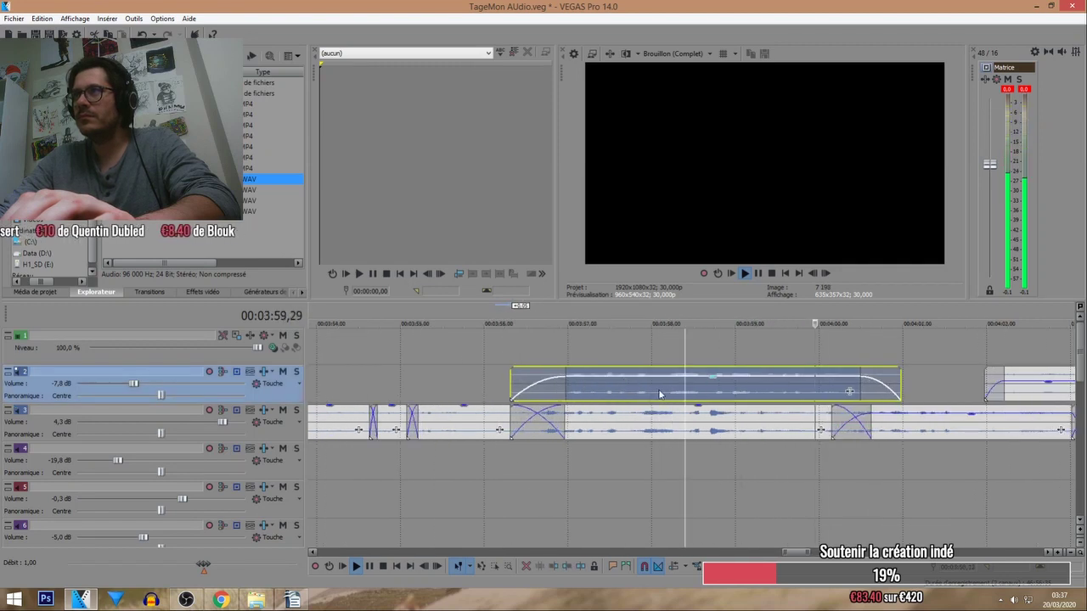
scroll(702, 392, down, 3)
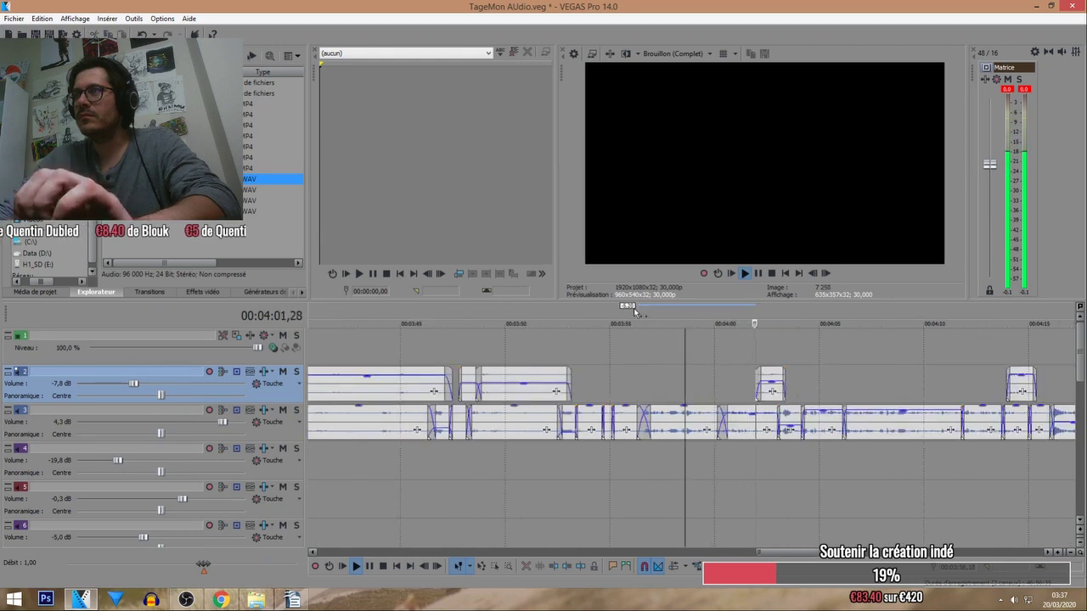
scroll(849, 382, down, 3)
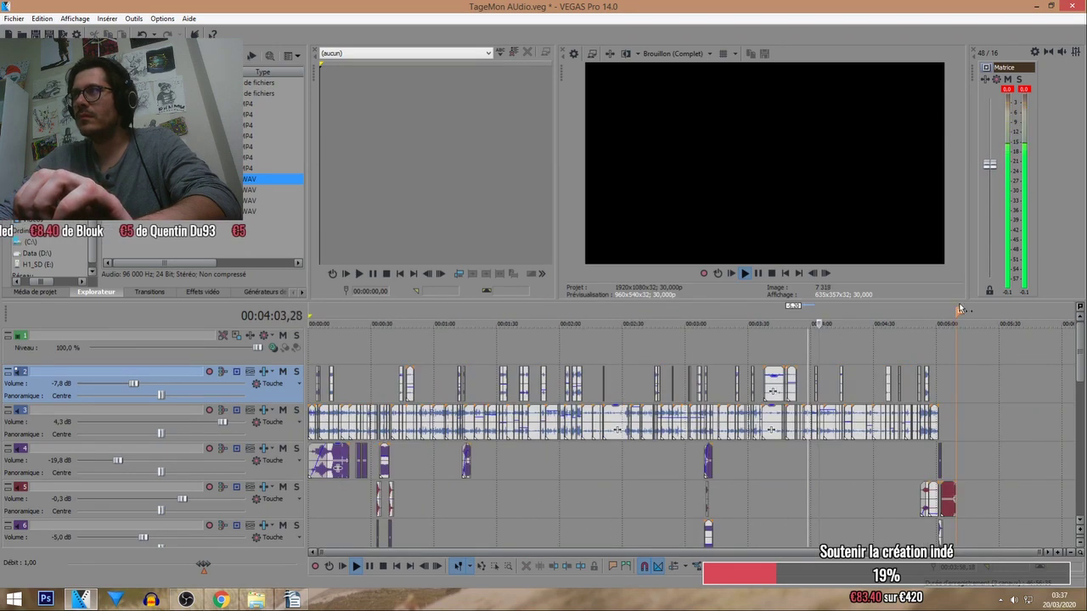
key(ctrl+a)
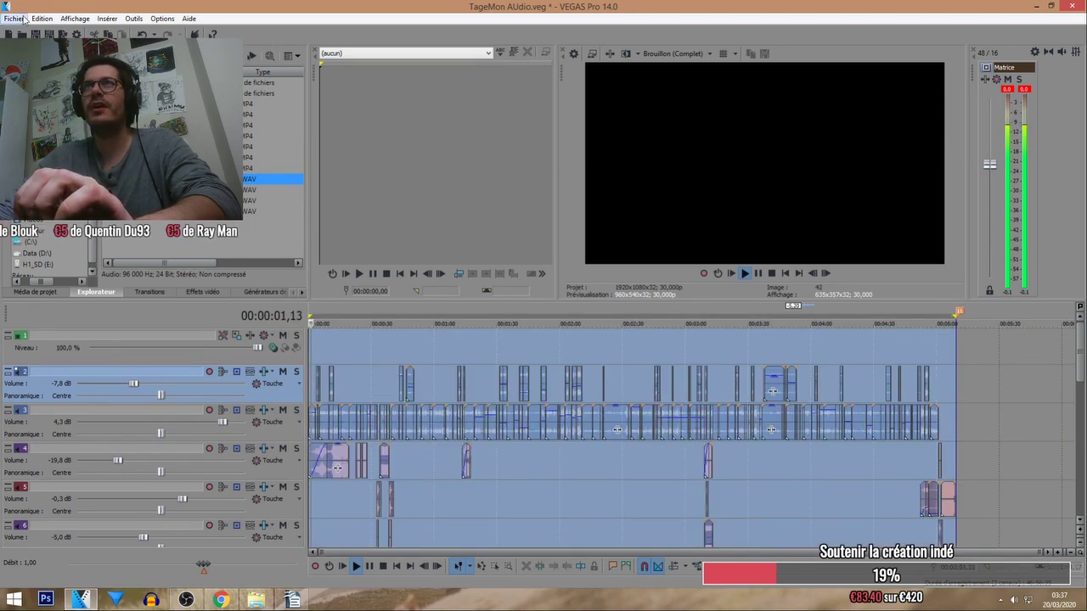
key(space)
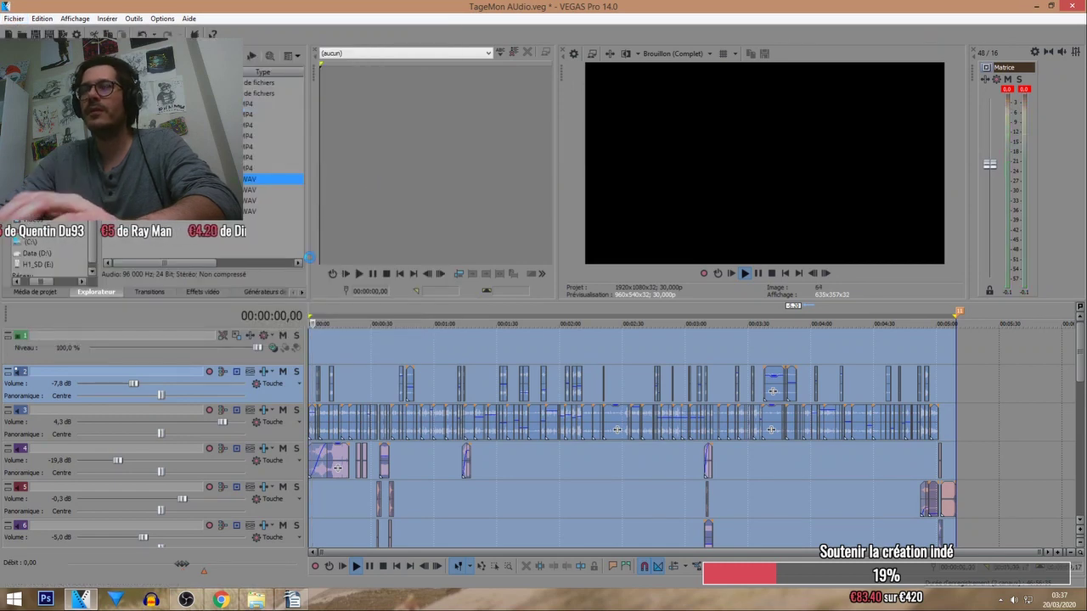
key(alt+f)
Set the render output to Wav.wav in the #TAGEMON folder and accept replacing it.
key(r)
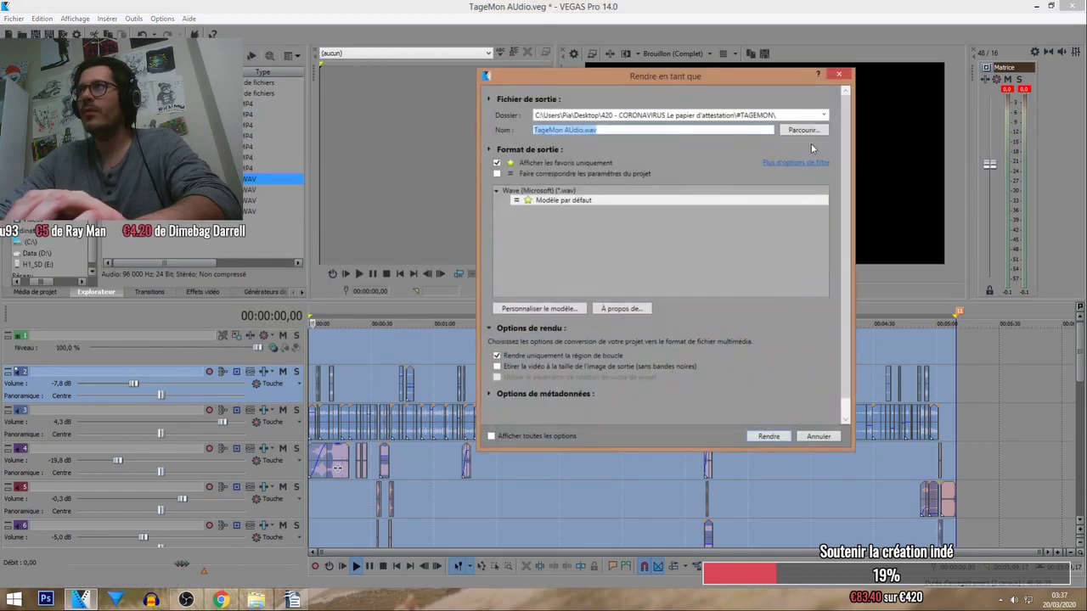
click(798, 130)
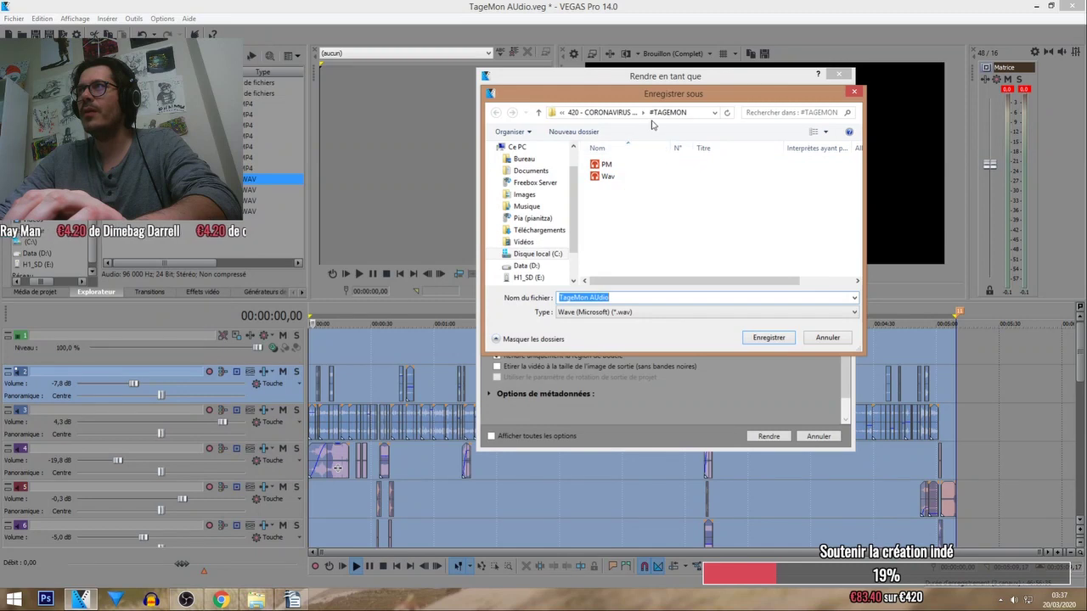
key(alt+Up)
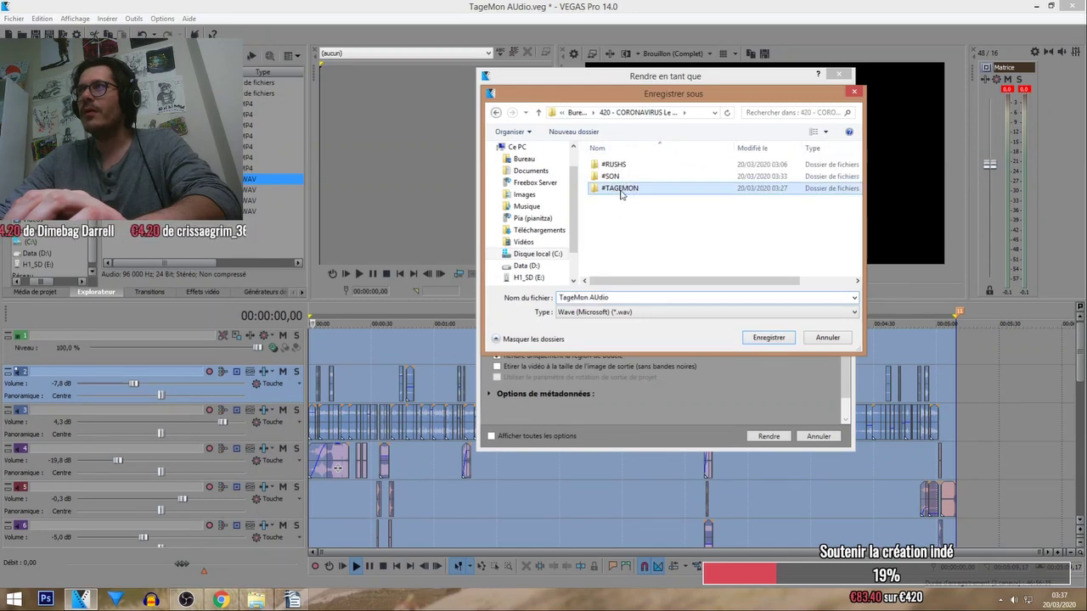
double_click(621, 189)
click(608, 176)
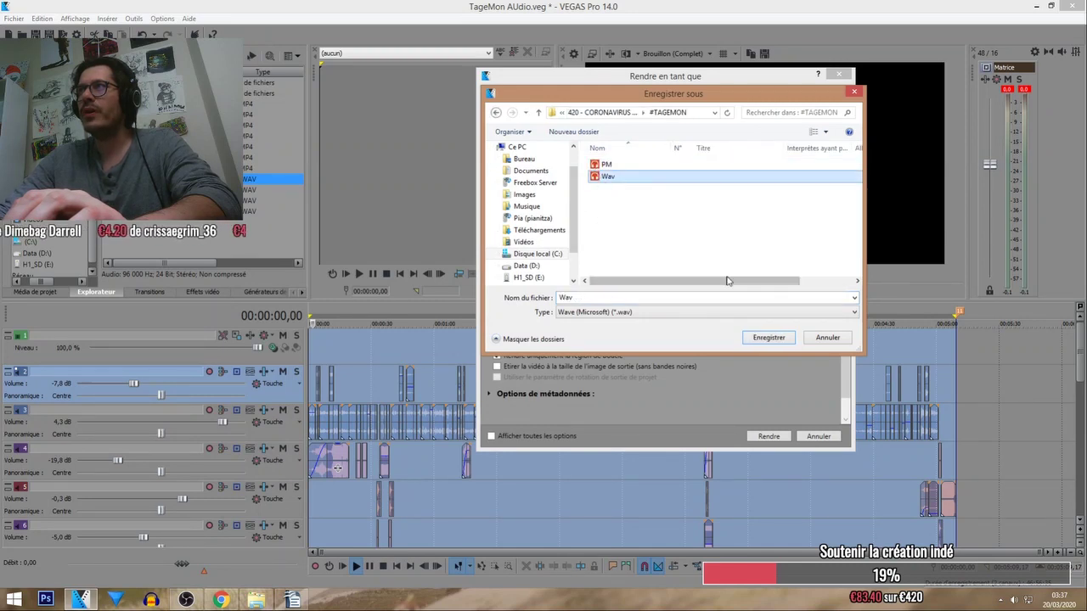
click(769, 338)
click(614, 299)
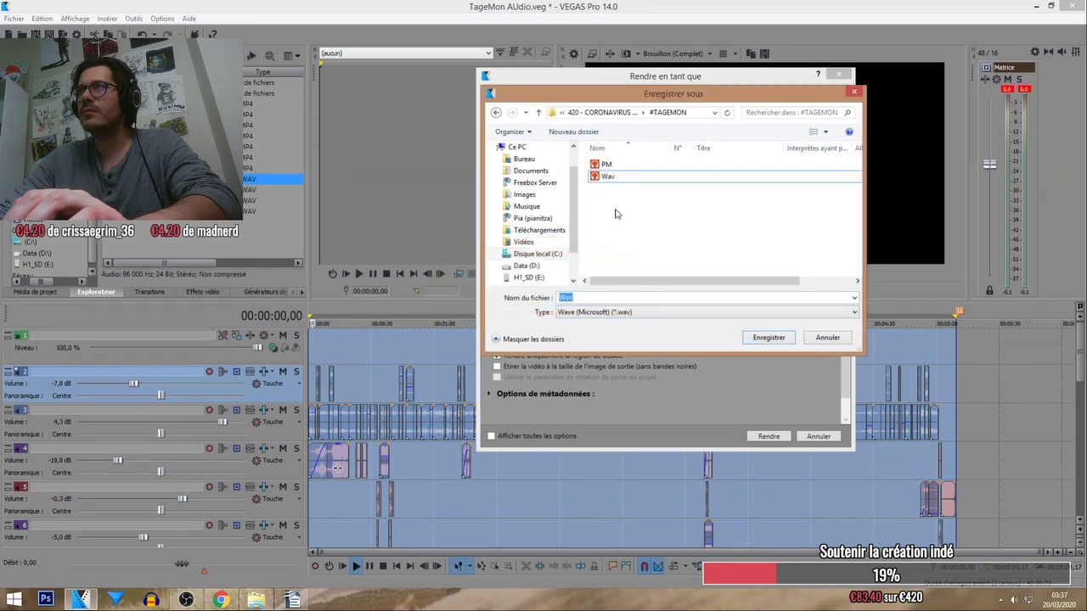
click(773, 342)
click(558, 300)
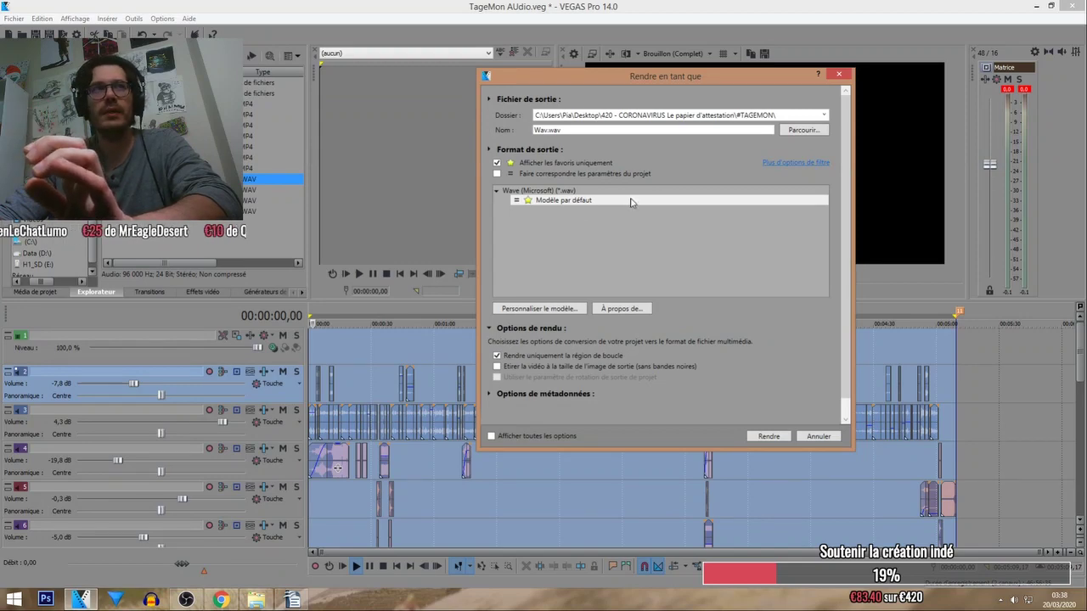
Reopen the output file browser and reconfirm Wav.wav as the render target.
click(782, 133)
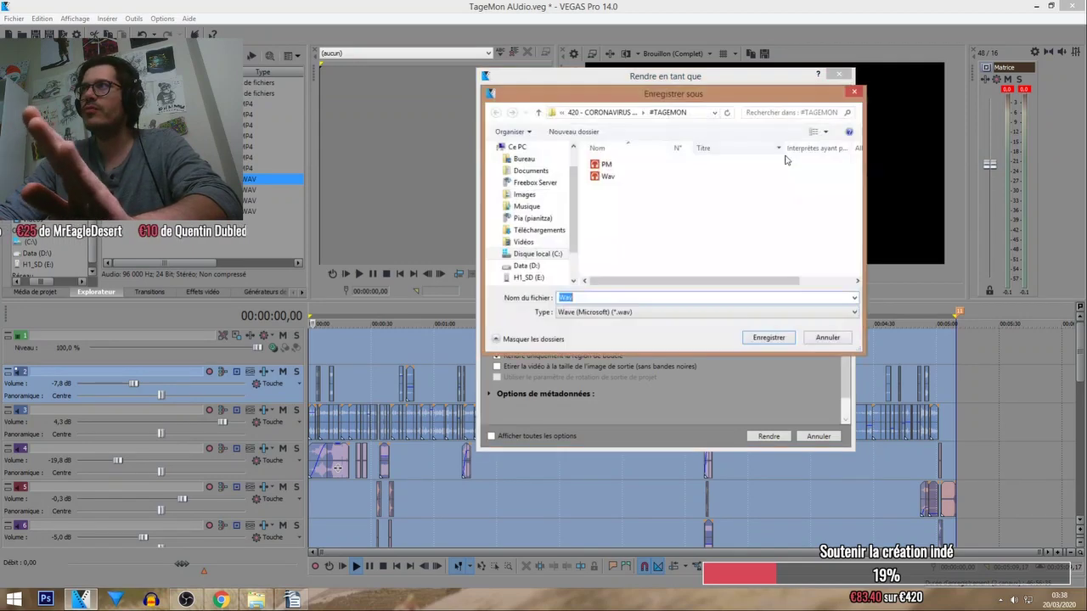
click(825, 336)
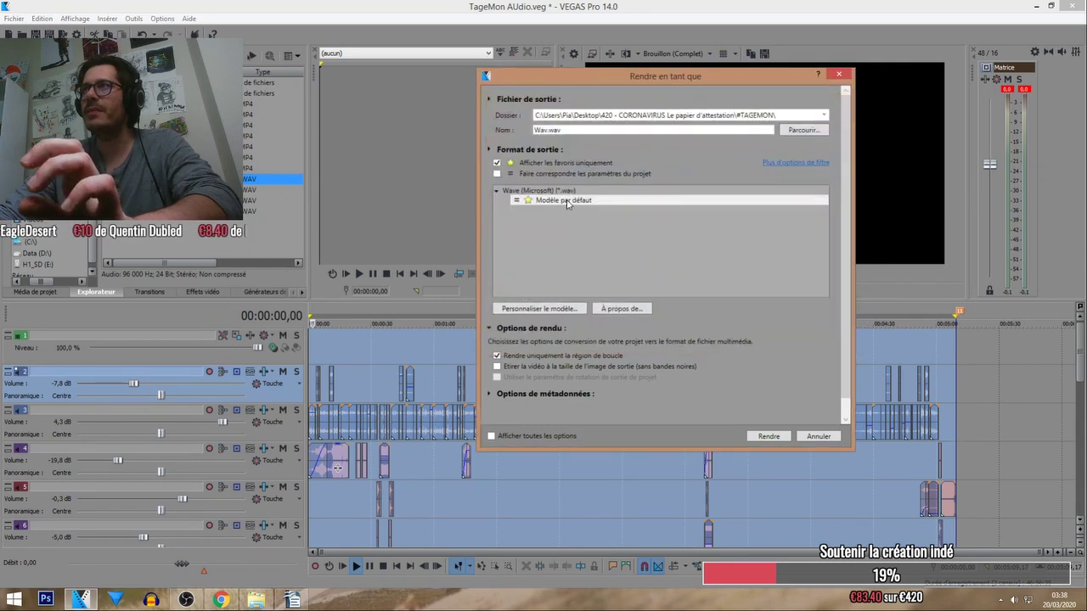
click(799, 129)
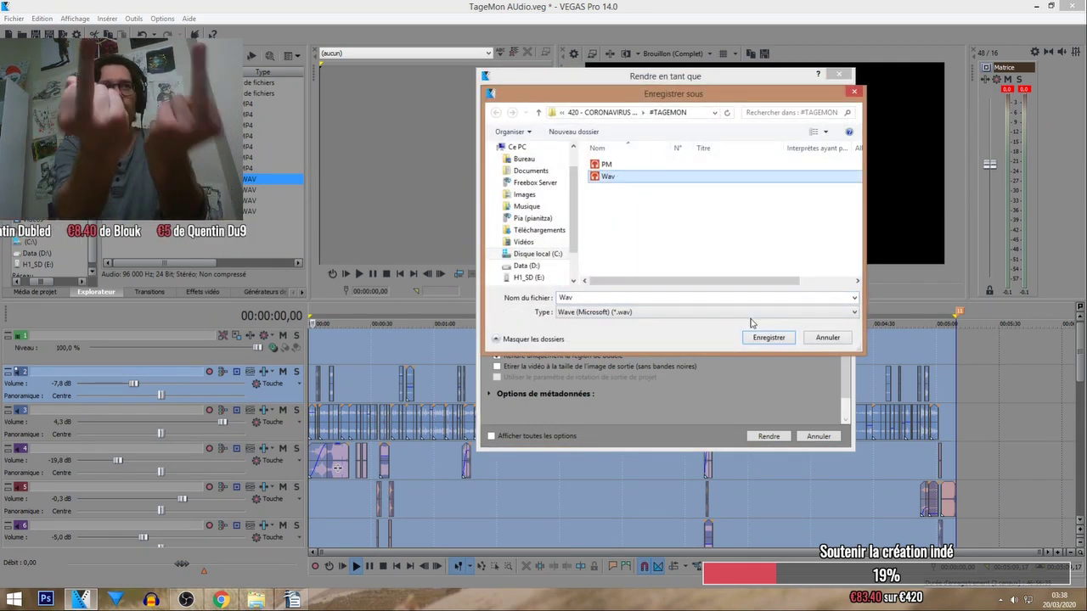
click(768, 338)
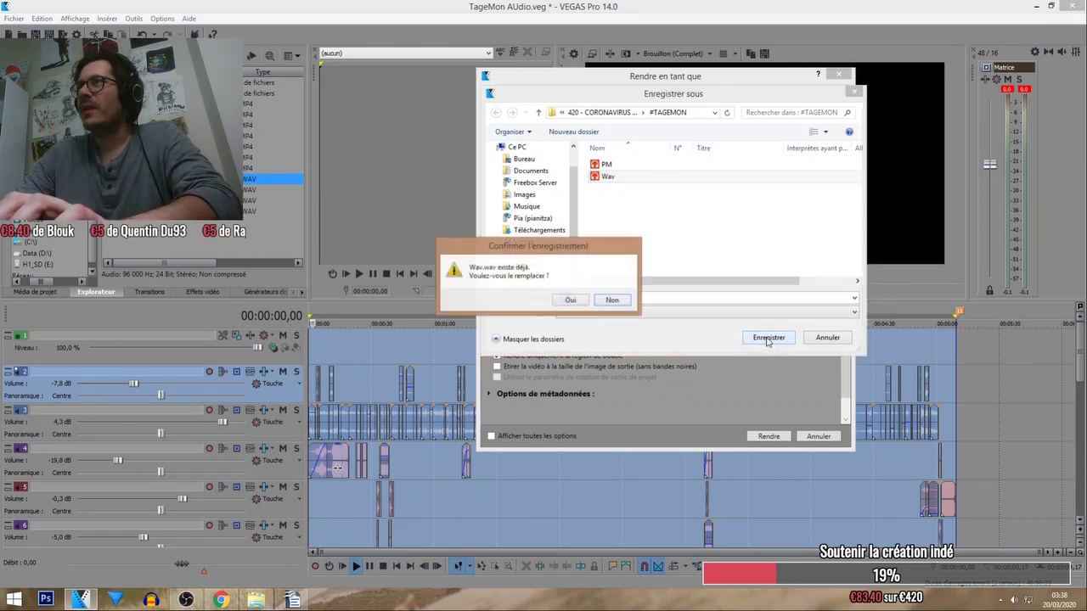
Render the audio over the existing Wav.wav, confirming the overwrite, then close the Rendu terminé notice.
click(574, 304)
click(768, 436)
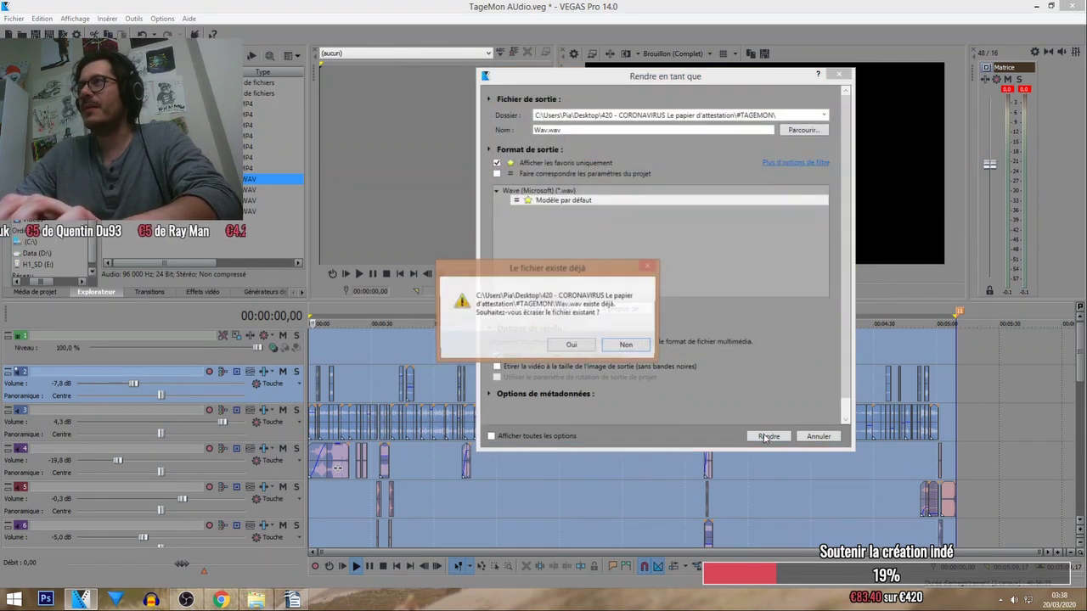
click(573, 346)
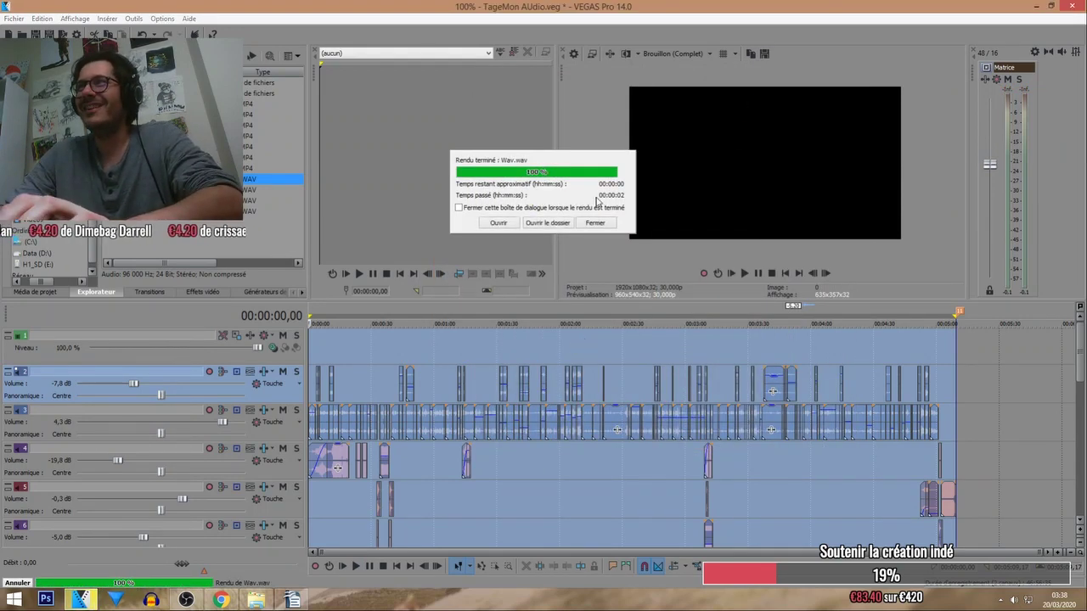
click(598, 222)
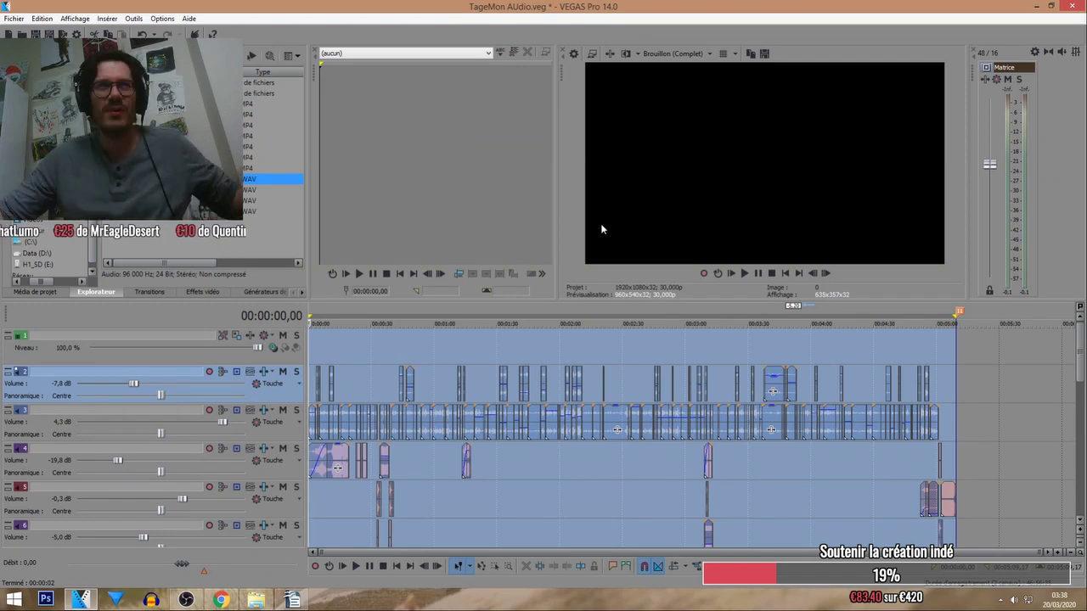
Open Tagemon.veg from Bureau > 420 > #TAGEMON through File > Ouvrir.
click(22, 34)
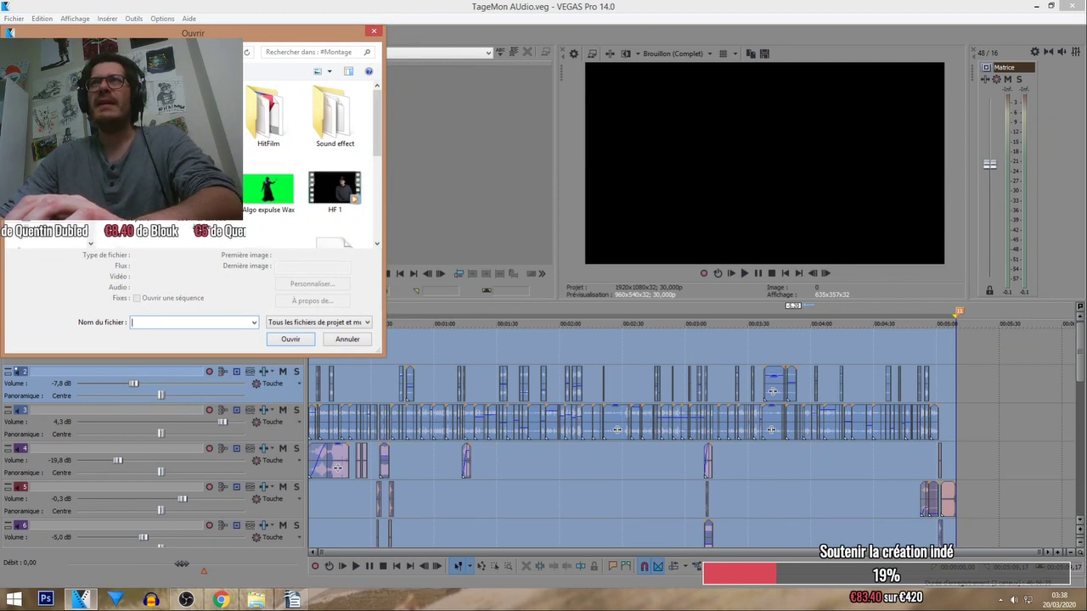
click(41, 101)
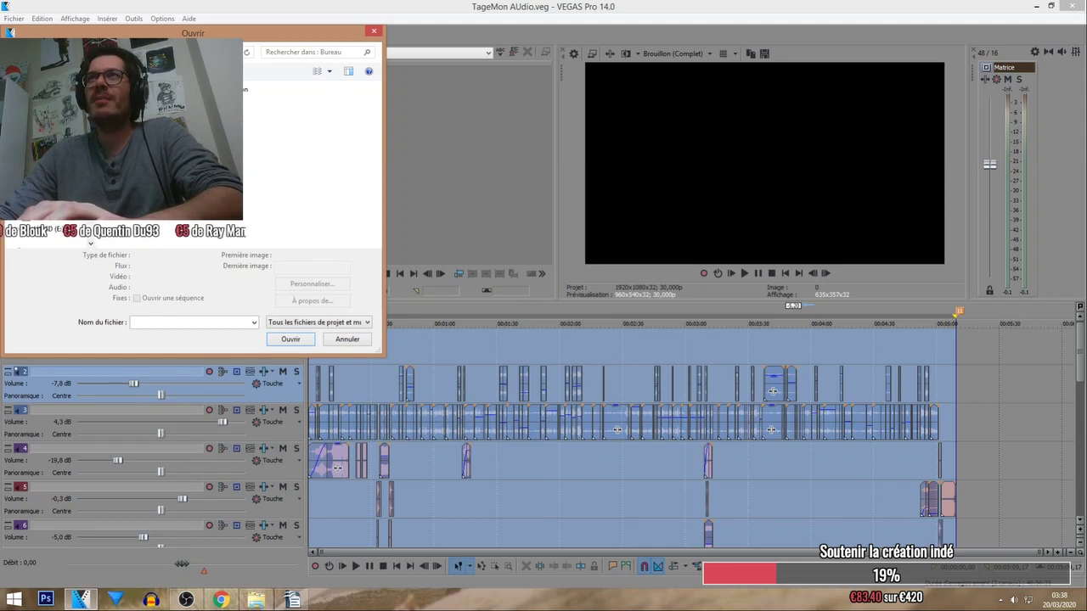
key(Return)
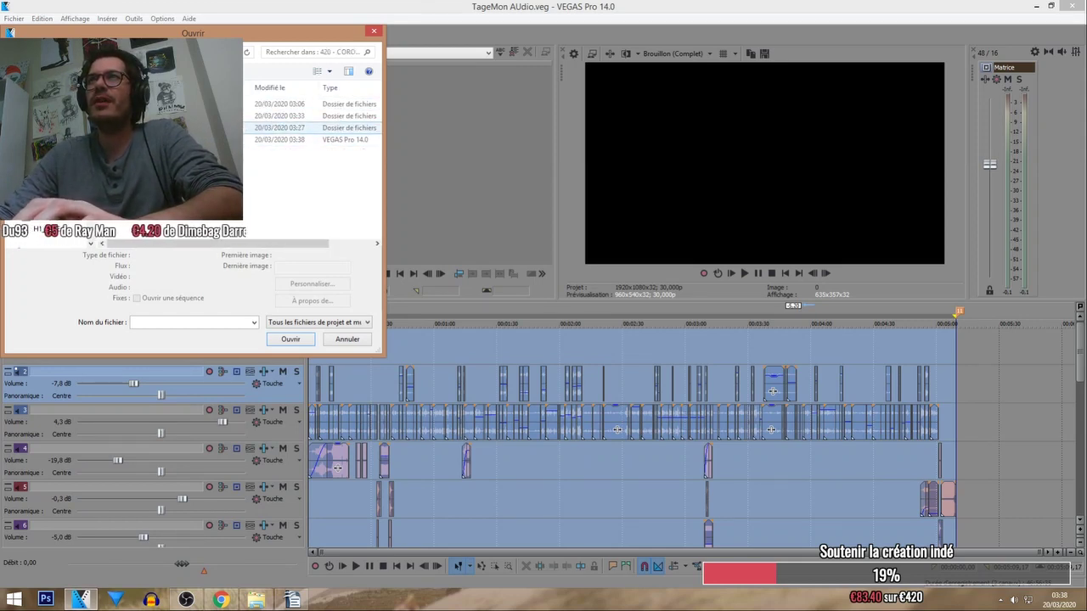
double_click(281, 128)
double_click(280, 127)
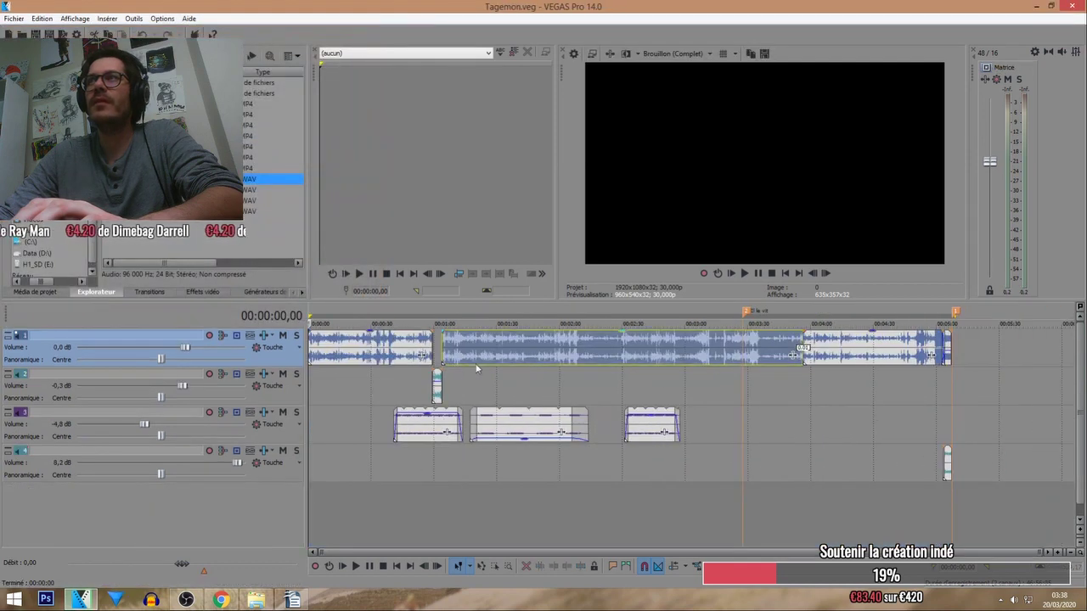
Play the montage from about 2:58 and drag the 'Il le vit' marker off the ruler.
key(space)
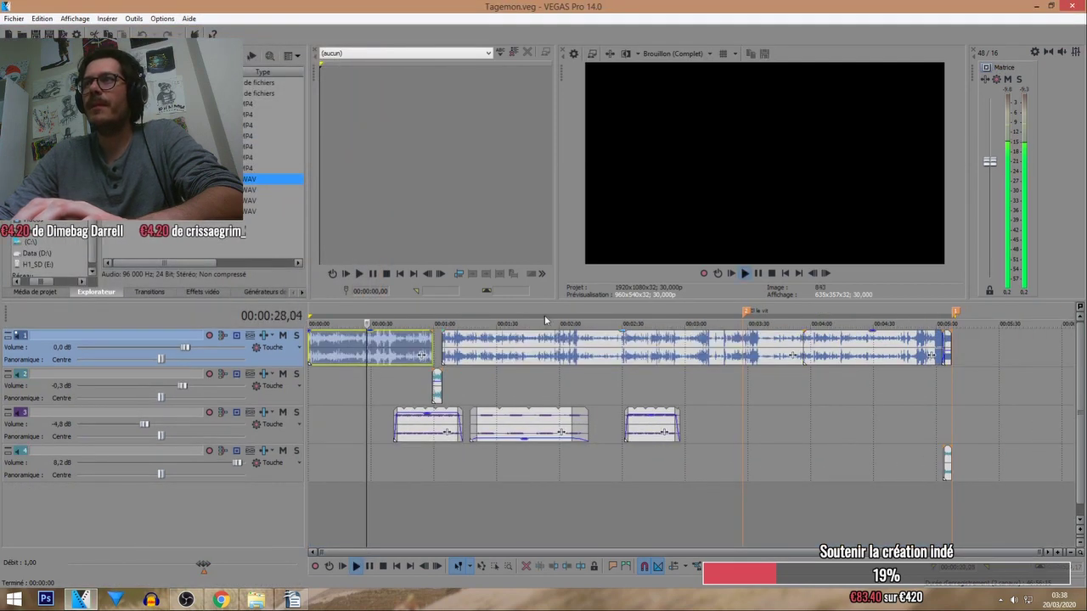
click(682, 356)
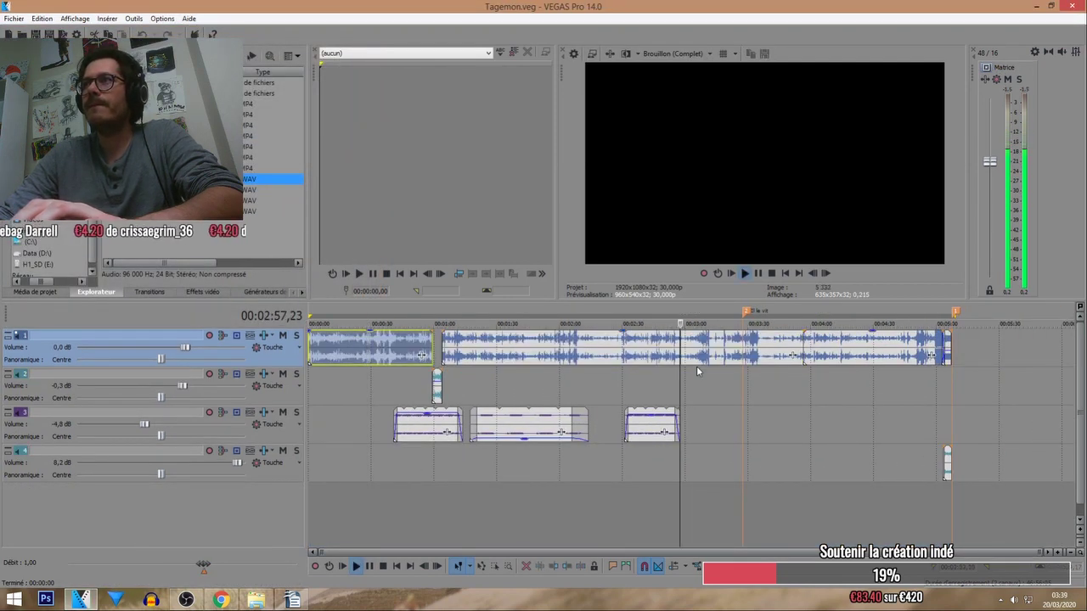
scroll(696, 366, up, 2)
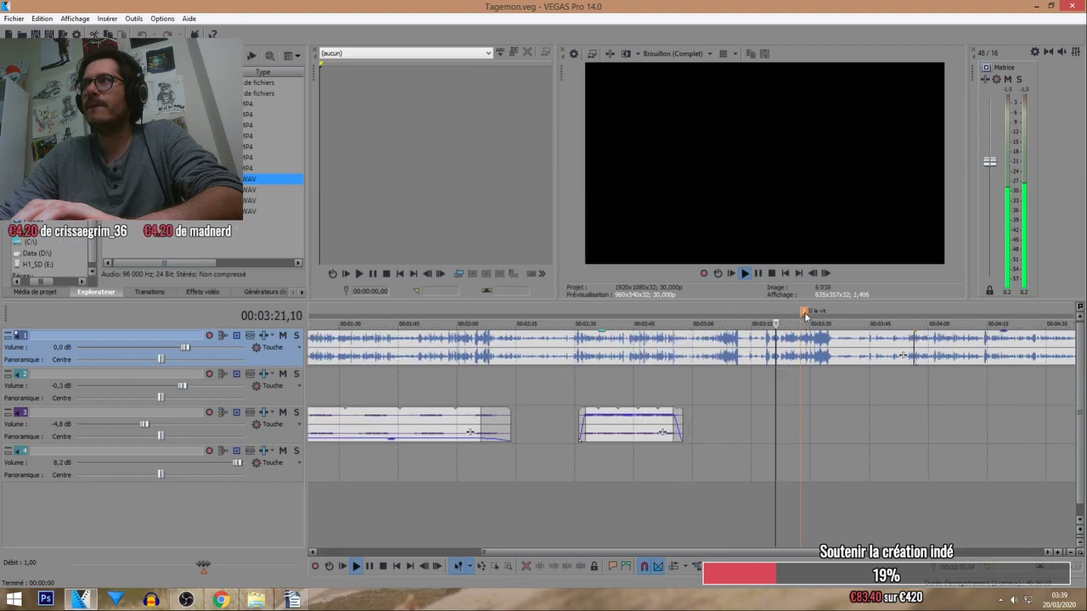
scroll(654, 306, down, 2)
scroll(716, 340, up, 3)
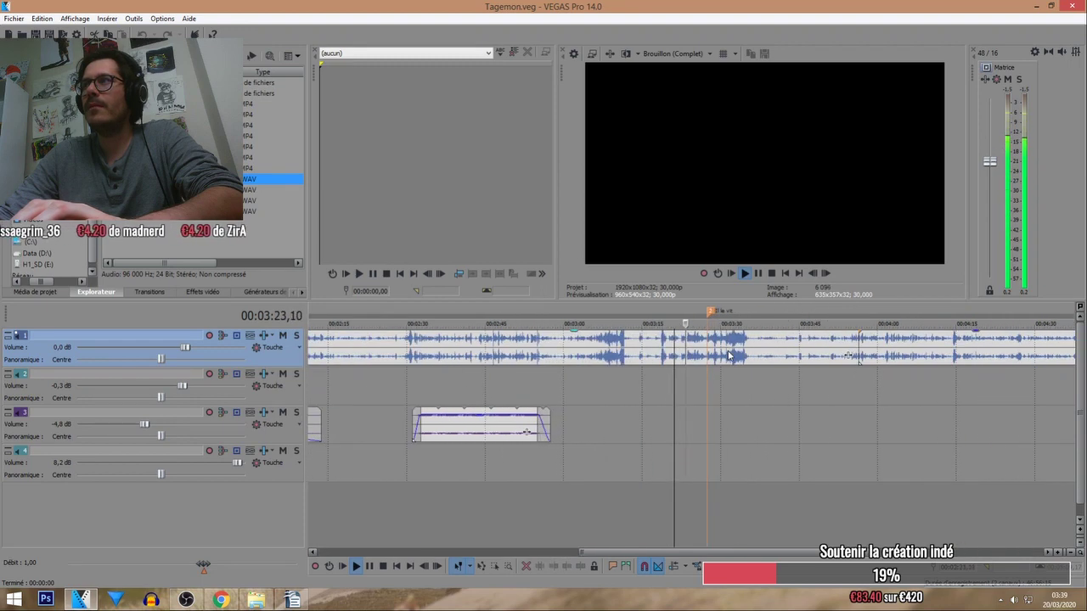
scroll(718, 340, up, 4)
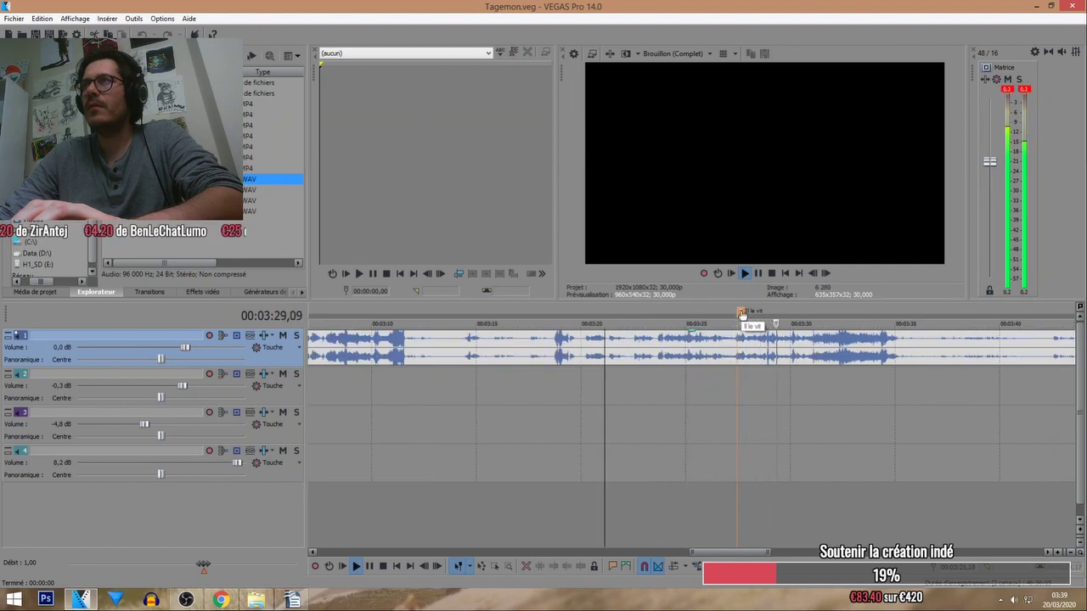
mouse_move(741, 315)
mouse_down()
mouse_move(772, 360)
mouse_move(768, 398)
mouse_up()
scroll(768, 399, down, 6)
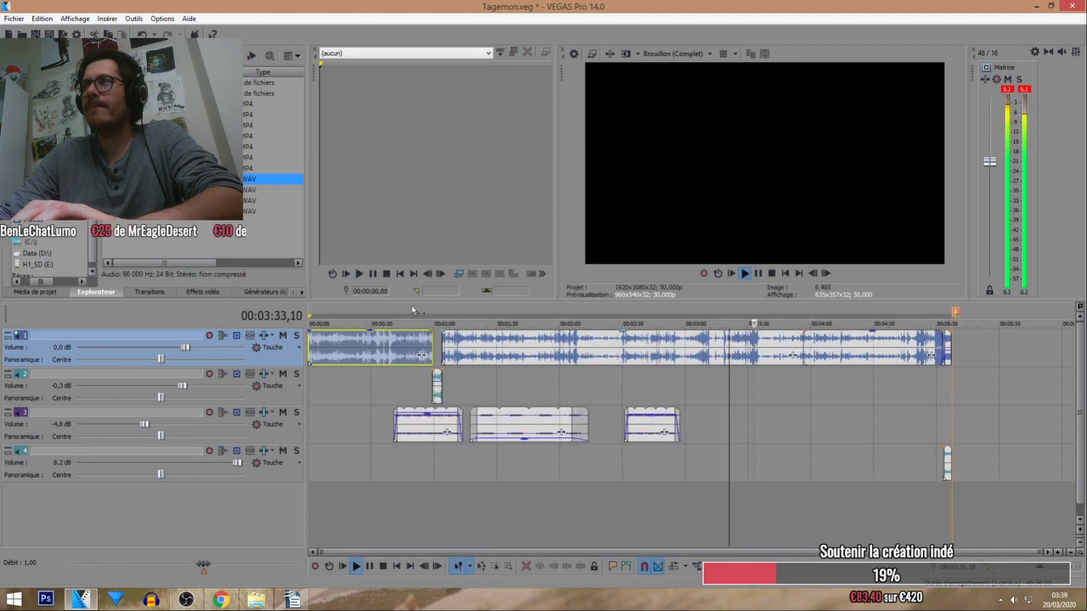
Stop playback at 4:00, browse folders in the Explorer tab, and save Tagemon.veg with Ctrl+S.
click(810, 312)
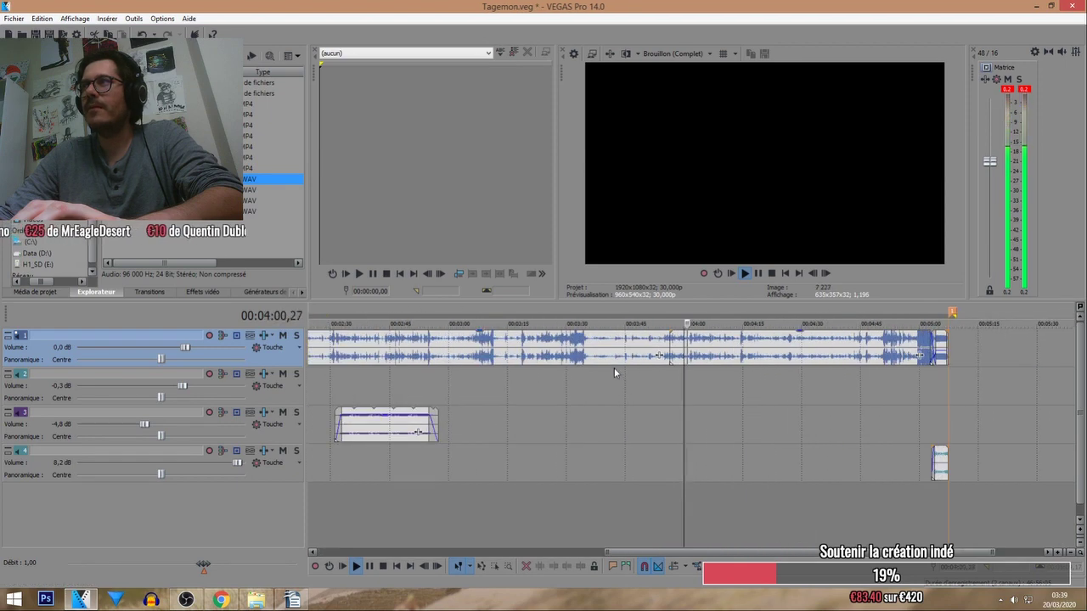
click(383, 566)
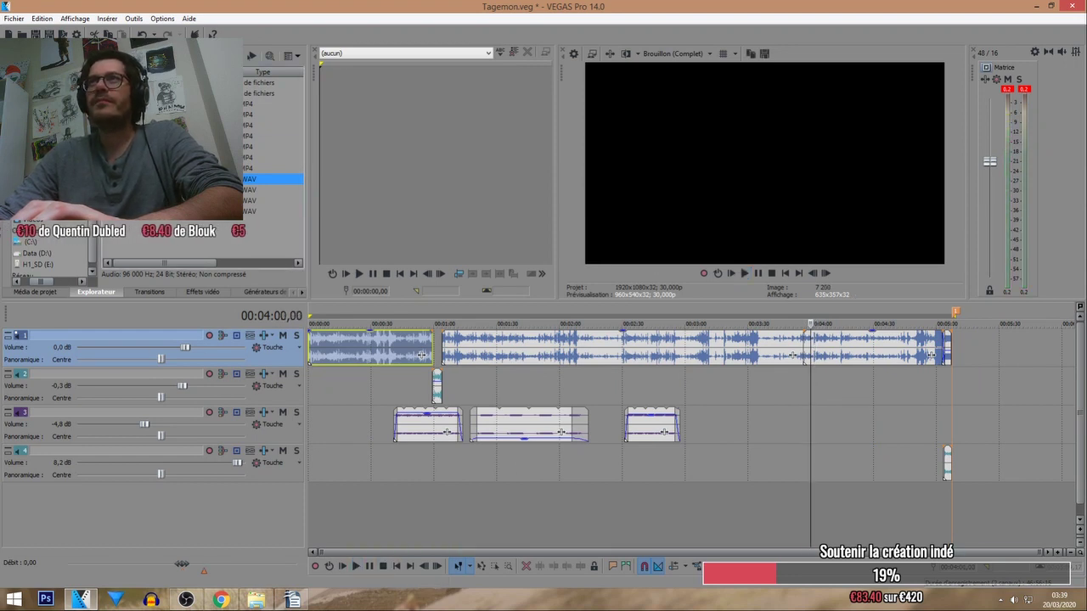
click(162, 56)
click(161, 57)
key(Return)
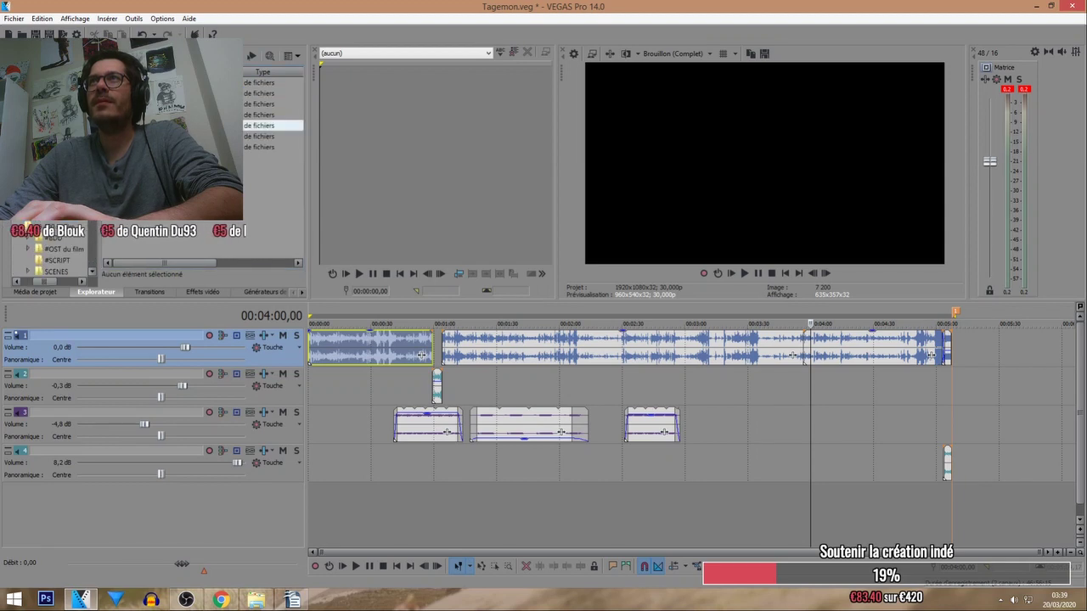
click(162, 56)
click(15, 283)
scroll(51, 250, up, 6)
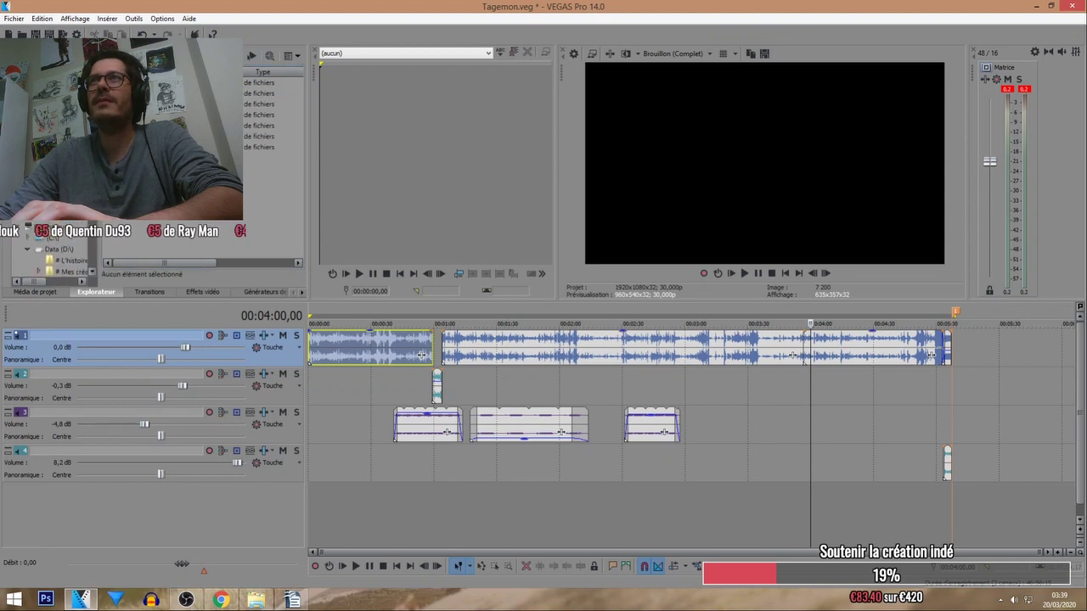
click(51, 170)
key(Down)
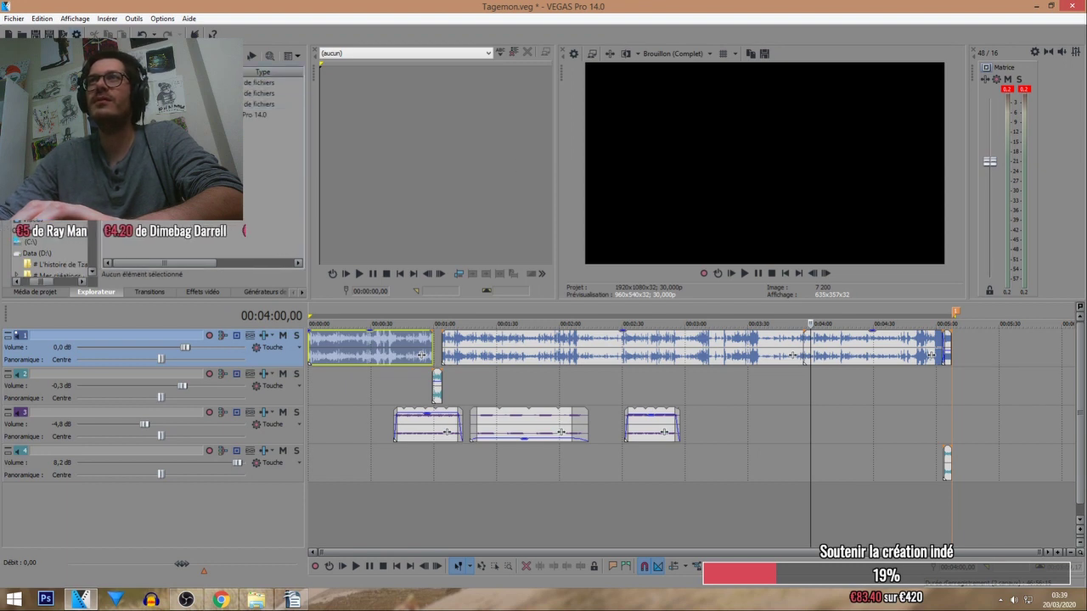
key(ctrl+s)
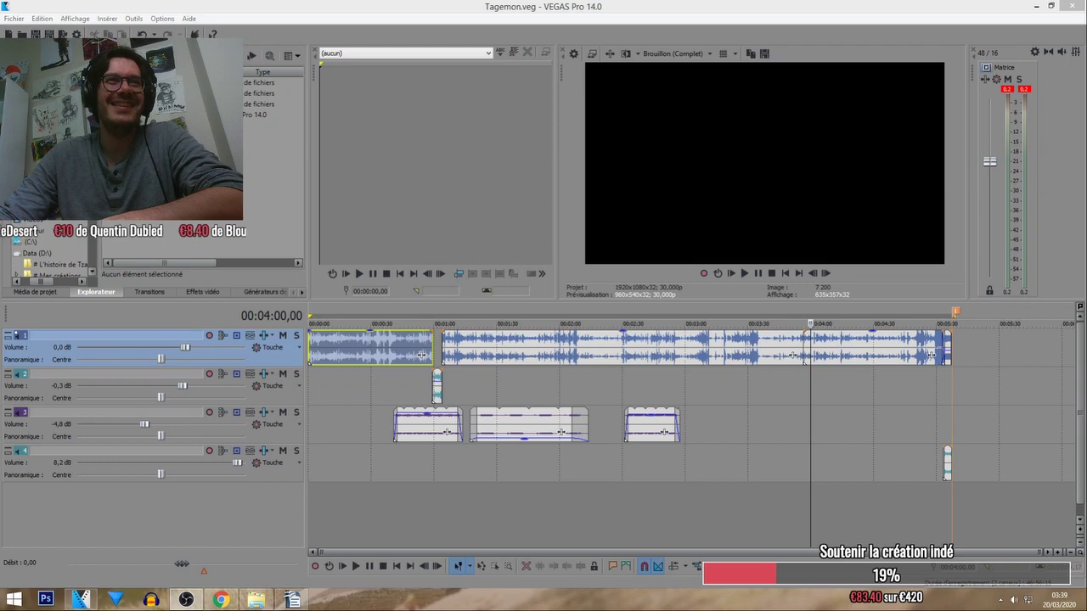
click(272, 82)
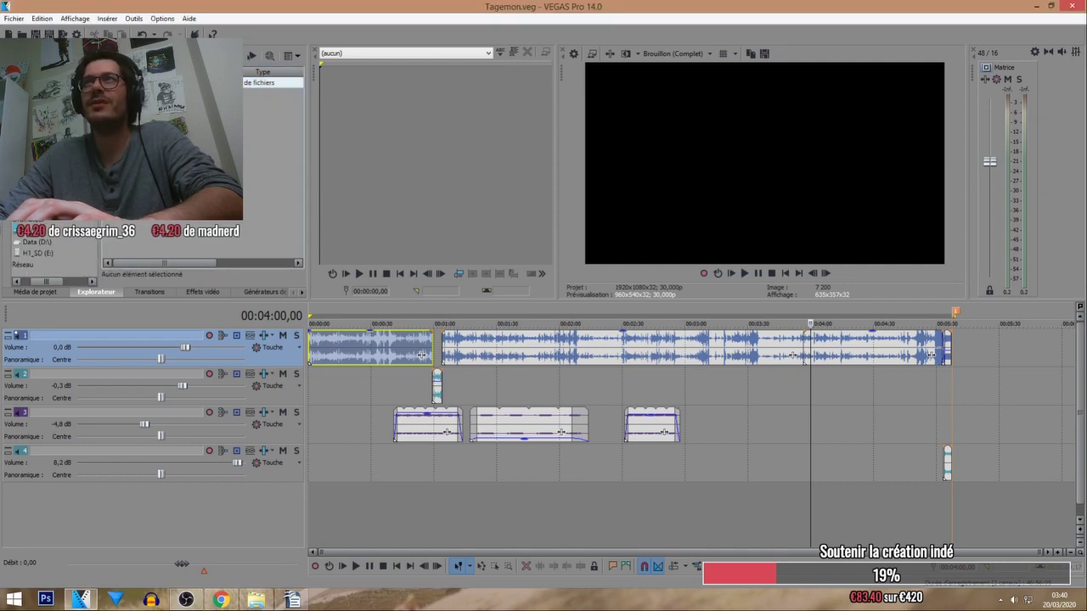
Insert a new video track and audio track, and place the first Santa clip at the project start.
key(Return)
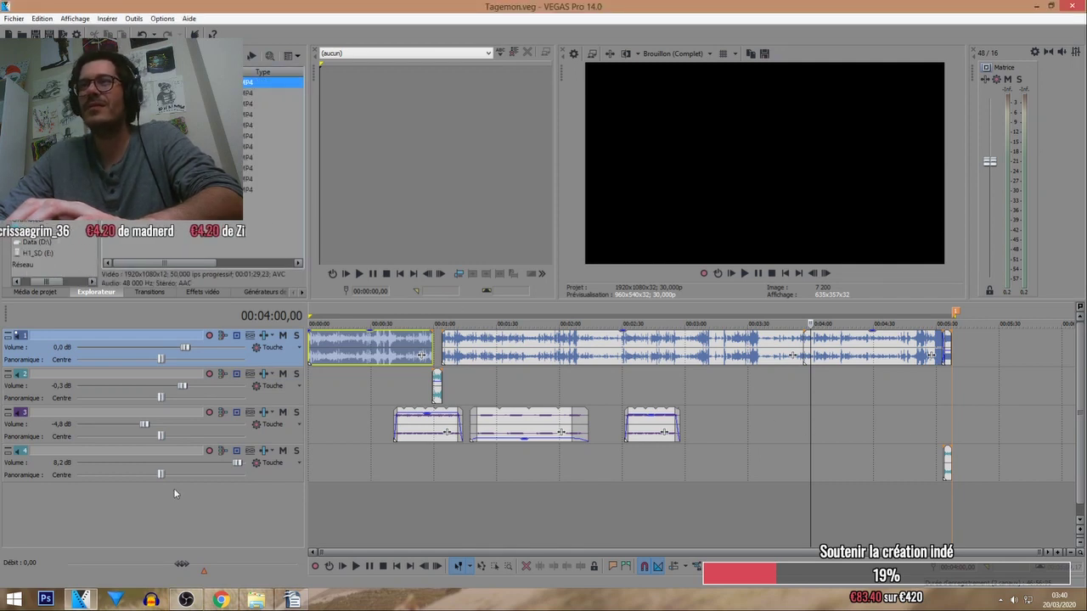
right_click(175, 494)
click(242, 518)
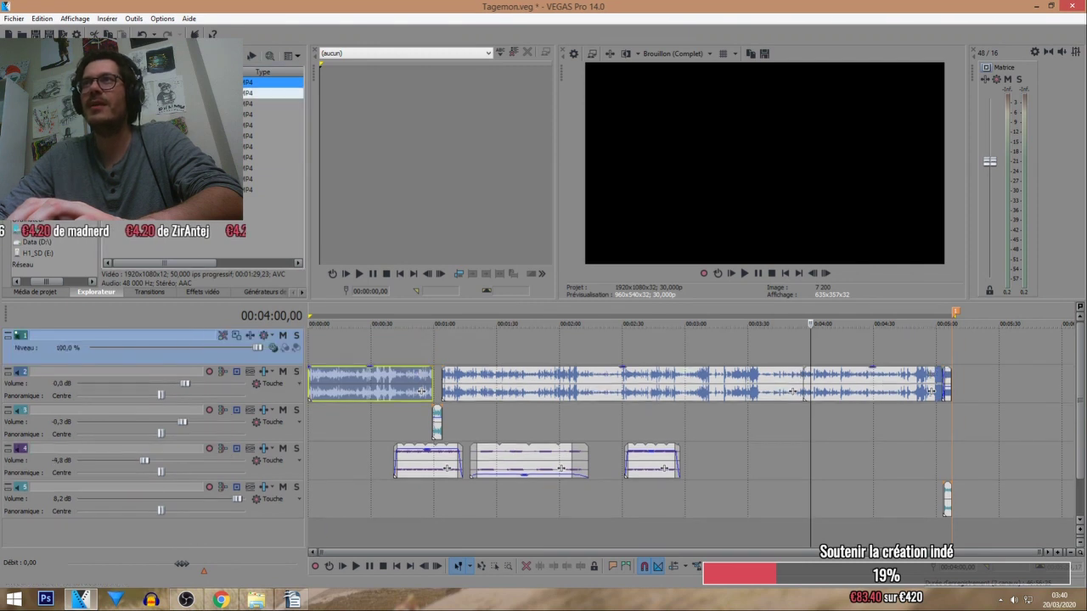
drag(337, 352, 934, 390)
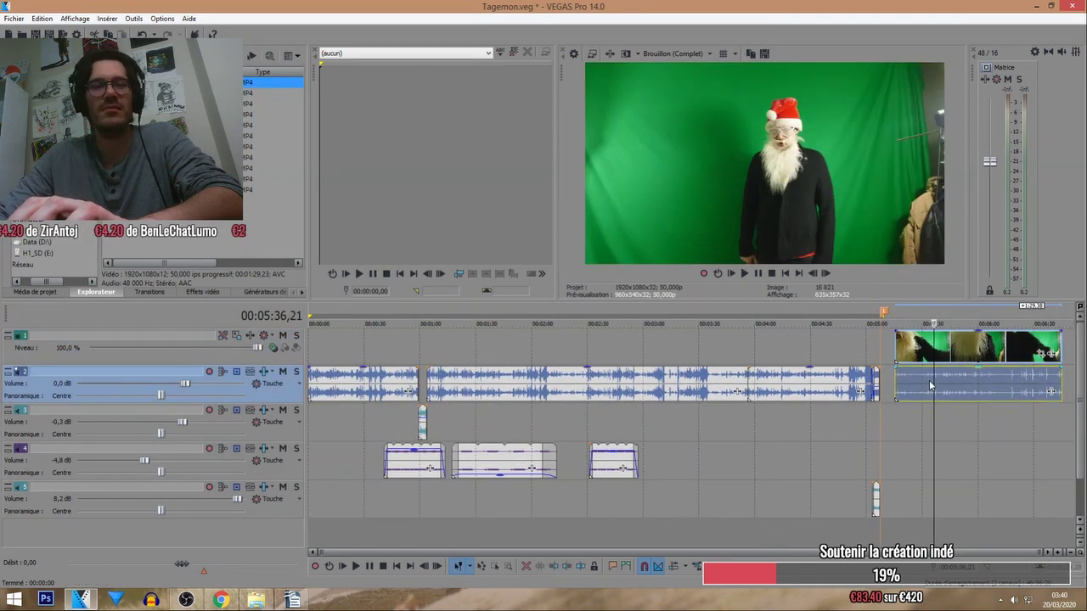
right_click(140, 383)
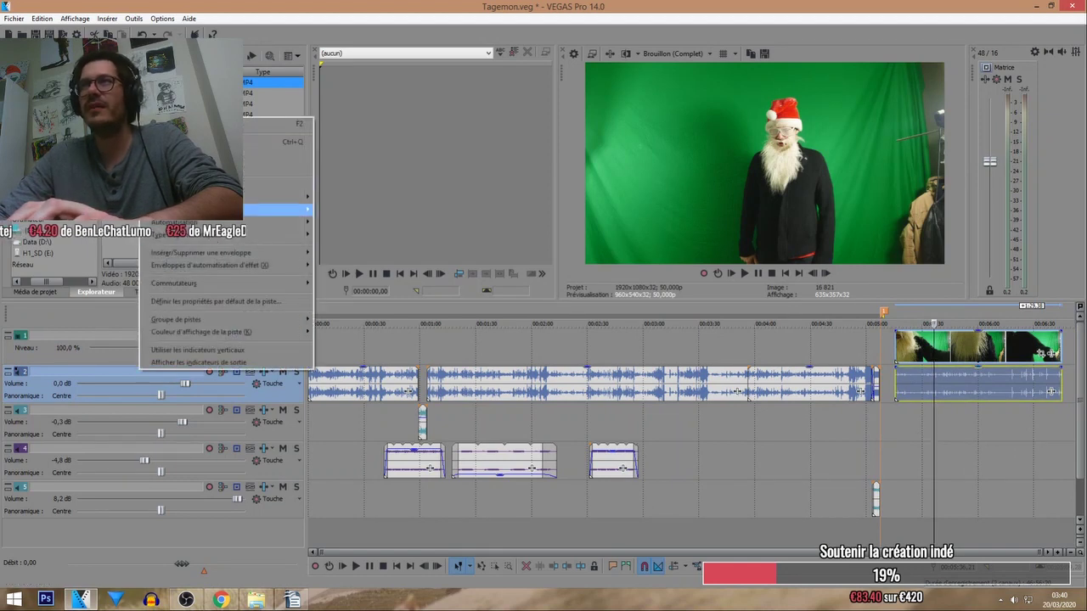
click(255, 154)
drag(924, 396, 336, 389)
Add further green-screen MP4 clips in sequence along the video track, from about 1:38 onward.
drag(271, 92, 506, 344)
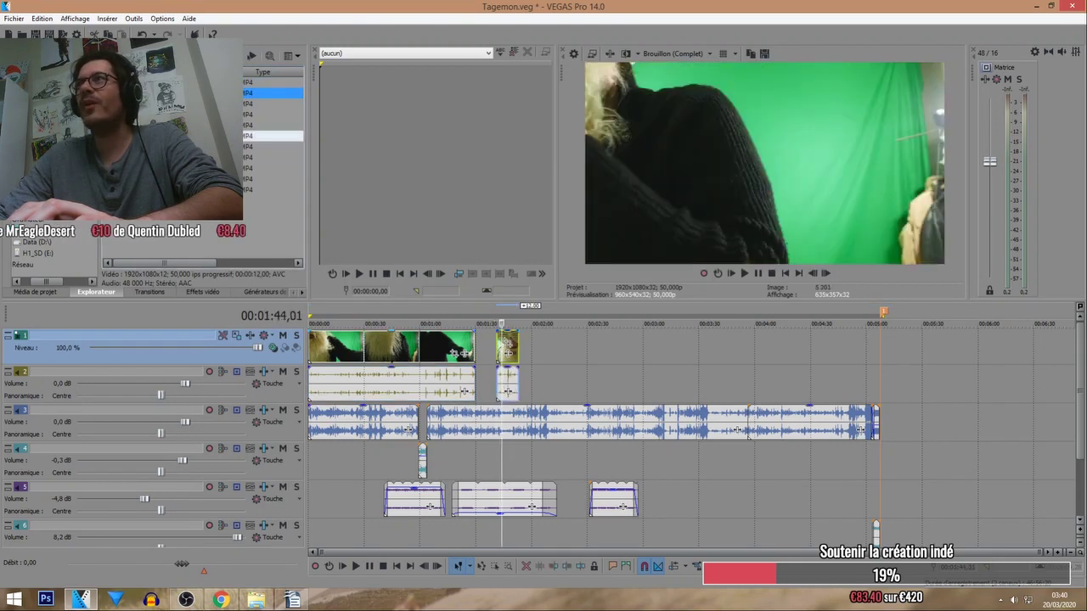
drag(272, 104, 537, 346)
click(625, 350)
click(574, 358)
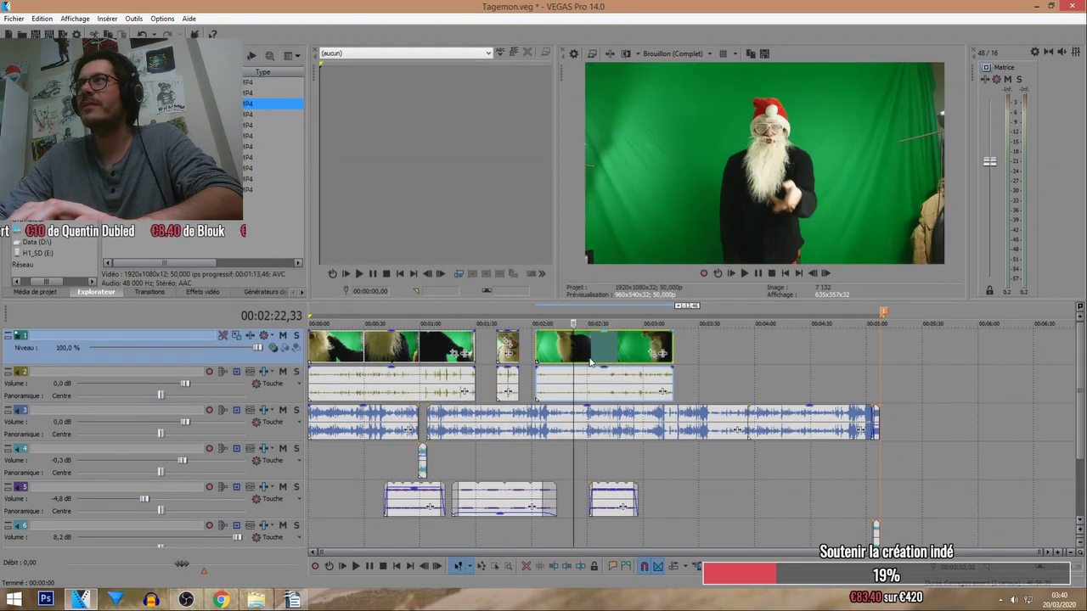
drag(272, 114, 706, 347)
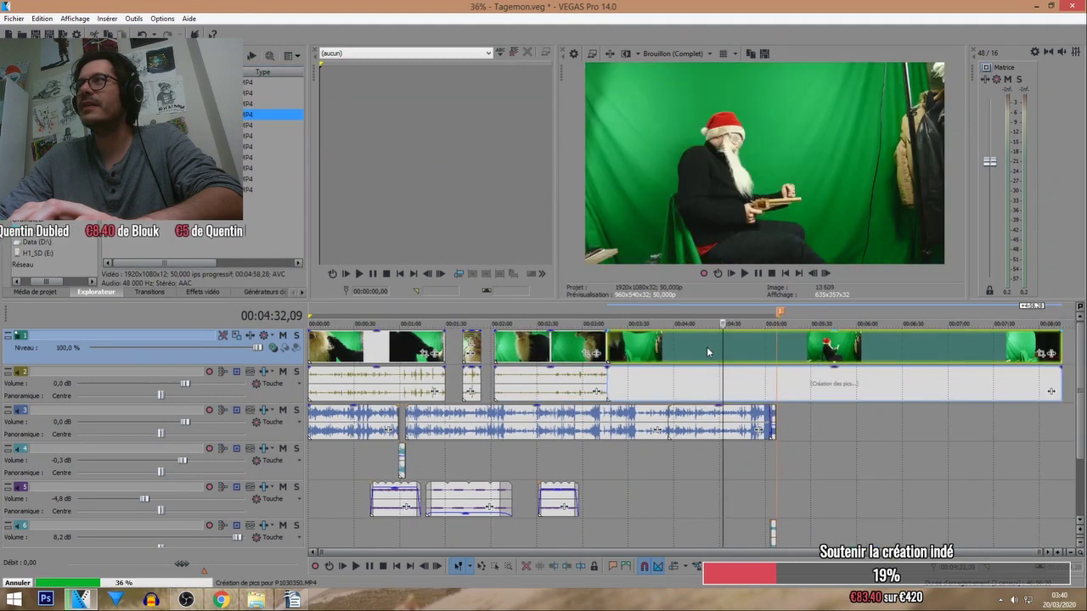
click(863, 343)
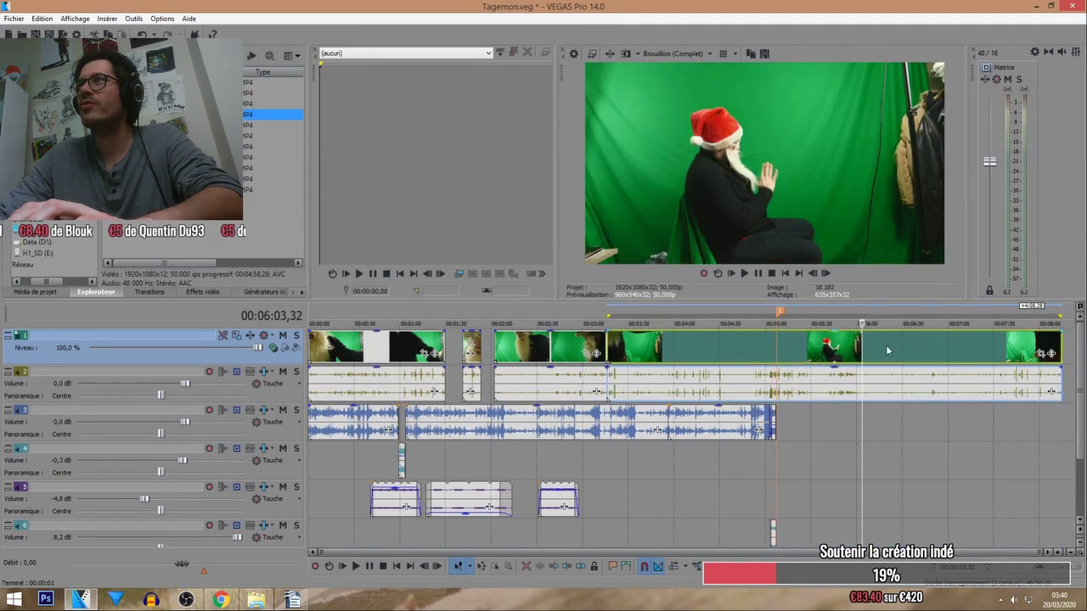
click(923, 348)
drag(271, 125, 1067, 348)
click(950, 348)
Add the room shot clip to the end of the top video track.
click(981, 348)
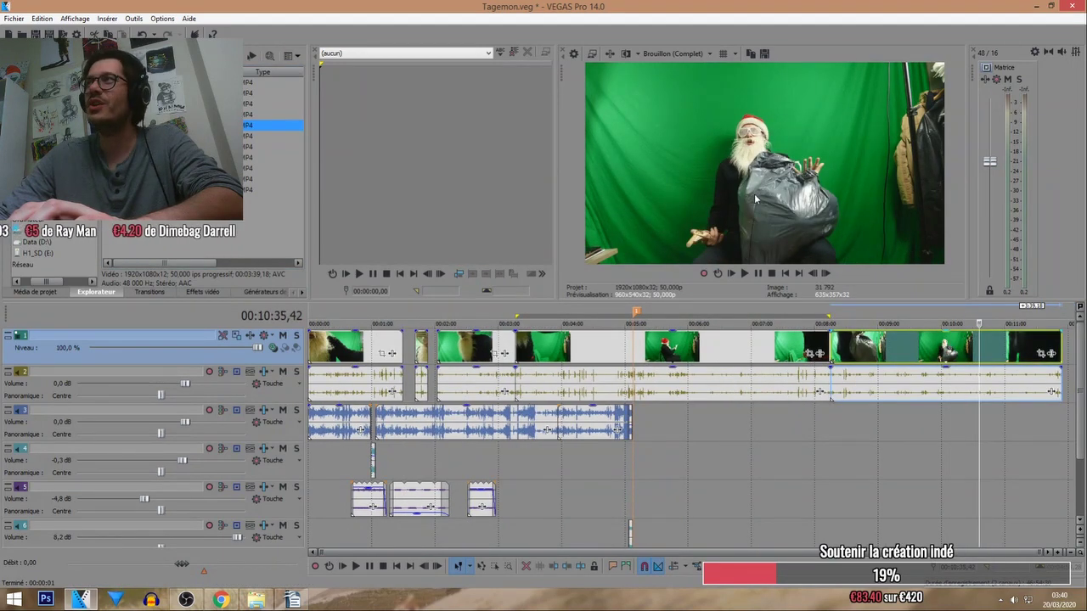
click(874, 348)
click(966, 352)
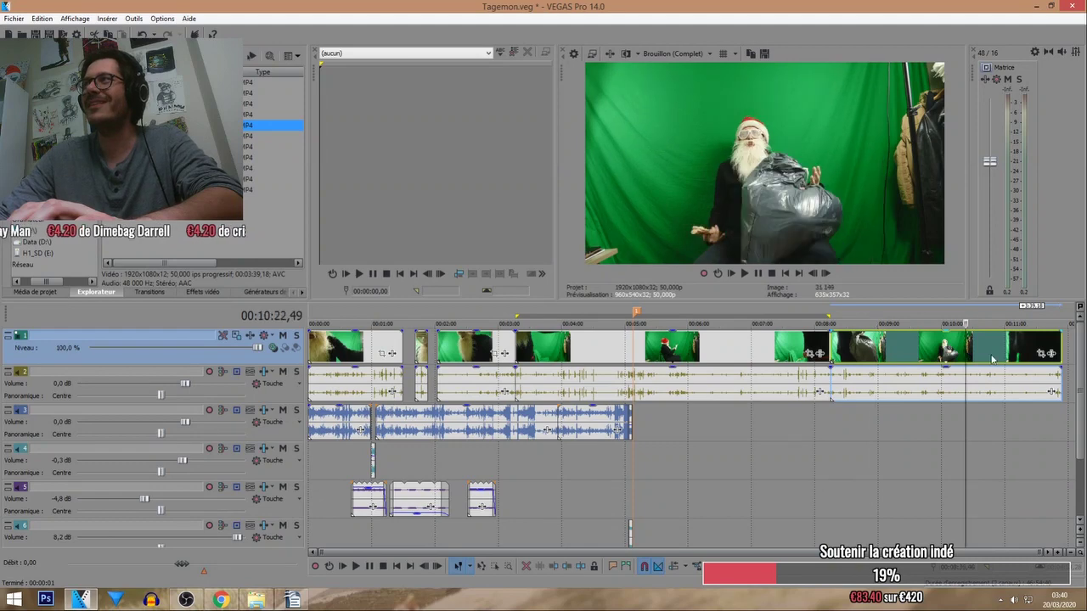
click(259, 137)
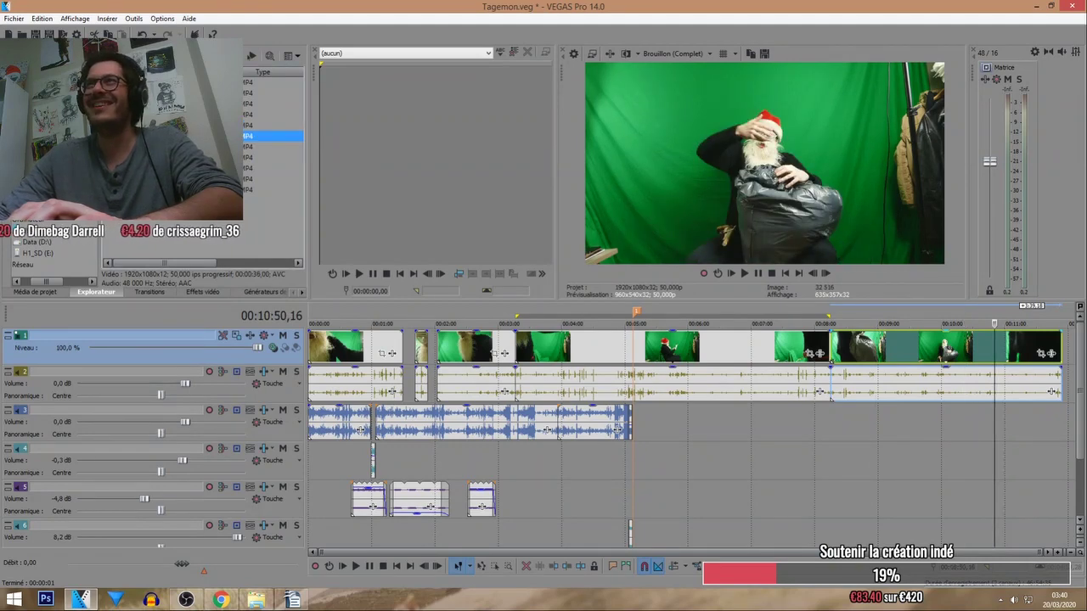
drag(1067, 360, 1041, 342)
Play back the closing section from 11:54 to check the room clip.
scroll(1027, 397, up, 5)
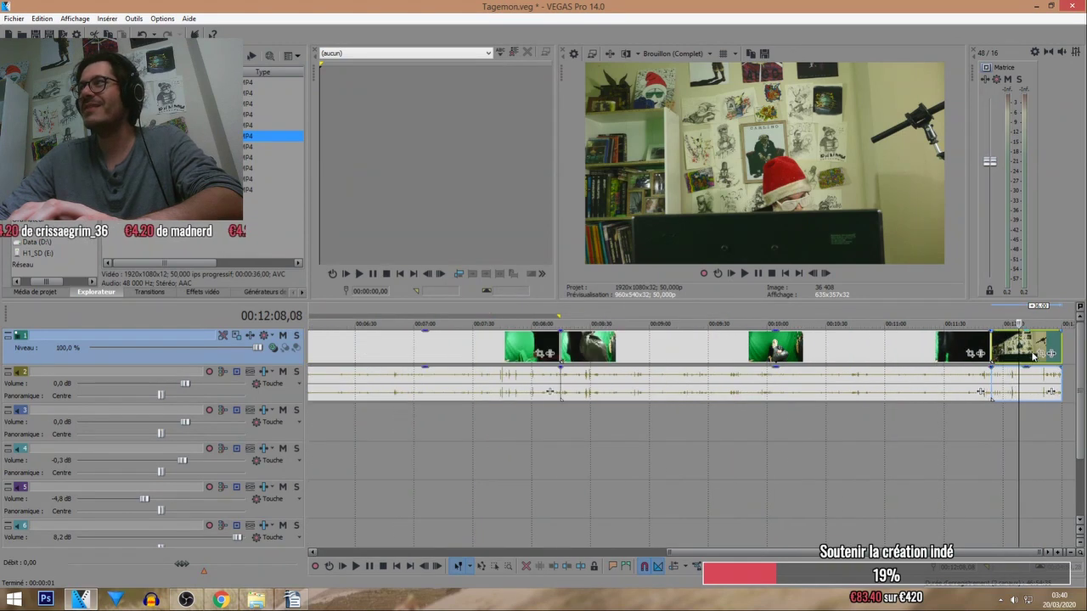
click(950, 315)
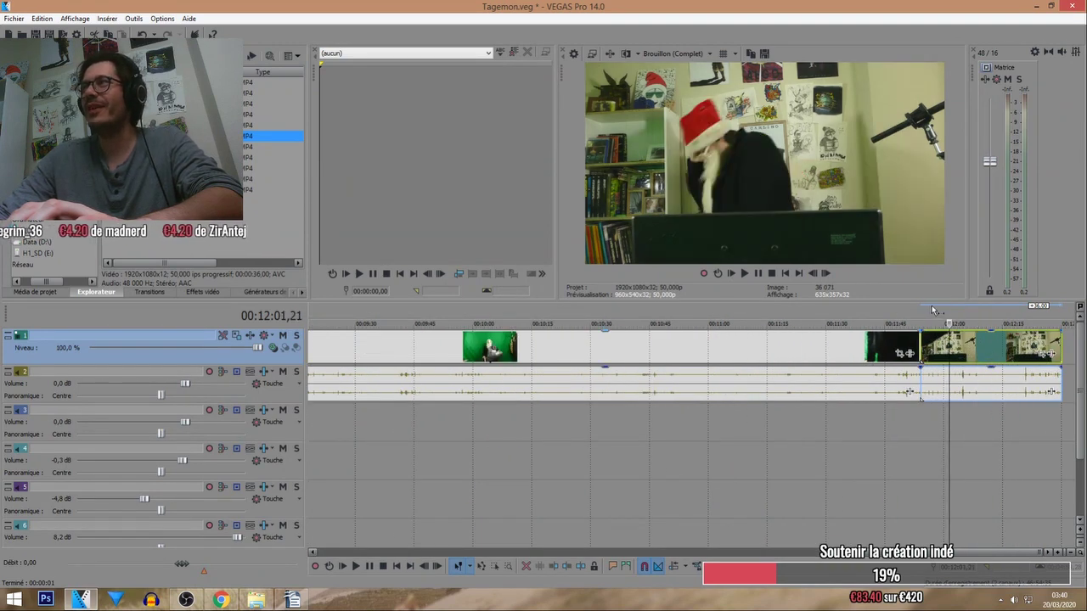
click(913, 315)
click(921, 319)
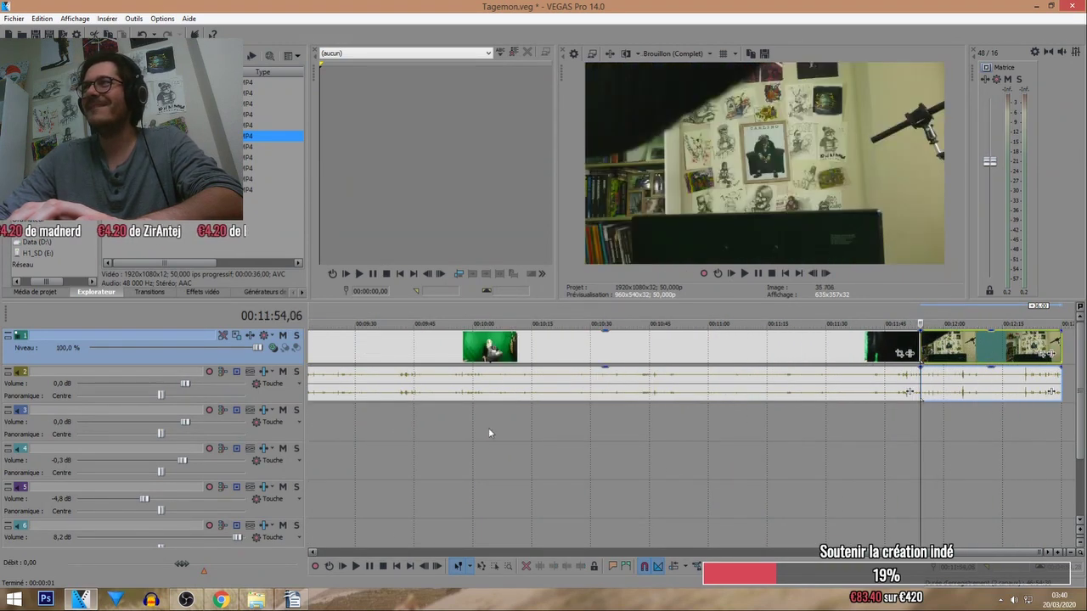
click(745, 274)
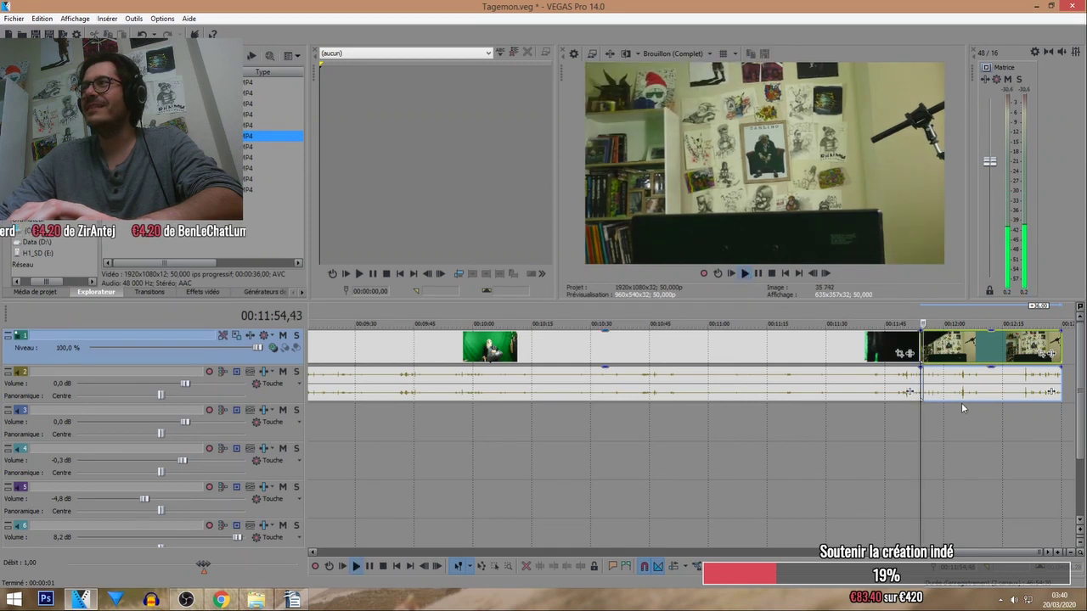
scroll(702, 401, down, 2)
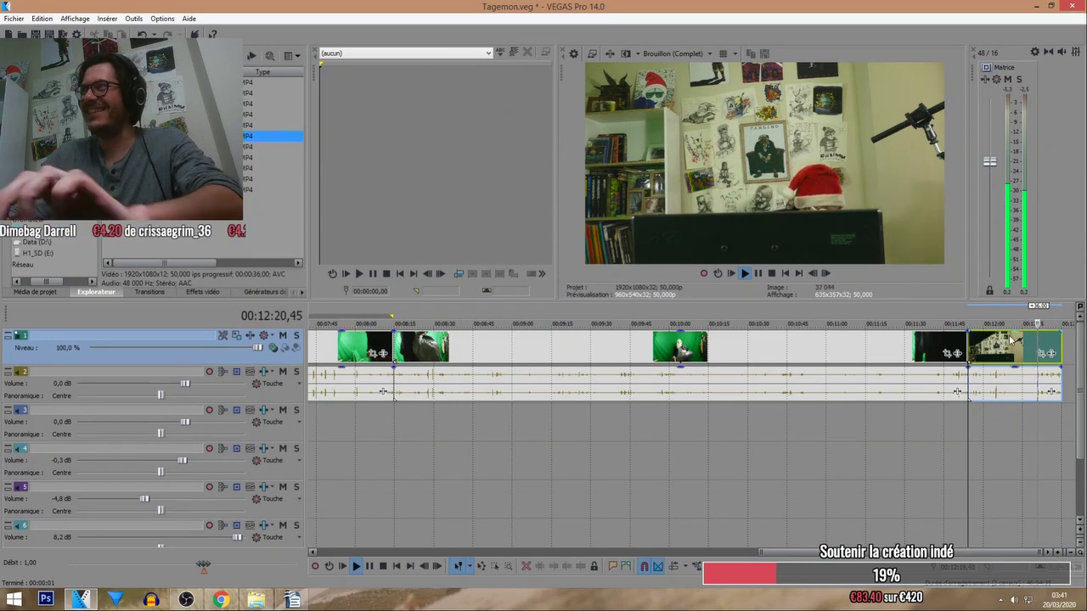
Move the grouped video and audio clip to about 4:48.
scroll(737, 340, down, 5)
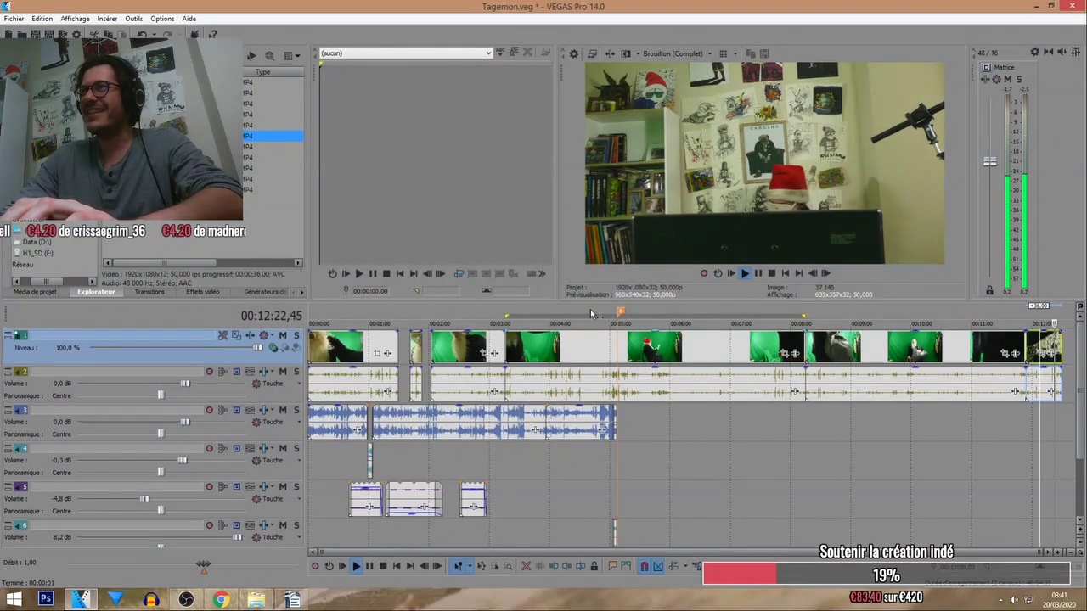
click(592, 352)
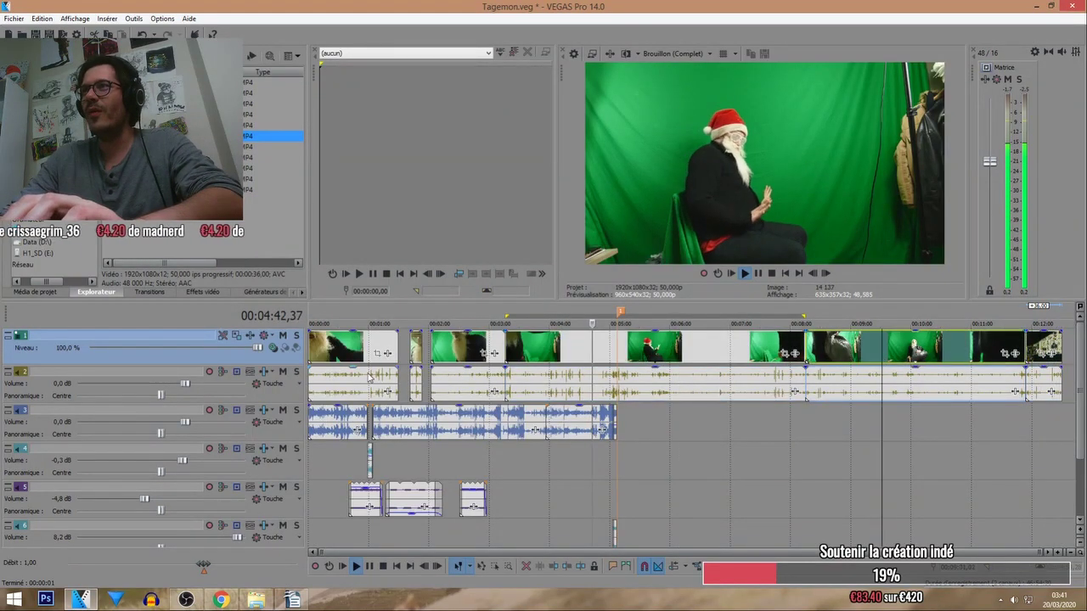
click(888, 353)
mouse_move(891, 354)
mouse_down()
mouse_move(1074, 352)
mouse_move(873, 352)
mouse_up()
key(ctrl+z)
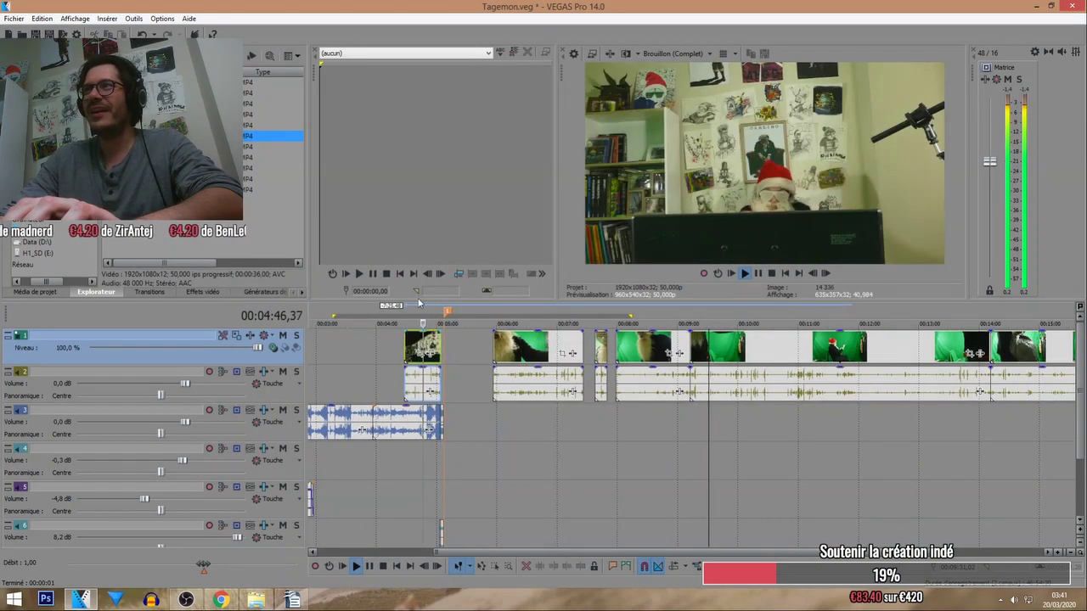
scroll(650, 354, up, 5)
drag(688, 333, 814, 322)
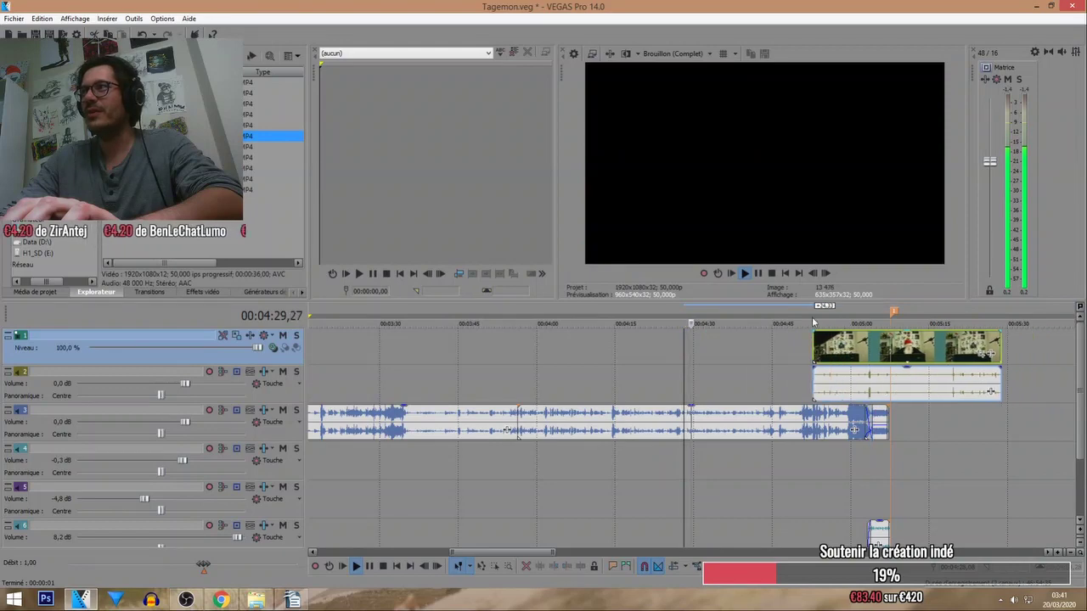
Split the clip at about 4:50 and trim the first part's end shorter.
click(799, 357)
scroll(765, 361, up, 4)
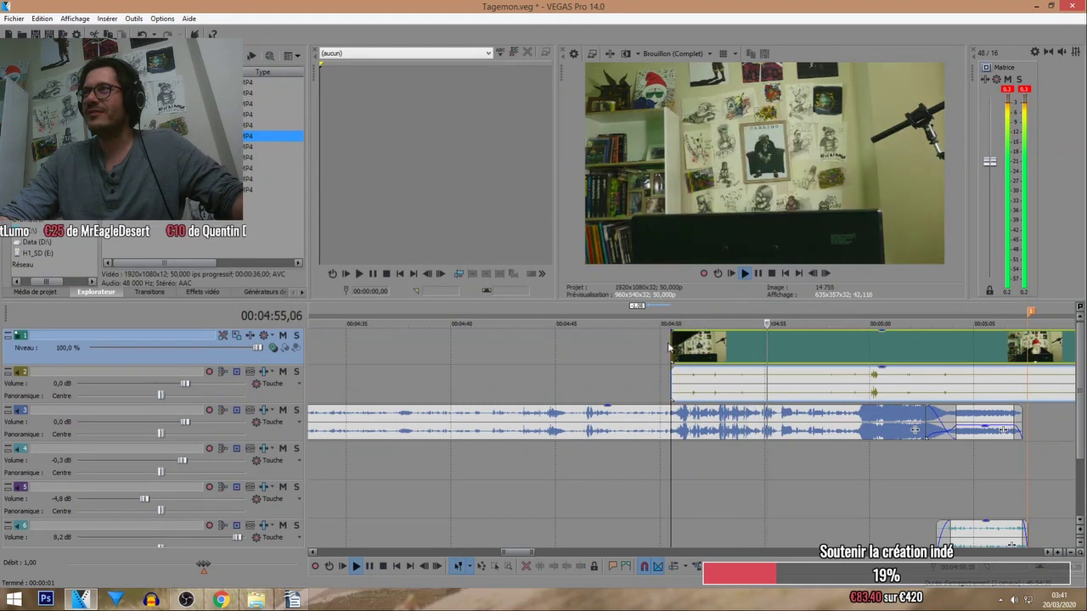
scroll(693, 383, up, 4)
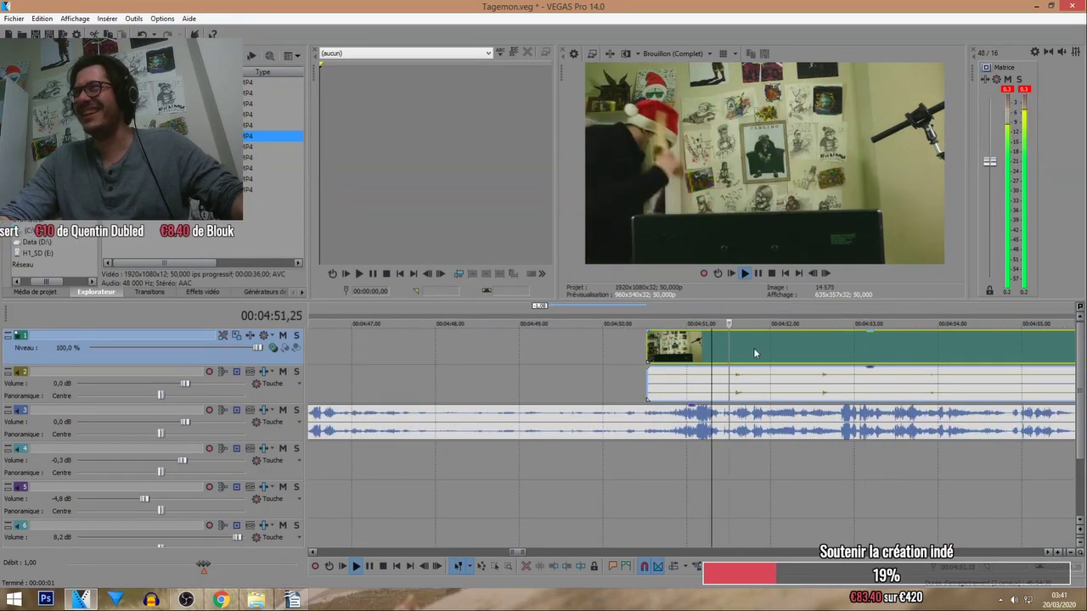
scroll(839, 352, down, 2)
key(s)
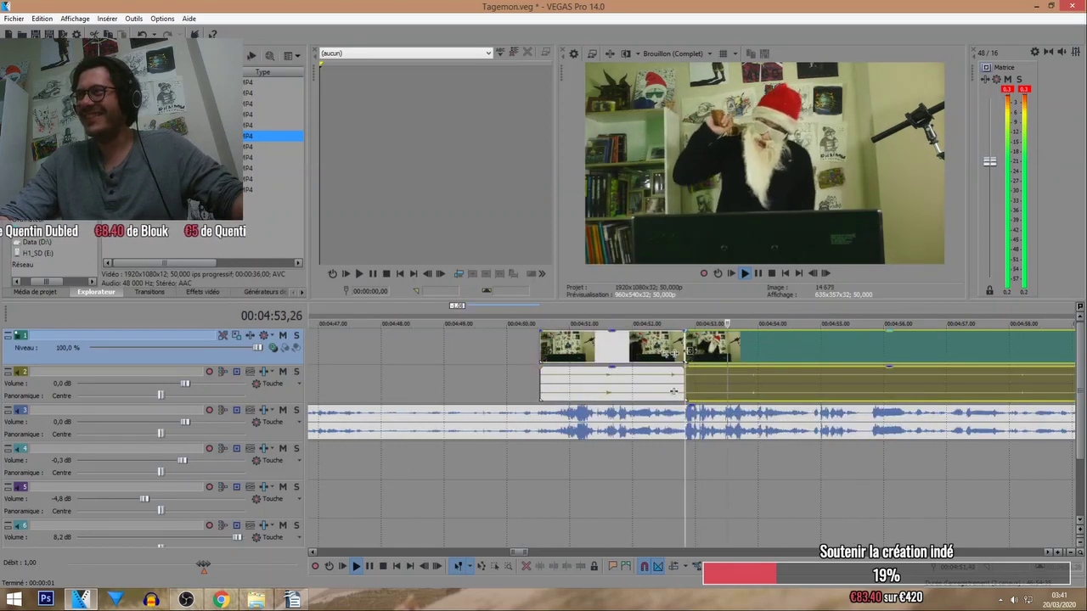
drag(807, 352, 849, 344)
scroll(1045, 357, down, 2)
scroll(698, 353, up, 3)
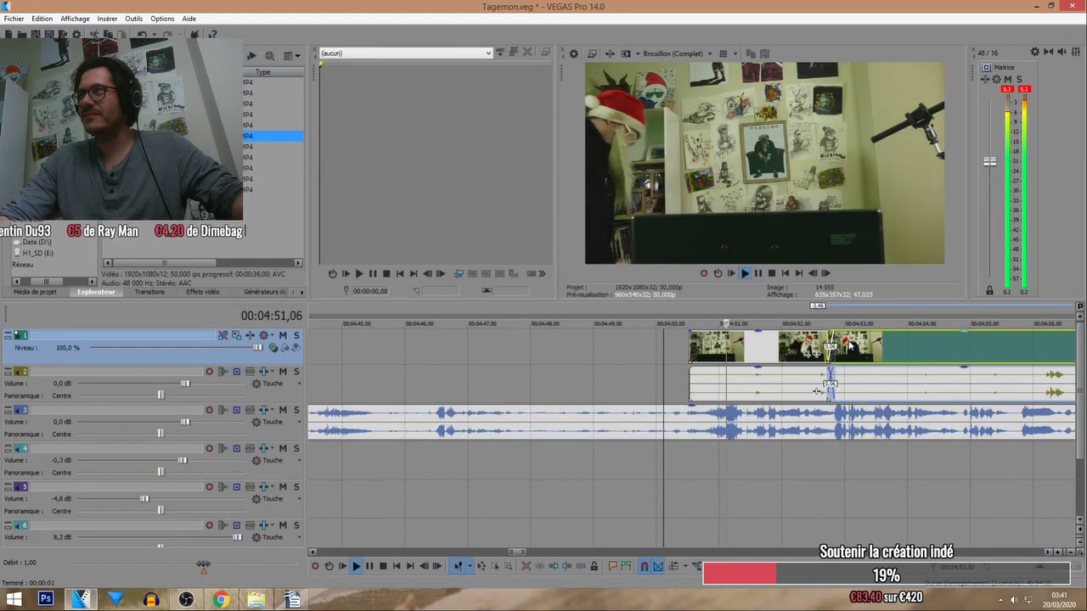
click(713, 346)
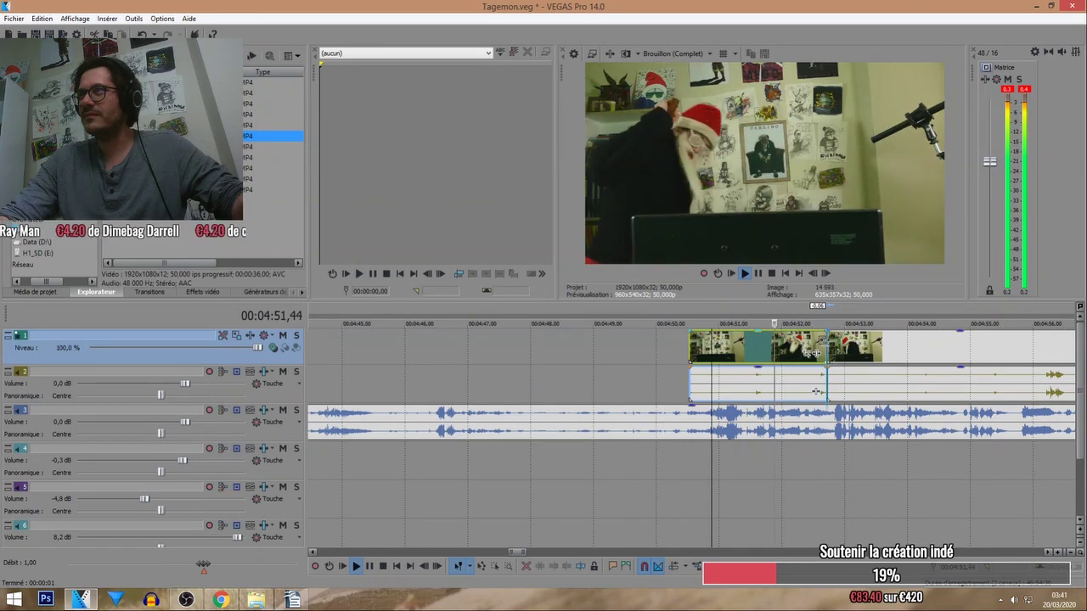
drag(826, 348, 762, 348)
click(673, 319)
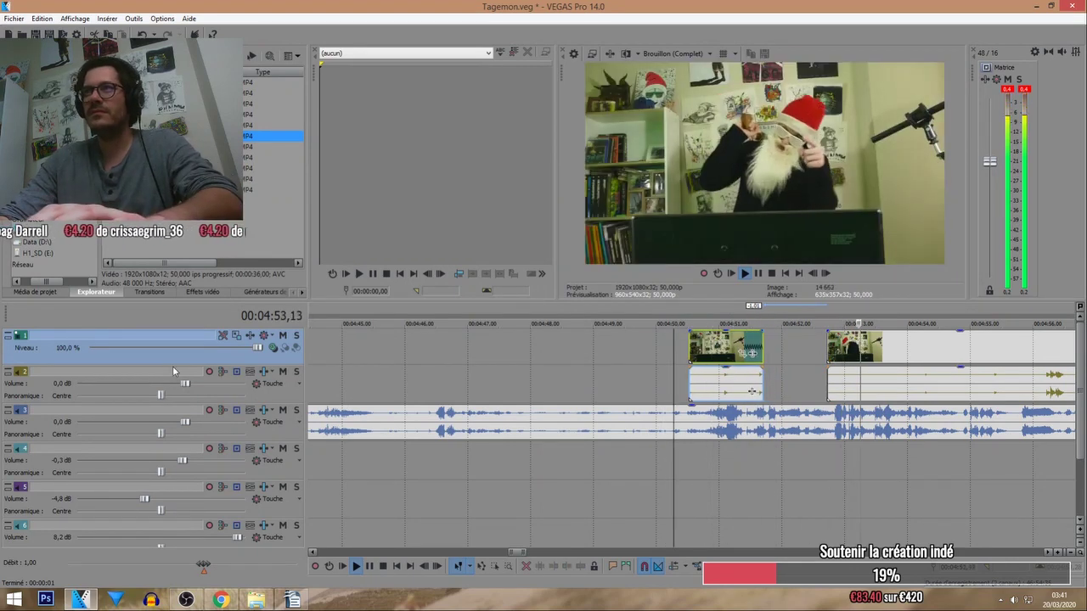
Delete the long audio event on track 2 and slide the video clip left to meet the short clip.
click(172, 367)
scroll(781, 456, down, 5)
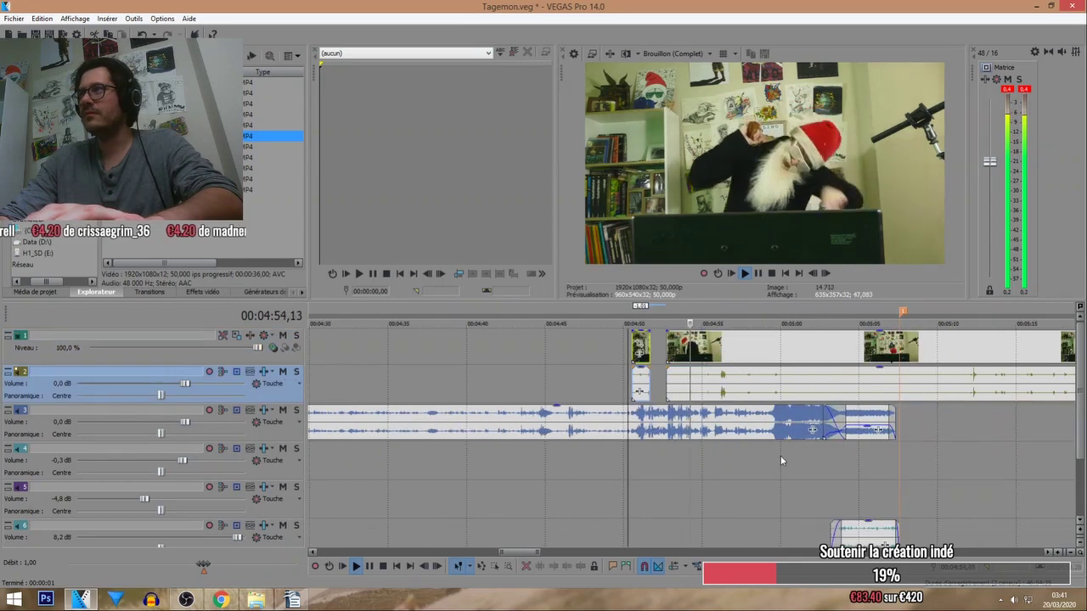
click(638, 389)
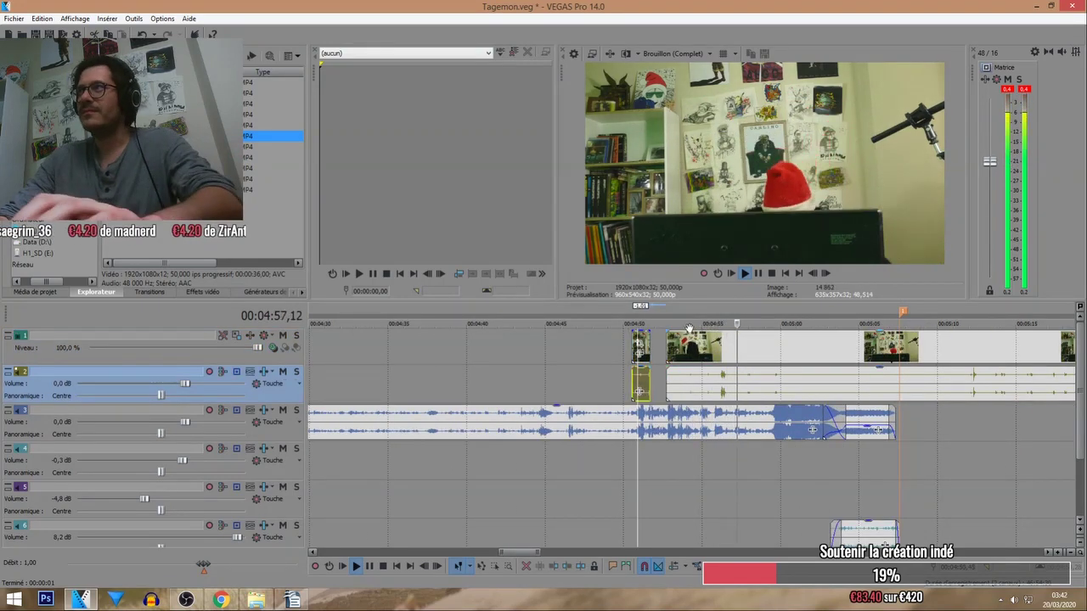
click(692, 384)
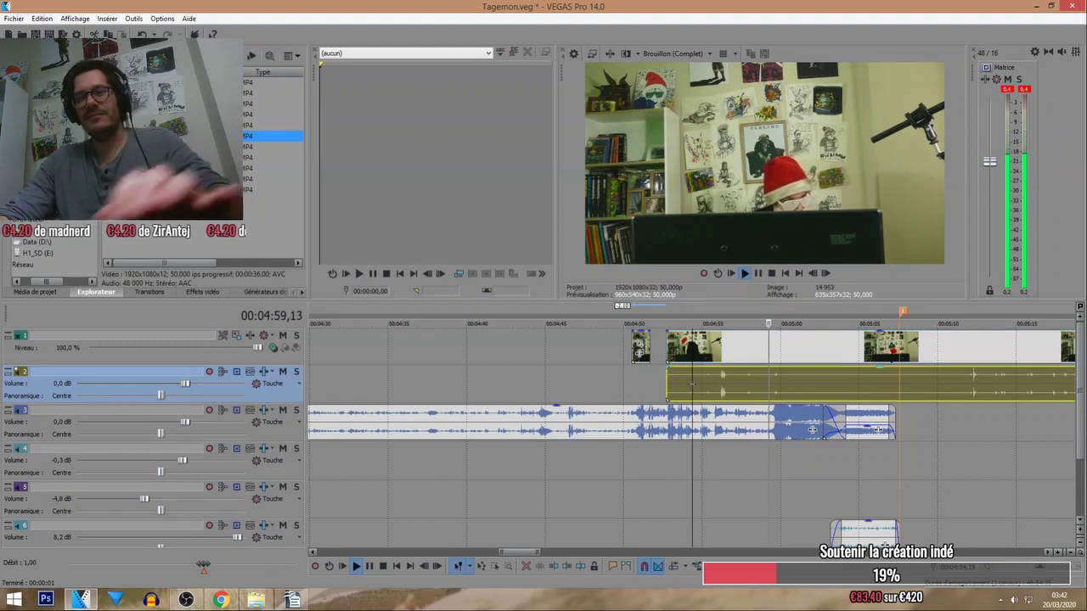
key(Delete)
drag(692, 350, 676, 349)
click(642, 323)
scroll(698, 371, up, 4)
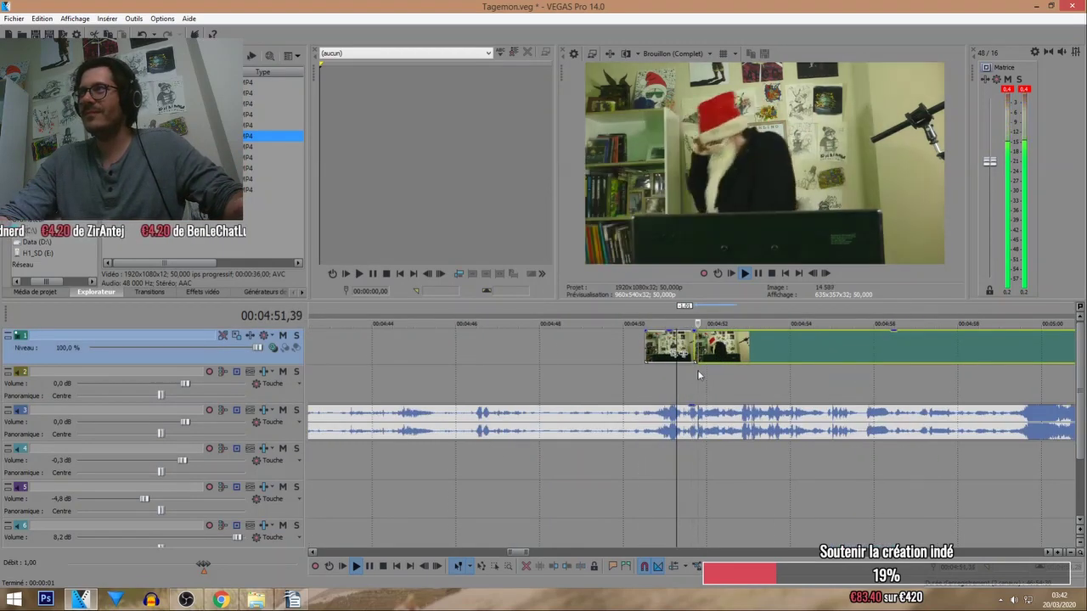
scroll(698, 371, up, 3)
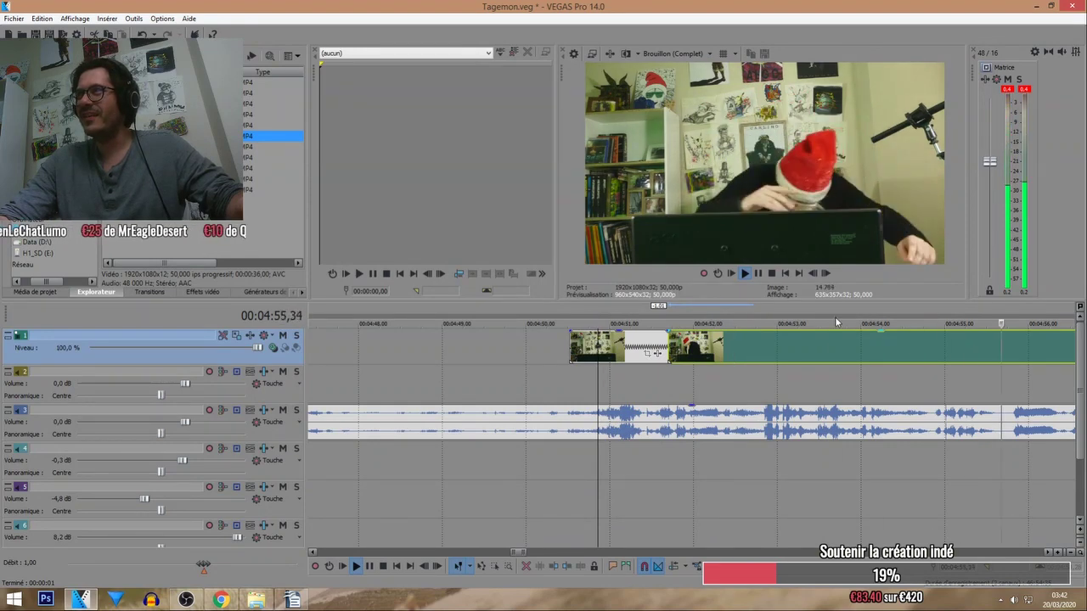
click(861, 320)
scroll(755, 347, down, 3)
Make another cut, trim the right piece's start, and slide it left to close the gap.
click(709, 342)
key(s)
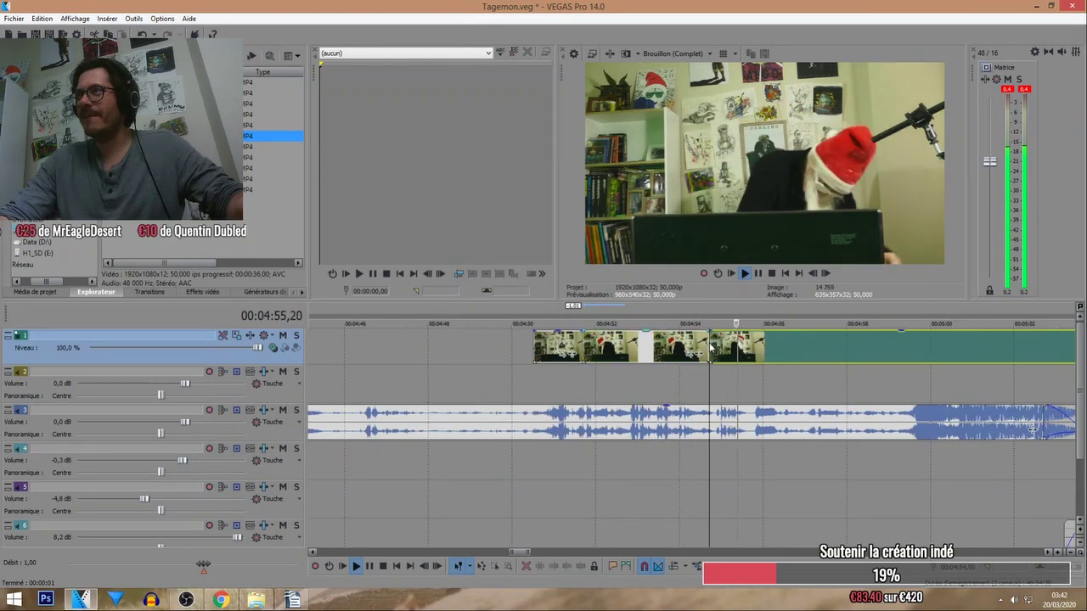
mouse_move(711, 344)
mouse_down()
mouse_move(888, 346)
mouse_move(718, 347)
mouse_up()
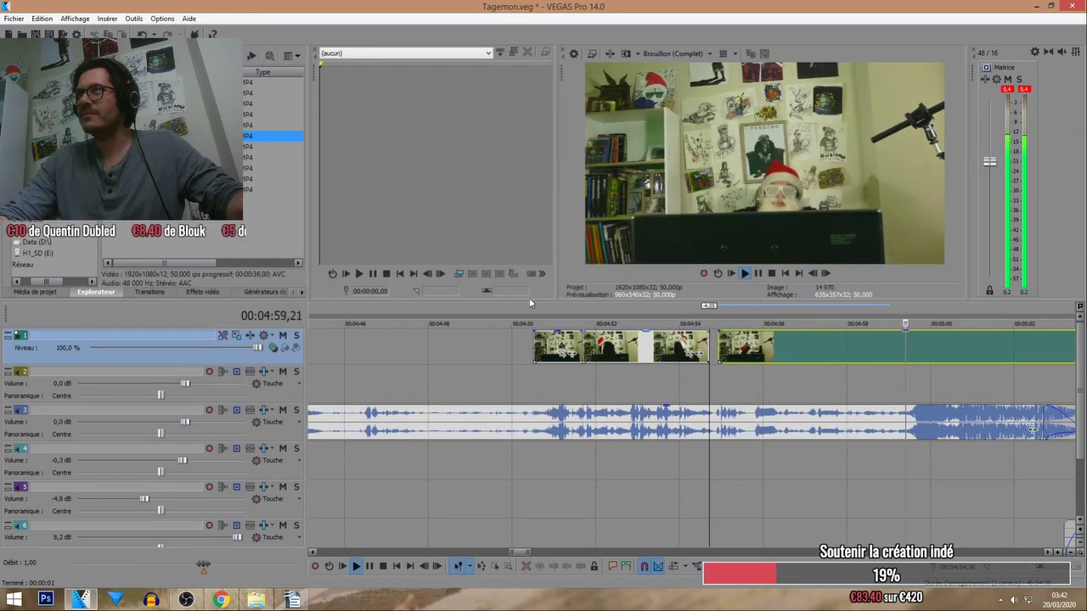
click(533, 320)
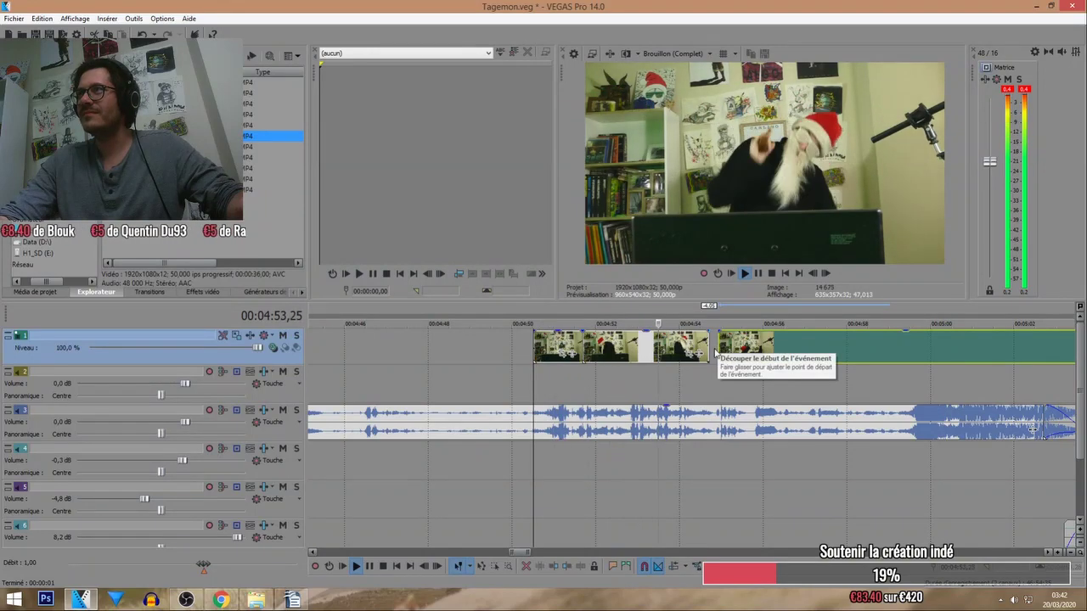
drag(719, 347, 692, 347)
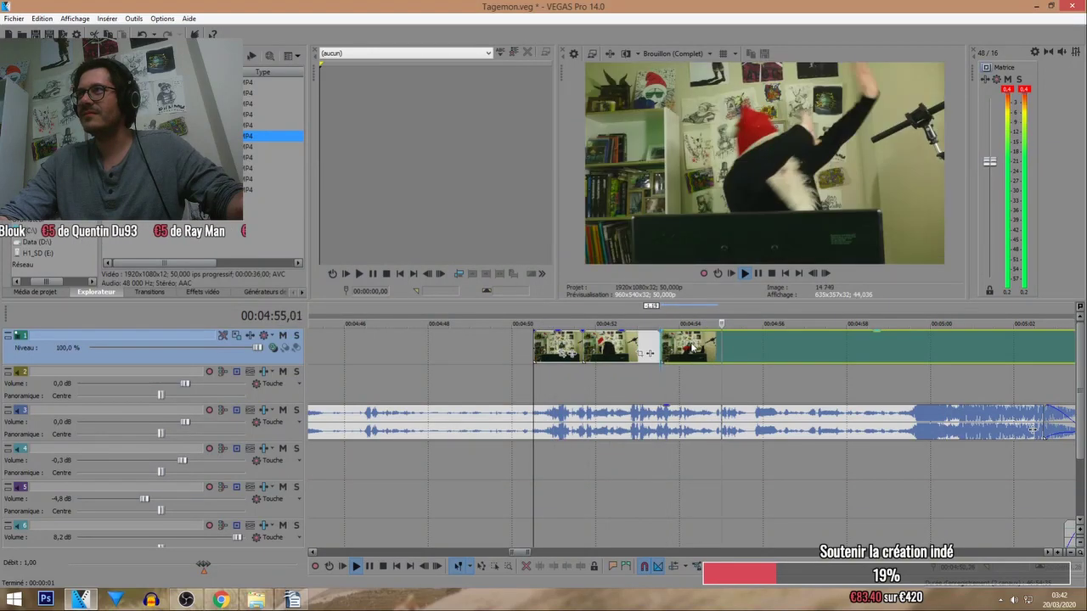
click(649, 306)
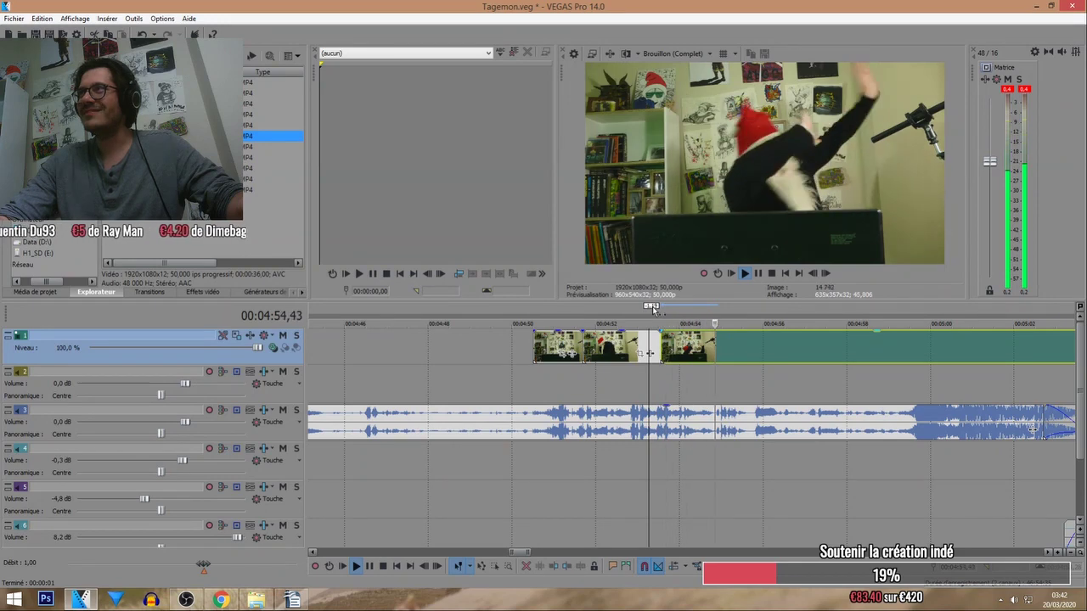
Split at the next cut point and trim away the start of the new piece.
click(722, 363)
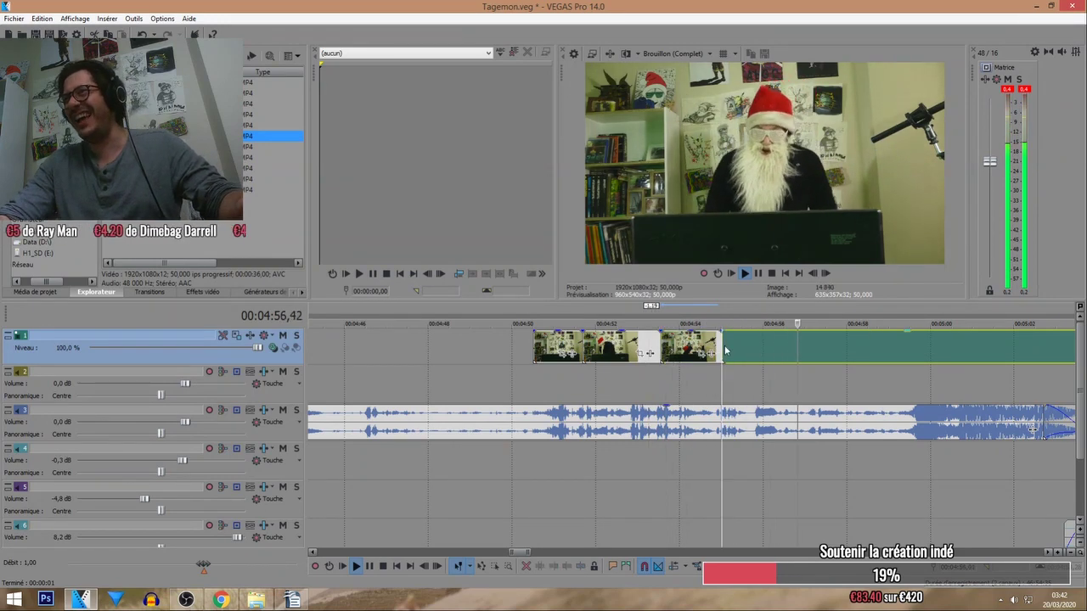
key(s)
drag(724, 347, 753, 351)
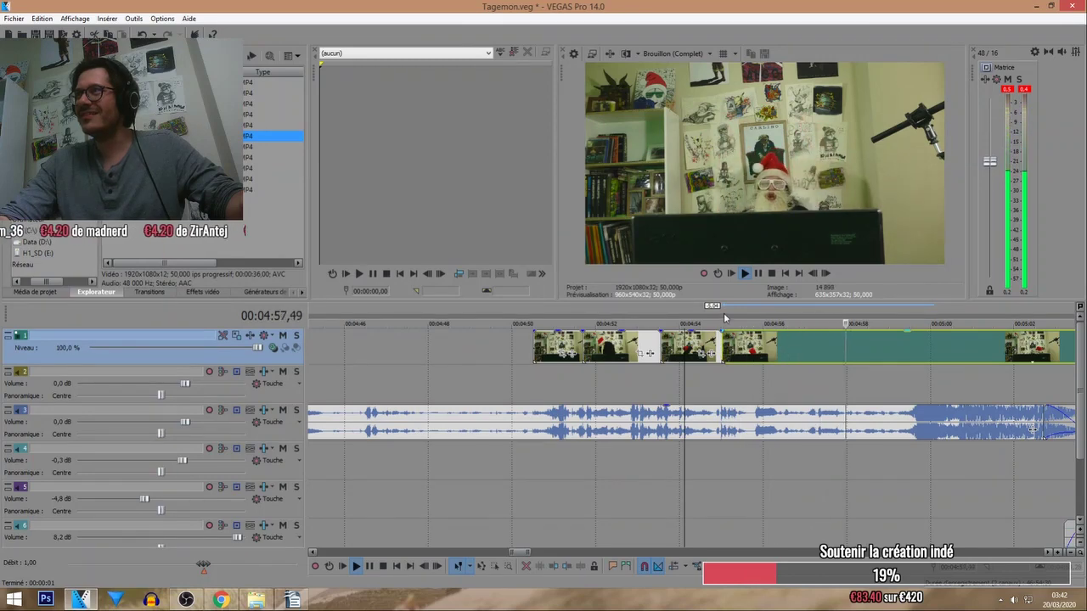
Delete the leftover footage after 4:56 and replay the section from about 4:53.
scroll(771, 342, up, 3)
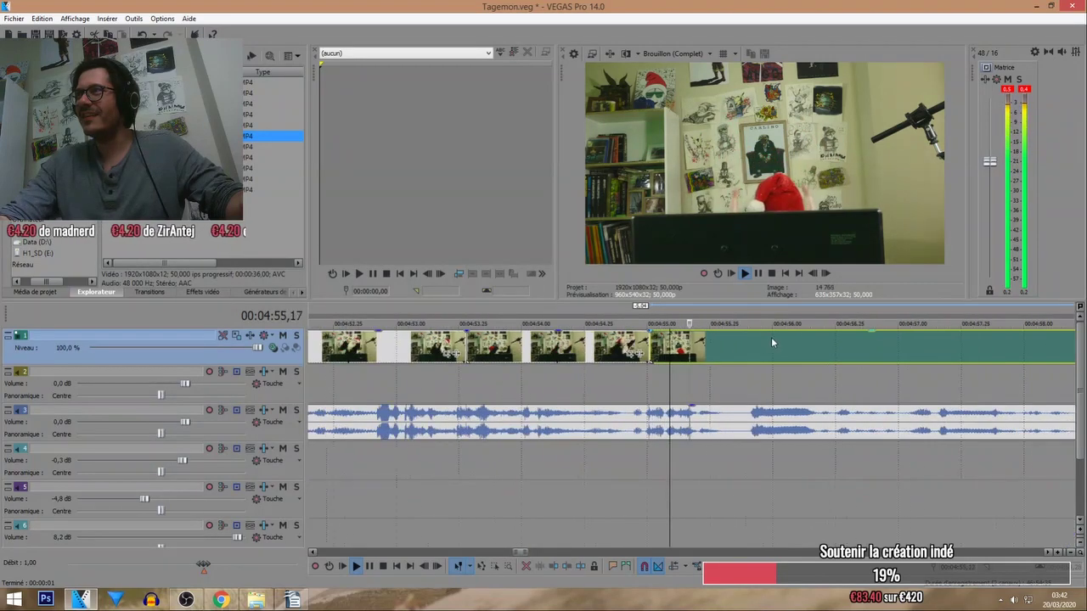
click(815, 346)
key(Delete)
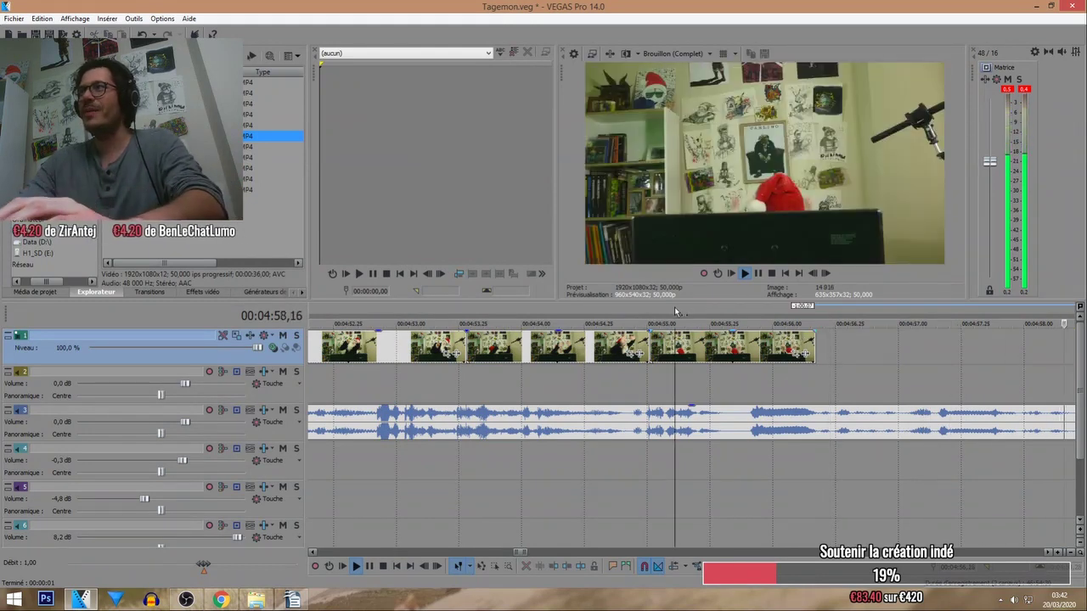
scroll(674, 307, down, 3)
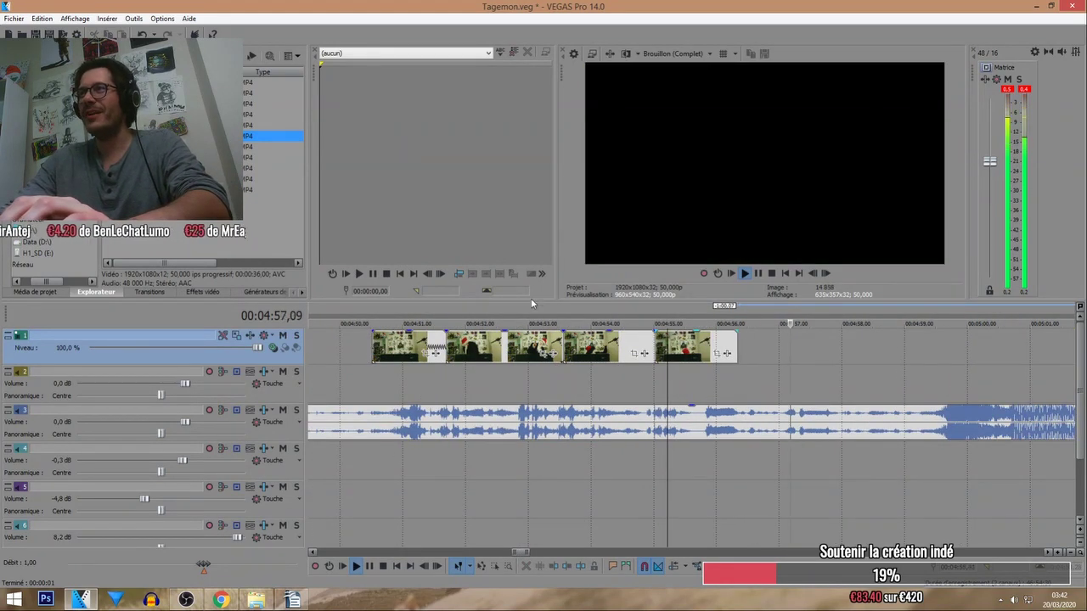
click(555, 306)
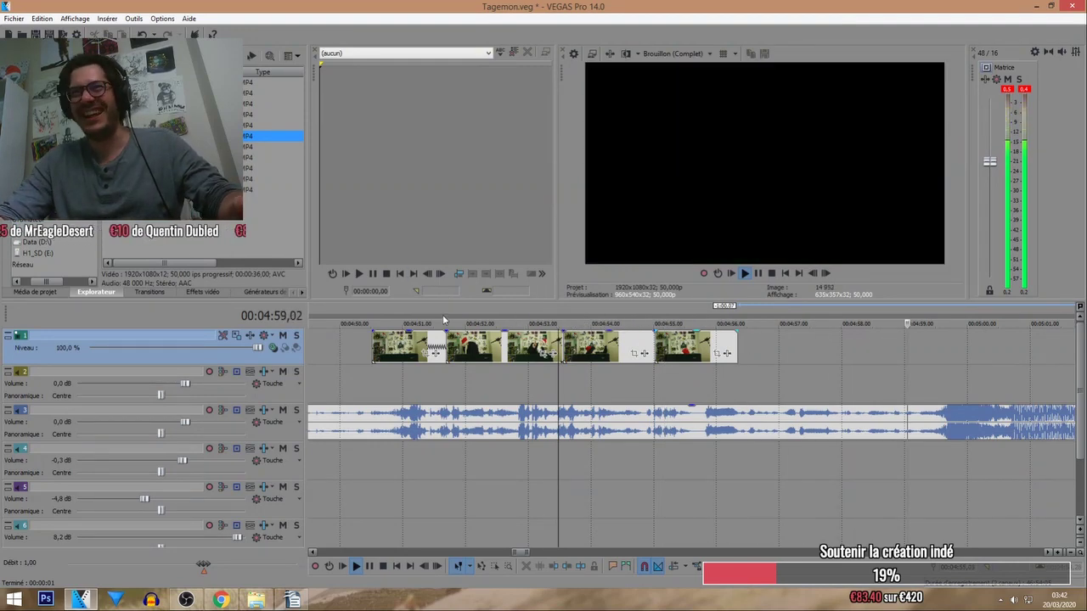
scroll(456, 328, down, 2)
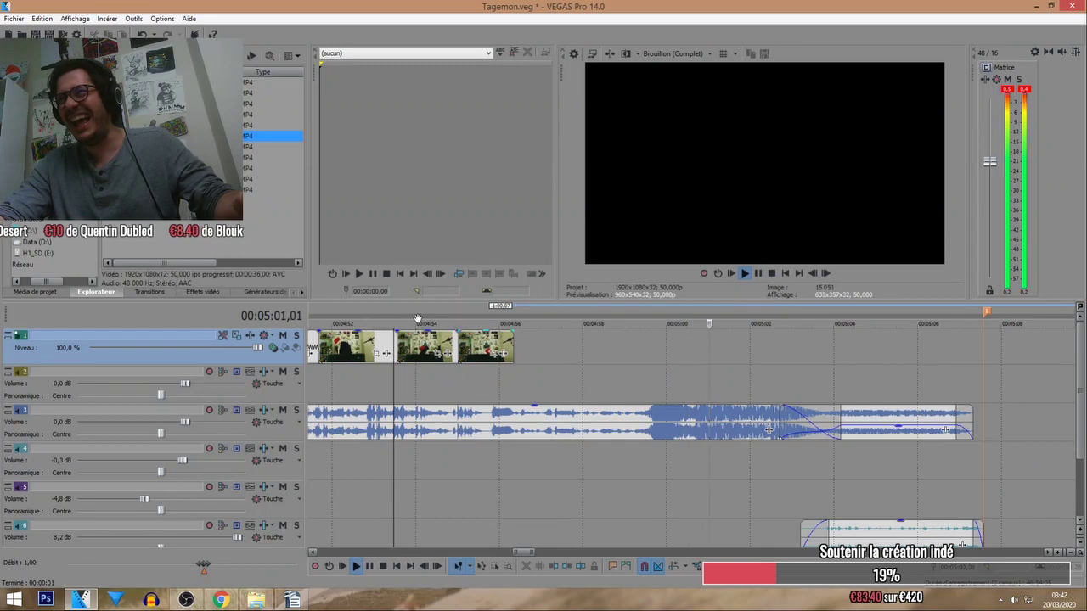
Nudge the last video clip slightly later and replay the cuts from about 4:52.
click(417, 318)
click(389, 313)
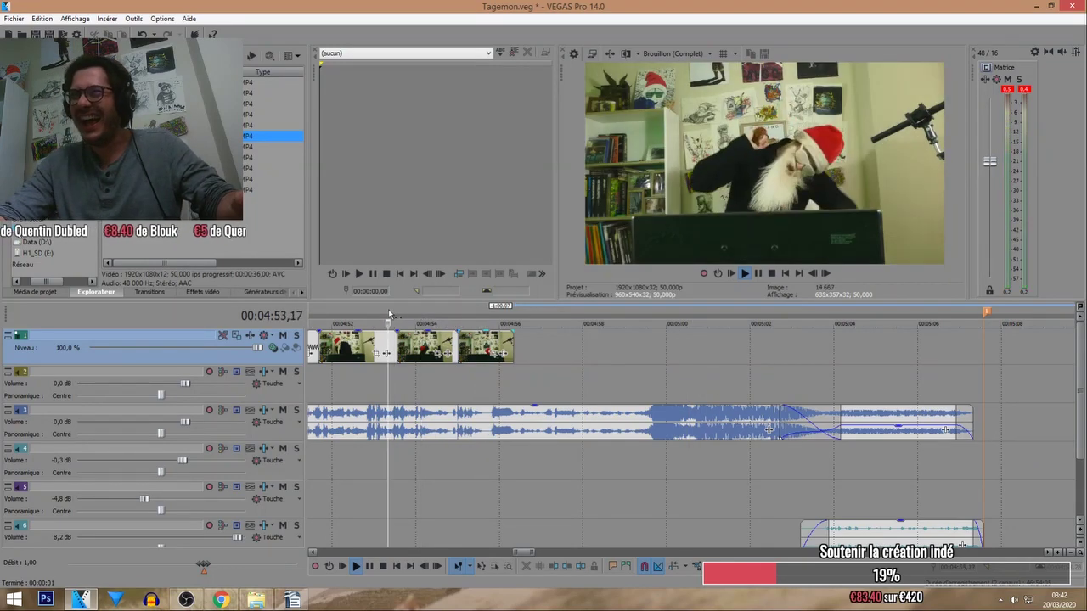
scroll(829, 358, up, 2)
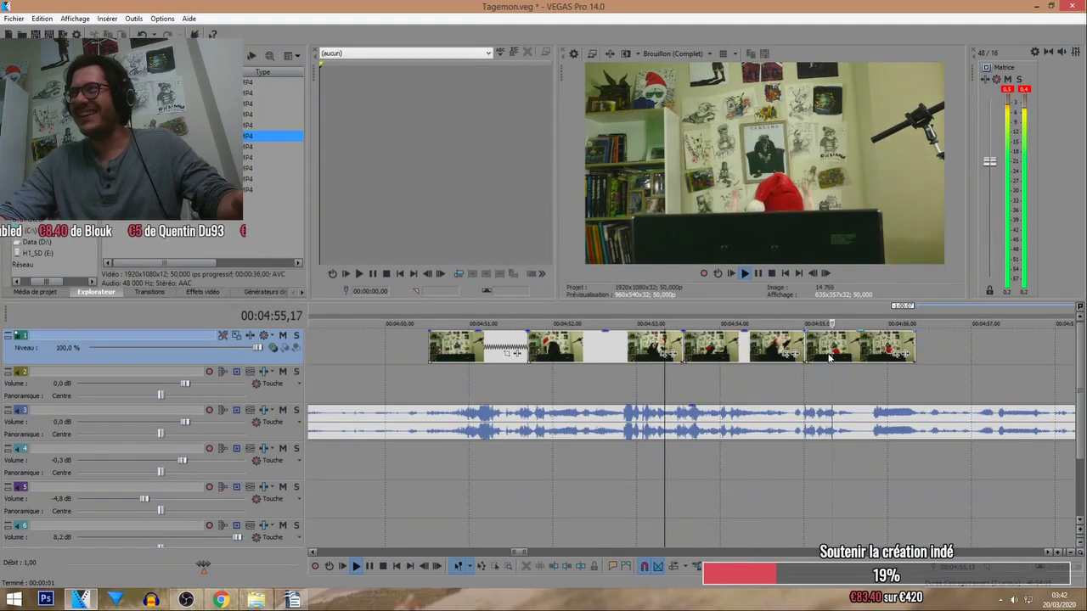
scroll(579, 356, down, 2)
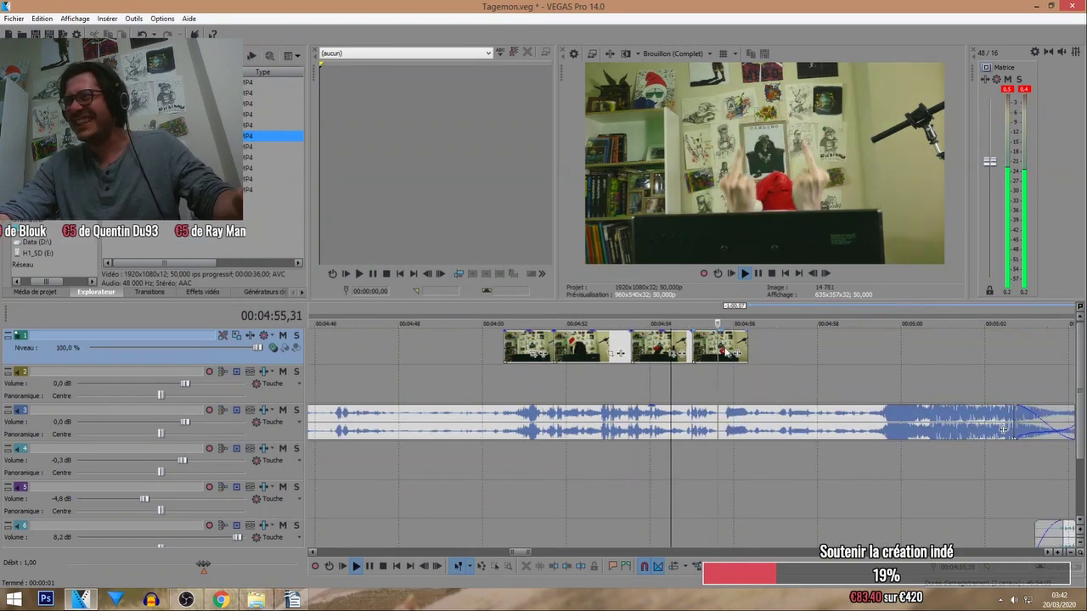
drag(724, 352, 745, 351)
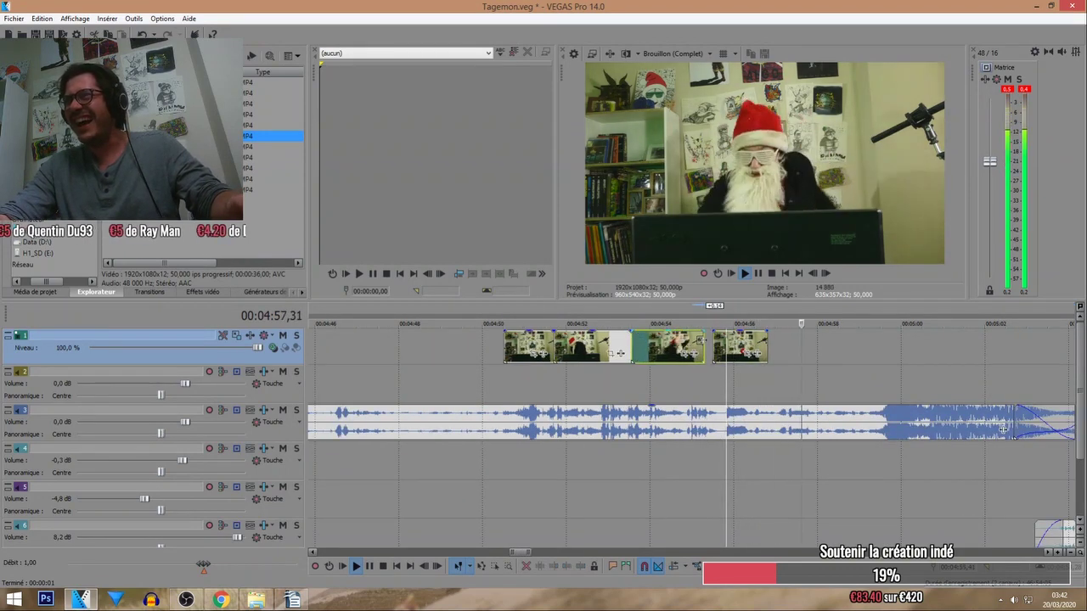
click(651, 312)
click(600, 310)
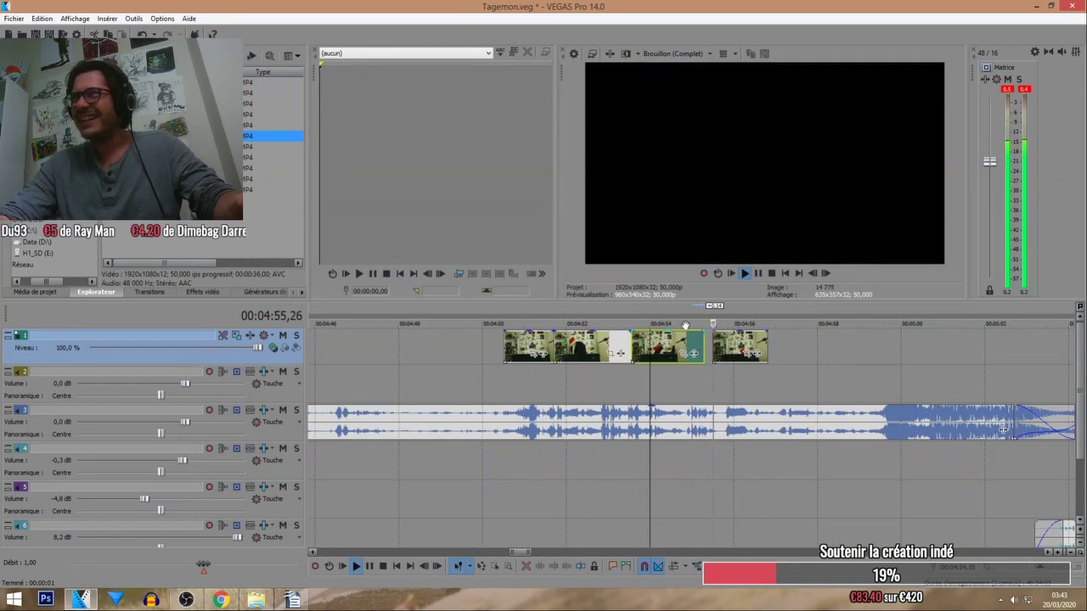
click(523, 309)
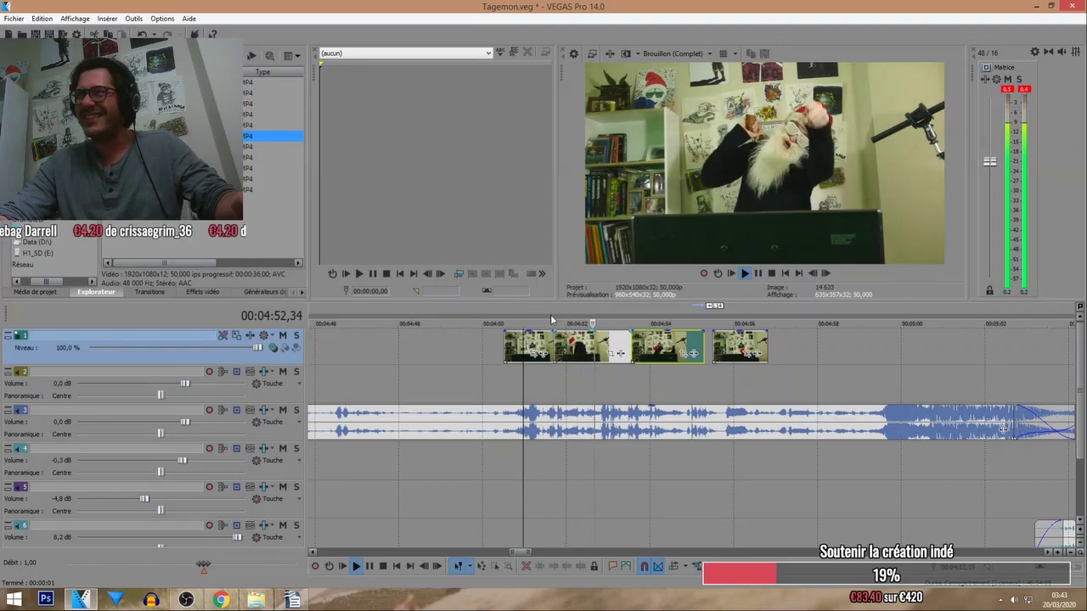
Lengthen a clip's end to overlap the next clip and recheck the join near 4:52.45.
scroll(598, 334, up, 2)
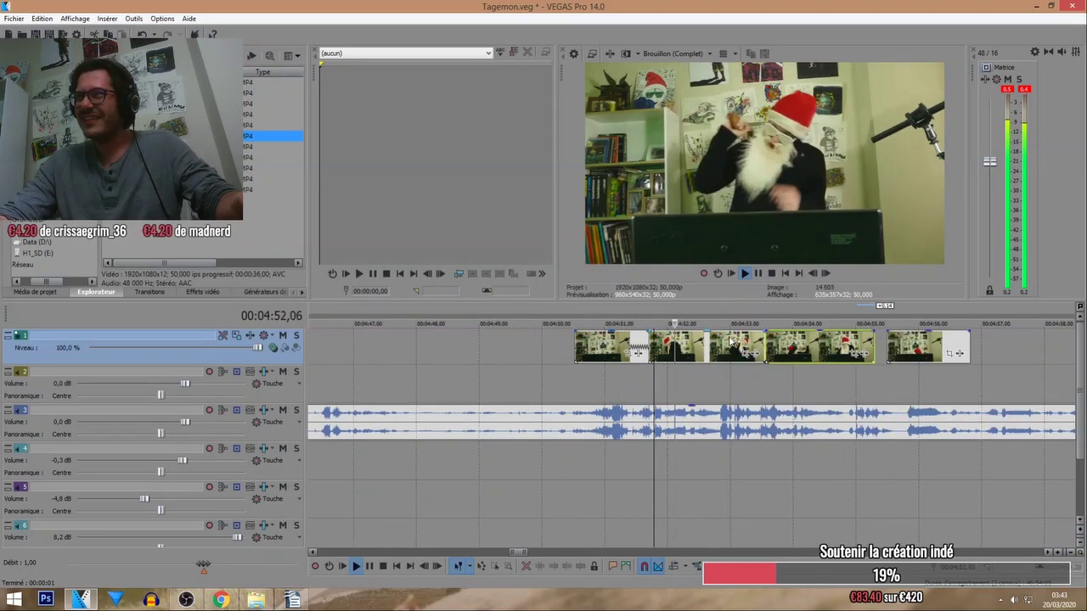
click(709, 345)
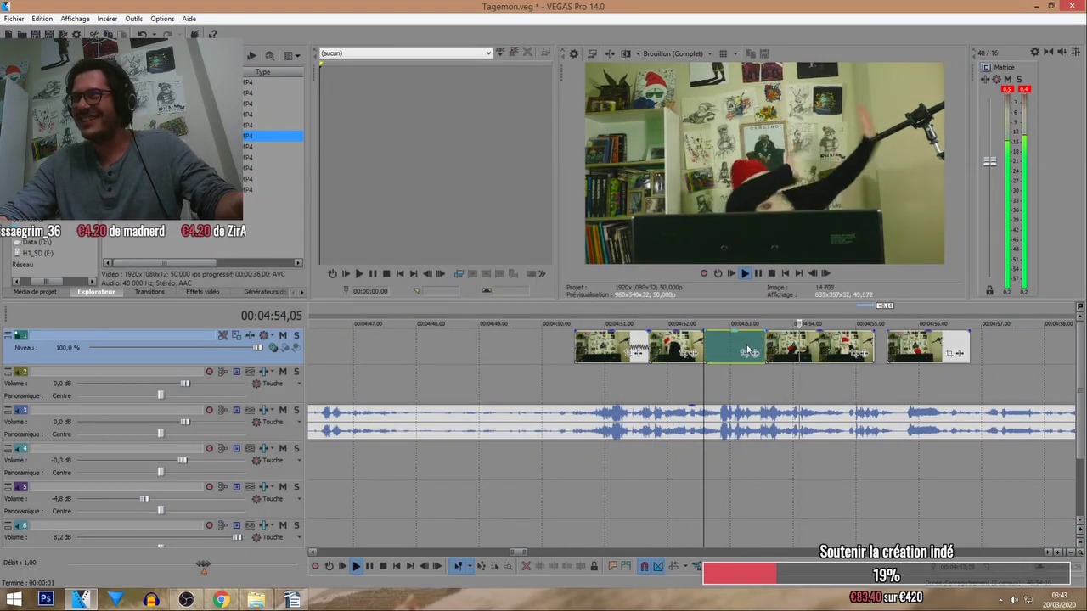
mouse_move(764, 349)
mouse_down()
mouse_move(775, 348)
mouse_move(759, 340)
mouse_up()
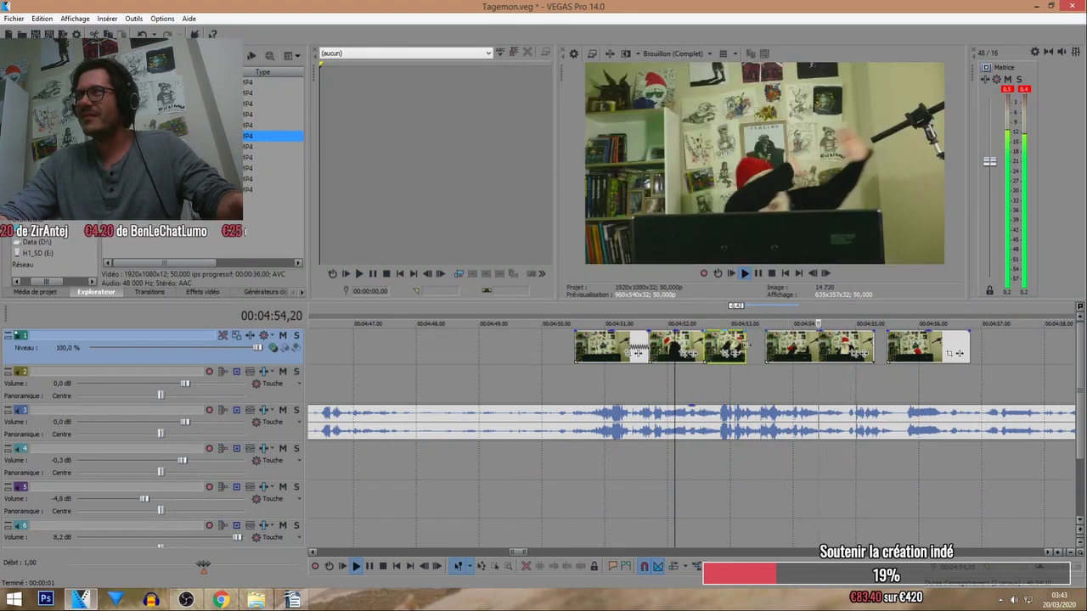
drag(746, 345, 766, 347)
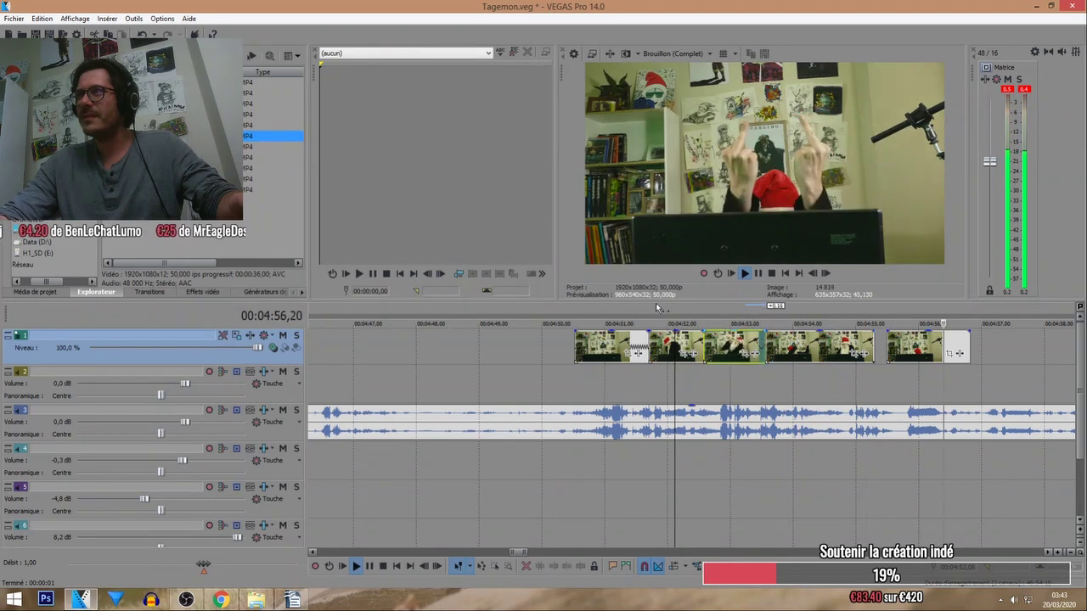
click(686, 308)
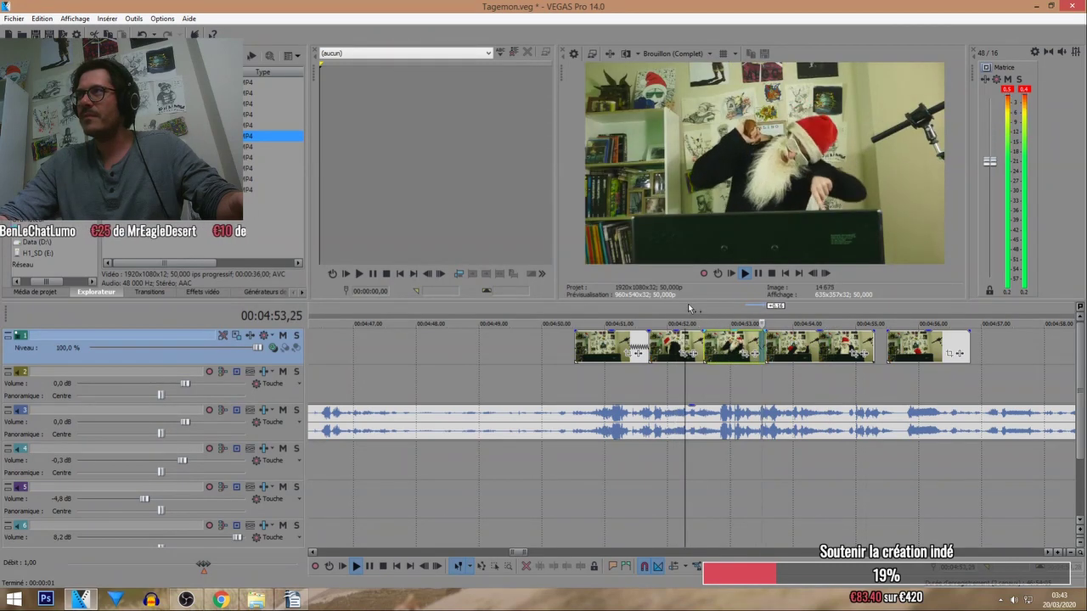
click(721, 323)
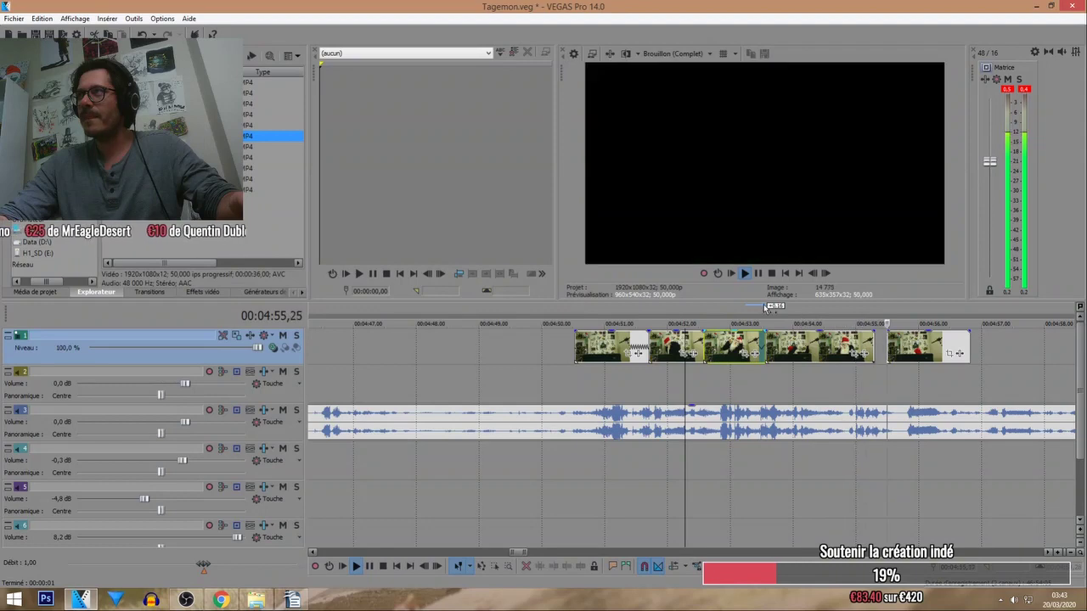
Shorten the end of the later clip slightly and replay from about 4:54.
drag(878, 349, 856, 347)
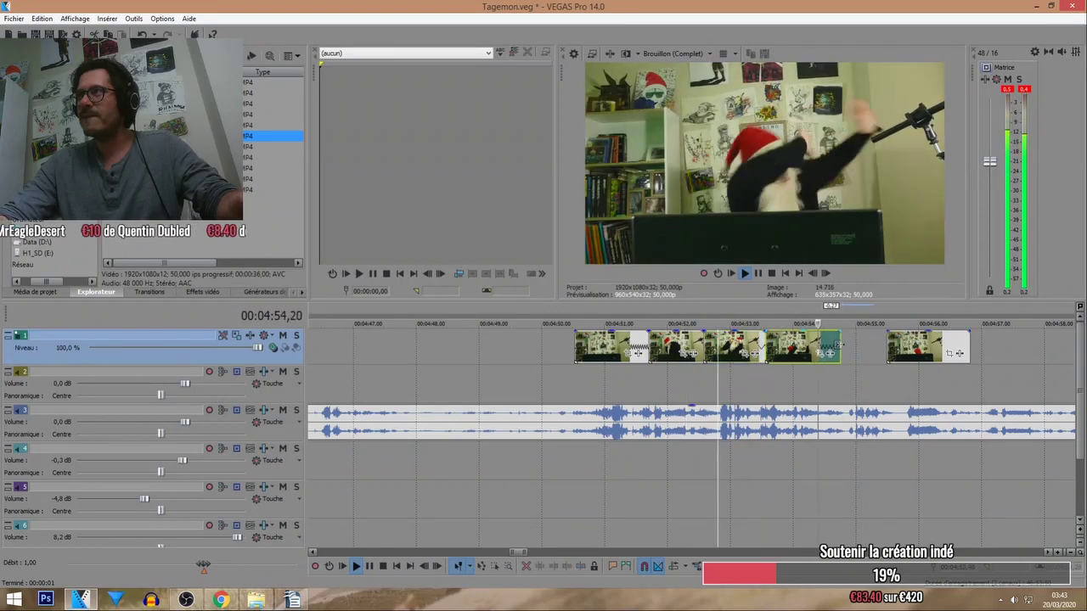
click(771, 309)
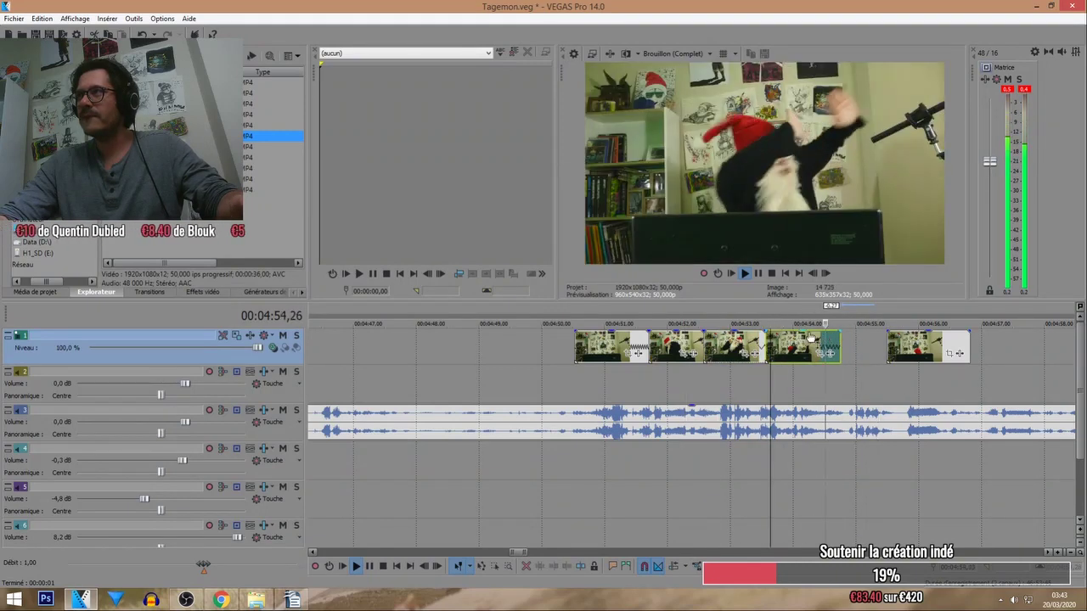
click(751, 309)
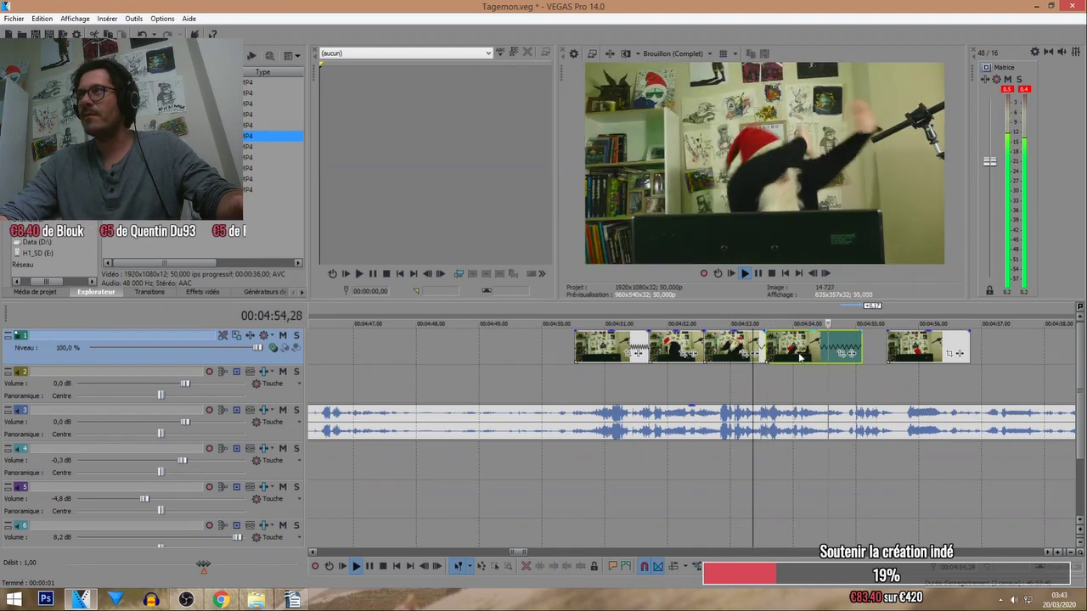
Split at about 4:54.75, slide the following clips left to close the gap, and replay the ending.
click(842, 307)
scroll(842, 307, up, 2)
key(s)
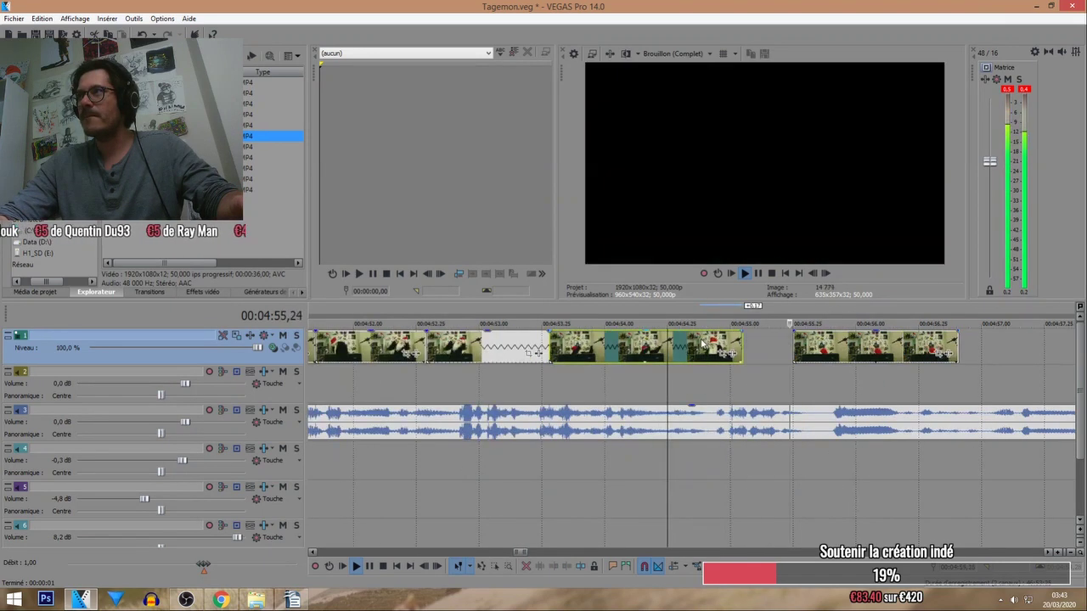
drag(759, 348, 767, 348)
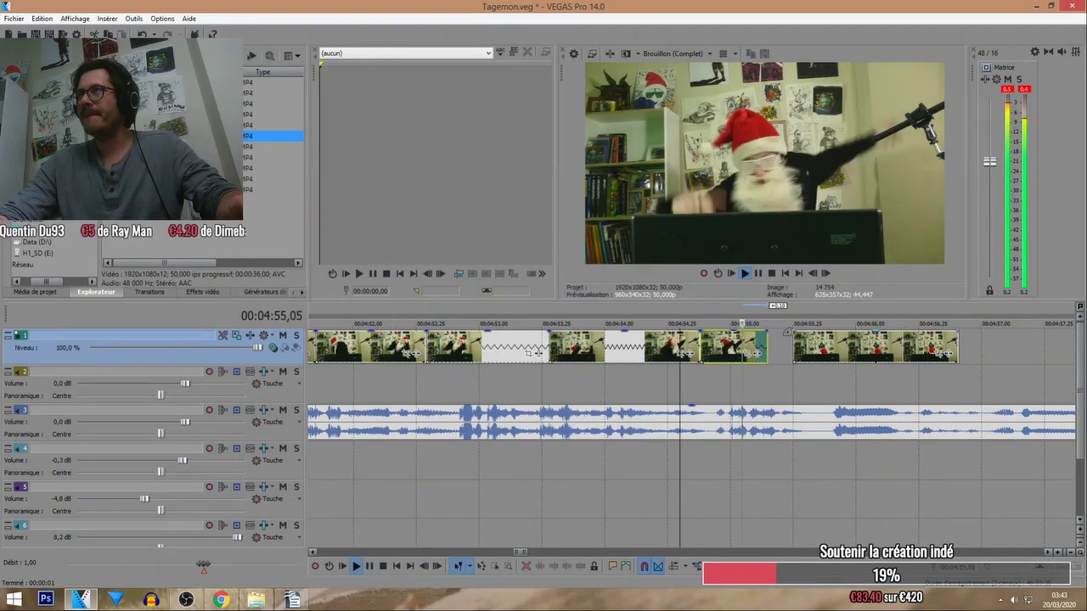
drag(840, 348, 814, 353)
click(757, 307)
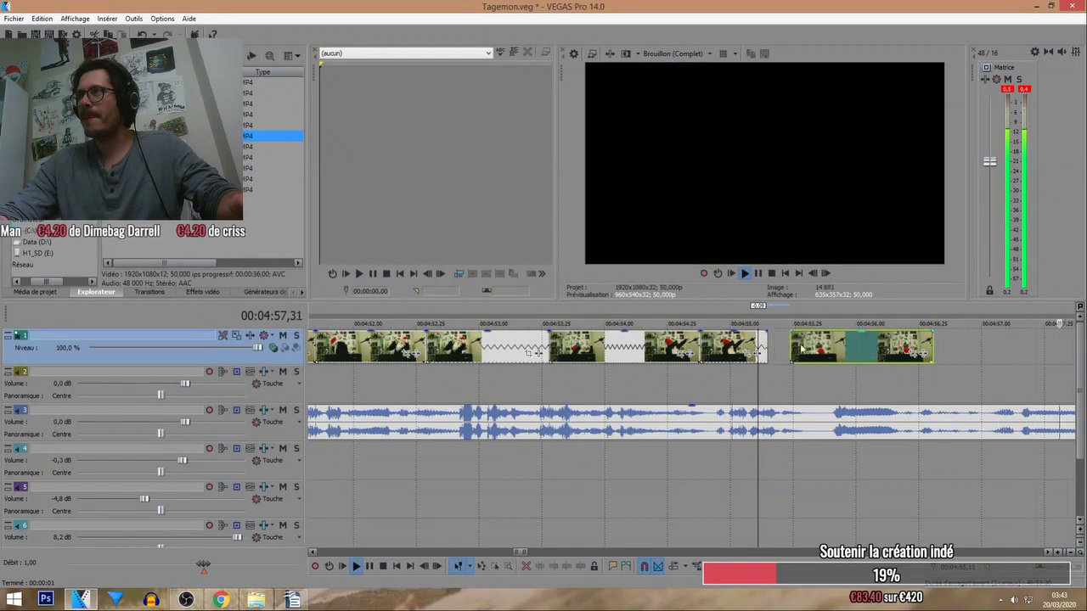
click(710, 306)
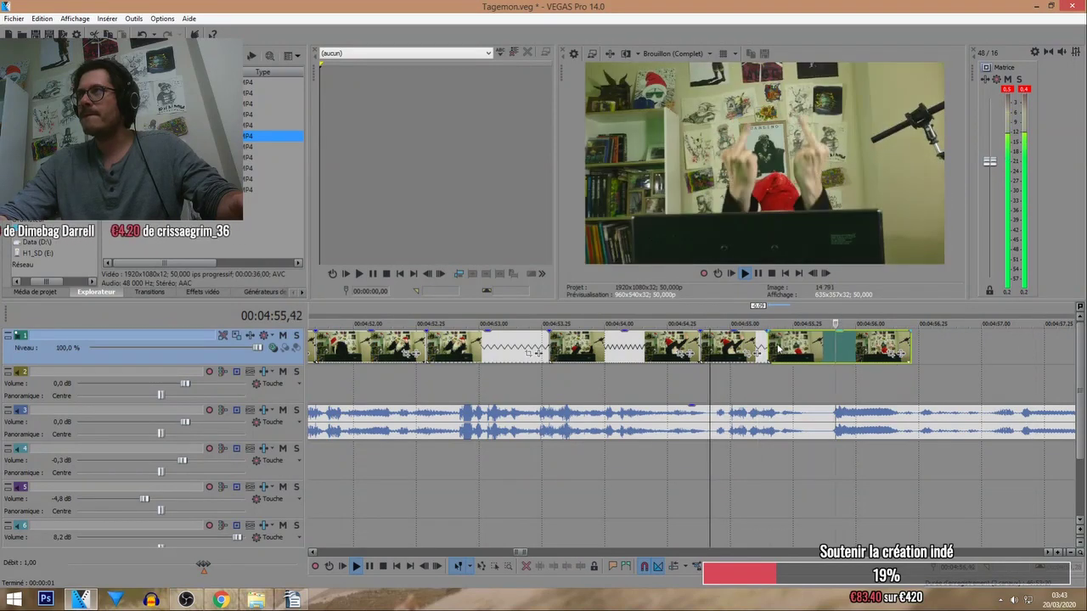
click(692, 307)
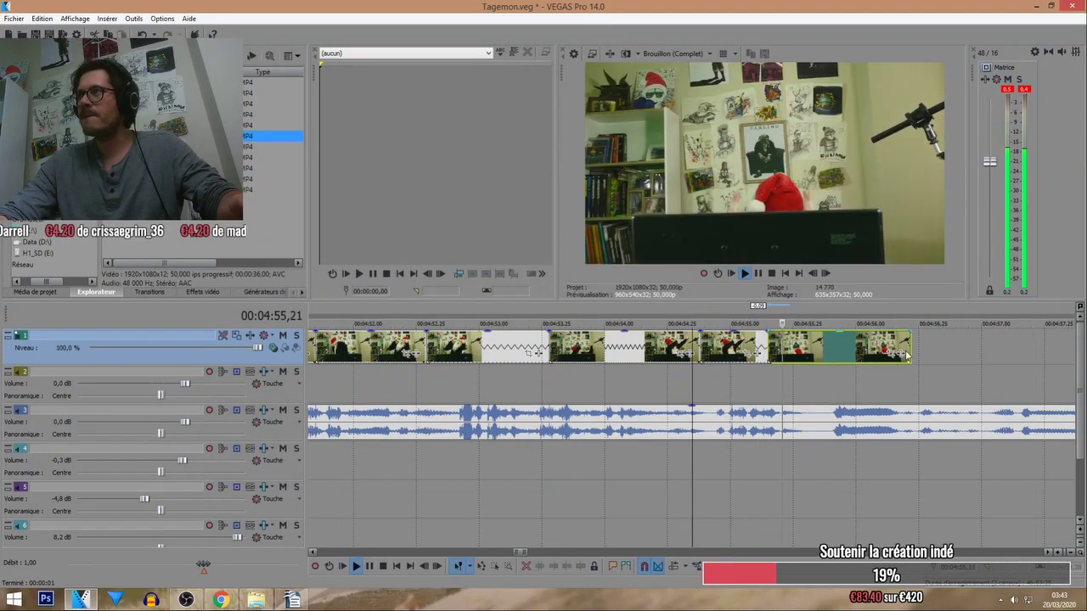
scroll(787, 356, down, 6)
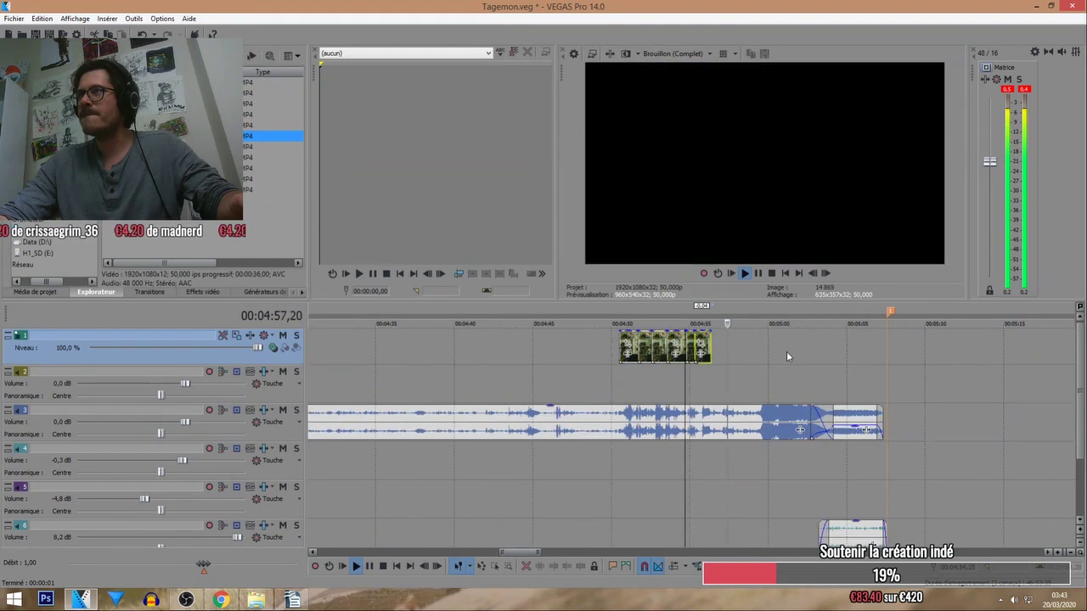
Mark a time range over the first short clip just after 4:50 and loop it with Q.
click(621, 307)
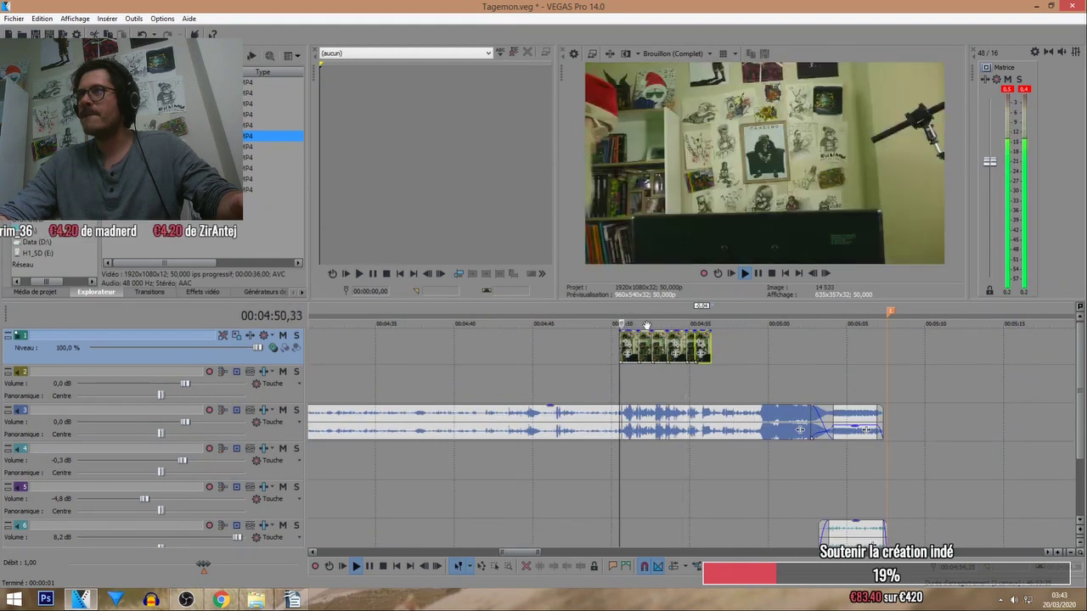
scroll(680, 339, up, 3)
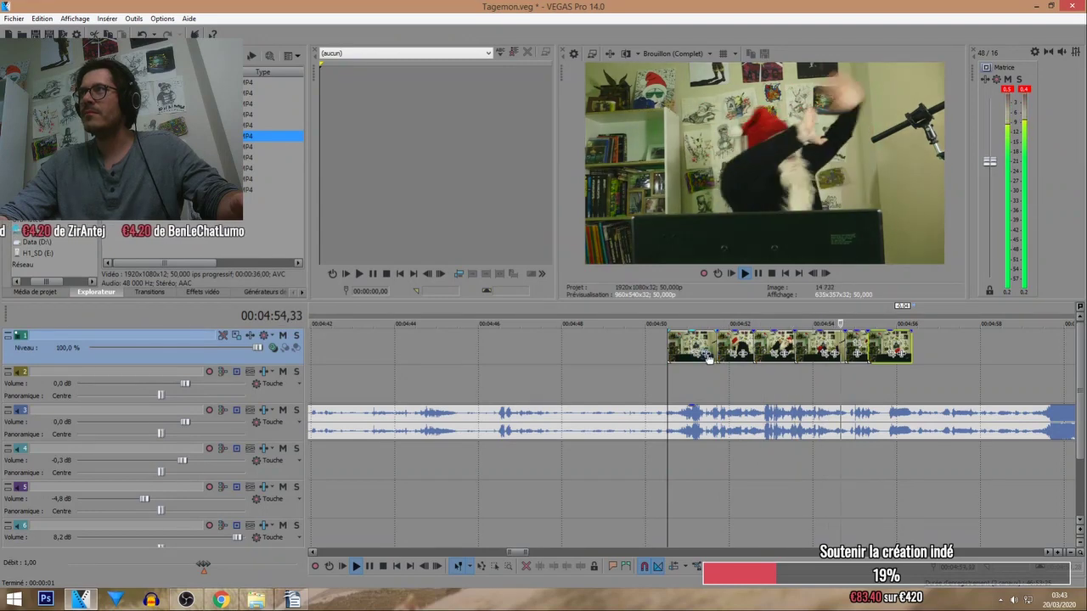
click(669, 308)
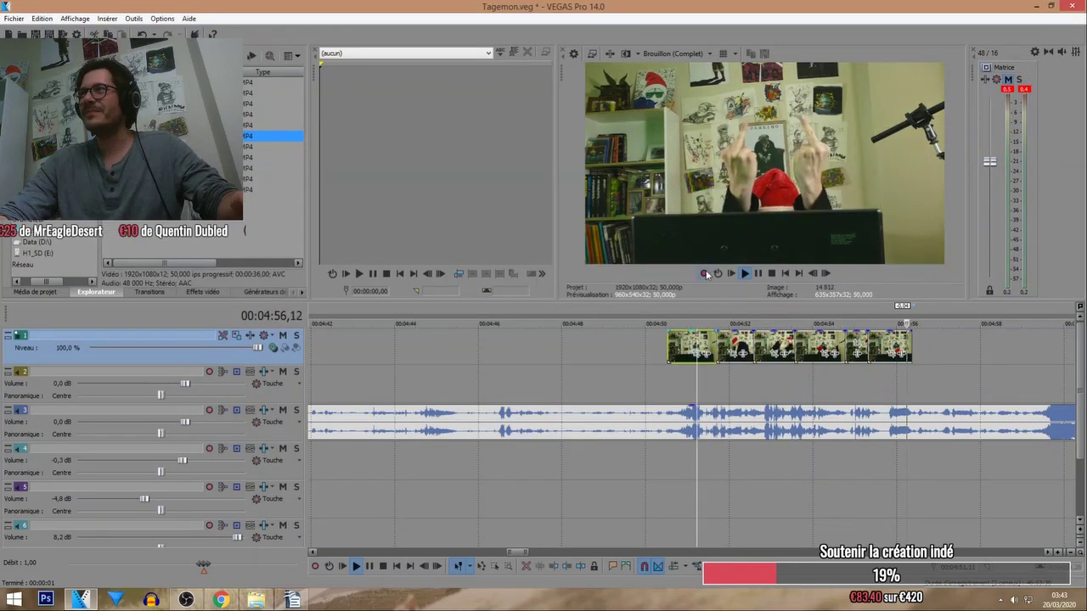
double_click(715, 308)
scroll(710, 333, down, 8)
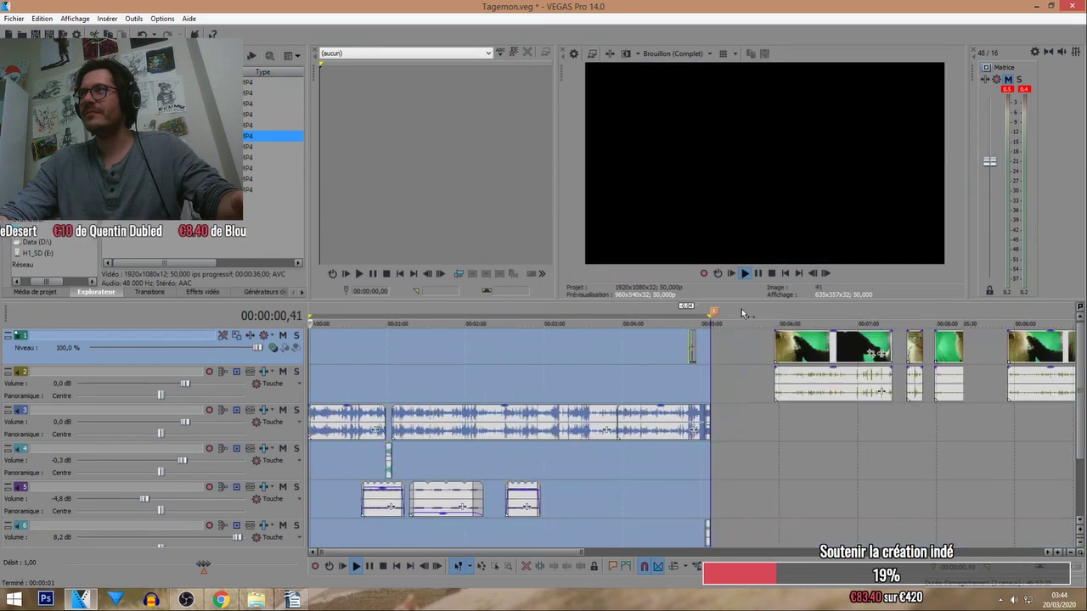
click(680, 321)
scroll(717, 320, up, 10)
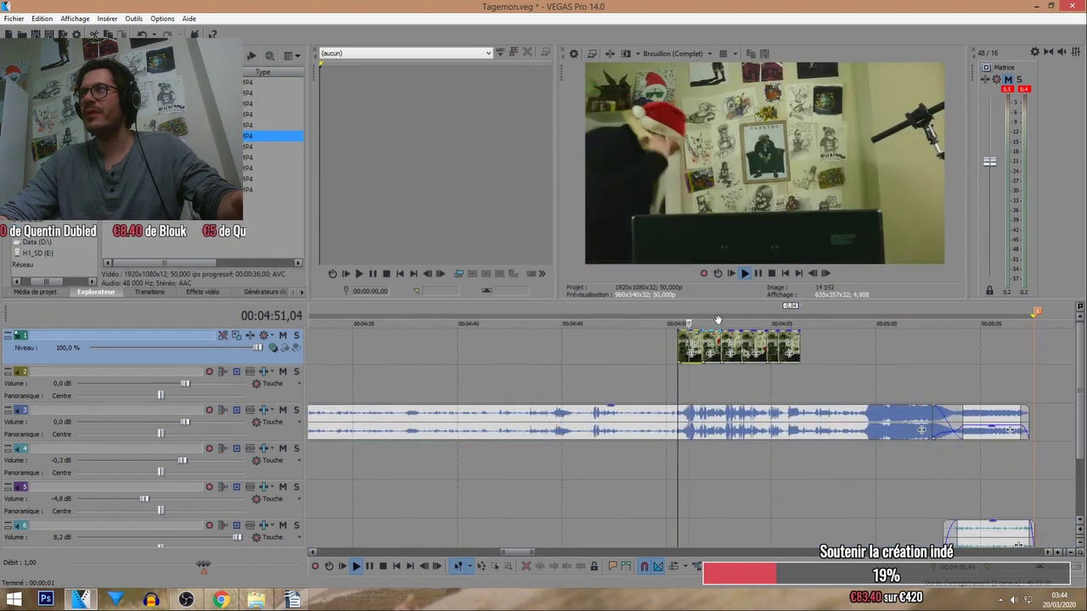
scroll(718, 320, up, 3)
drag(702, 309, 653, 309)
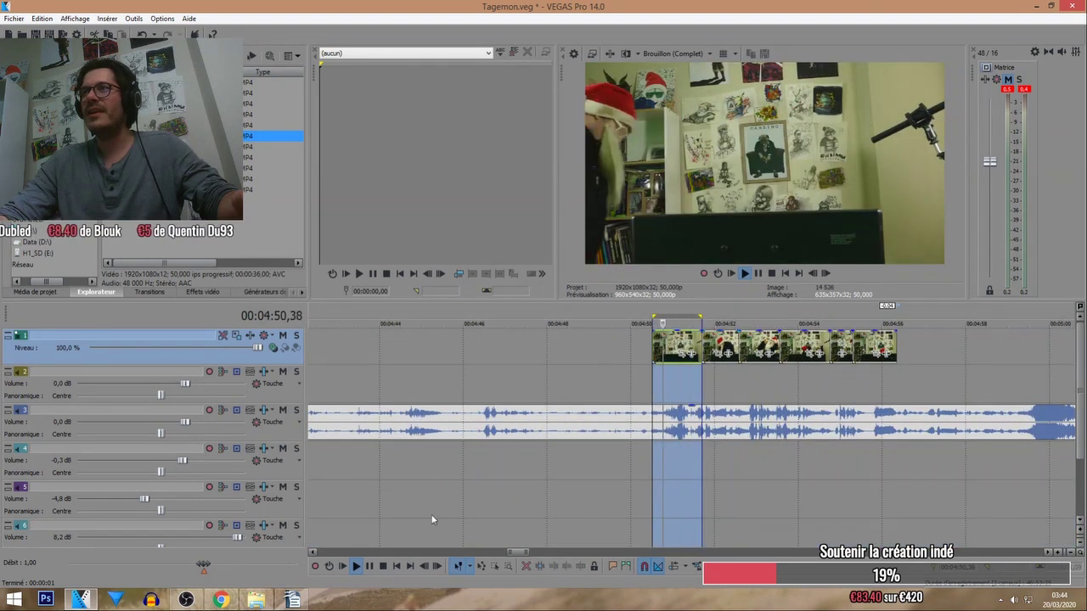
key(q)
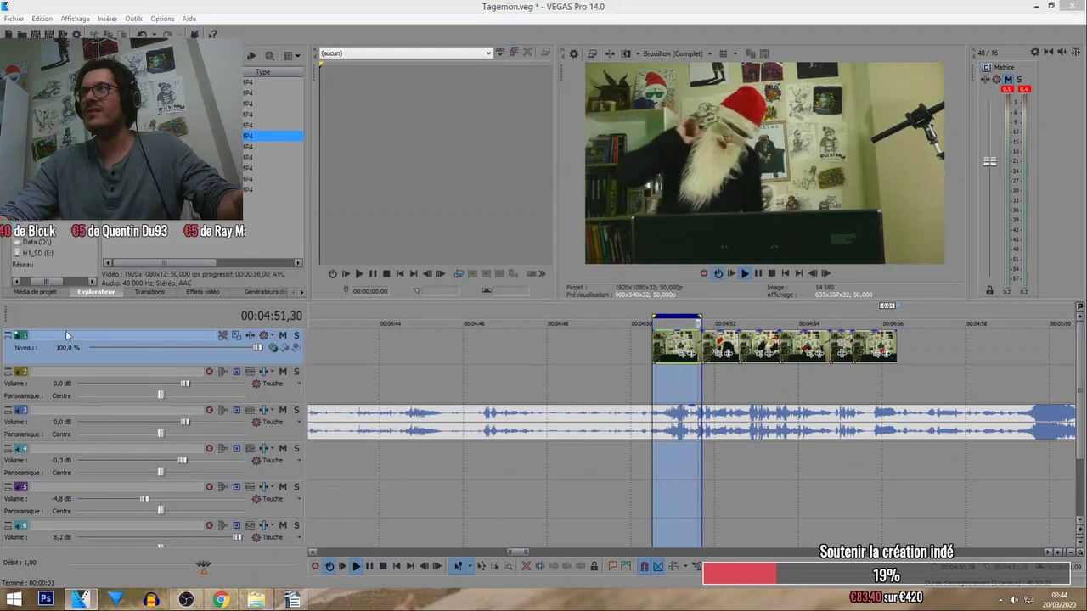
Open Pan/Crop for the first short clip and restore its crop to full frame.
click(693, 336)
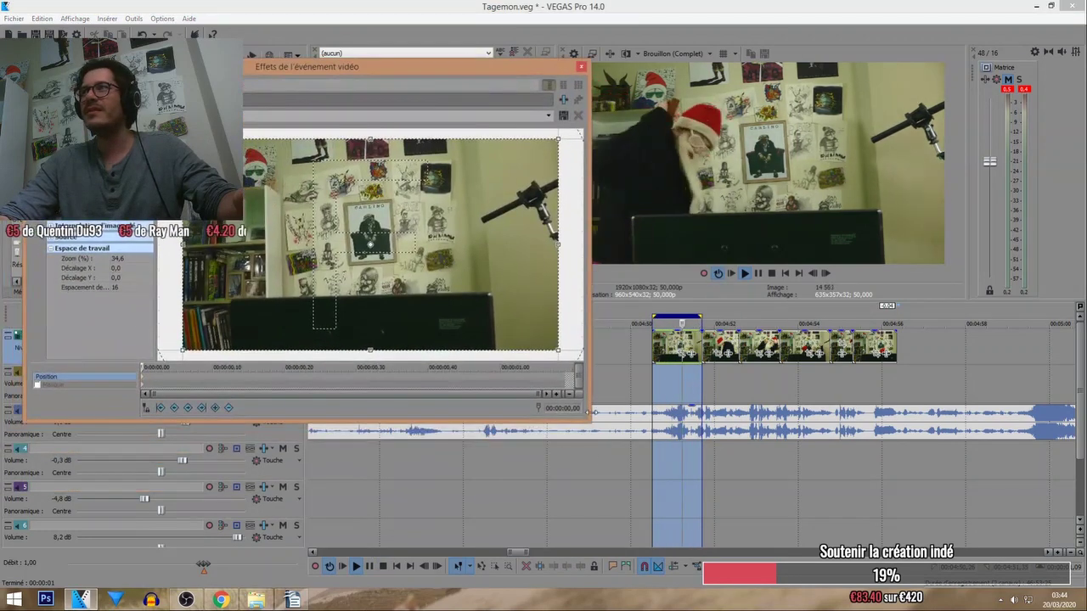
drag(585, 414, 504, 443)
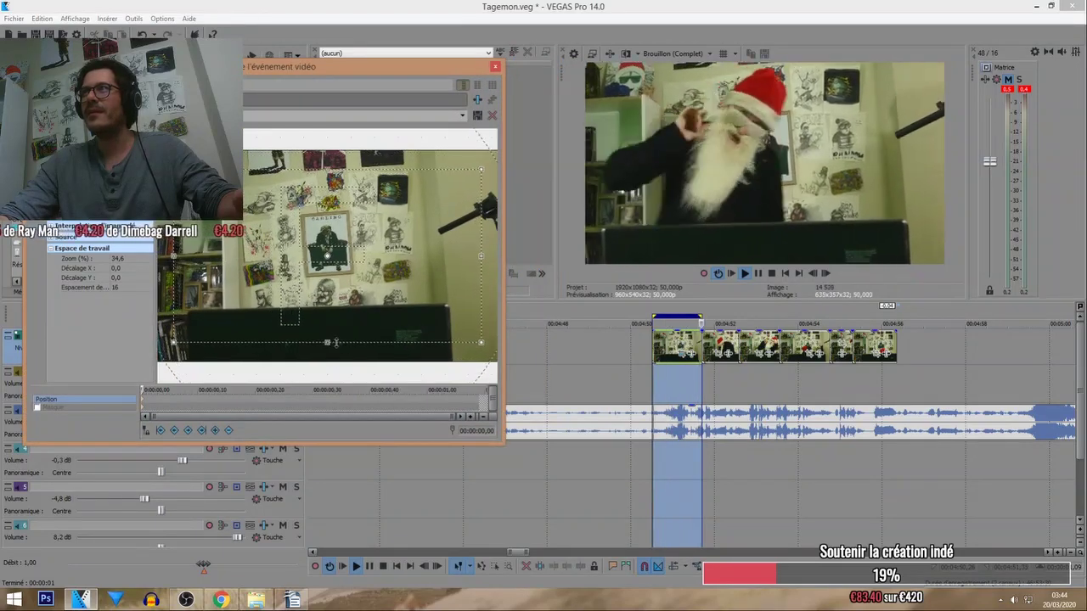
right_click(420, 304)
click(441, 313)
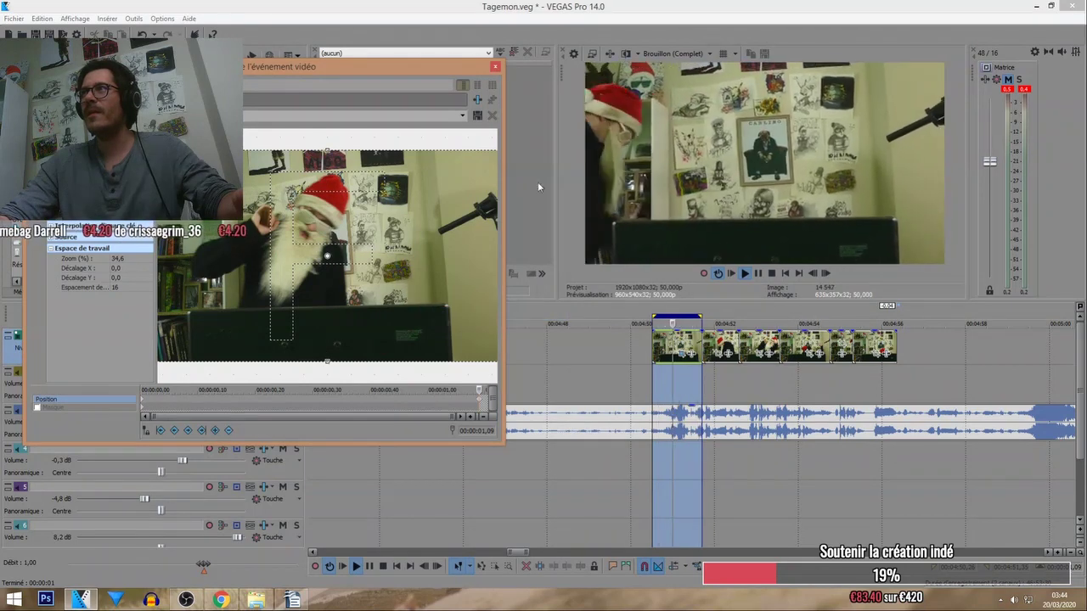
drag(319, 76, 340, 63)
scroll(205, 374, down, 2)
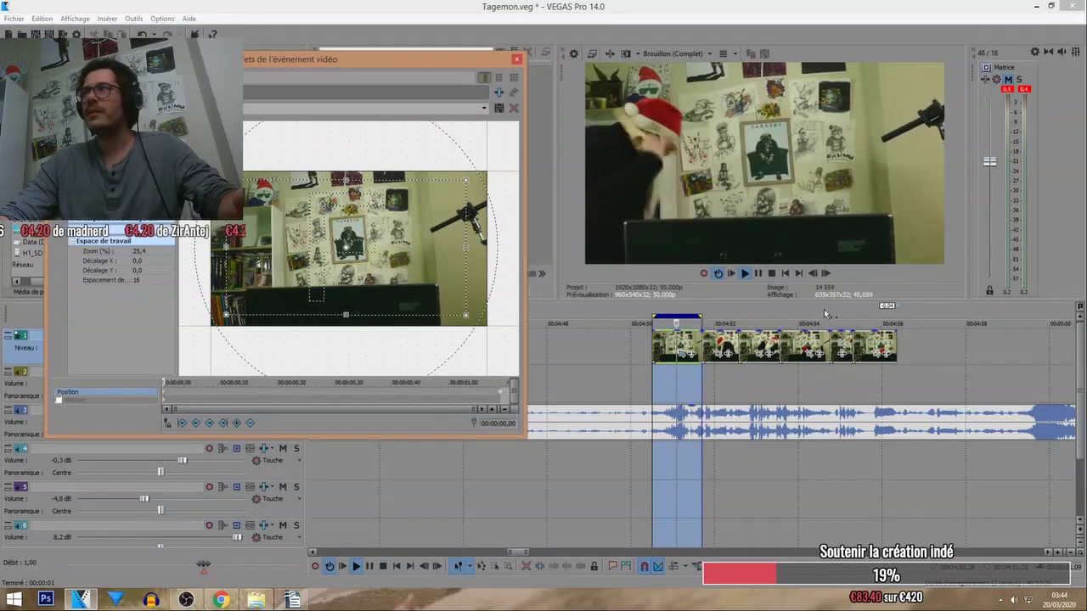
Loop the second clip and shrink its crop box to zoom in tighter.
double_click(722, 348)
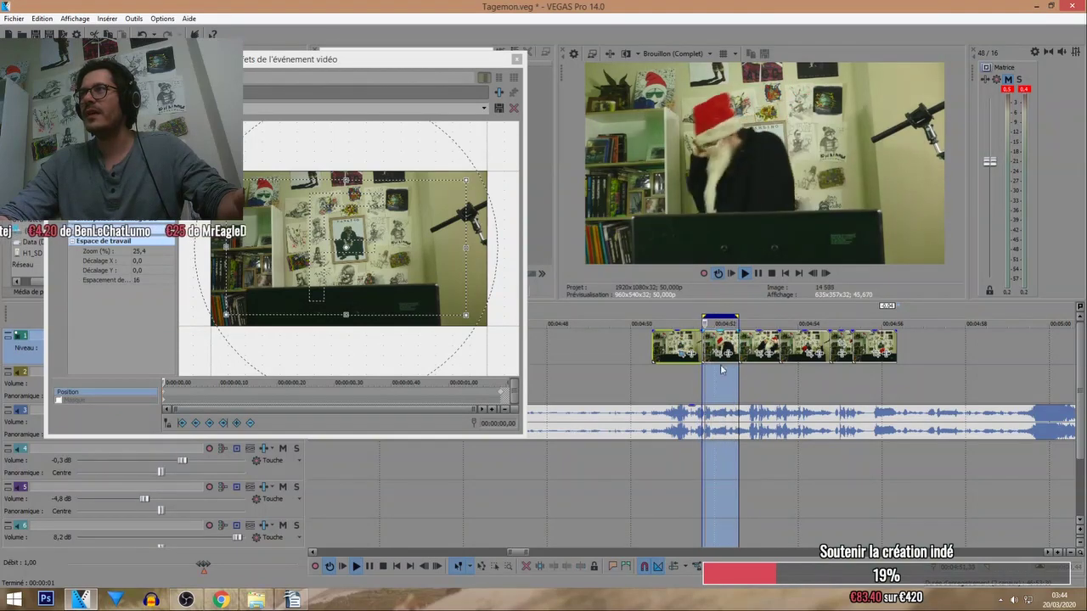
click(721, 352)
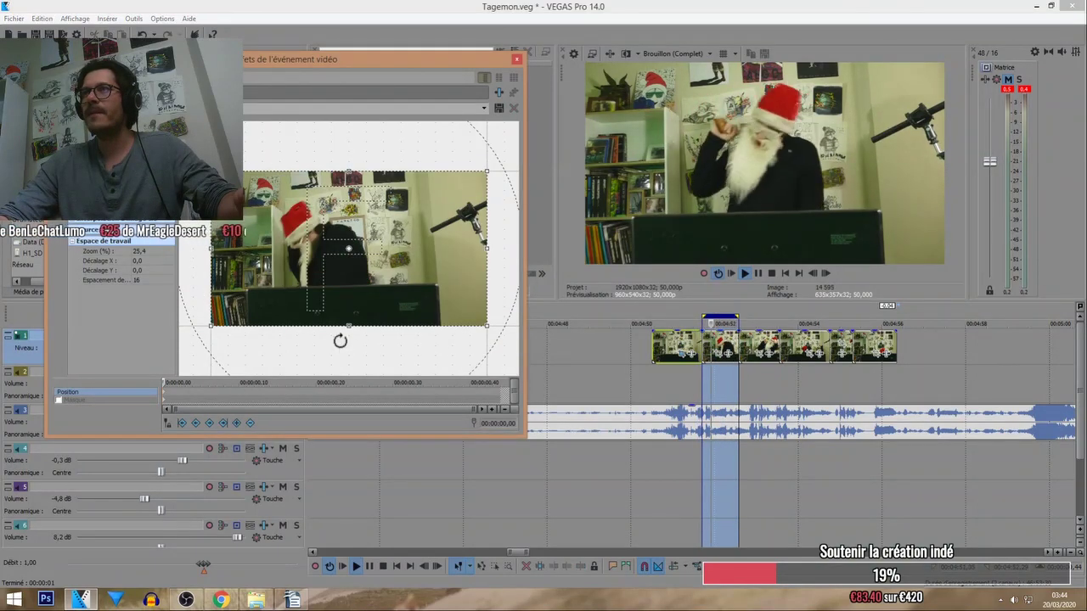
drag(352, 330, 354, 312)
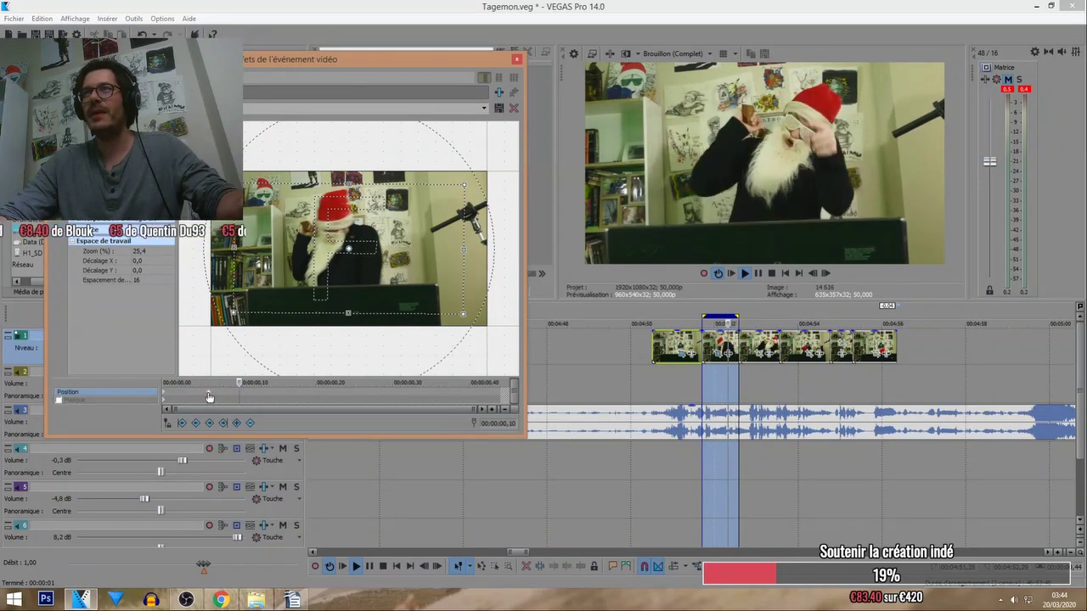
Loop the third clip and restore its crop to full frame at its first frame.
double_click(759, 362)
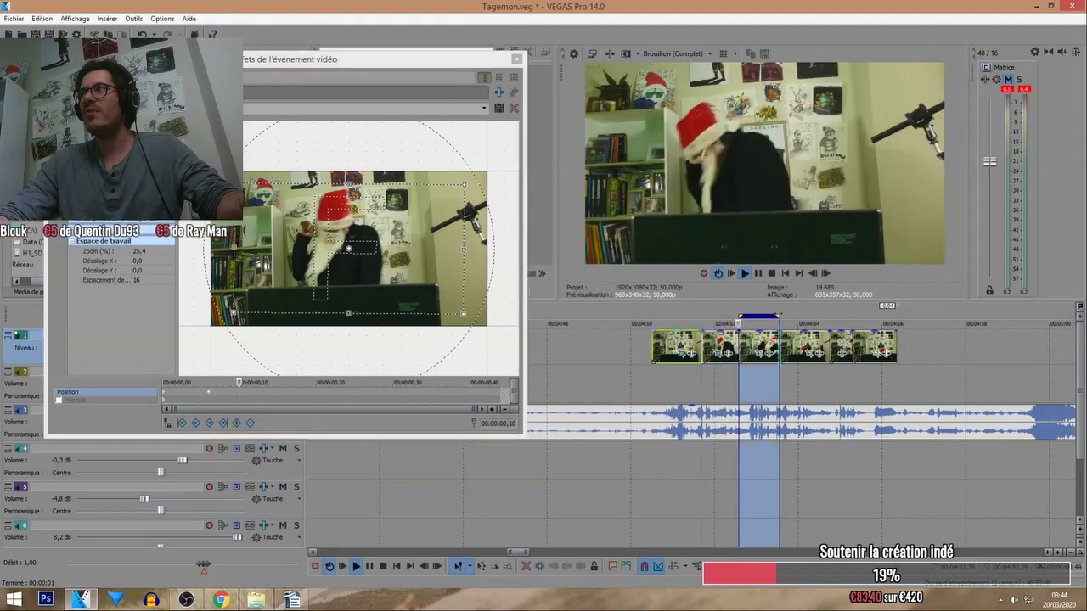
click(768, 353)
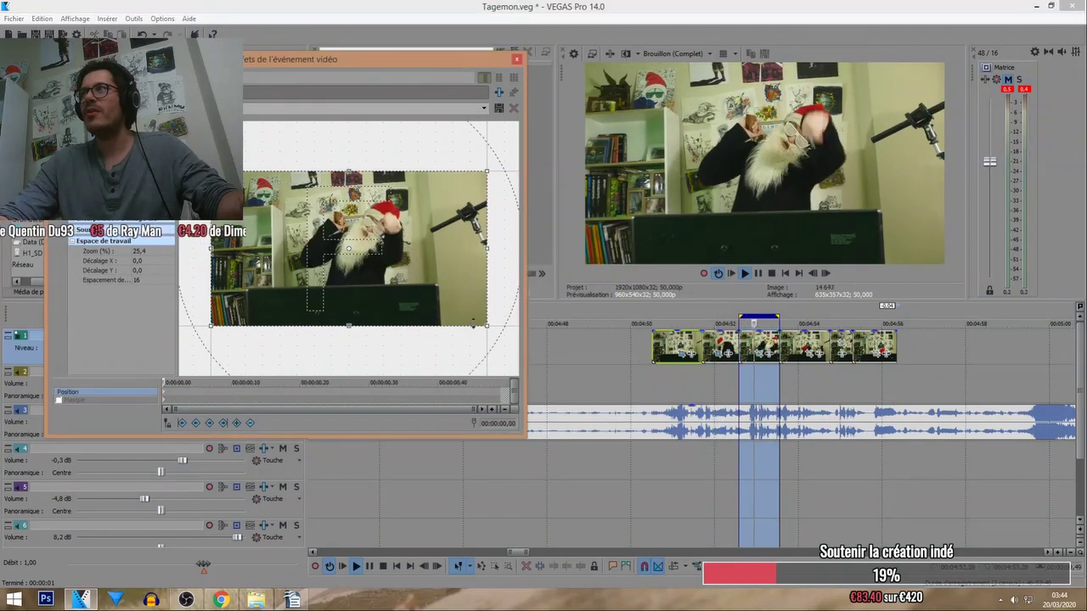
click(206, 387)
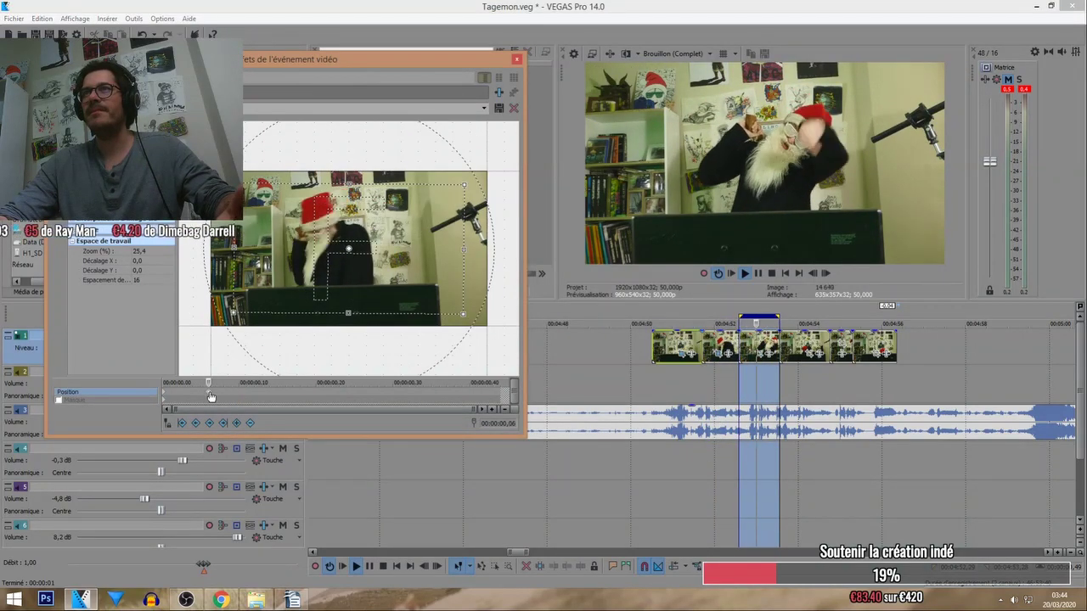
click(760, 357)
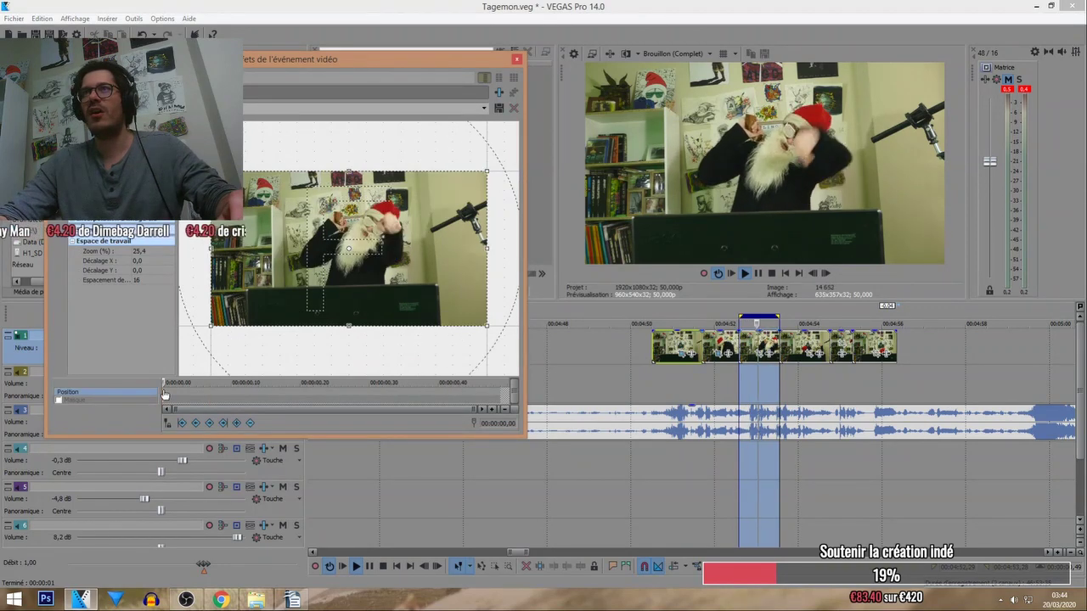
right_click(330, 274)
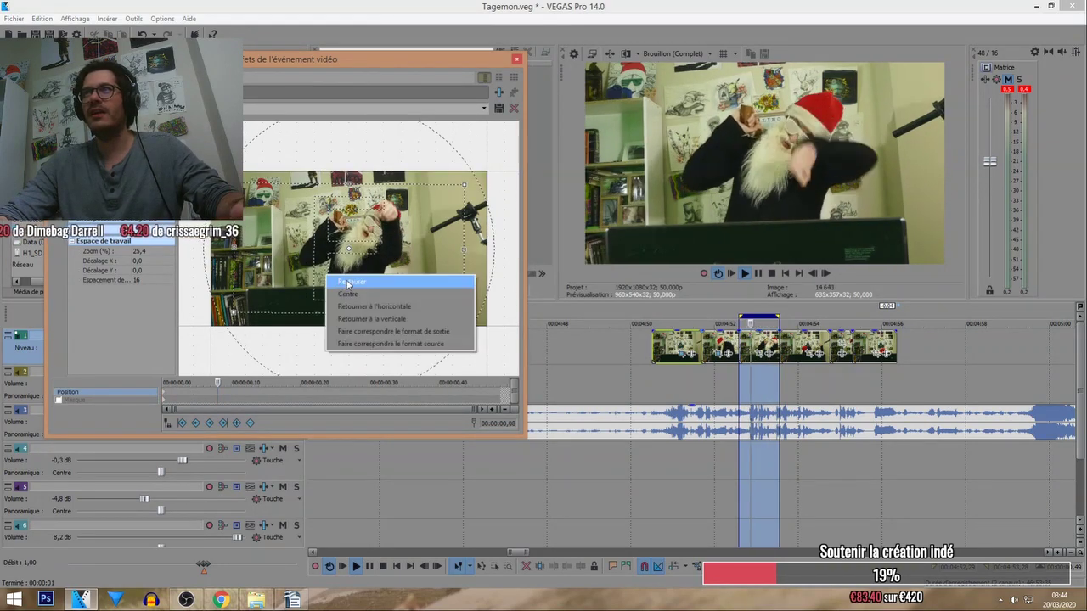
click(348, 283)
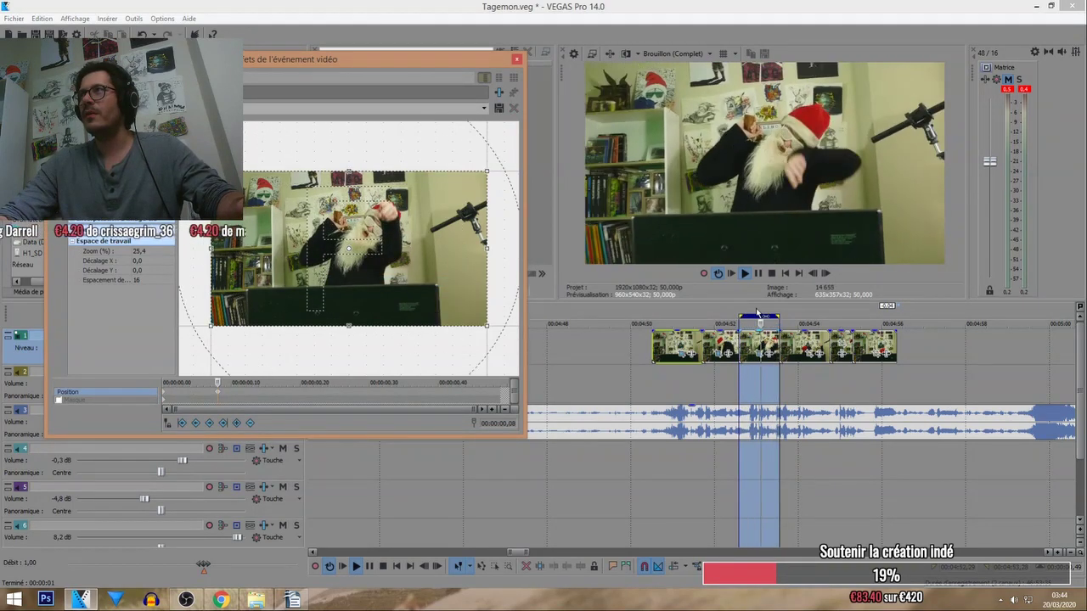
double_click(805, 346)
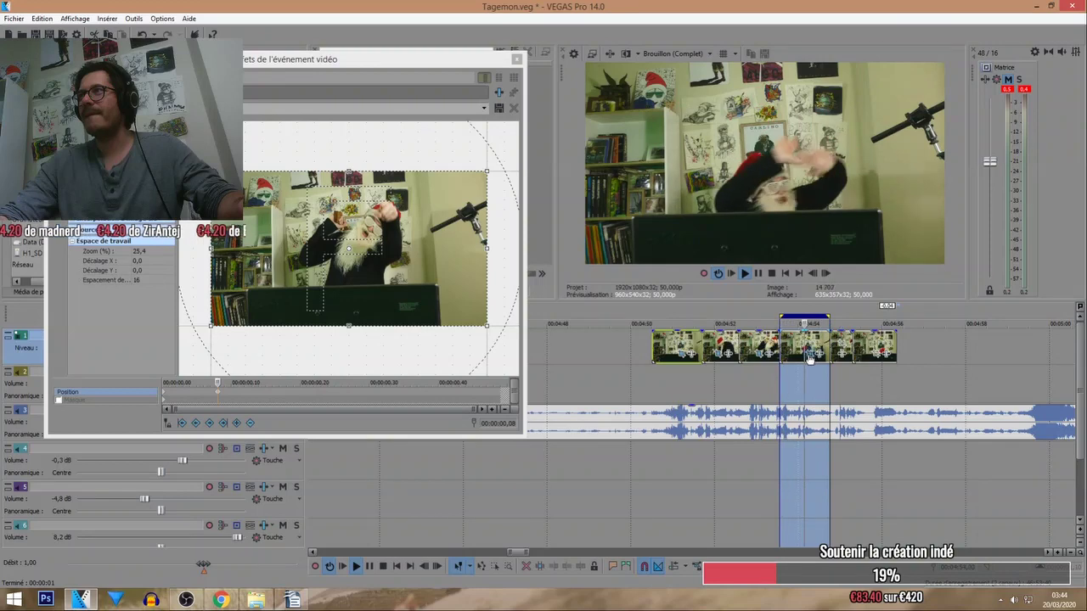
Restore the fourth clip's Pan/Crop framing to full frame.
click(809, 355)
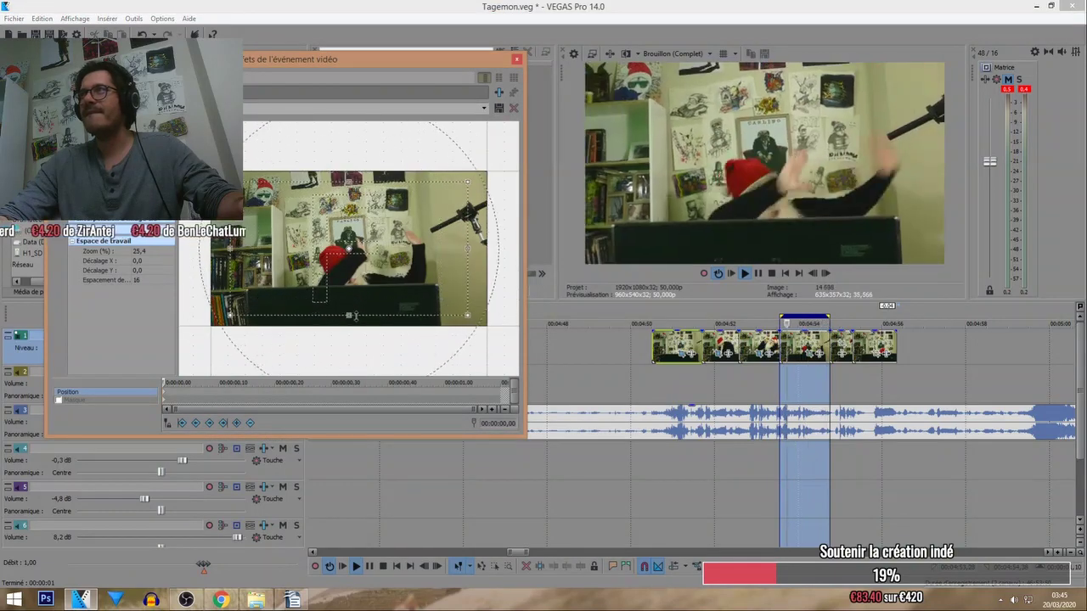
right_click(381, 292)
click(390, 302)
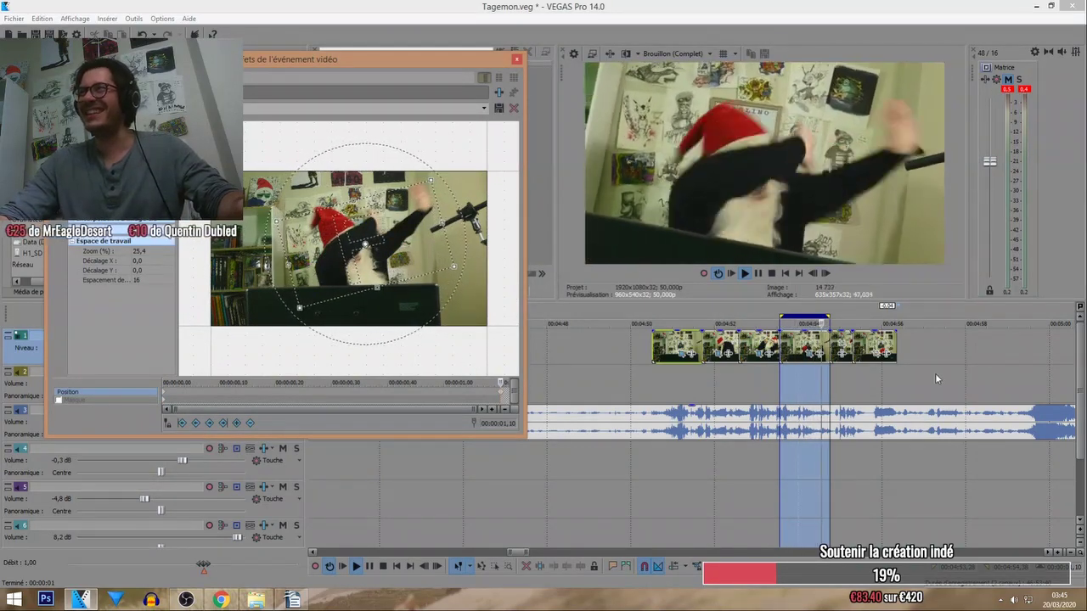
Give the looped fifth clip a rotated, zoomed-in crop, undoing a full-frame reset at 0,03.
drag(830, 317, 848, 316)
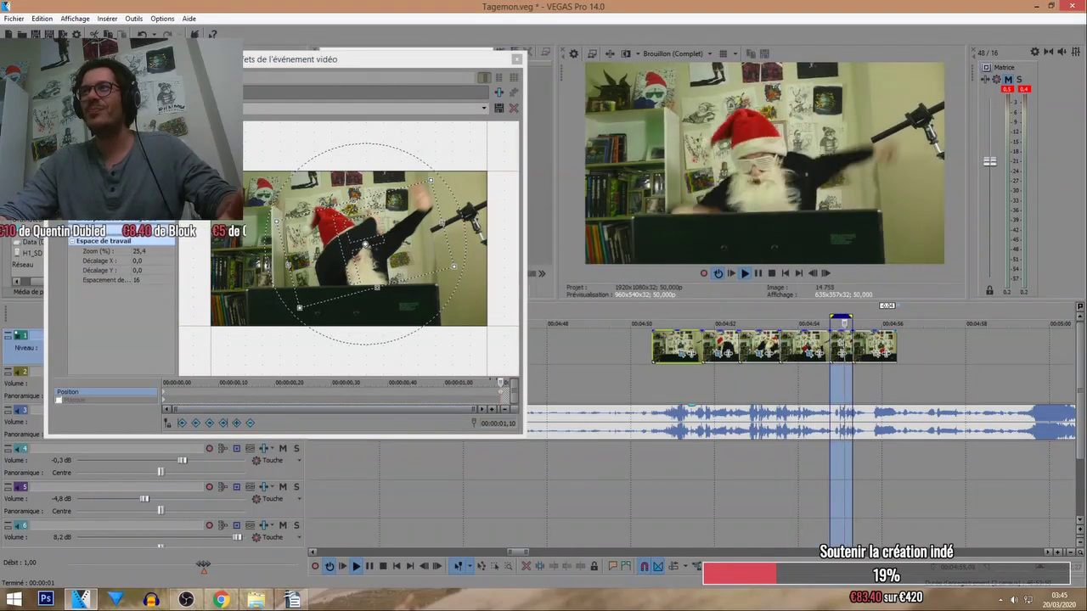
click(844, 347)
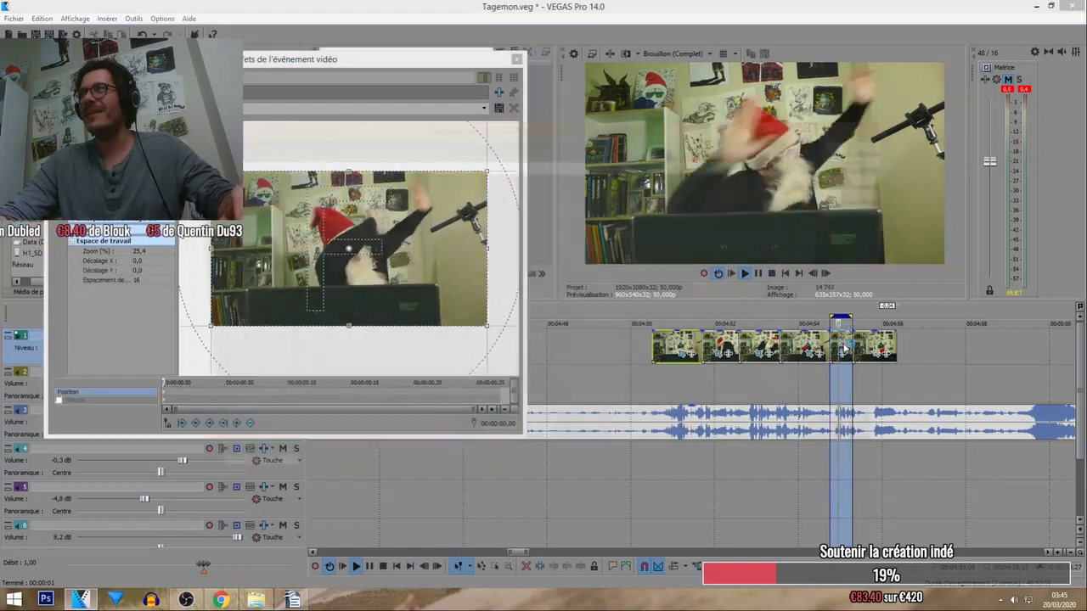
click(845, 350)
click(878, 144)
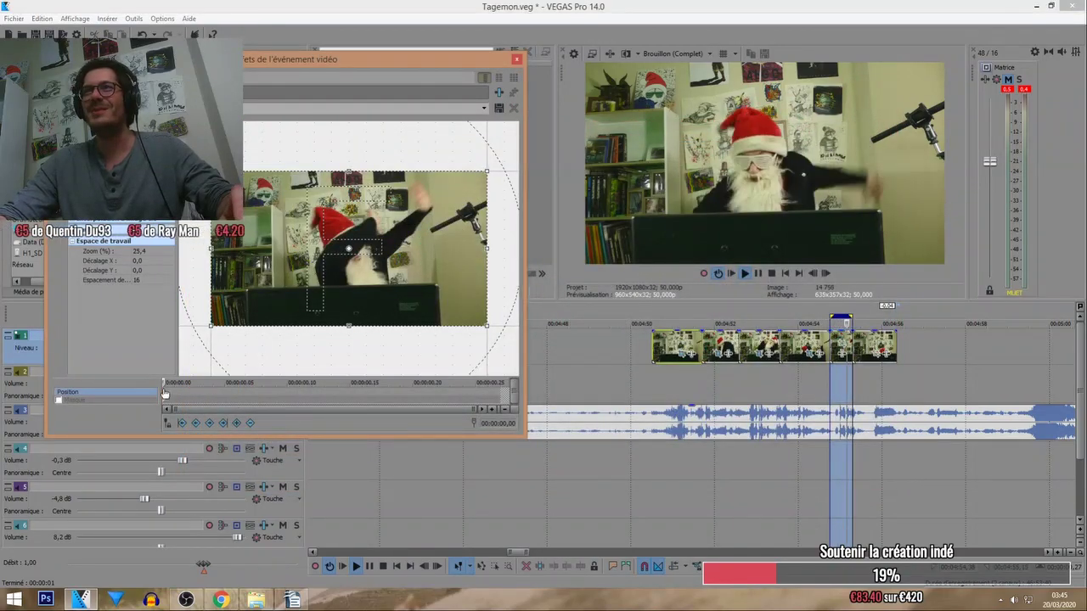
click(195, 392)
click(195, 393)
right_click(352, 258)
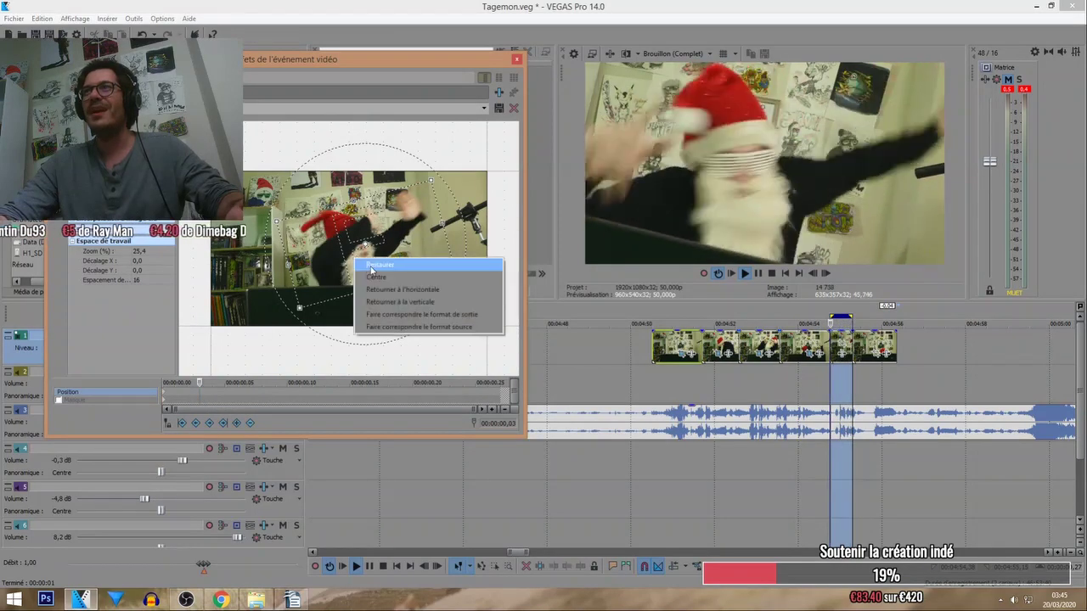
click(374, 265)
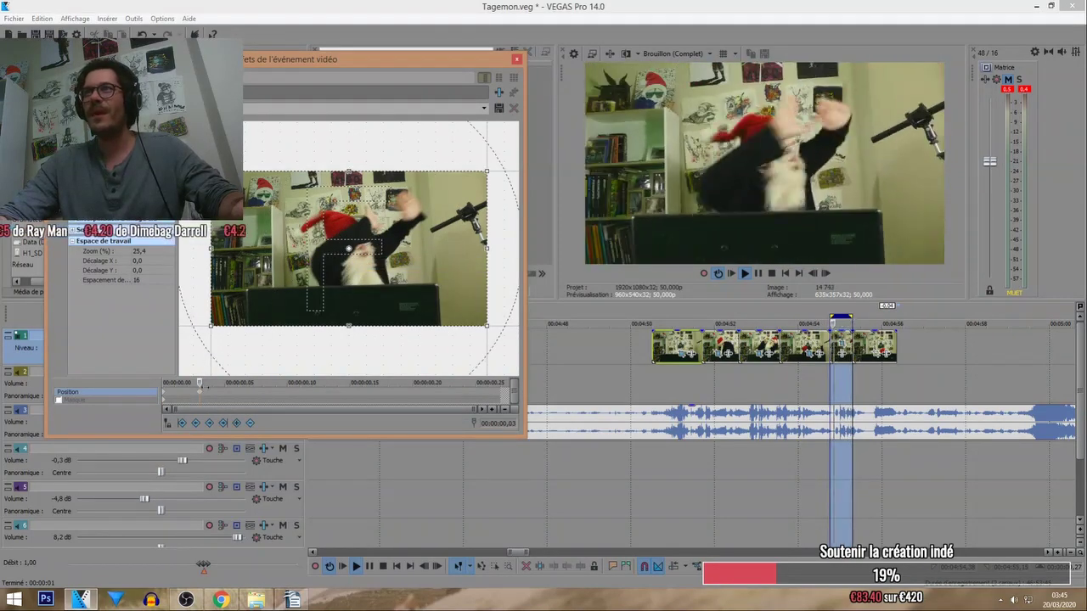
key(ctrl+z)
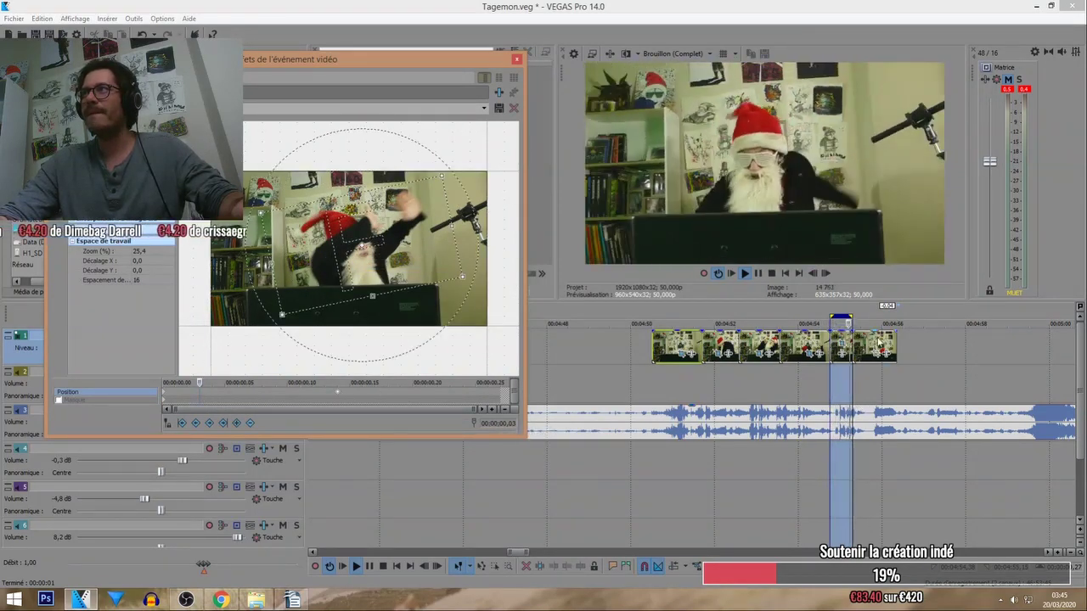
double_click(864, 346)
drag(875, 315, 897, 316)
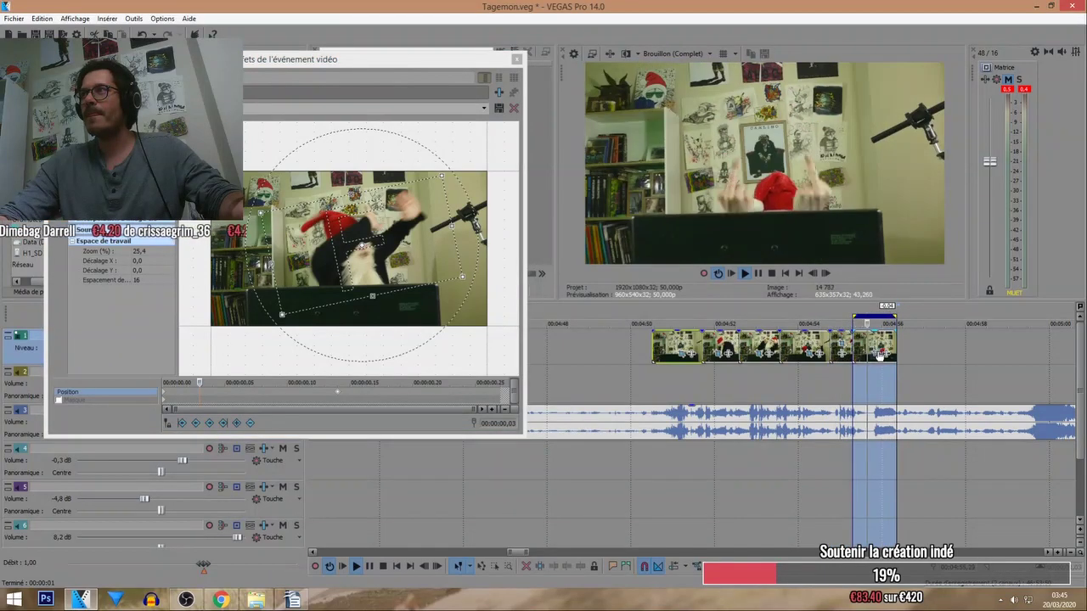
At 00:00:00,16 in the last clip, zoom the crop in and tilt it slightly, then close Pan/Crop.
click(873, 354)
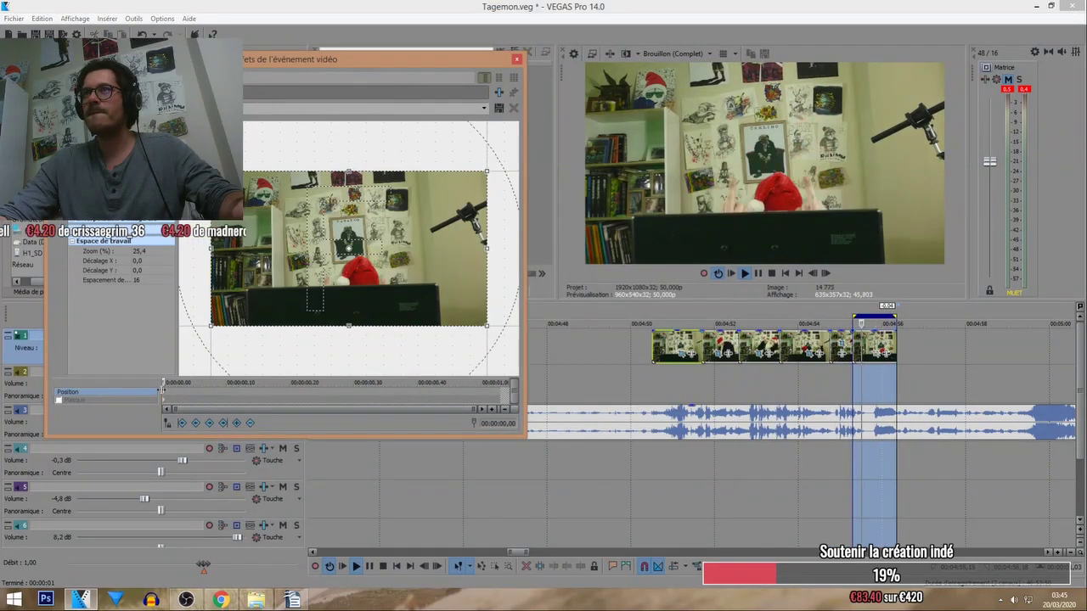
click(261, 398)
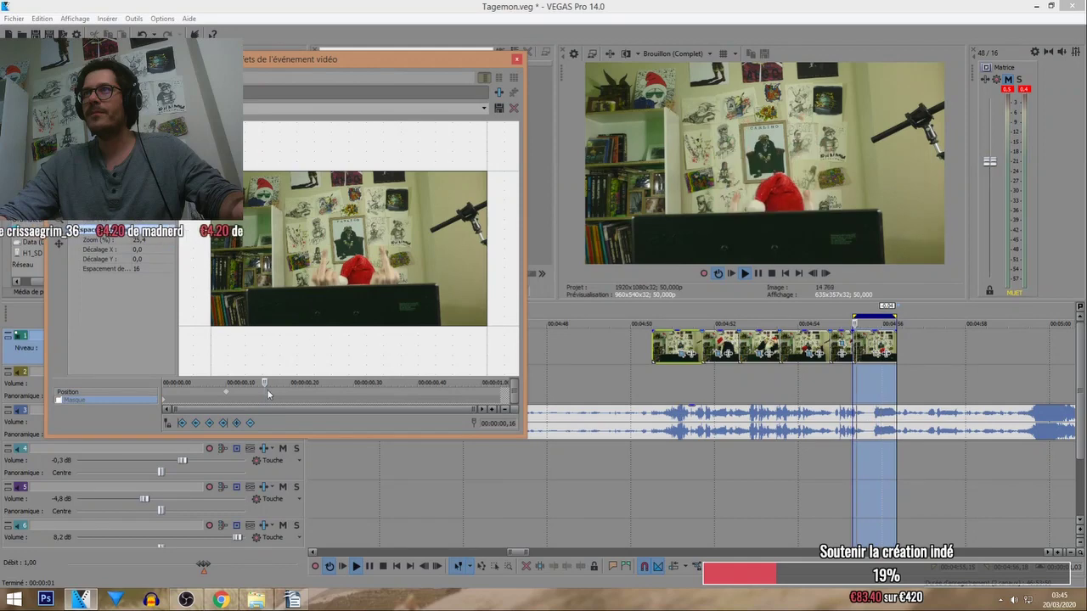
click(265, 389)
drag(487, 326, 452, 308)
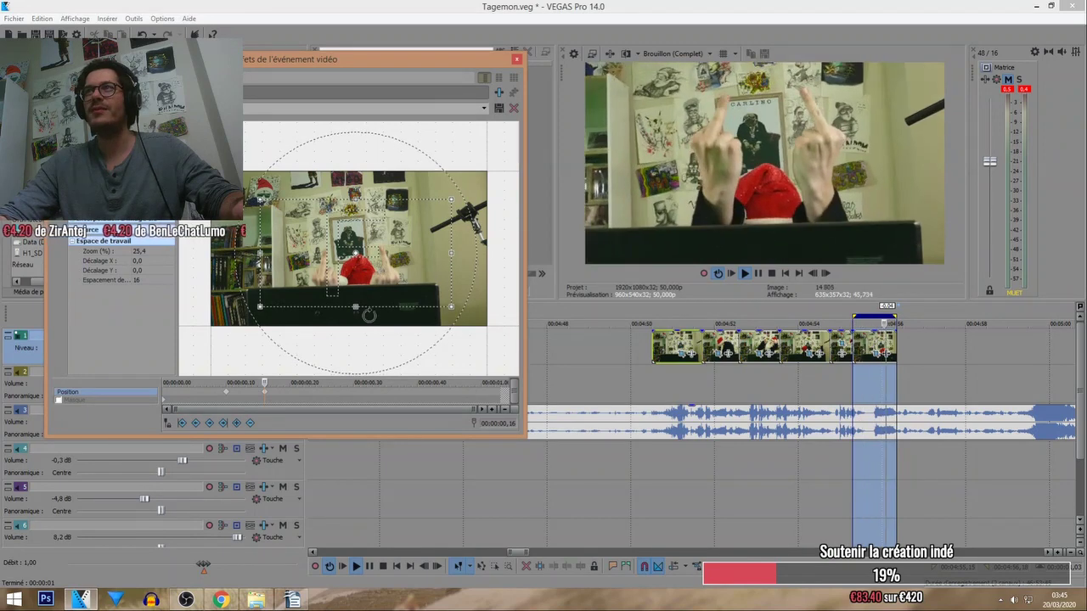
drag(369, 315, 363, 332)
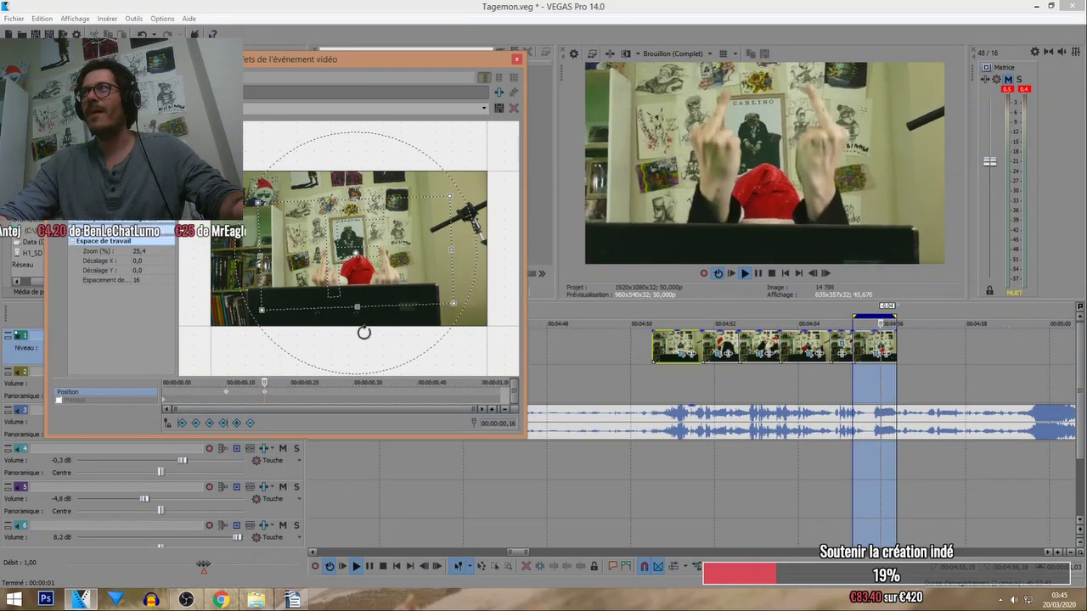
click(227, 397)
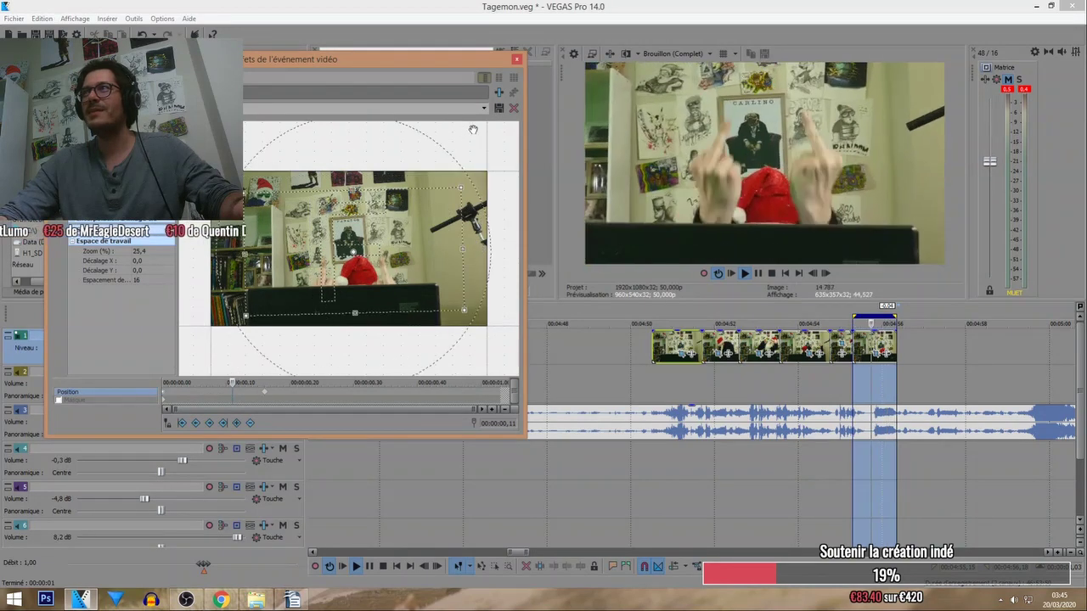
click(517, 59)
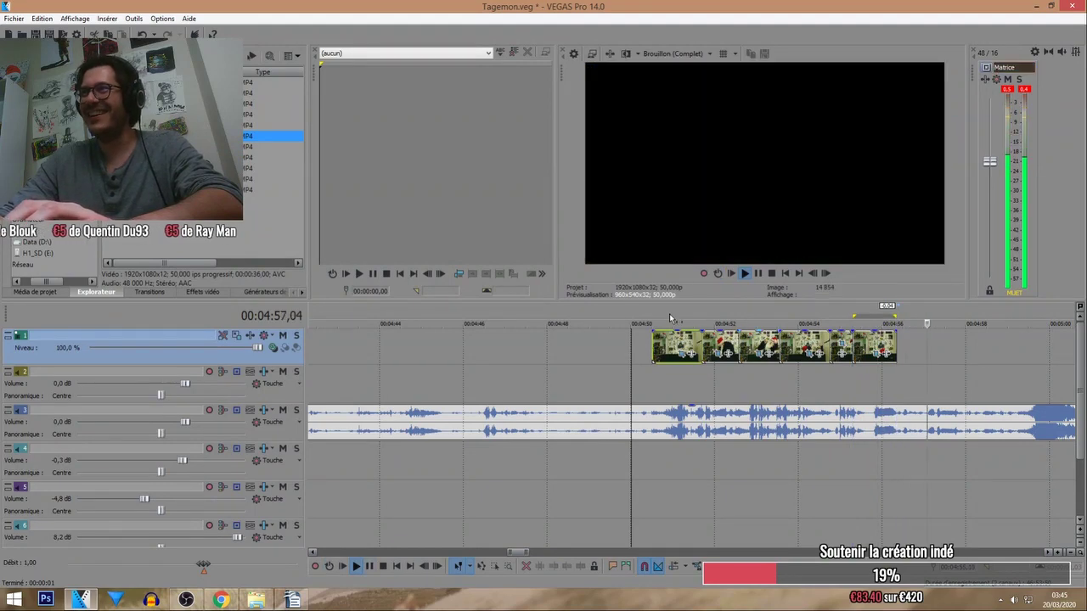
Open Pan/Crop for the clip near 4:53 and position playback within it.
scroll(670, 319, down, 3)
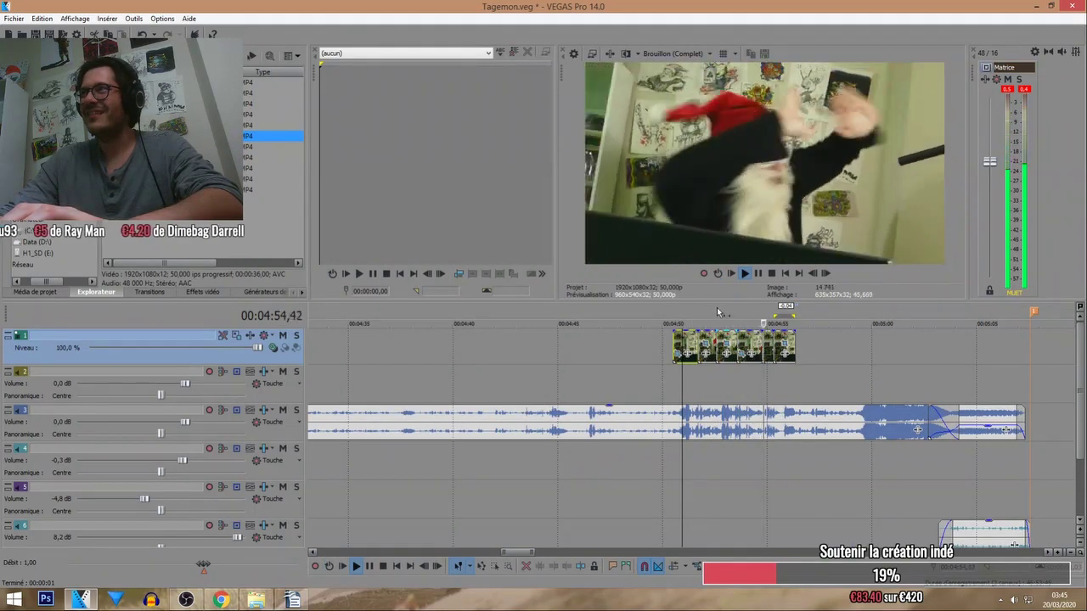
scroll(755, 327, up, 2)
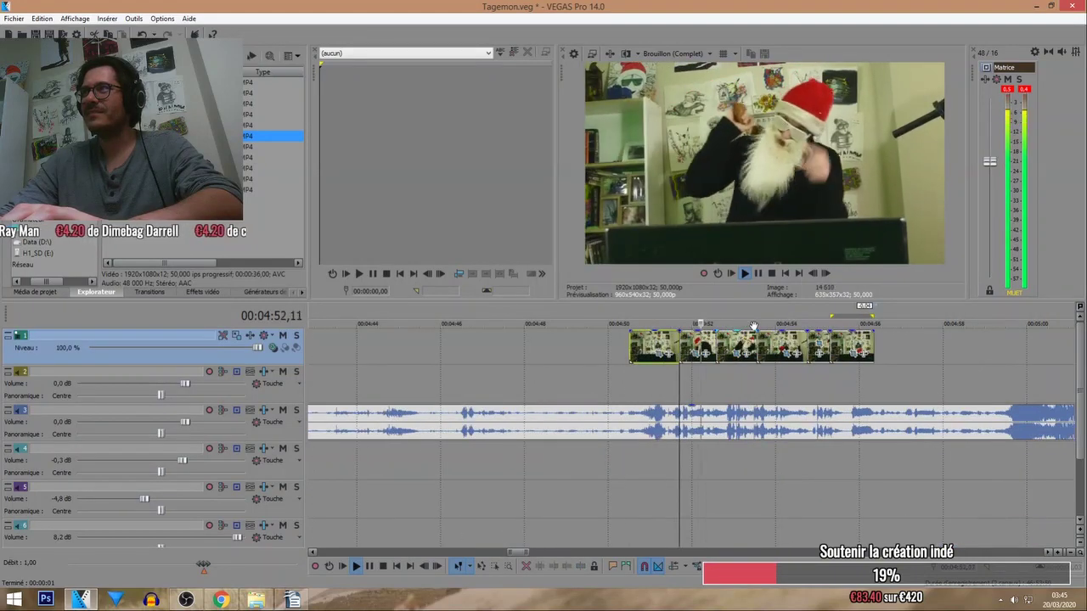
click(741, 348)
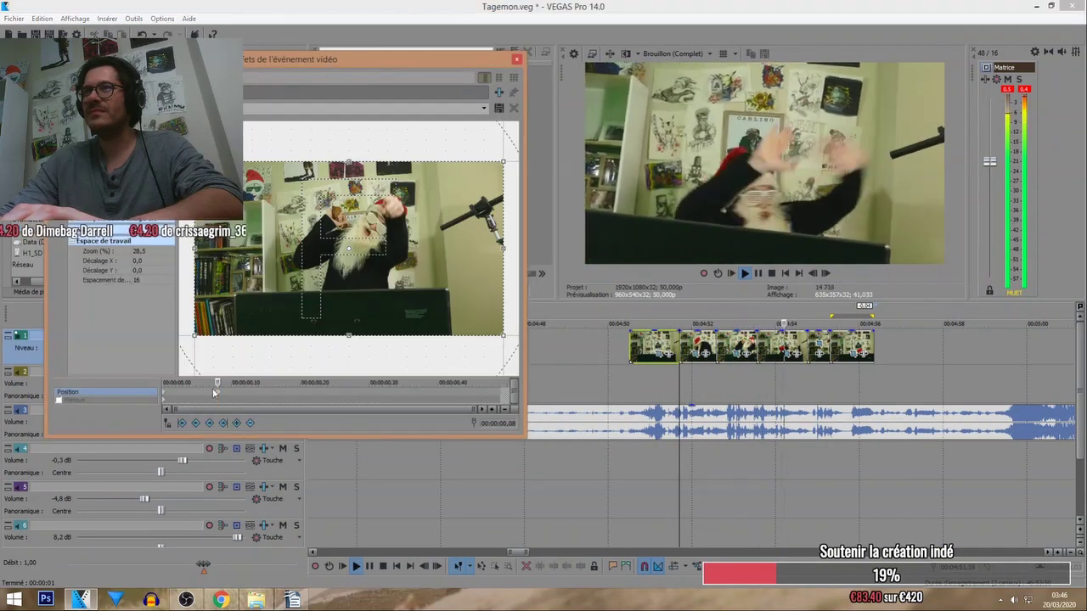
click(721, 311)
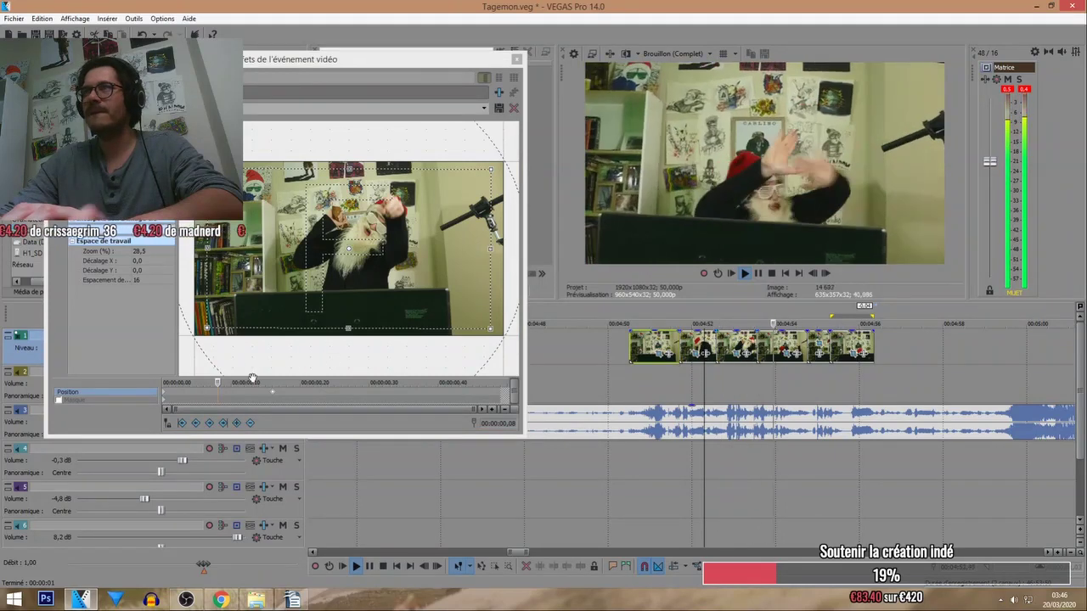
click(252, 378)
click(742, 312)
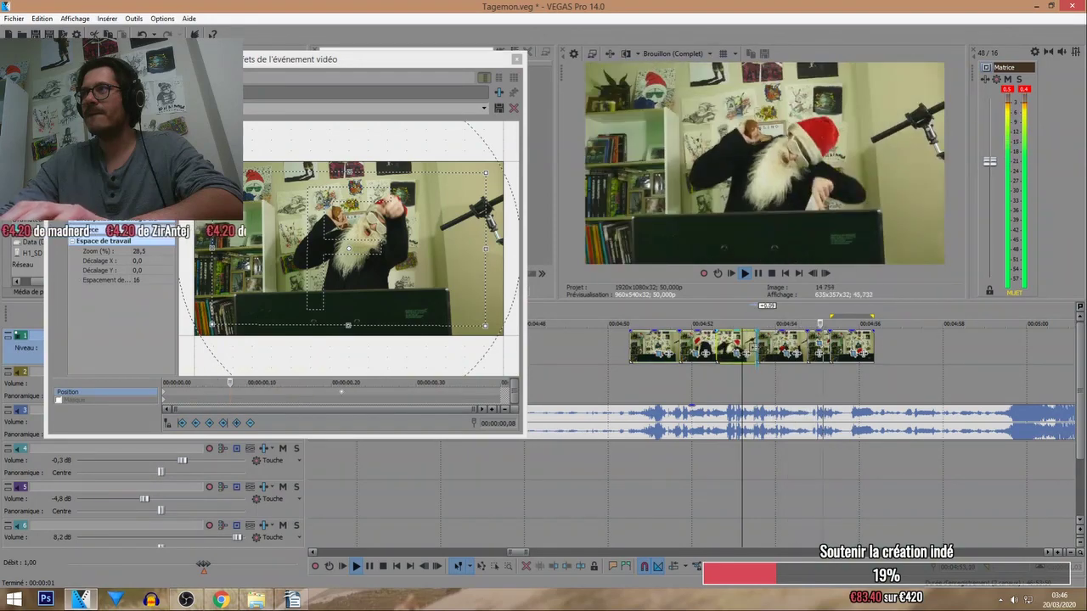
click(703, 316)
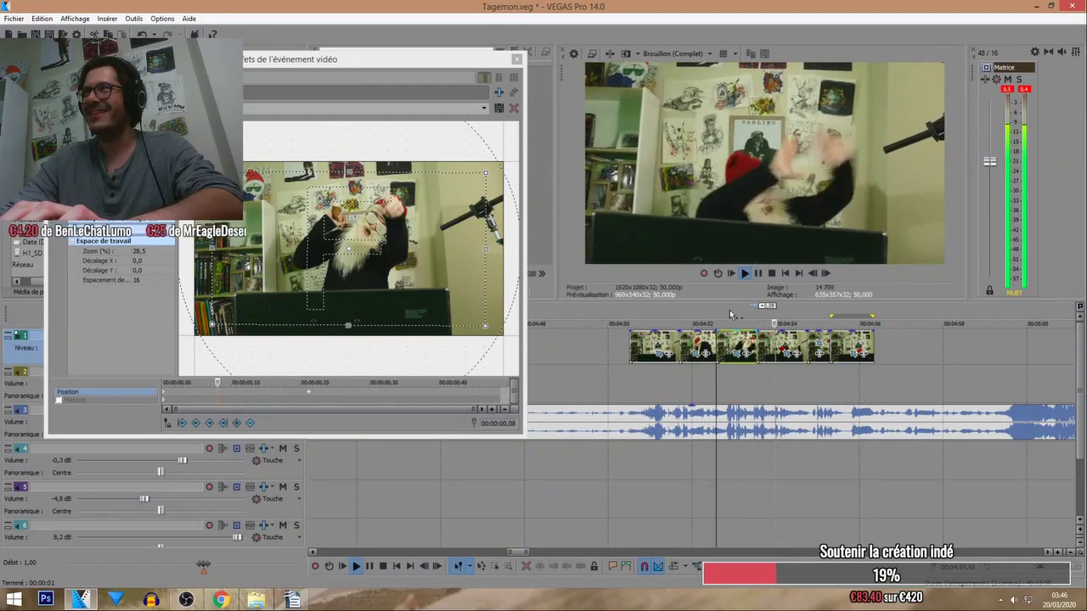
click(493, 391)
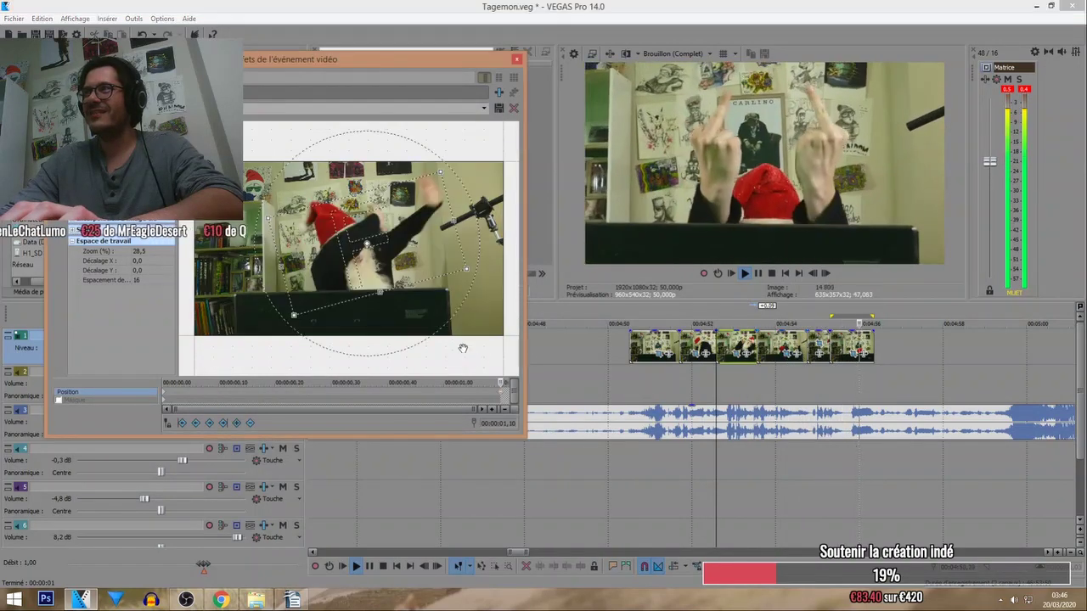
Rotate the clip's crop frame, previewing the rotation in playback.
mouse_move(383, 294)
mouse_down()
mouse_move(387, 323)
mouse_move(383, 285)
mouse_up()
click(731, 316)
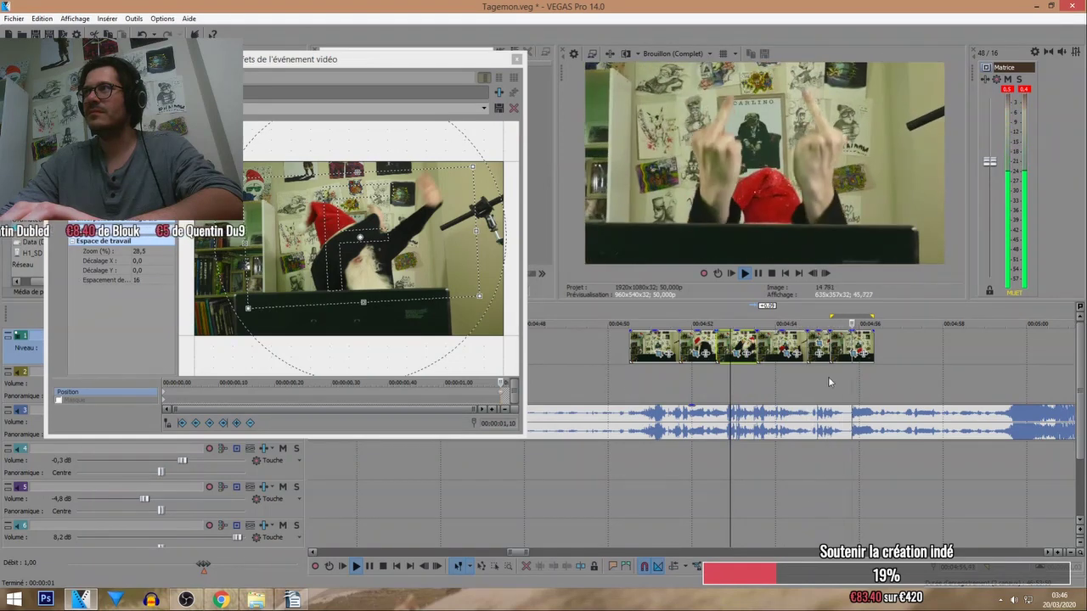
drag(276, 348, 294, 355)
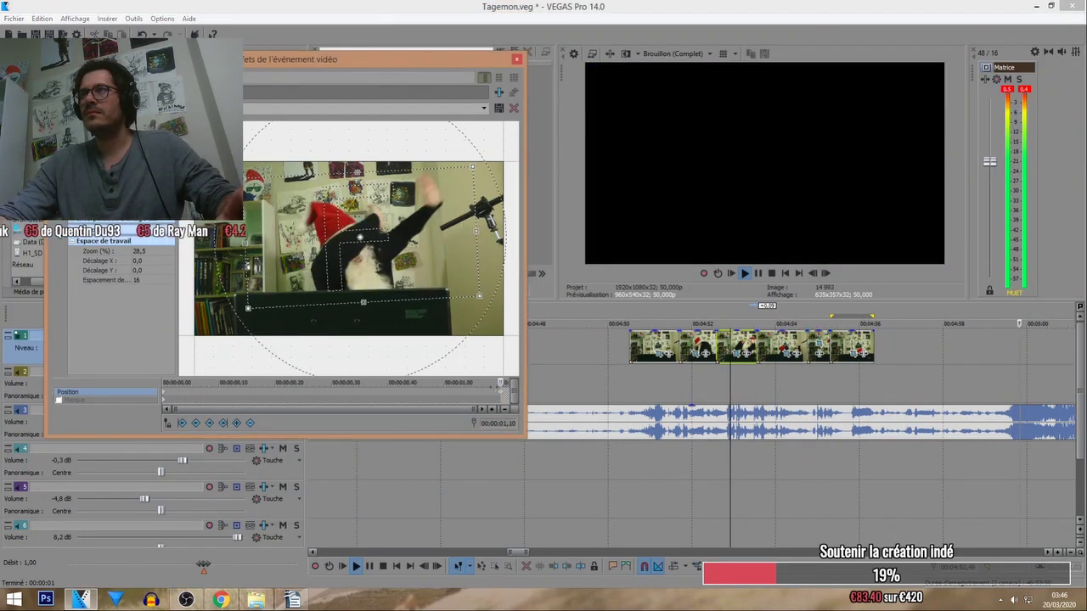
click(167, 393)
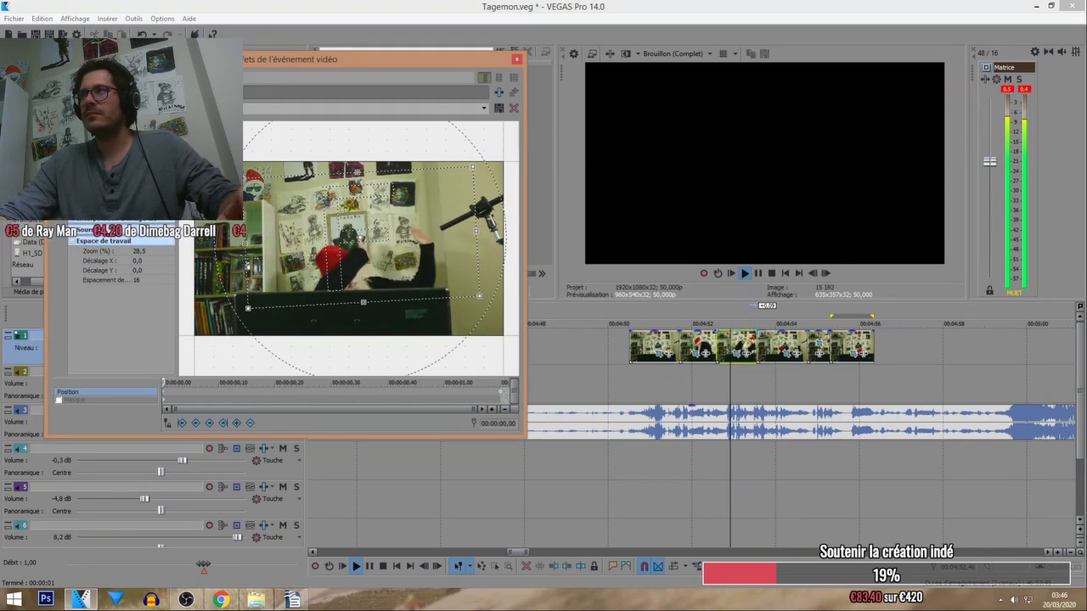
click(730, 317)
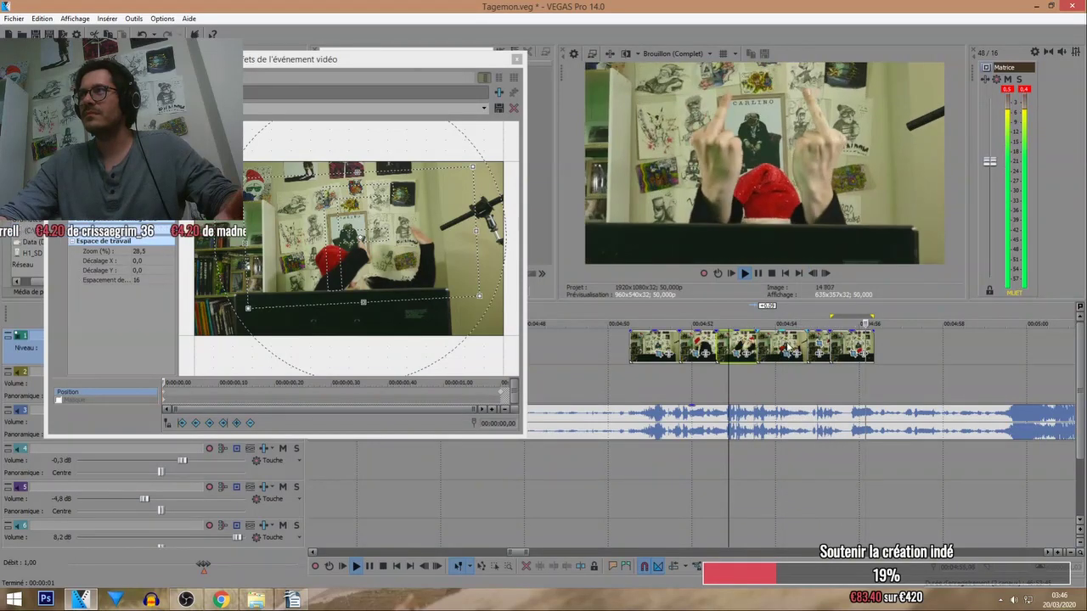
Undo the last Pan/Crop keyframe with Edition > Annuler and stop playback near 4:52.
click(516, 60)
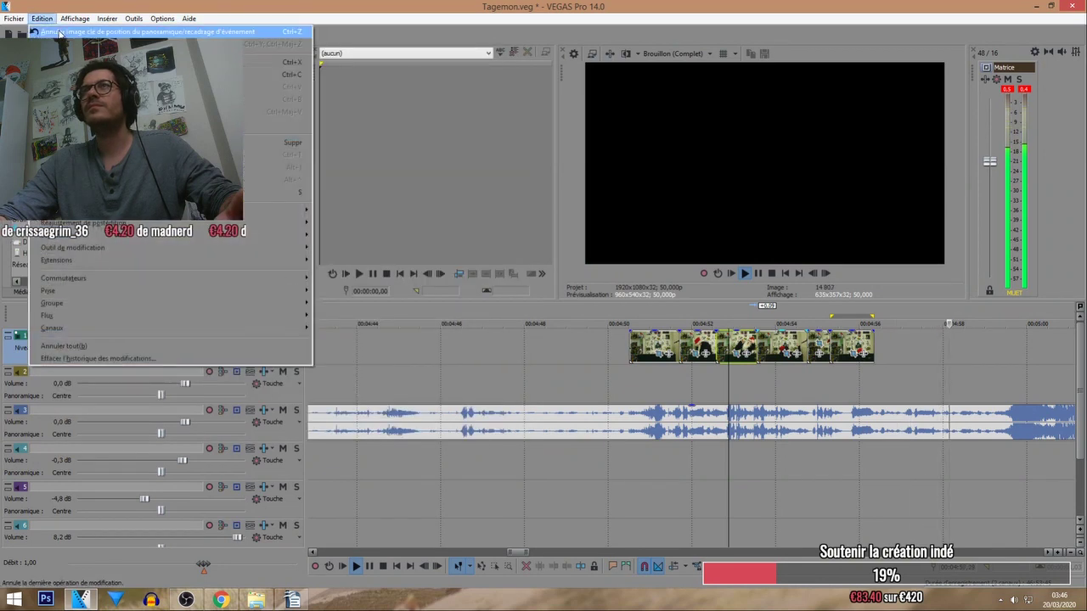
click(1008, 80)
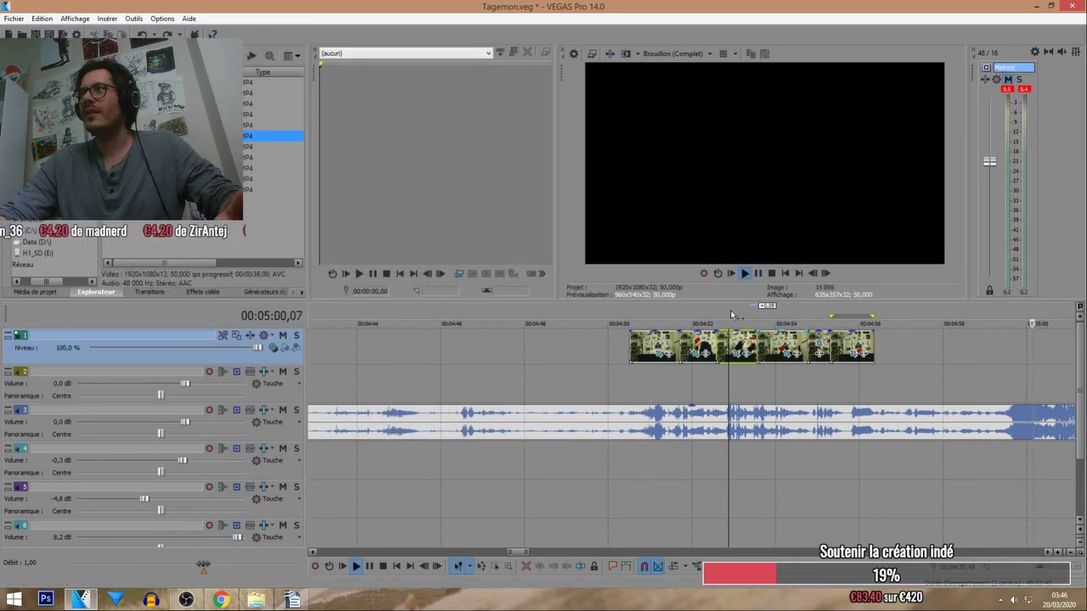
key(shift+Home)
scroll(571, 334, down, 5)
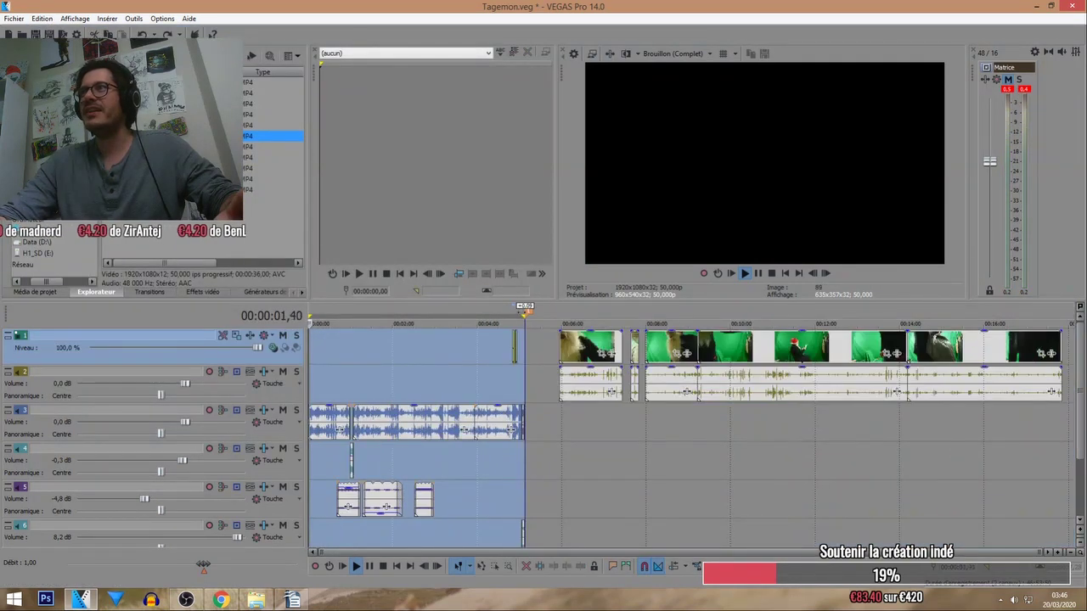
click(516, 314)
scroll(552, 359, up, 5)
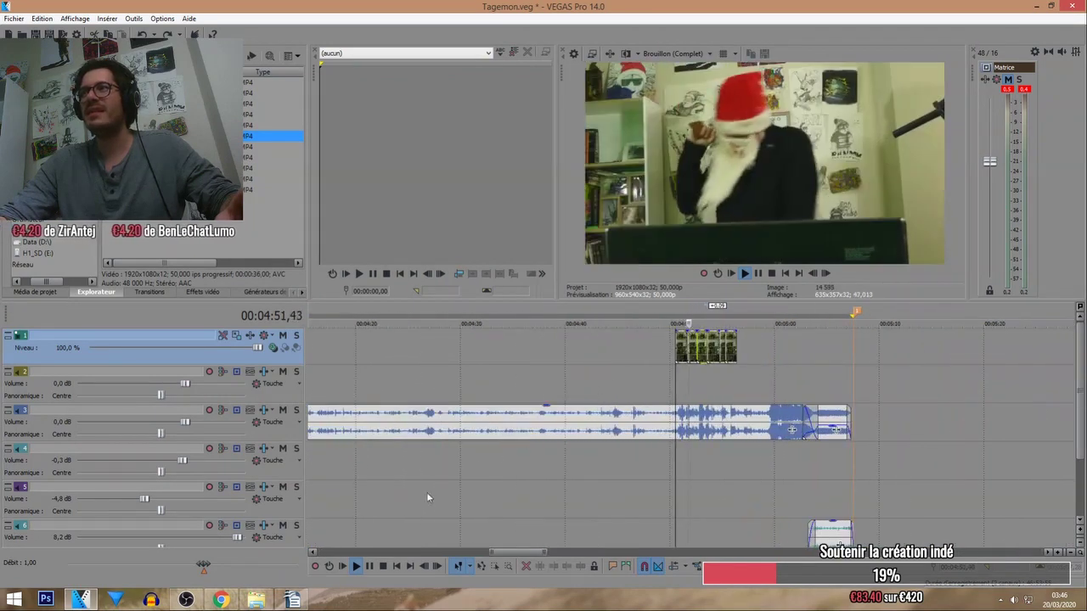
key(space)
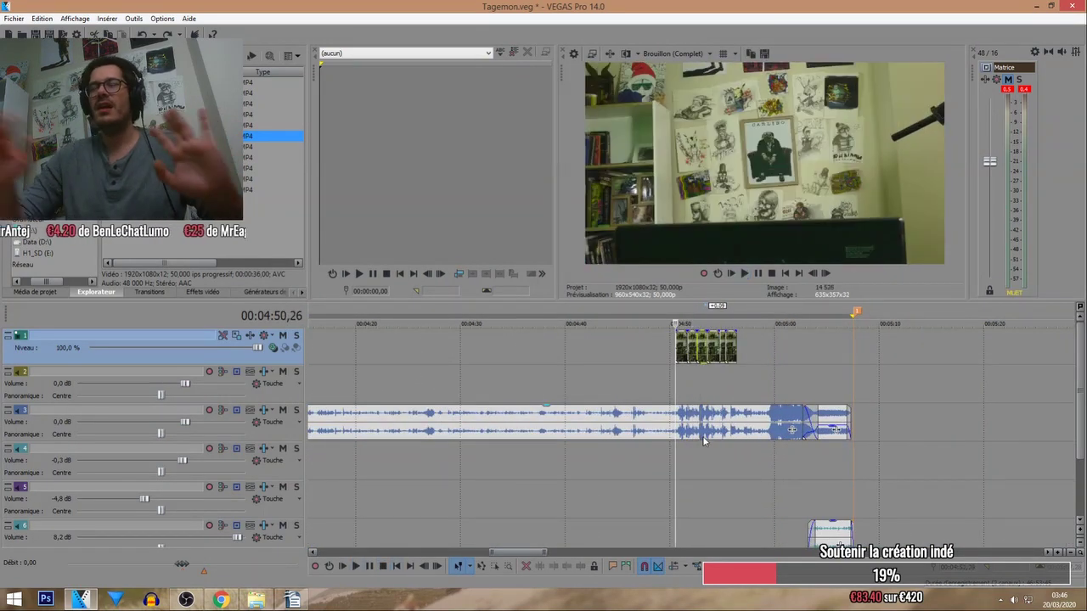
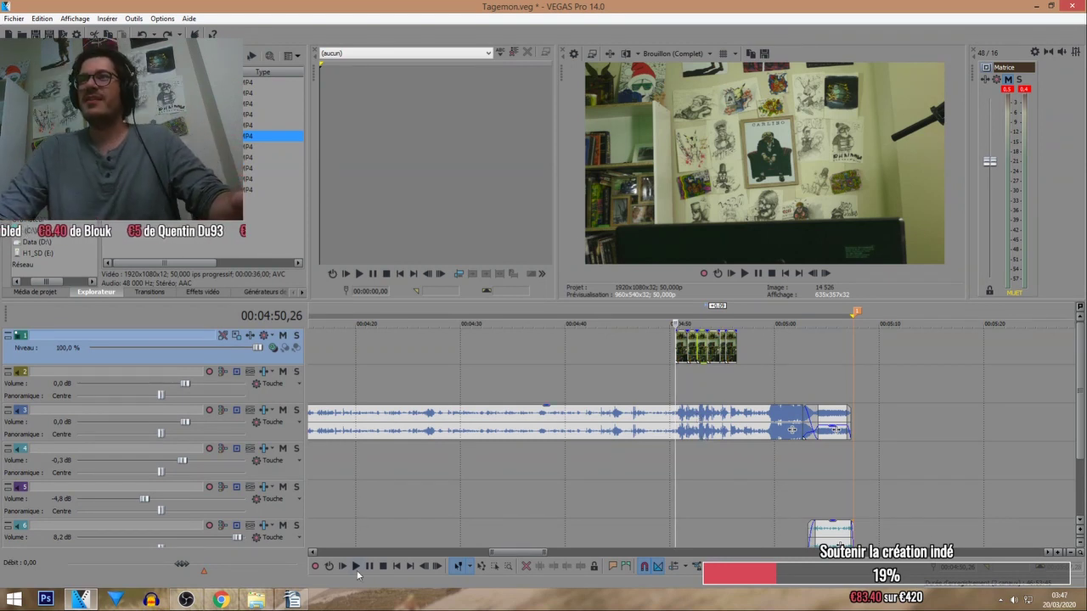
Play the montage, zoom in, and open Event Pan/Crop for one short Santa clip piece.
click(356, 569)
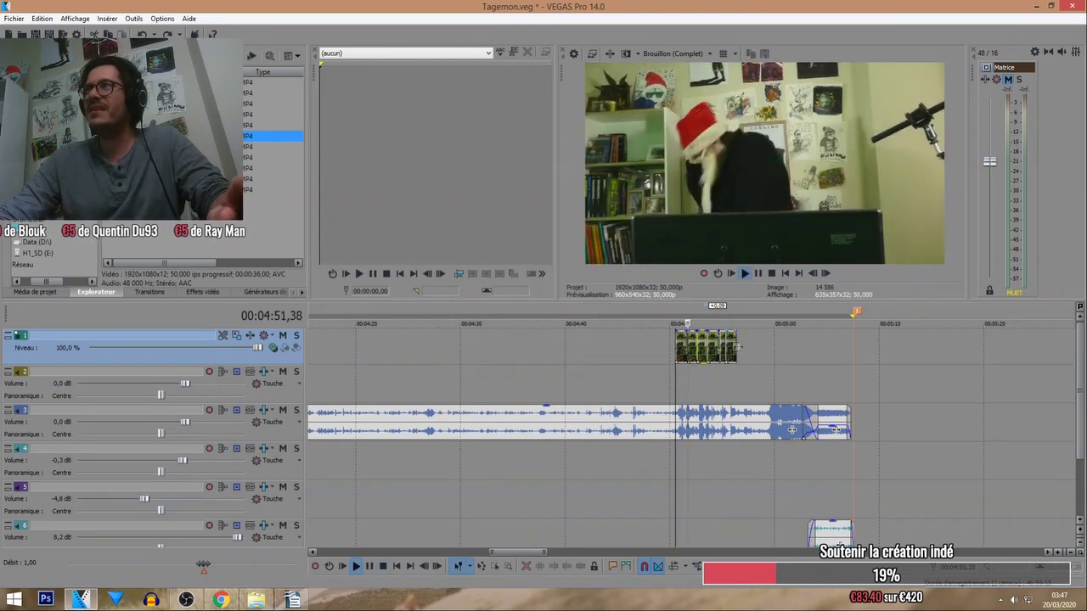
scroll(712, 336, up, 5)
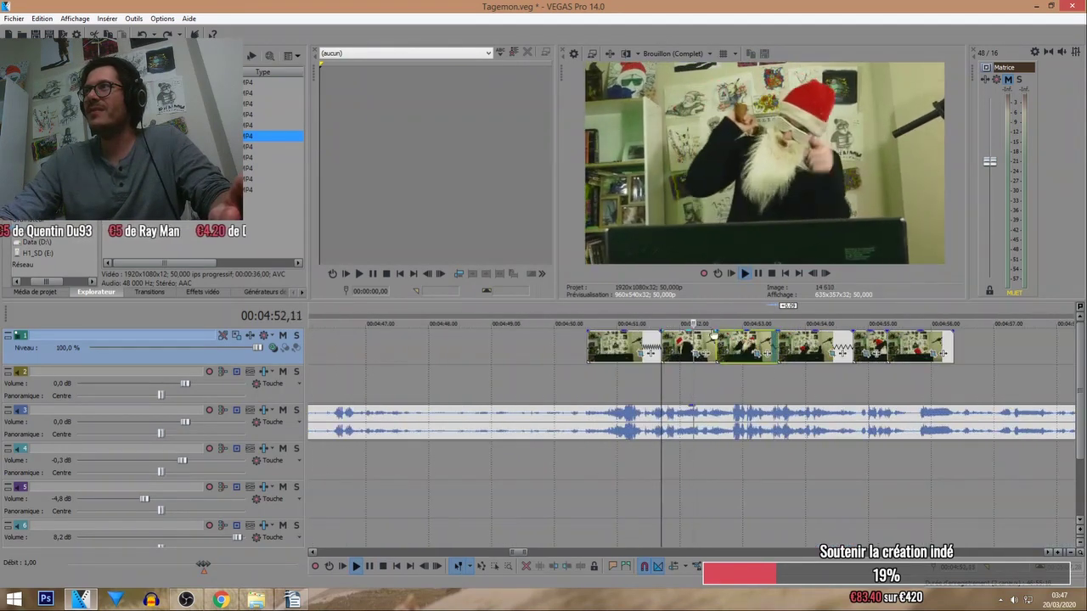
drag(714, 337, 665, 343)
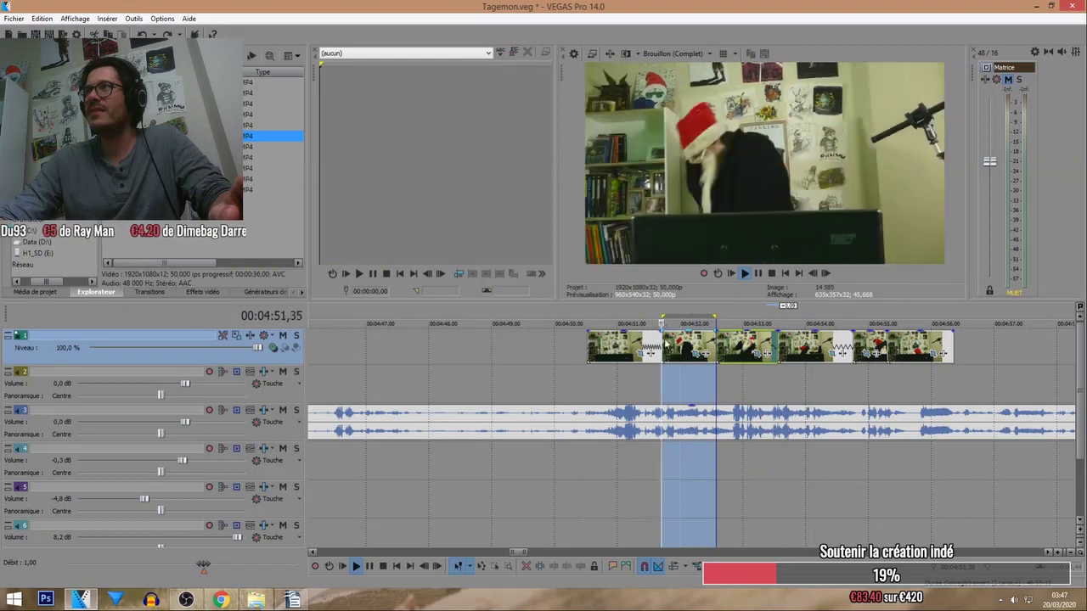
click(705, 353)
drag(208, 395, 321, 393)
Move the piece's Position keyframe and replay the montage from a new point.
drag(212, 393, 340, 397)
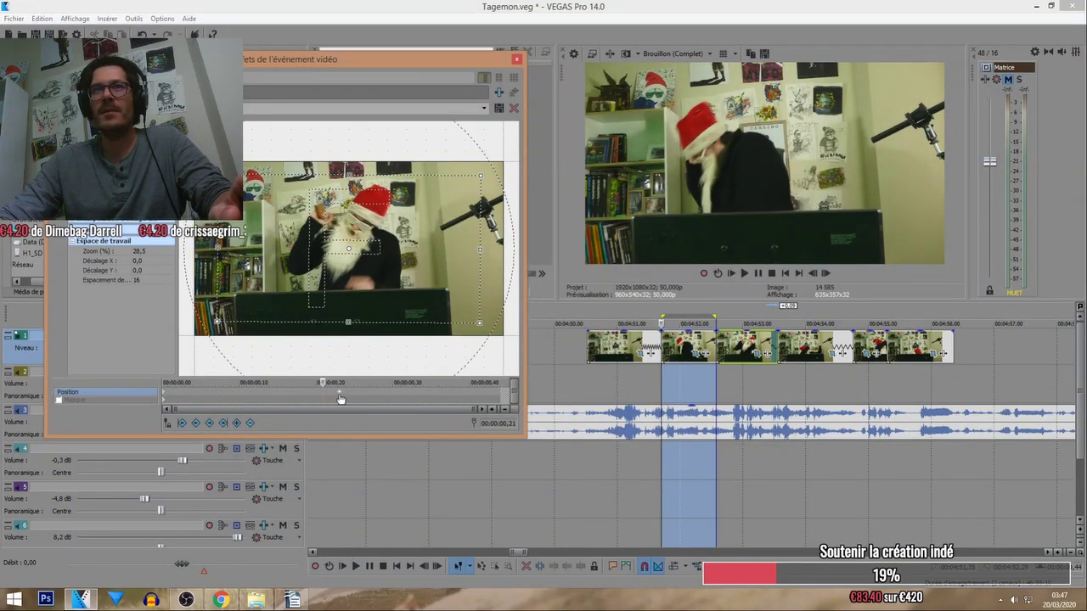
click(638, 375)
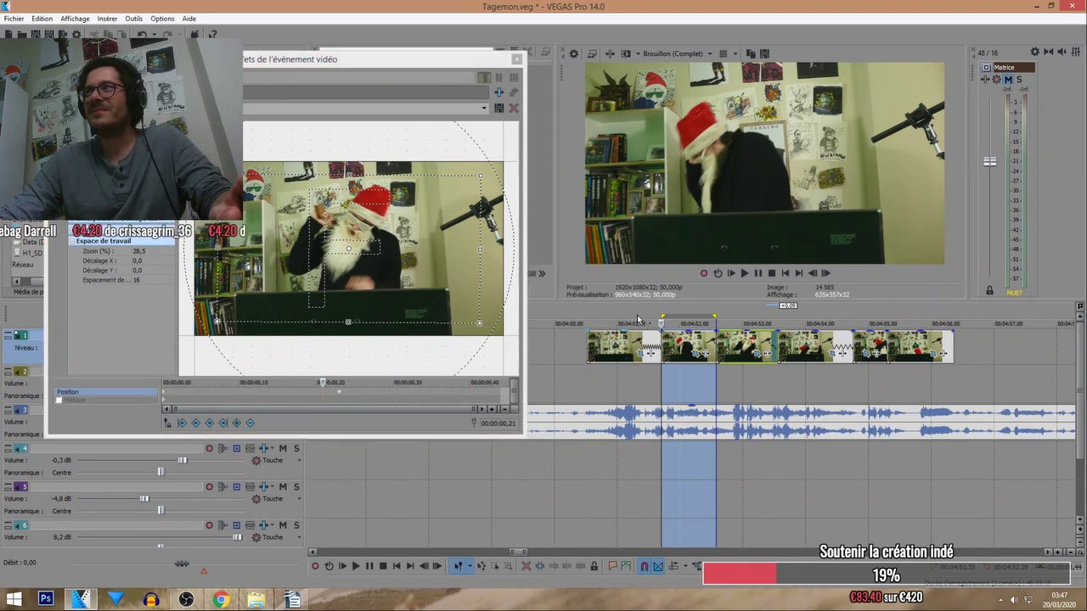
click(358, 568)
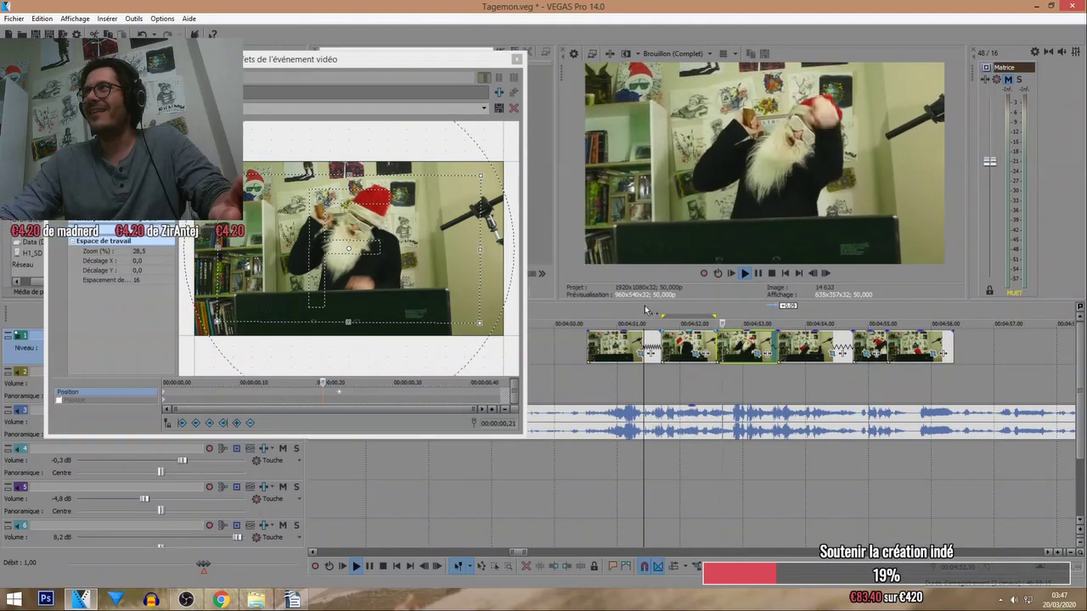
click(340, 377)
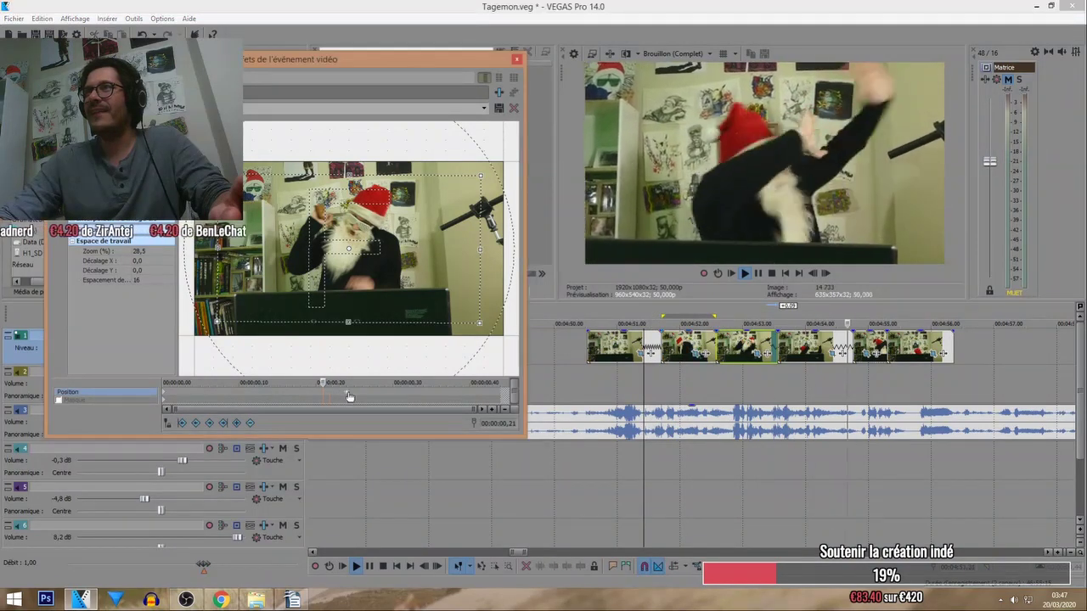
click(753, 357)
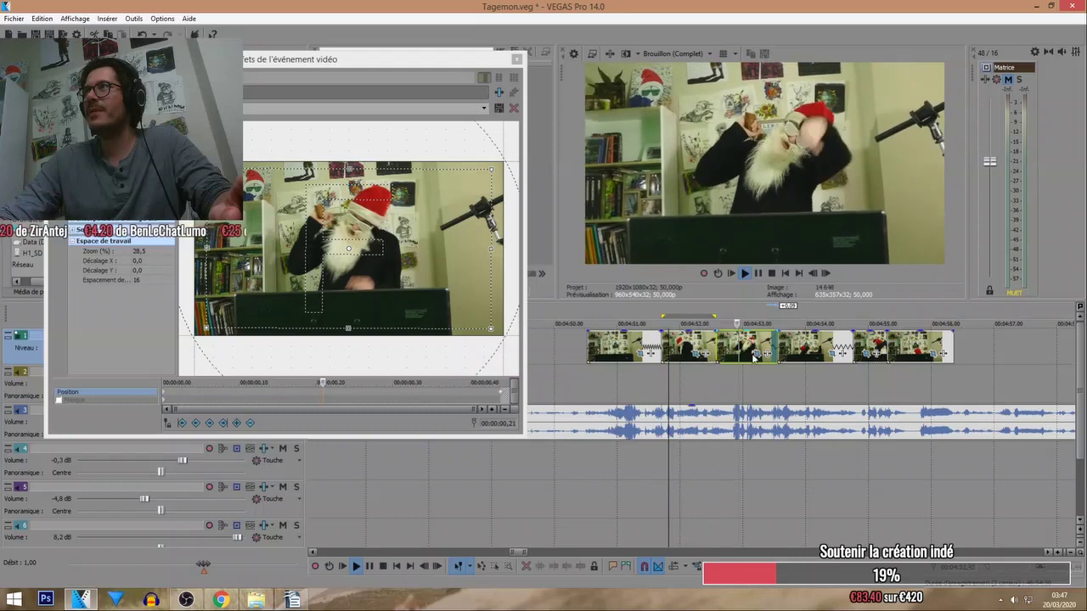
click(338, 386)
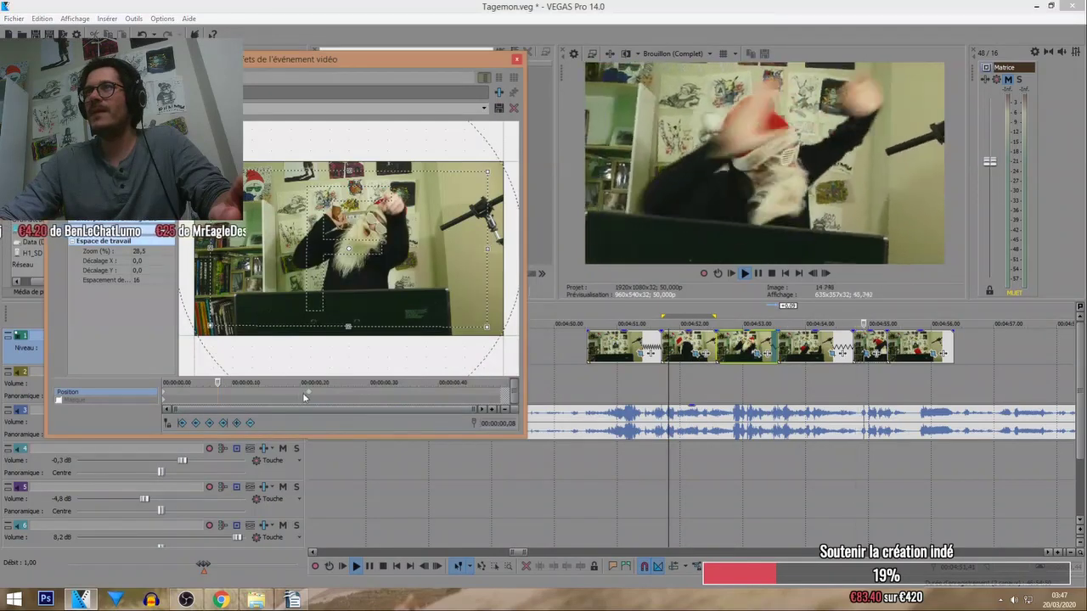
click(701, 307)
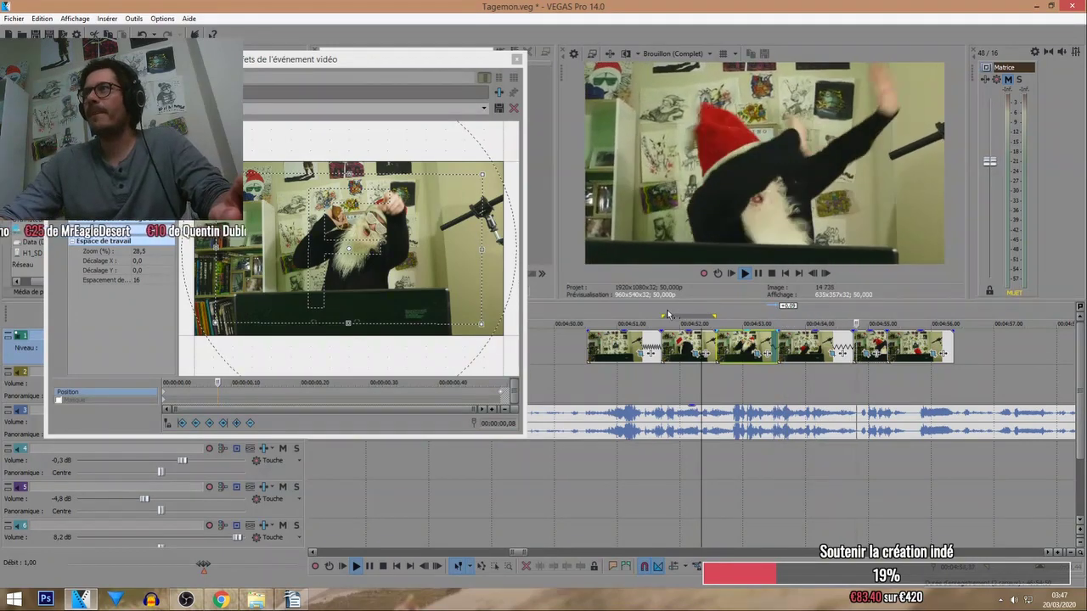
Review the following clip pieces' crop settings at their start and end frames.
click(699, 360)
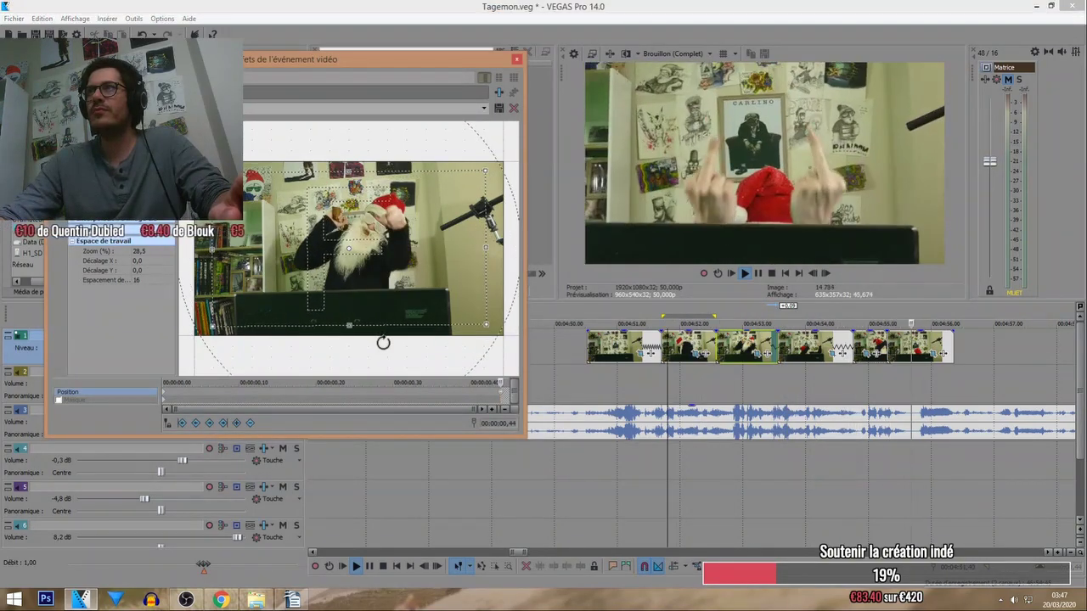
click(649, 313)
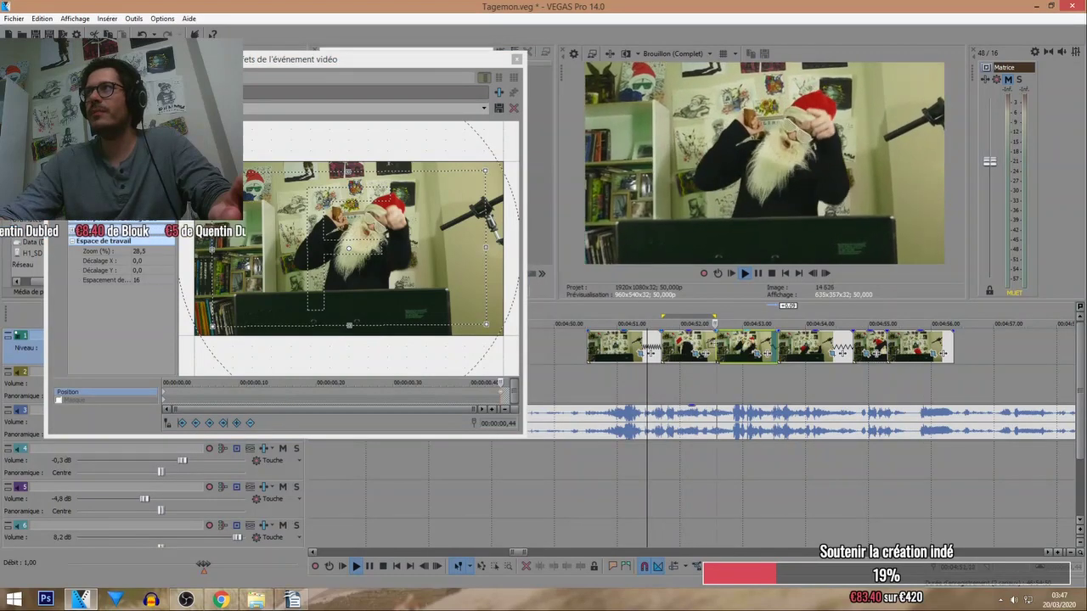
click(498, 390)
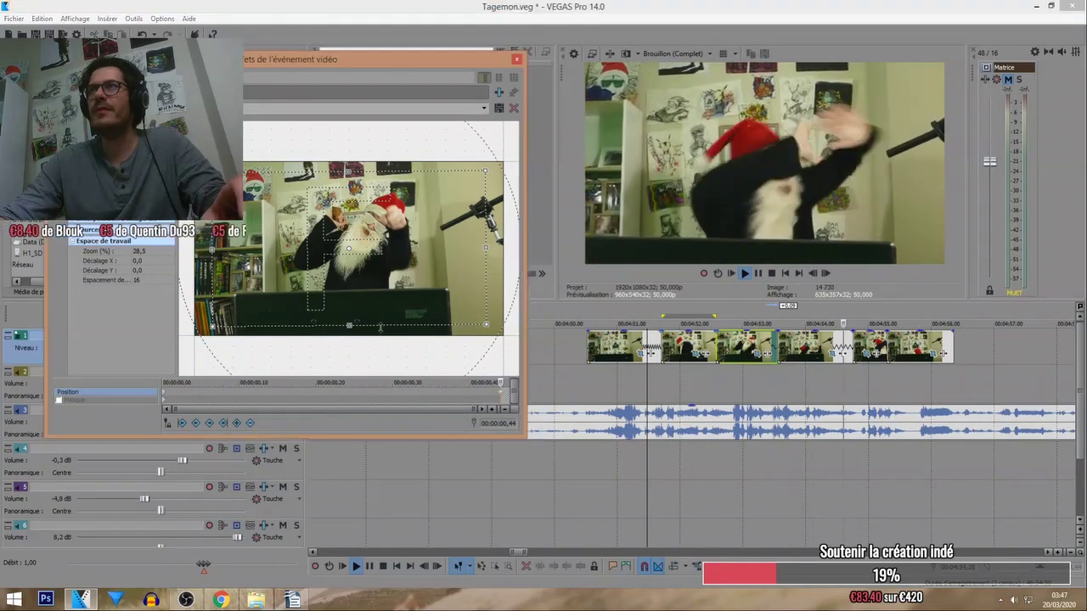
click(757, 353)
click(165, 398)
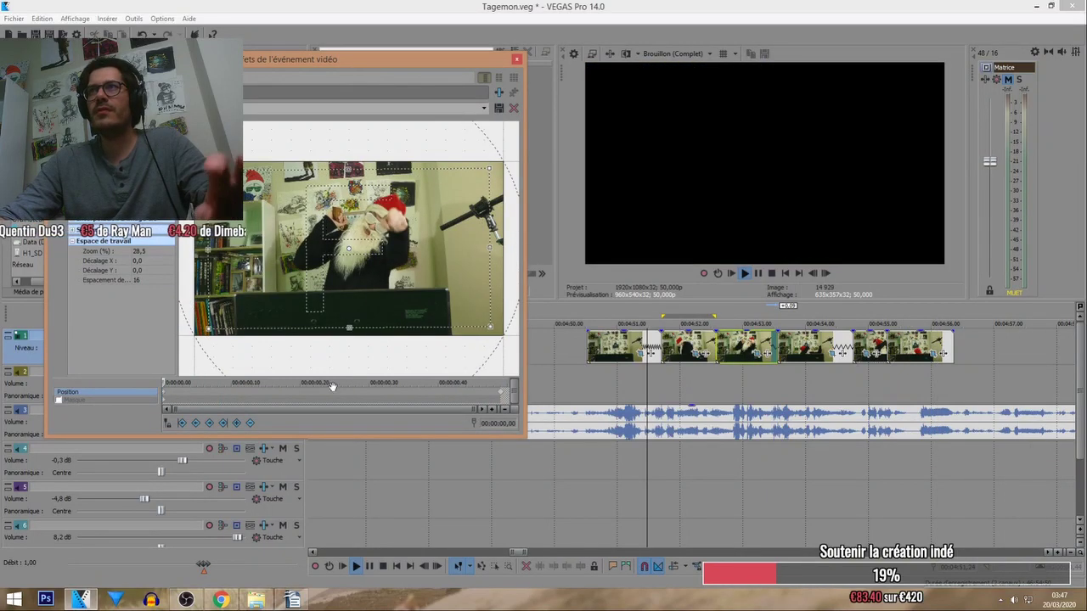
click(698, 309)
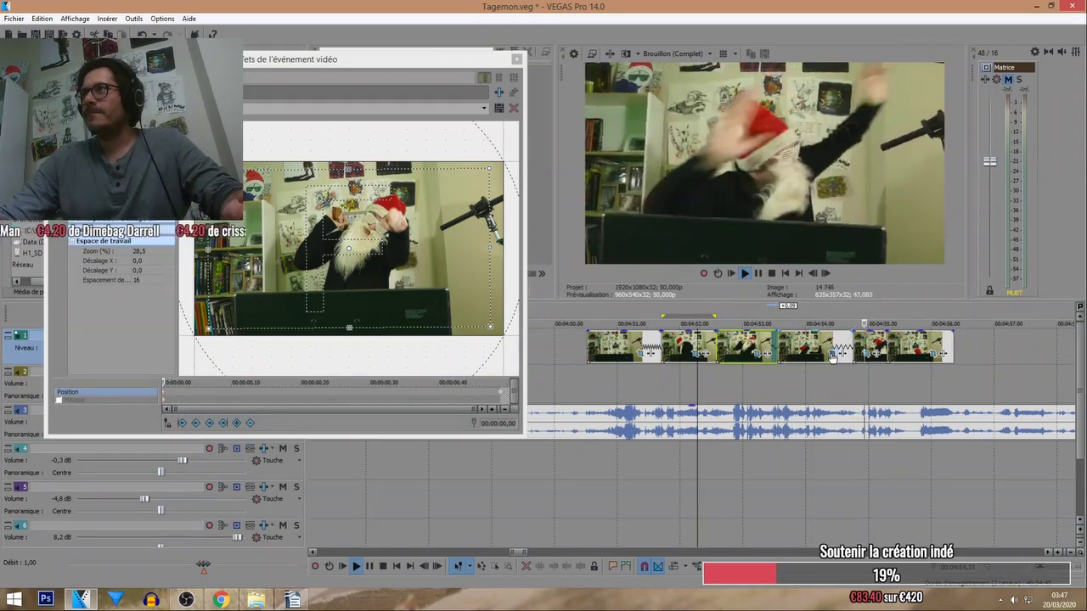
Tilt and reposition the next piece's crop frame, keyframed near 00:00:00,20.
click(372, 373)
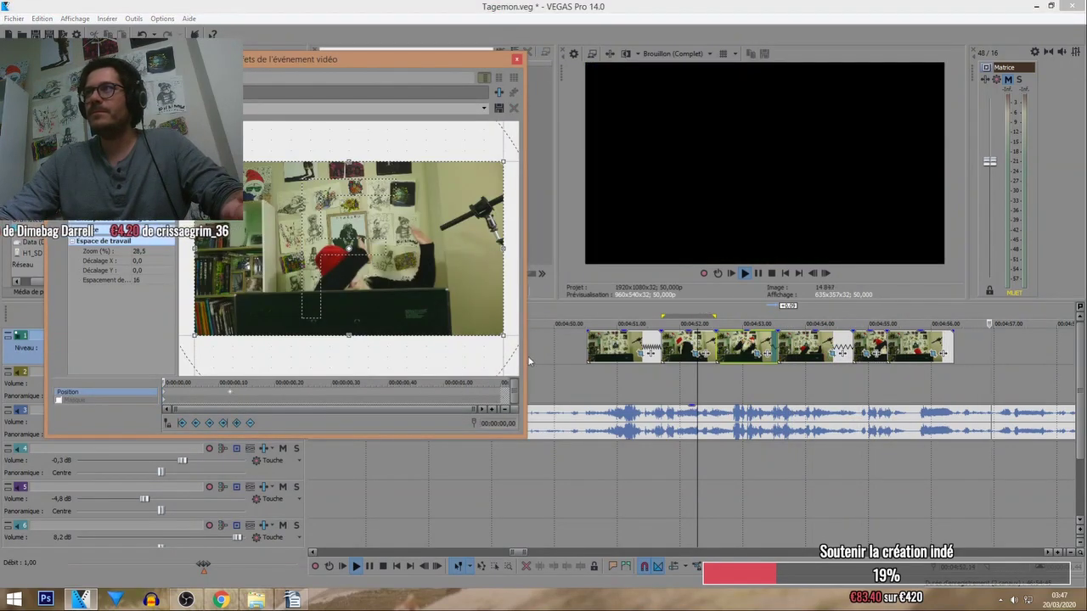
click(705, 317)
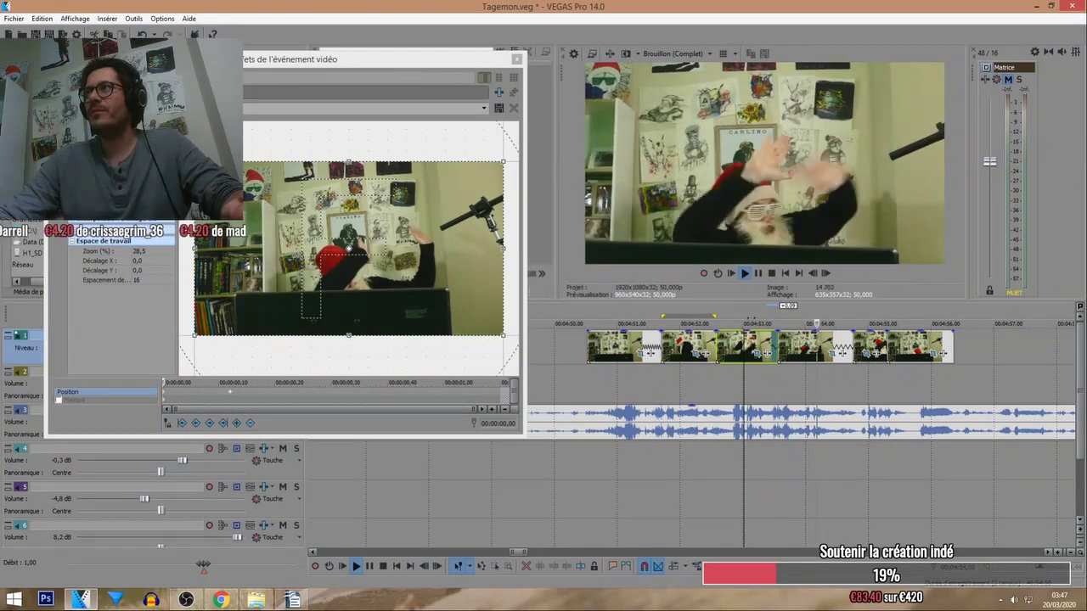
click(271, 393)
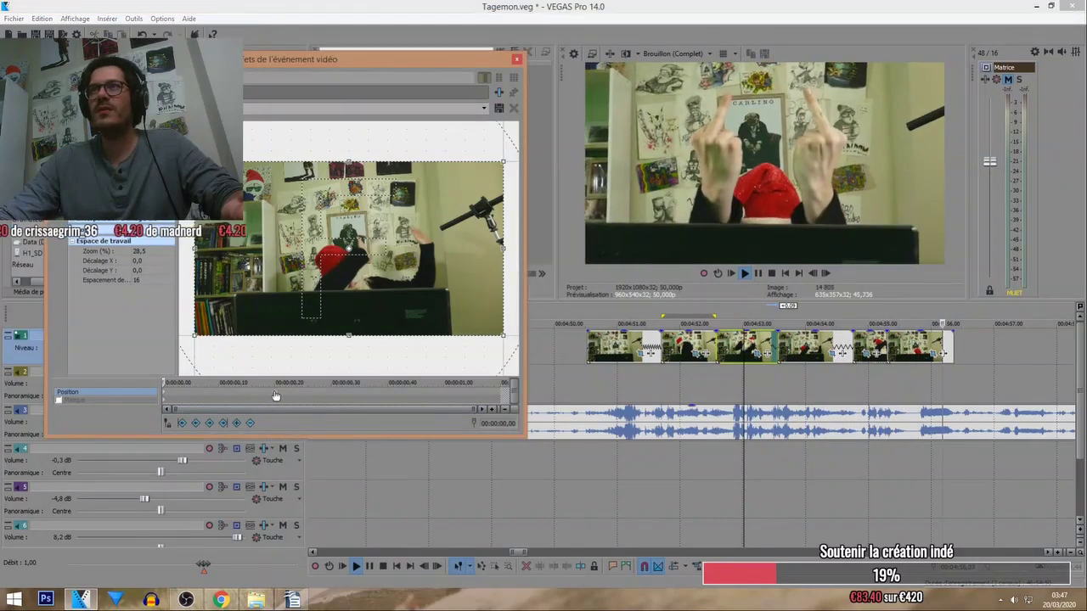
drag(372, 294, 401, 283)
Replay the montage on the timeline and bring up the current piece's crop settings.
click(657, 382)
scroll(657, 379, down, 5)
click(580, 327)
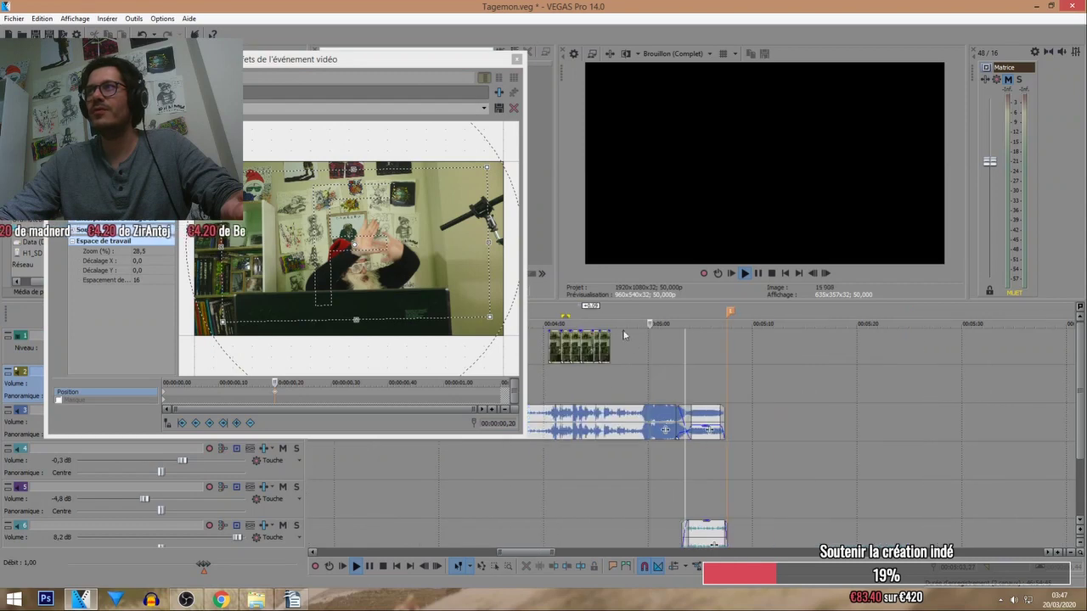
click(582, 327)
scroll(663, 328, up, 3)
scroll(663, 328, up, 2)
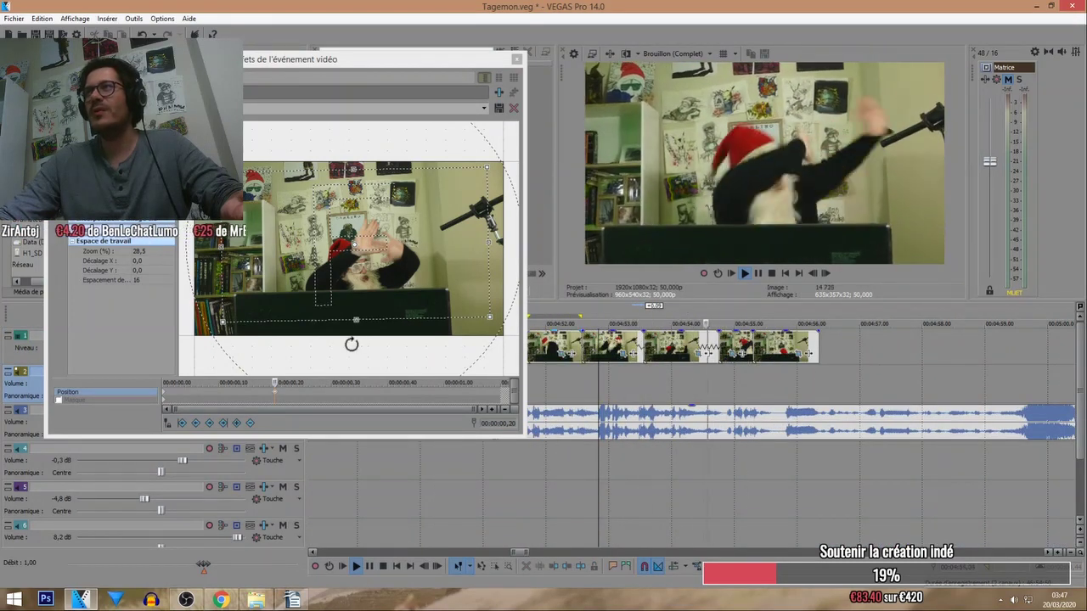
click(525, 391)
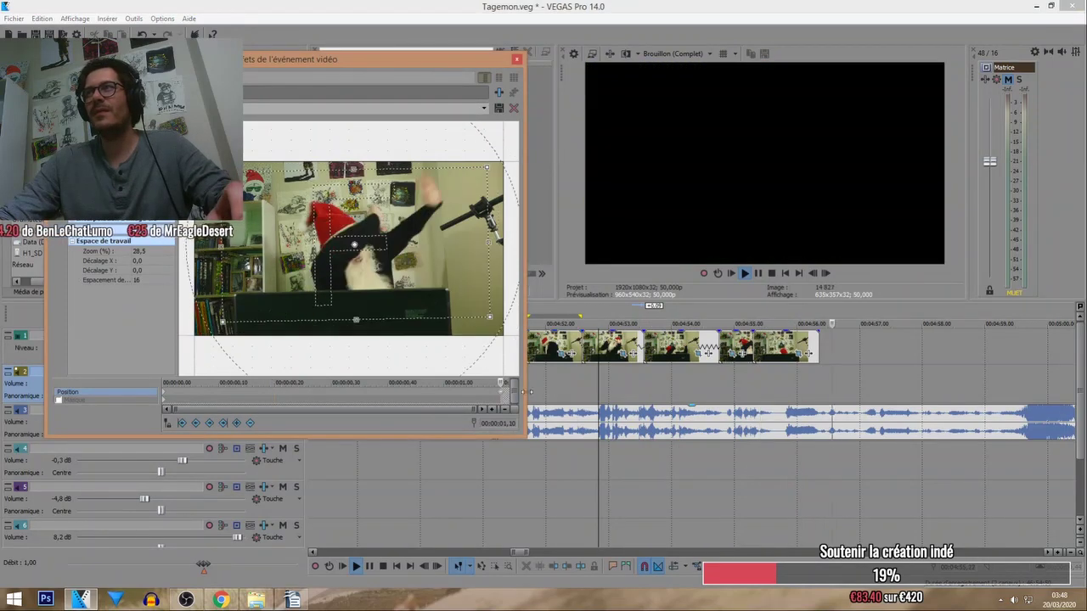
Replay from later points while loading another piece's crop settings.
click(619, 315)
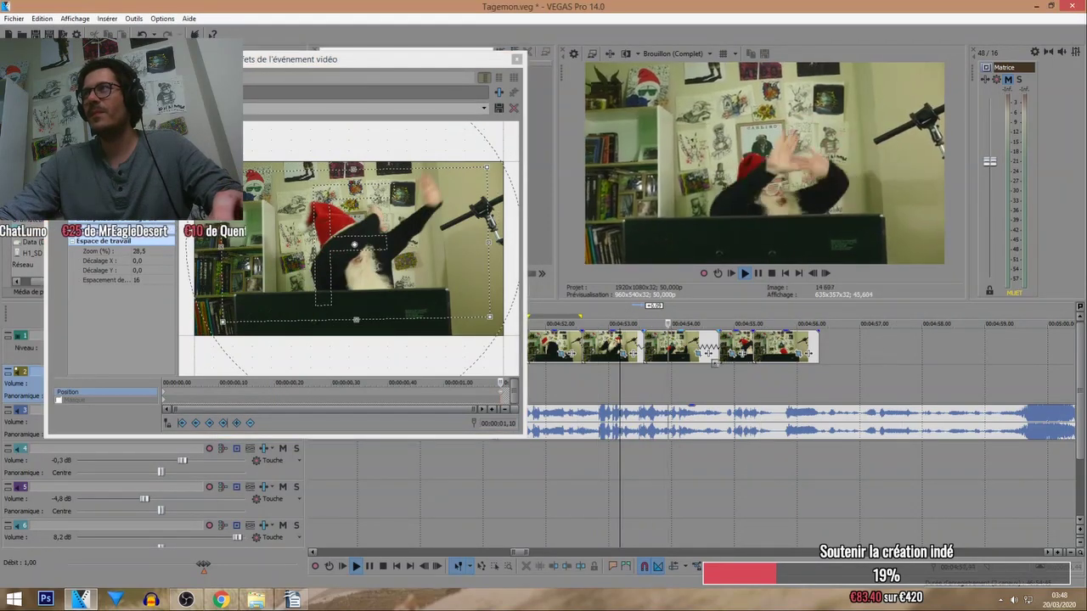
click(735, 356)
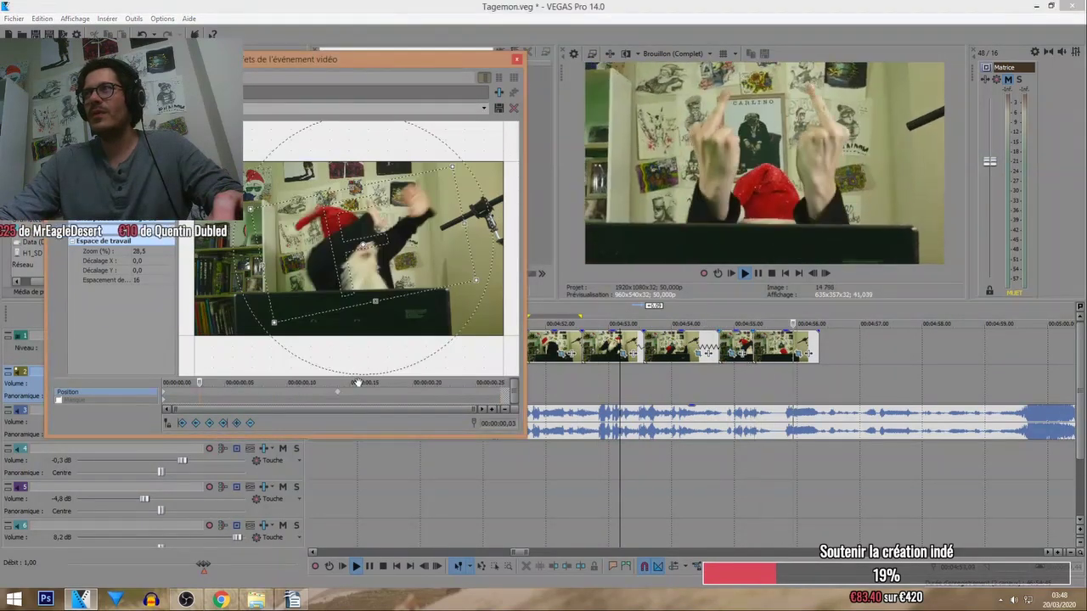
click(338, 396)
click(694, 318)
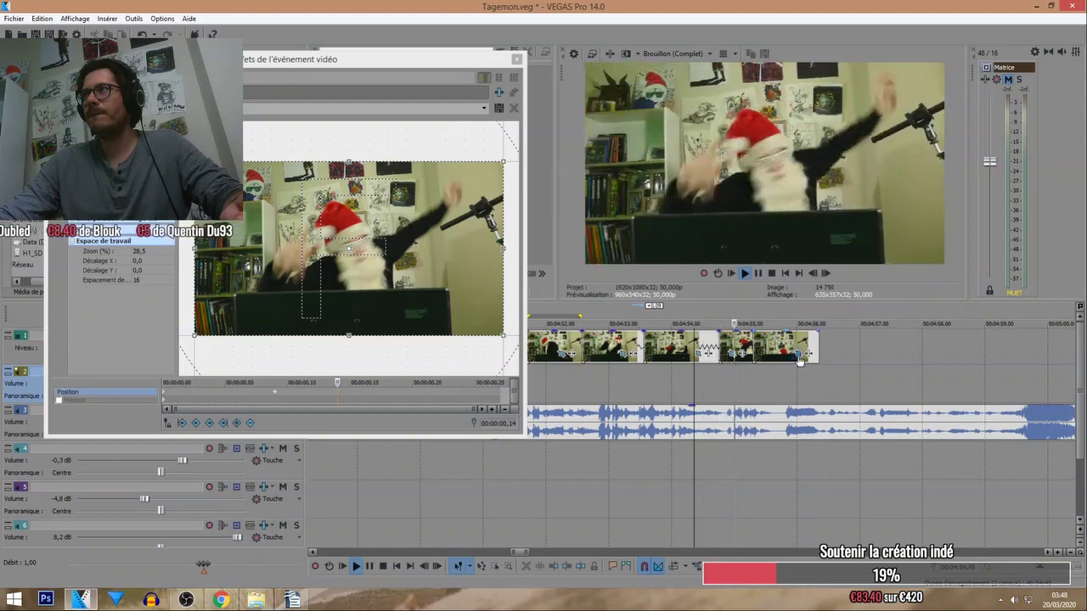
click(265, 398)
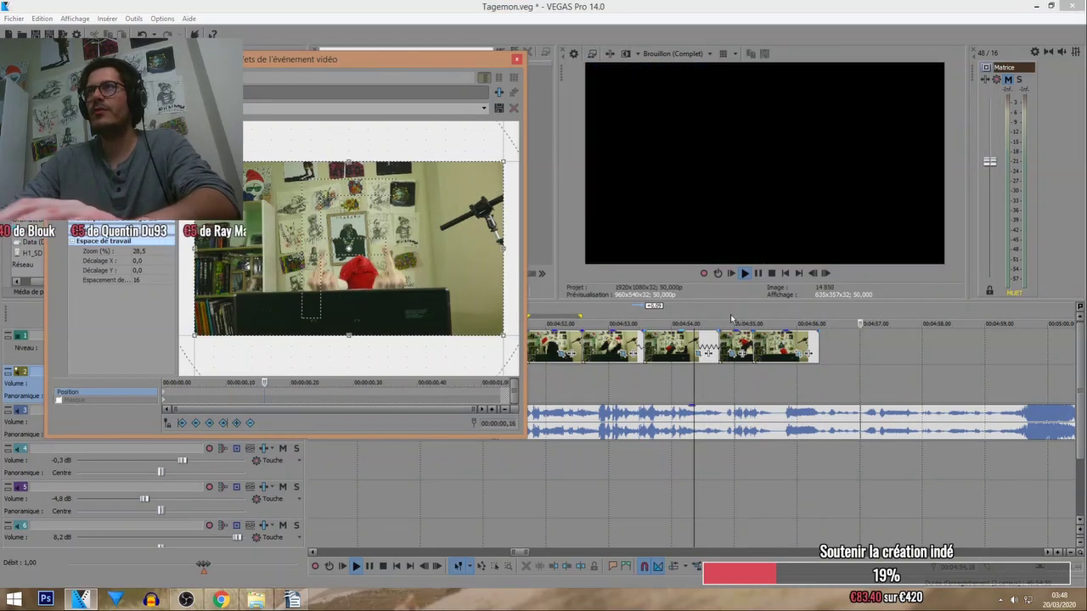
click(729, 317)
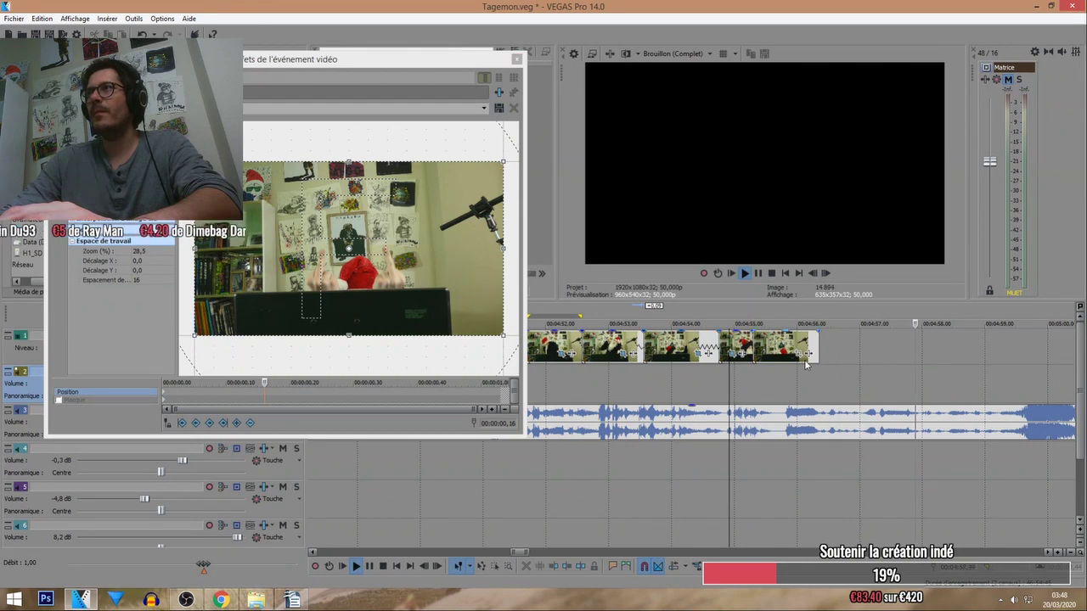
Level the piece's crop frame by shrinking its bottom slightly, then stop playback and close Pan/Crop.
click(347, 323)
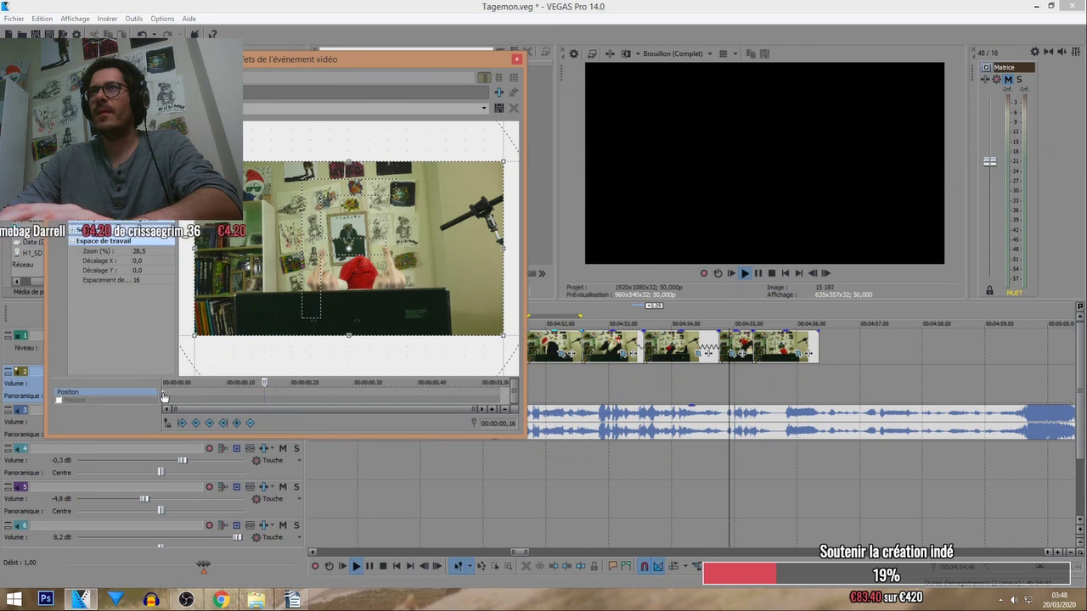
drag(356, 339, 350, 334)
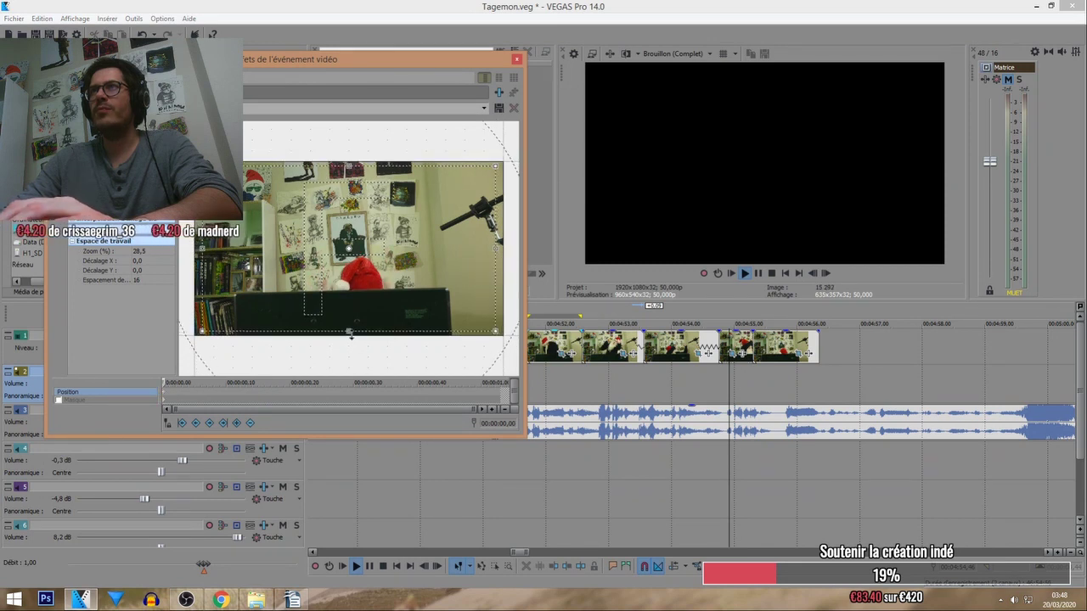
click(617, 302)
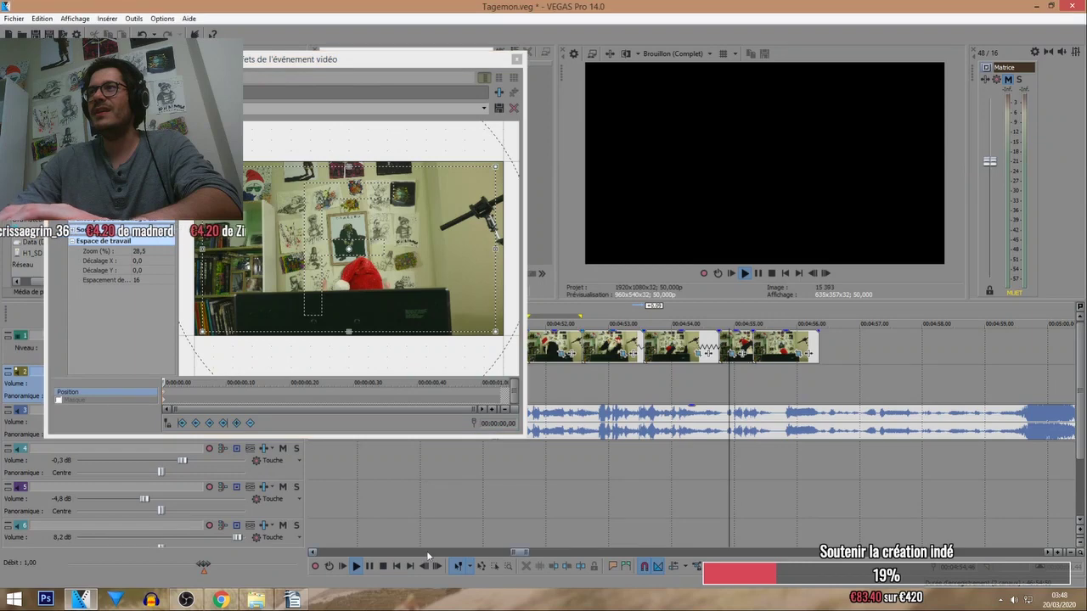
click(383, 567)
click(573, 314)
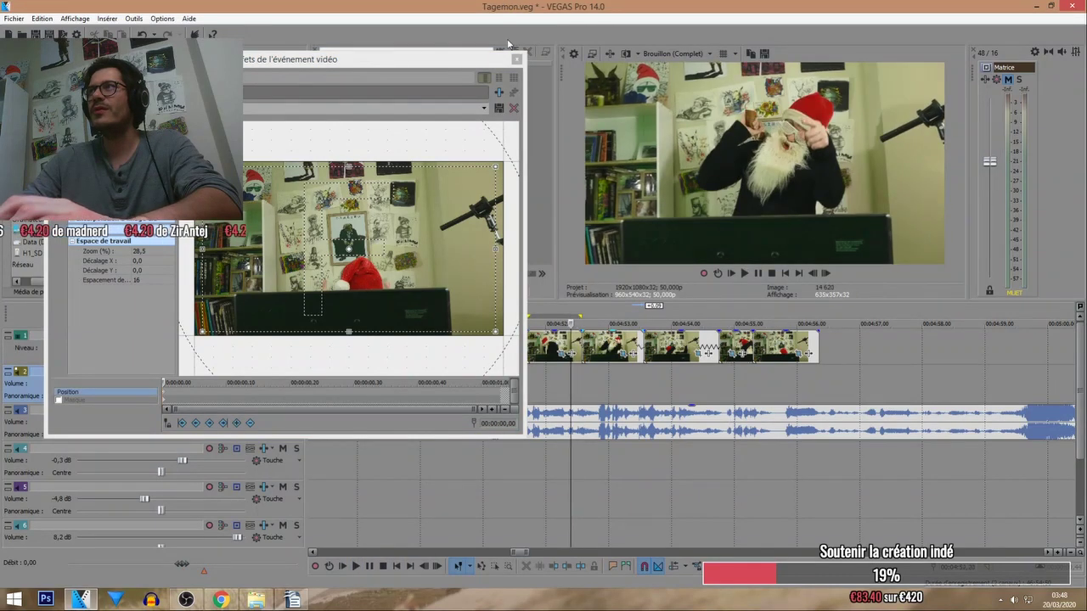
Set the preview quality to Optimisée (Complet).
click(517, 58)
click(677, 54)
click(747, 120)
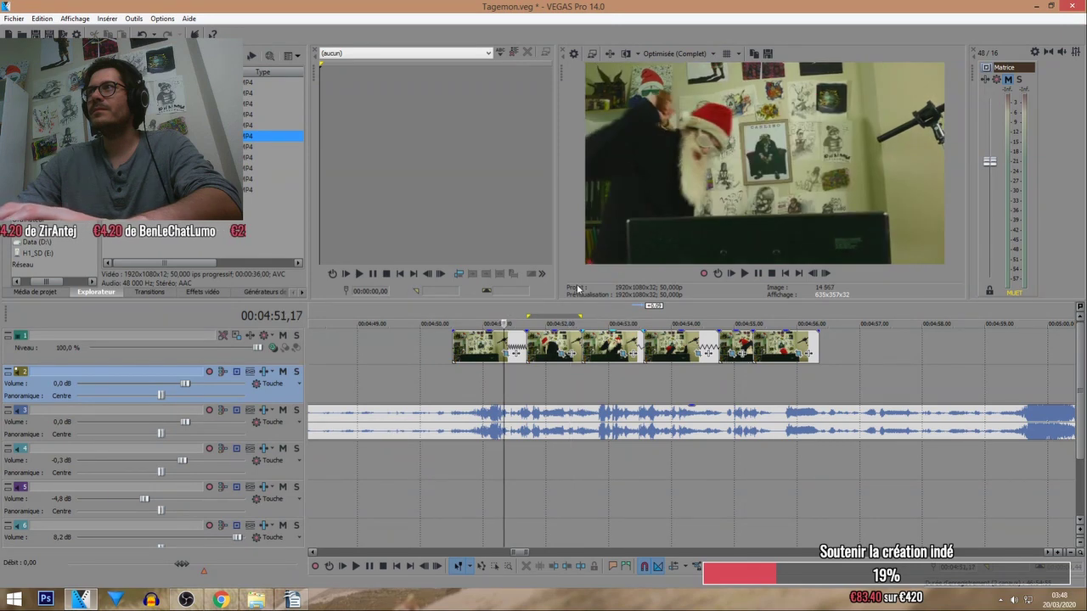
Play the pieces with preview quality back at Brouillon (Complet) from about 4:50.
click(744, 273)
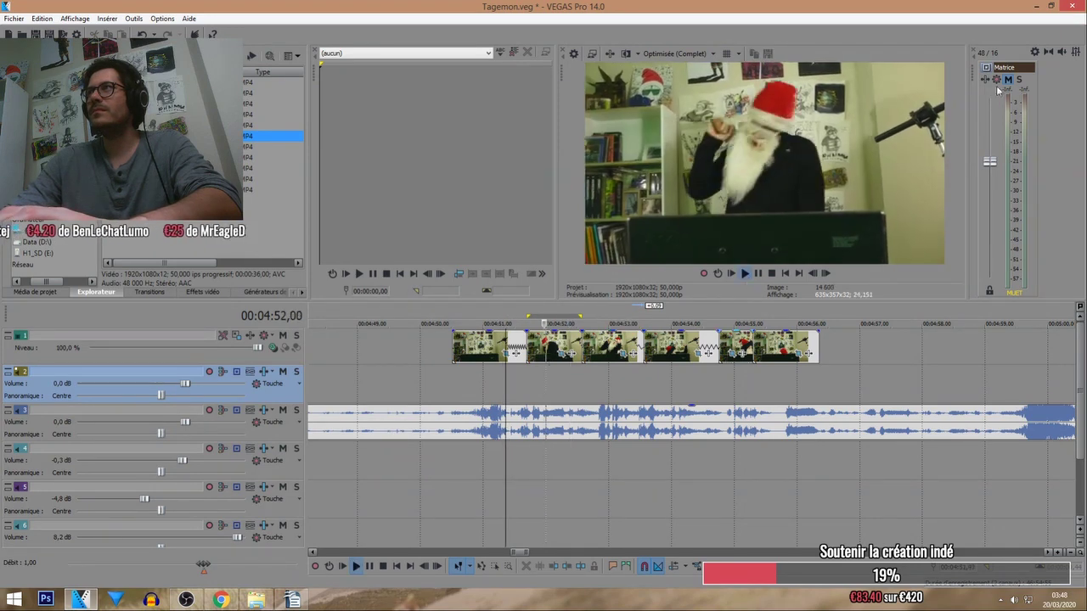
click(671, 53)
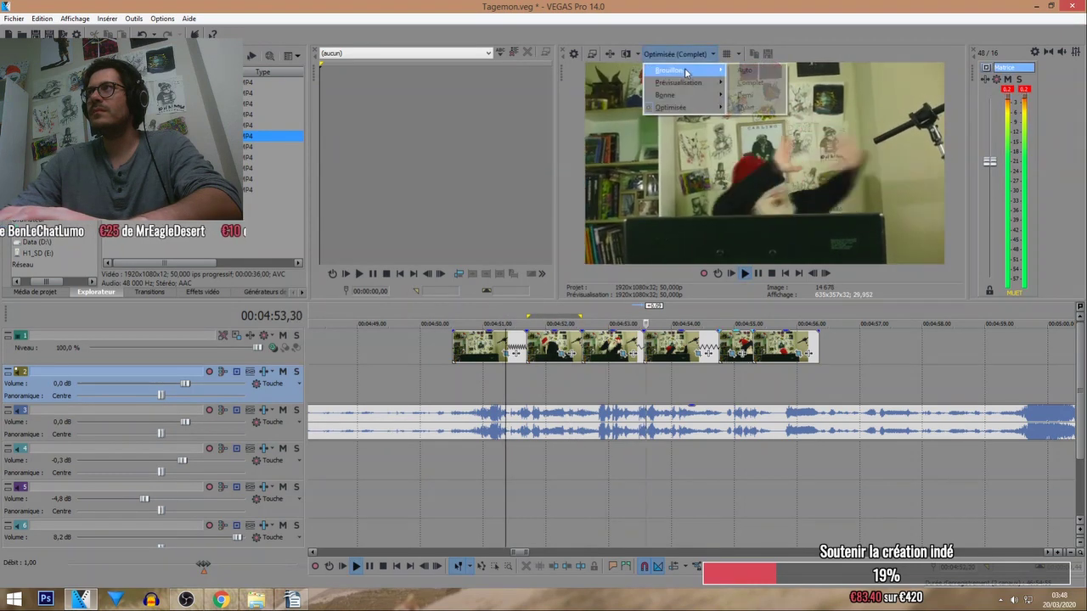
click(748, 85)
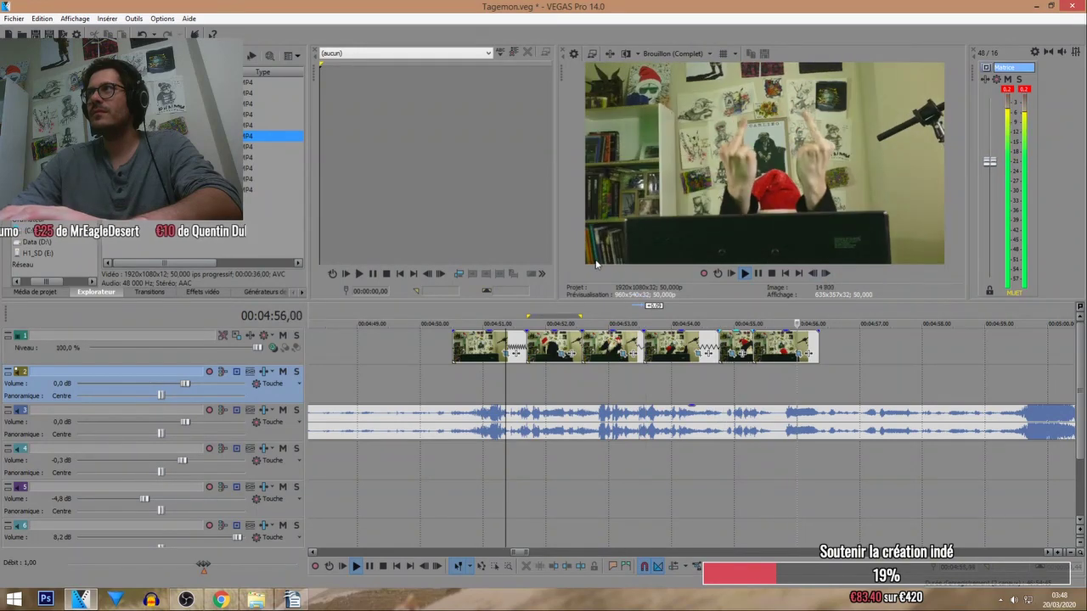
click(448, 309)
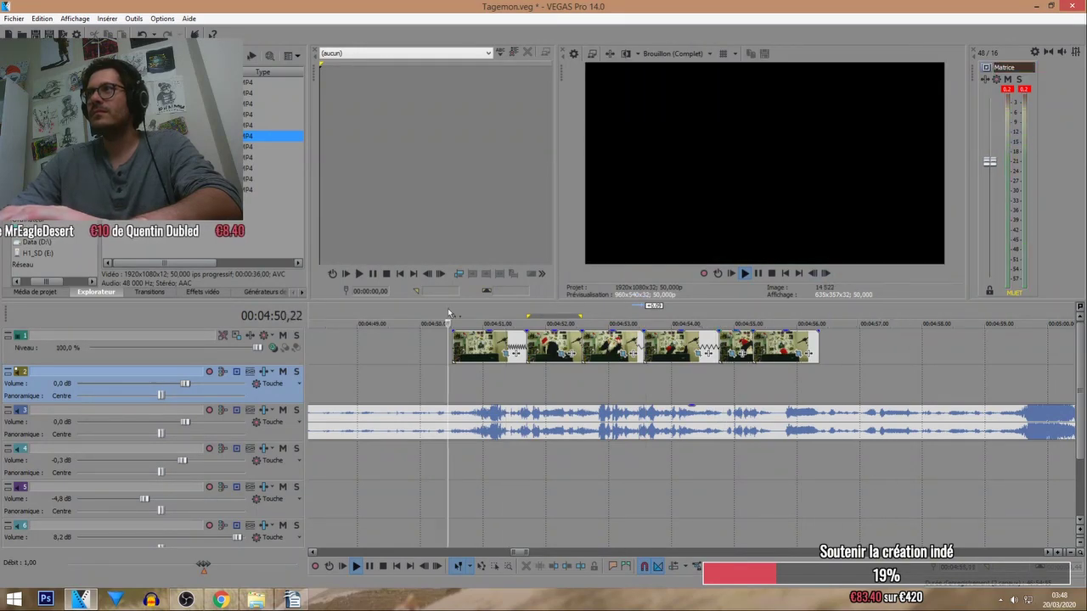
scroll(448, 309, down, 3)
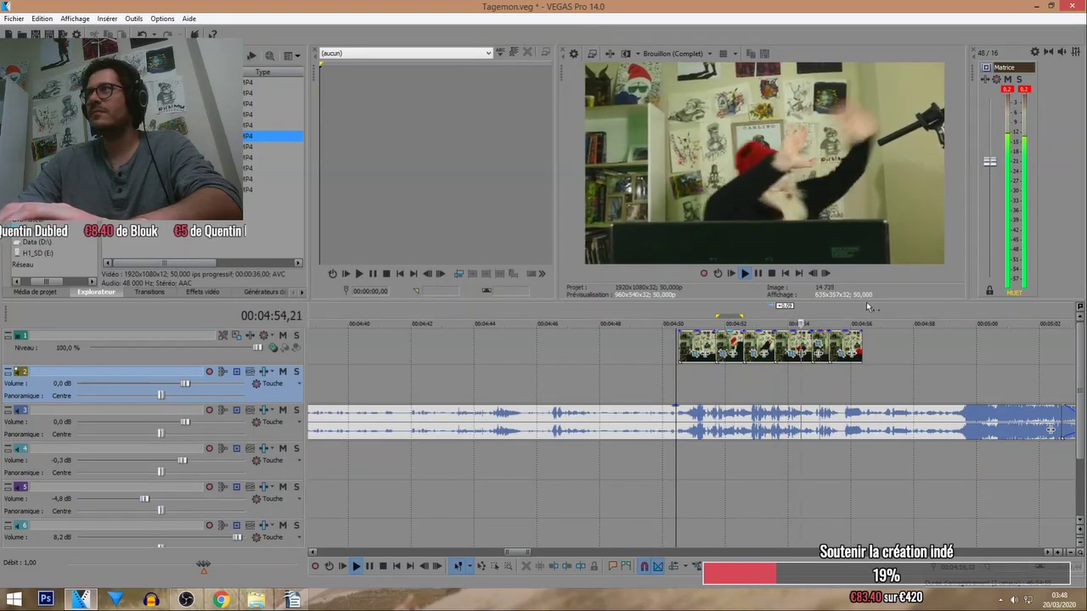
Loop a region over the video pieces, mute the master, and apply Balance des blancs to the track.
drag(862, 317, 679, 317)
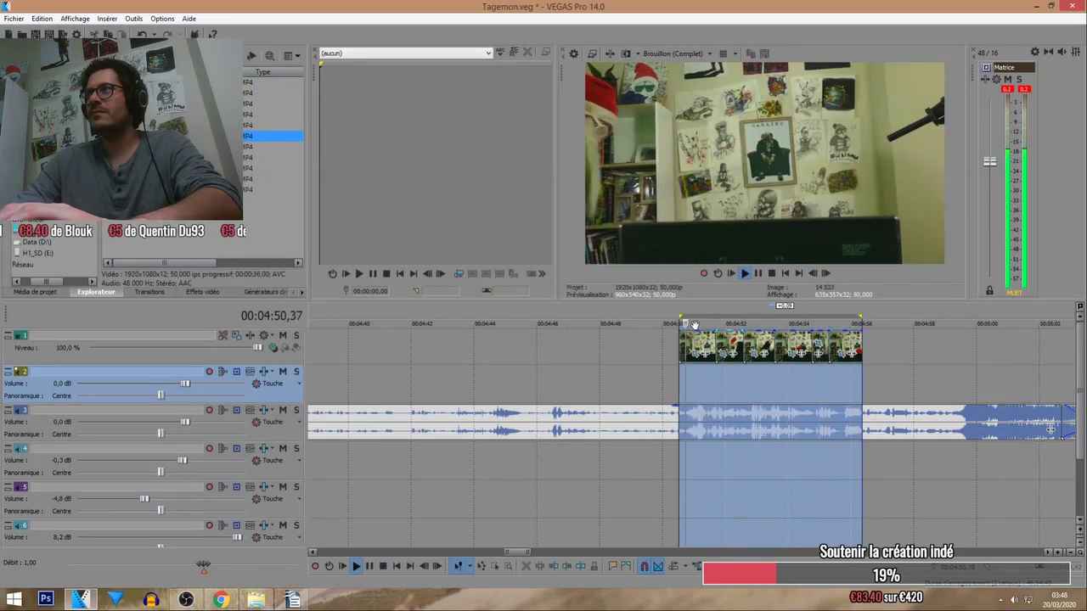
scroll(1051, 429, down, 3)
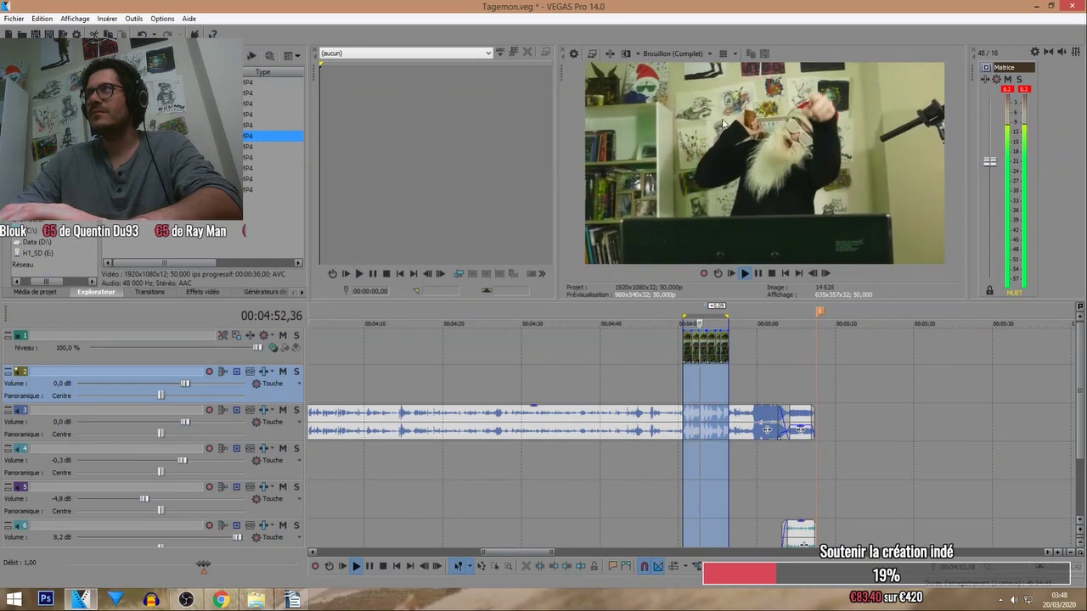
click(330, 567)
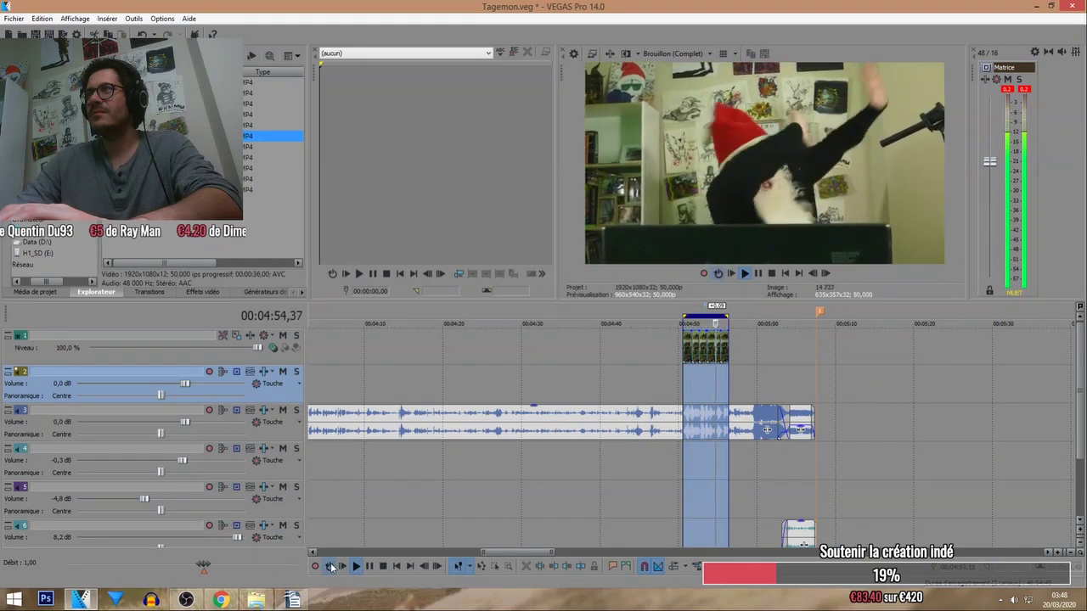
click(1008, 79)
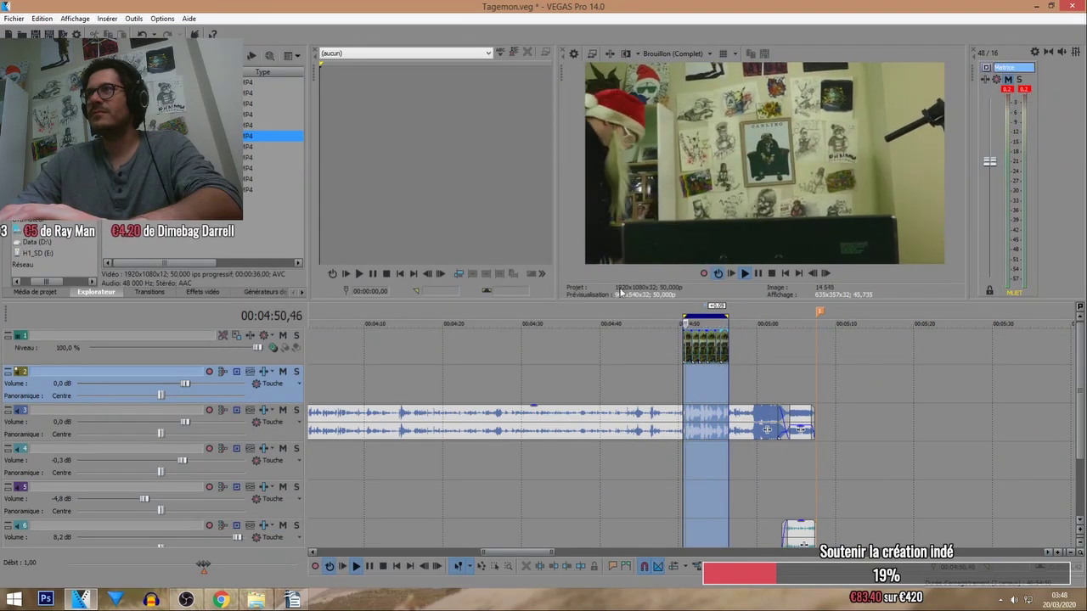
click(202, 293)
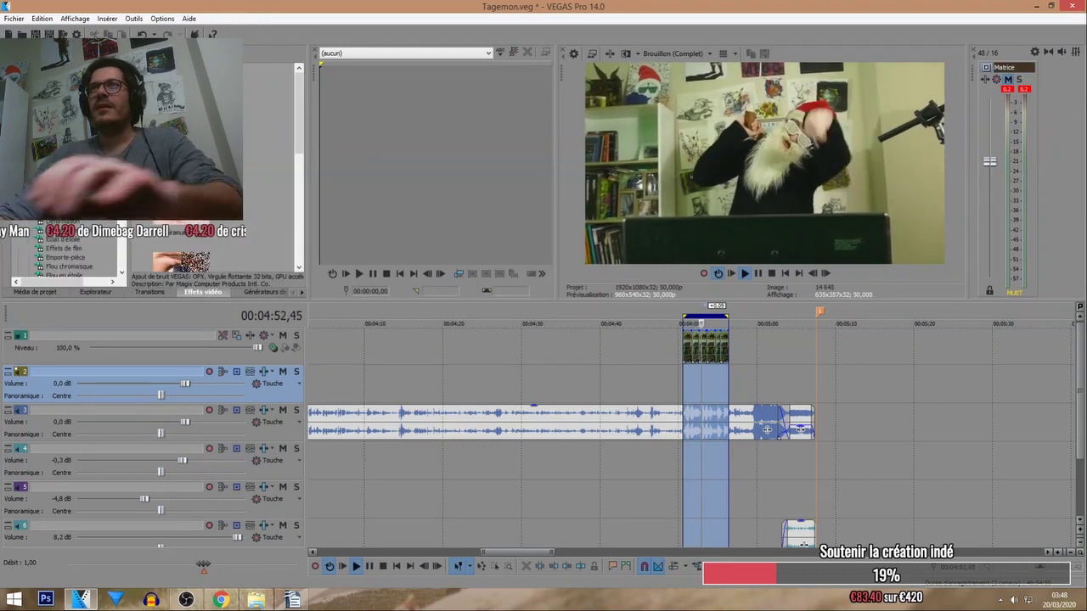
drag(72, 135, 271, 350)
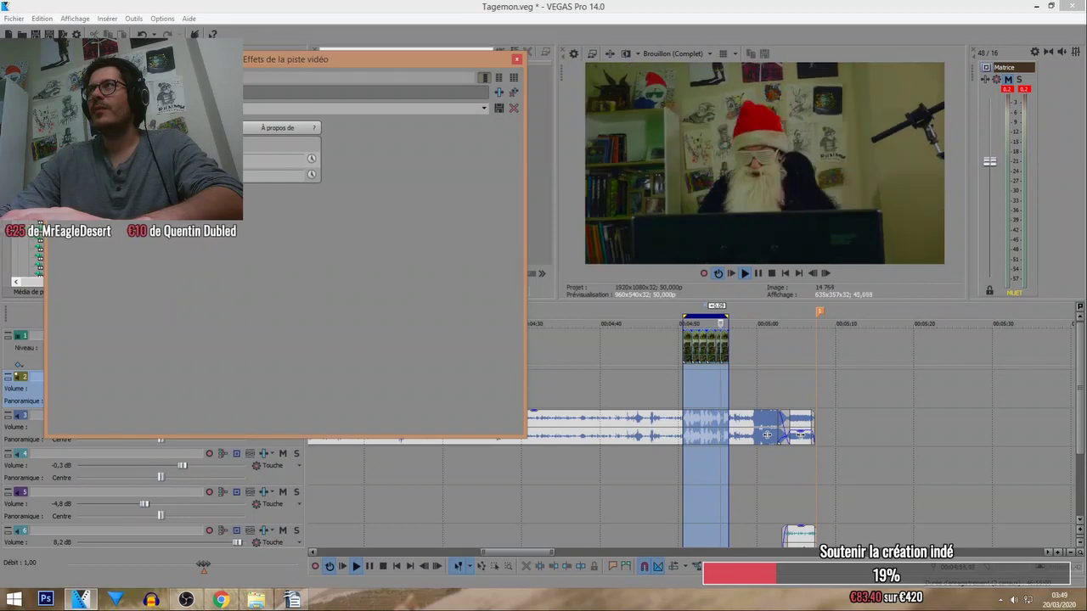
Add HitFilm Bleach Bypass to the video track's effects, then close the window and play.
click(517, 59)
scroll(64, 213, down, 3)
click(55, 267)
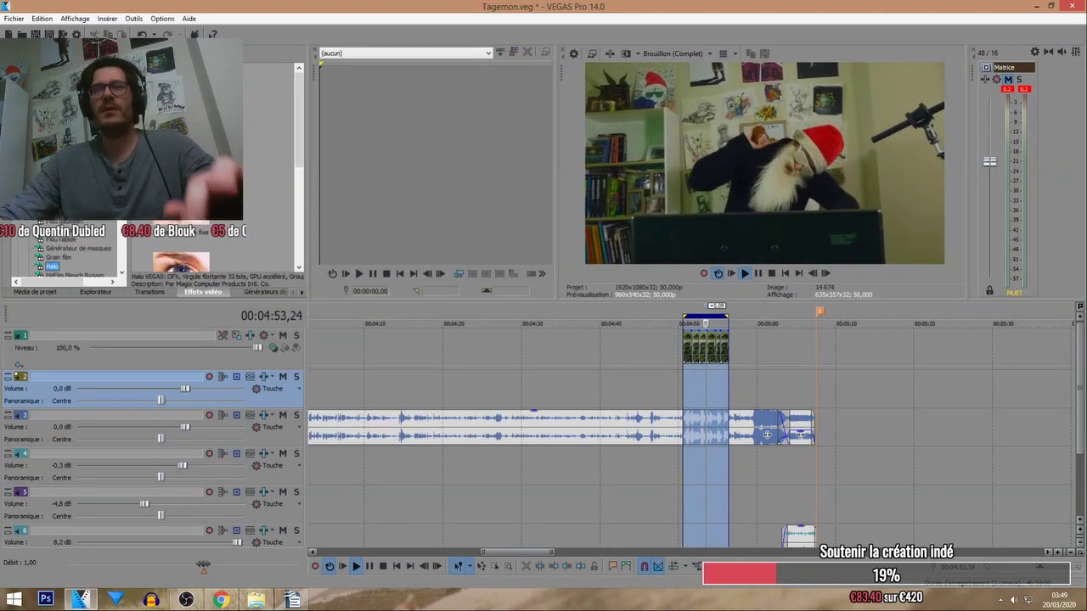
scroll(64, 254, down, 4)
key(Down)
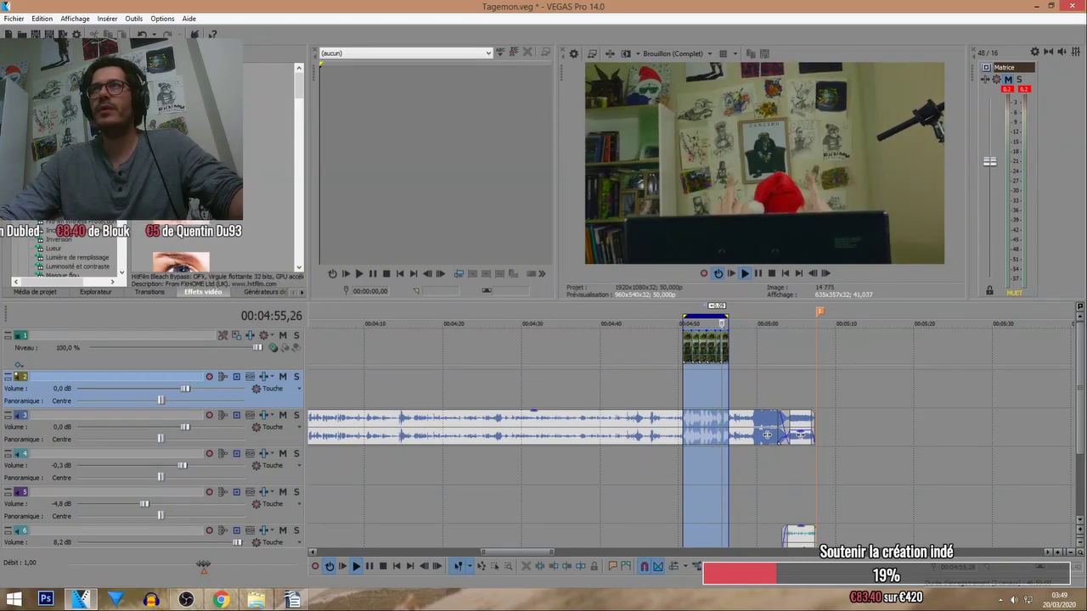
click(251, 335)
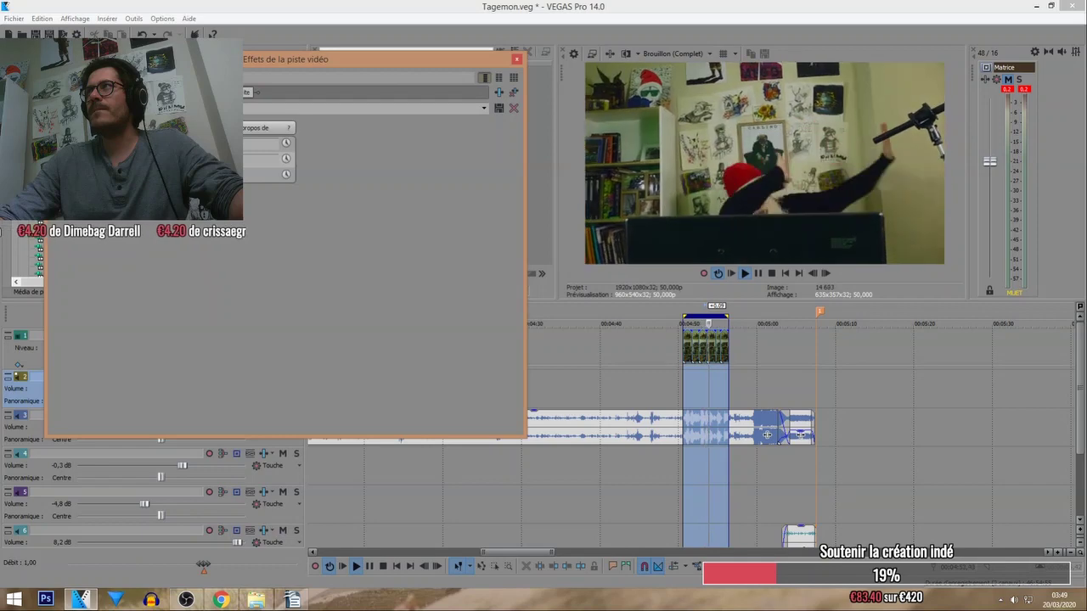
click(518, 59)
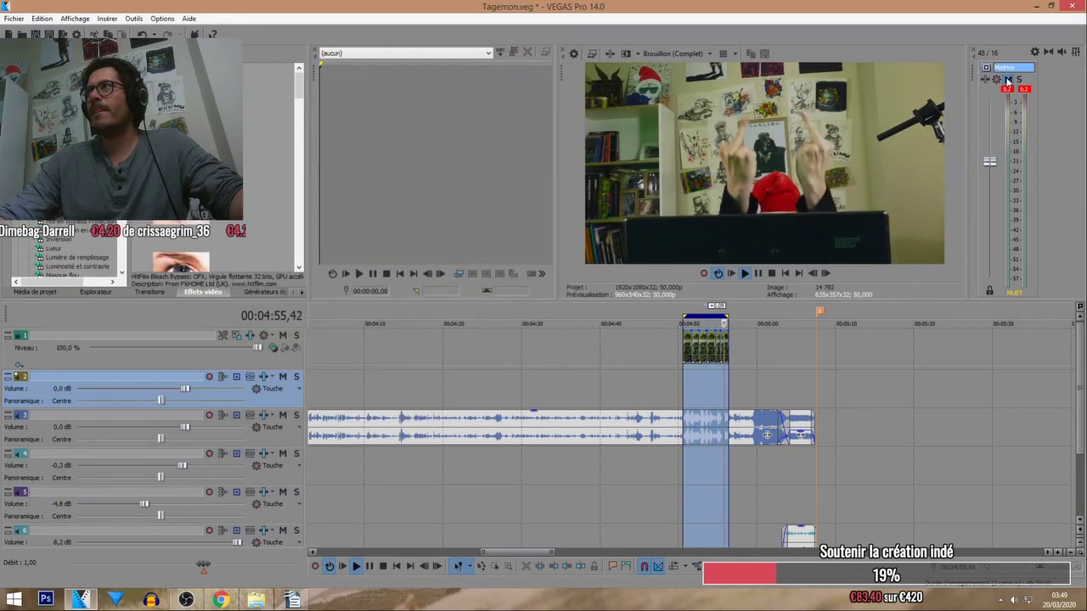
key(space)
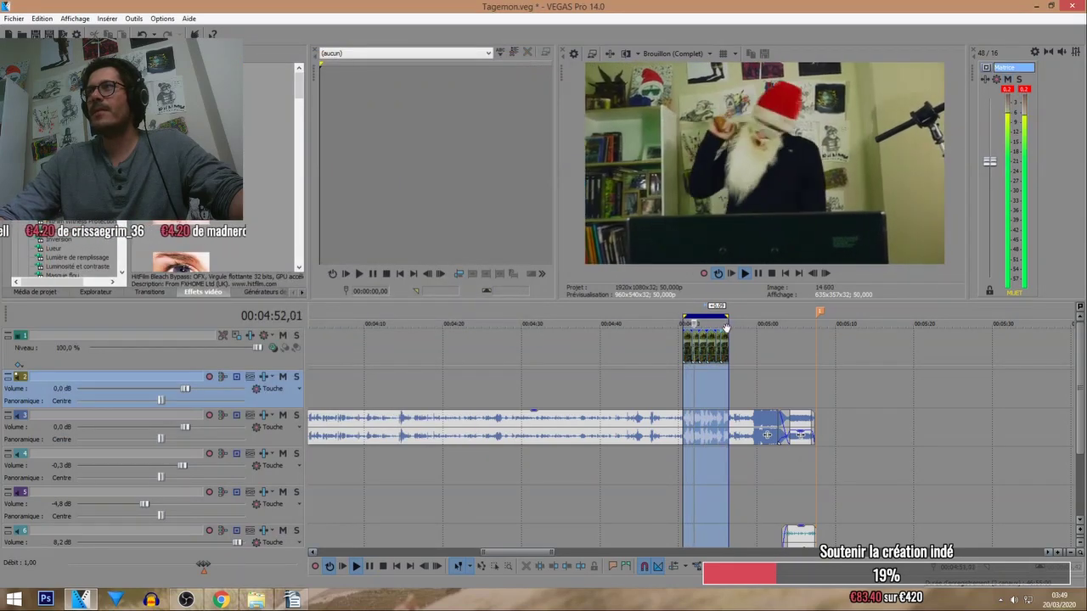
click(720, 344)
Play from before the clip with Loop turned off, zooming the timeline out to the Santa pieces.
scroll(720, 344, up, 5)
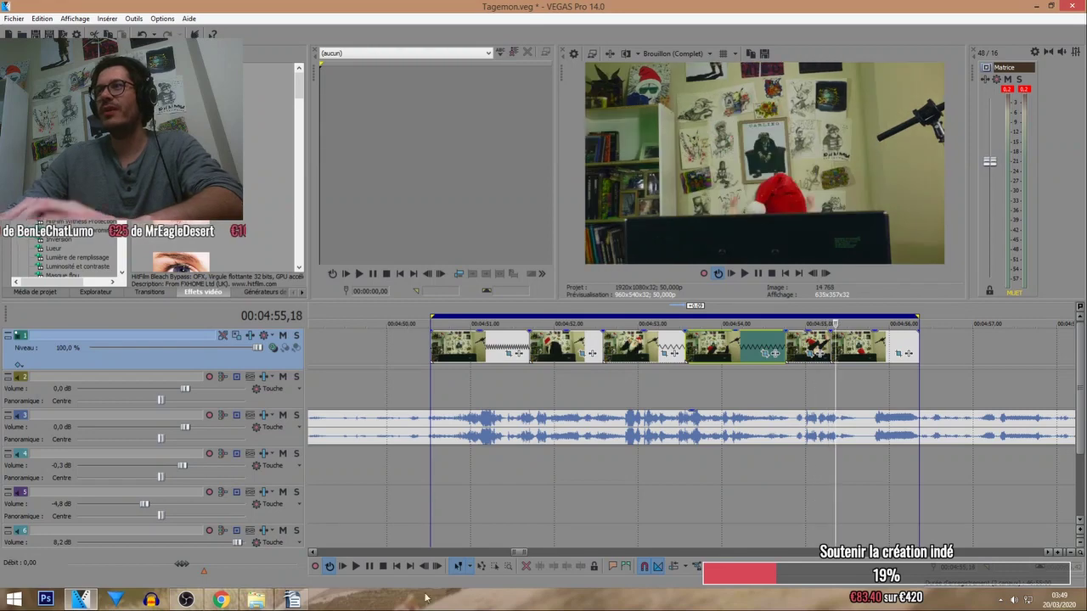
key(space)
scroll(737, 326, down, 5)
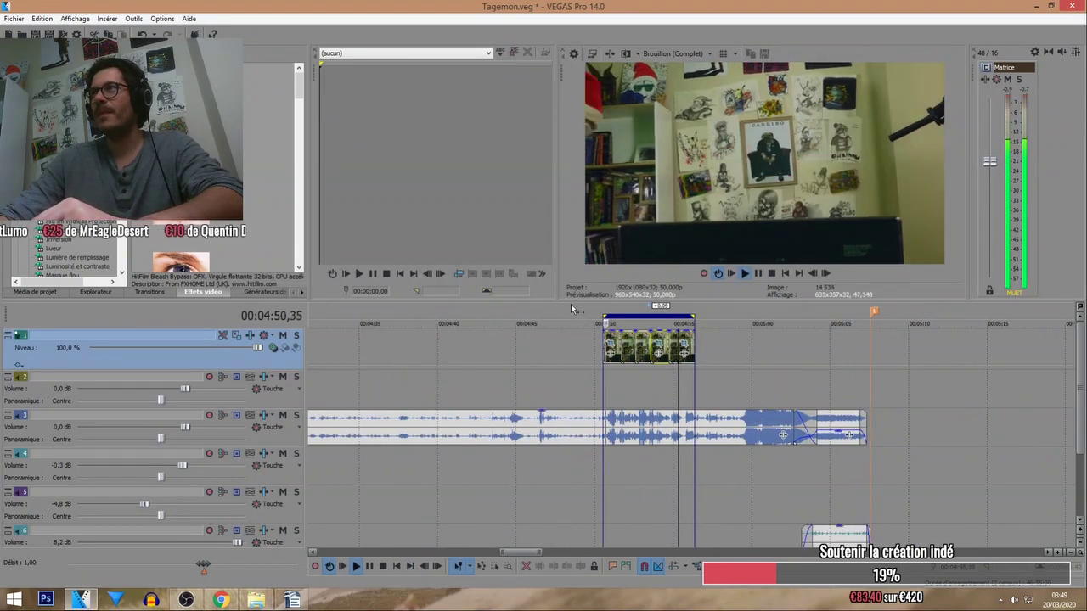
click(570, 305)
click(332, 568)
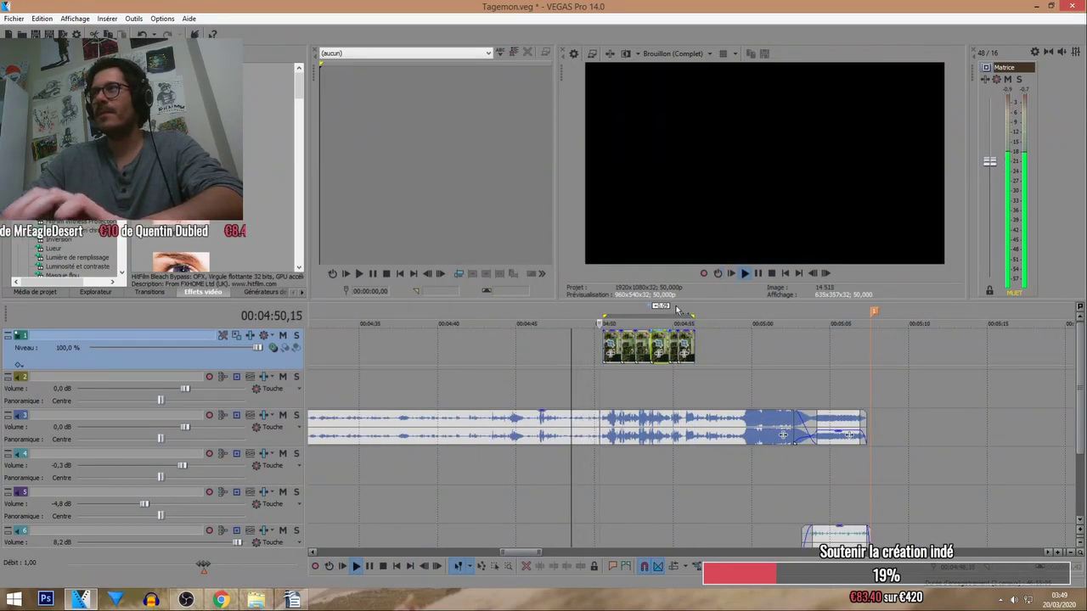
scroll(837, 352, down, 6)
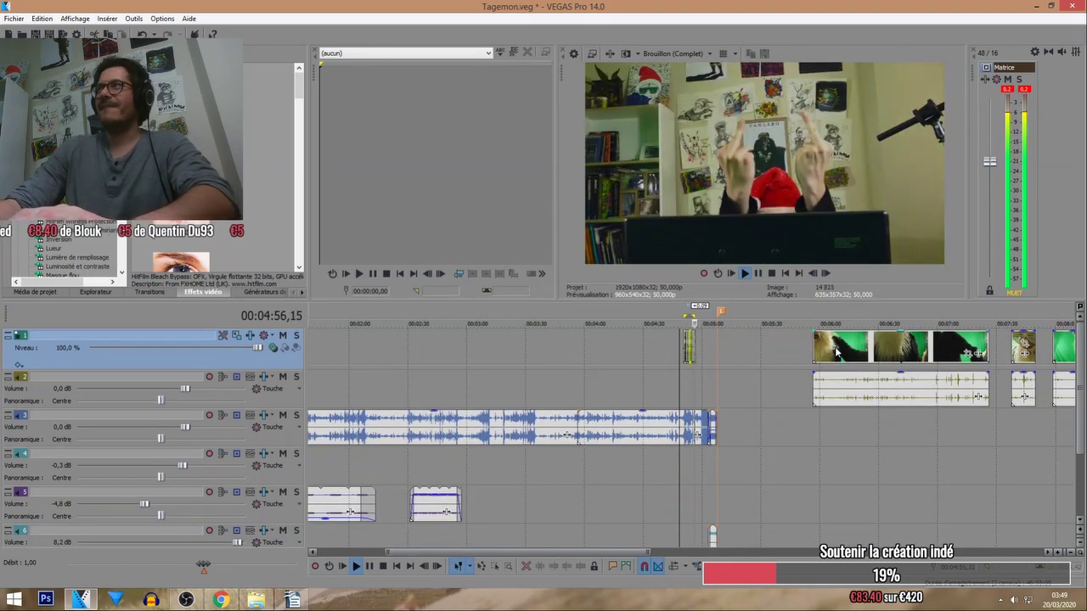
scroll(694, 354, up, 6)
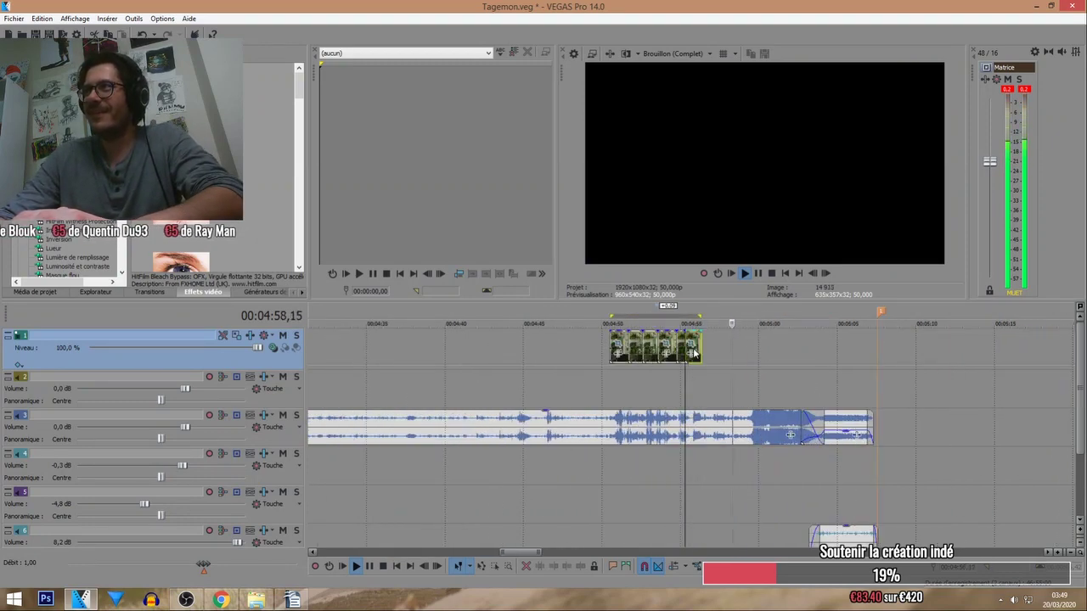
scroll(695, 353, down, 8)
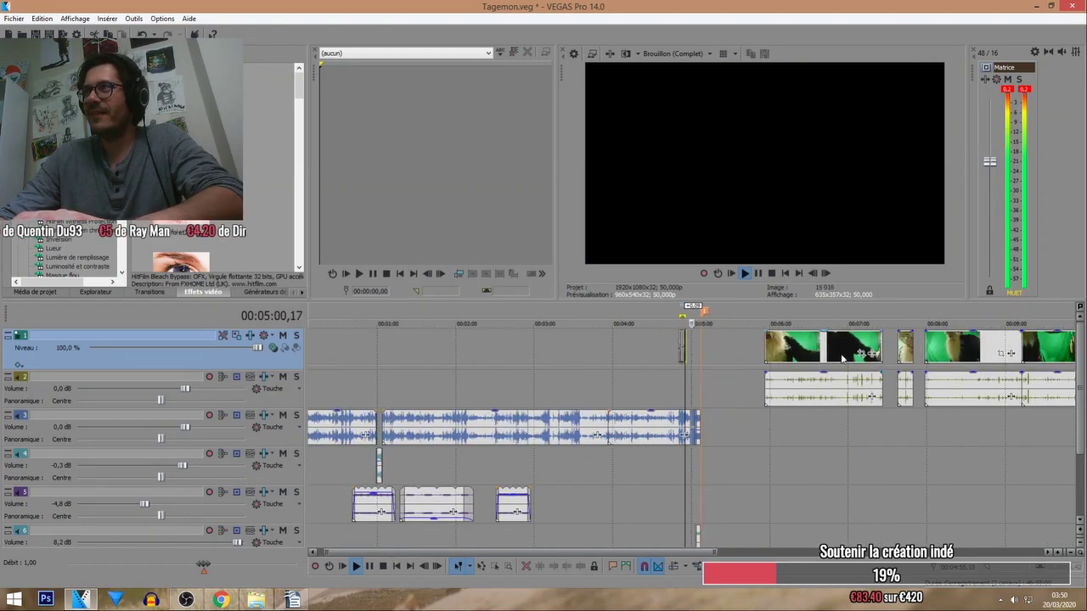
Briefly solo track 6, then play from the first green-screen Santa clip with the timeline zoomed out.
click(798, 386)
scroll(797, 387, up, 5)
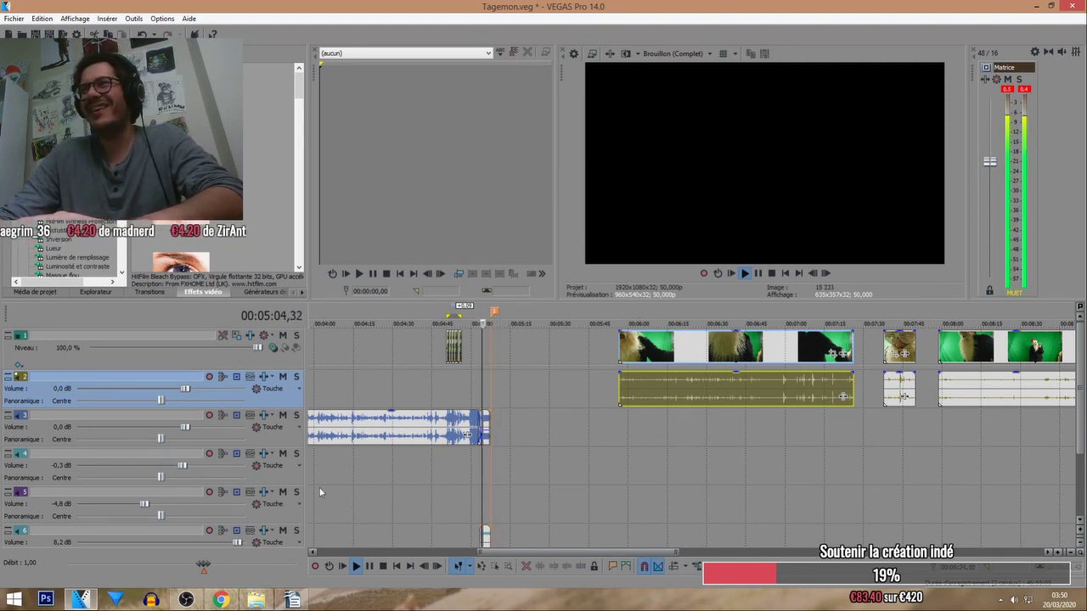
click(297, 531)
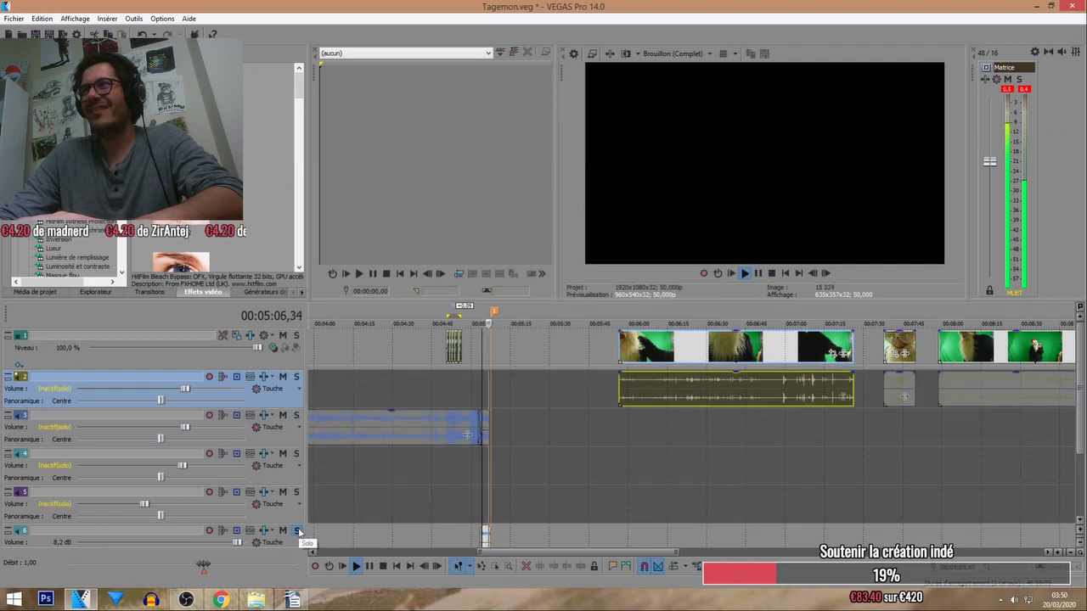
click(296, 531)
drag(633, 348, 692, 353)
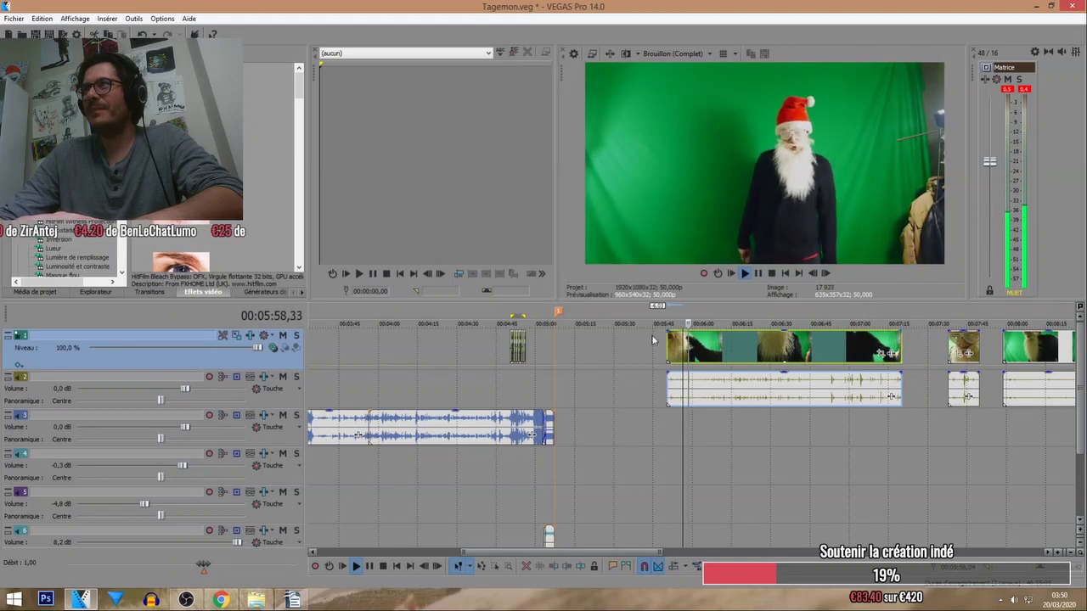
scroll(651, 335, down, 5)
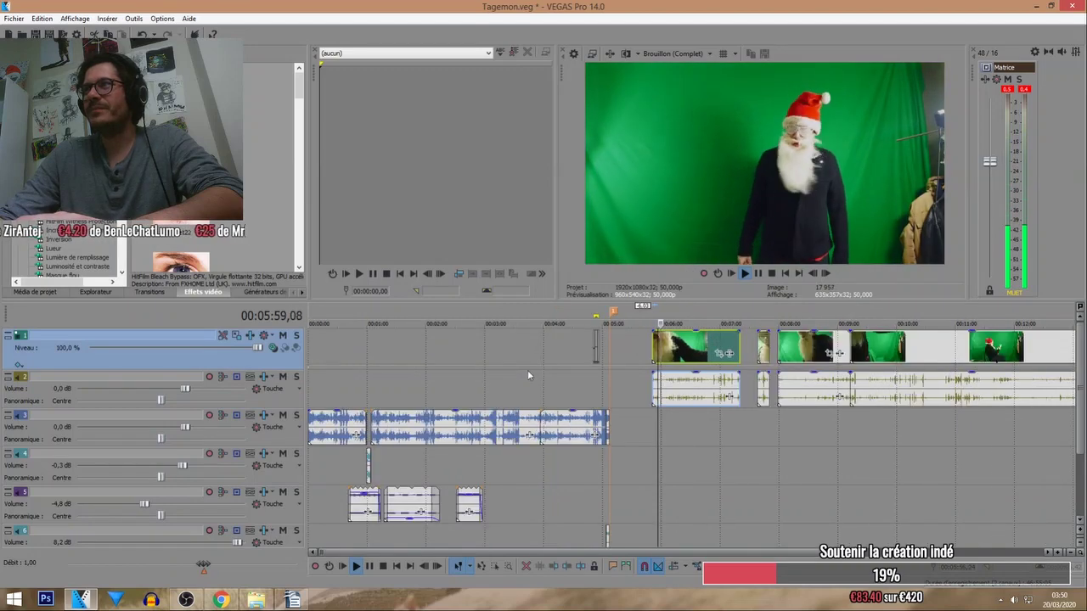
right_click(187, 341)
click(204, 365)
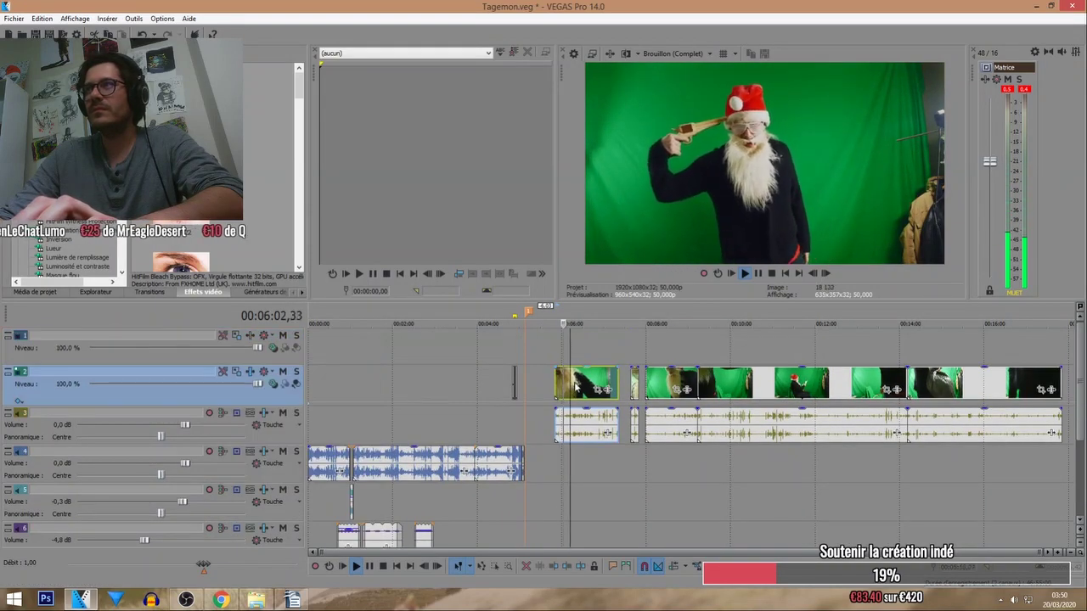
drag(576, 386, 576, 351)
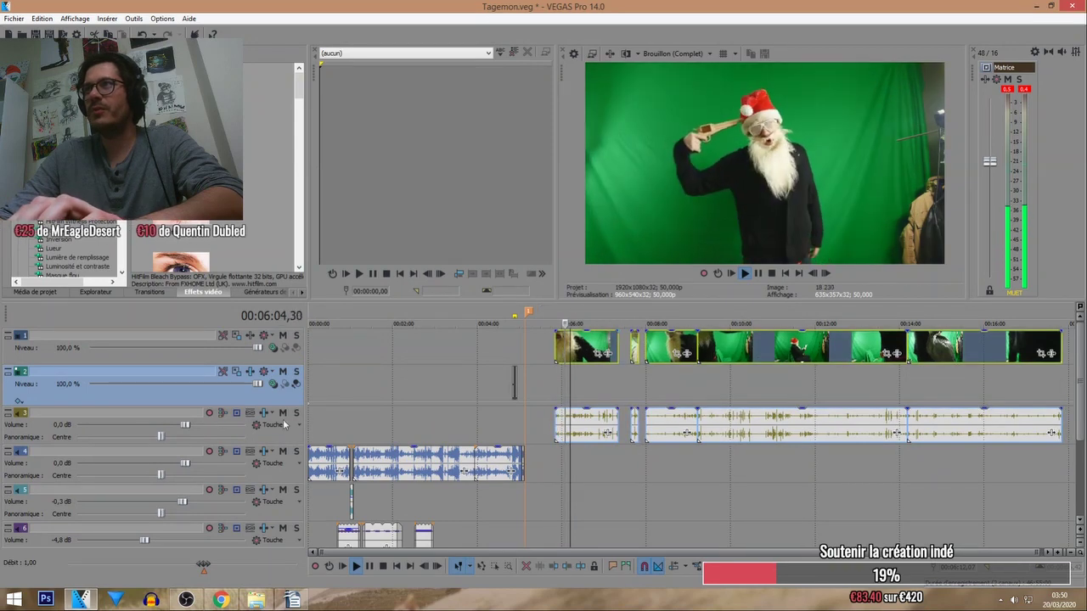
drag(167, 414, 189, 379)
click(569, 349)
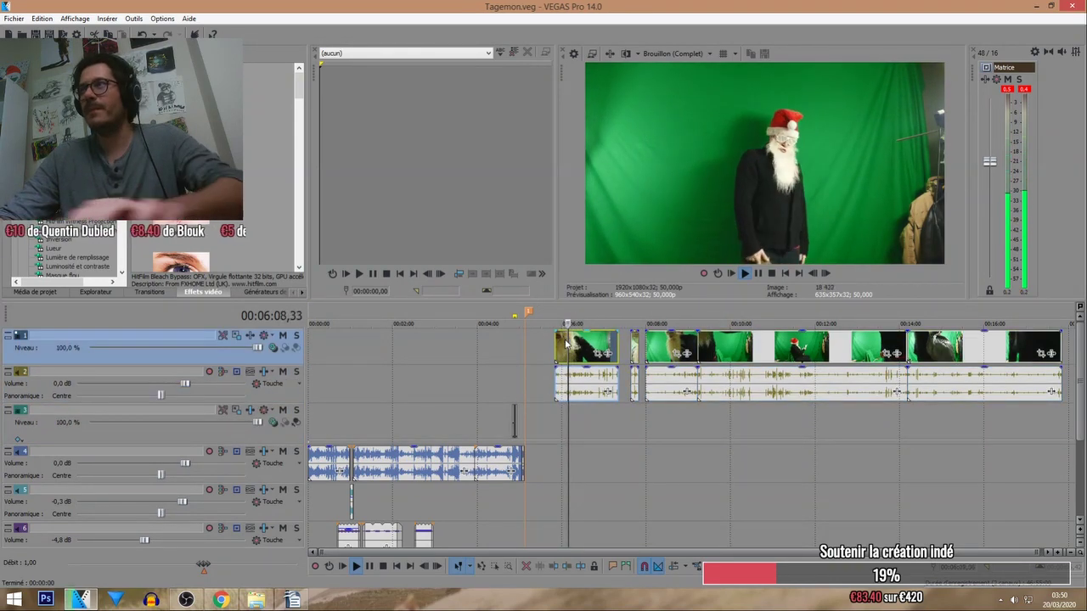
scroll(581, 357, up, 2)
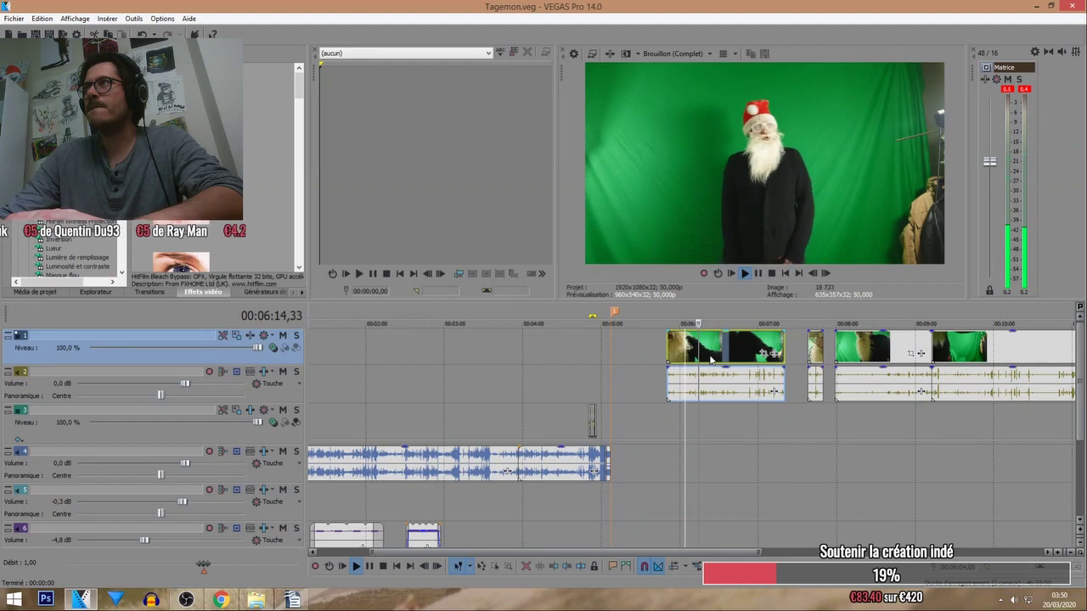
scroll(706, 356, down, 2)
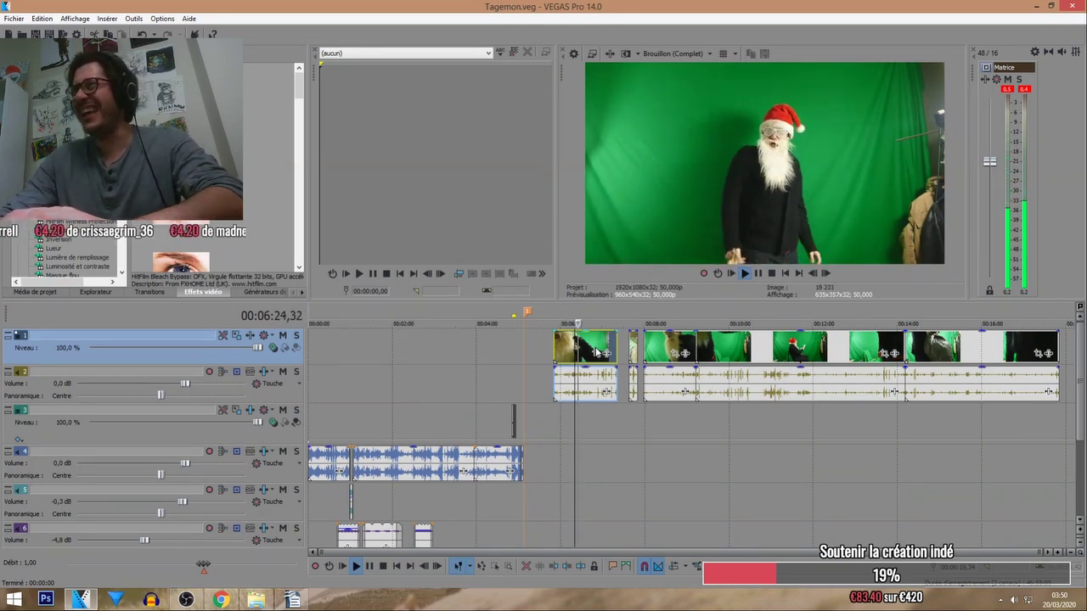
scroll(584, 353, up, 2)
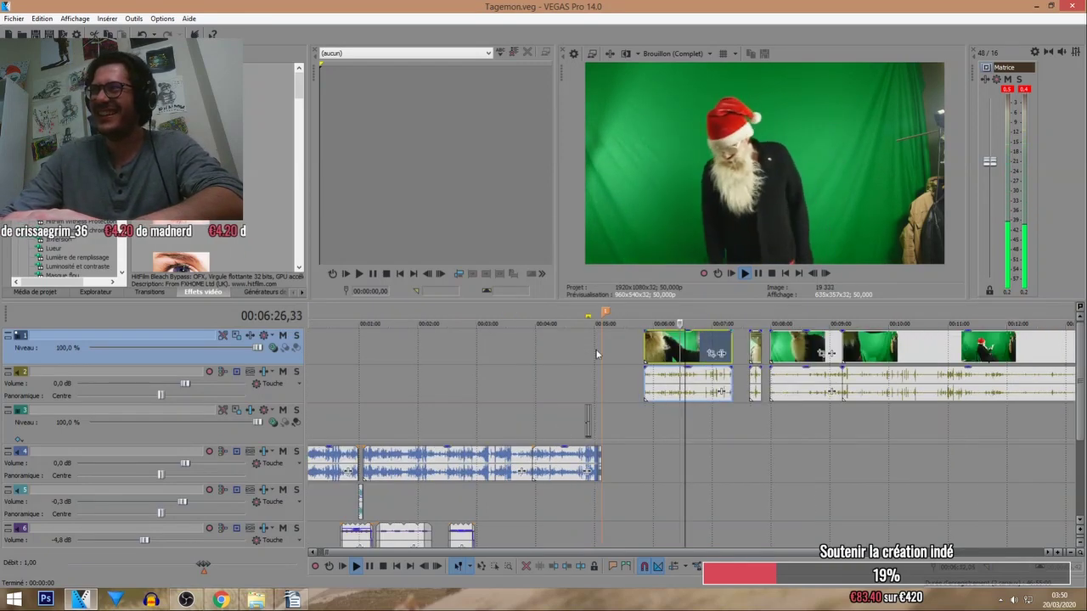
Preview the first green-screen Santa clip, skipping playback ahead to about 07:05.
drag(626, 357, 586, 346)
click(678, 315)
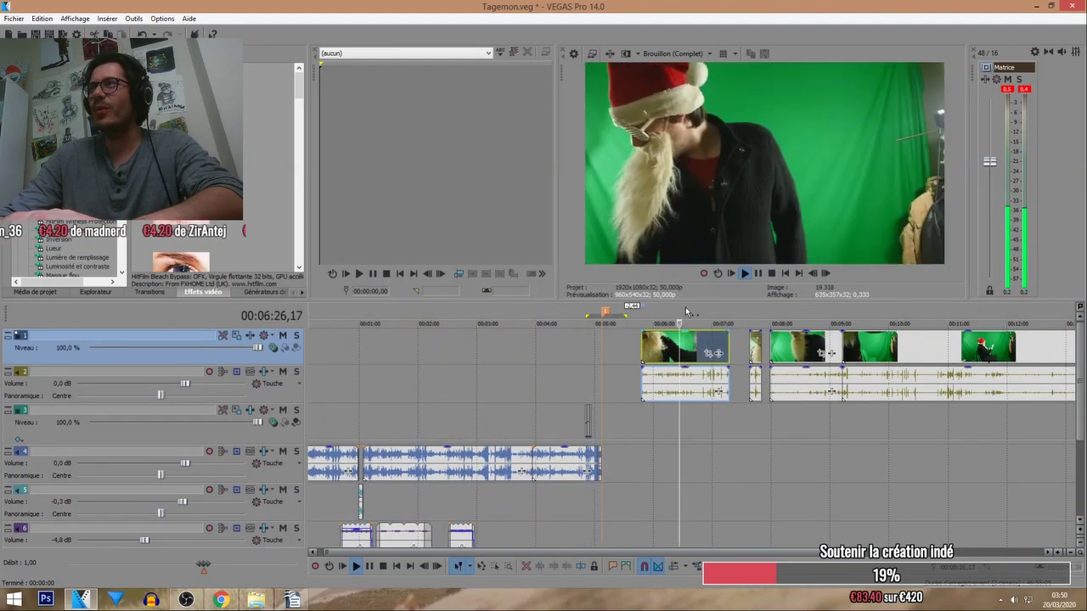
click(690, 315)
click(702, 315)
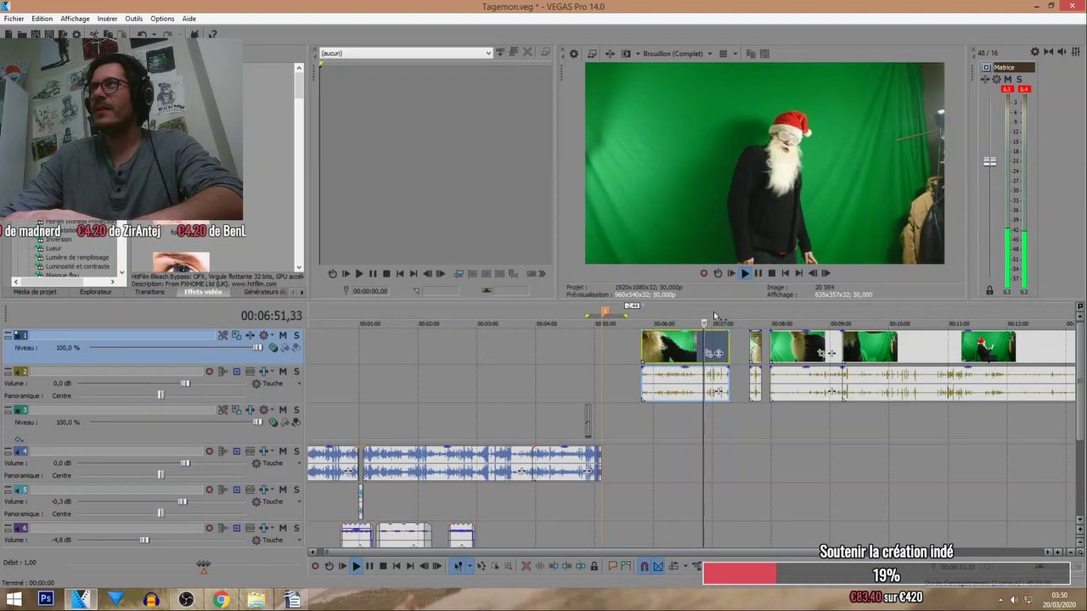
click(717, 316)
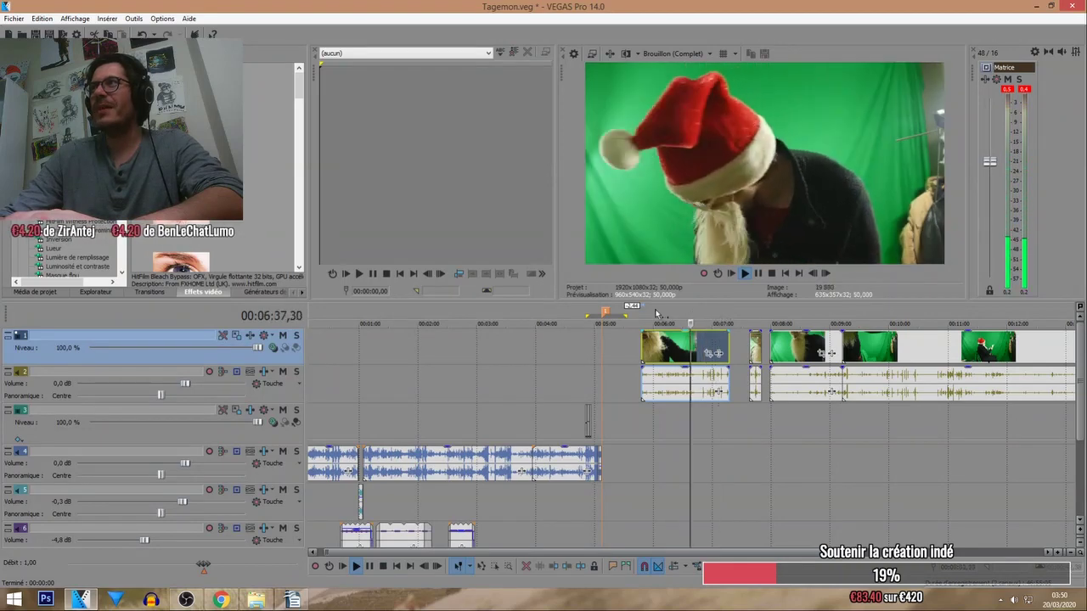
click(655, 319)
Move the first Santa clip to 00:00:00 and replay it from the beginning.
drag(672, 344, 328, 356)
click(763, 317)
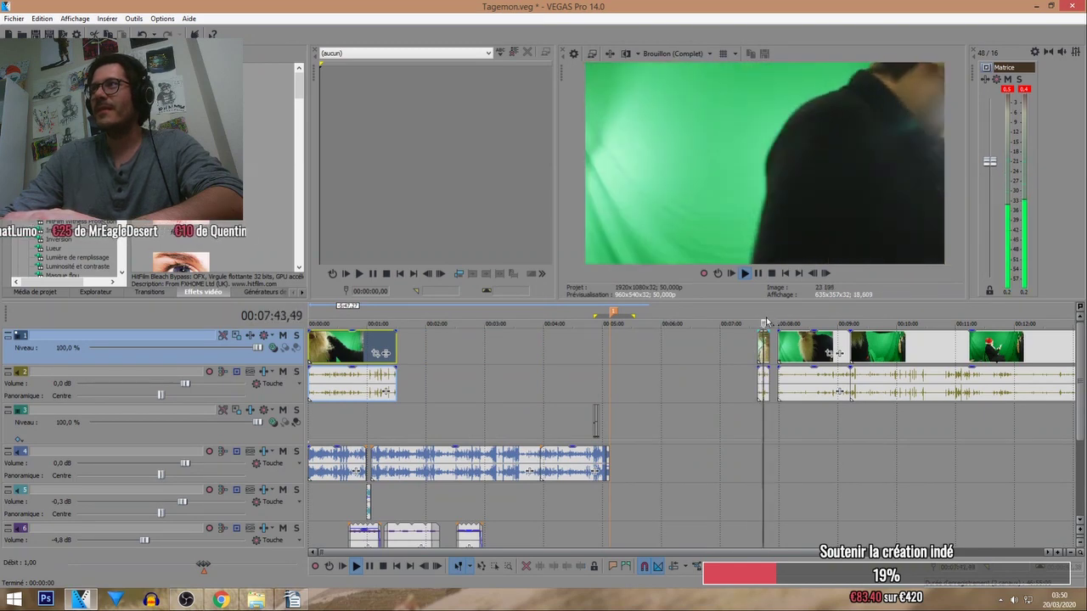
scroll(763, 323, up, 5)
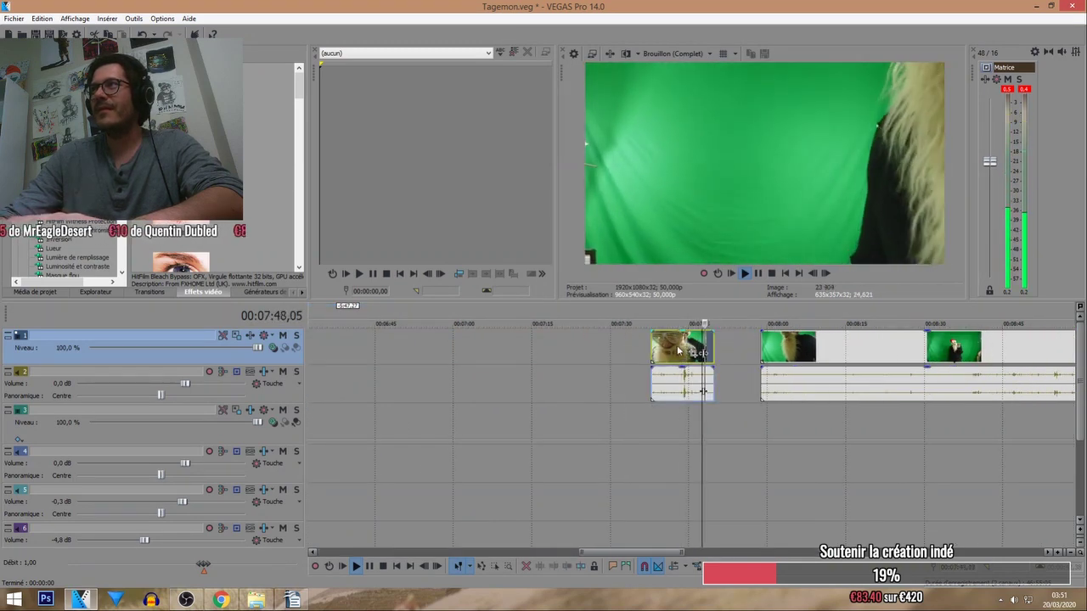
scroll(675, 319, down, 6)
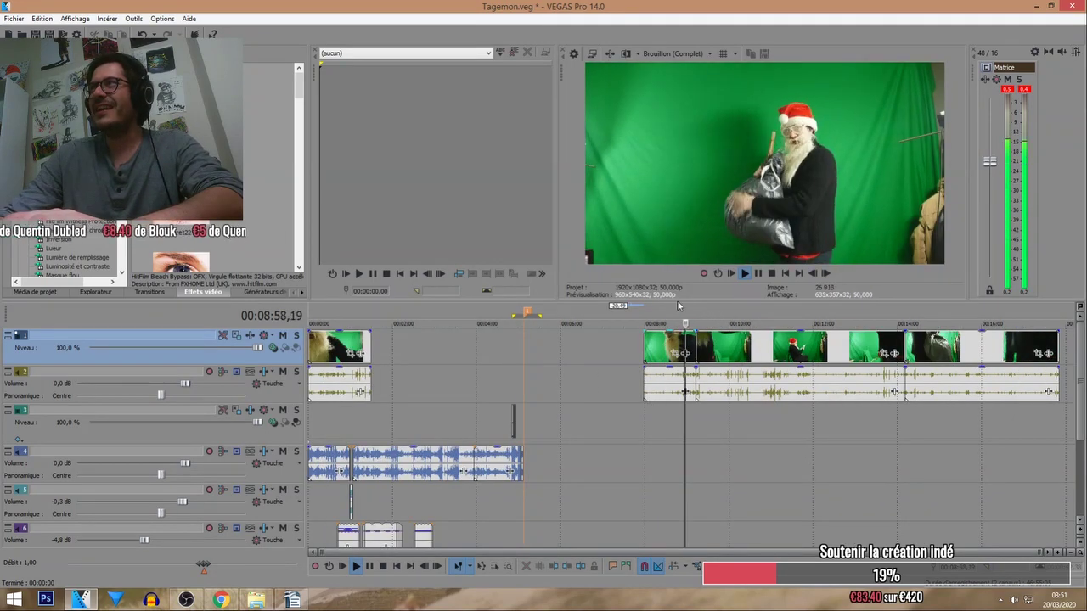
click(728, 316)
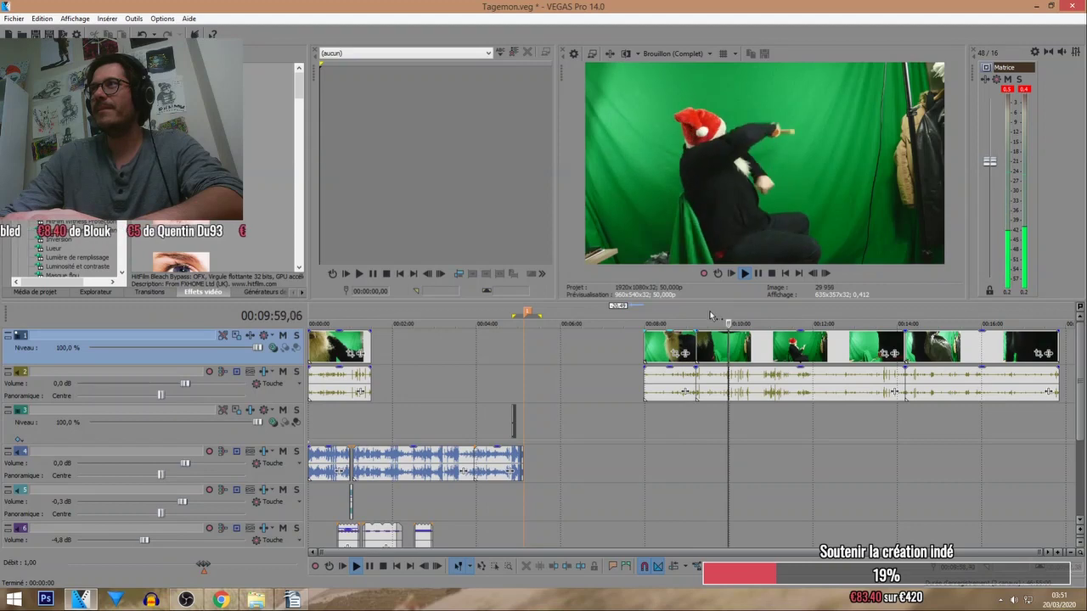
click(753, 316)
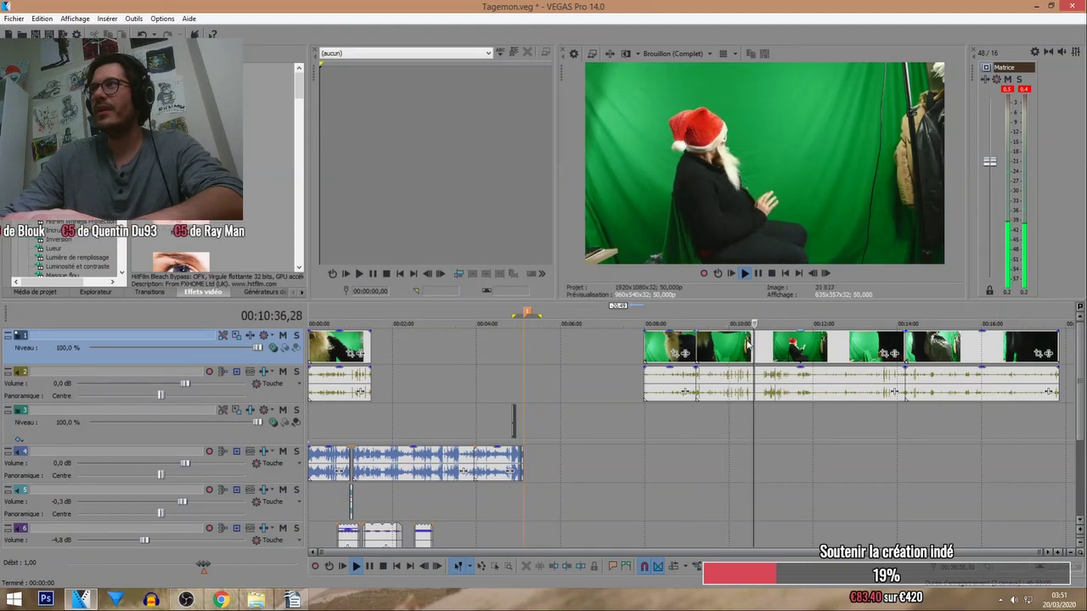
click(355, 566)
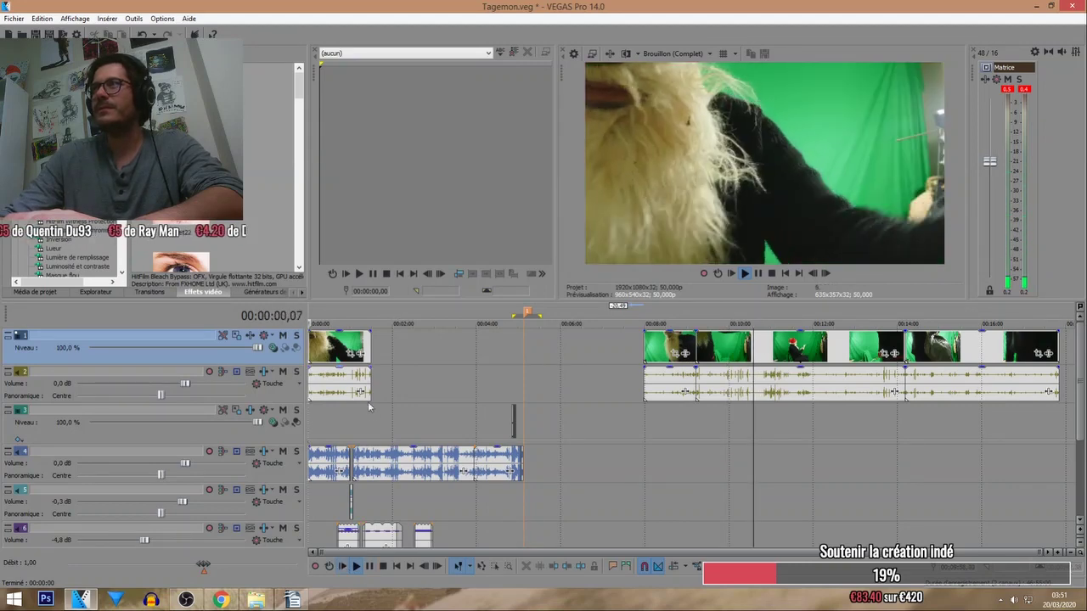
Trim the start off the first Santa clip and its audio, then replay it.
scroll(330, 352, up, 5)
scroll(330, 353, up, 2)
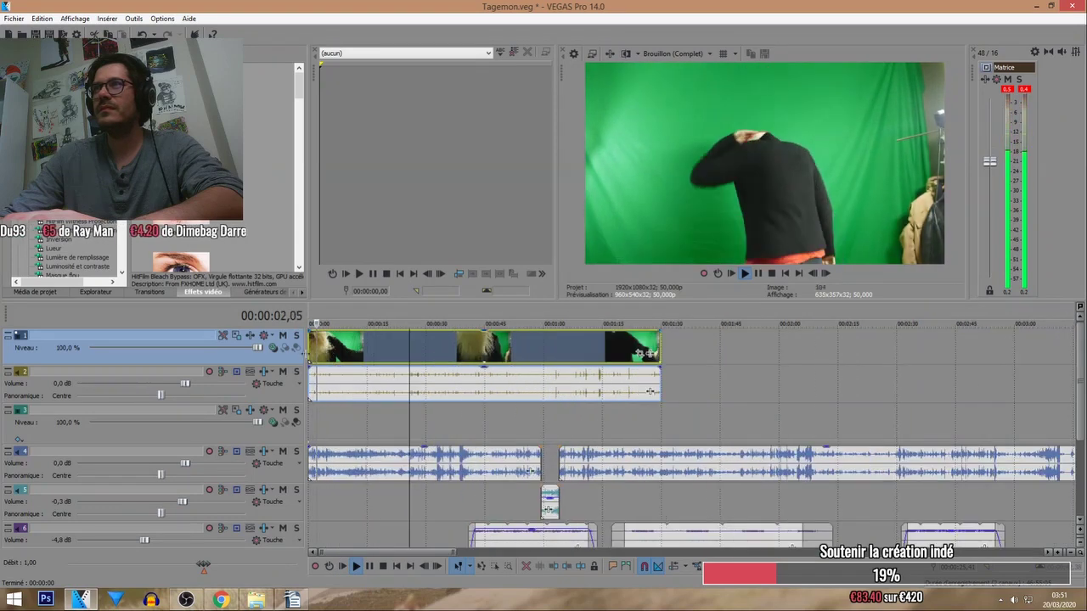
mouse_move(322, 350)
mouse_down()
mouse_move(337, 352)
mouse_move(311, 352)
mouse_up()
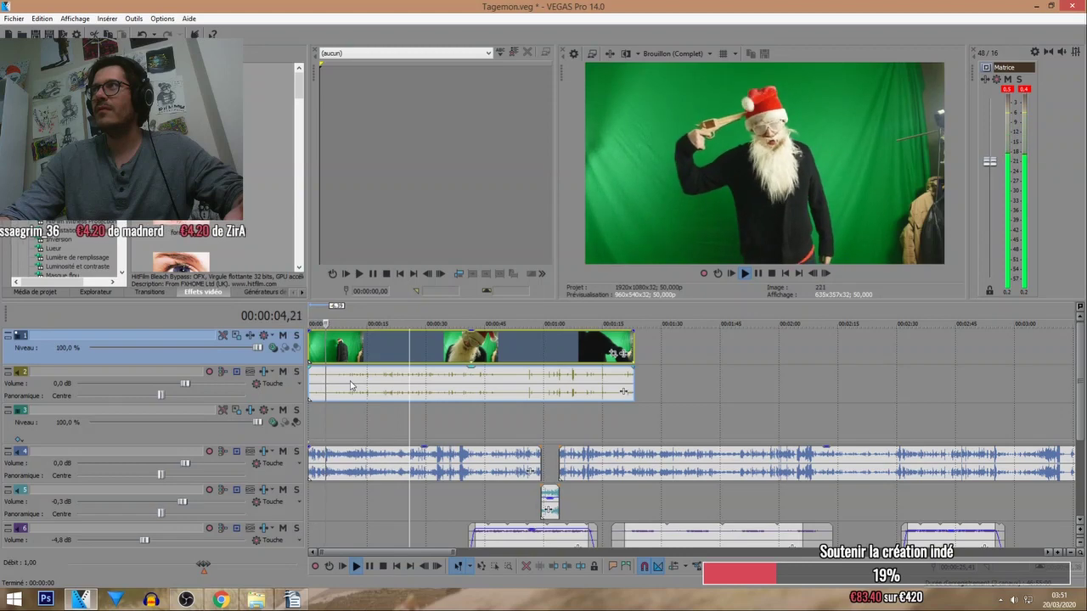
click(314, 322)
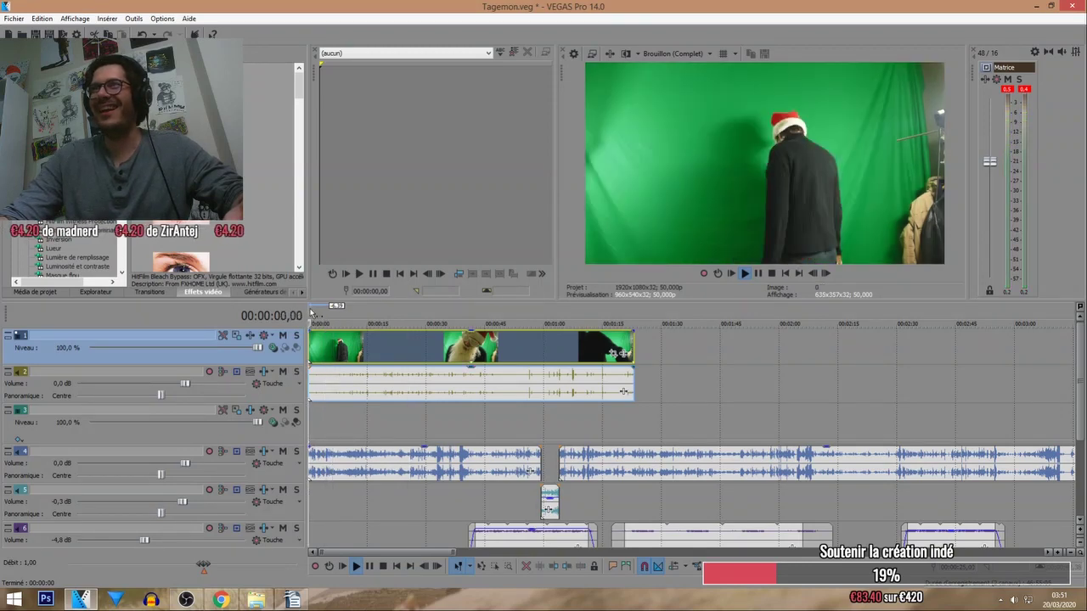
Split the clip and butt the split-off second piece against the first.
scroll(319, 324, up, 5)
key(s)
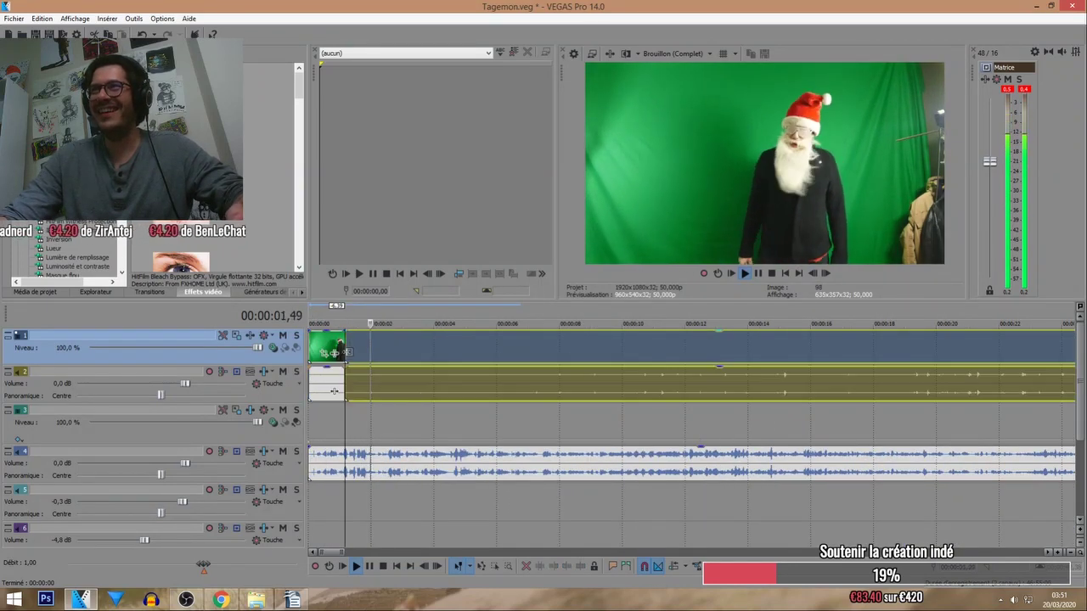
drag(342, 356, 369, 359)
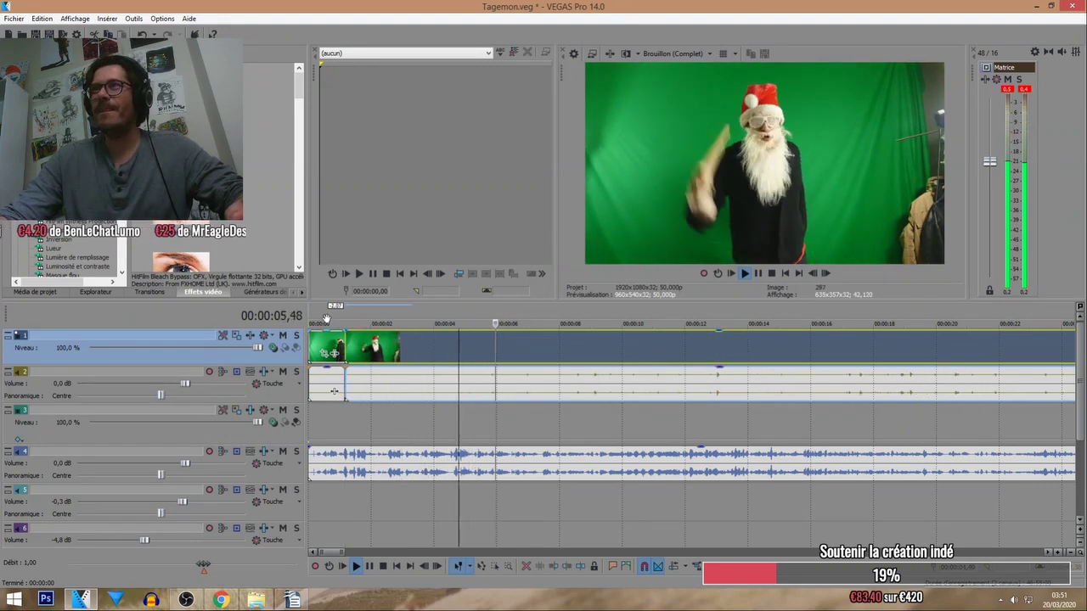
click(324, 322)
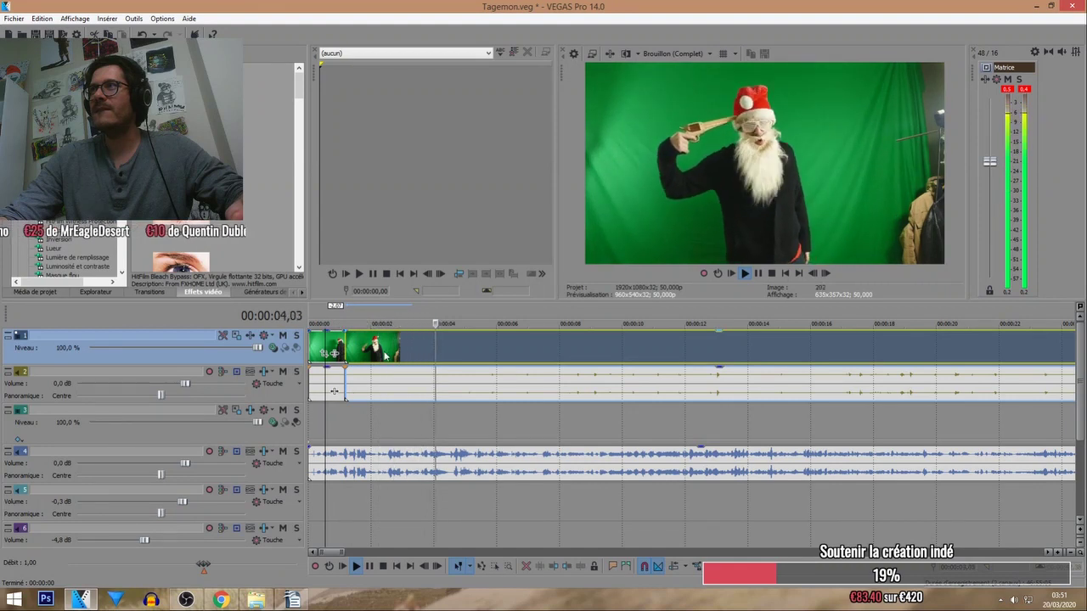
drag(364, 331, 399, 348)
click(410, 311)
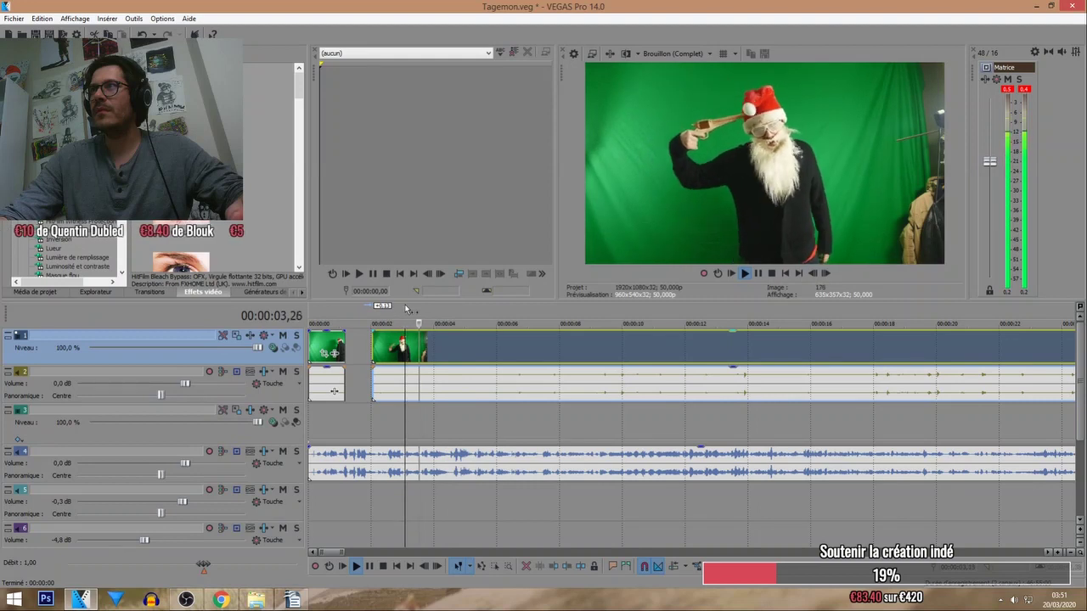
click(383, 566)
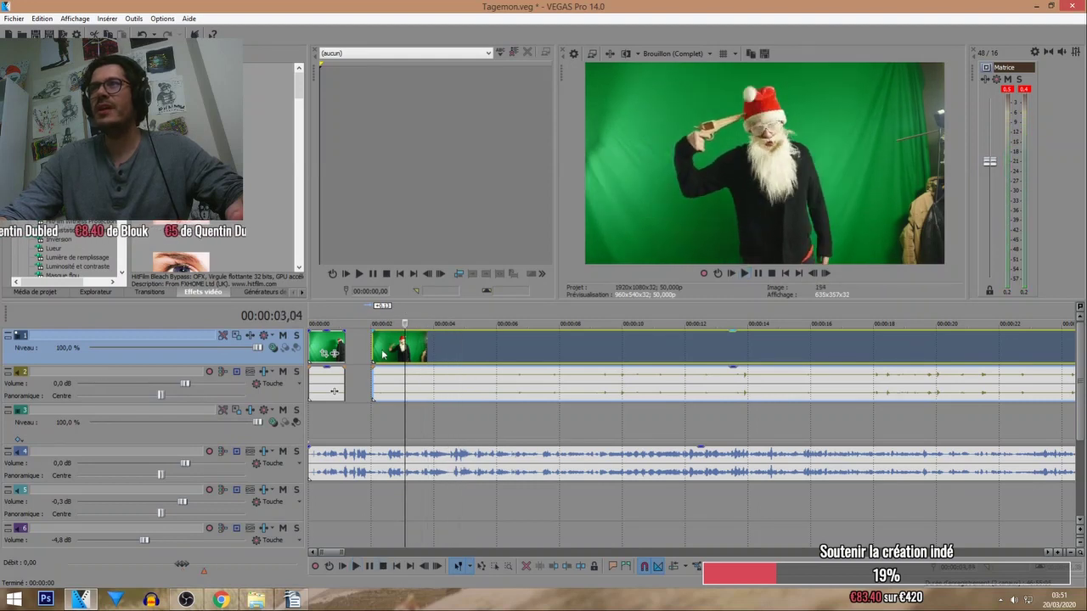
drag(374, 347, 345, 346)
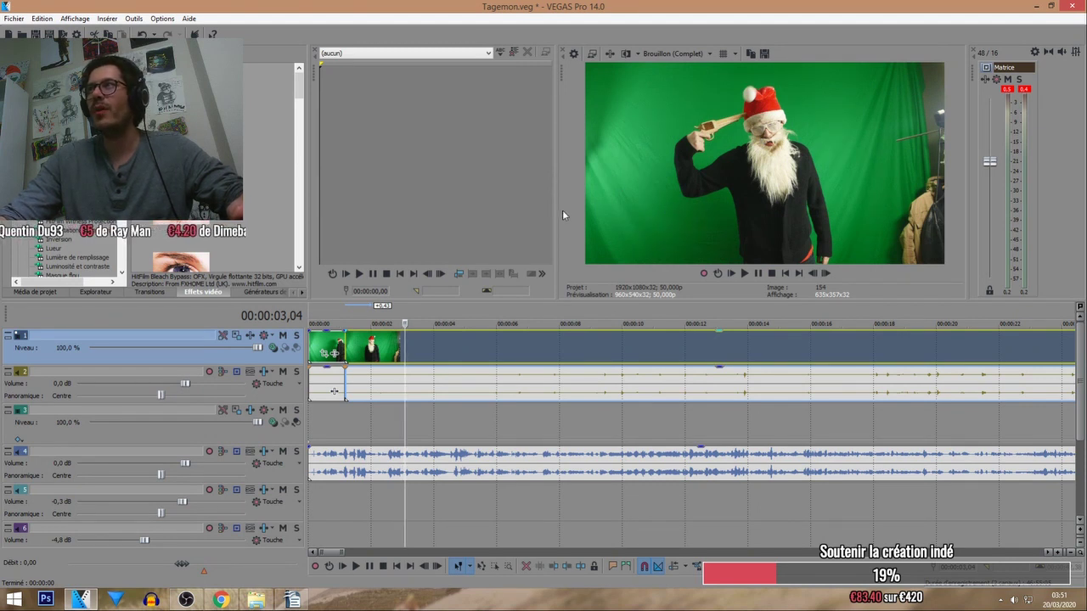
Enlarge the video preview and replay the pieces from near the start.
drag(562, 215, 495, 215)
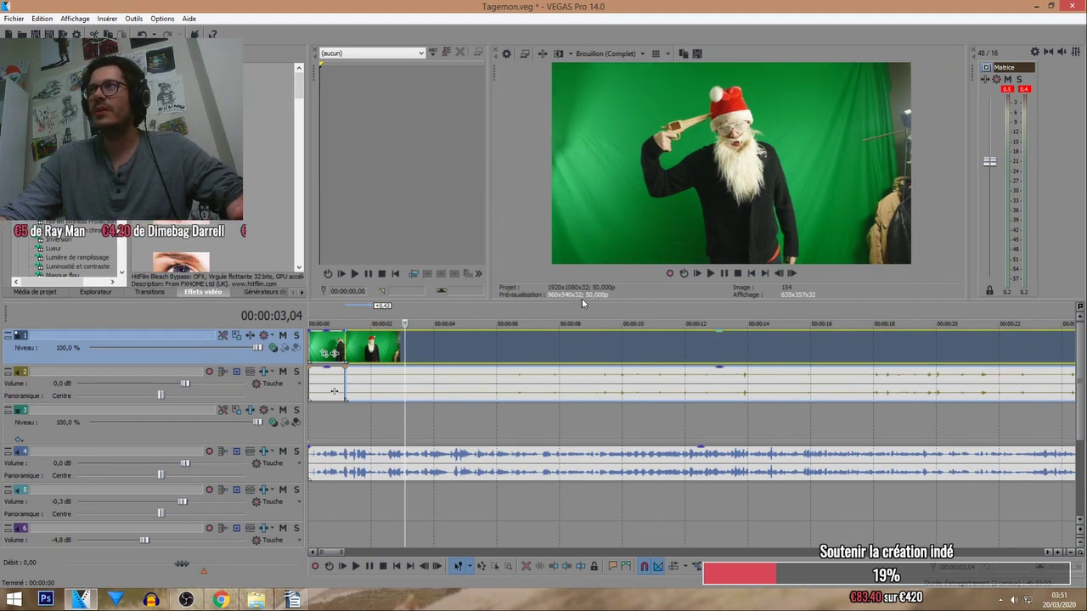
drag(578, 298, 596, 321)
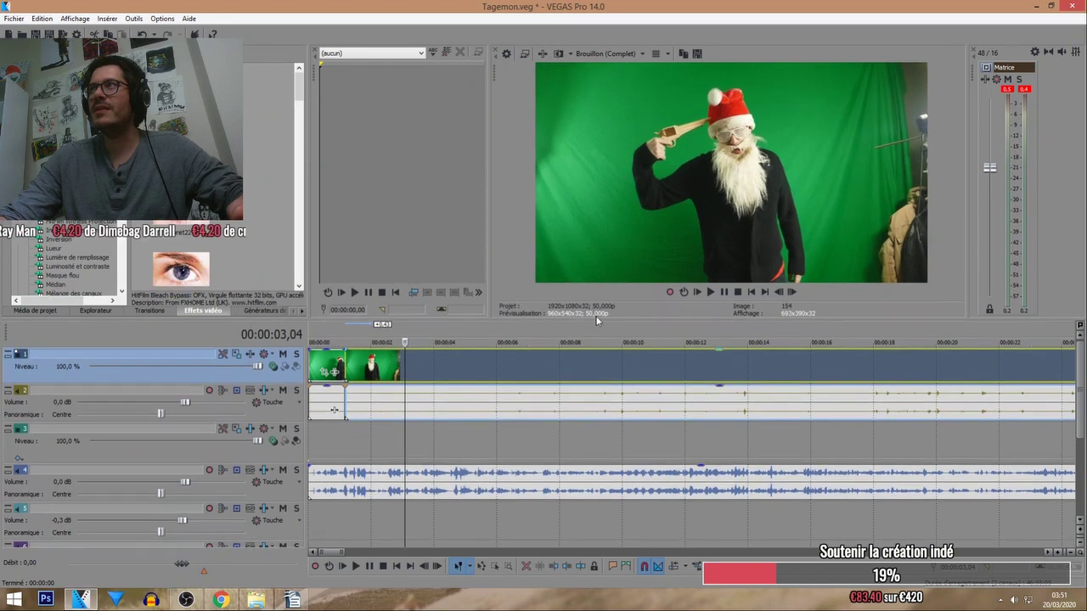
click(357, 371)
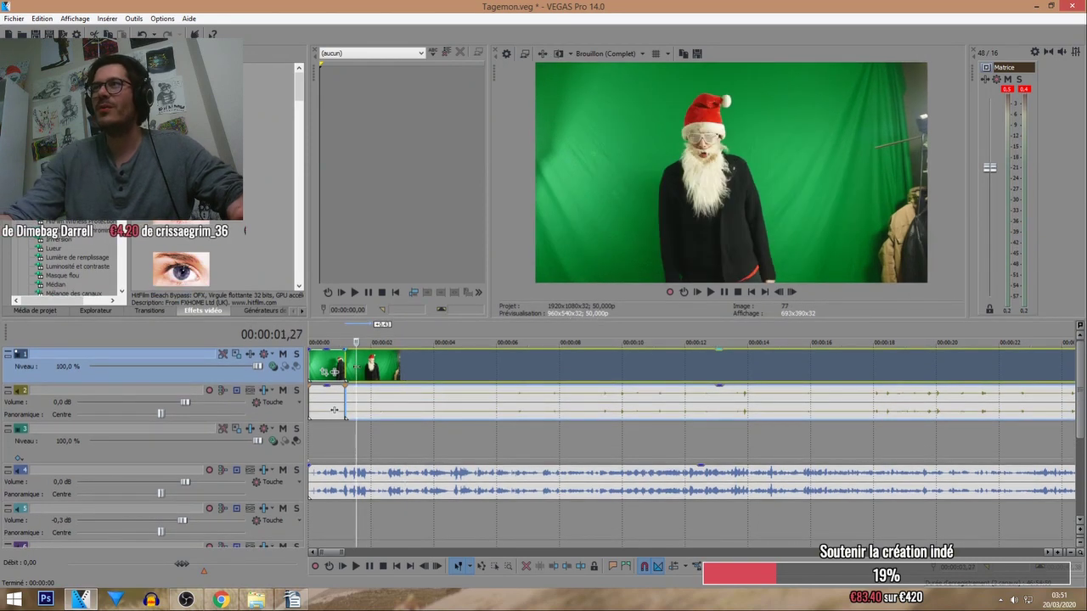
click(355, 566)
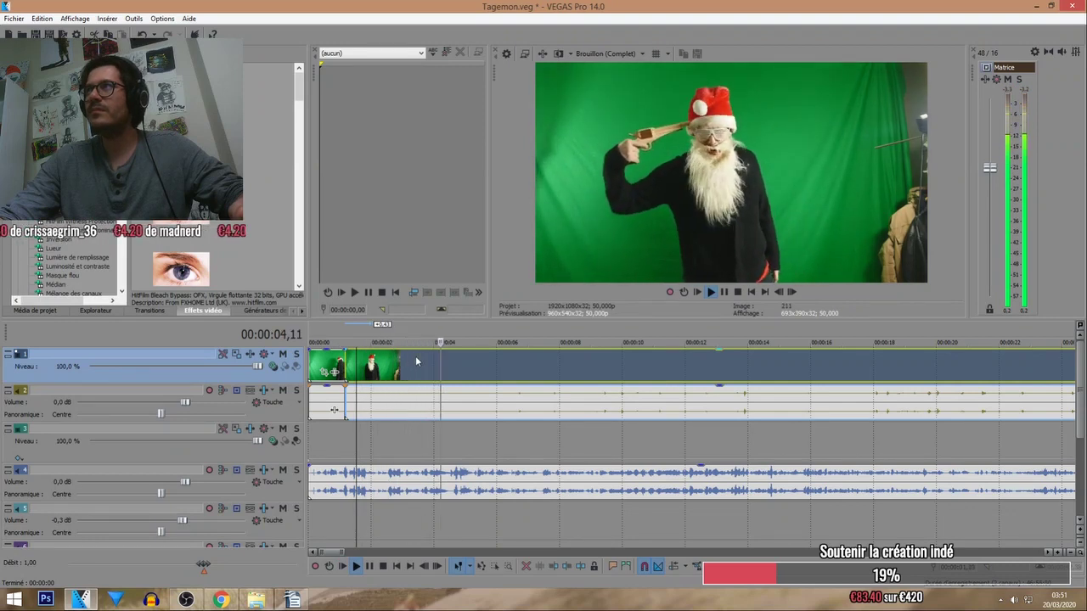
click(332, 334)
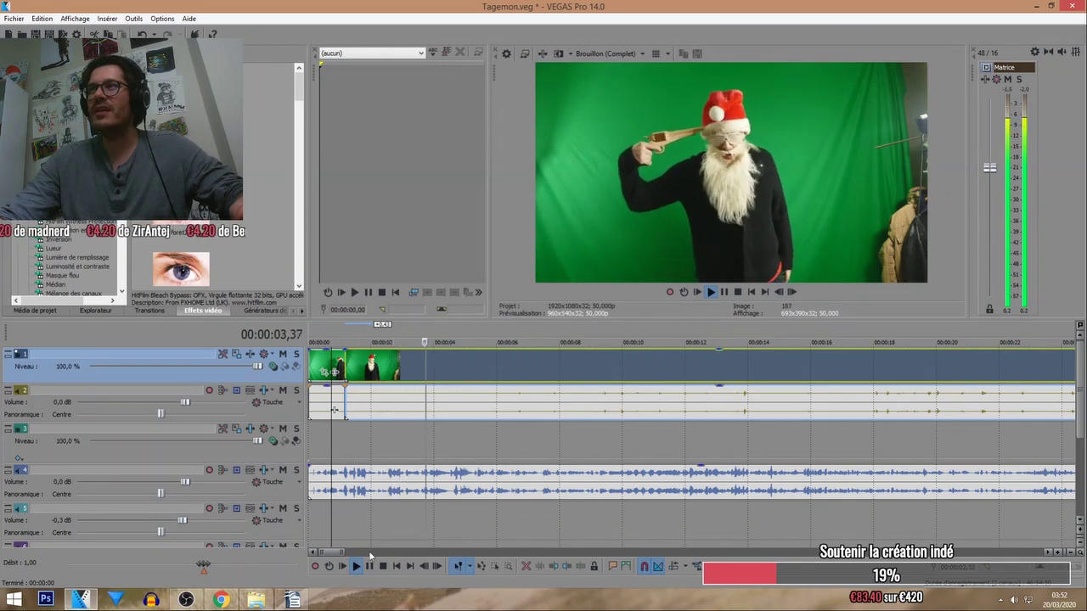
key(space)
click(323, 333)
click(357, 566)
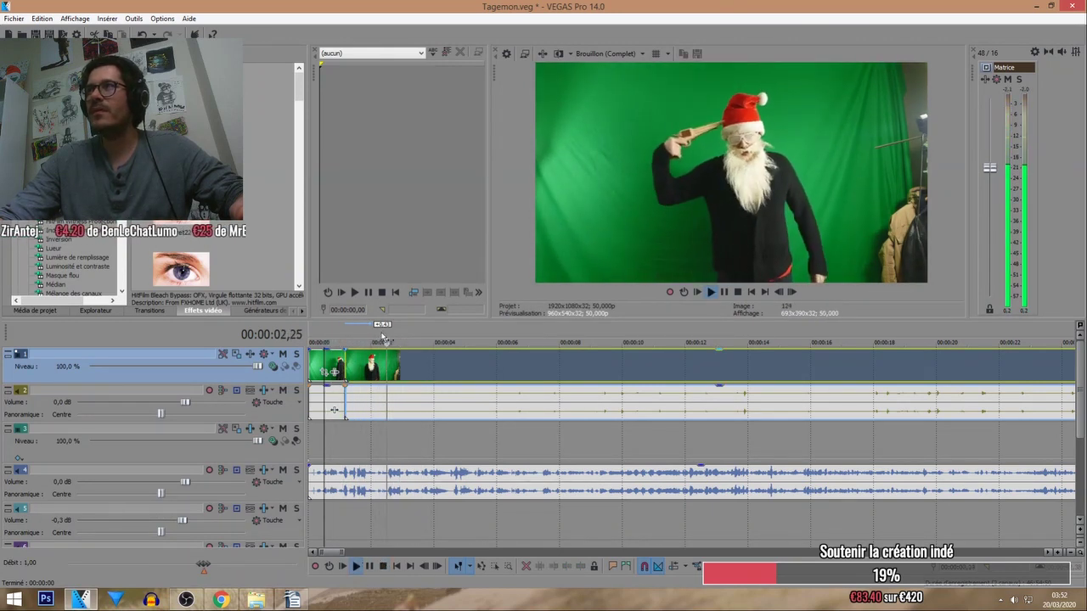
click(336, 411)
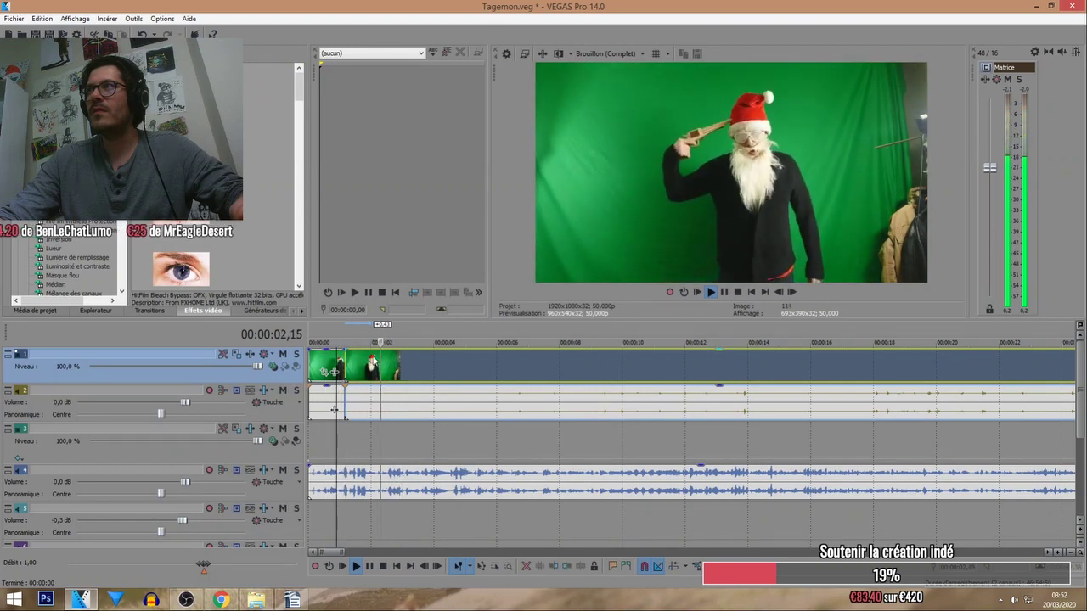
Split the clip around 00:00:04 and move the later clip further right.
click(453, 371)
click(445, 371)
key(s)
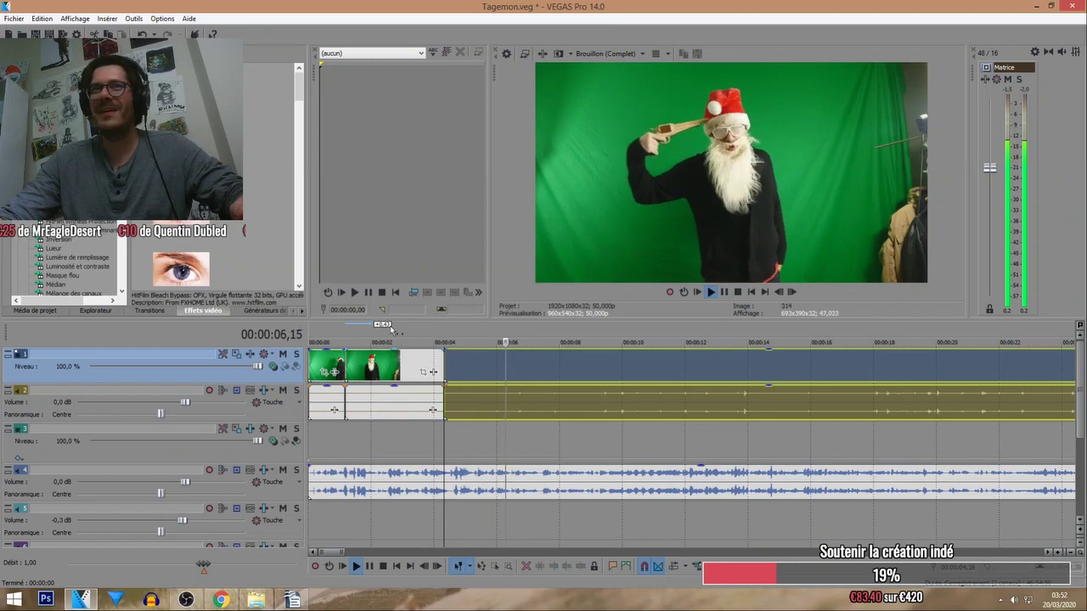
click(390, 334)
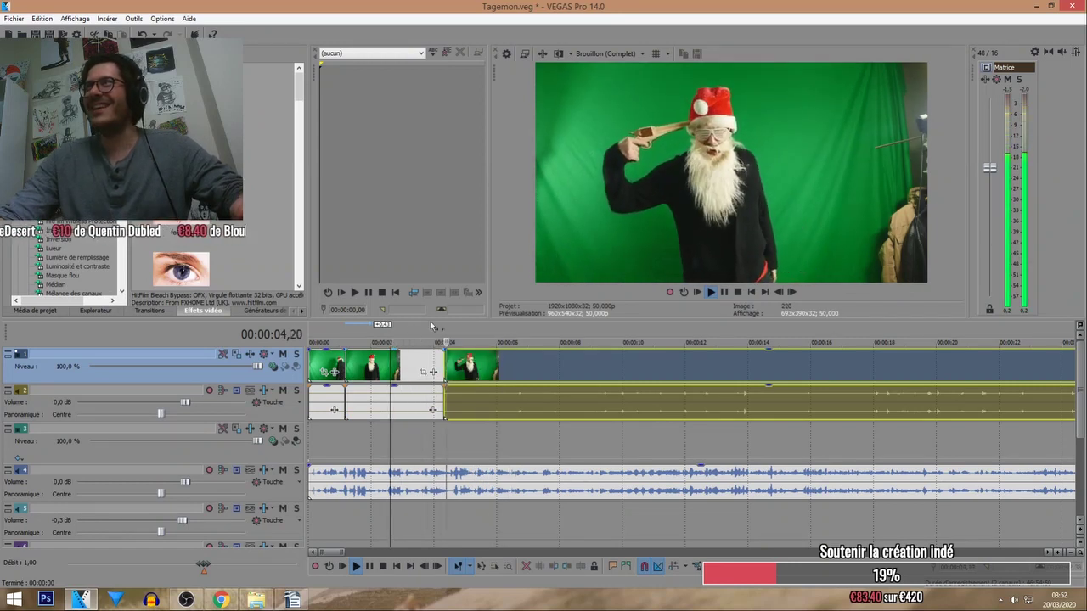
drag(471, 371, 513, 371)
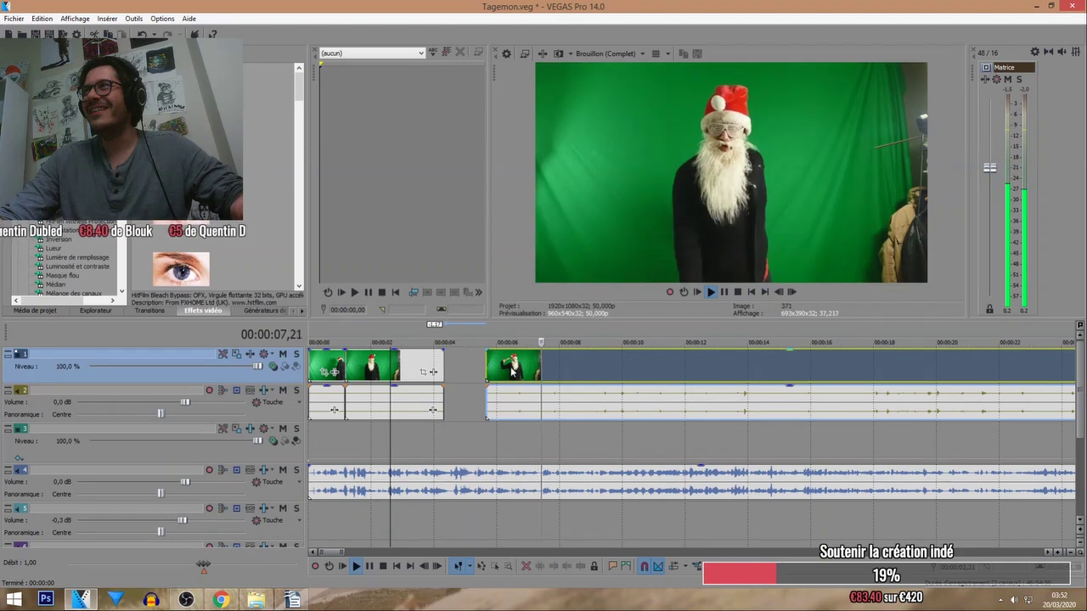
click(487, 331)
click(336, 374)
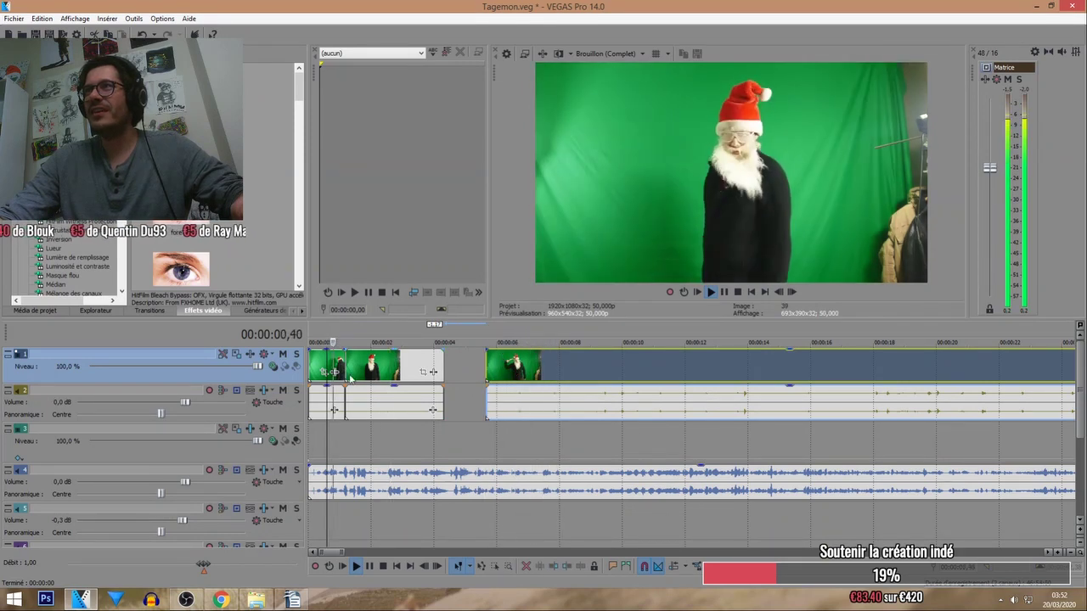
Place the following clip after a short gap and trim the earlier piece's end shorter.
mouse_move(351, 378)
mouse_down()
mouse_move(379, 373)
mouse_move(346, 367)
mouse_up()
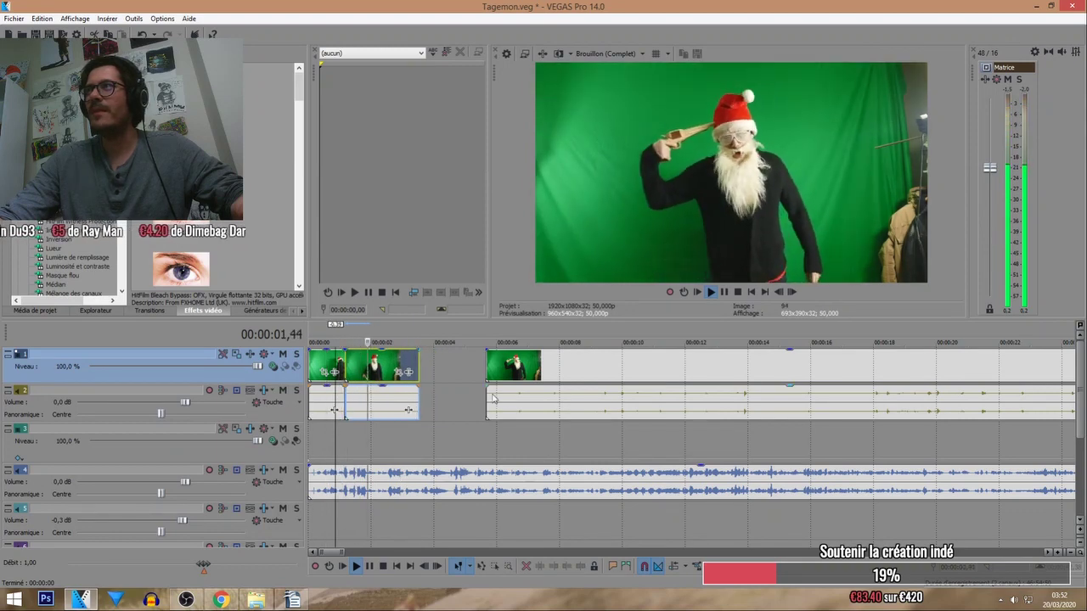
drag(493, 399, 431, 382)
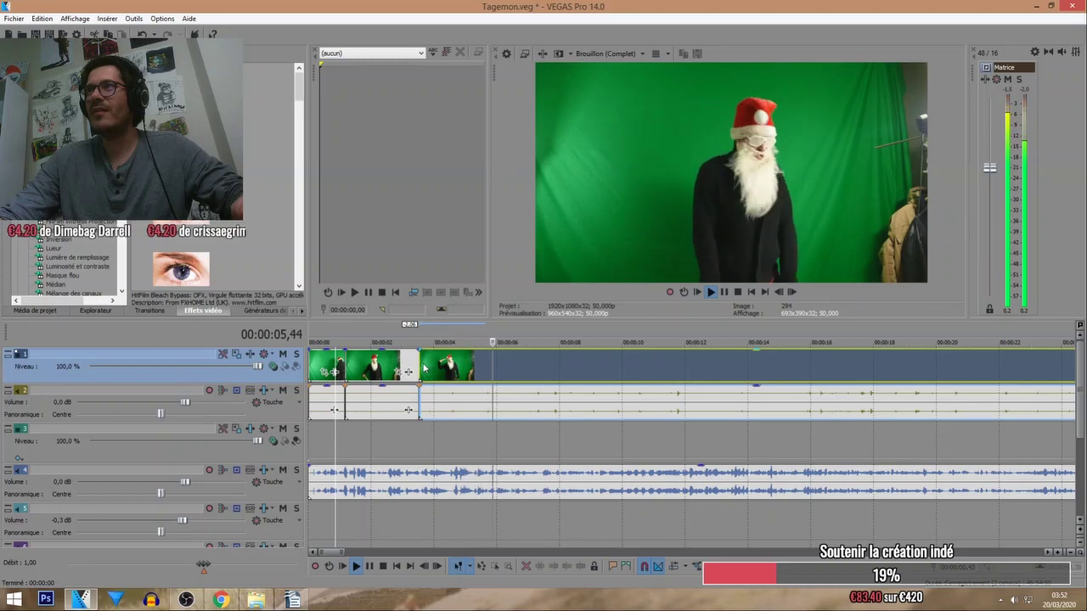
drag(423, 367, 449, 368)
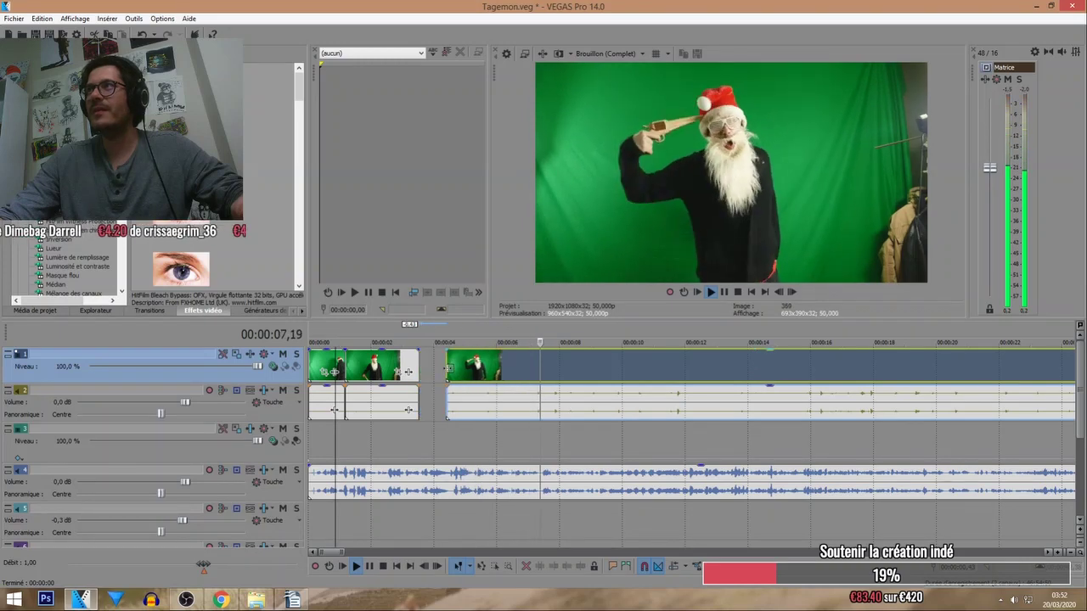
click(390, 332)
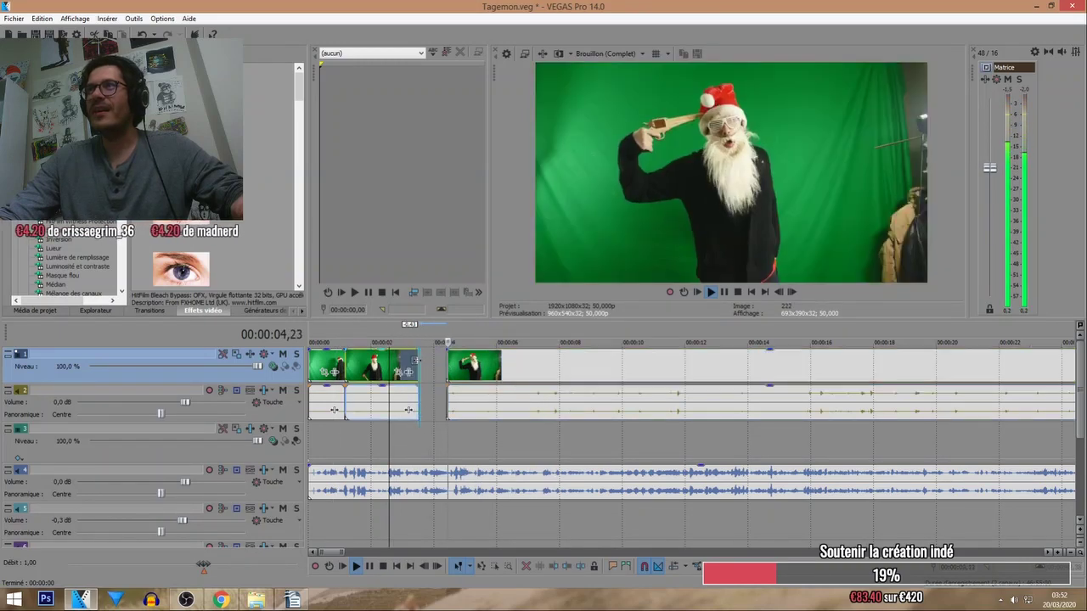
drag(416, 361, 405, 362)
Butt the longer Santa clip against the opening pieces, then shift it slightly later.
key(space)
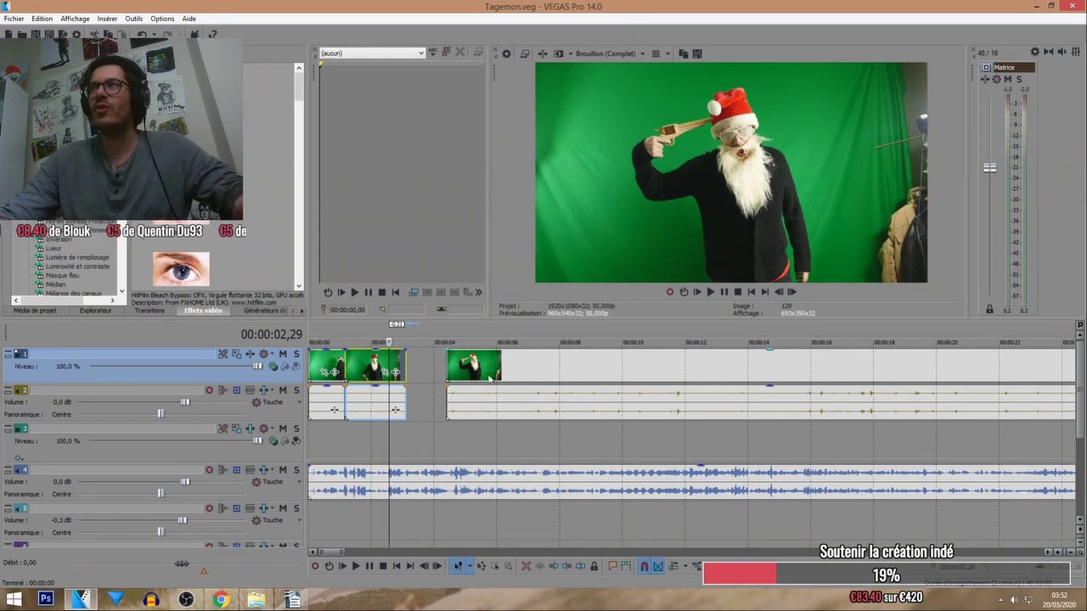
drag(490, 378, 466, 358)
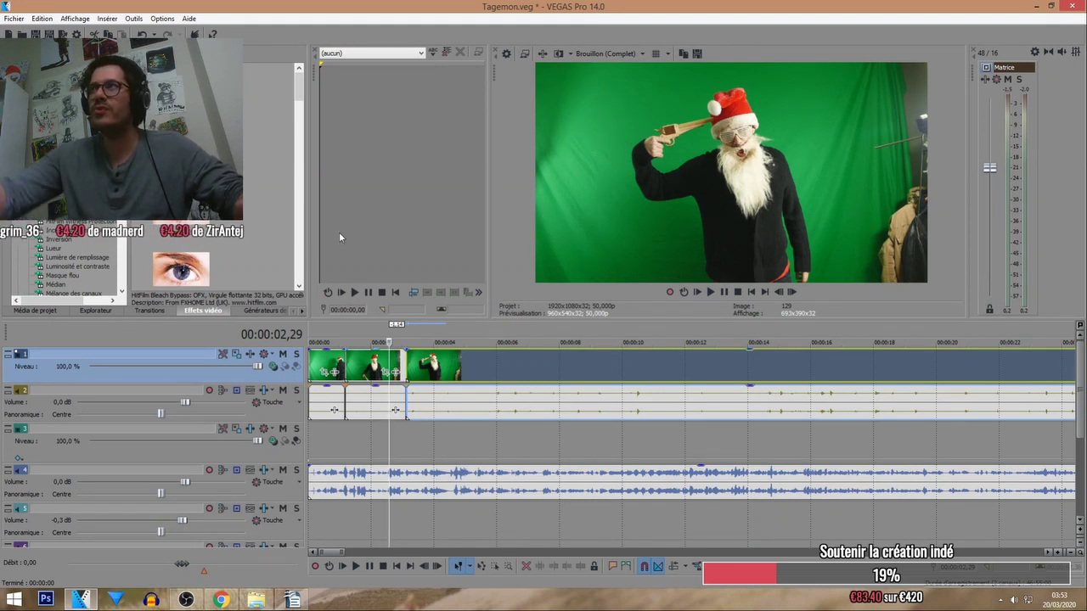
click(336, 327)
click(357, 567)
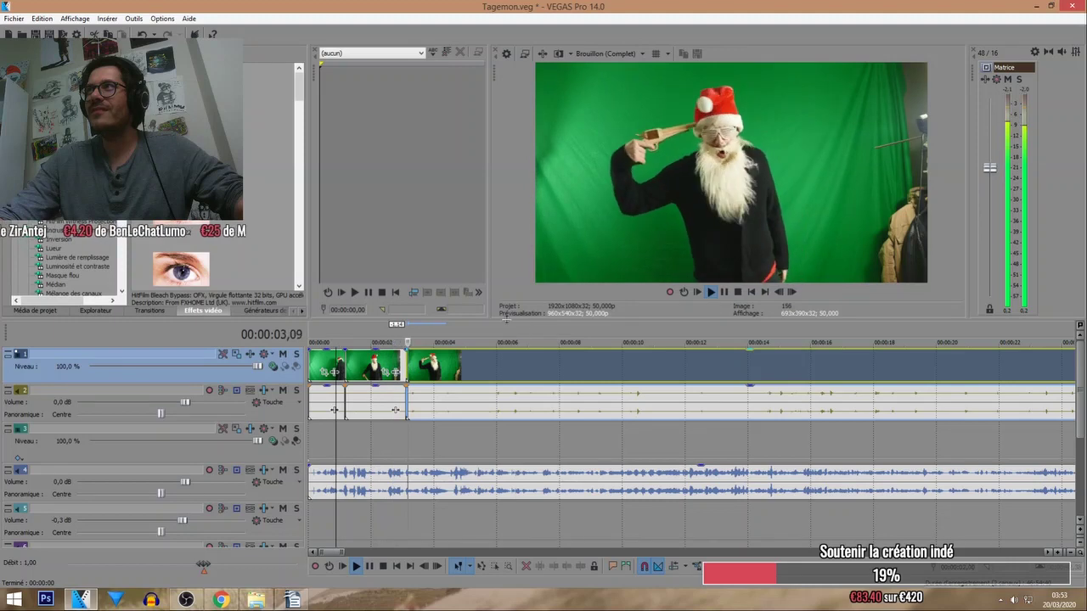
mouse_move(428, 365)
mouse_down()
mouse_move(440, 365)
mouse_move(416, 370)
mouse_up()
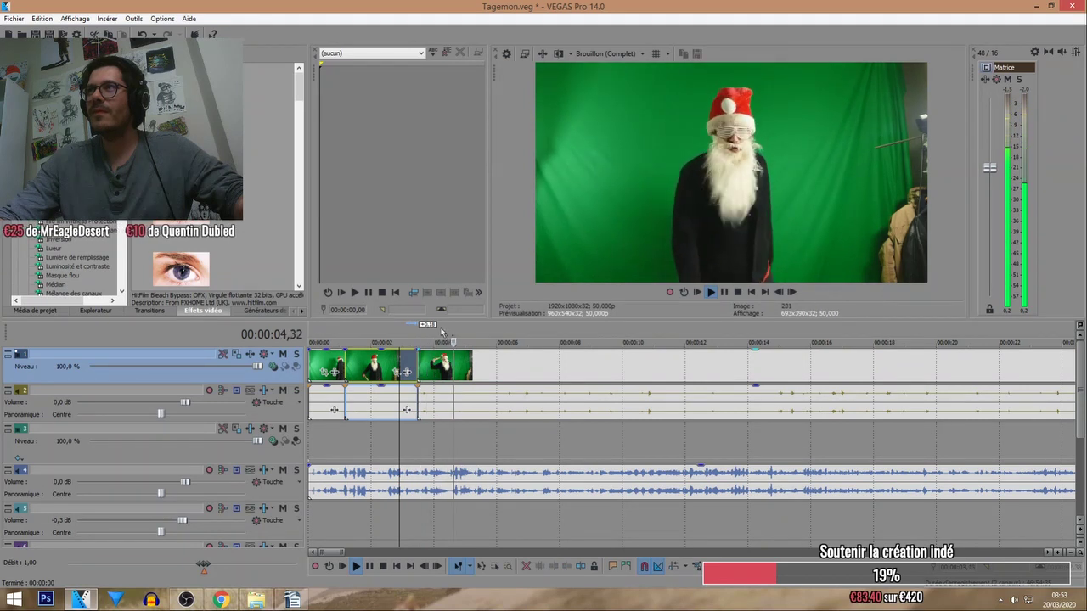
Split a short new piece from the clip, undo the stray change, and review the piece.
click(445, 385)
key(s)
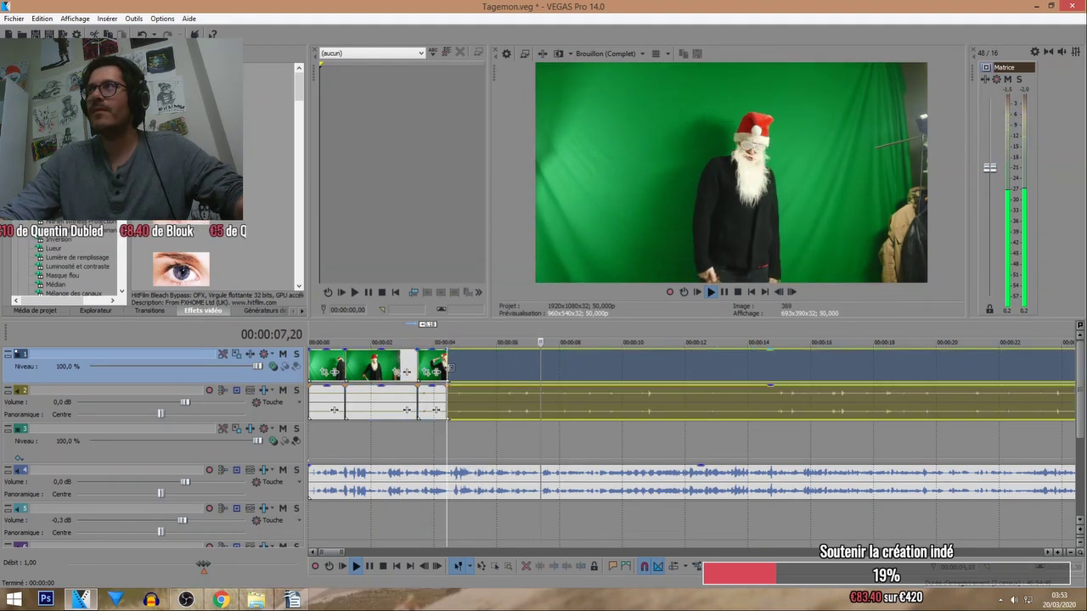
key(ctrl+z)
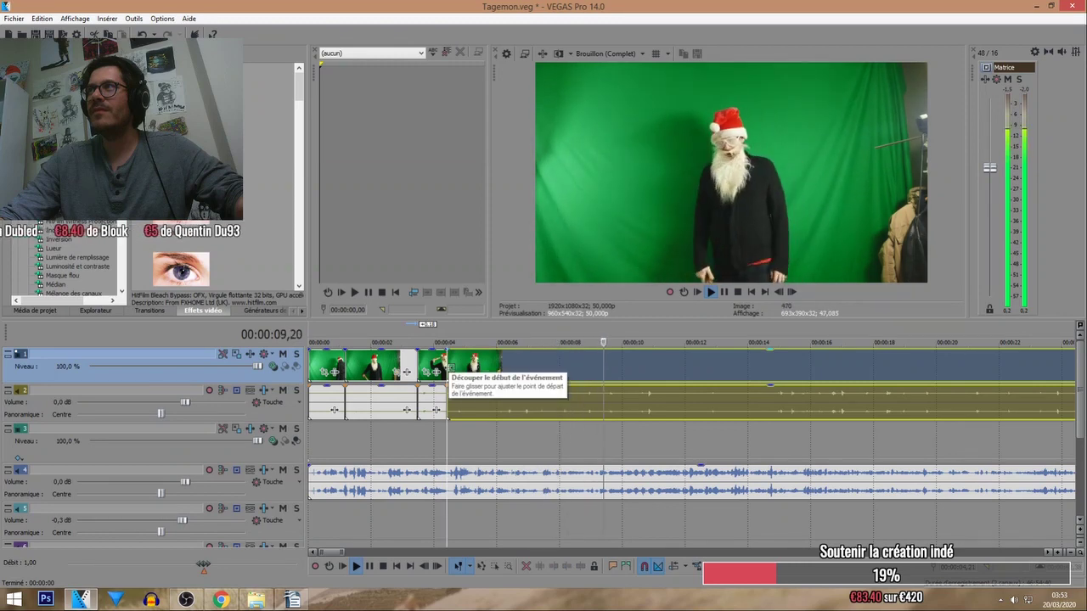
click(424, 397)
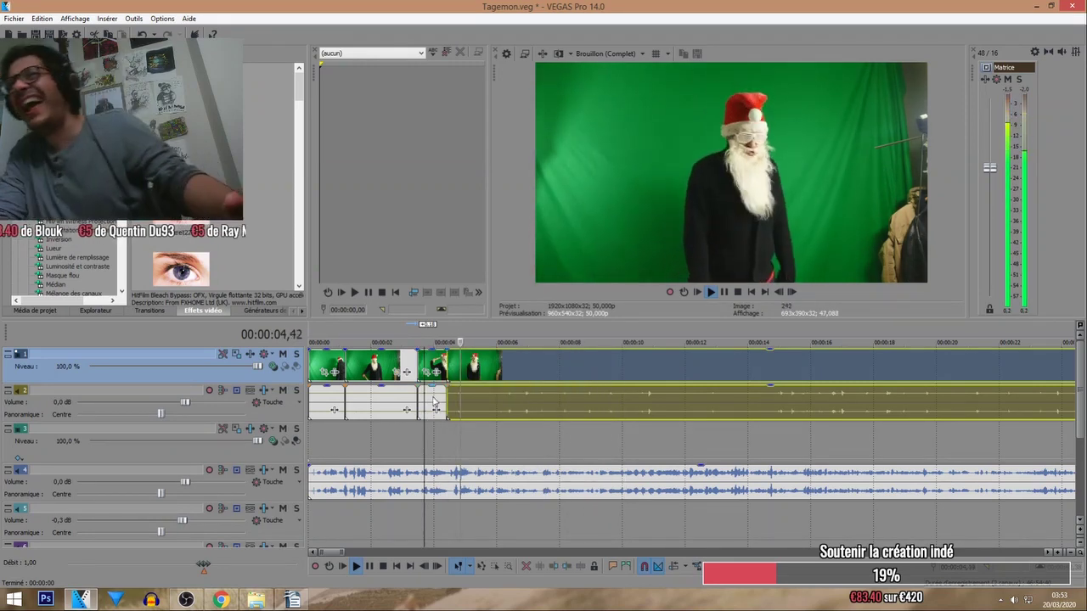
click(471, 337)
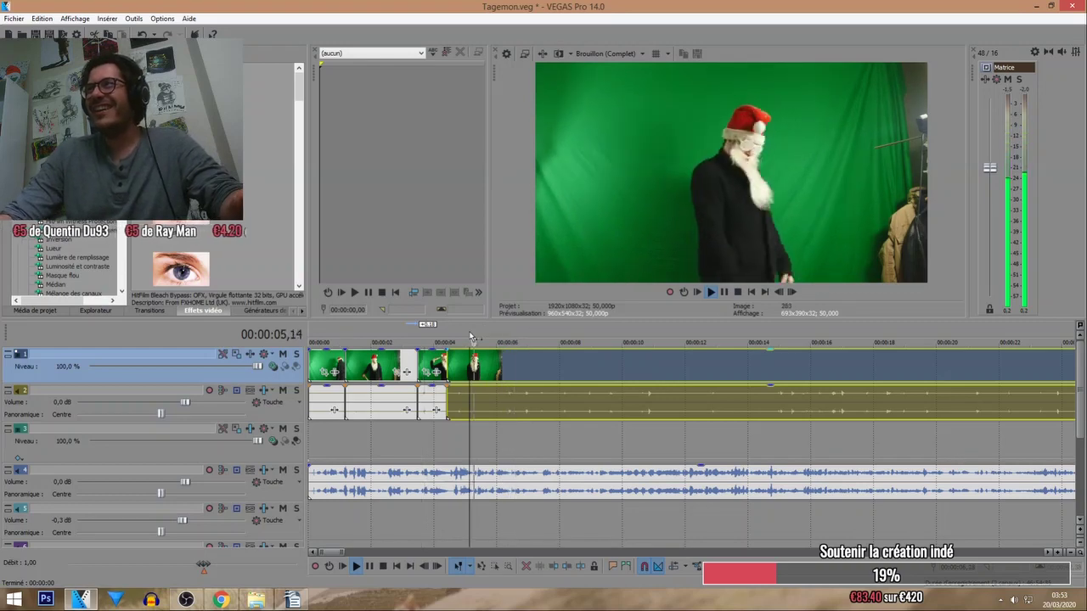
Replay the earlier Santa pieces and nudge the last clip, then return it to its place.
scroll(470, 338, up, 2)
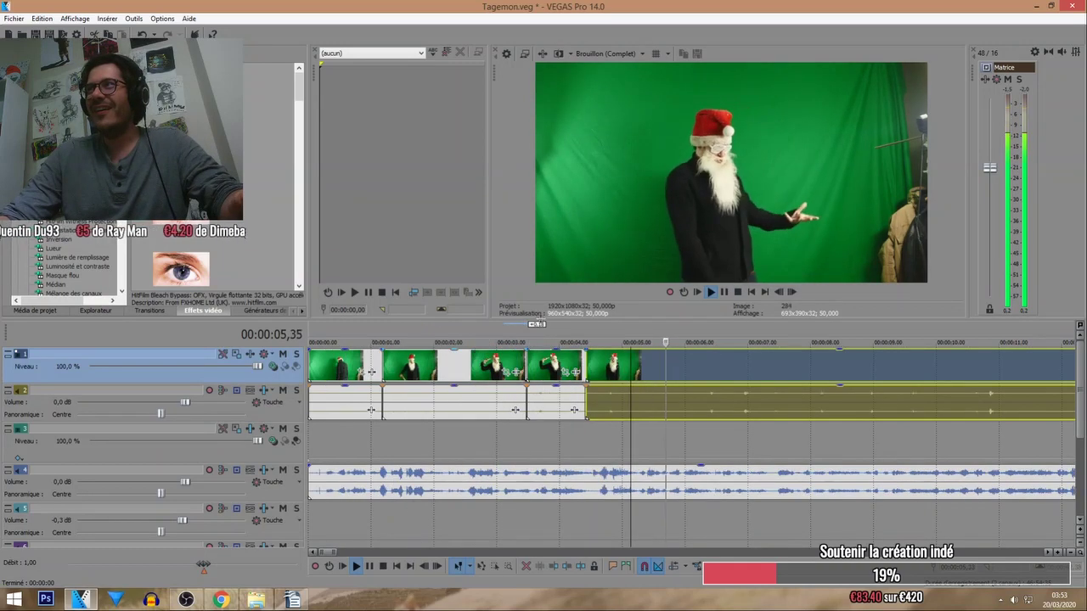
click(640, 328)
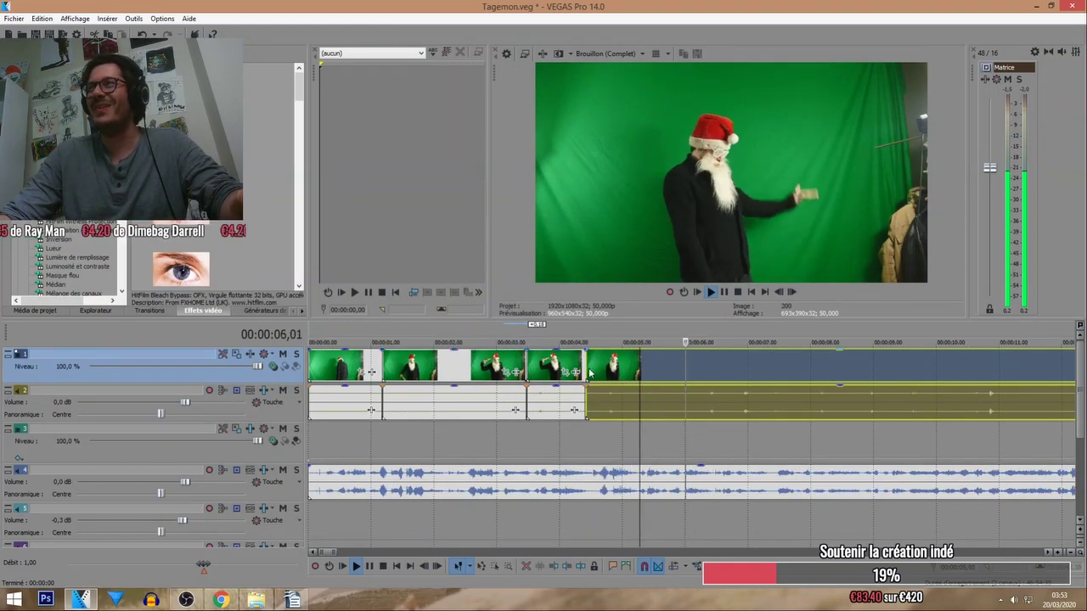
drag(590, 372, 576, 344)
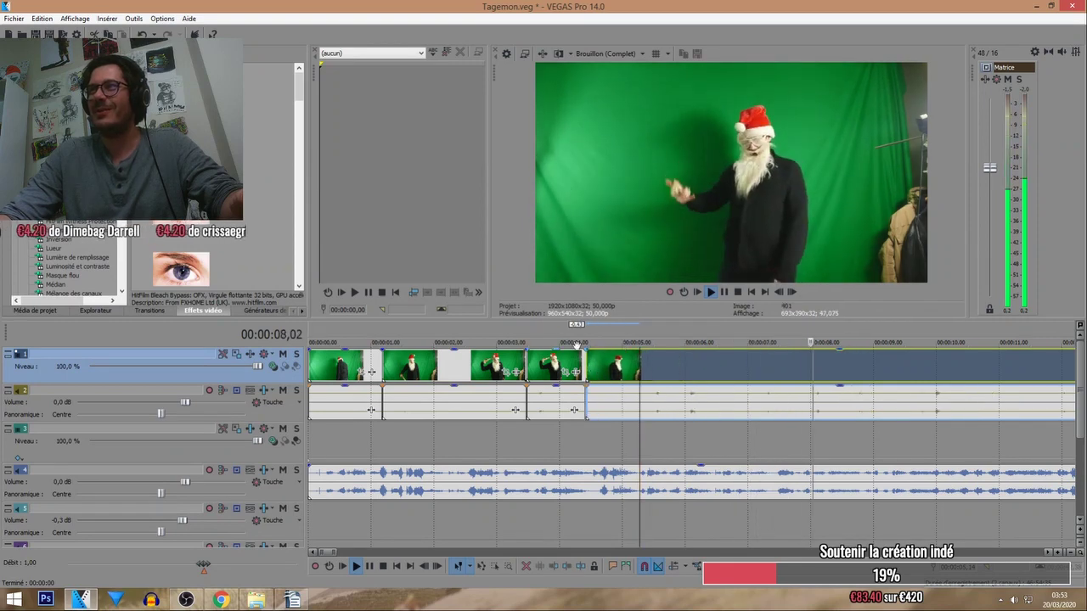
click(558, 339)
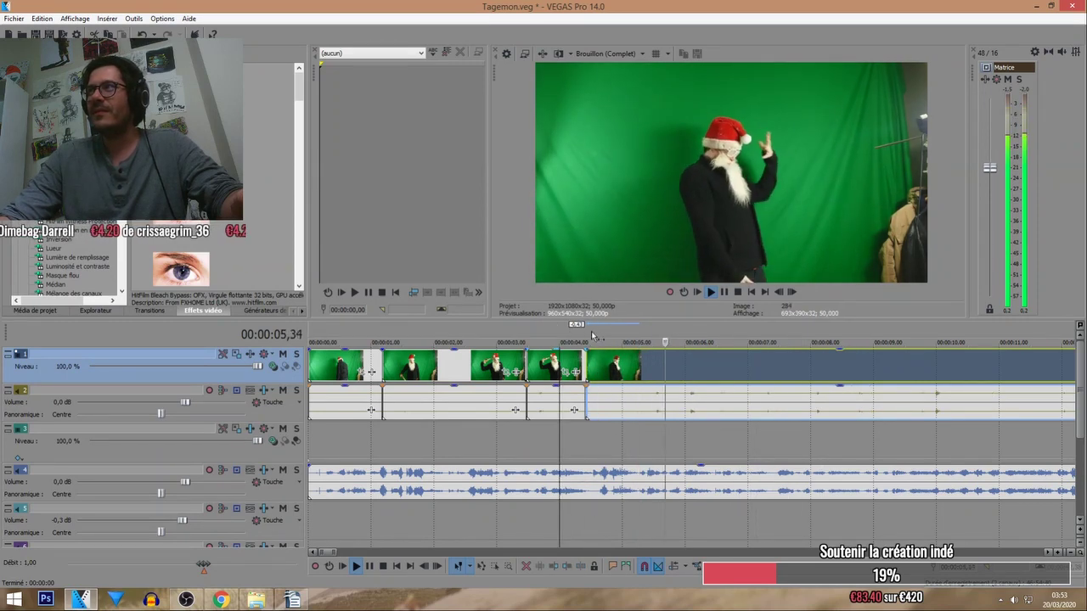
click(588, 342)
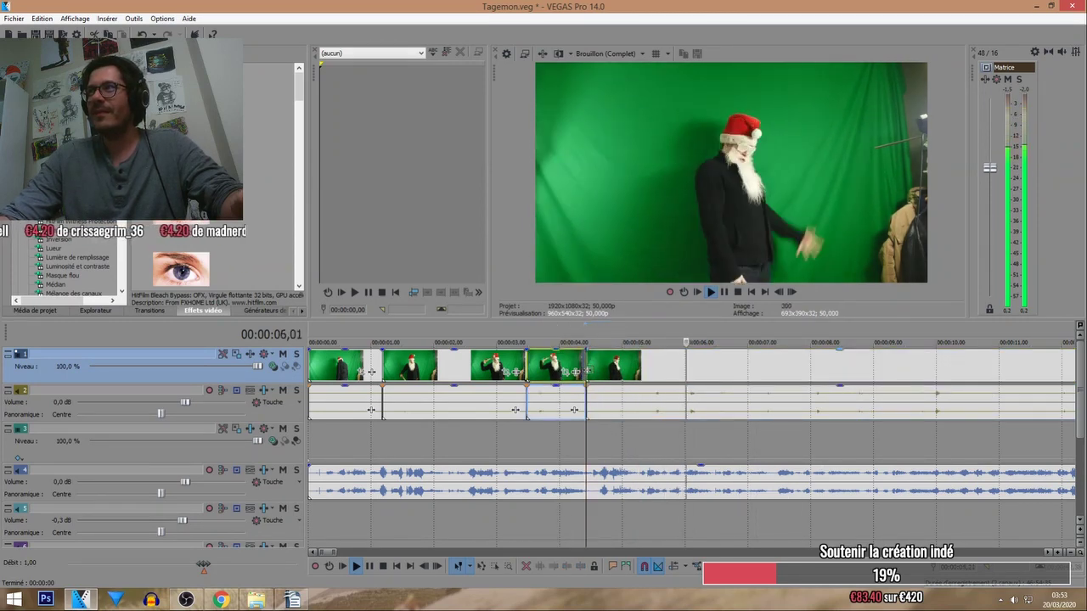
drag(589, 371, 588, 371)
click(595, 343)
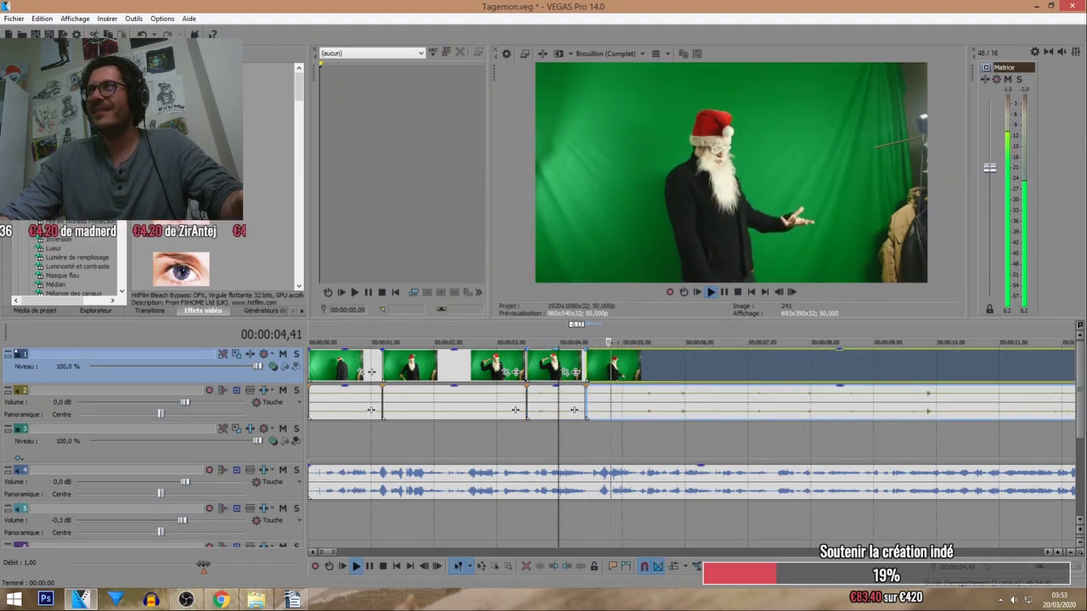
Split the clip at the next cut point and try moving the remainder later, then undo it.
click(636, 388)
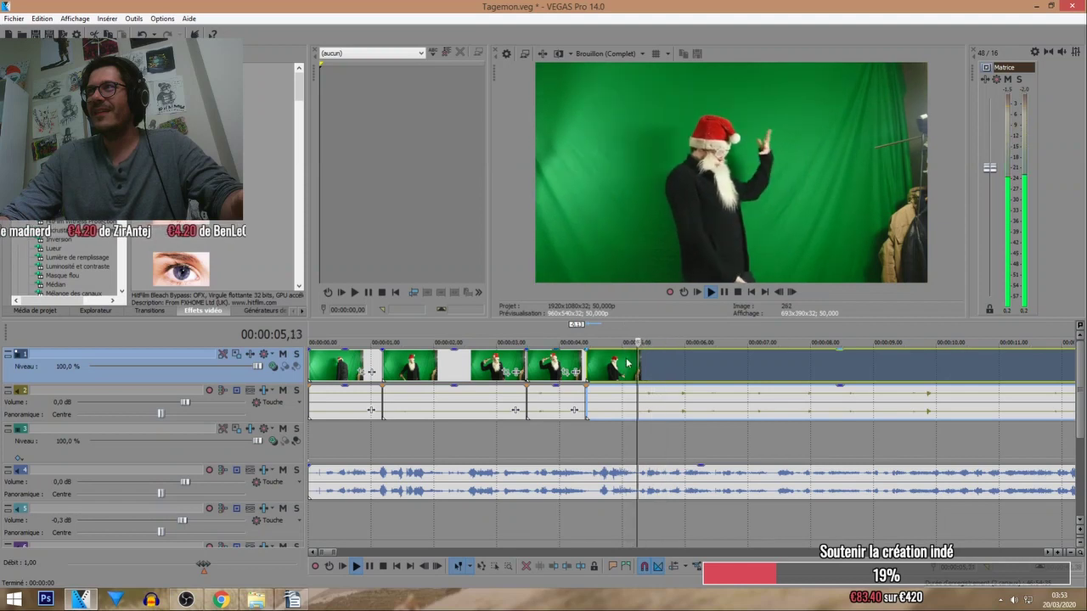
key(s)
click(387, 566)
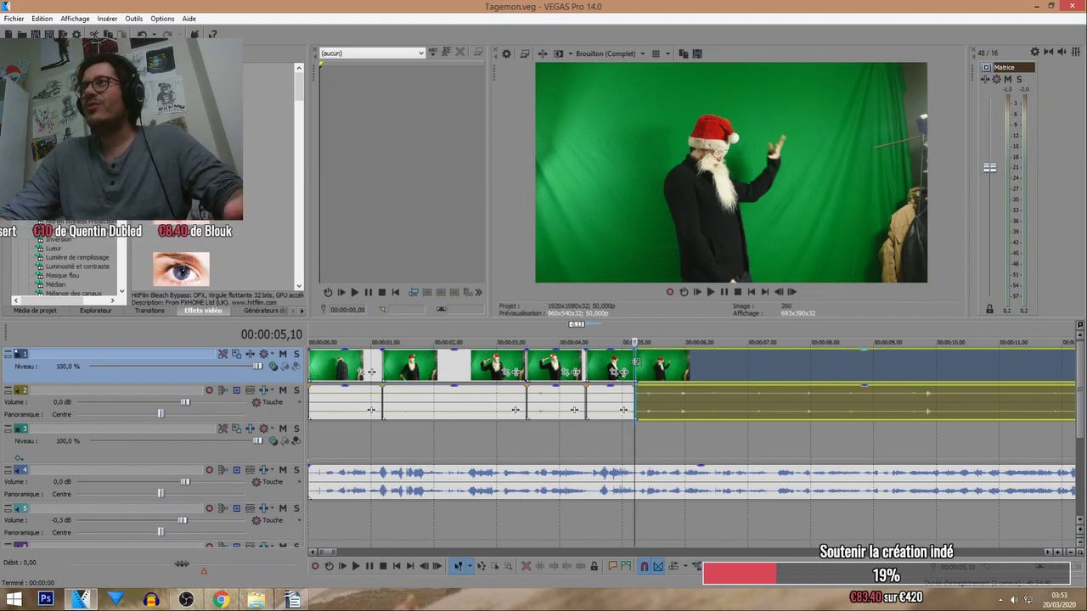
drag(635, 363, 683, 372)
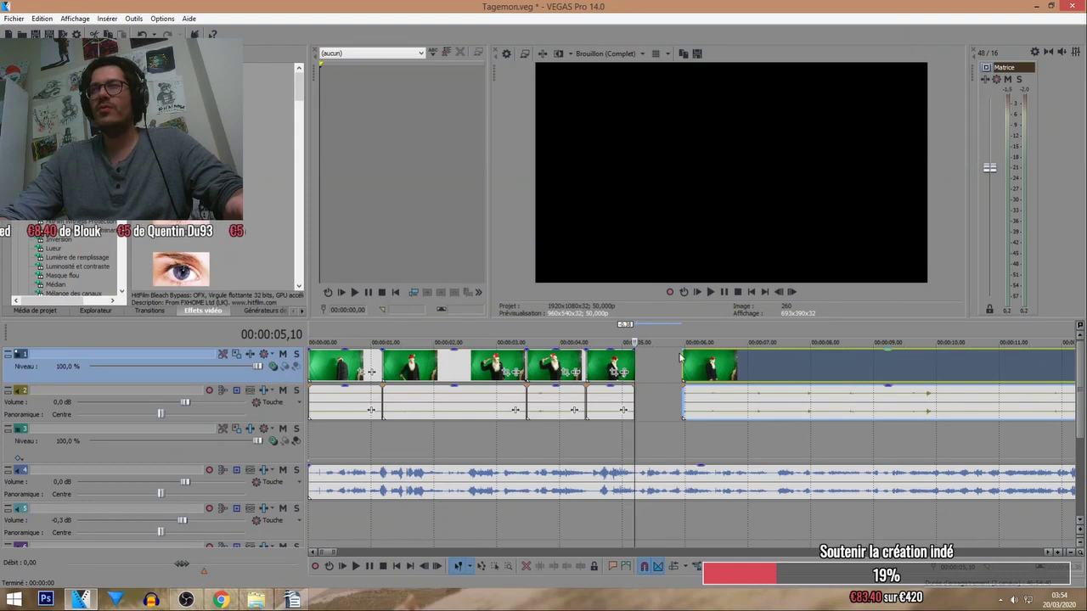
key(ctrl+z)
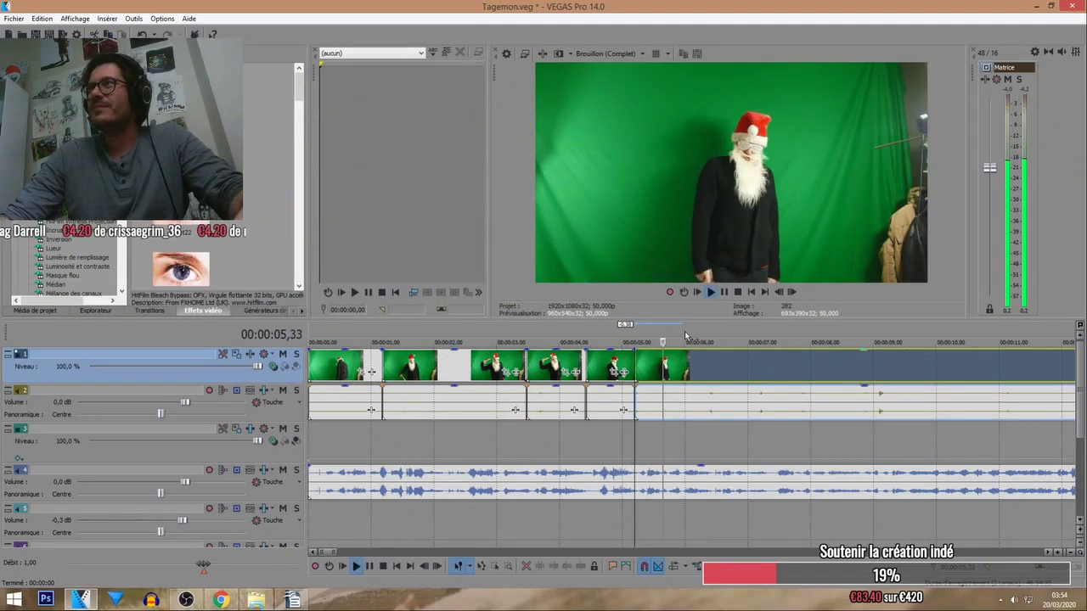
Split at a new cut point, move the remainder later leaving a gap, and review the last piece.
drag(636, 338, 623, 338)
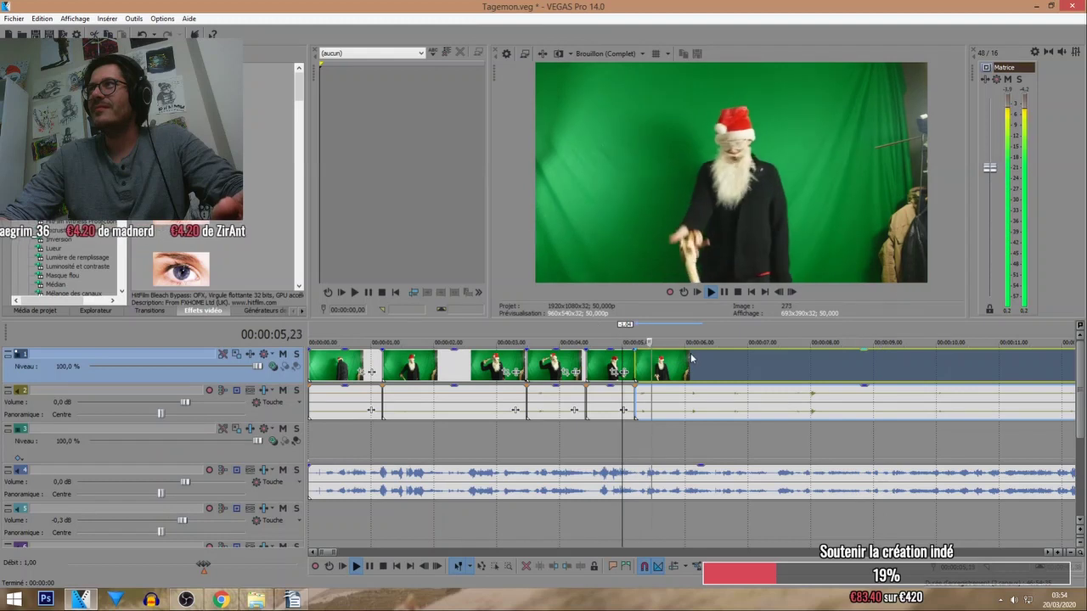
click(710, 338)
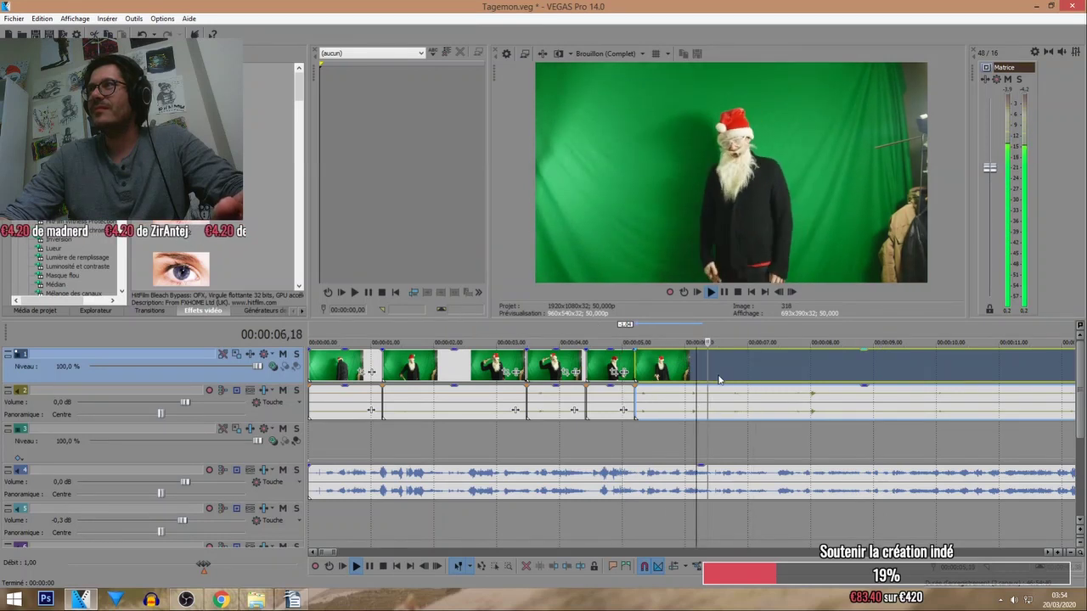
key(s)
mouse_move(710, 370)
mouse_down()
mouse_move(775, 371)
mouse_move(710, 370)
mouse_up()
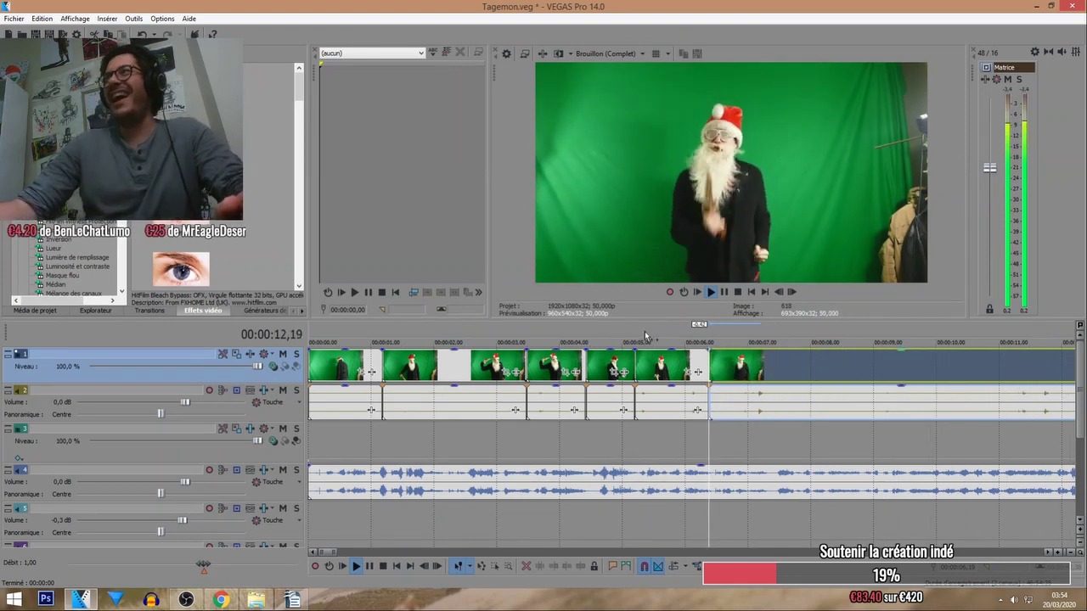
click(594, 342)
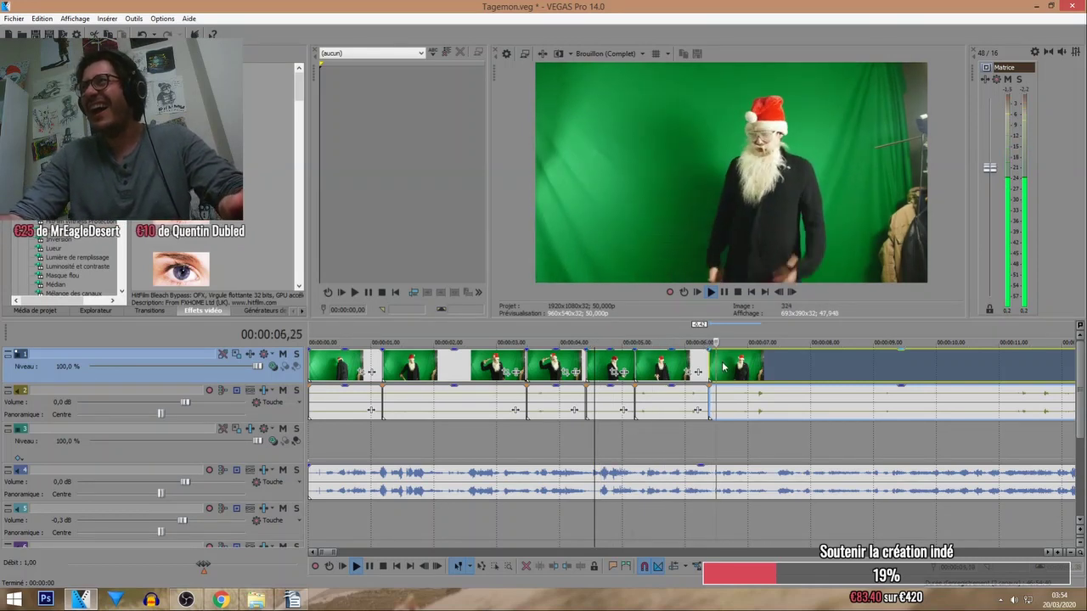
click(775, 362)
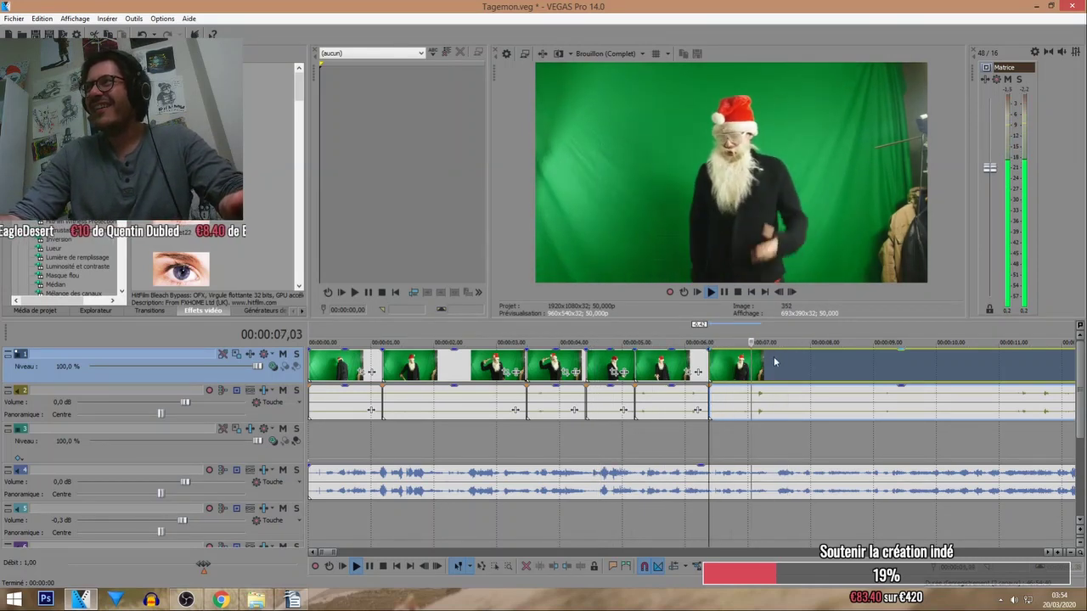
click(777, 367)
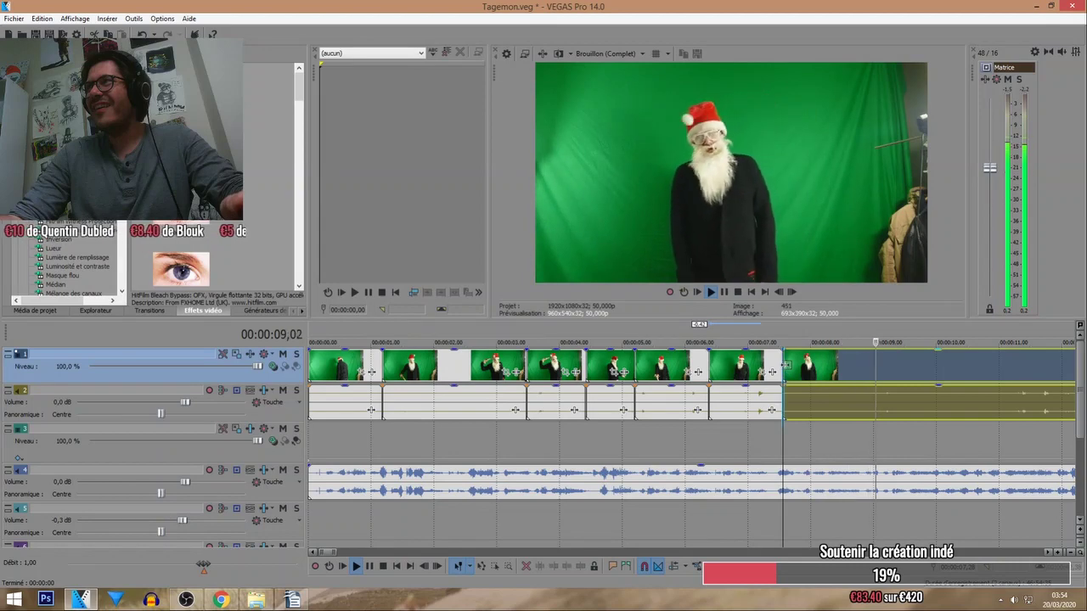
click(786, 365)
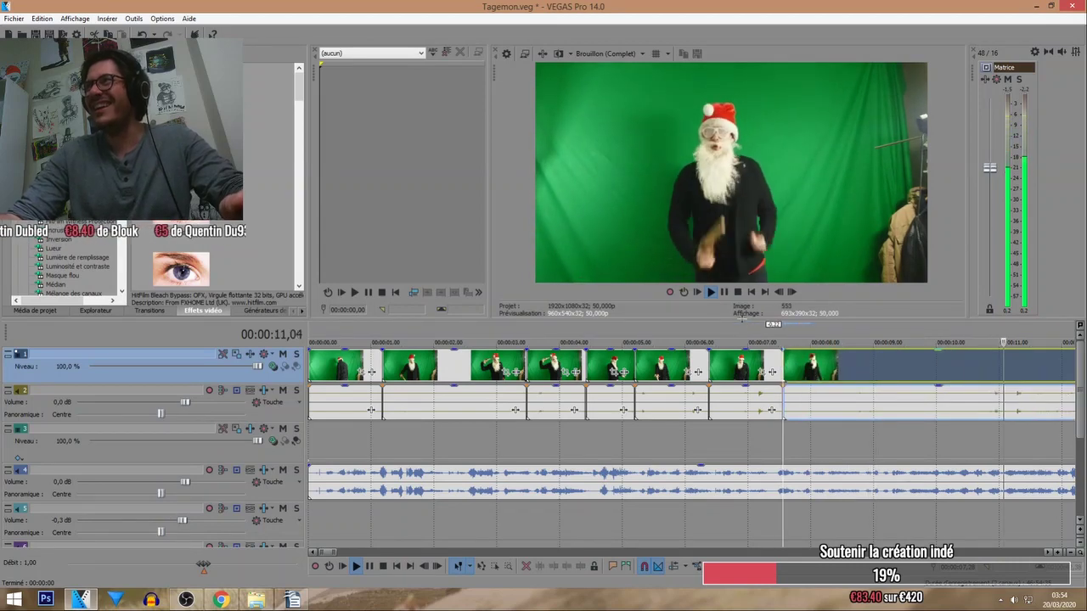
key(space)
Split the Santa clip at the next cut point and move the cut-off remainder further right.
scroll(780, 388, down, 5)
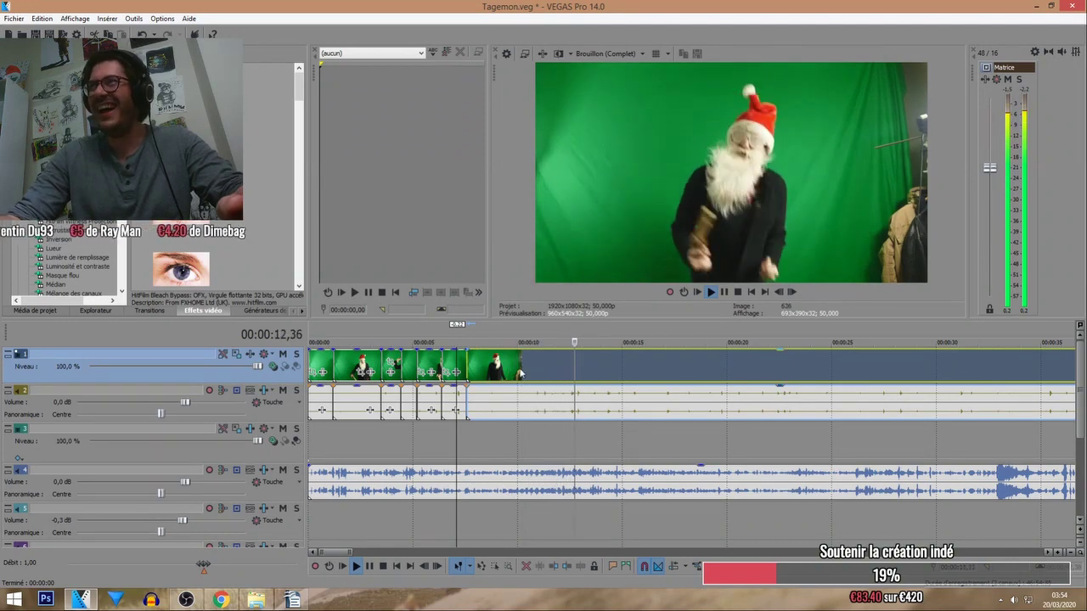
click(453, 338)
scroll(594, 399, up, 5)
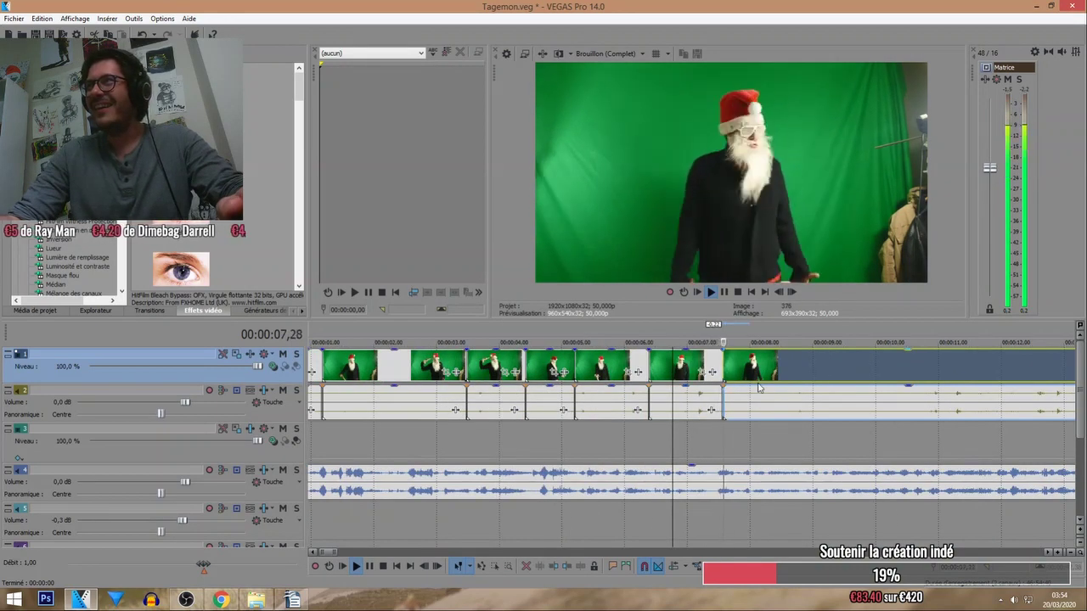
click(811, 373)
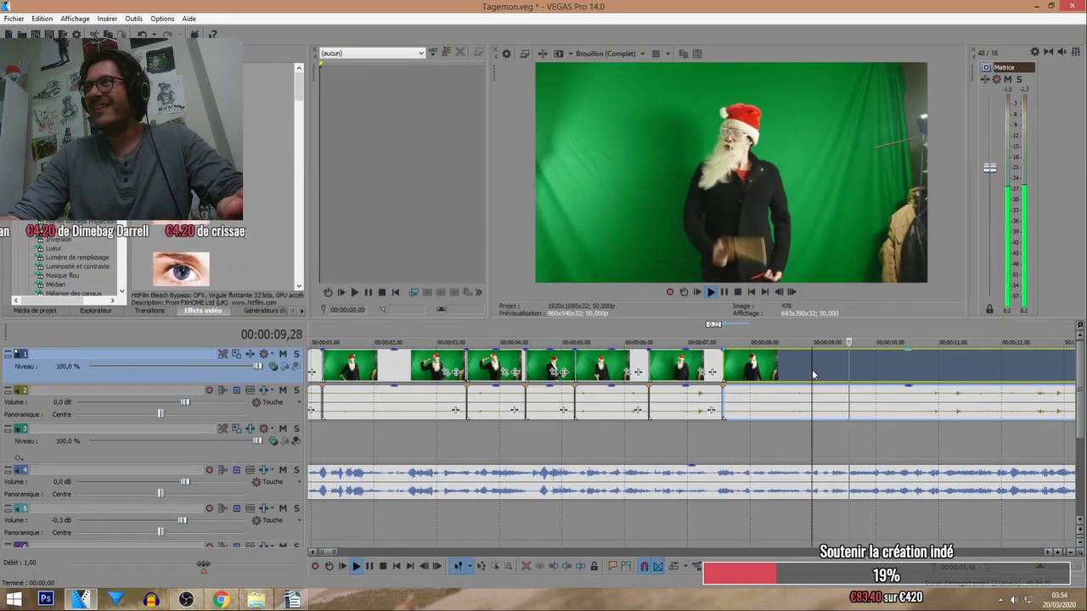
key(s)
drag(815, 373, 802, 352)
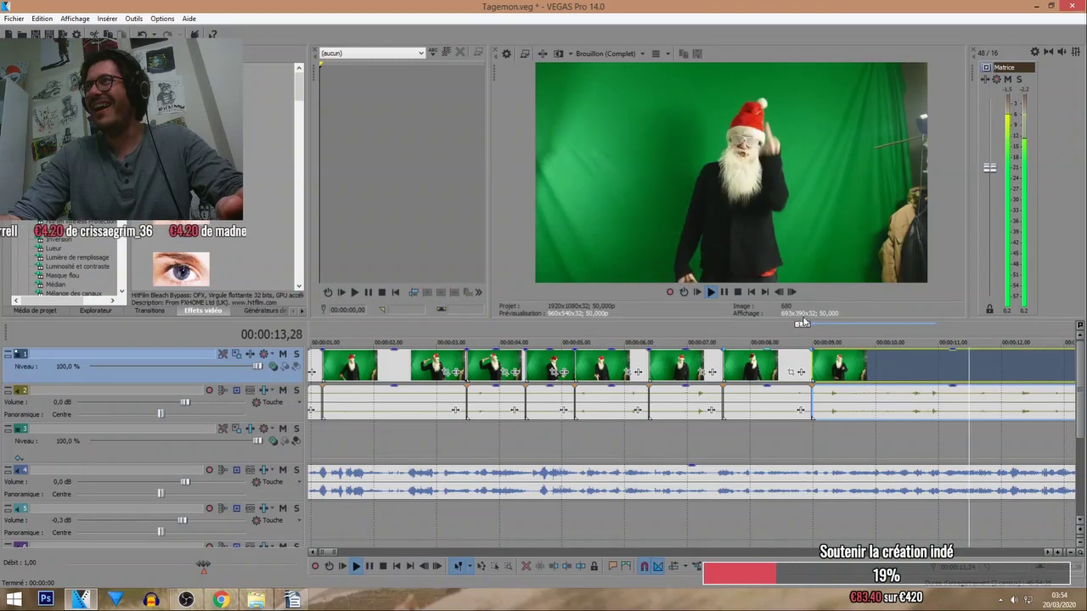
click(796, 329)
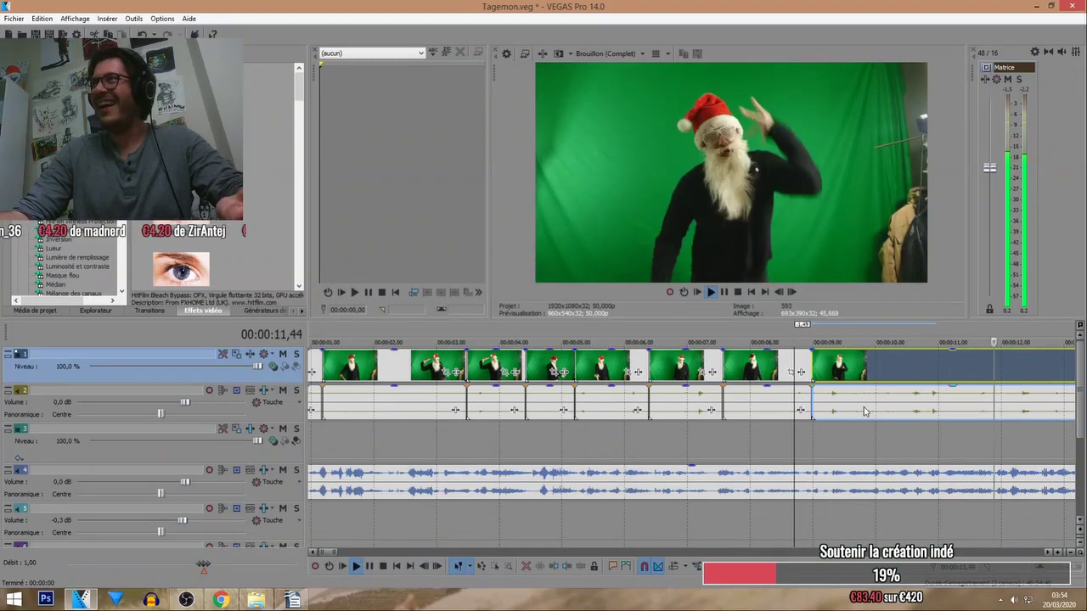
Split around 14 seconds, trim the new piece and butt the next clip tightly against it.
scroll(845, 365, up, 3)
scroll(803, 361, down, 6)
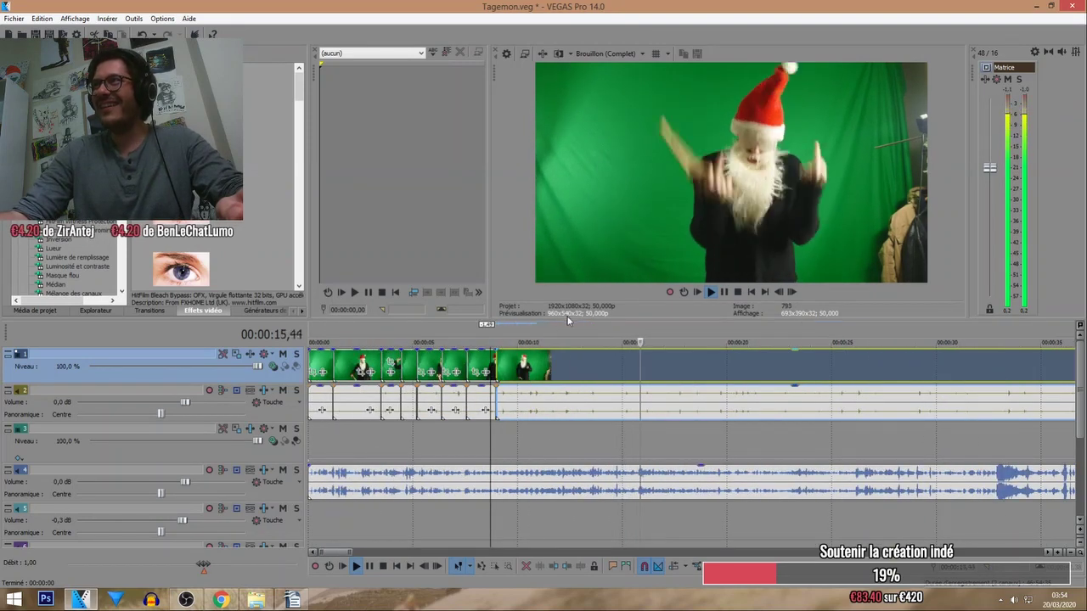
click(602, 364)
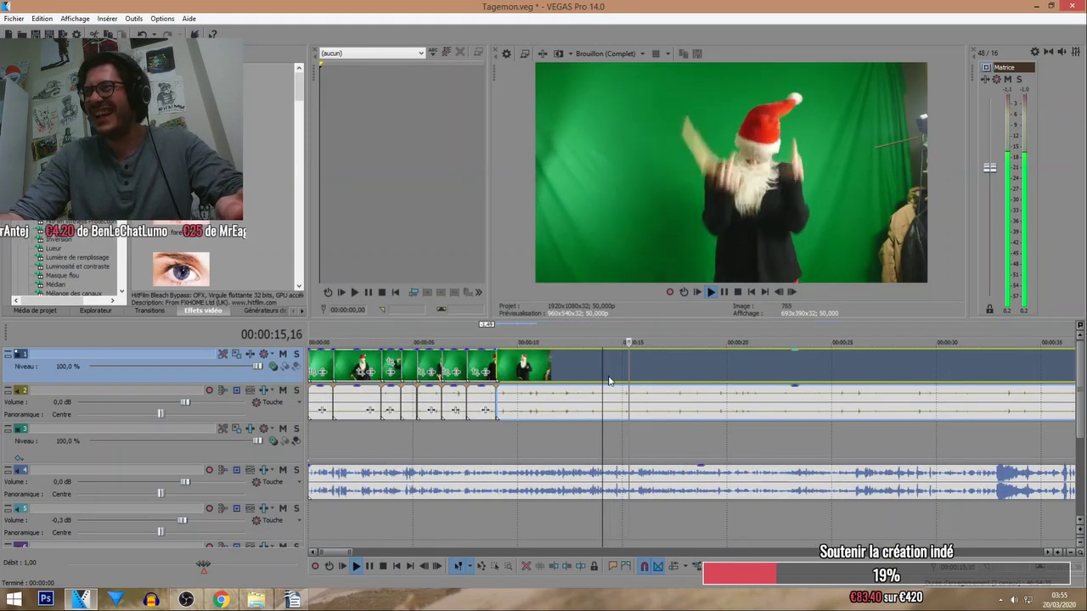
key(s)
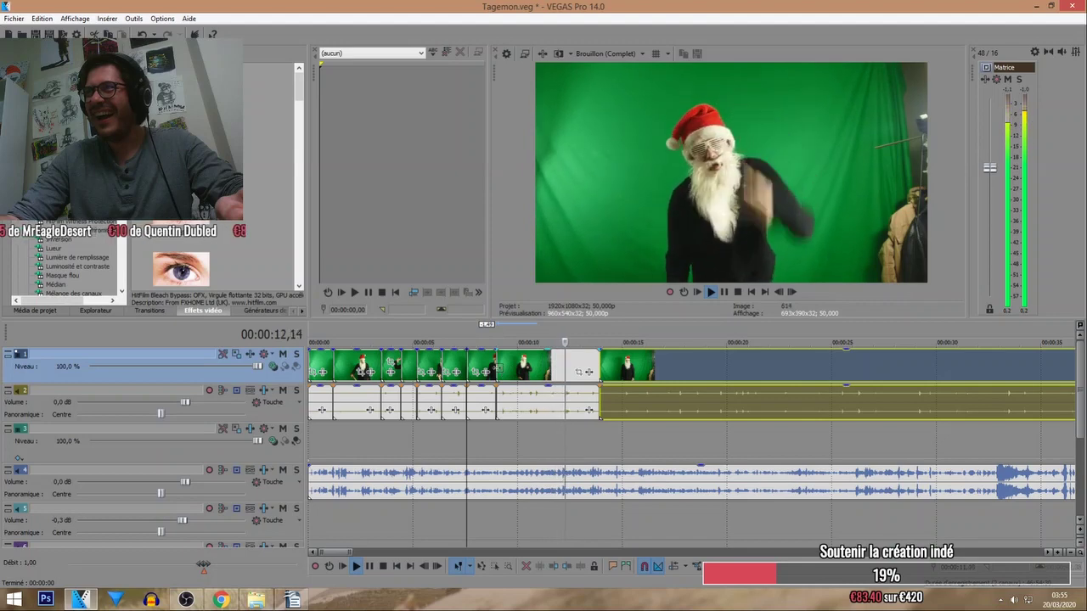
mouse_move(498, 367)
mouse_down()
mouse_move(535, 368)
mouse_move(514, 366)
mouse_up()
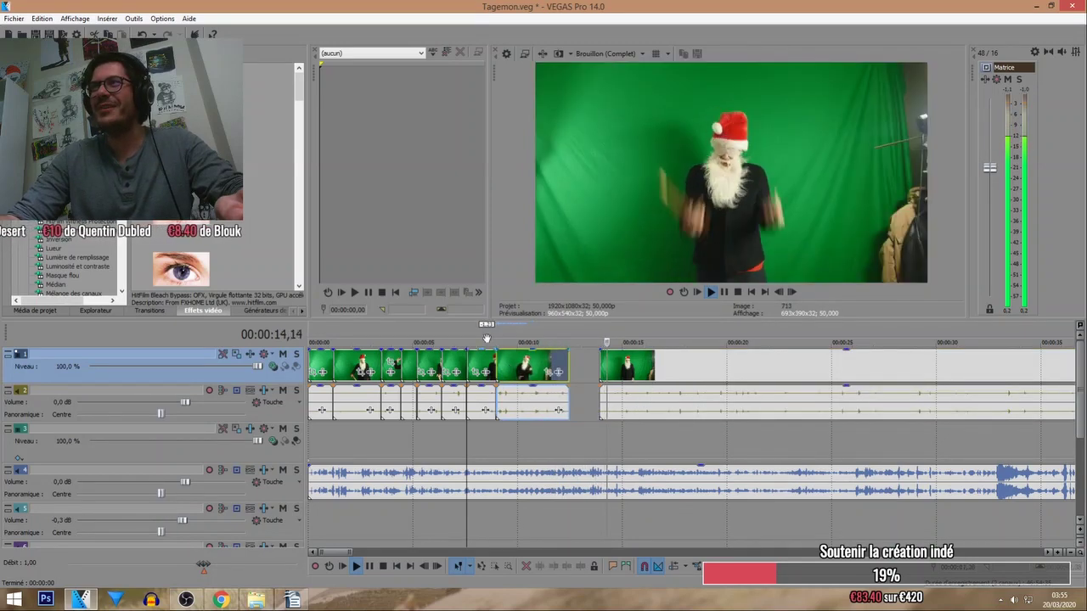
click(482, 339)
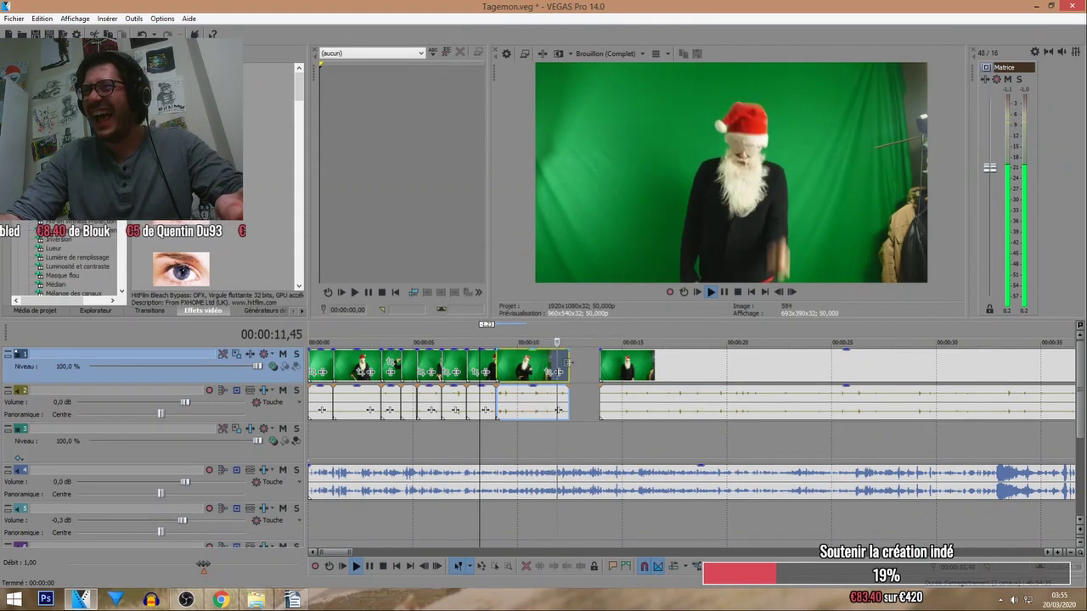
drag(566, 363, 524, 363)
drag(603, 368, 525, 367)
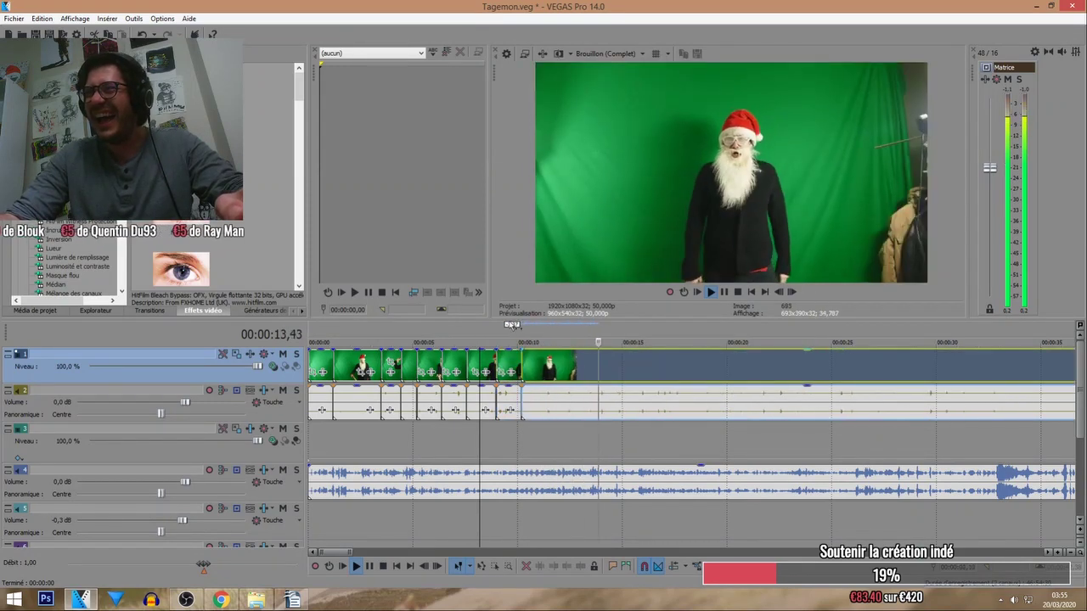
click(497, 342)
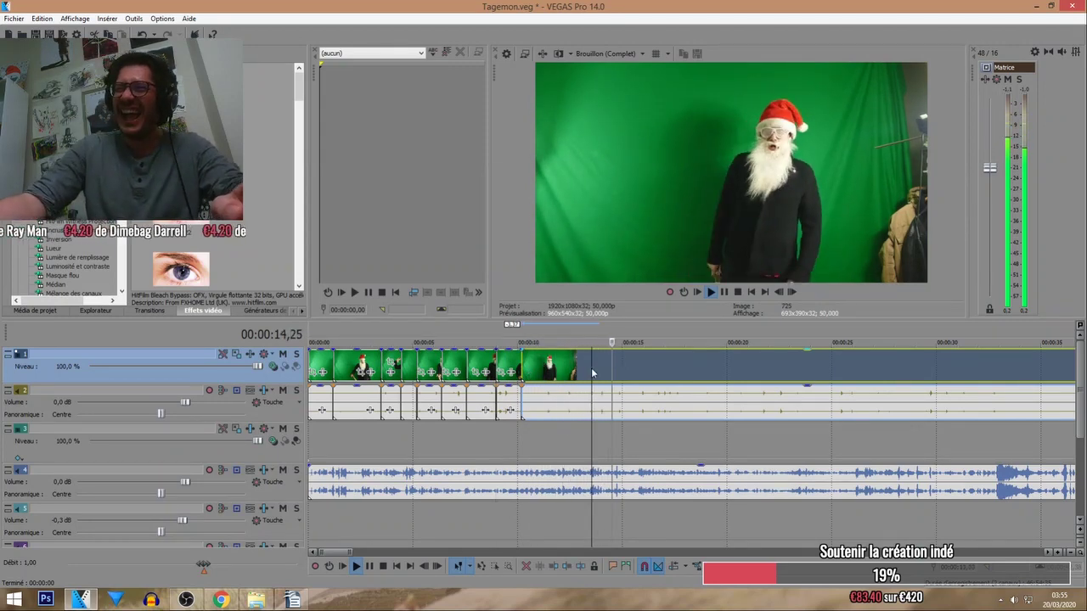
scroll(654, 356, up, 2)
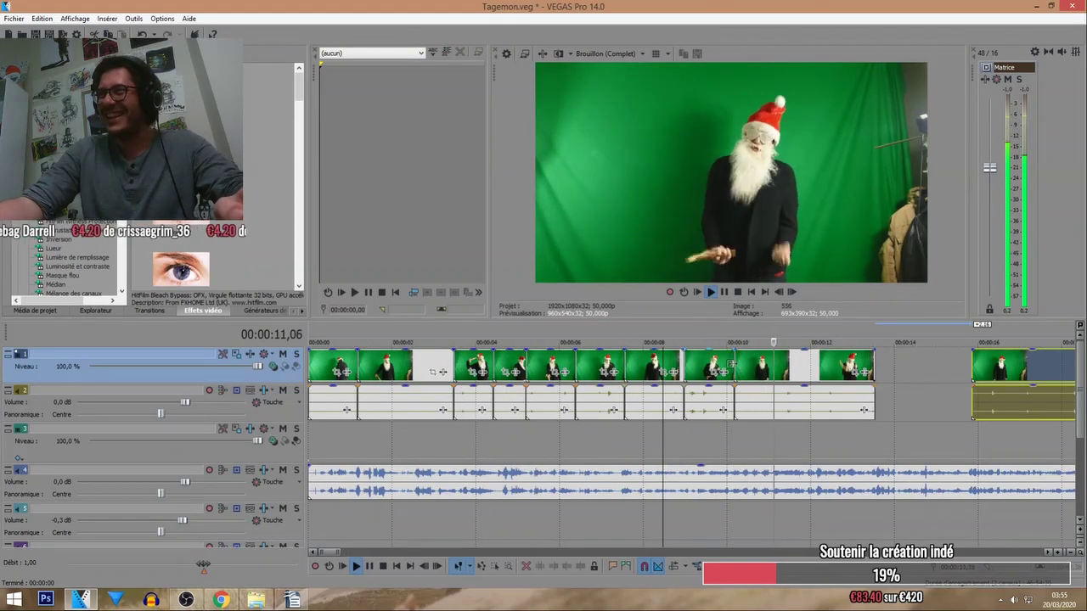
Trim the start of the following clip and the end of the piece near 10 seconds, closing the gap.
drag(740, 370, 775, 374)
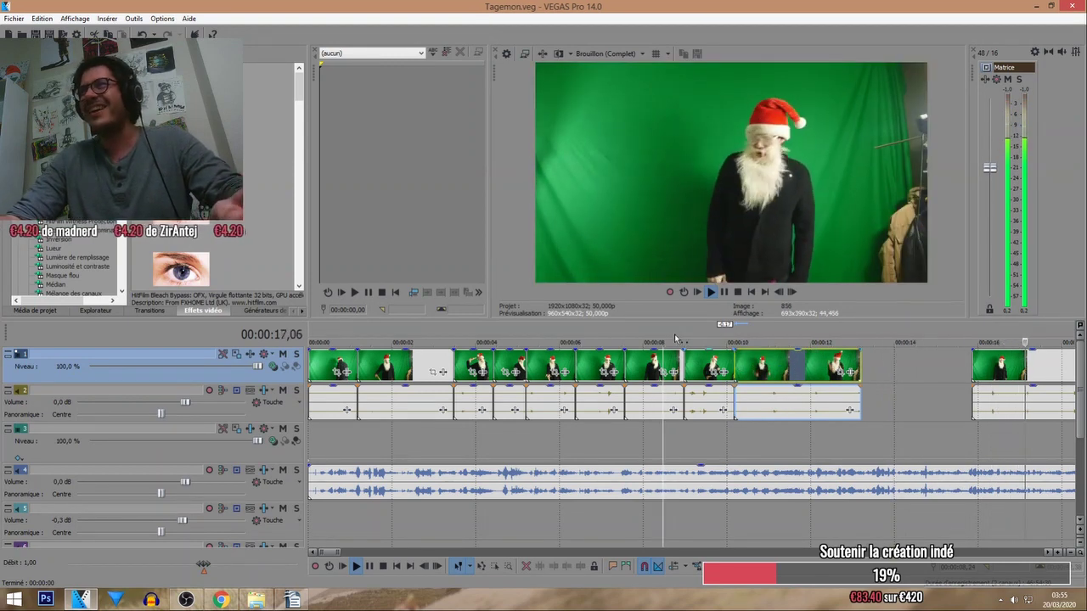
click(645, 341)
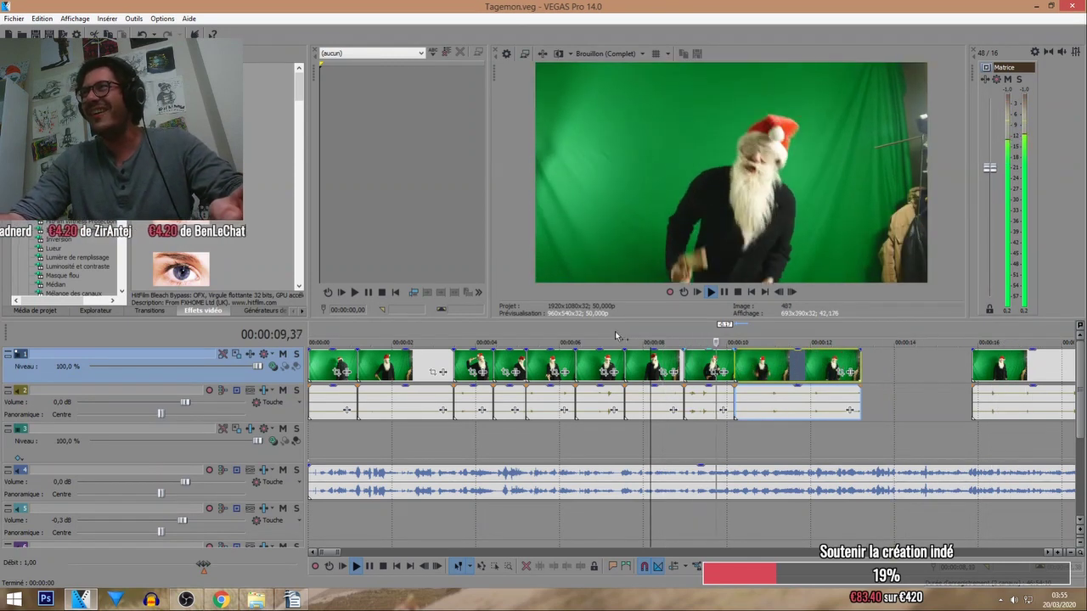
click(609, 339)
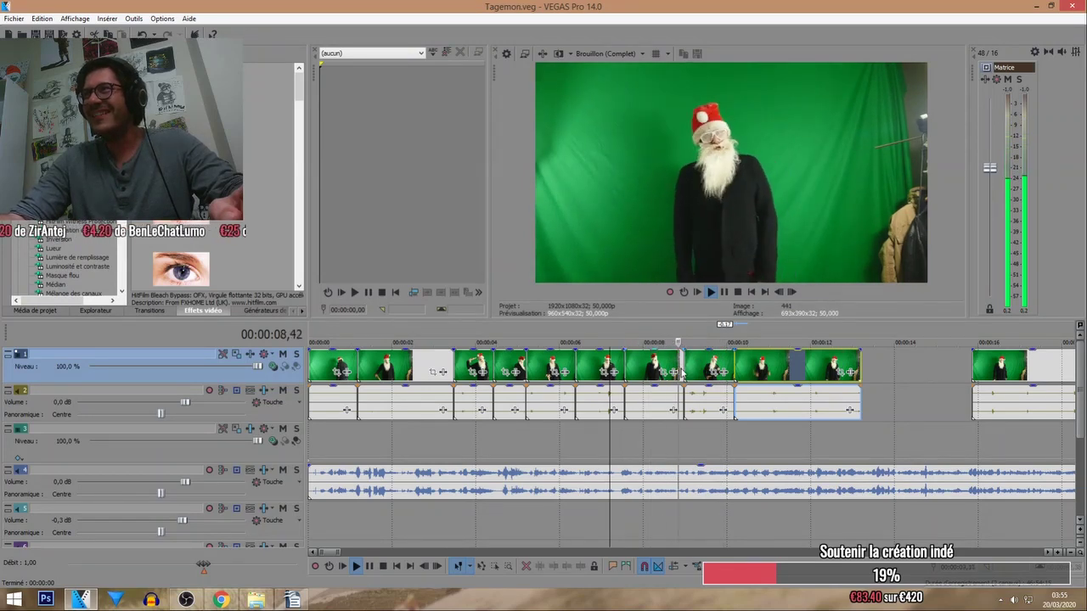
drag(682, 374, 675, 368)
click(645, 338)
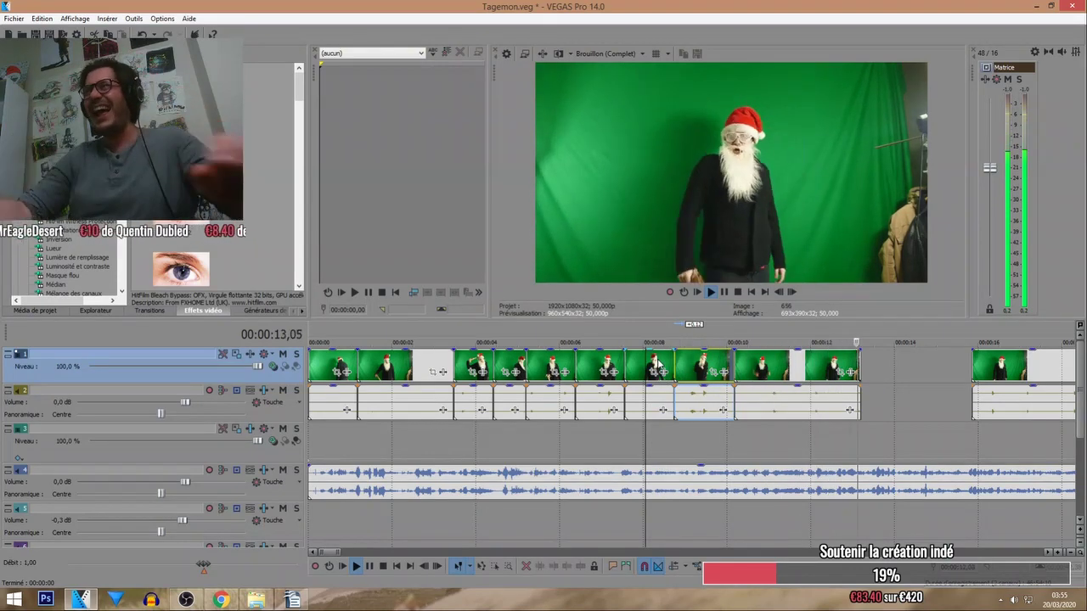
Shorten the end of the eighth piece and undo the accidental layer change.
click(662, 341)
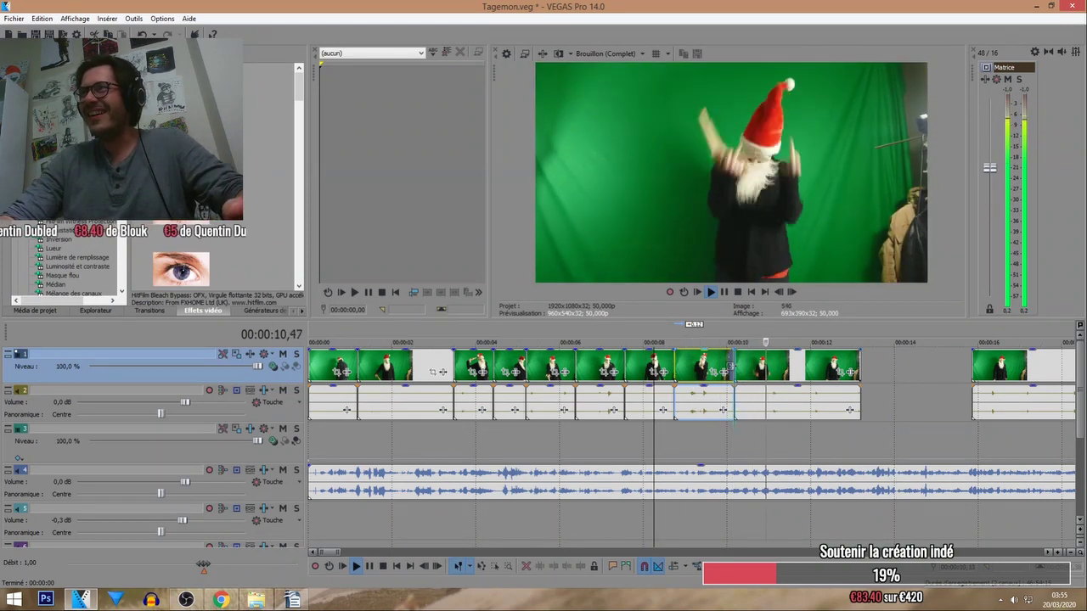
drag(731, 366, 727, 366)
click(739, 371)
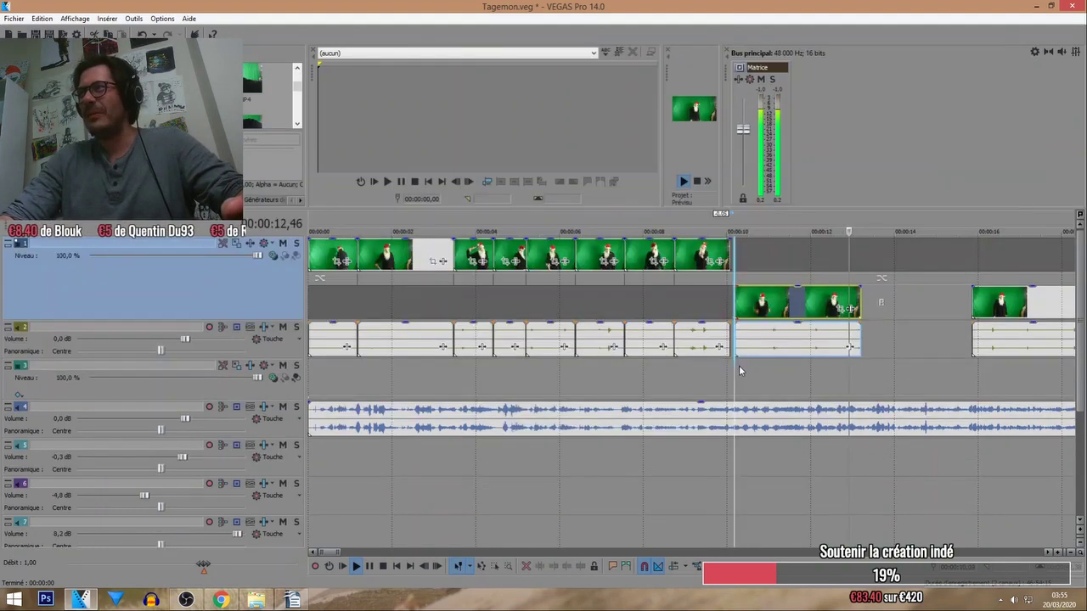
click(733, 339)
key(ctrl+z)
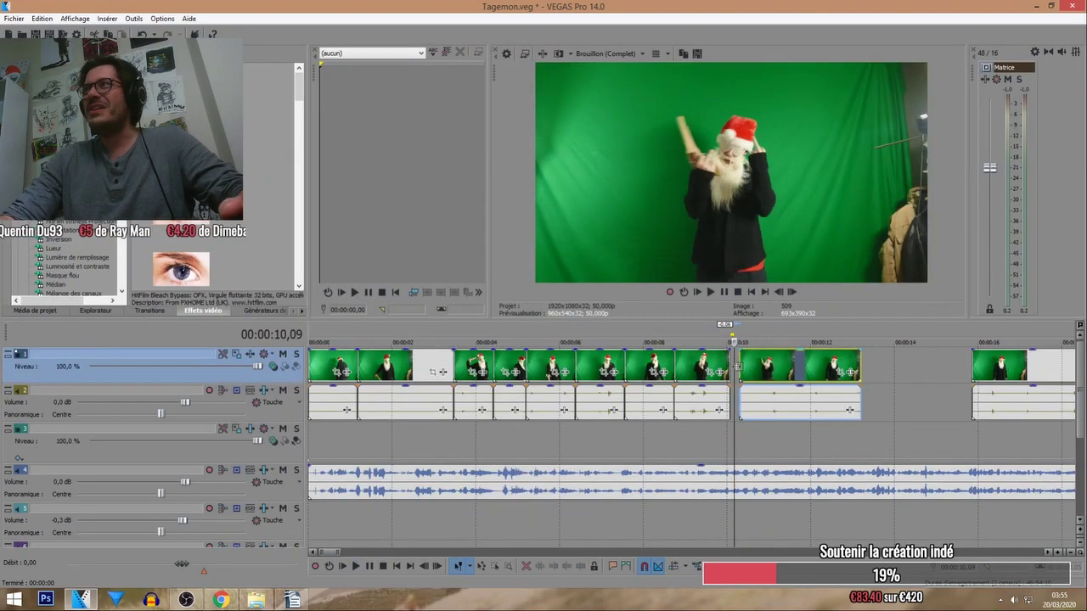
key(ctrl+y)
key(ctrl+z)
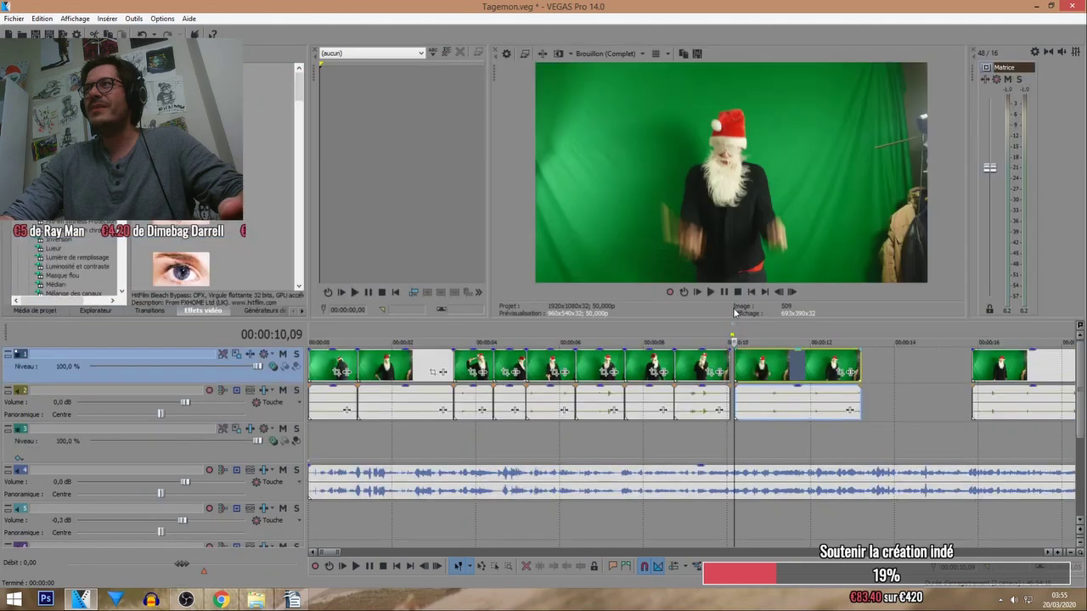
key(space)
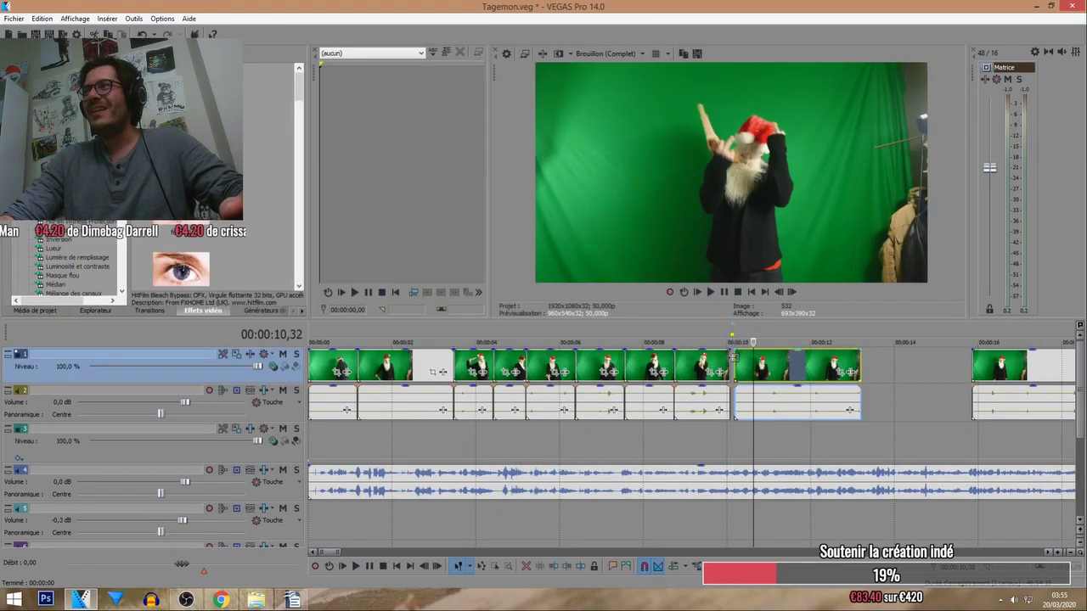
Trim the next clip's start, slide it left to close the gap, and shorten the last clip.
drag(733, 357, 740, 358)
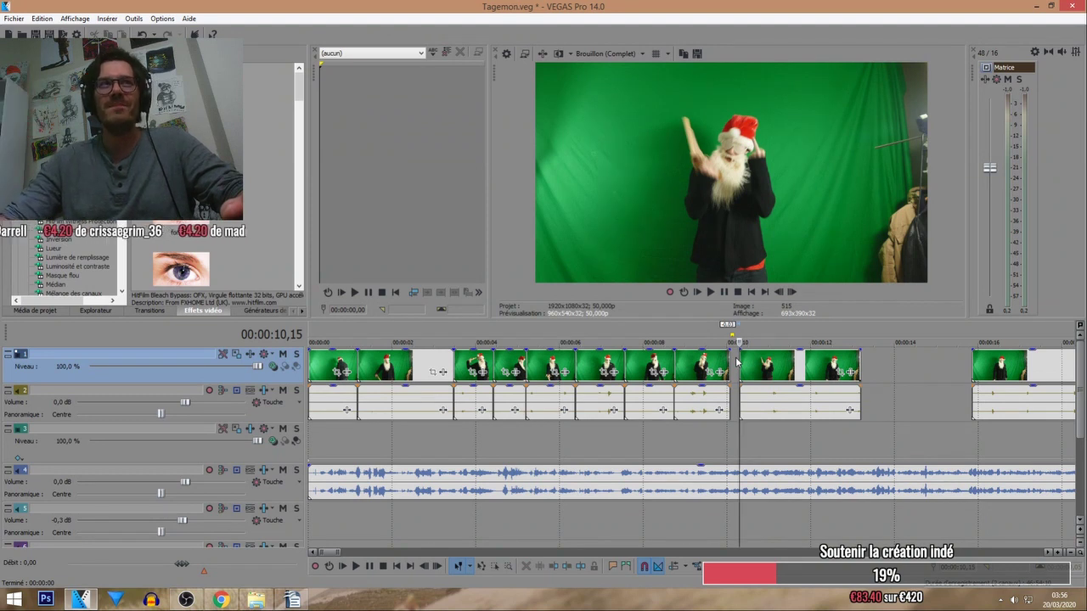
drag(766, 371, 753, 375)
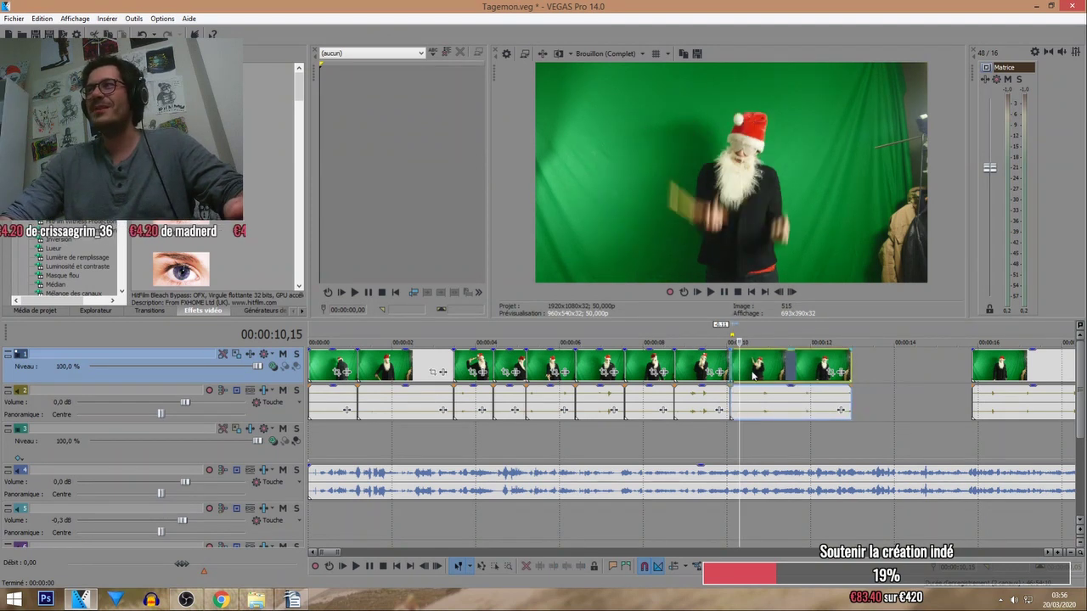
click(705, 333)
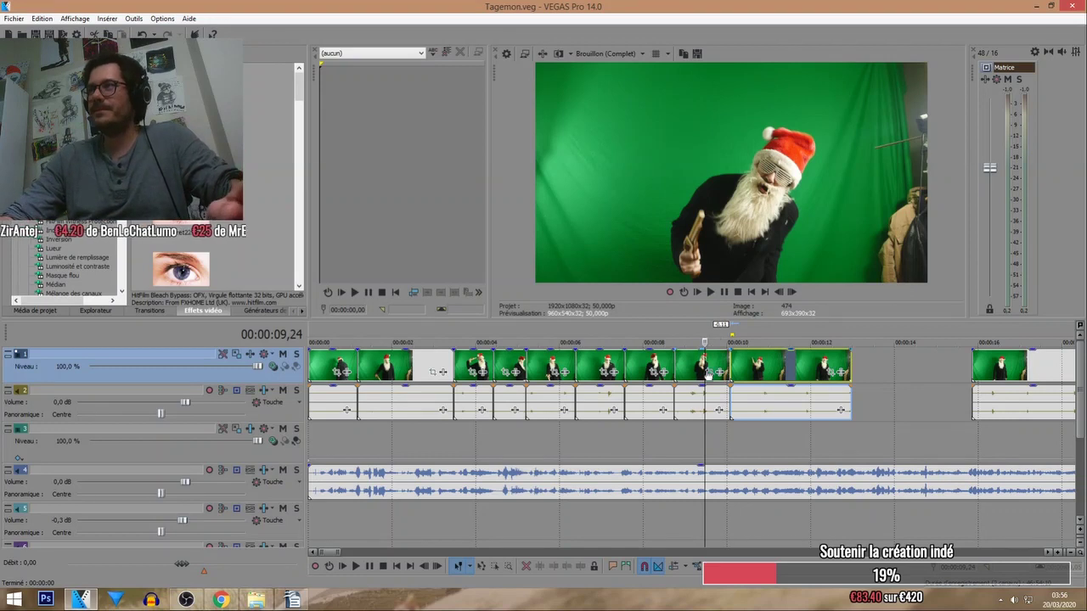
click(648, 341)
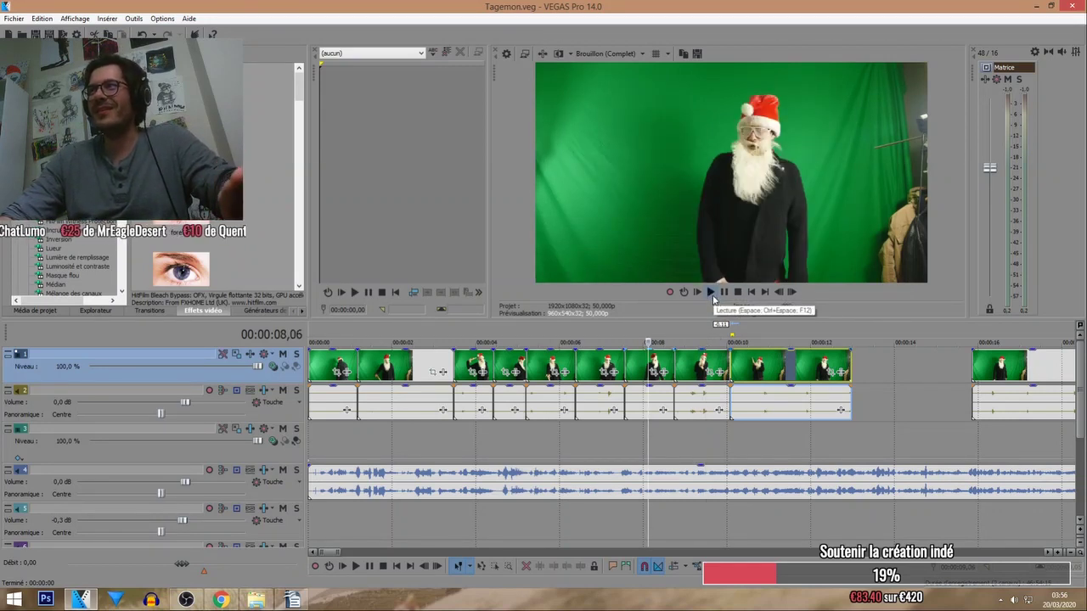
click(712, 292)
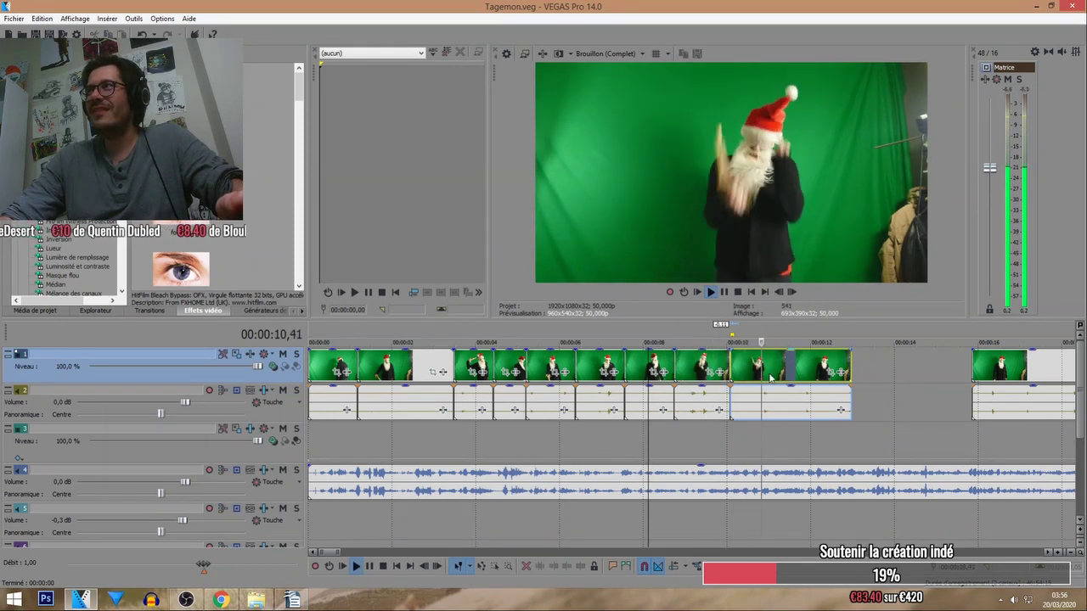
click(813, 332)
click(750, 339)
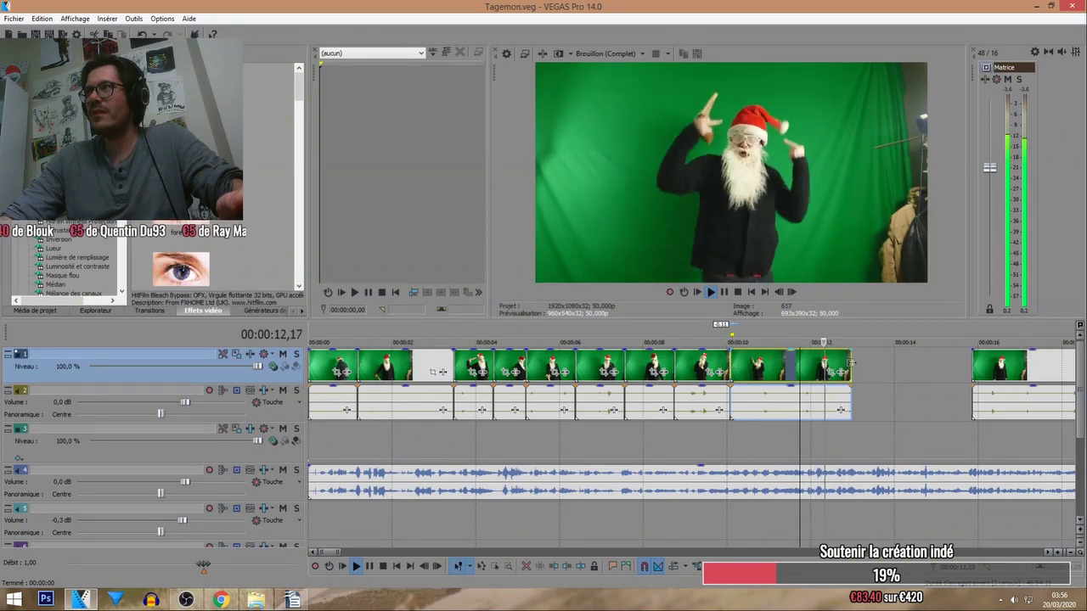
drag(851, 362, 807, 363)
scroll(854, 374, down, 3)
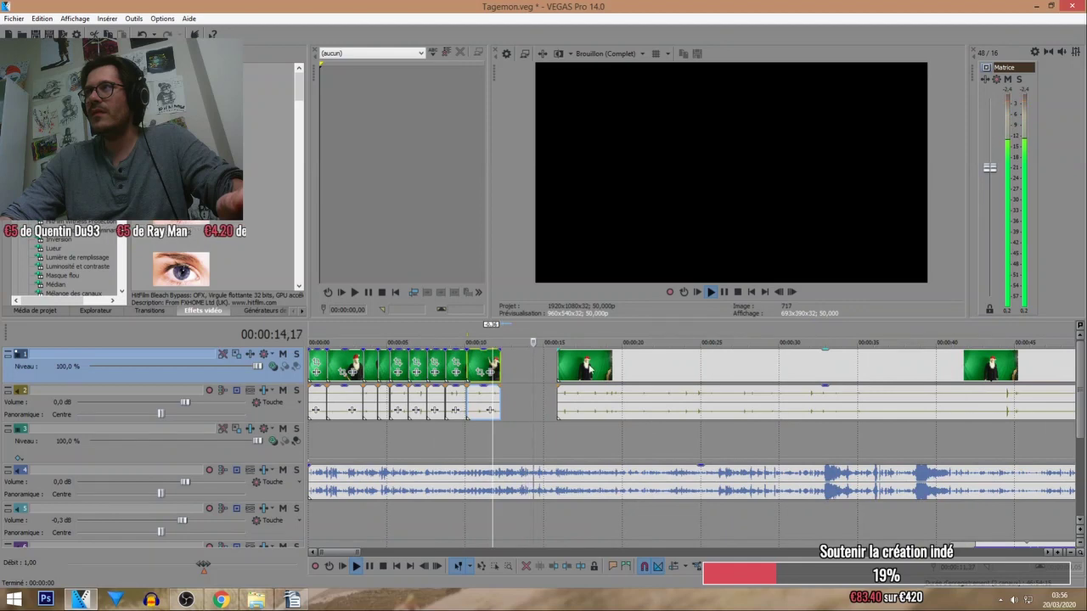
Solo the Santa tracks, trim off the long Santa clip's start and slide it toward the pieces.
drag(589, 367, 567, 370)
scroll(600, 372, down, 2)
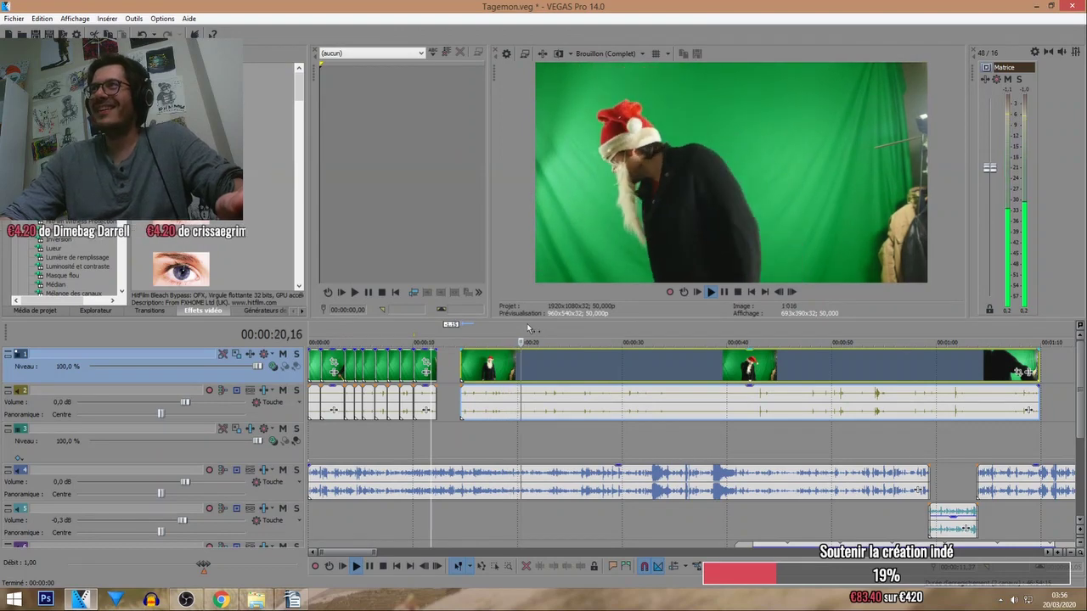
key(s)
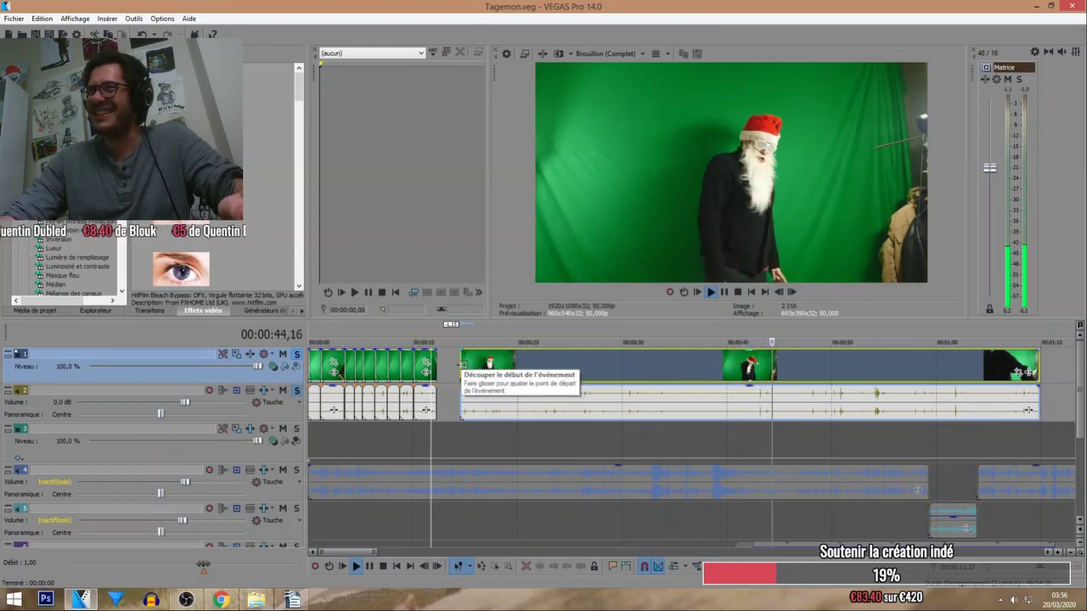
drag(459, 365, 709, 387)
click(708, 387)
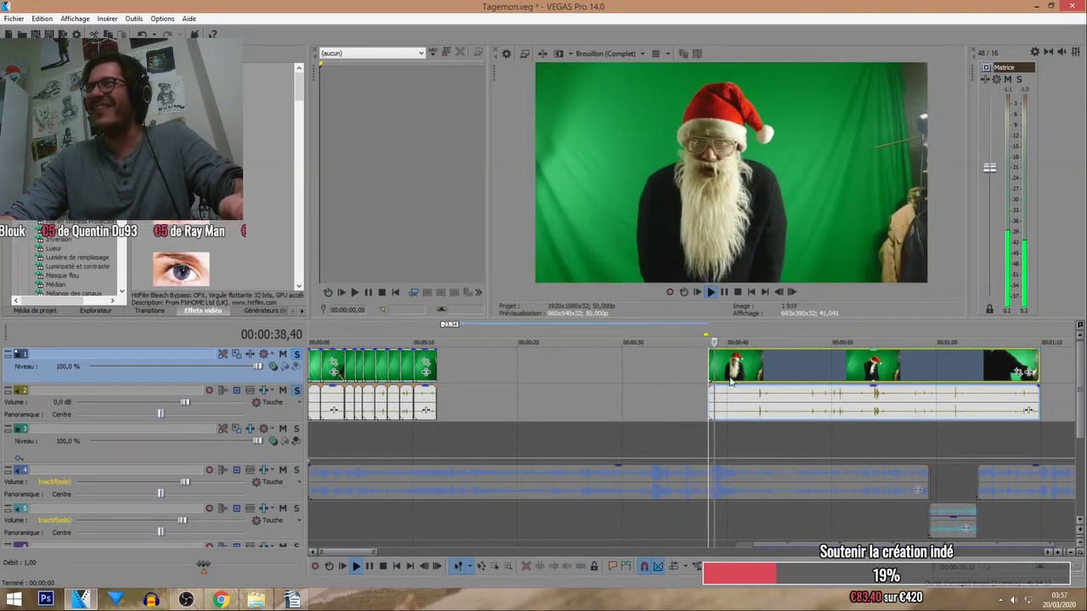
drag(729, 381, 461, 380)
Shorten the last cut piece's end and butt the following clip against it.
scroll(489, 342, up, 2)
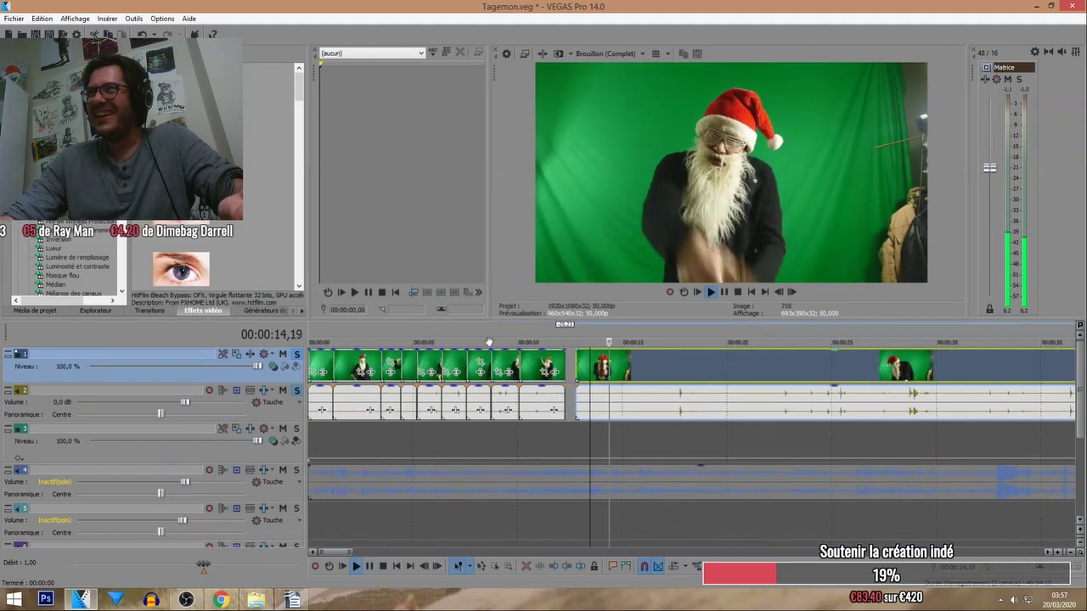
drag(605, 369, 568, 367)
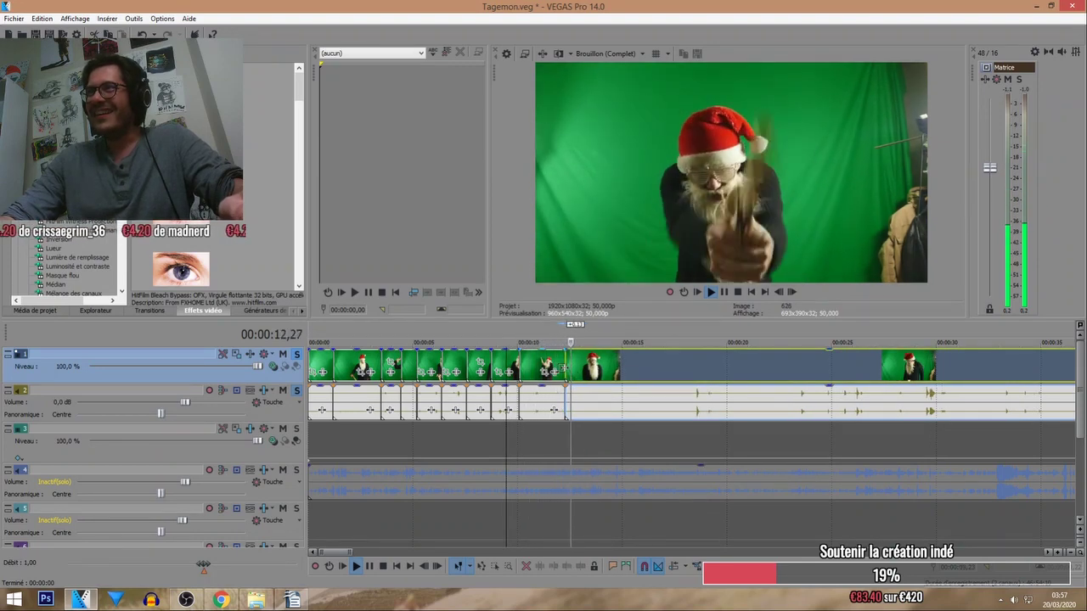
drag(565, 370, 530, 364)
click(493, 342)
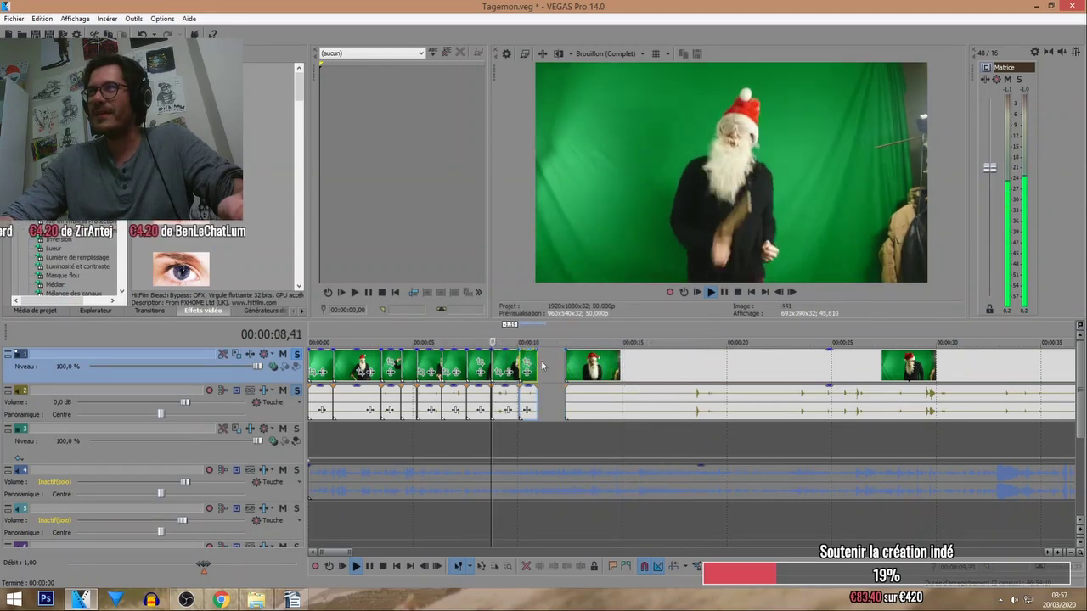
scroll(575, 372, up, 1)
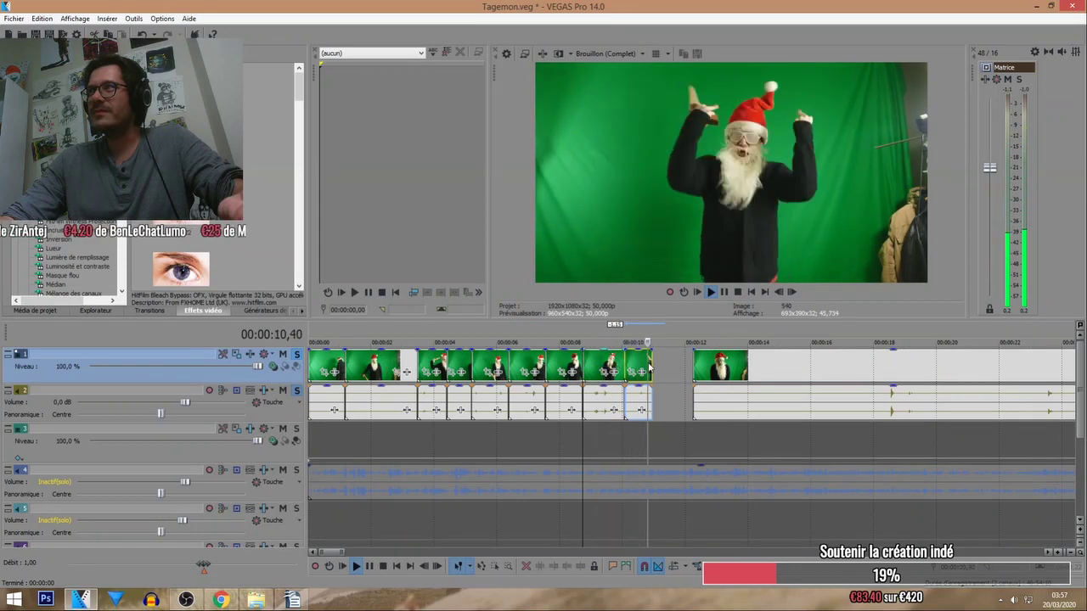
drag(721, 367, 679, 367)
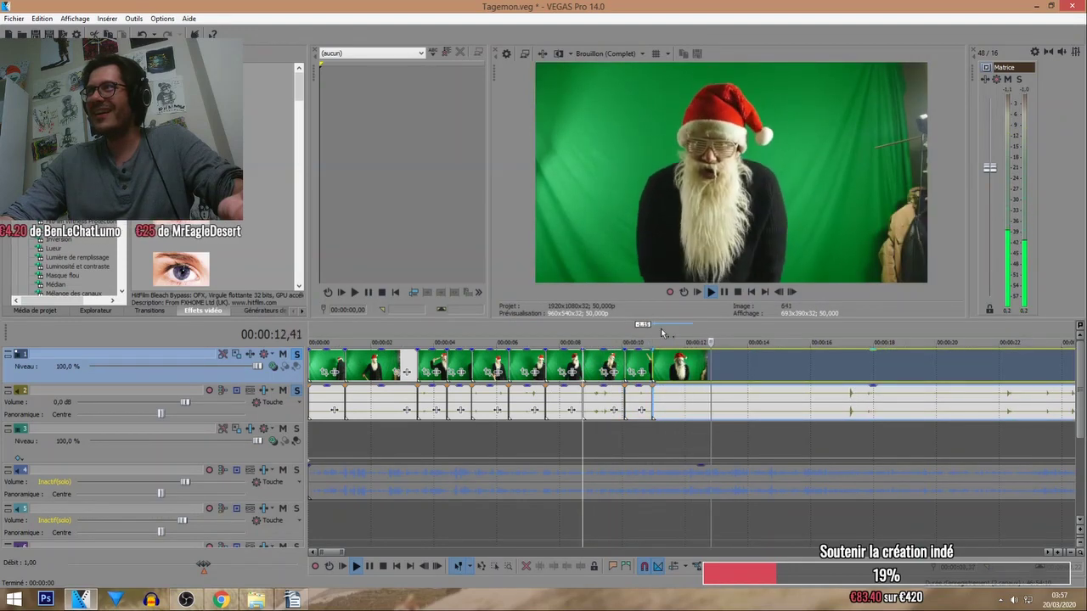
drag(651, 367, 709, 365)
Replay the long Santa clip around 35–37 seconds and set an earlier edit point.
scroll(709, 365, down, 3)
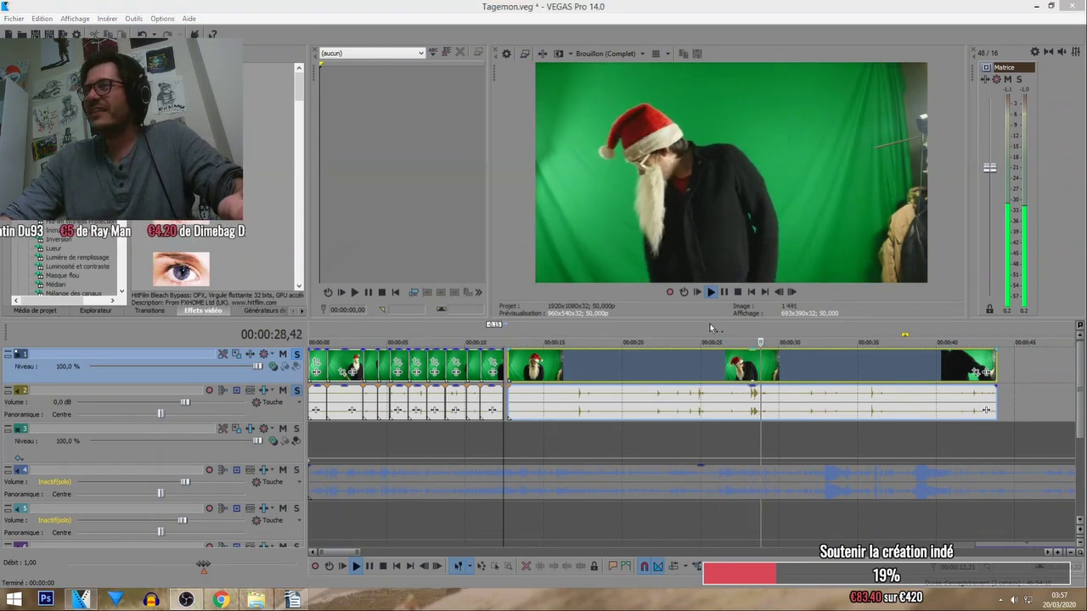
click(806, 334)
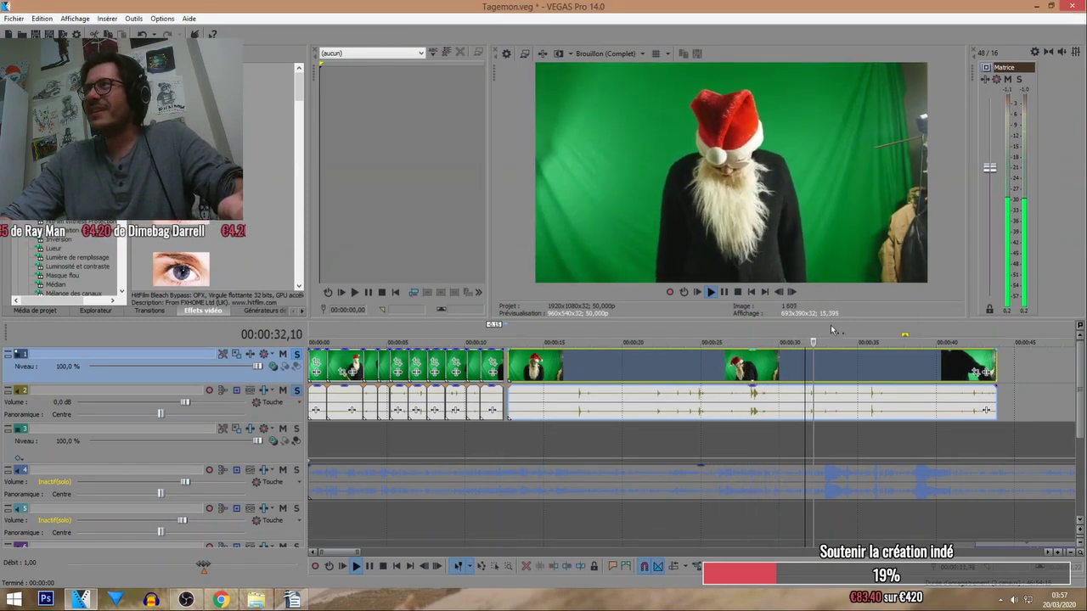
click(874, 328)
scroll(835, 363, down, 2)
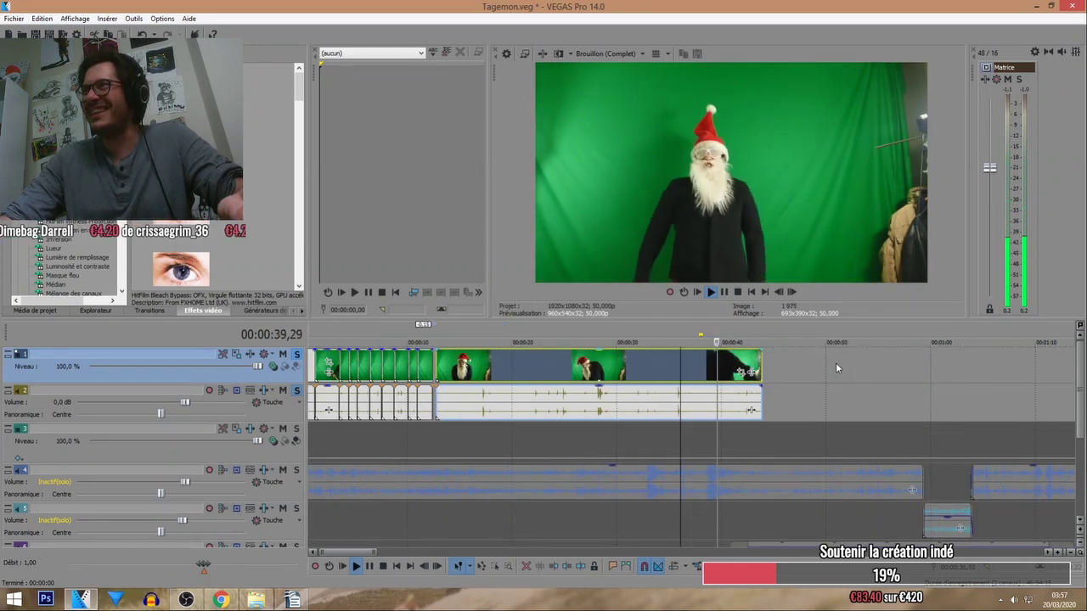
click(697, 331)
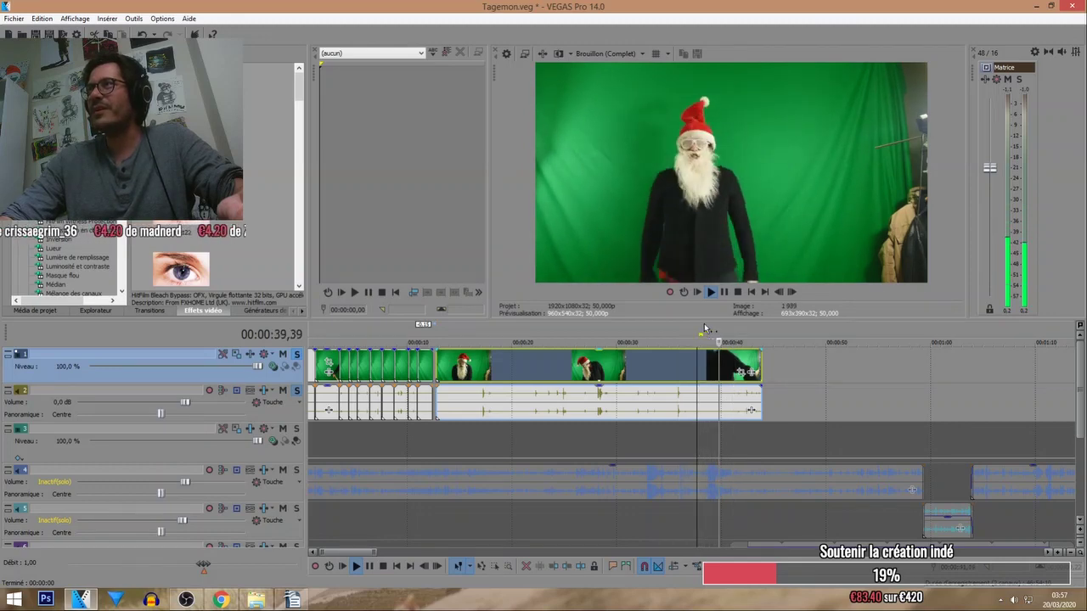
click(656, 357)
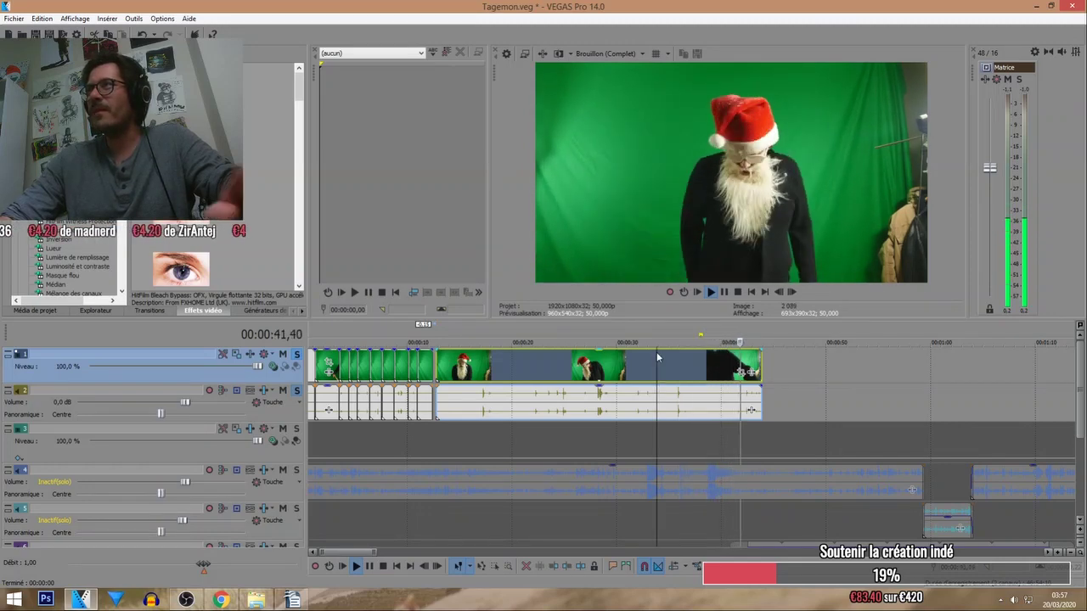
Unsolo the Santa audio and video tracks and replay from about 10 seconds.
scroll(637, 371, down, 5)
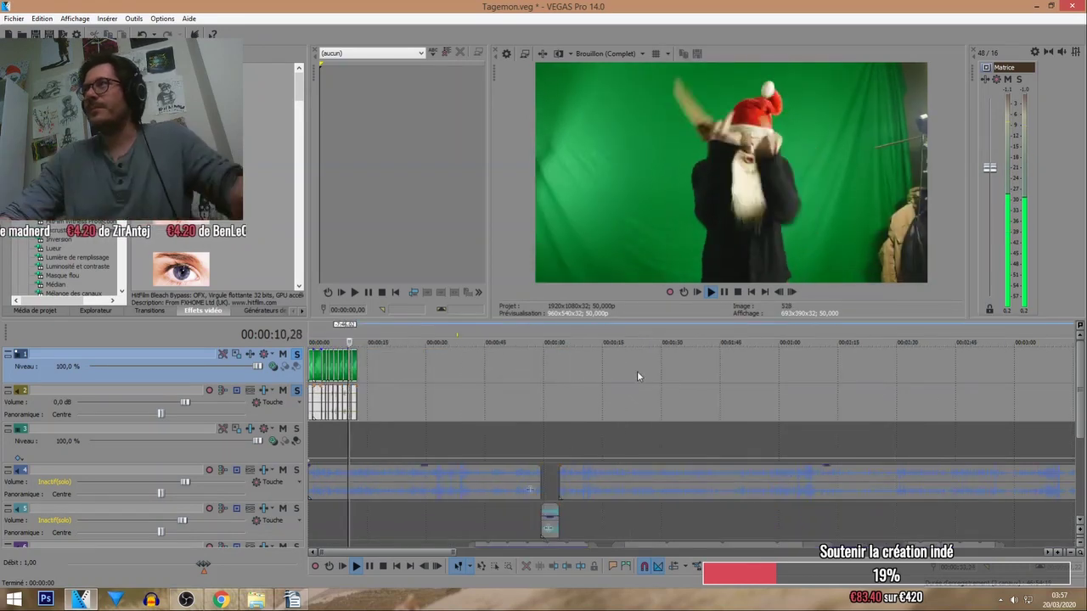
scroll(637, 371, down, 3)
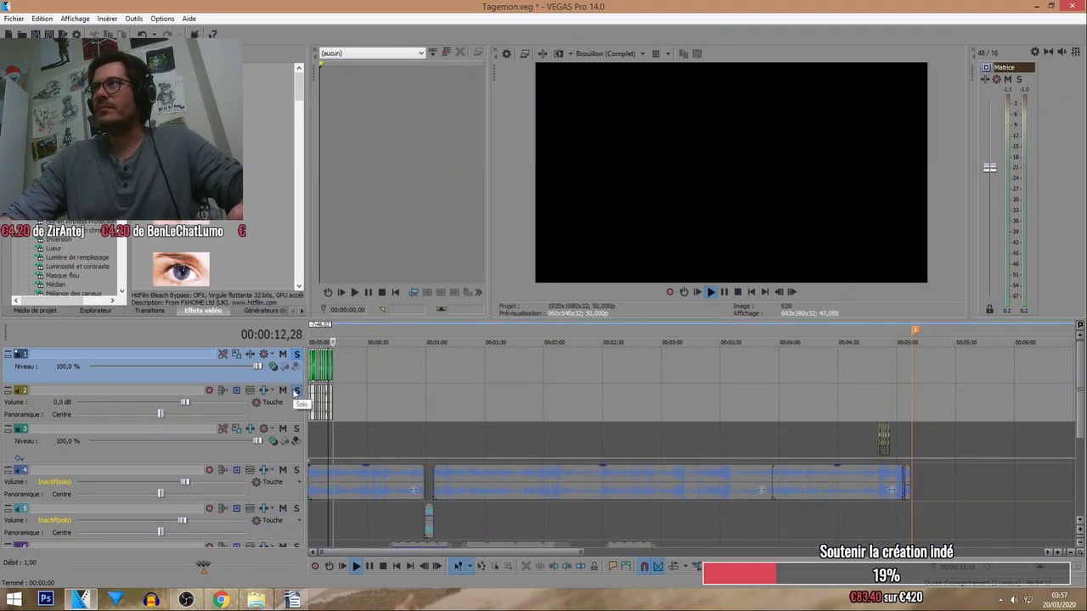
click(296, 390)
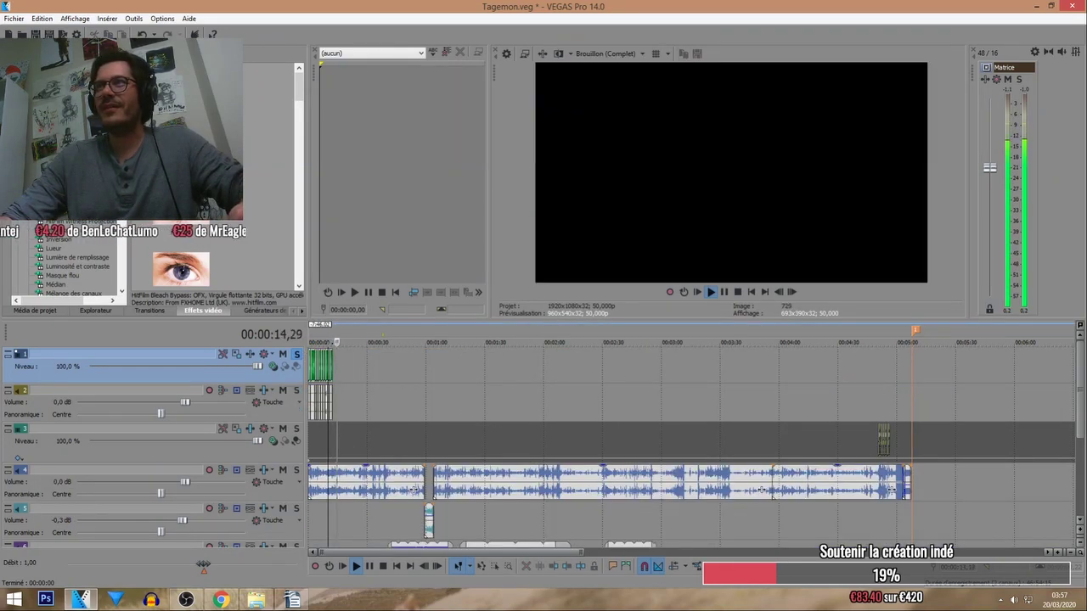
click(296, 355)
click(330, 331)
scroll(380, 354, up, 6)
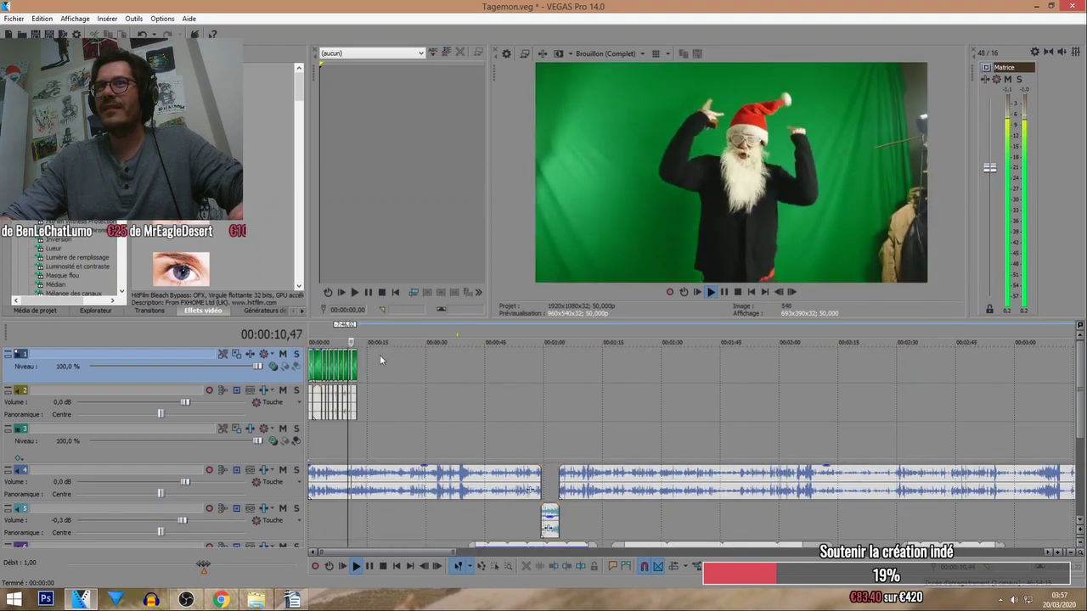
Try sliding, deleting, lengthening and shortening the last Santa piece, then undo and park the playhead near 8:26.
scroll(498, 372, up, 3)
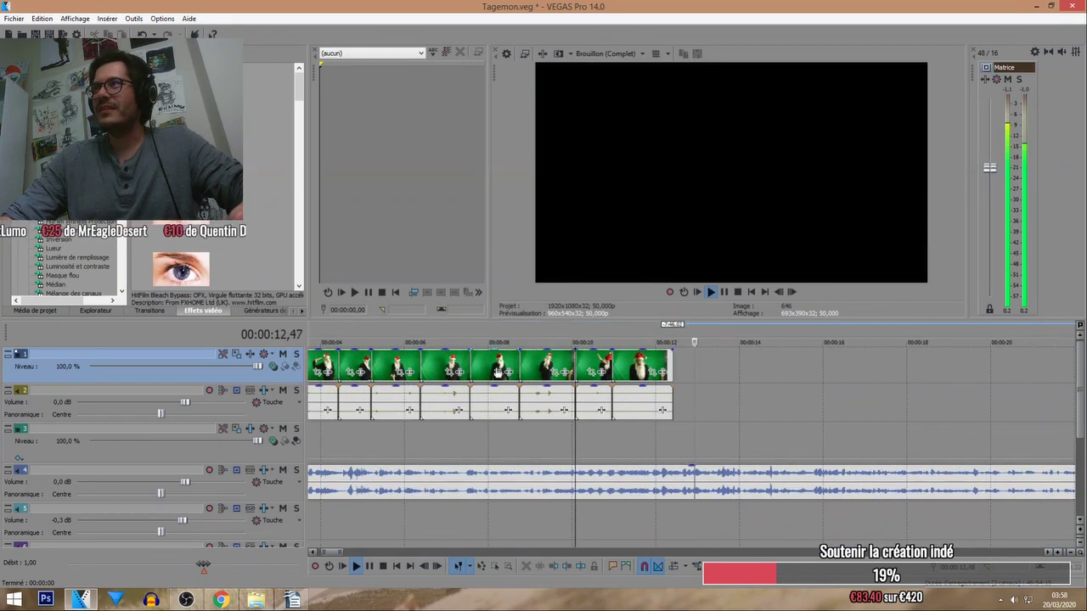
drag(611, 371, 615, 371)
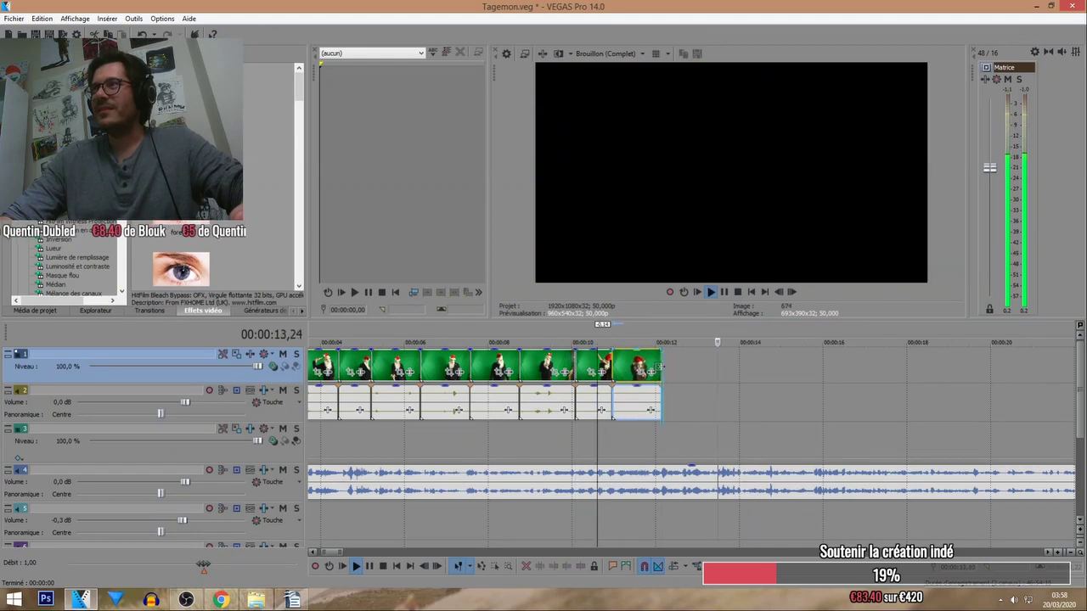
key(Delete)
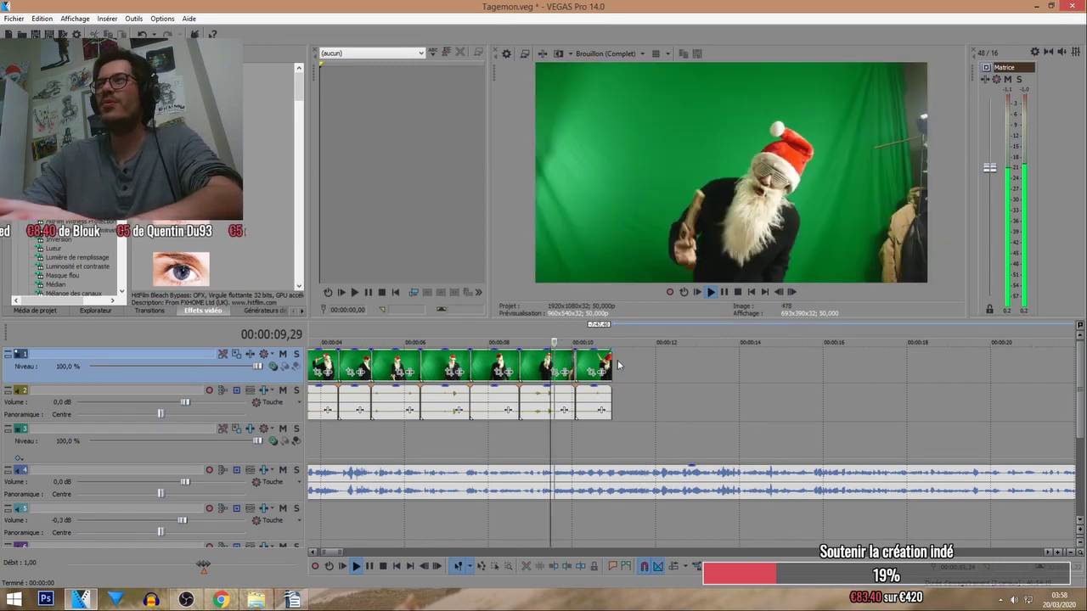
drag(609, 363, 575, 367)
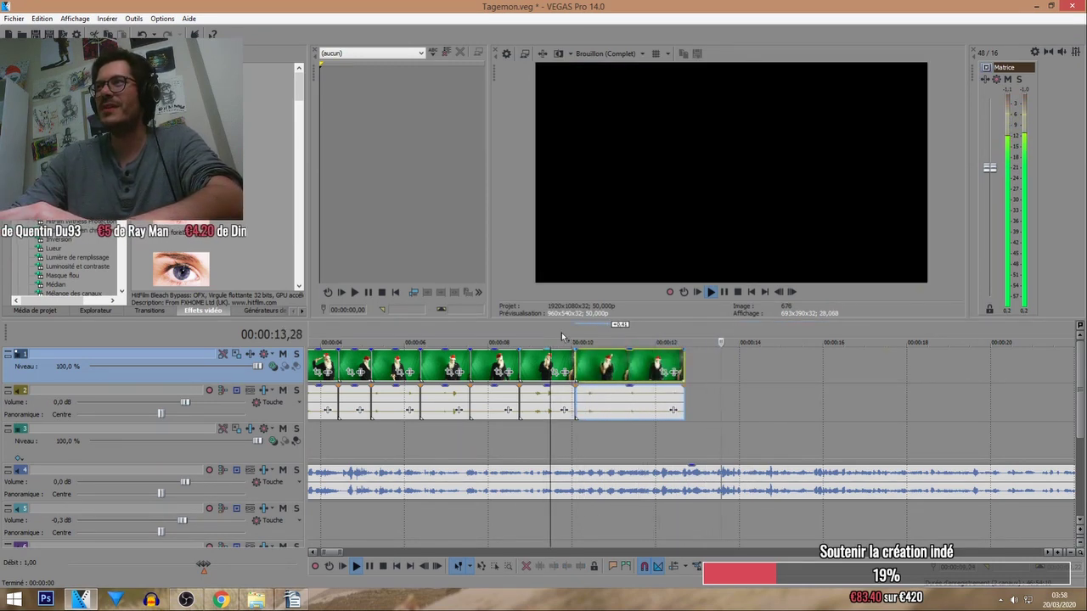
click(562, 340)
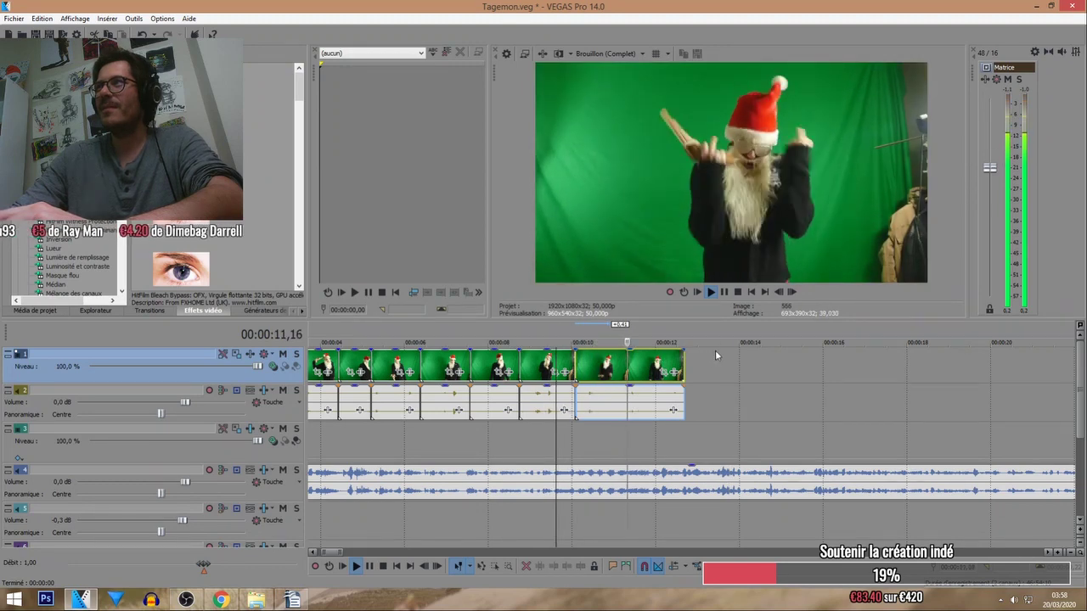
drag(684, 367, 653, 364)
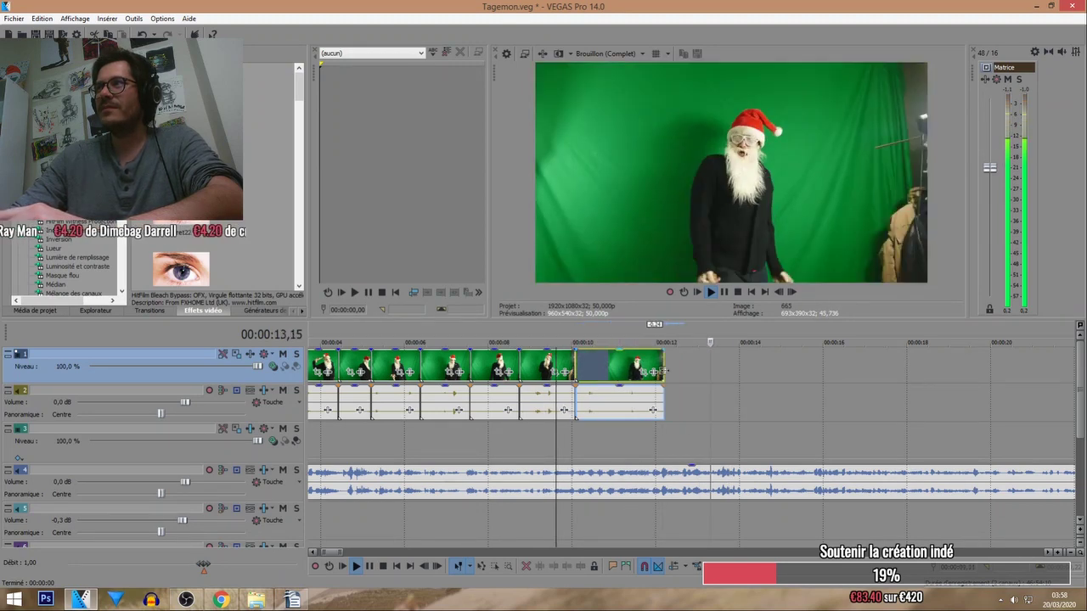
key(ctrl+z)
key(ctrl+z)
key(ctrl+z)
key(ctrl+z)
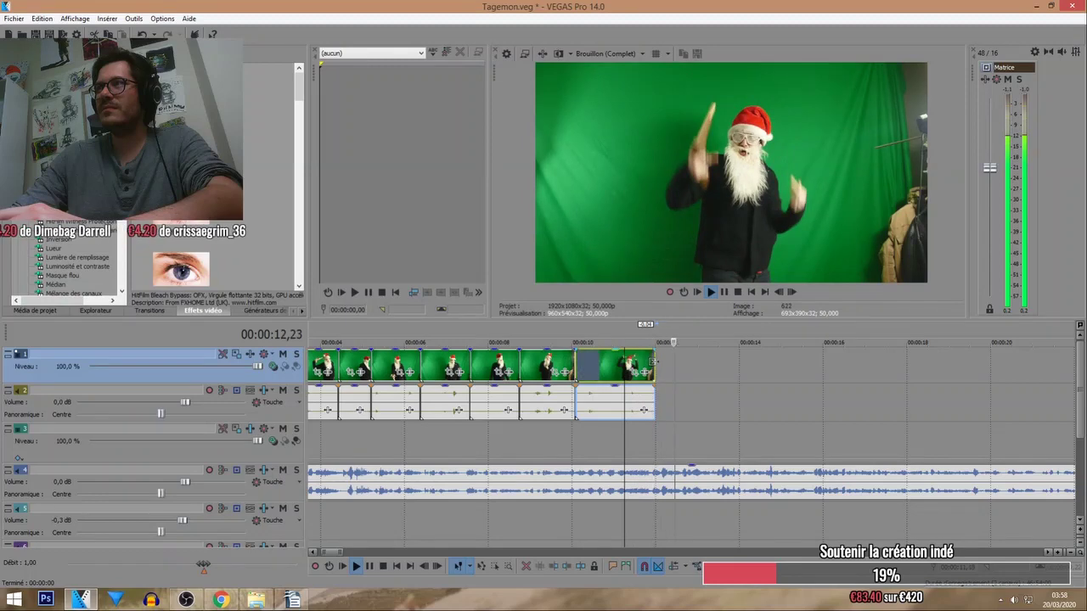
click(663, 365)
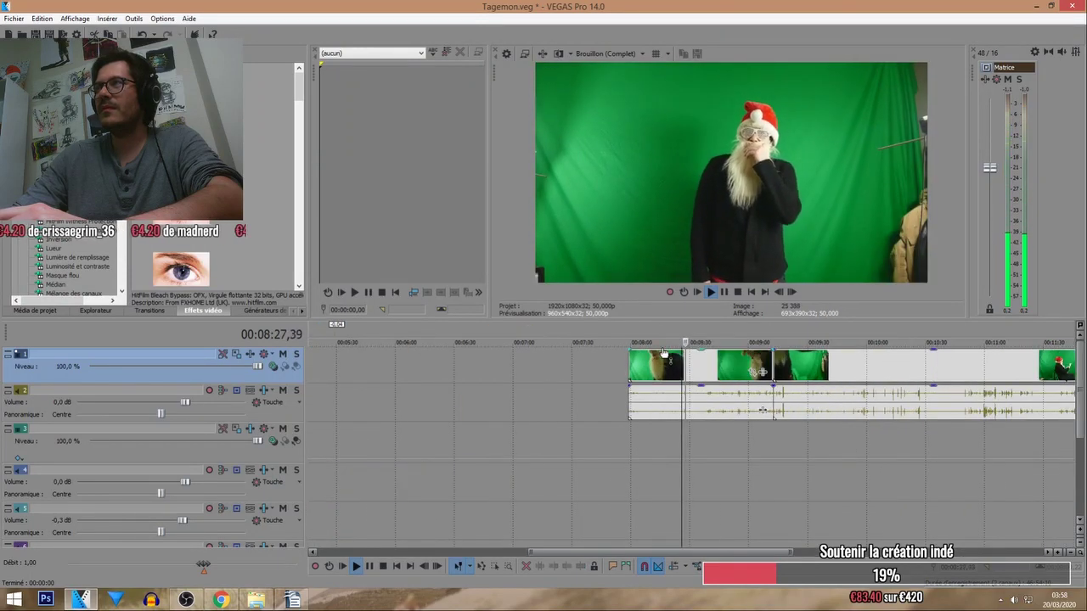
Slide the long Santa clip group far left so it sits right after the butted pieces.
drag(656, 364, 382, 364)
scroll(601, 367, up, 5)
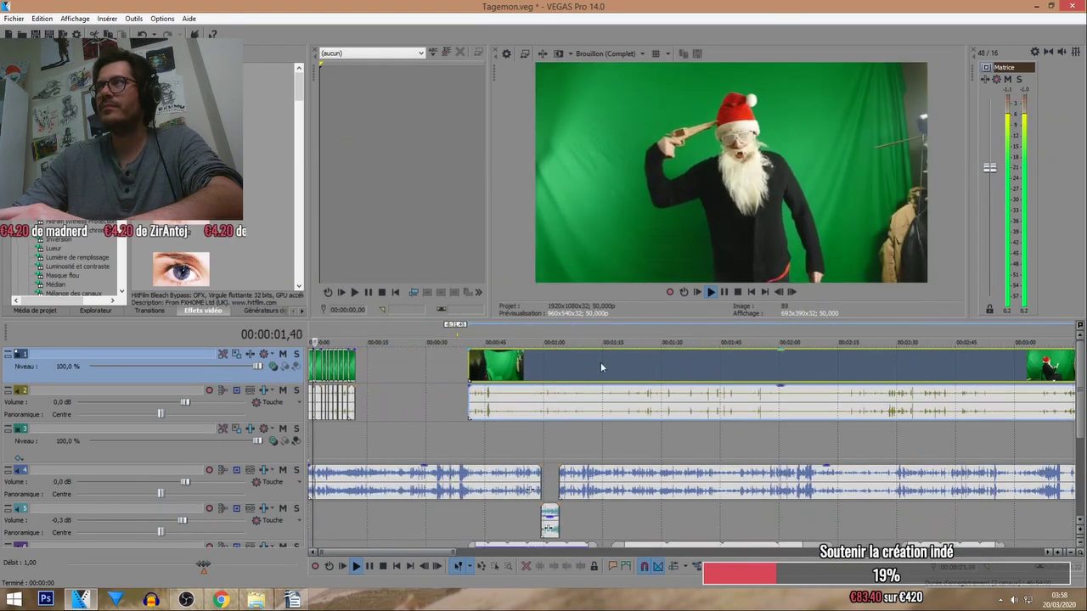
drag(593, 362, 507, 374)
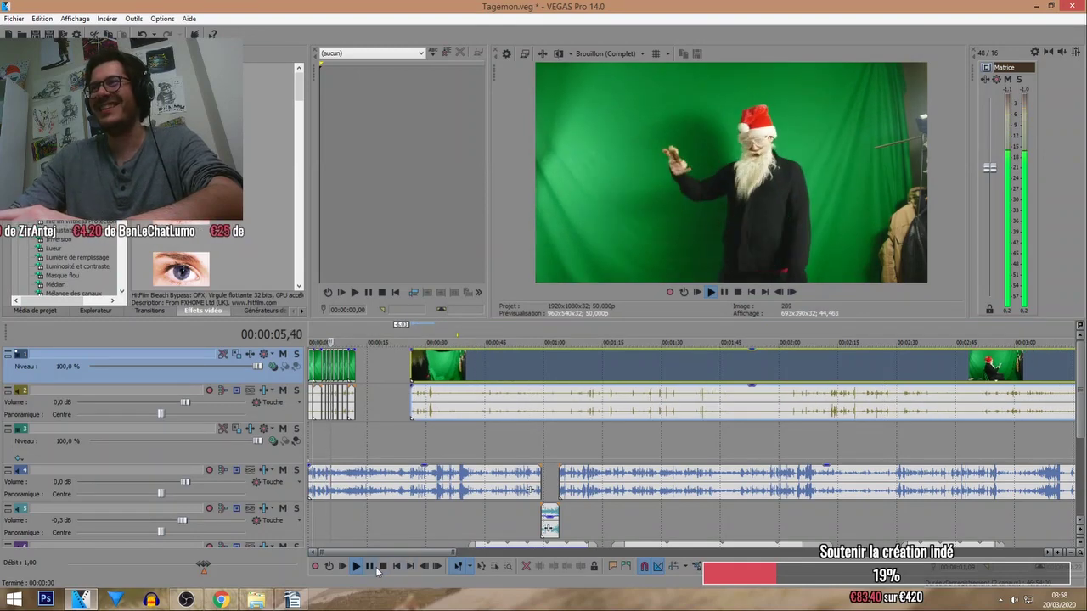
click(383, 566)
click(313, 434)
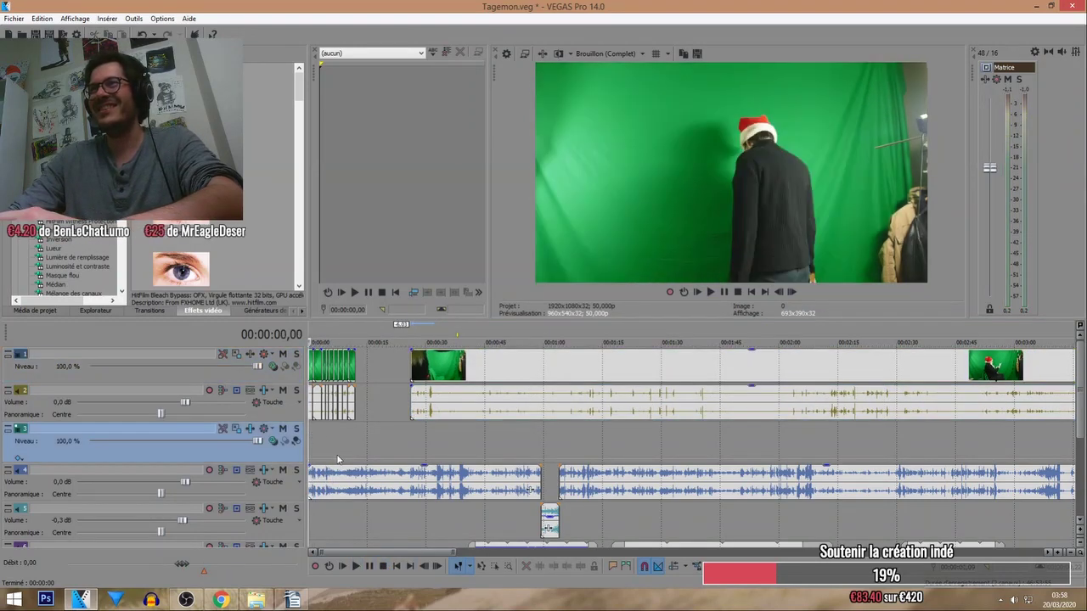
scroll(338, 460, up, 1)
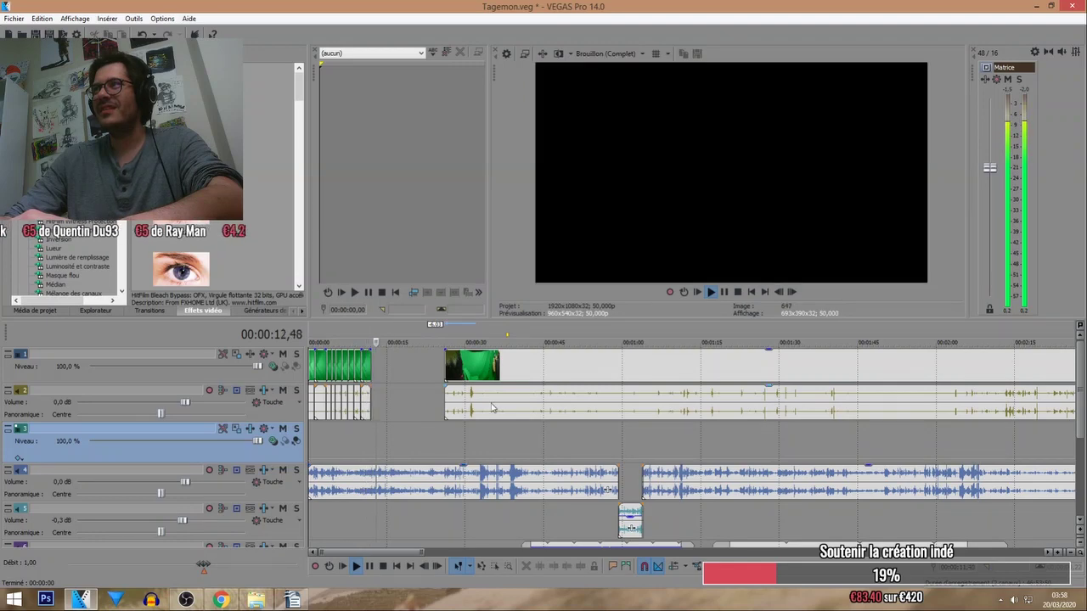
drag(469, 380, 400, 380)
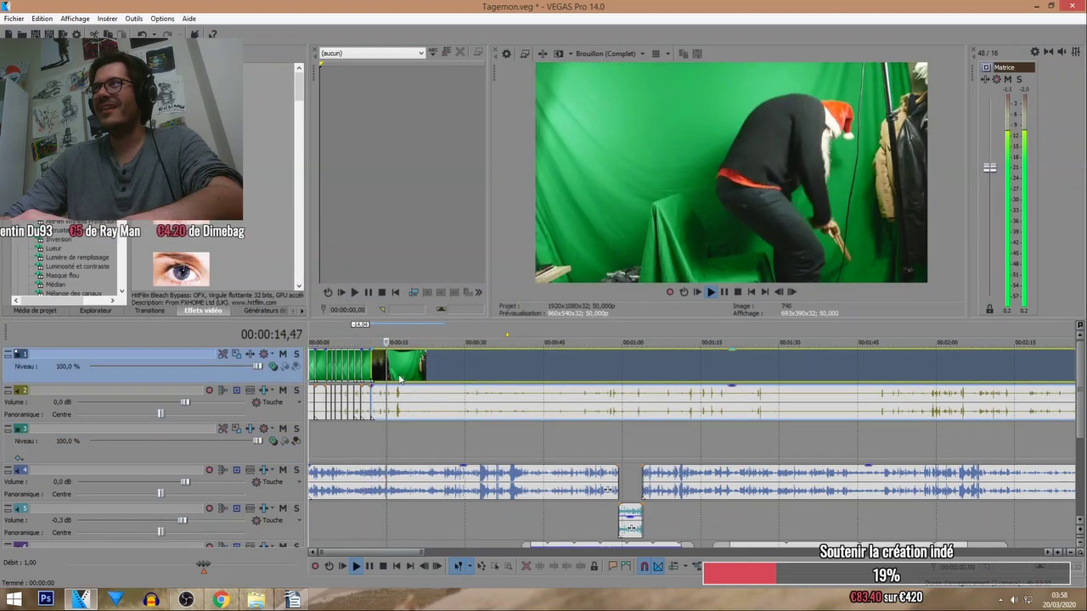
scroll(399, 380, up, 3)
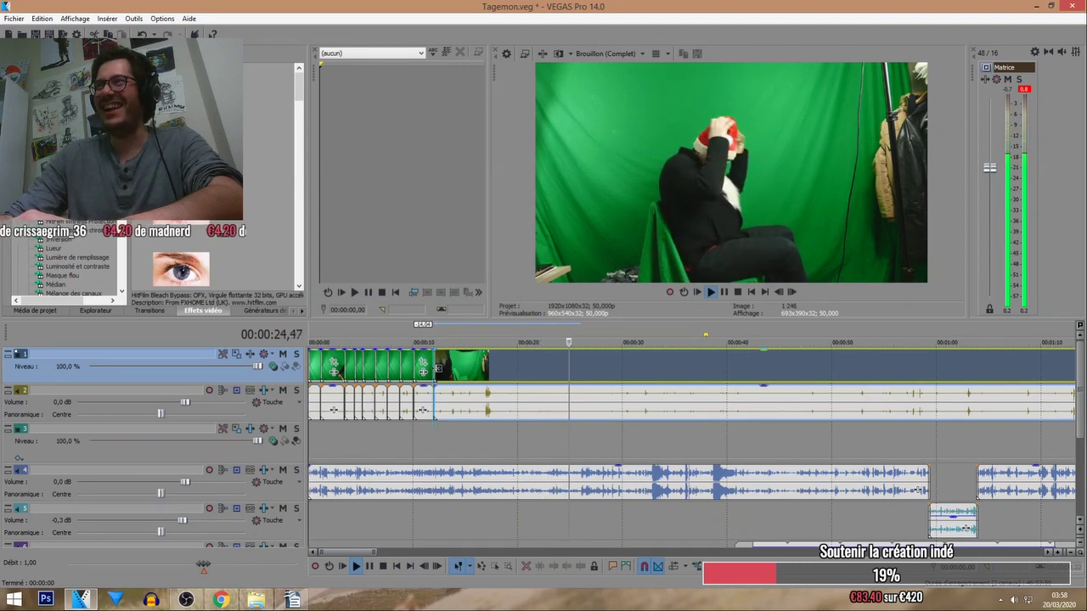
Push the remaining footage later and replay the montage from about 15 seconds.
mouse_move(441, 371)
mouse_down()
mouse_move(548, 368)
mouse_move(439, 370)
mouse_up()
key(space)
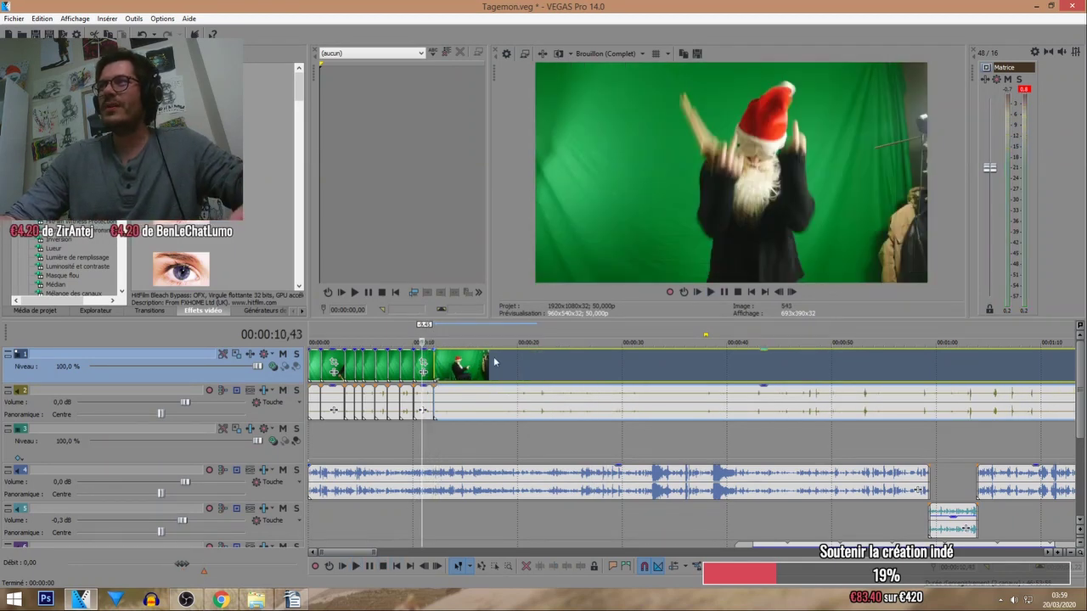
click(471, 361)
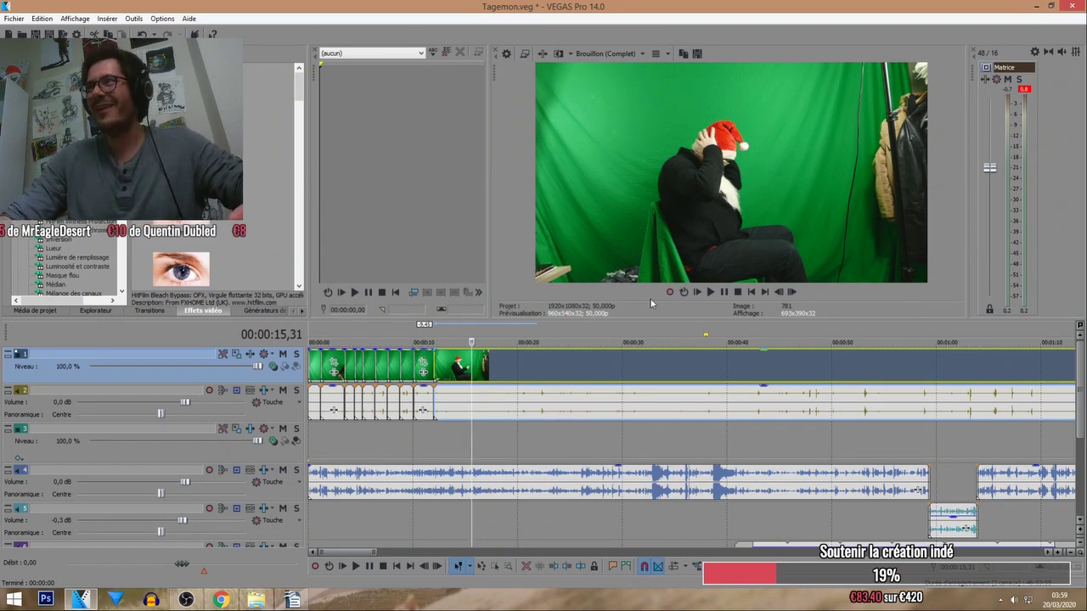
click(710, 293)
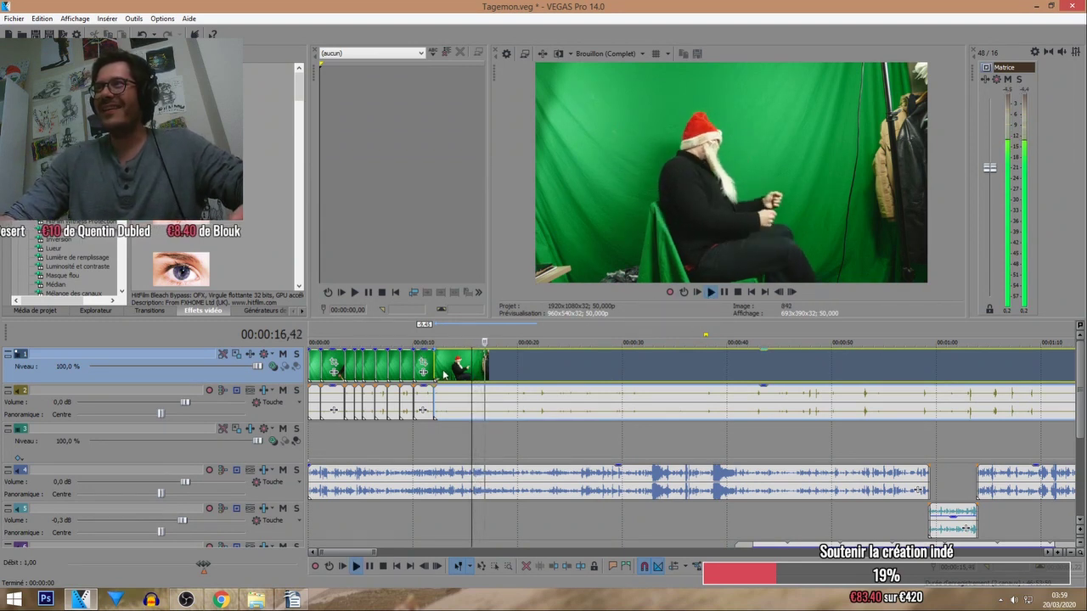
click(471, 332)
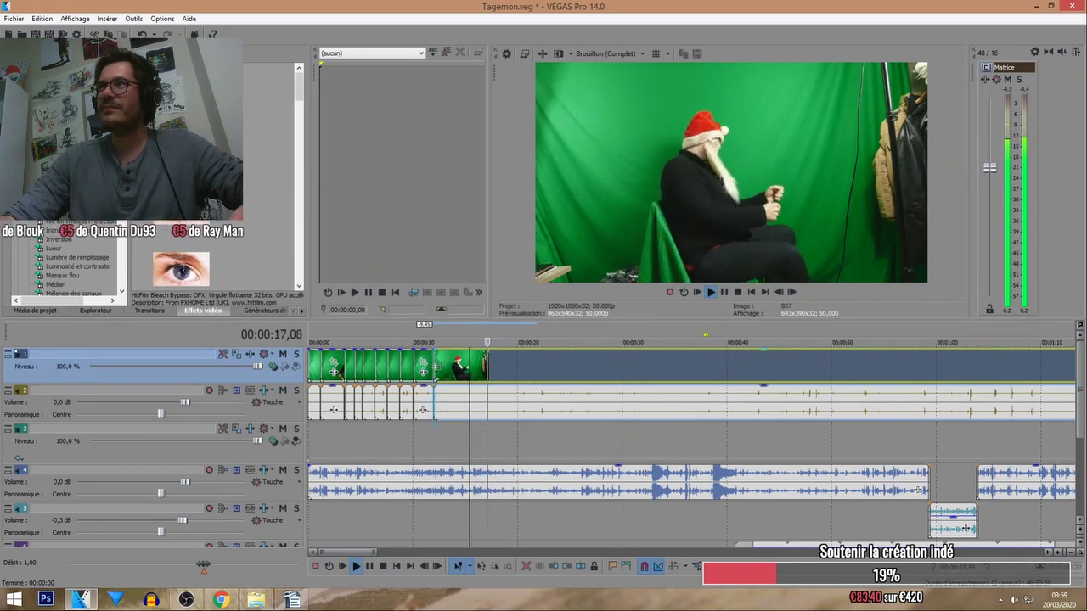
Move the Santa clip later to leave a gap, then split it at a new cut point.
drag(471, 365, 446, 371)
click(436, 371)
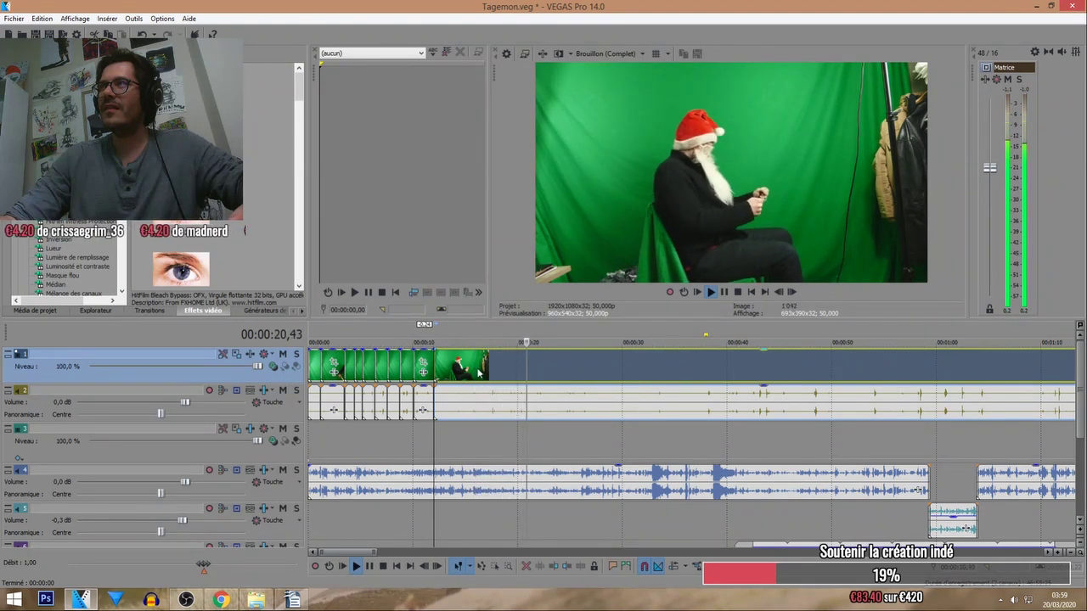
click(574, 363)
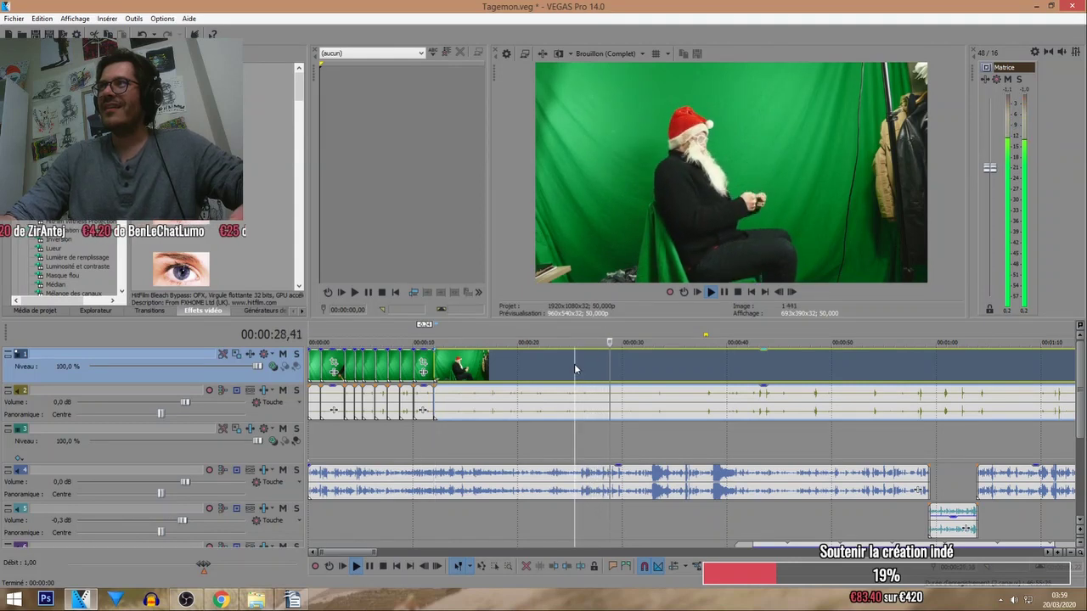
key(s)
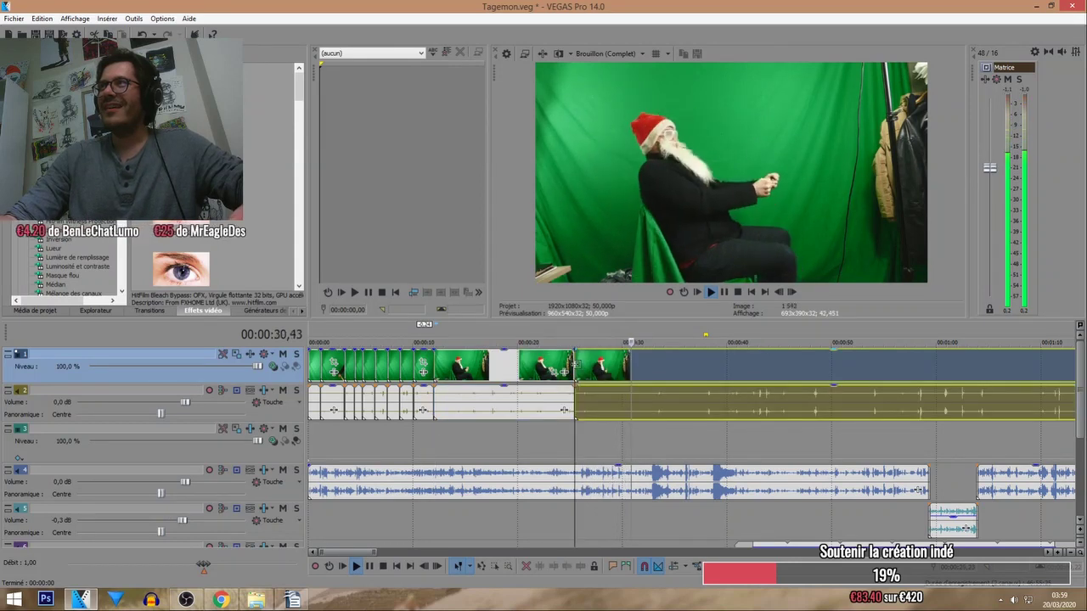
Slide the split-off part later, then butt the clip back to close the gap near 25 seconds.
drag(575, 363, 558, 340)
click(558, 341)
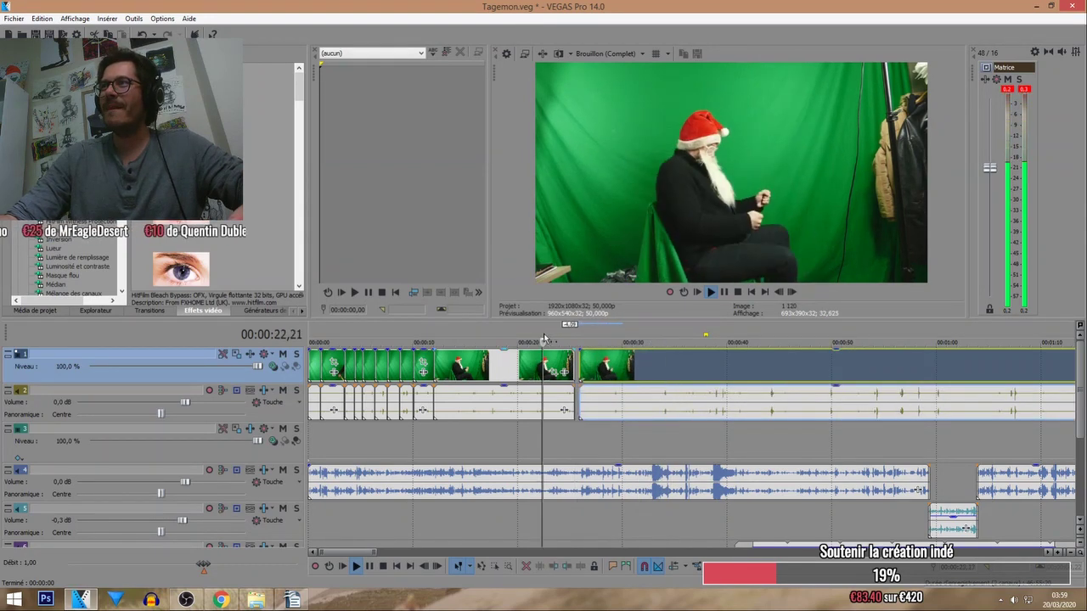
scroll(687, 377, up, 3)
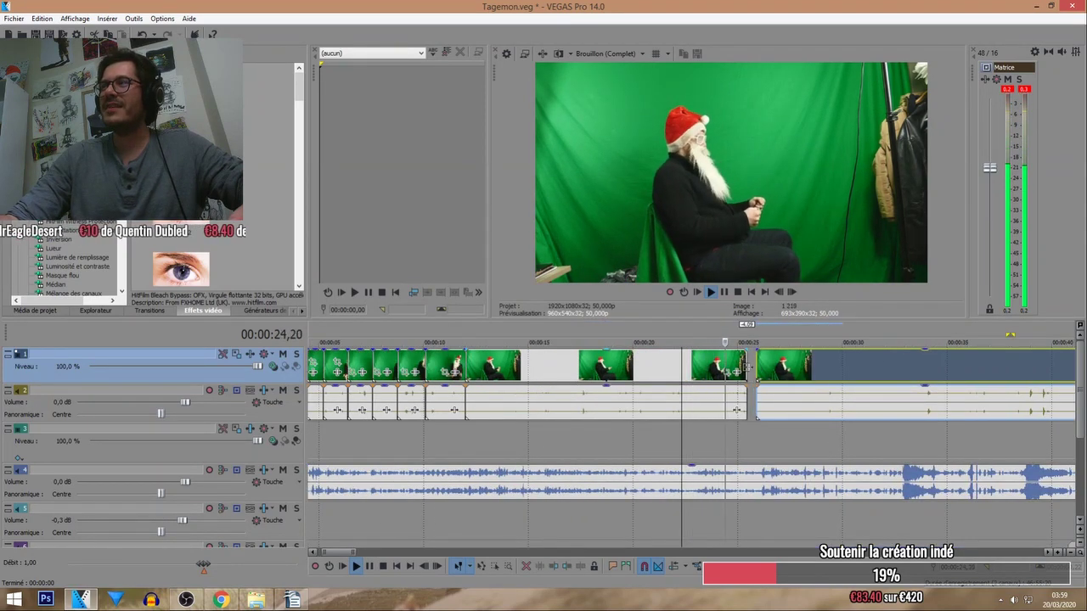
drag(748, 368, 739, 368)
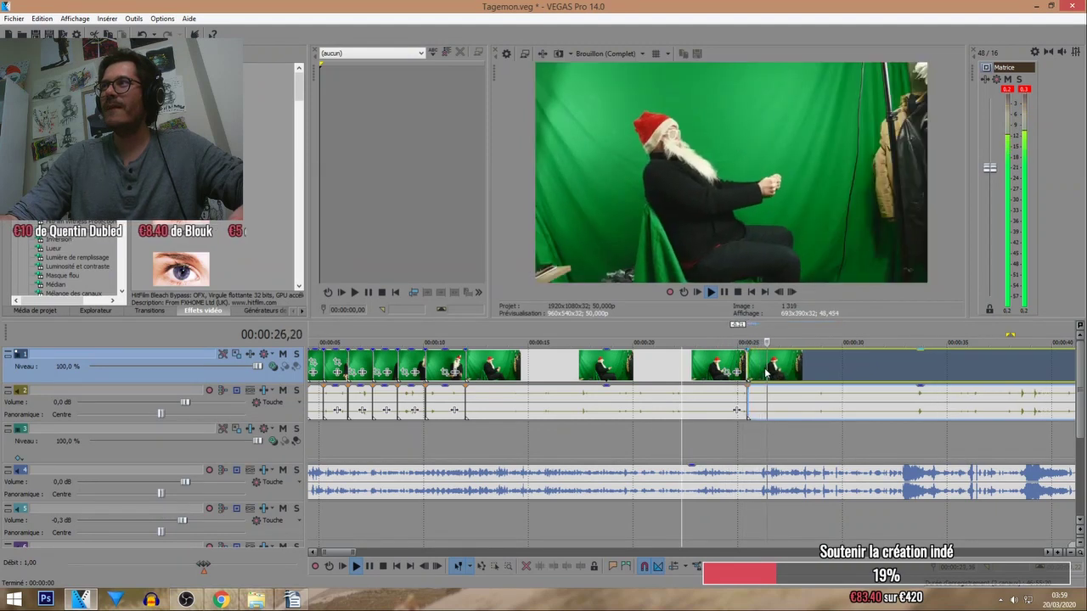
click(748, 337)
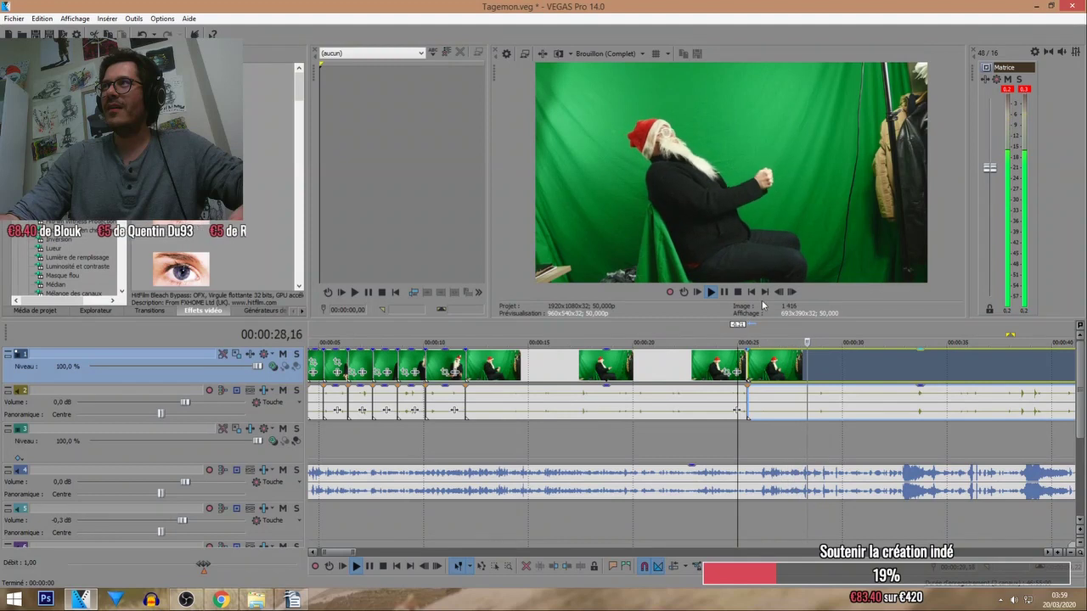
Split the clip at the next cut point, move the right-hand piece later, and stop playback.
scroll(798, 348, up, 3)
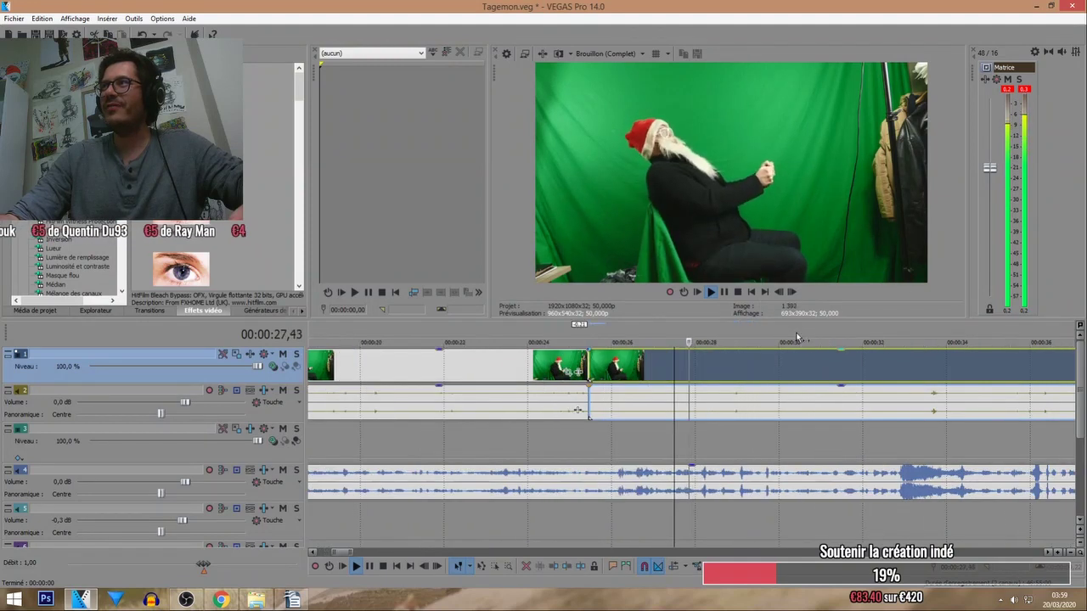
click(695, 331)
key(s)
mouse_move(697, 365)
mouse_down()
mouse_move(740, 366)
mouse_move(699, 367)
mouse_up()
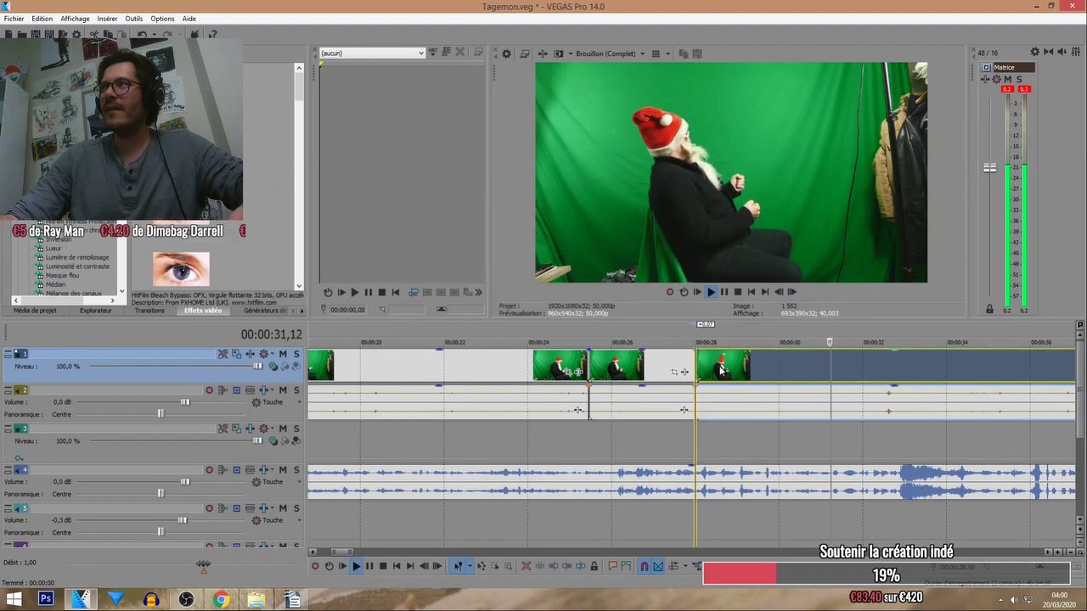
drag(747, 393, 701, 367)
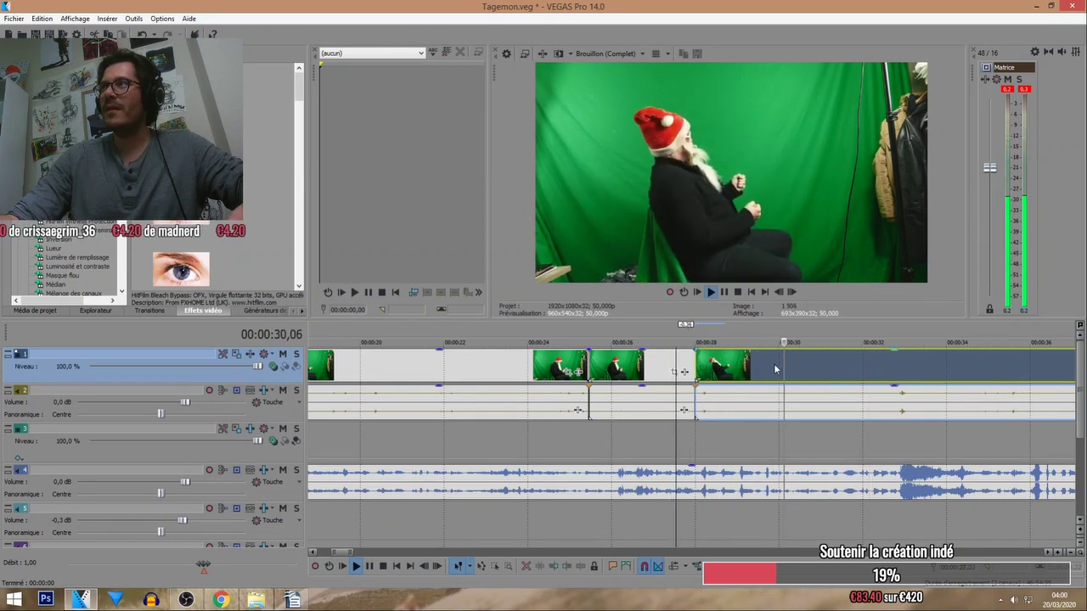
scroll(728, 356, down, 2)
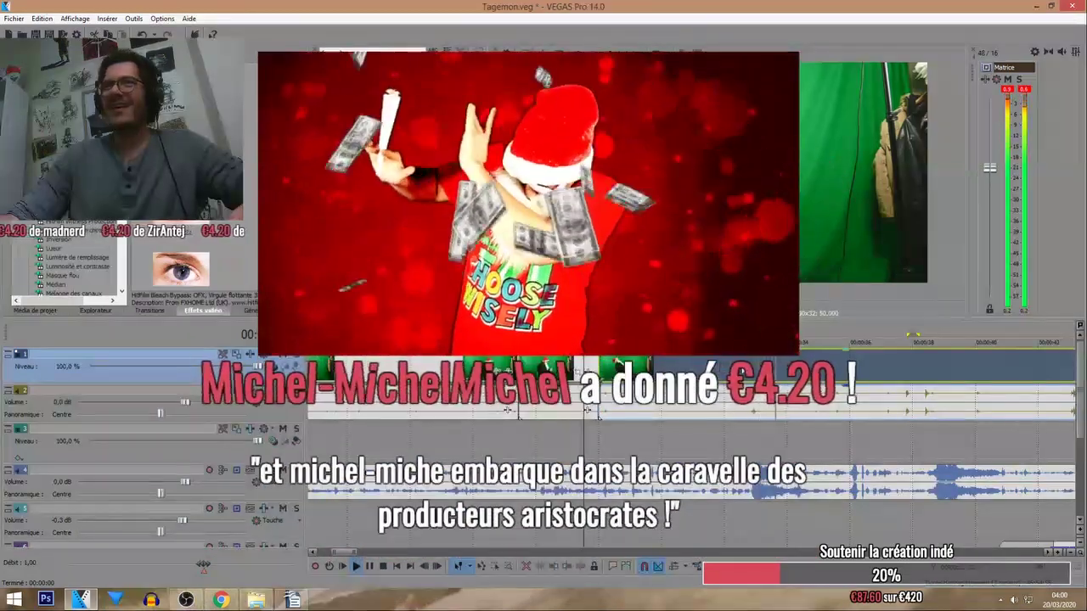
click(383, 566)
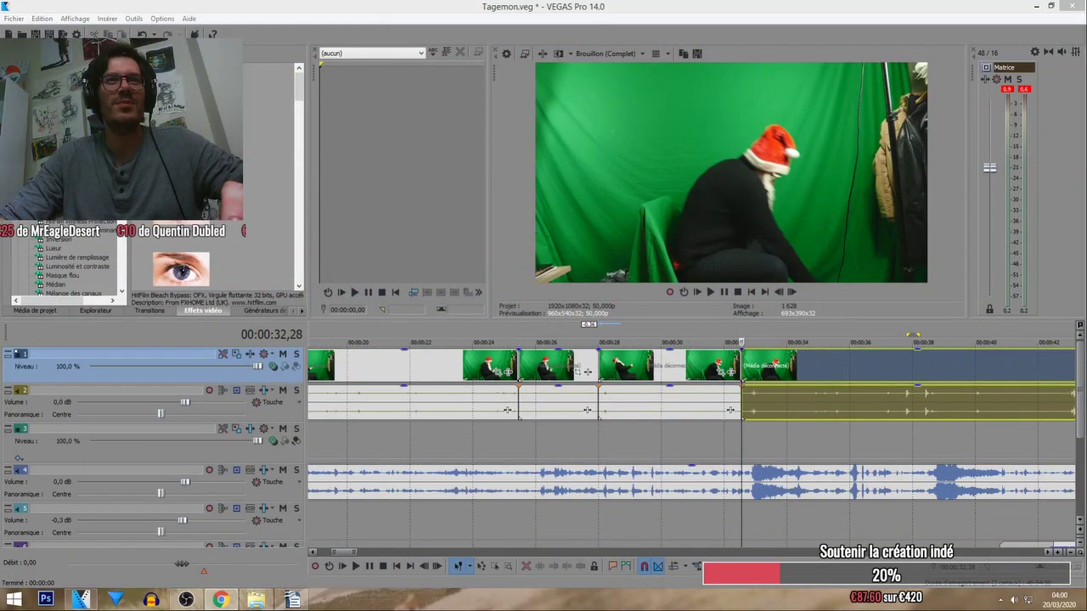
Paste a new 4,20 eu donor line into the Writer producers list and minimize Writer.
click(293, 601)
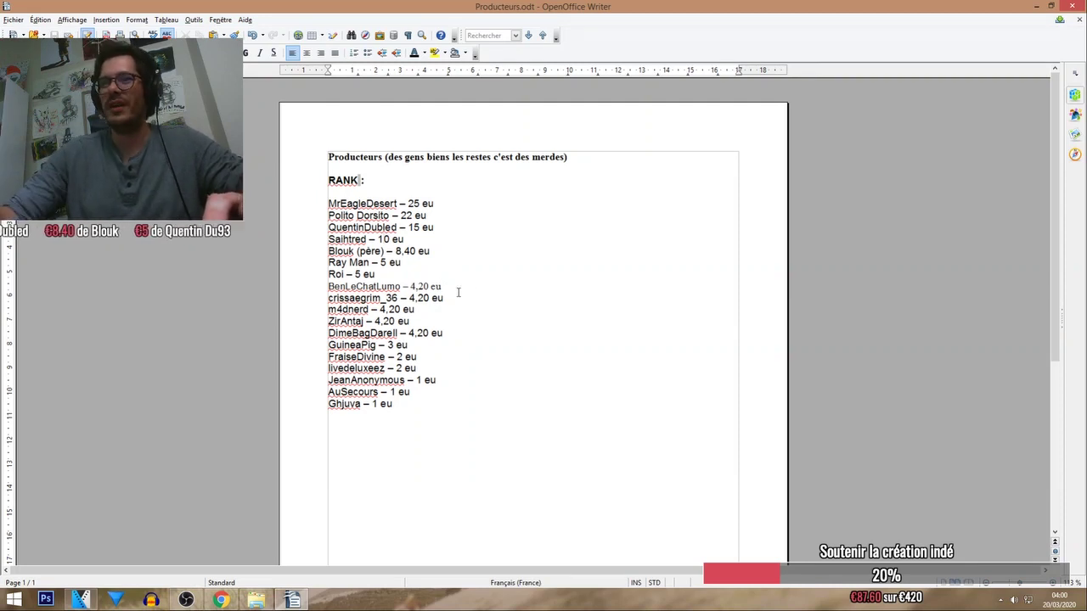
text(Michel Michel Michel)
key(Return)
key(BackSpace)
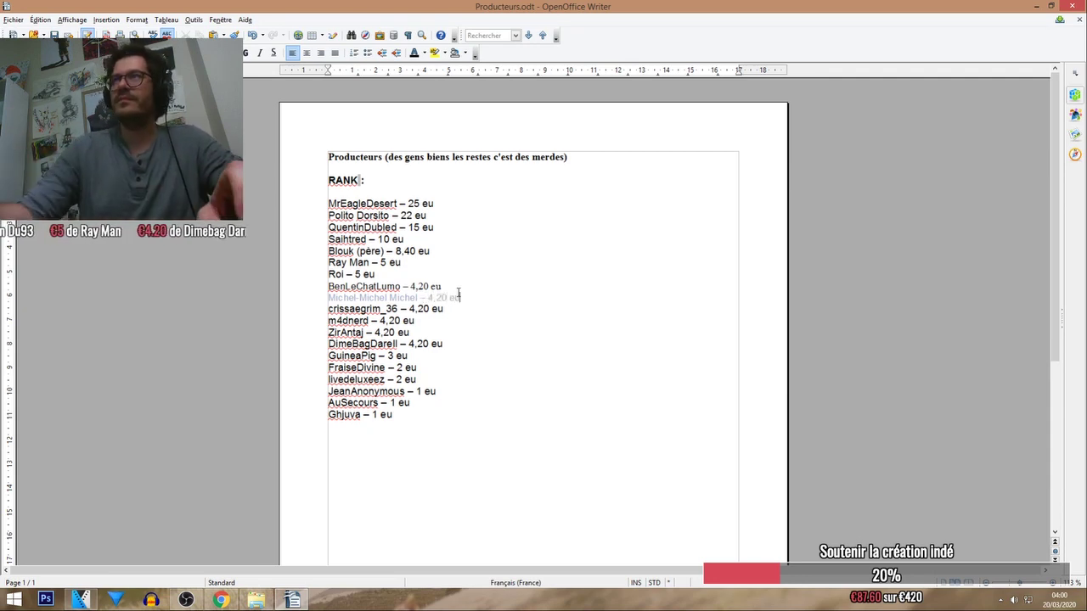
click(1051, 6)
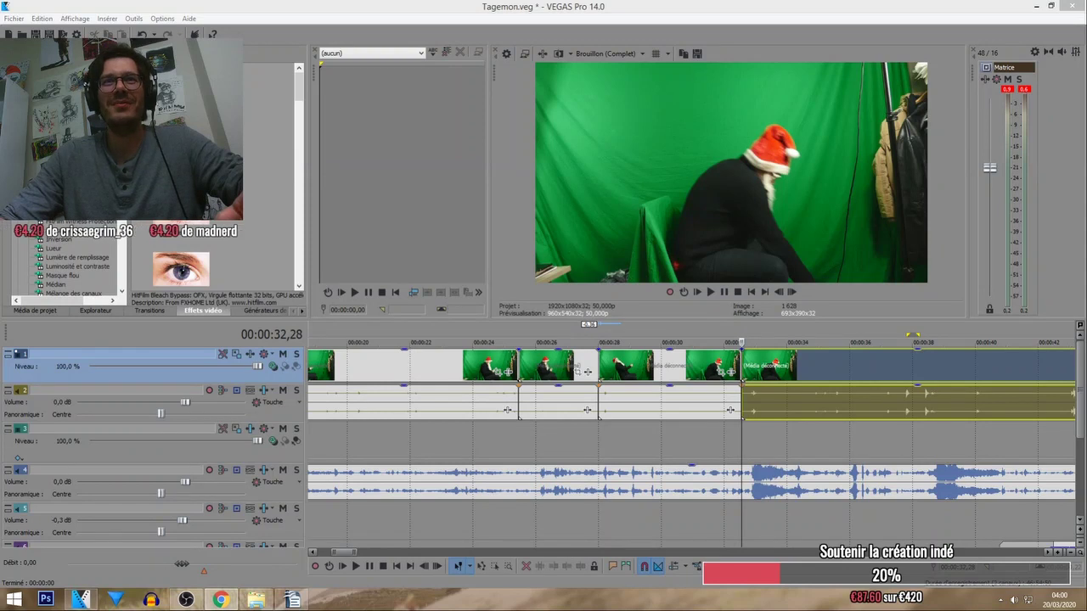
Review the cuts and shift the pieces around 31–33 seconds so the last pieces join tightly.
click(355, 566)
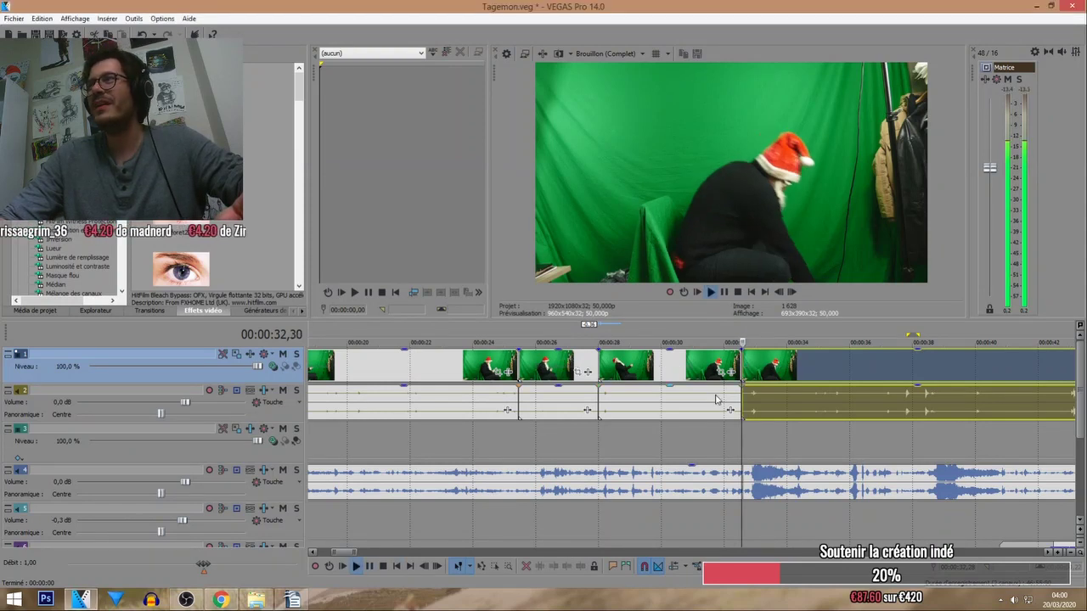
scroll(765, 382, down, 2)
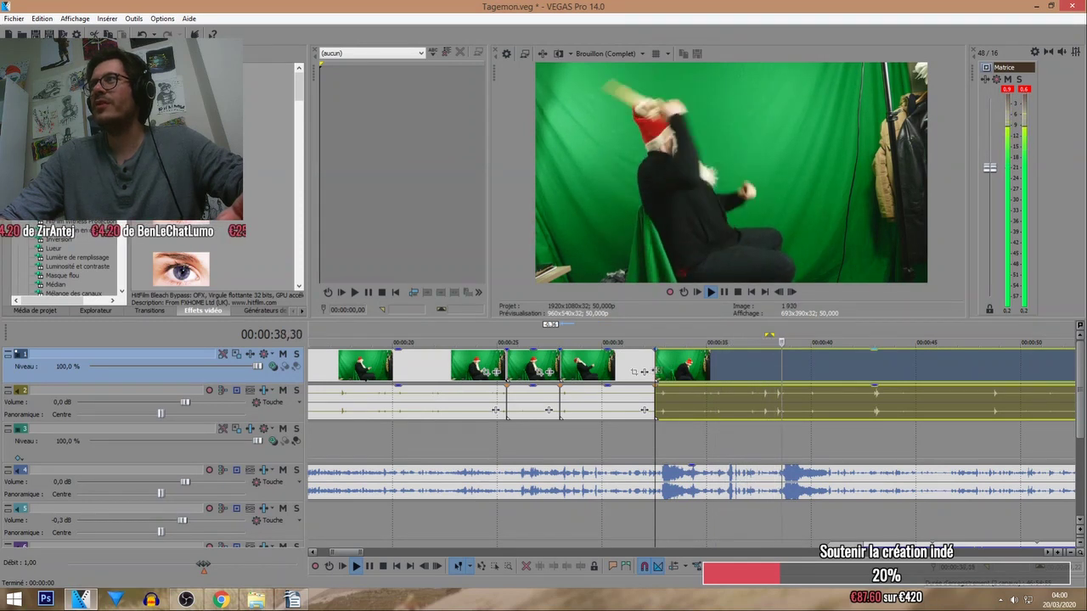
mouse_move(680, 371)
mouse_down()
mouse_move(799, 371)
mouse_move(671, 374)
mouse_up()
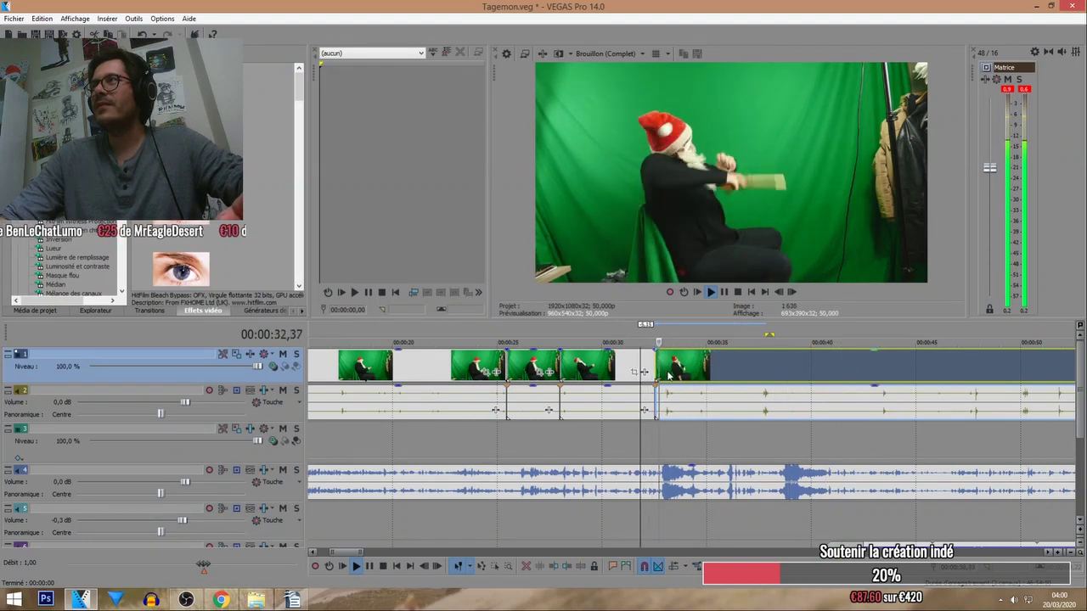
scroll(681, 359, up, 3)
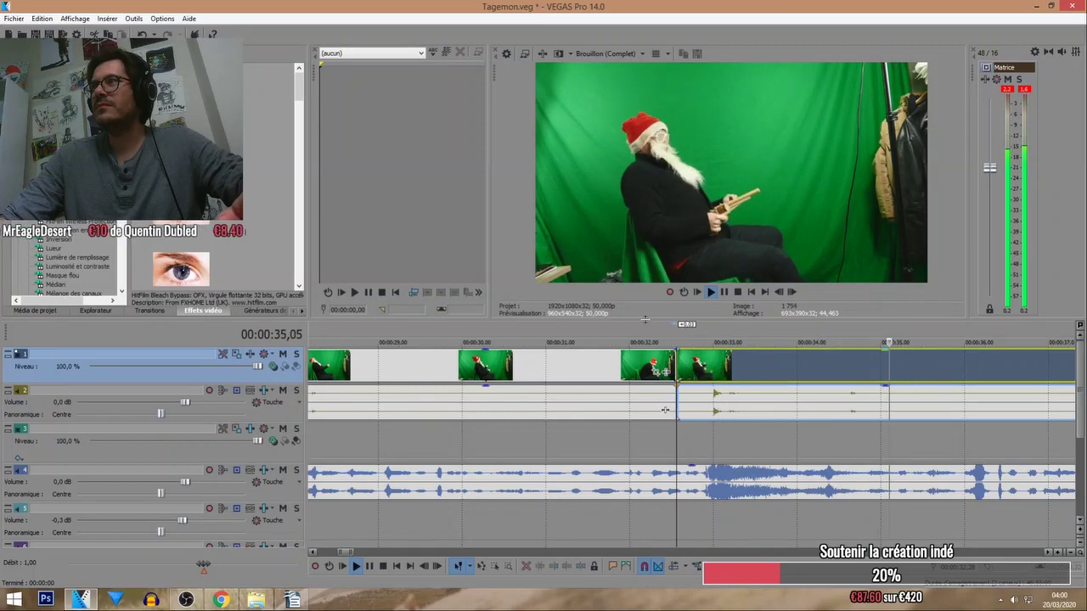
click(648, 339)
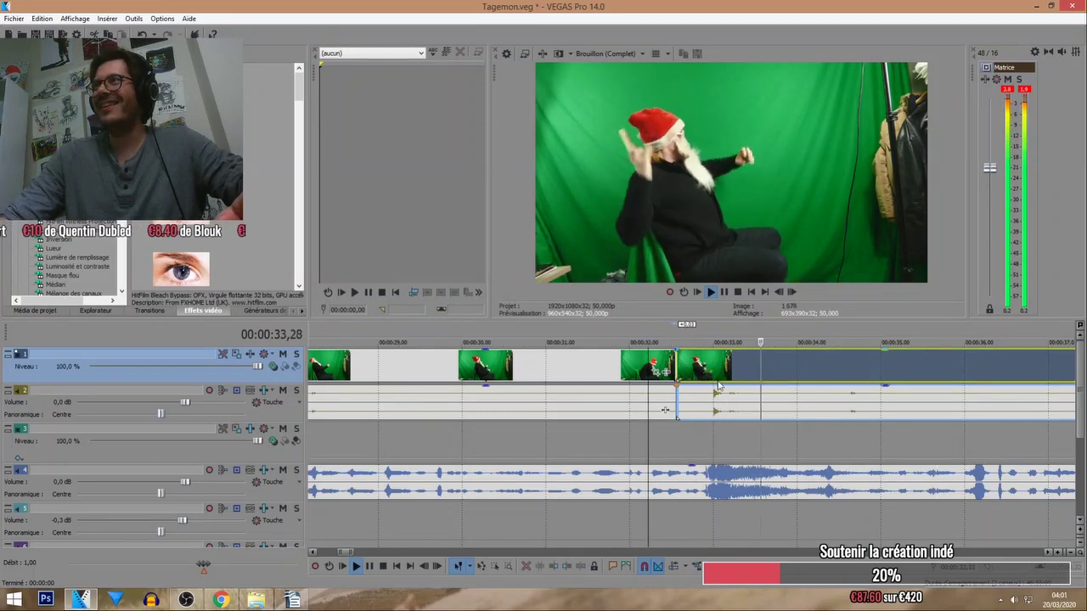
scroll(701, 339, up, 5)
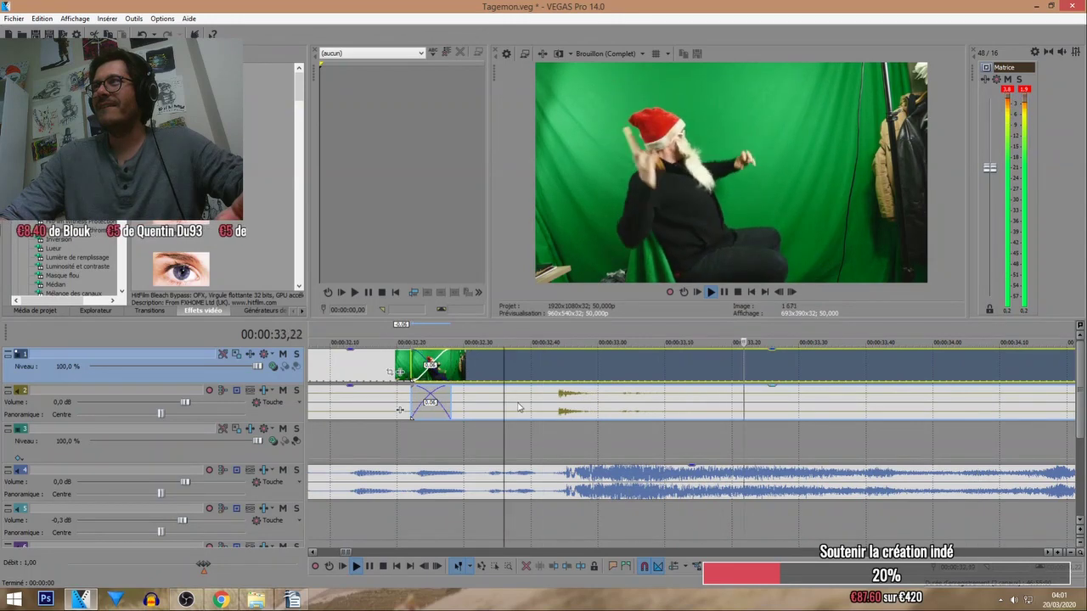
scroll(491, 341, down, 3)
click(493, 342)
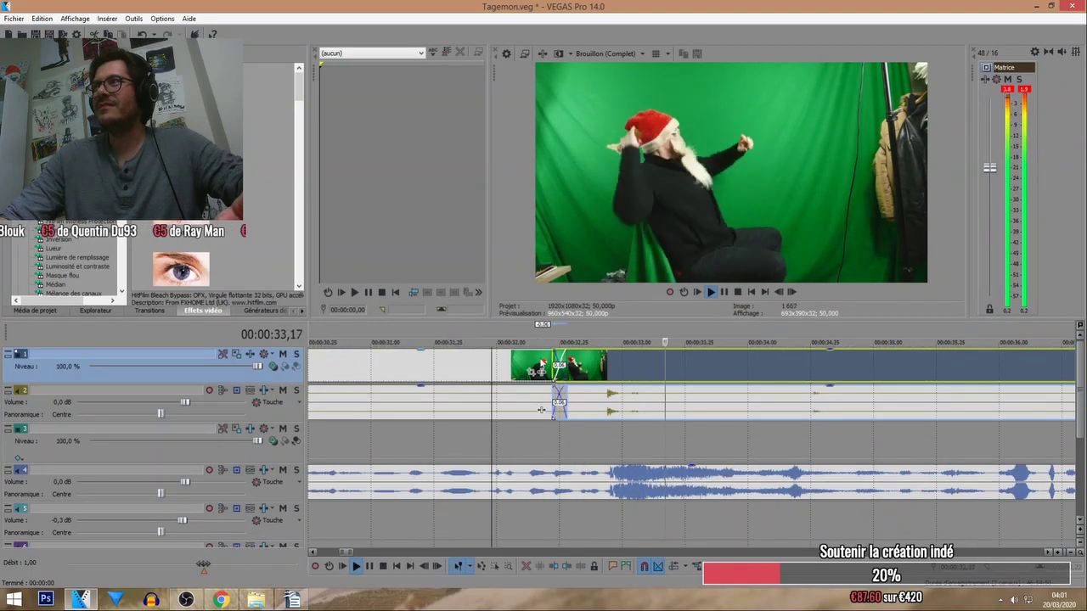
drag(541, 410, 527, 410)
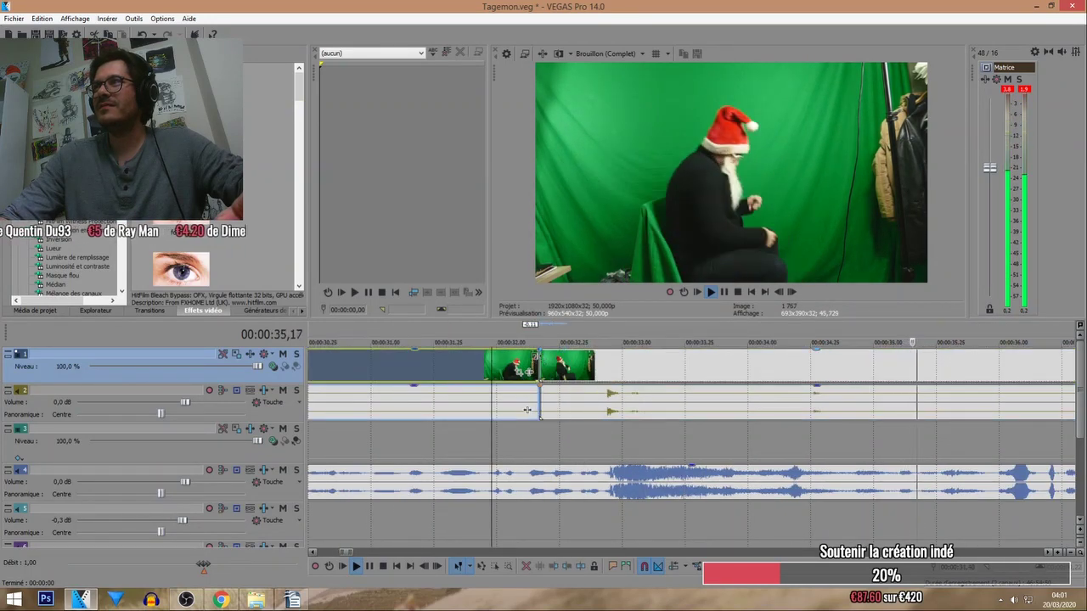
click(516, 410)
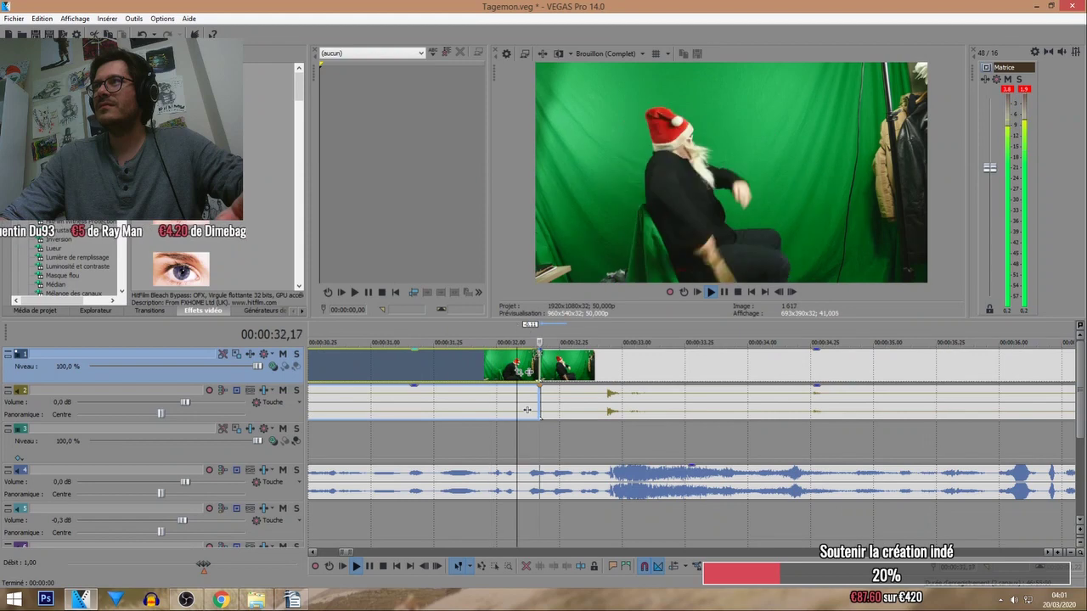
click(489, 325)
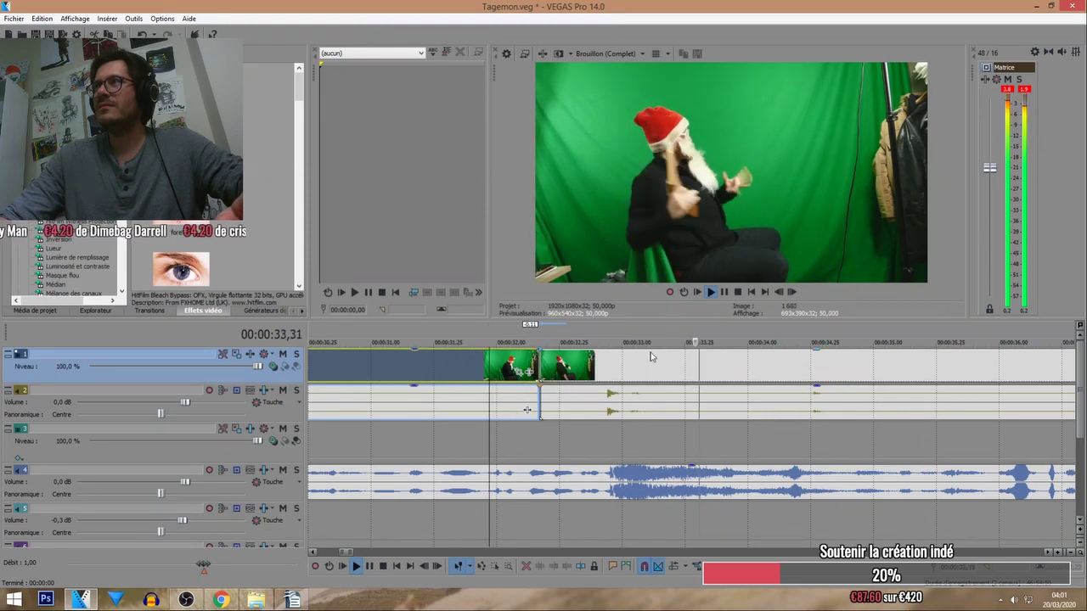
scroll(705, 331, down, 3)
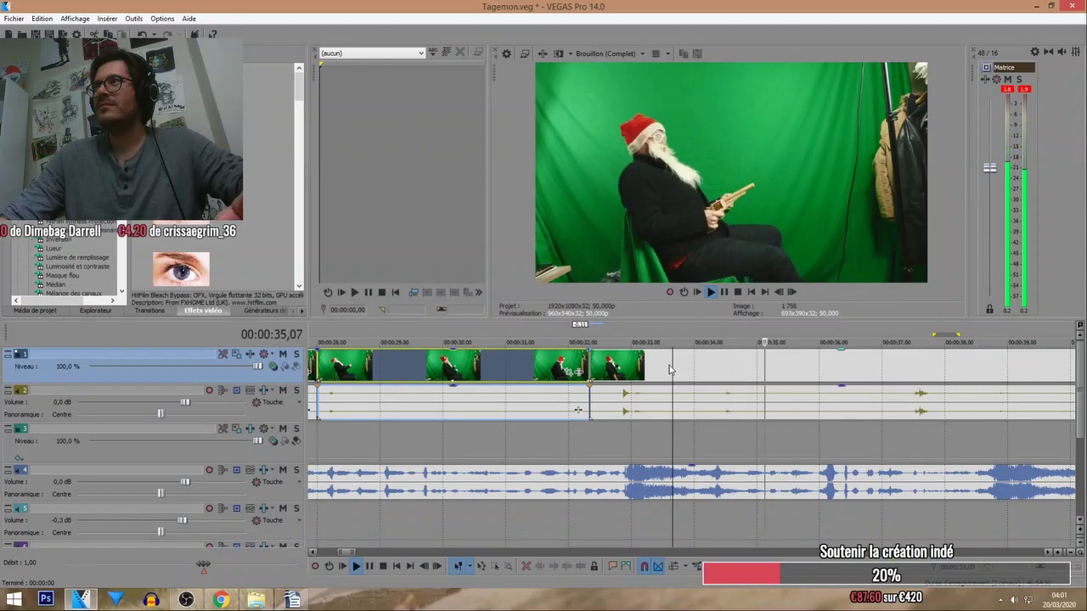
Split the Santa clip at several points into short pieces butted against the previous piece.
key(s)
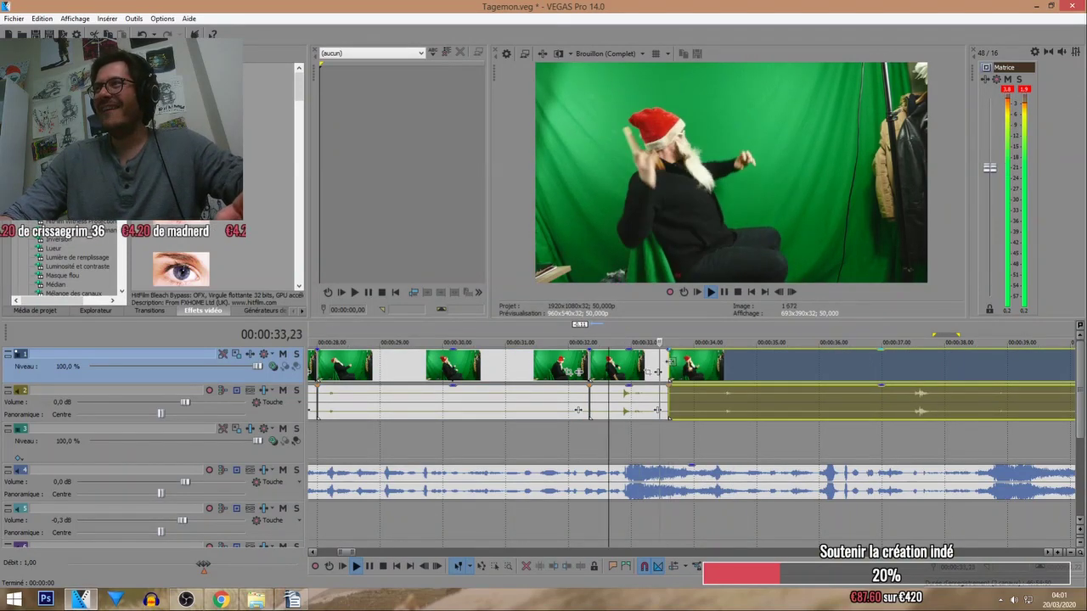
mouse_move(675, 369)
mouse_down()
mouse_move(718, 367)
mouse_move(674, 365)
mouse_up()
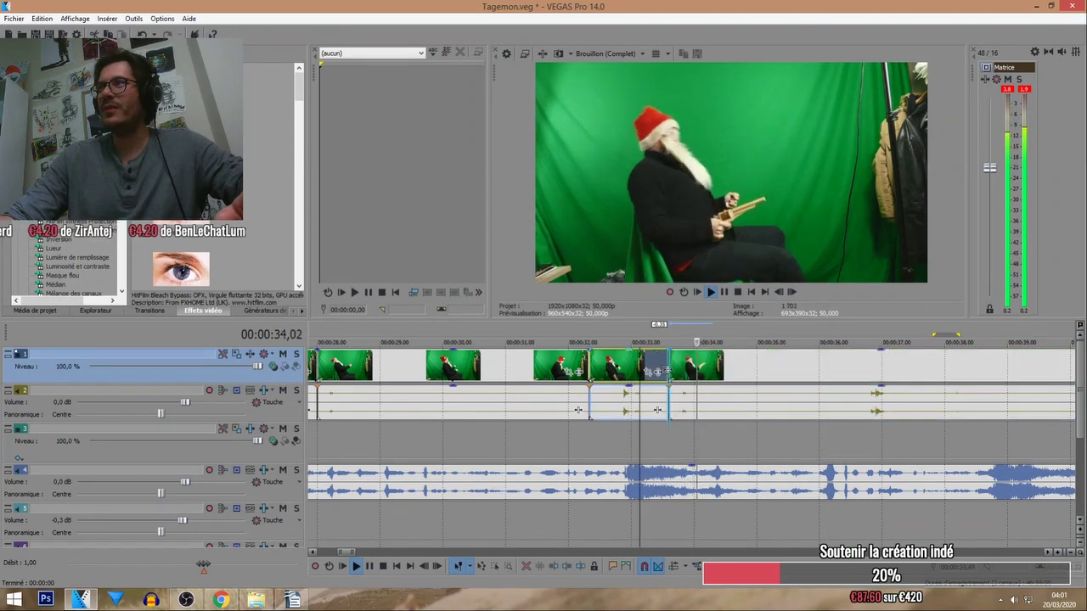
drag(686, 376, 672, 376)
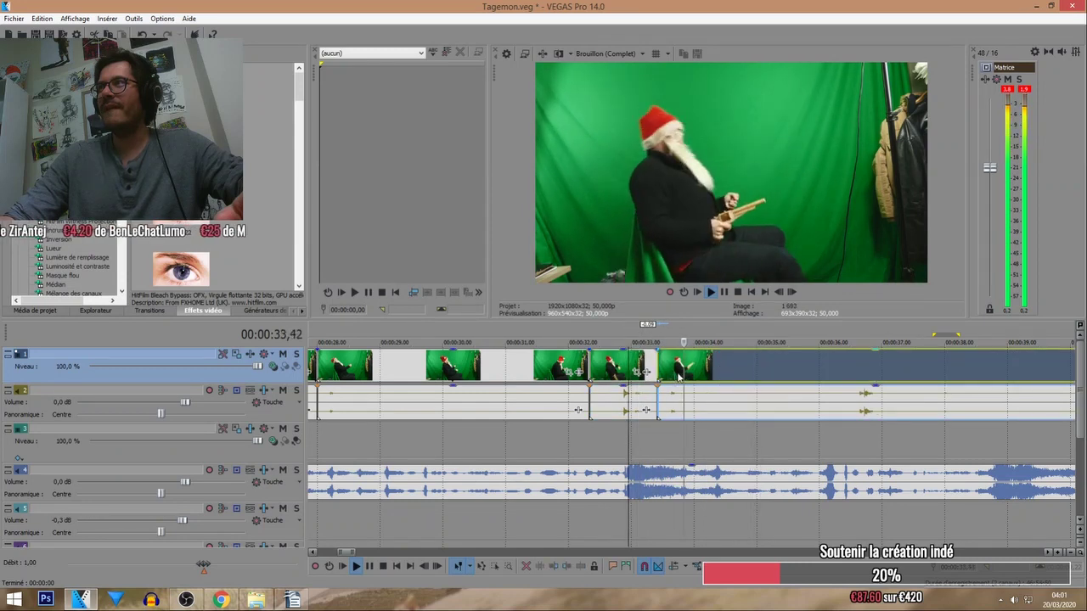
click(745, 366)
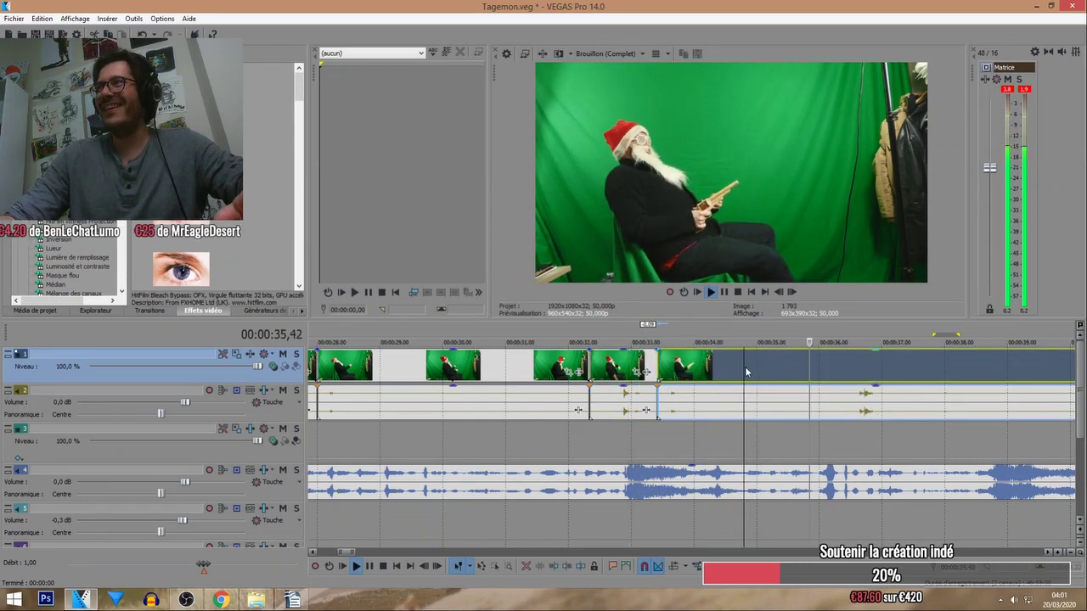
key(s)
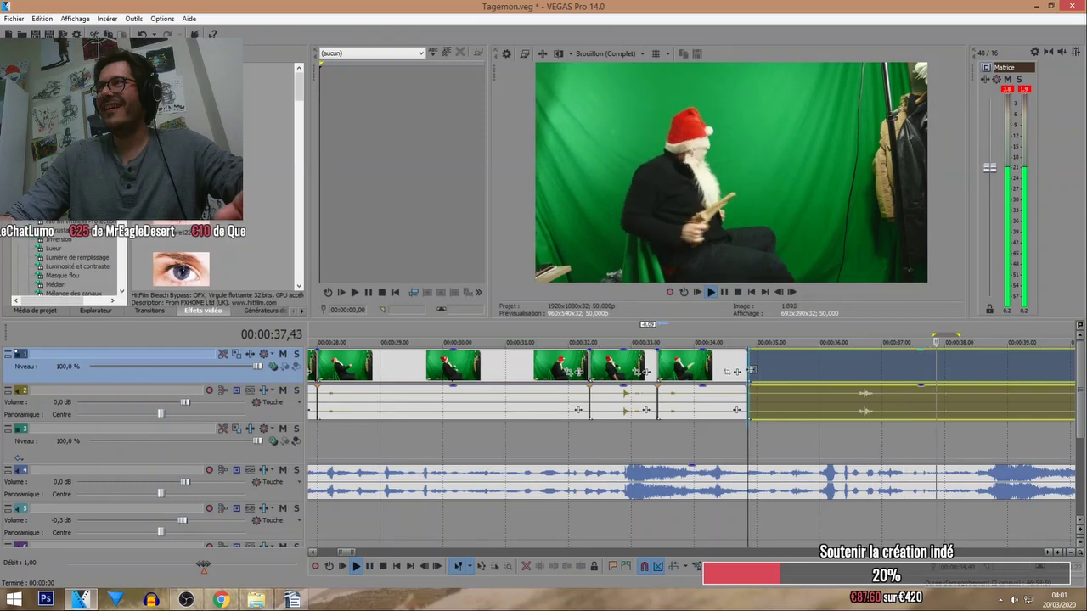
drag(764, 370, 883, 371)
key(ctrl+z)
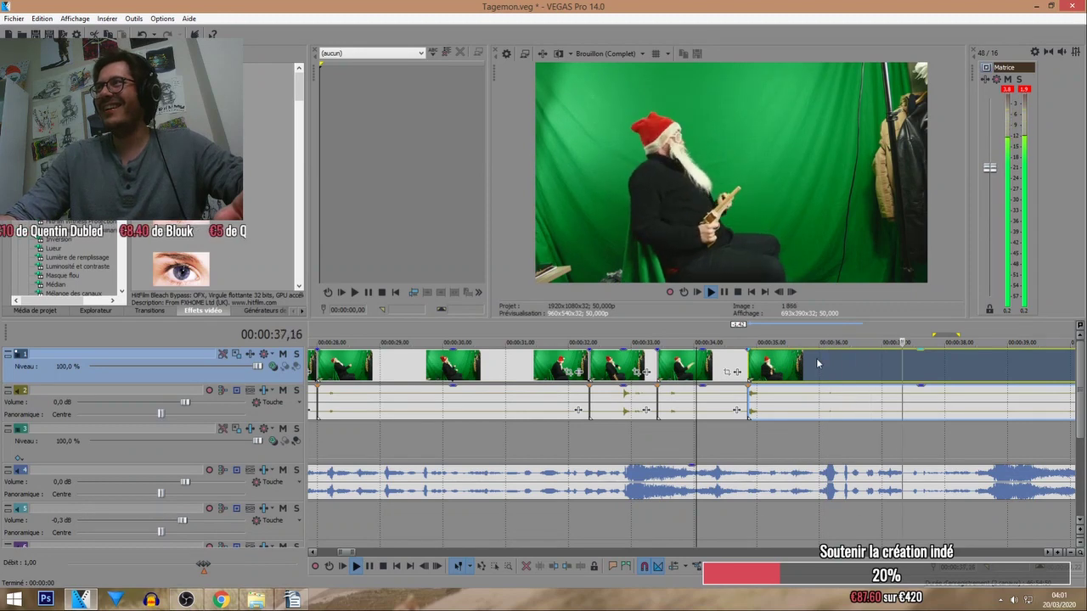
scroll(871, 380, down, 1)
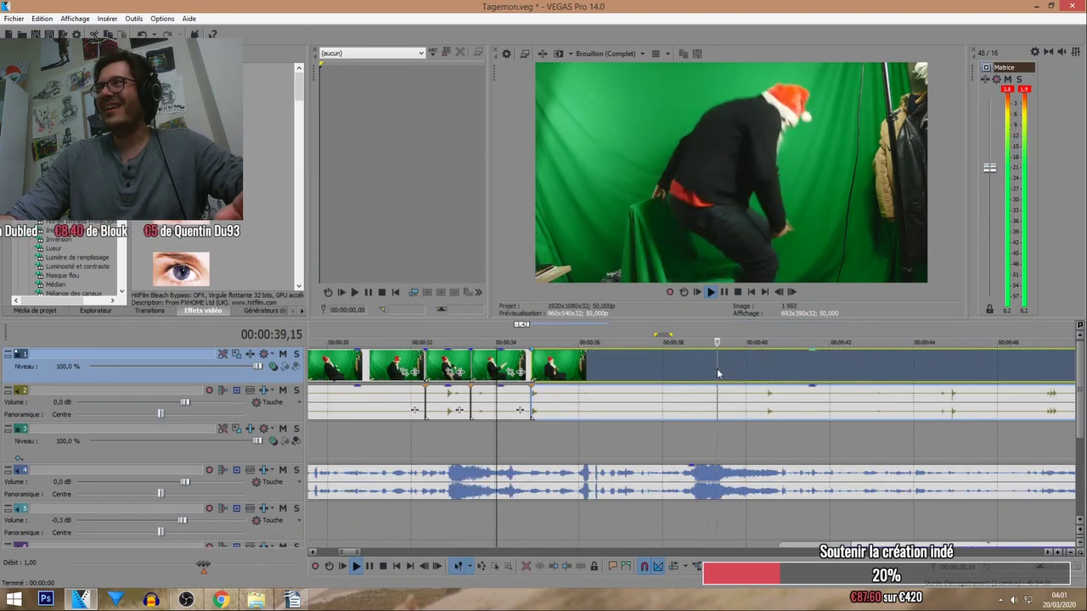
click(683, 374)
key(s)
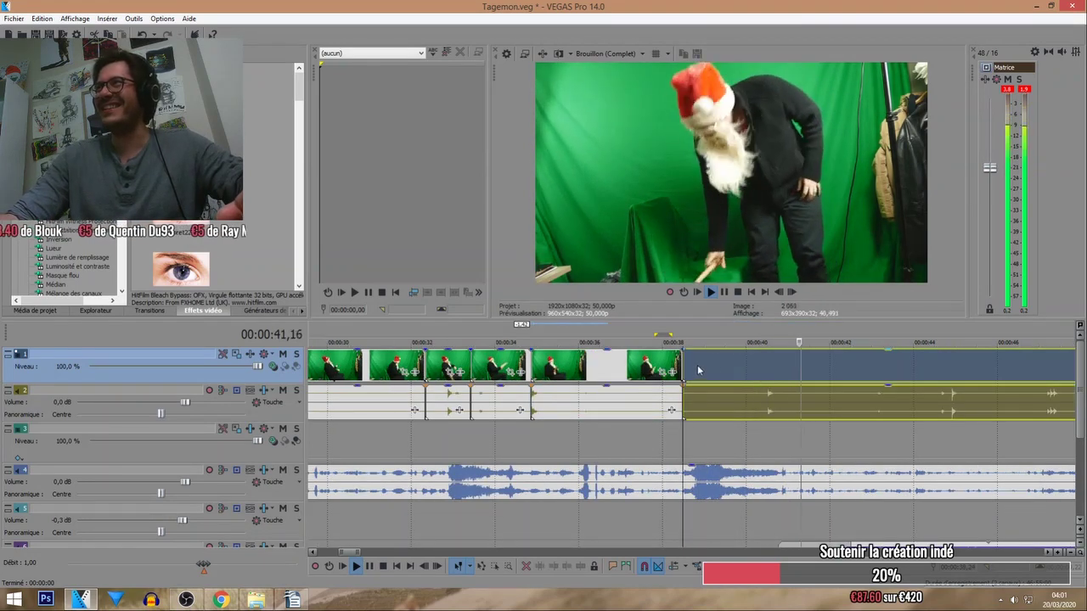
Briefly solo the Santa video and audio tracks, then move the remaining footage later to about 43 seconds.
click(297, 354)
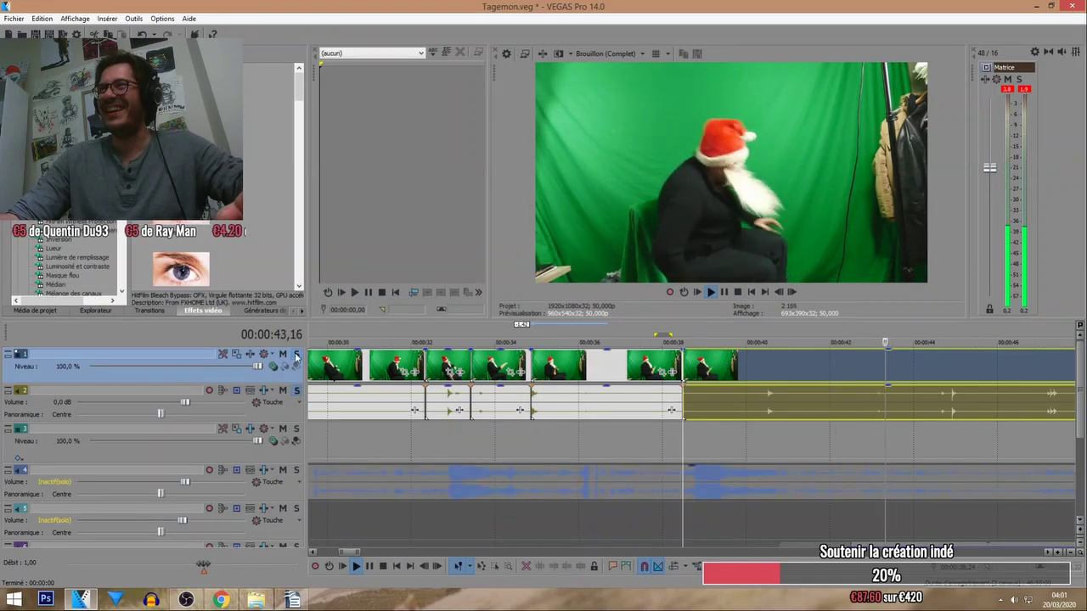
click(296, 391)
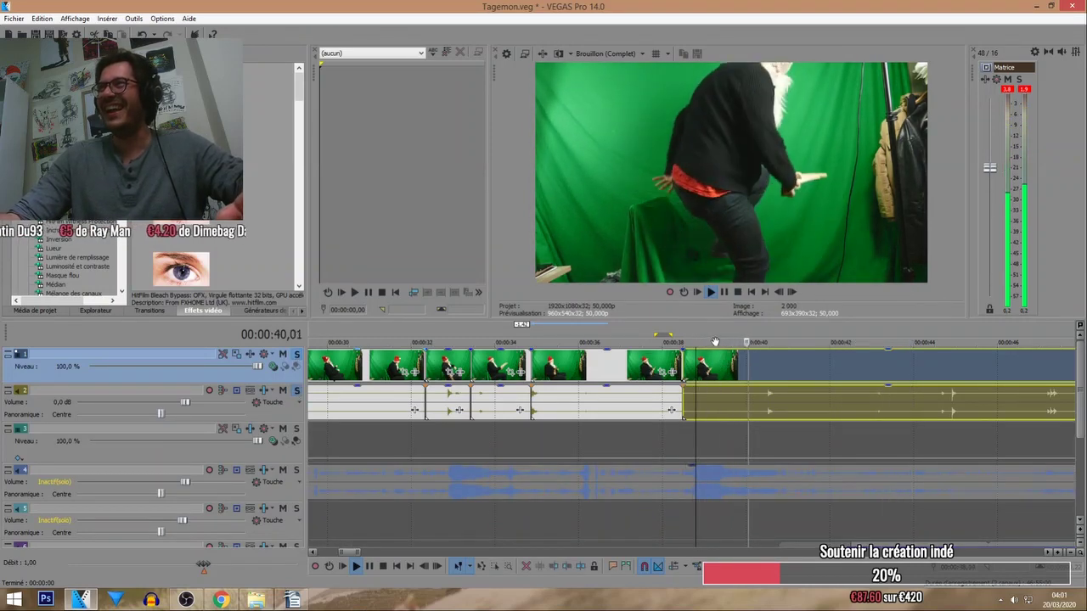
click(296, 391)
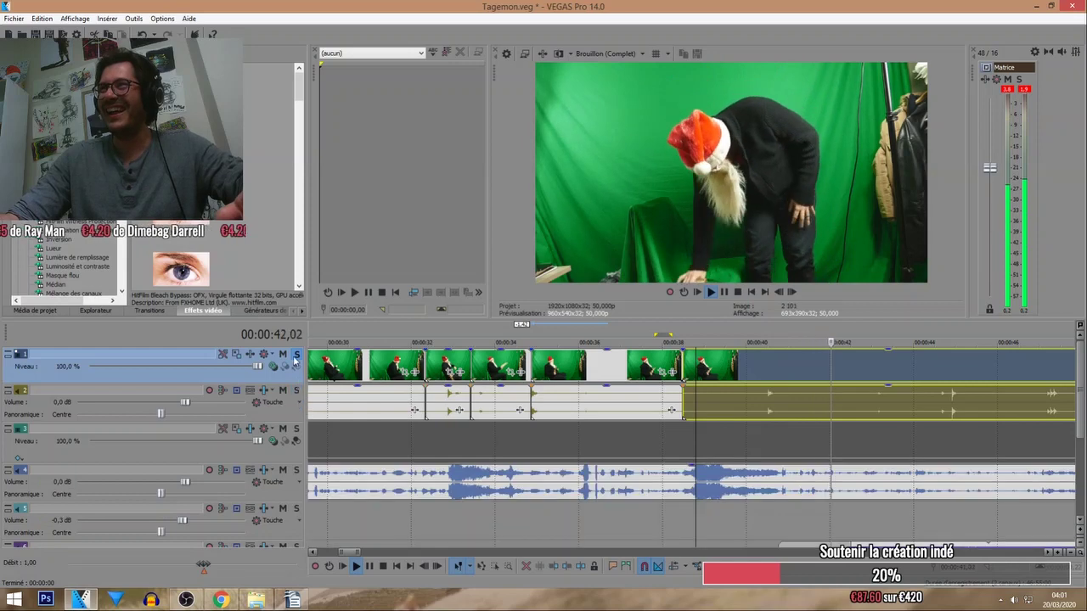
click(296, 354)
drag(711, 381, 901, 374)
Trim the later Santa clip's start so it butts against the pieces near 39 seconds.
scroll(771, 365, down, 3)
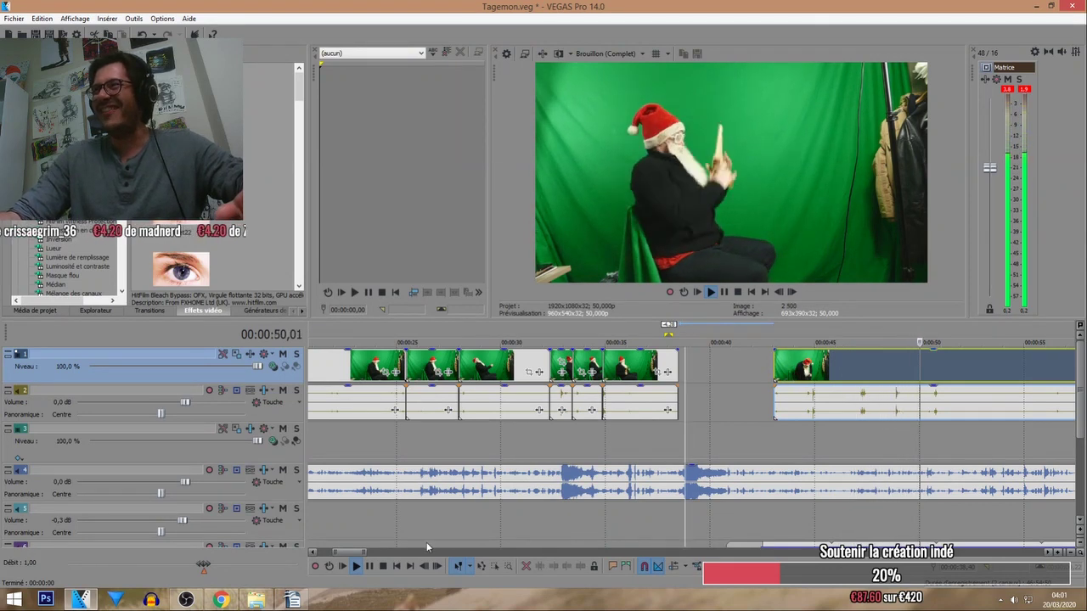
click(383, 566)
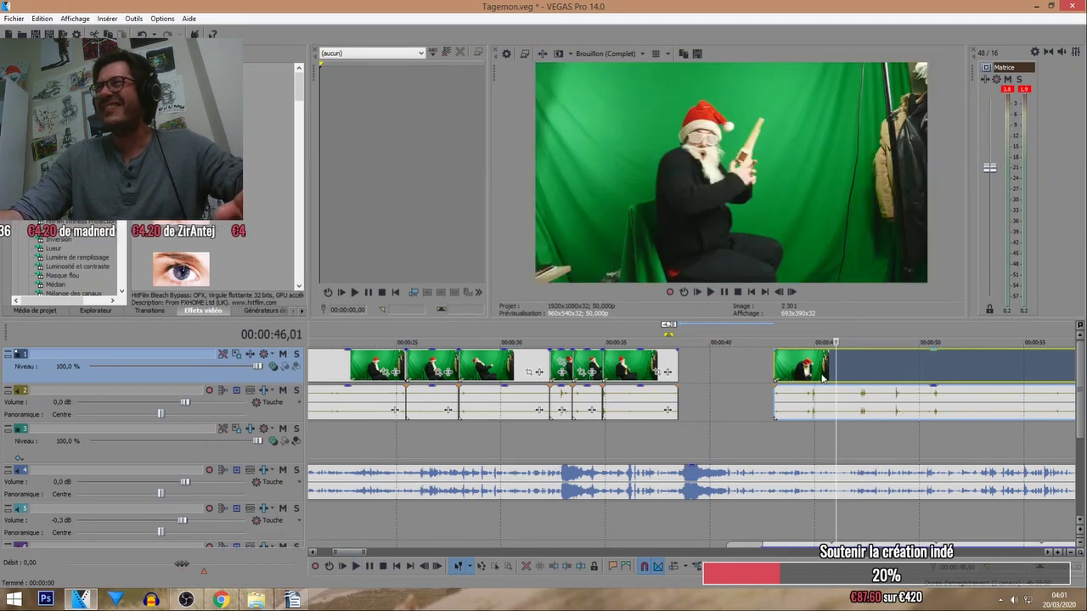
click(850, 374)
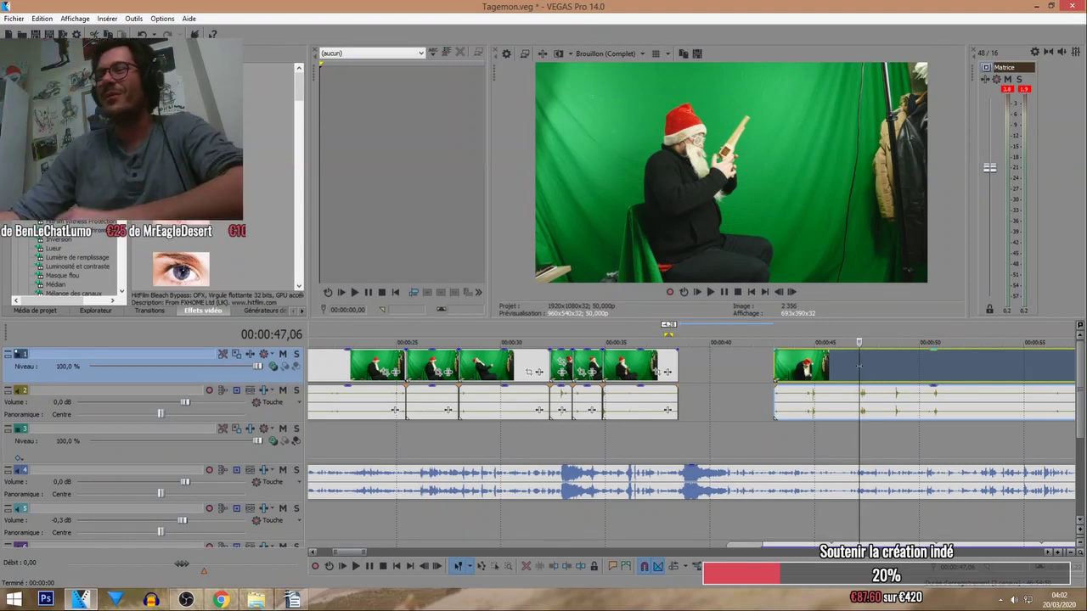
key(space)
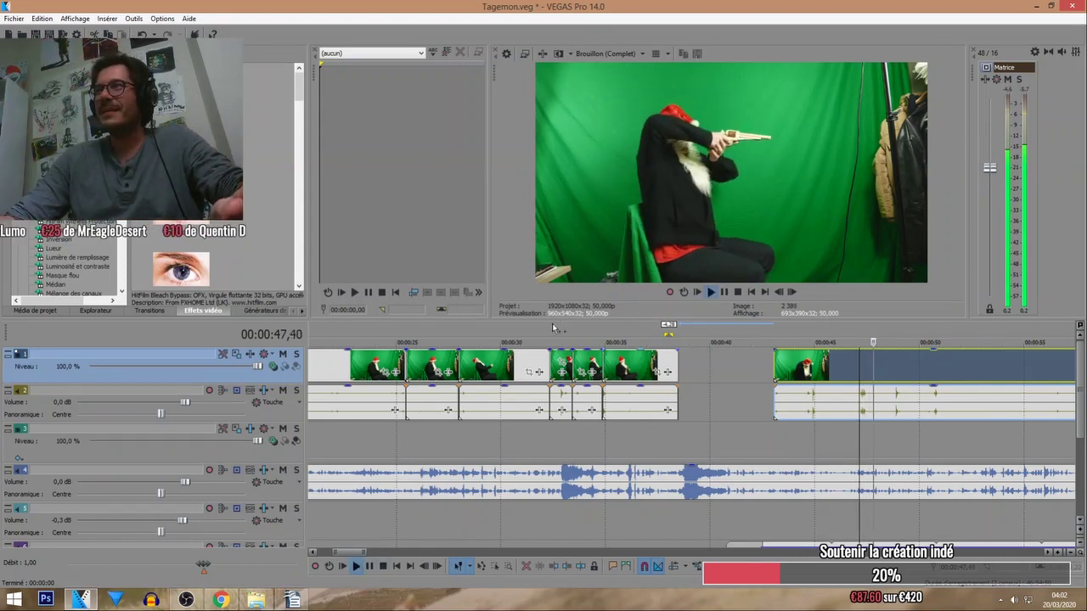
click(553, 338)
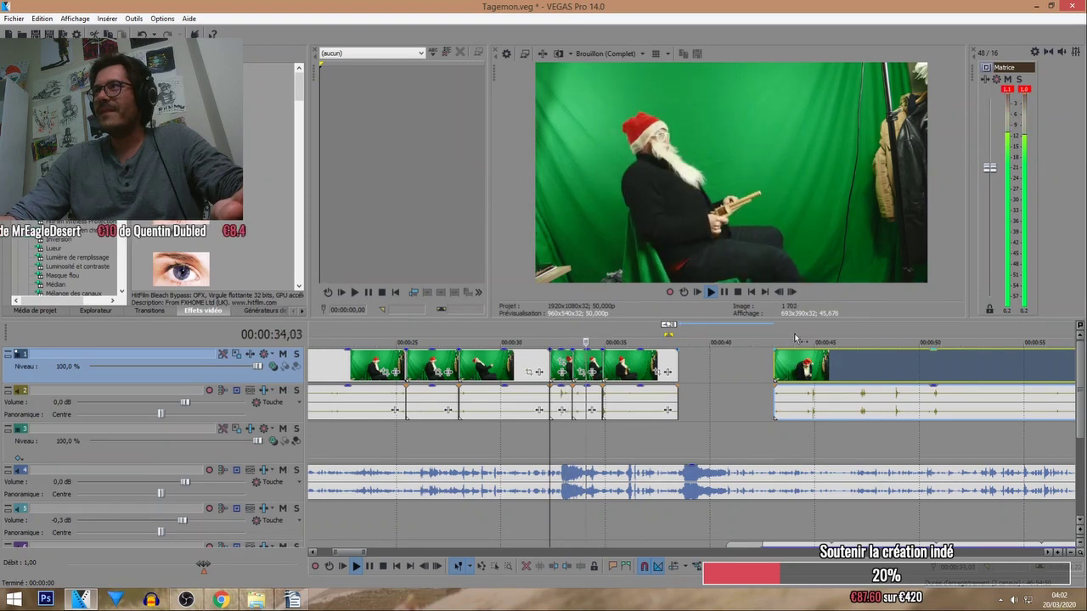
click(795, 338)
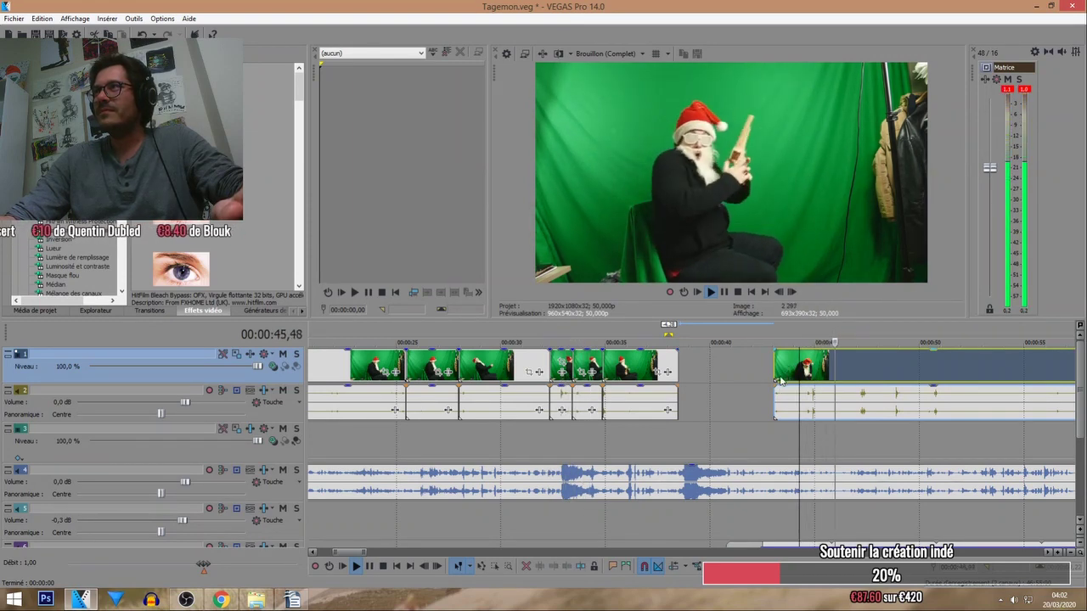
drag(780, 381, 691, 365)
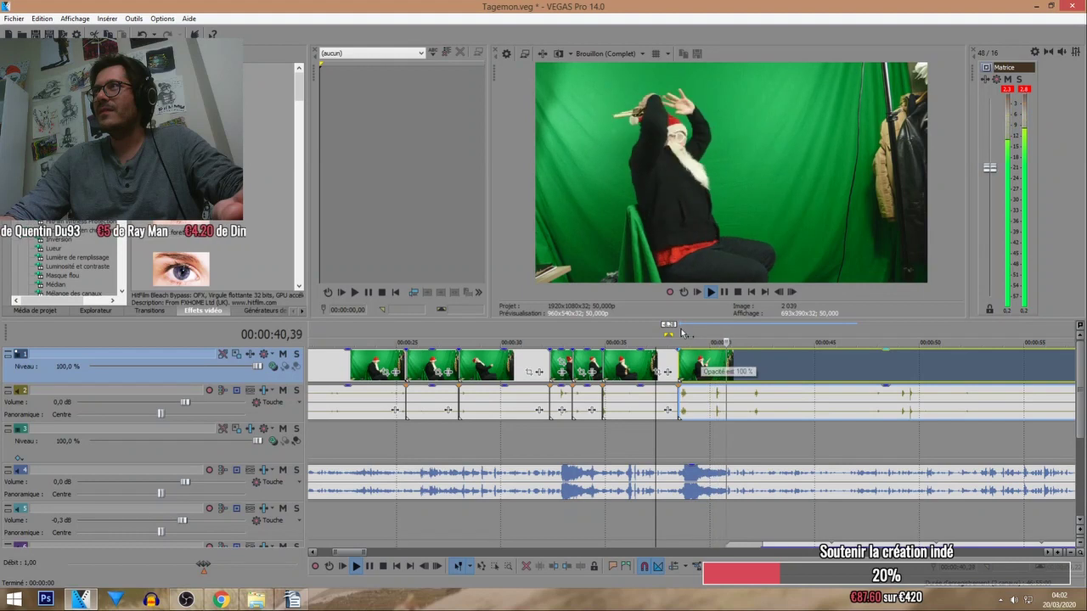
click(614, 342)
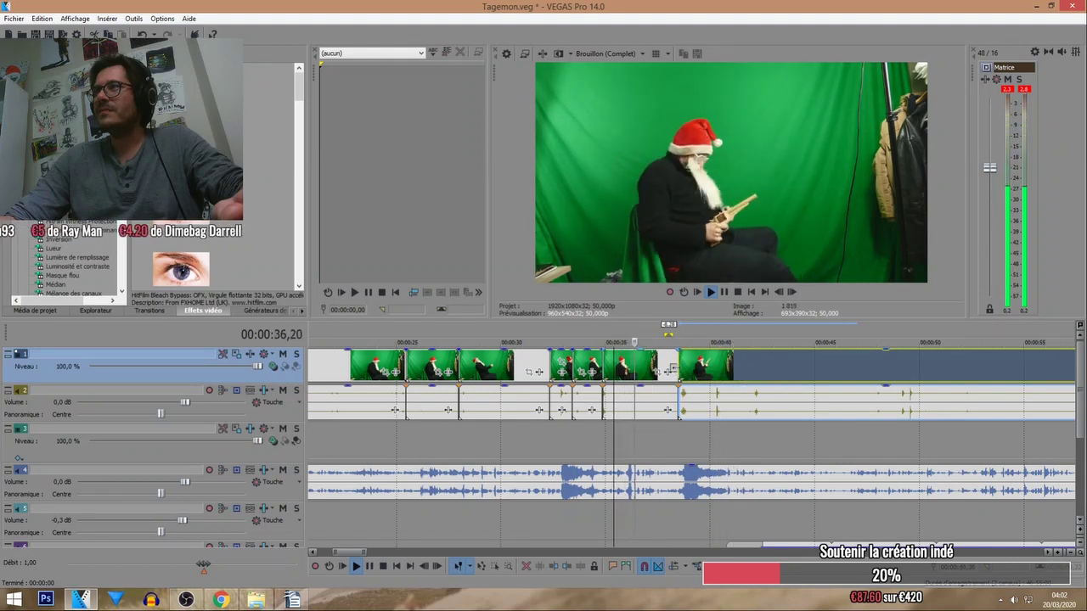
mouse_move(671, 371)
mouse_down()
mouse_move(646, 371)
mouse_move(667, 367)
mouse_up()
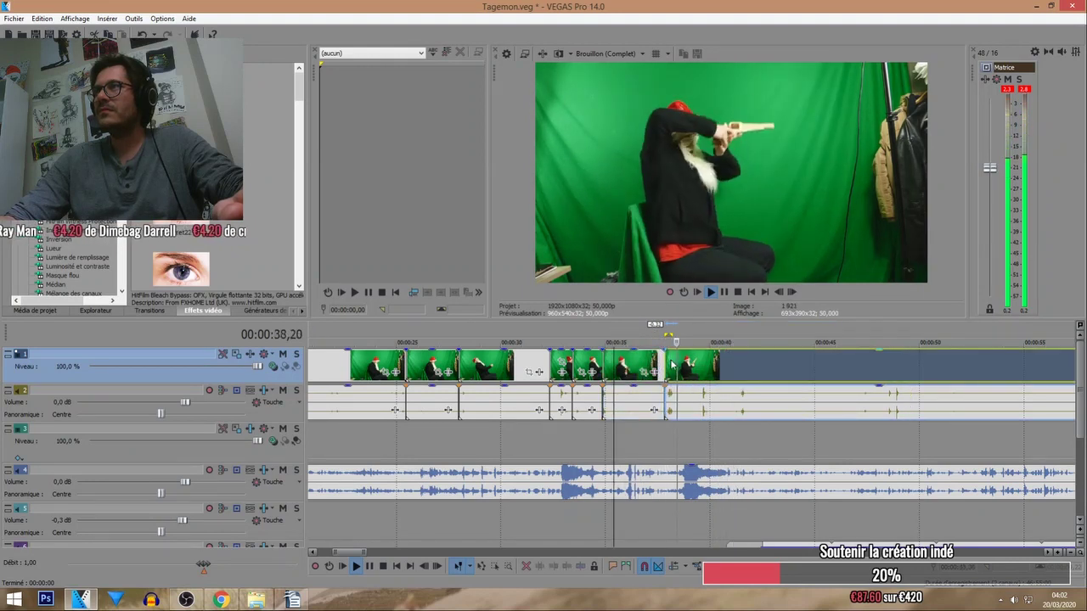
Split the last clip into another short piece and select the pieces after the cut.
scroll(680, 365, up, 3)
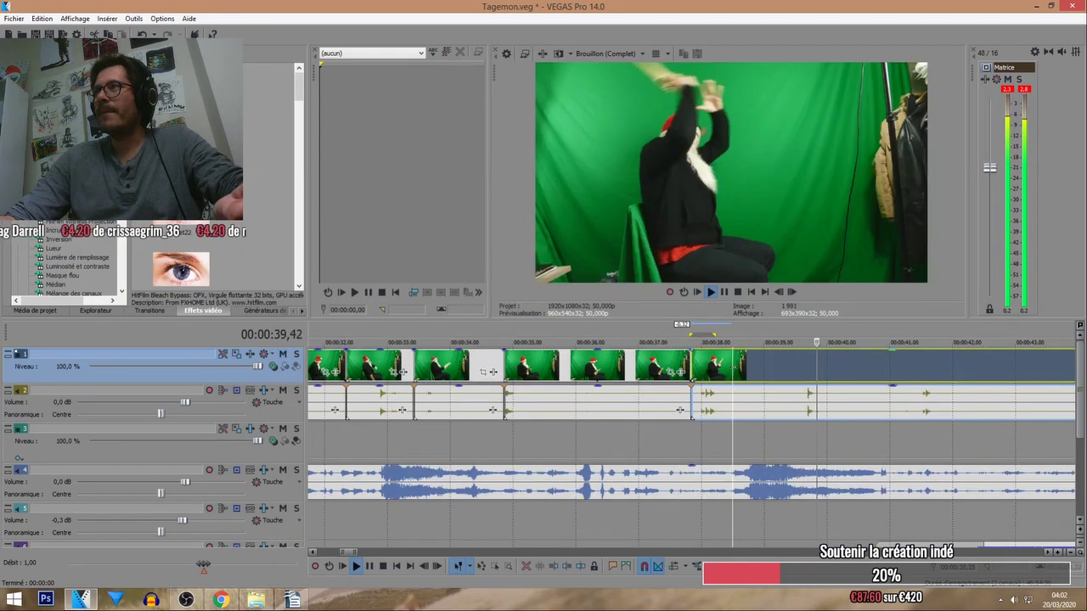
click(734, 371)
key(s)
mouse_move(733, 371)
mouse_down()
mouse_move(817, 371)
mouse_move(709, 377)
mouse_move(742, 391)
mouse_move(746, 377)
mouse_up()
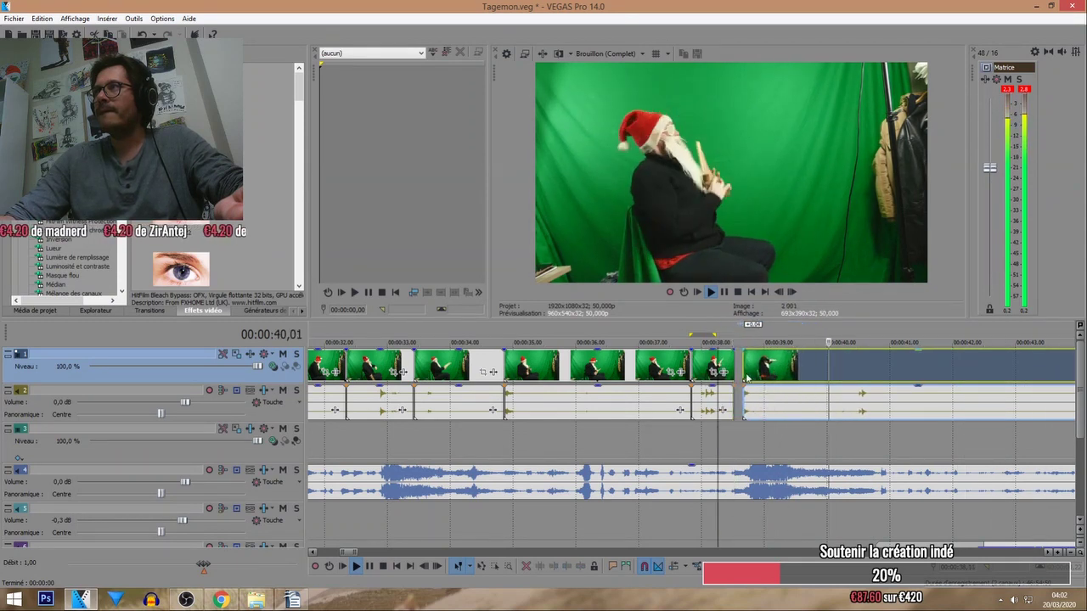
click(720, 374)
click(712, 331)
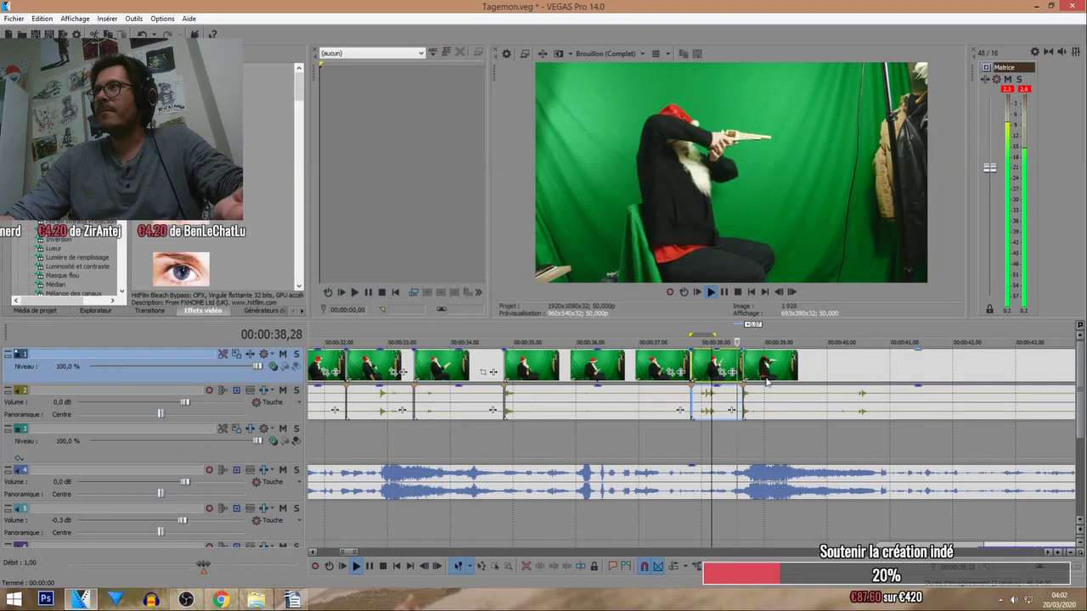
click(809, 393)
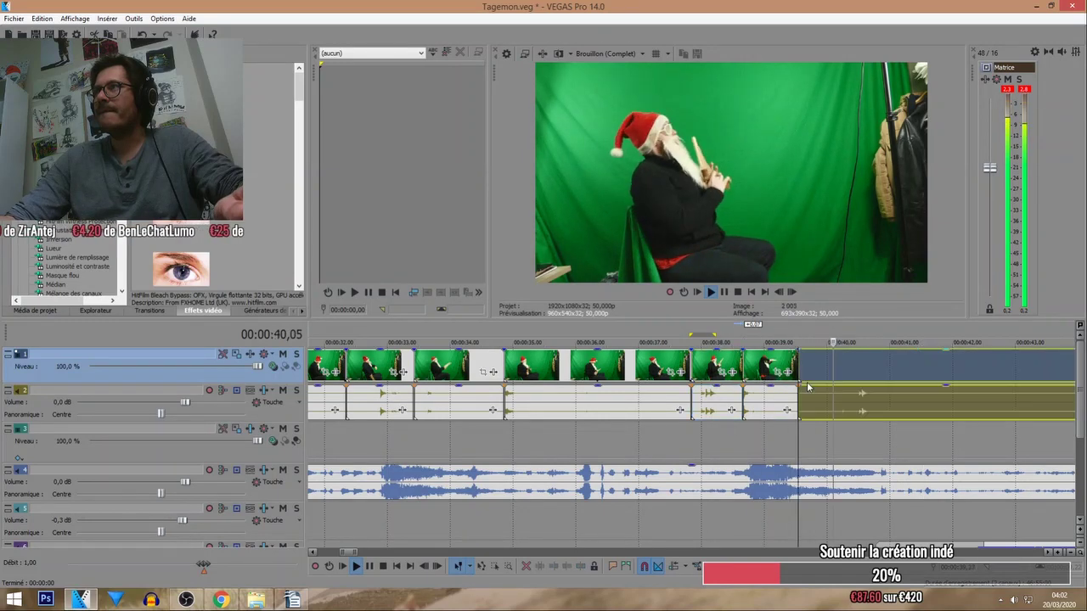
scroll(696, 359, down, 5)
click(585, 332)
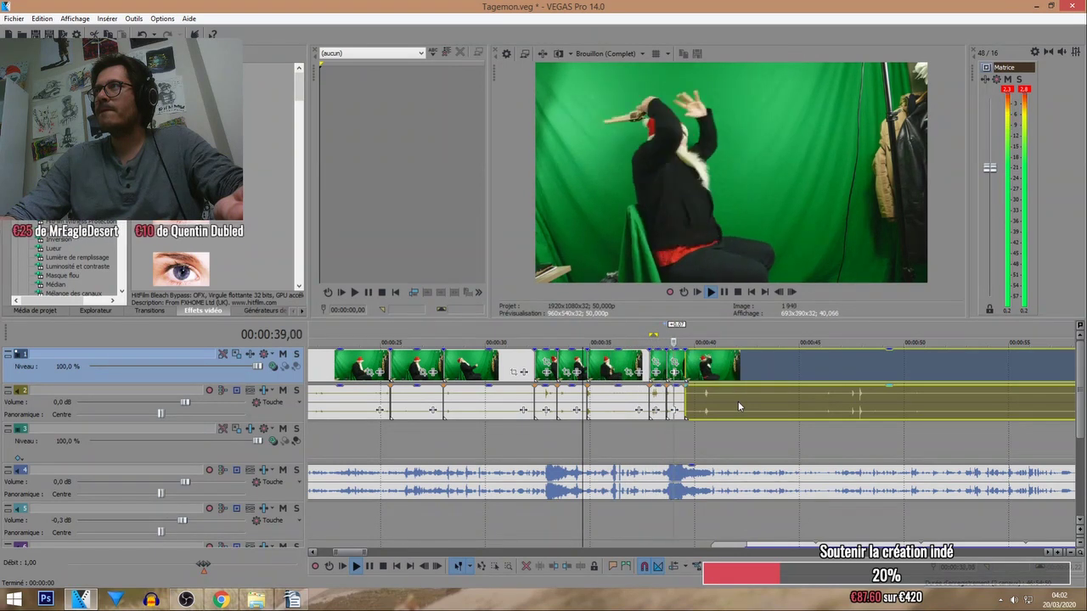
Review the montage end around 43 seconds and shorten the end of the last piece.
scroll(700, 337, up, 2)
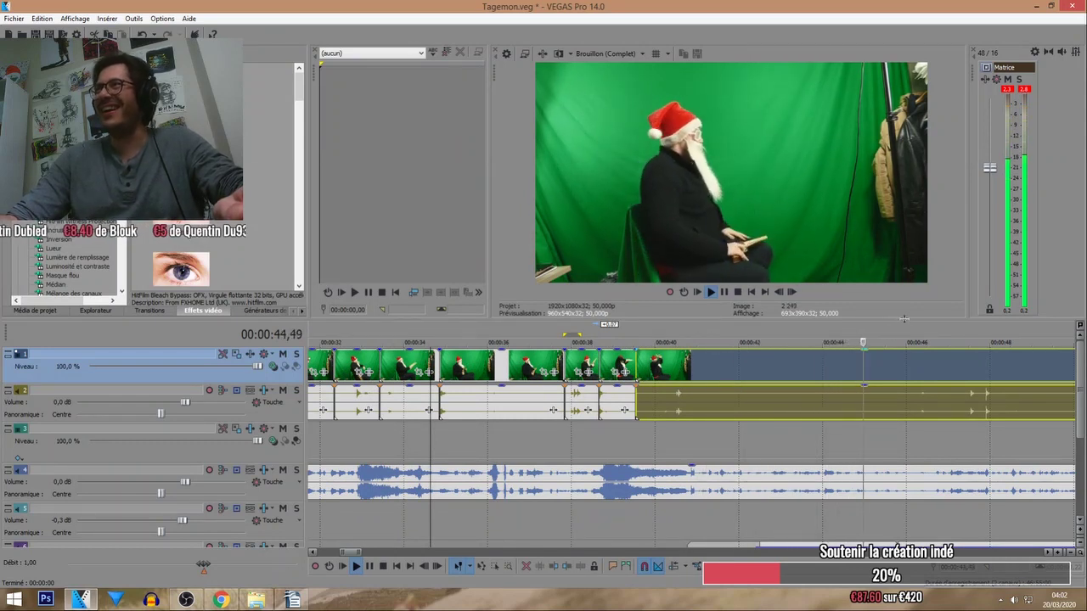
click(784, 338)
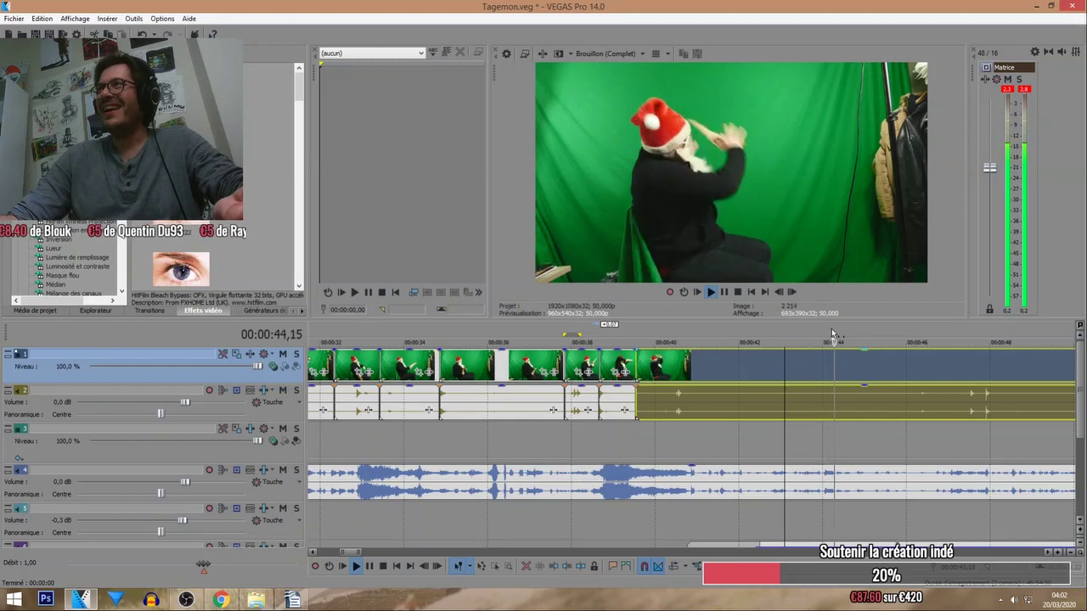
click(810, 328)
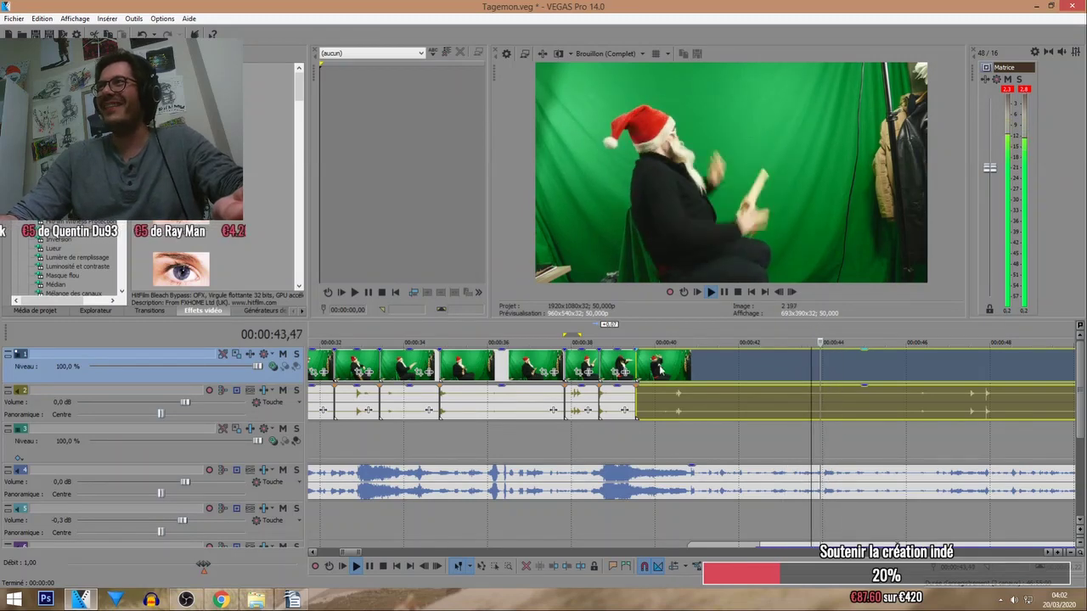
mouse_move(665, 373)
mouse_down()
mouse_move(836, 367)
mouse_move(664, 377)
mouse_up()
click(620, 337)
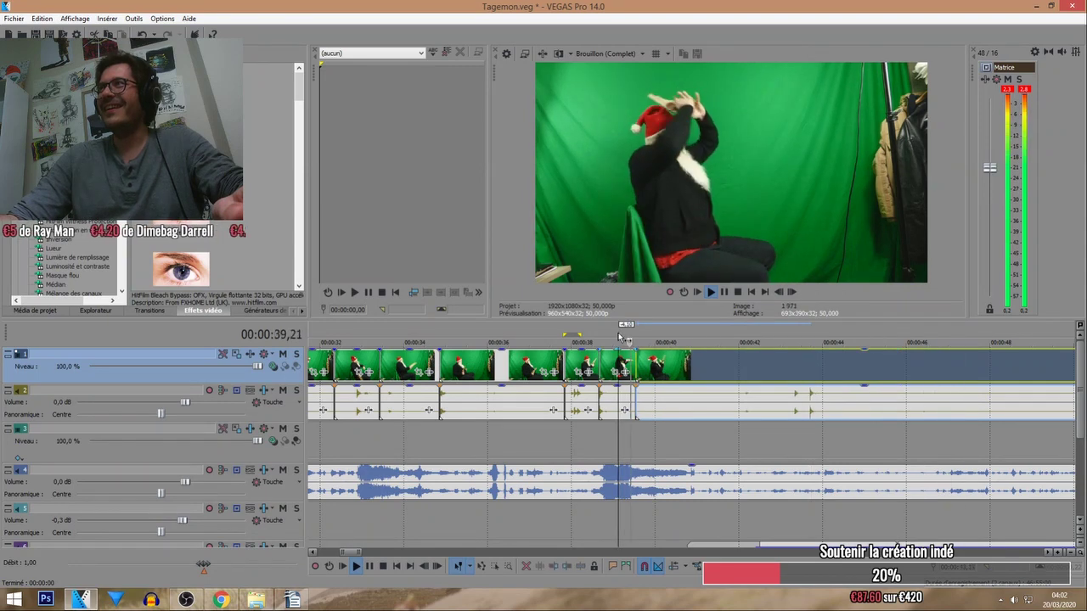
click(589, 339)
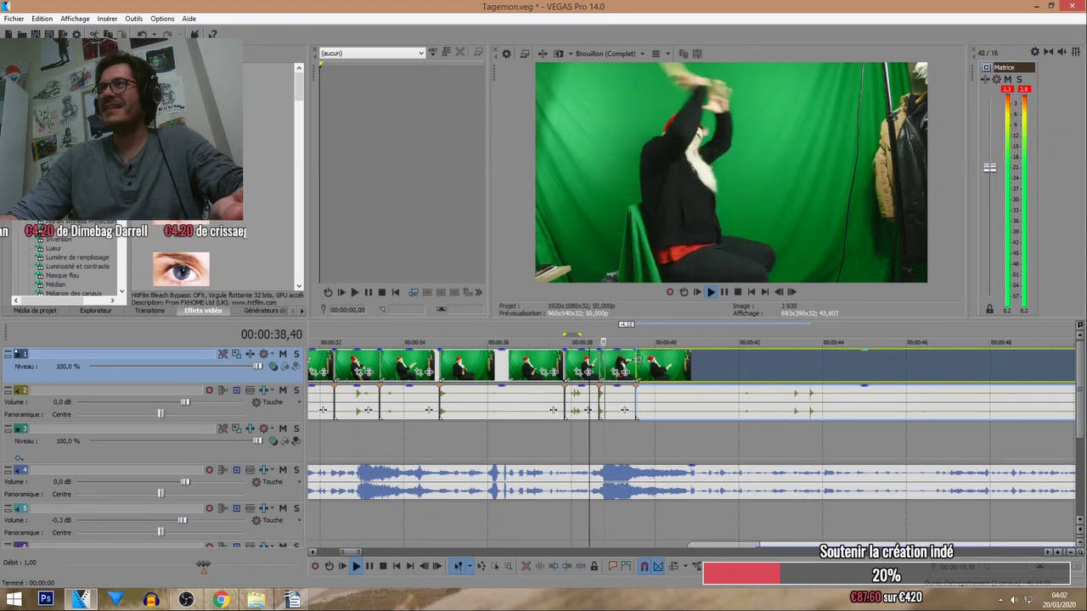
mouse_move(633, 367)
mouse_down()
mouse_move(753, 367)
mouse_move(636, 367)
mouse_up()
click(636, 342)
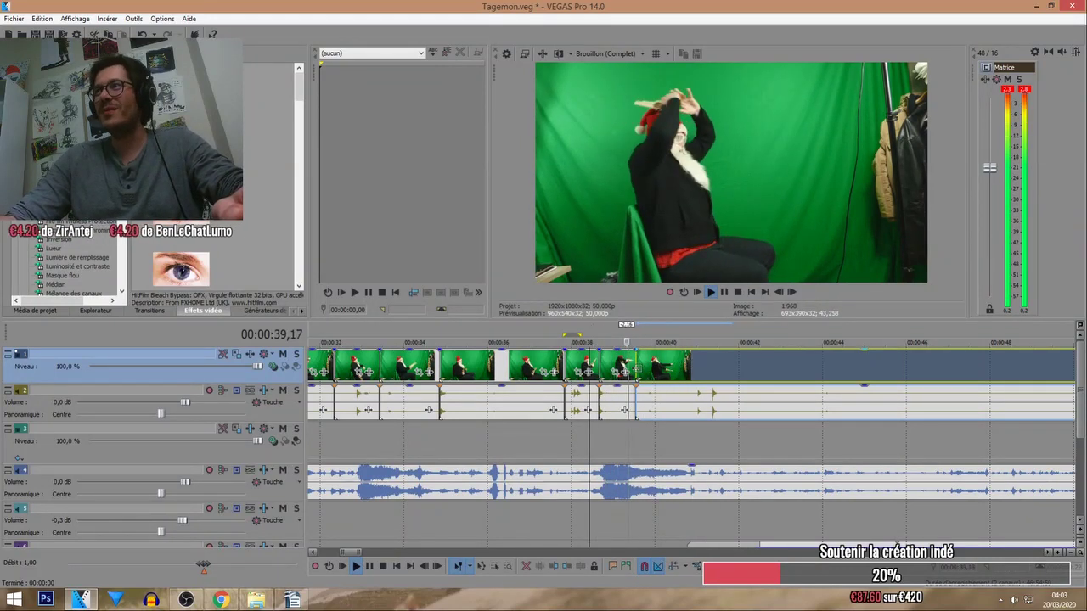
click(613, 341)
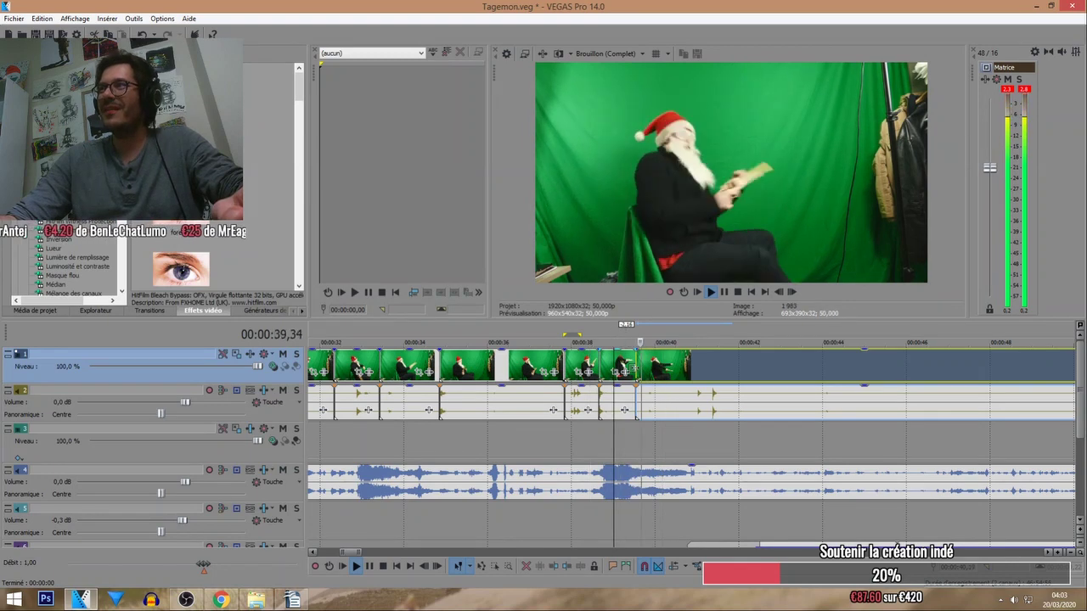
drag(634, 369, 660, 378)
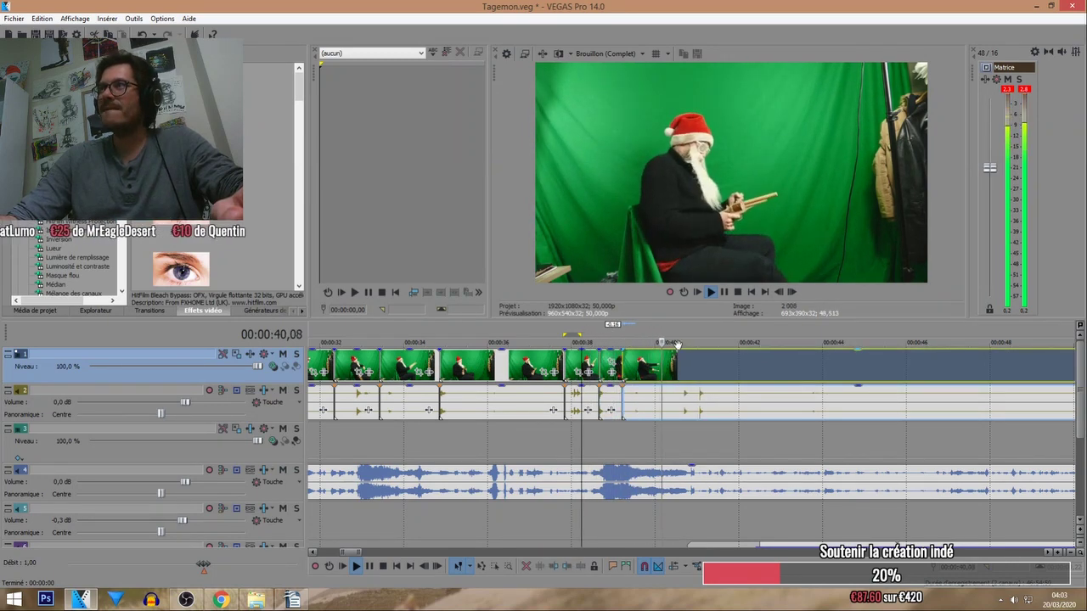
Butt a new video piece right after it near 41 seconds and mute the clips' audio track.
drag(684, 380, 711, 371)
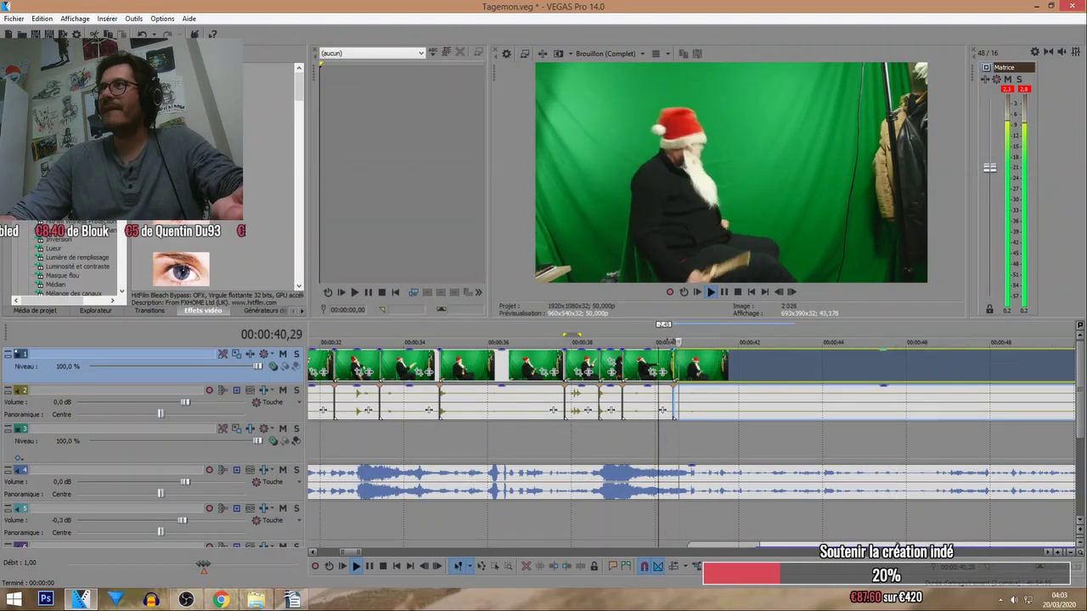
click(699, 342)
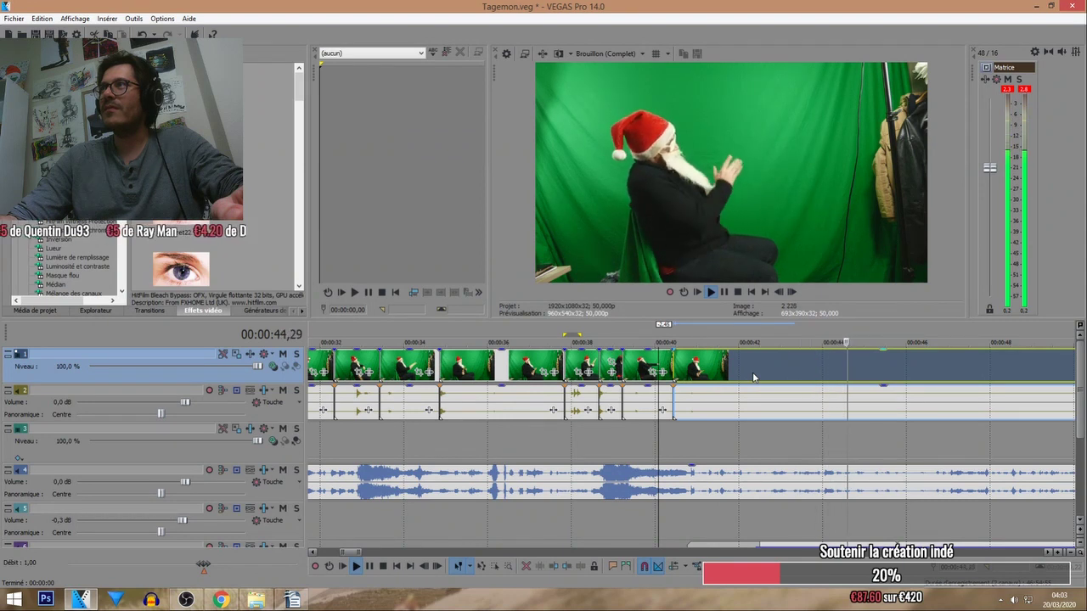
click(331, 406)
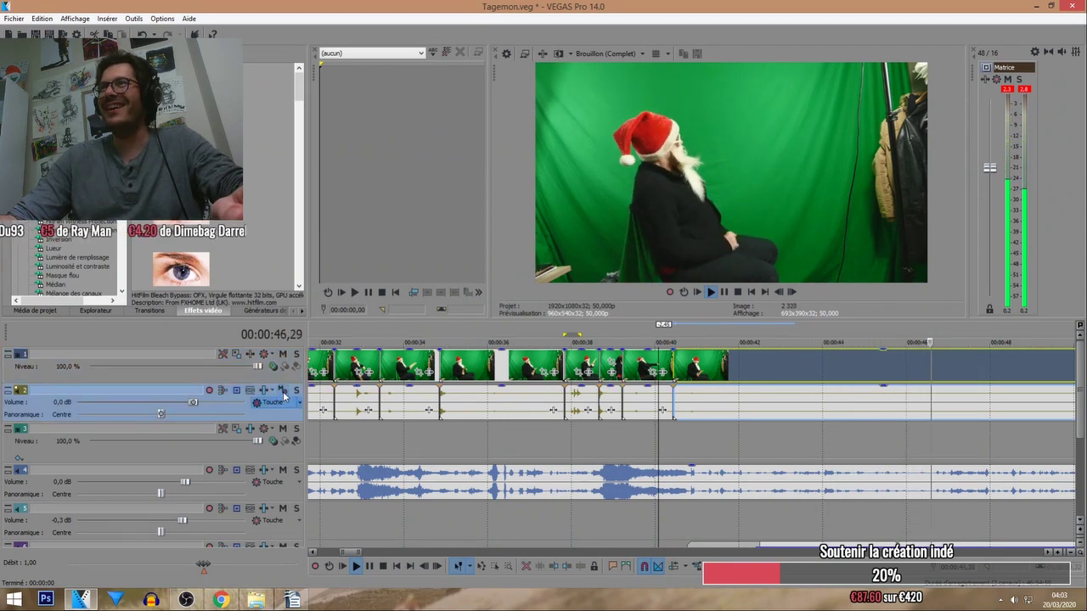
click(283, 390)
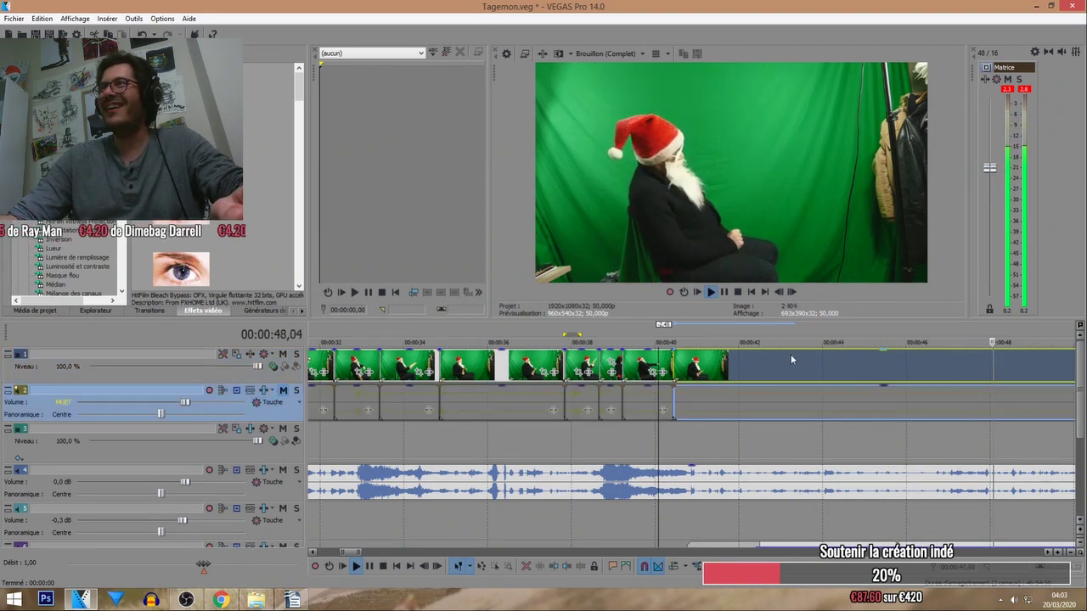
click(750, 324)
scroll(767, 357, down, 2)
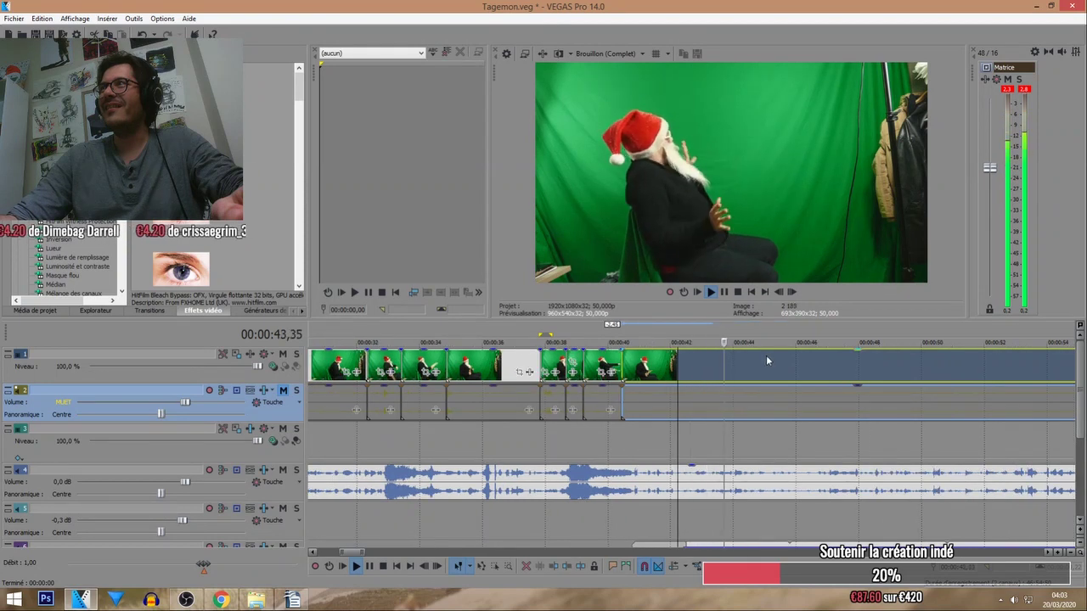
click(644, 332)
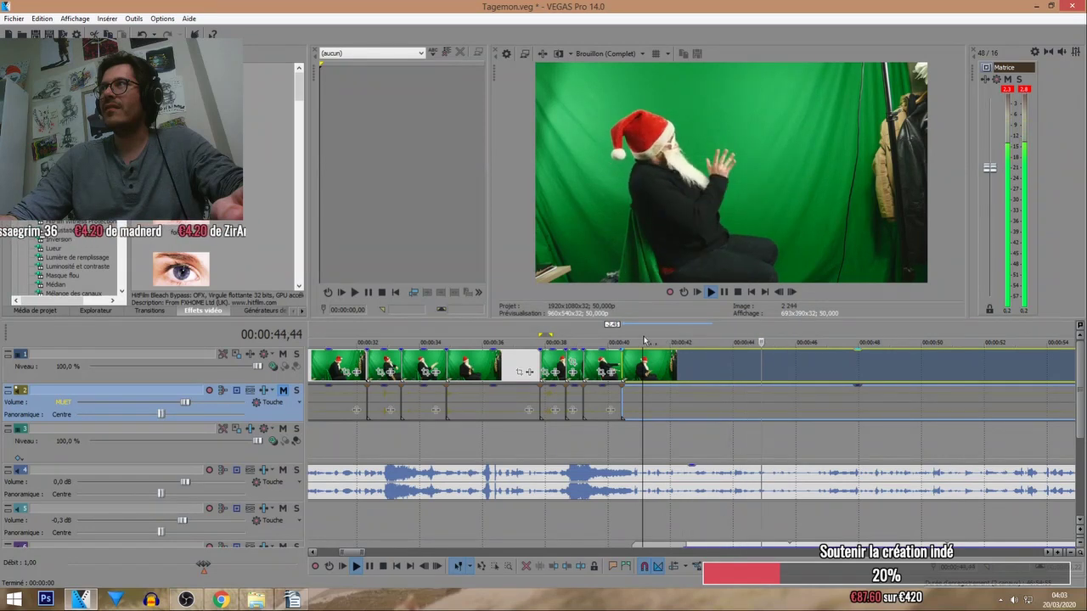
key(space)
key(space)
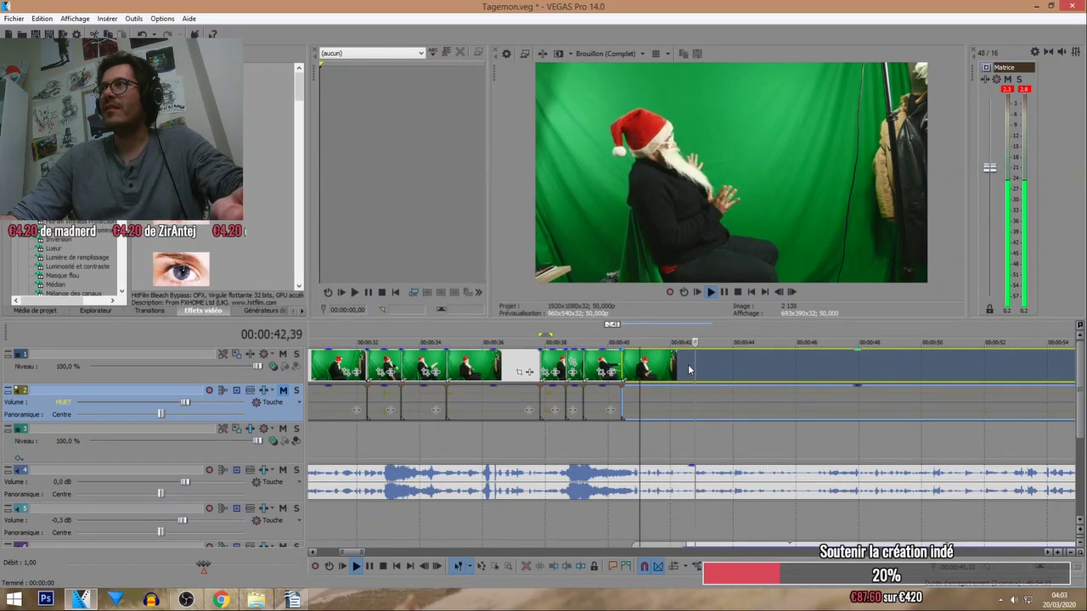
click(689, 369)
scroll(697, 366, down, 3)
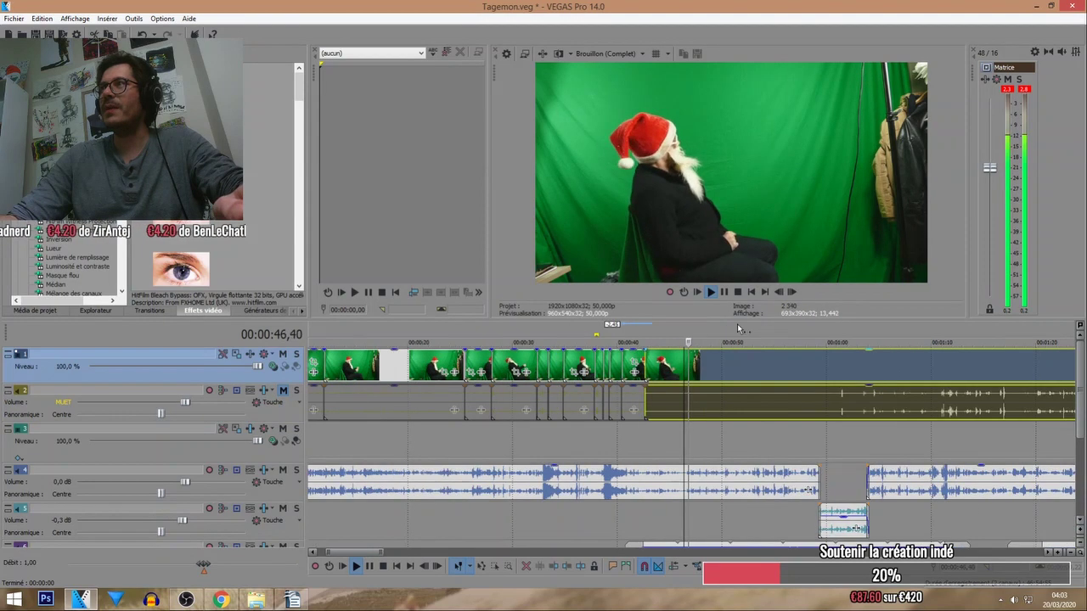
Preview the footage around 1:08–1:17 and slide the remaining footage later to about 1:12.
scroll(730, 327, down, 2)
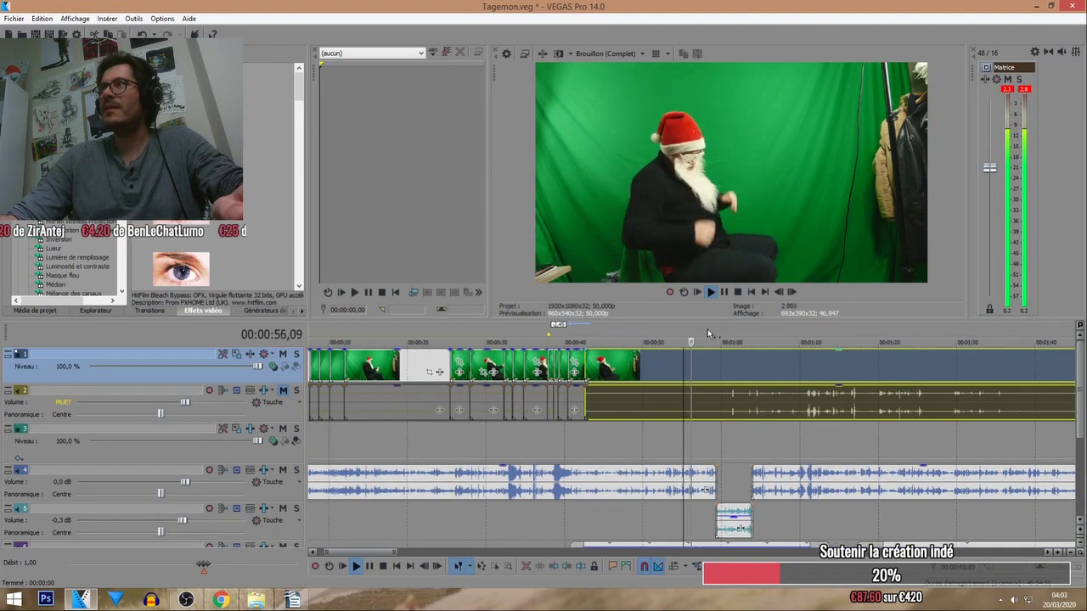
click(783, 332)
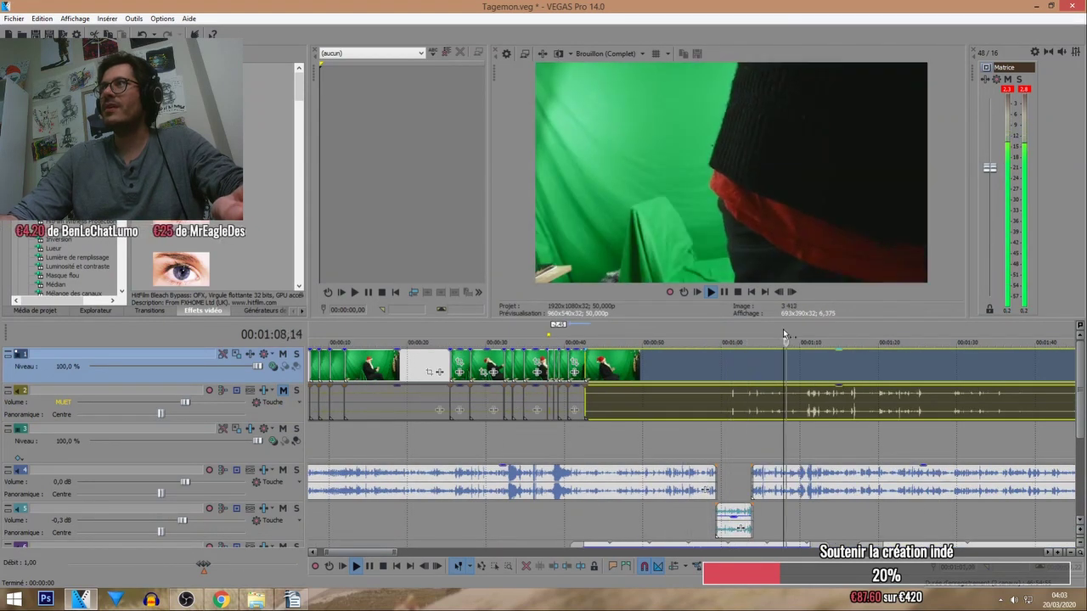
scroll(783, 329, down, 2)
click(720, 331)
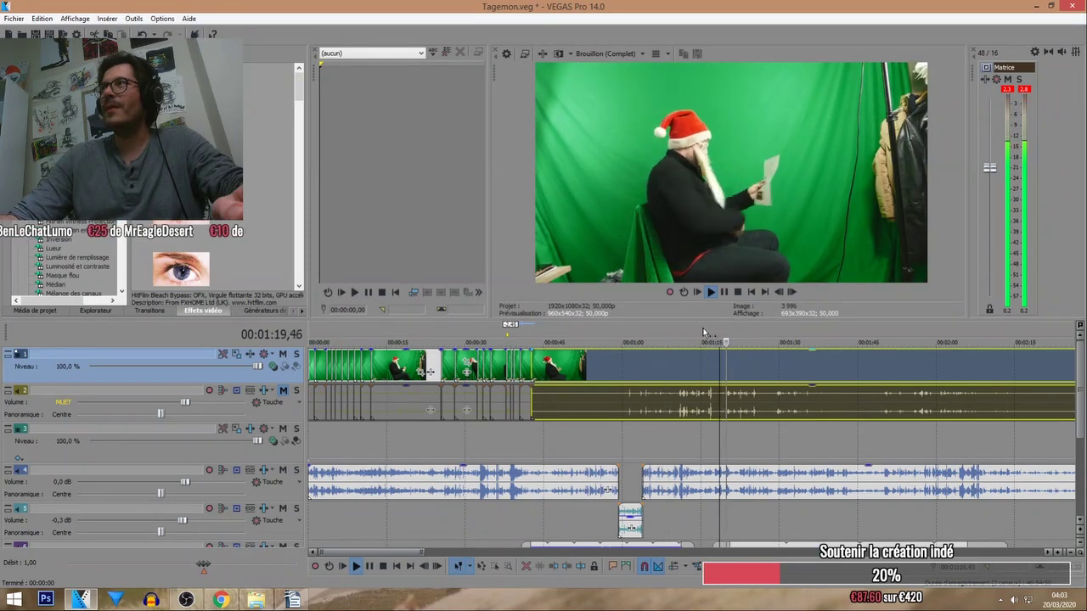
click(704, 332)
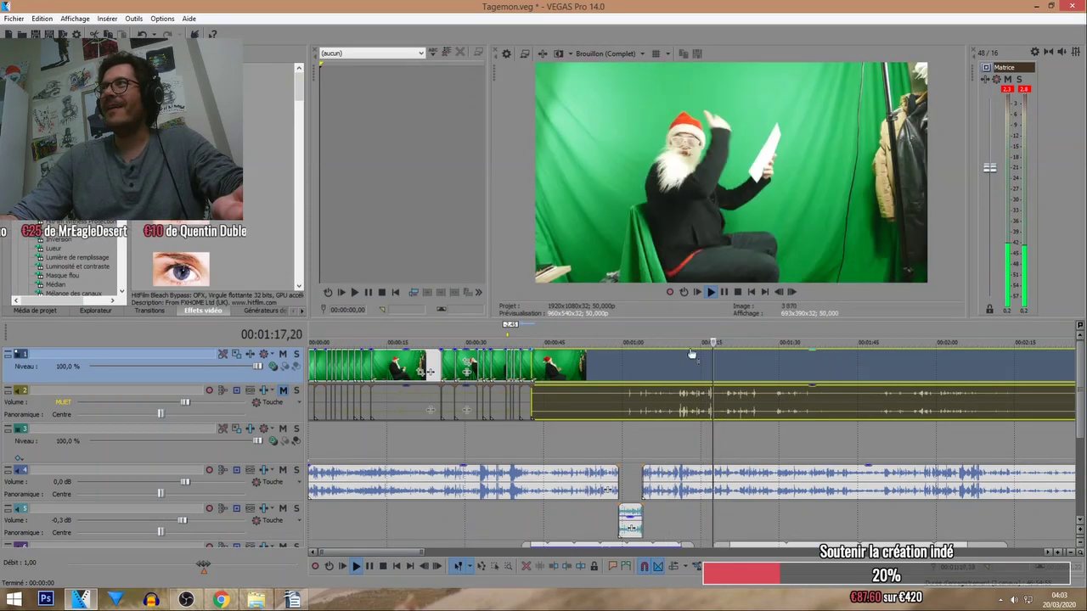
click(704, 330)
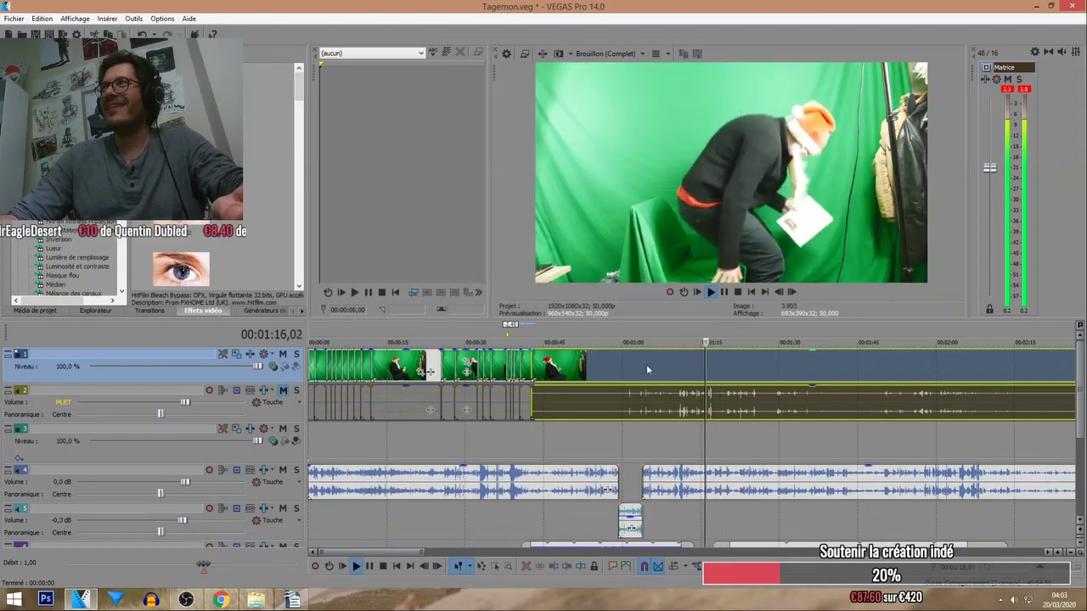
mouse_move(561, 366)
mouse_down()
mouse_move(728, 367)
mouse_move(558, 367)
mouse_up()
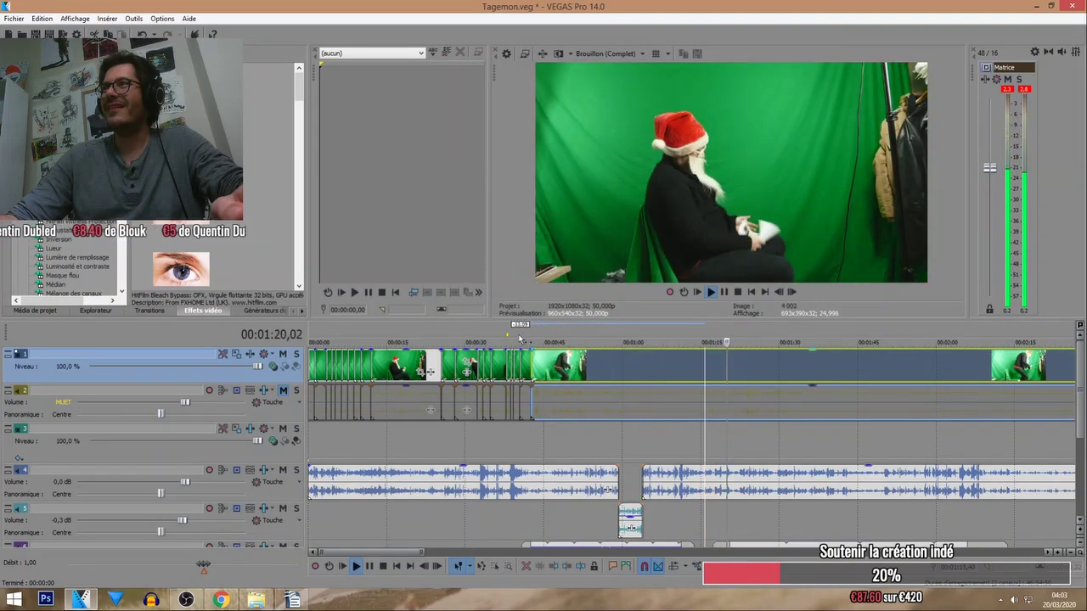
Trim the start of the next Santa footage piece later, checking around 48–49 seconds.
click(520, 338)
scroll(684, 363, up, 3)
scroll(684, 363, down, 2)
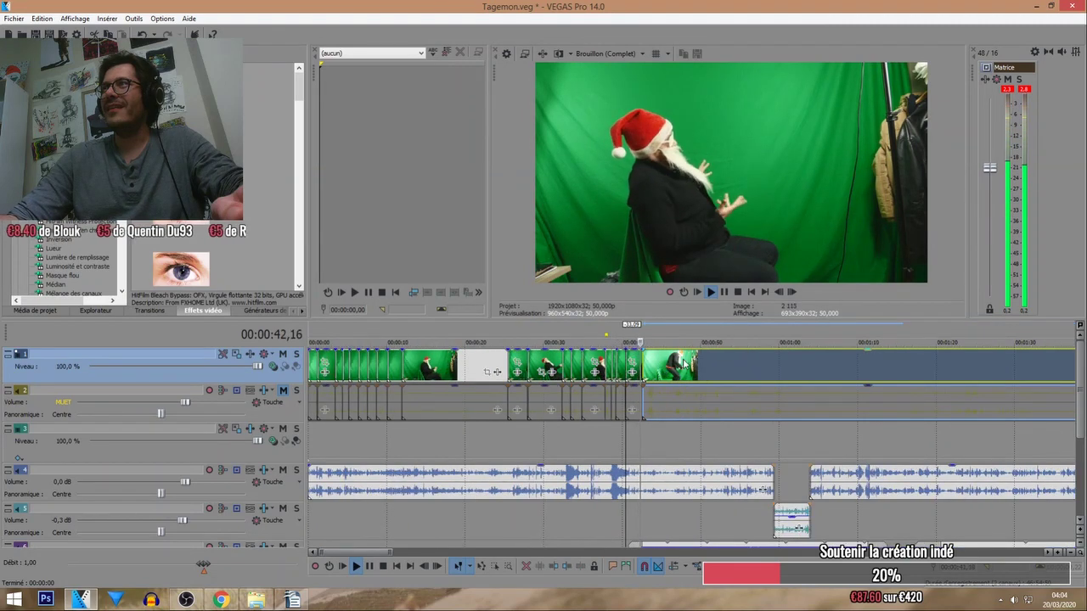
scroll(684, 364, up, 2)
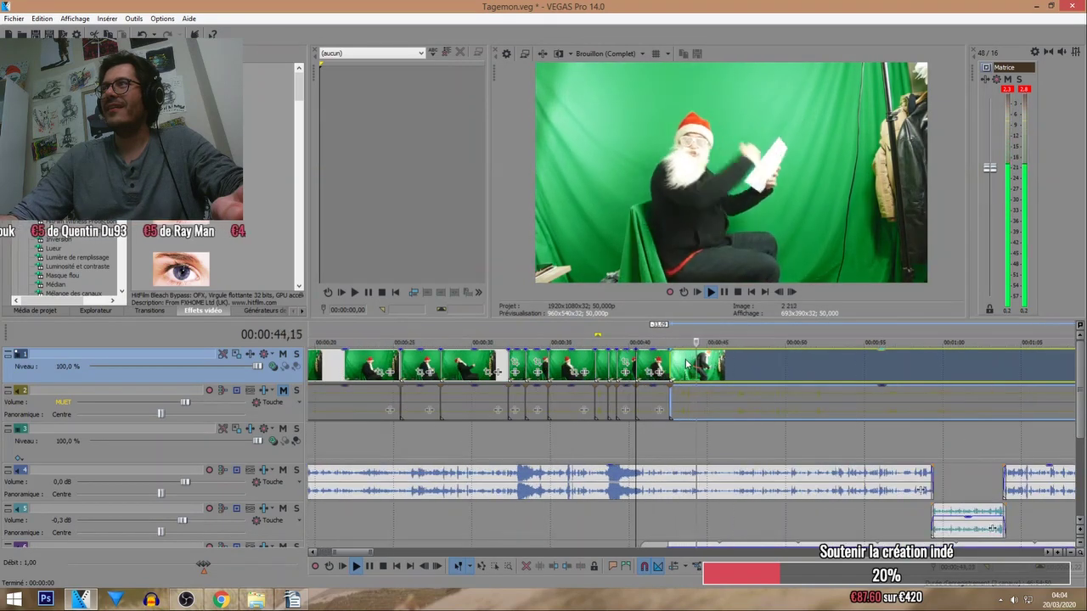
click(770, 337)
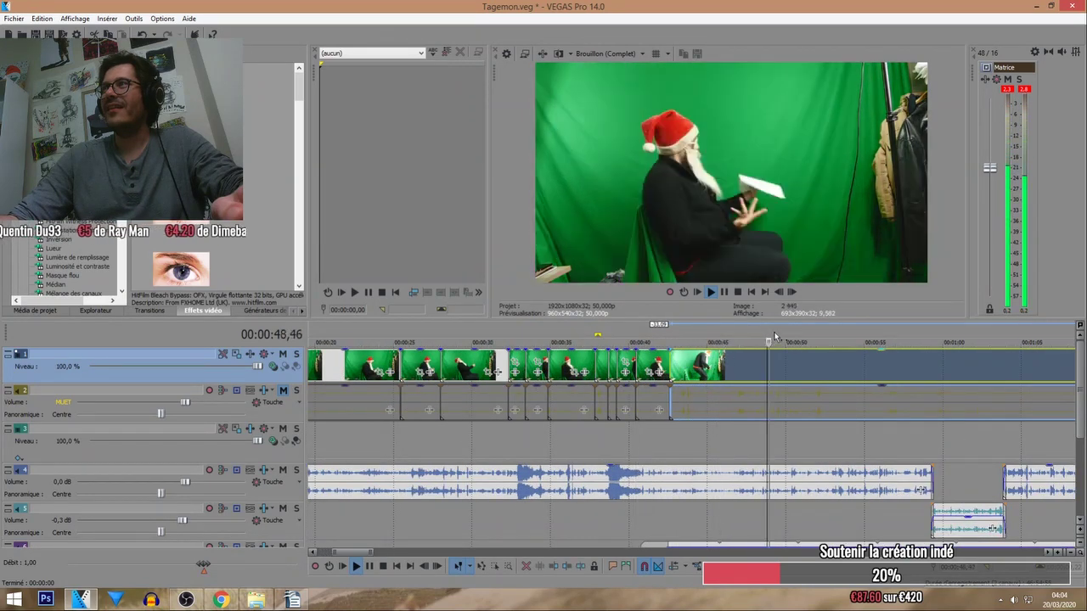
click(759, 326)
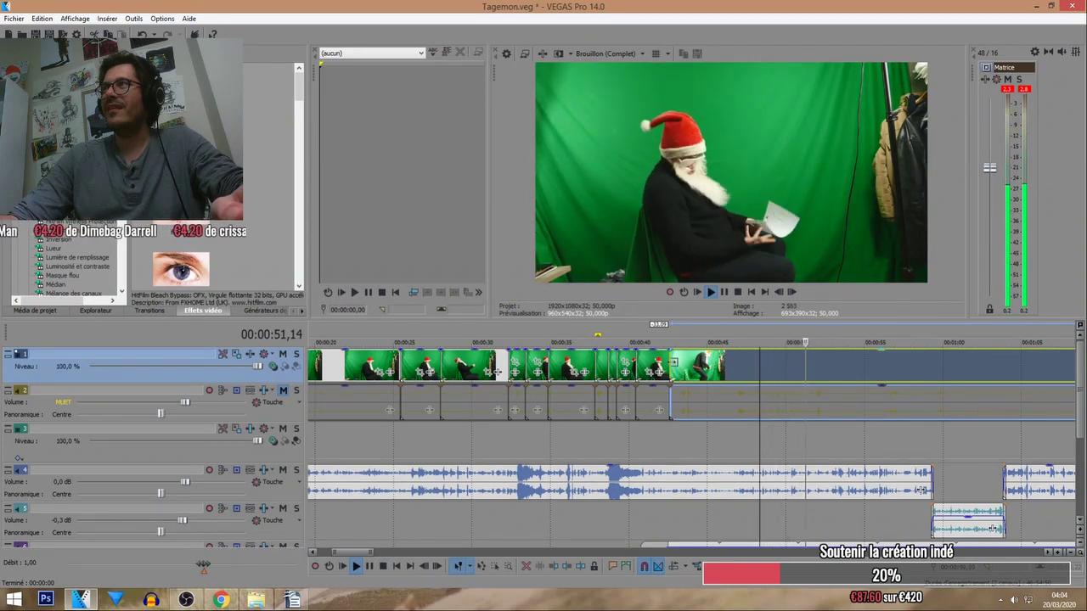
mouse_move(672, 363)
mouse_down()
mouse_move(934, 362)
mouse_move(679, 365)
mouse_up()
click(706, 407)
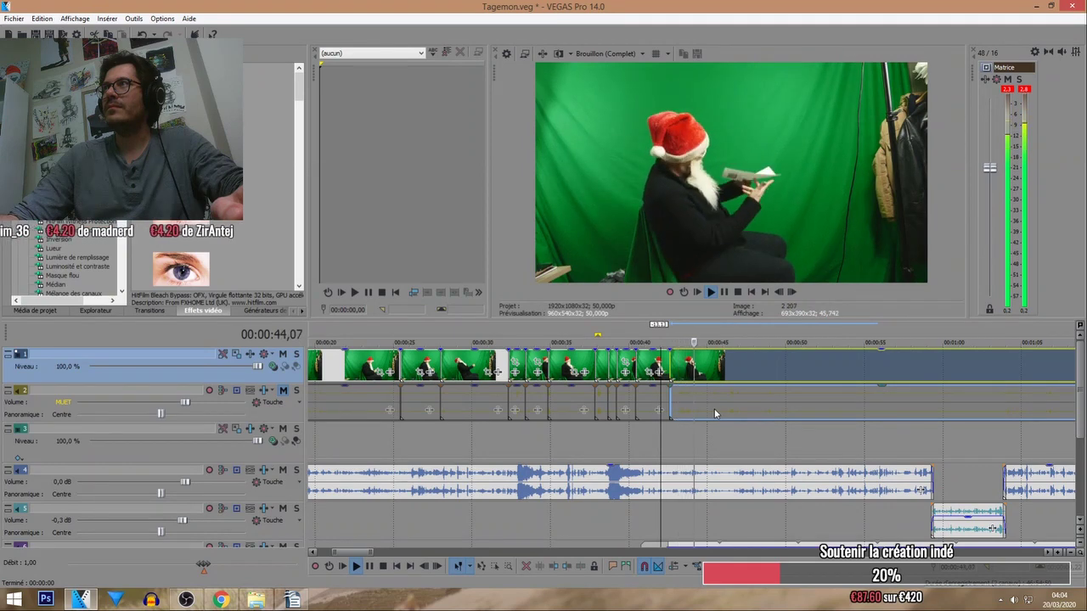
Slide the trailing Santa piece back toward the end of the montage pieces.
scroll(713, 339, up, 2)
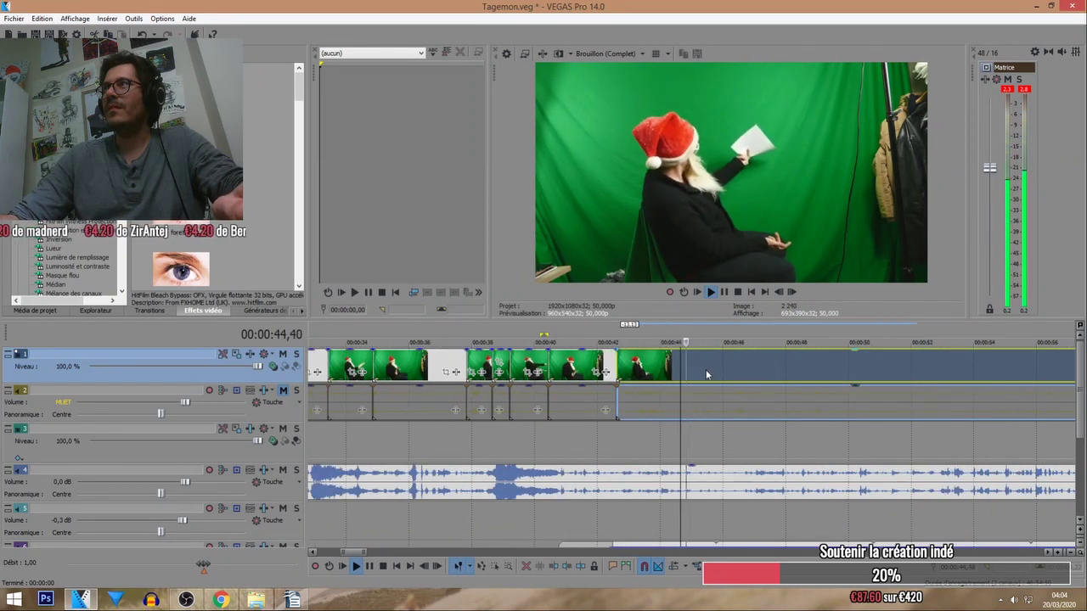
drag(711, 366, 840, 369)
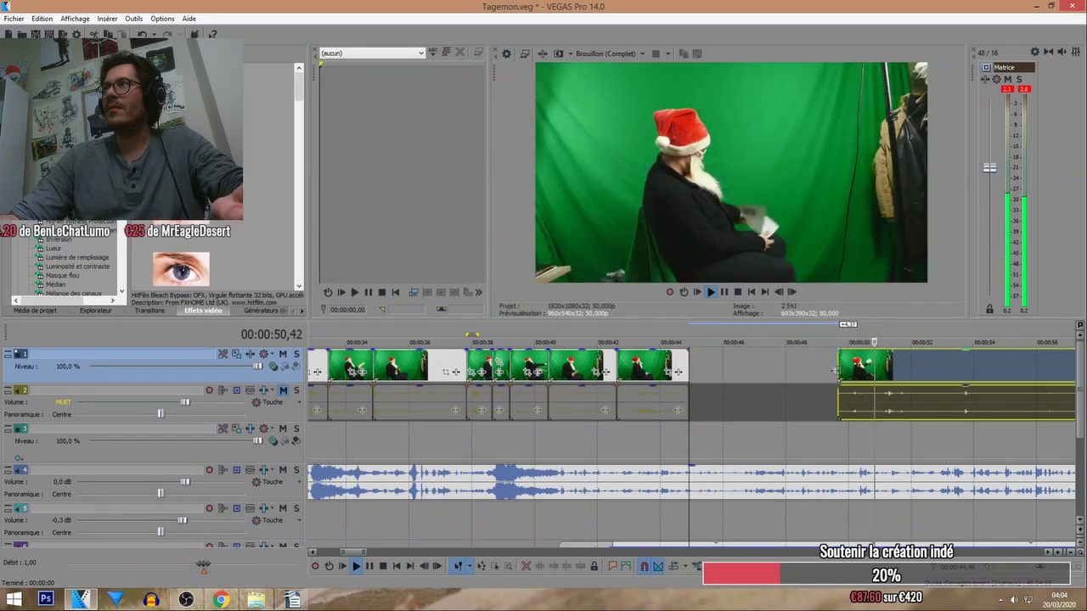
scroll(783, 367, down, 2)
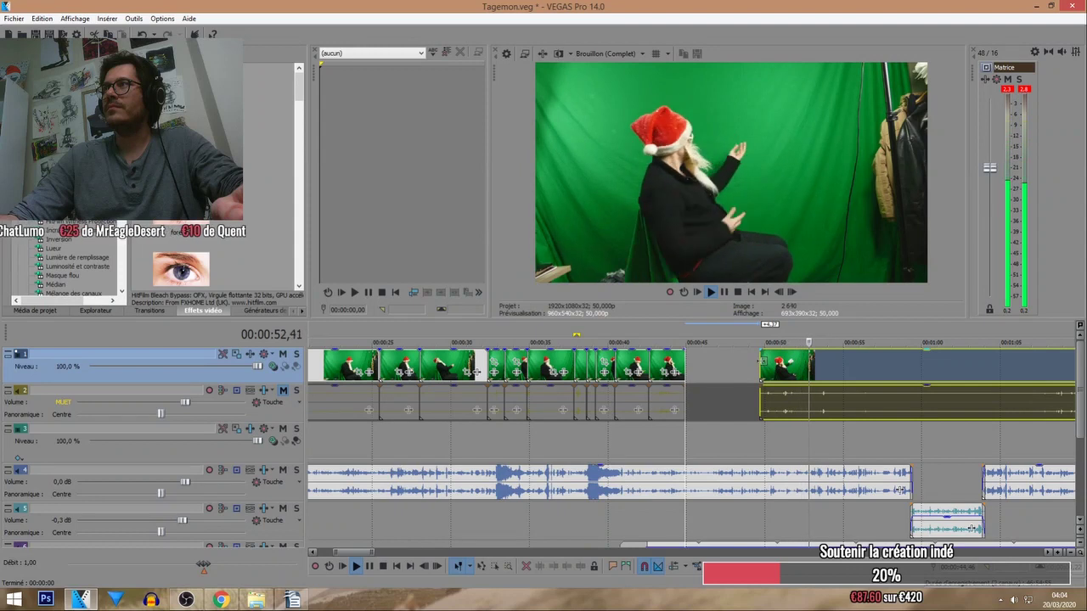
drag(763, 361, 693, 369)
click(670, 342)
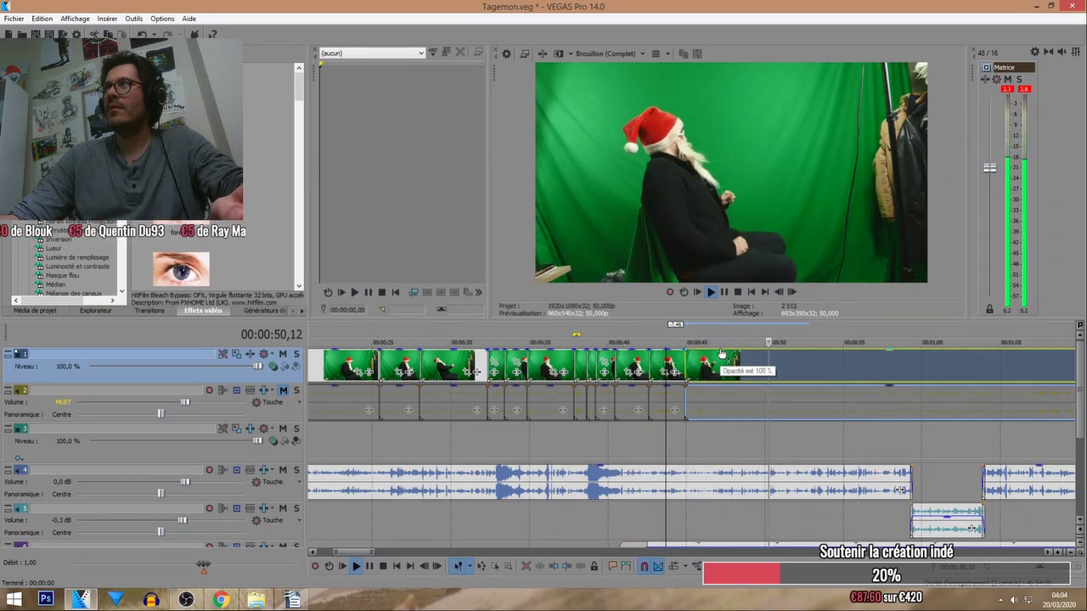
click(789, 338)
Split the clips at about 51 seconds and review playback from 50 seconds to 1:03.
scroll(769, 366, up, 2)
key(s)
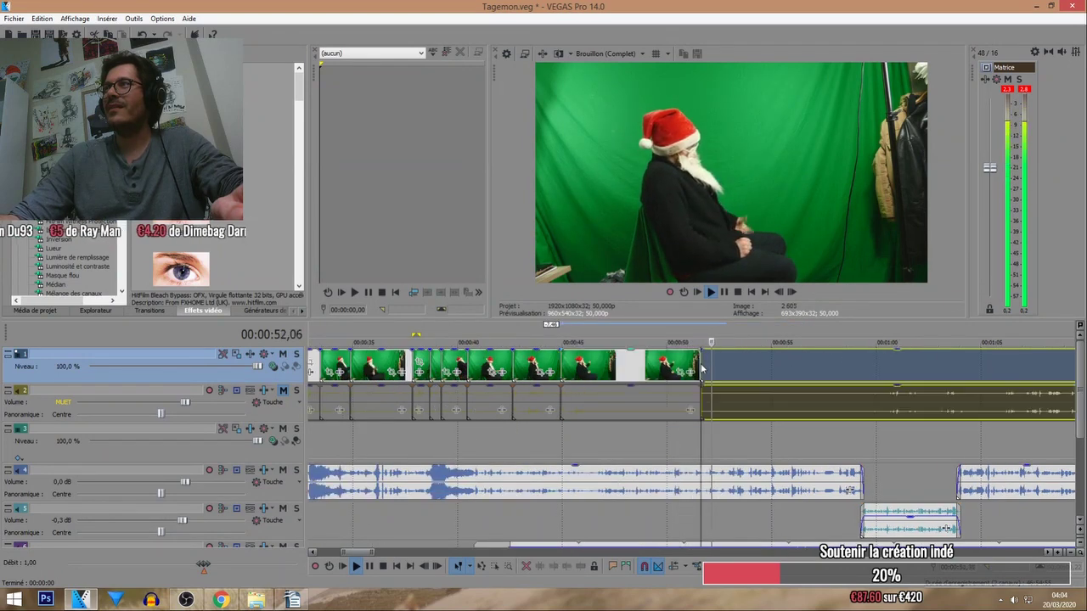
scroll(716, 371, down, 1)
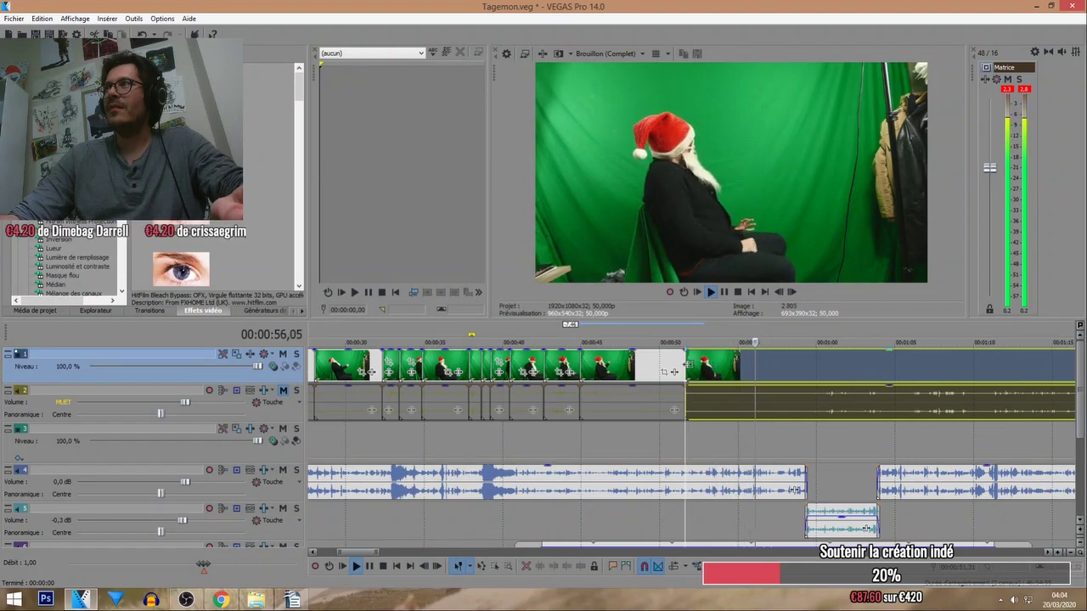
click(686, 372)
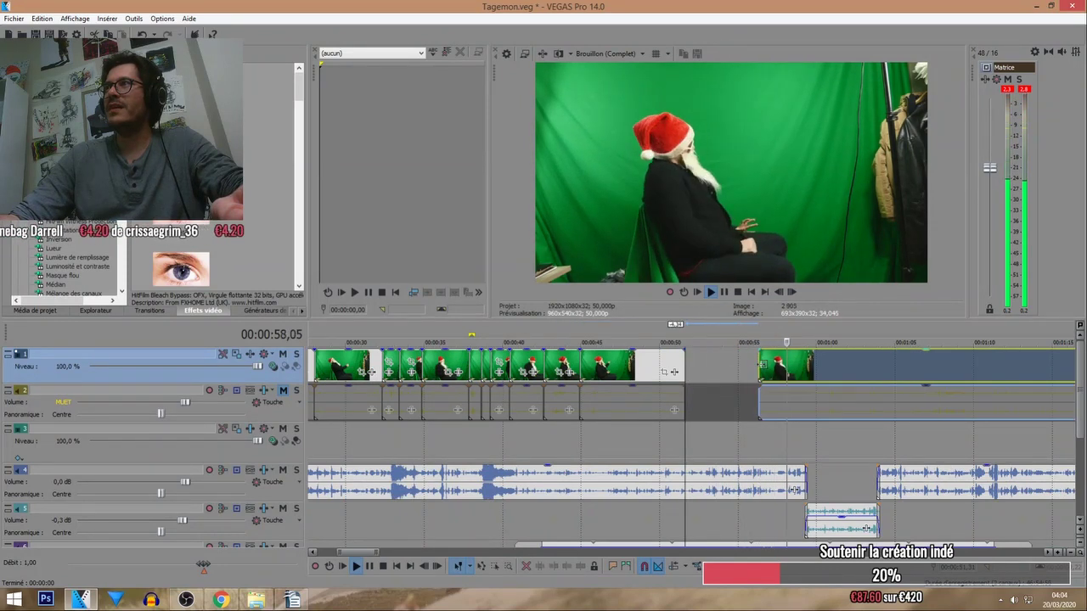
click(673, 334)
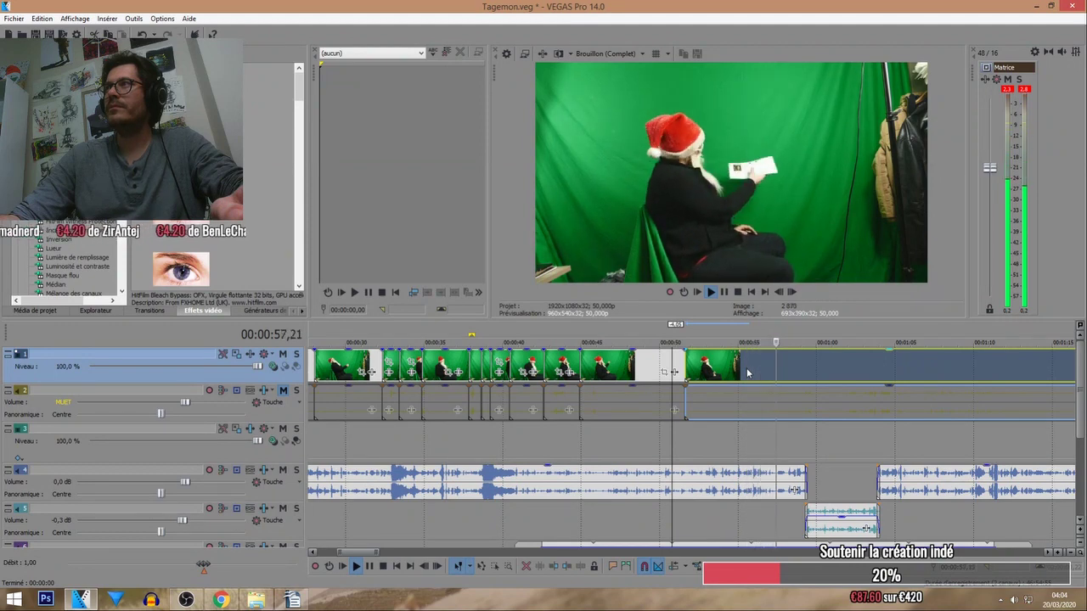
scroll(743, 372, up, 1)
click(717, 372)
scroll(697, 372, up, 2)
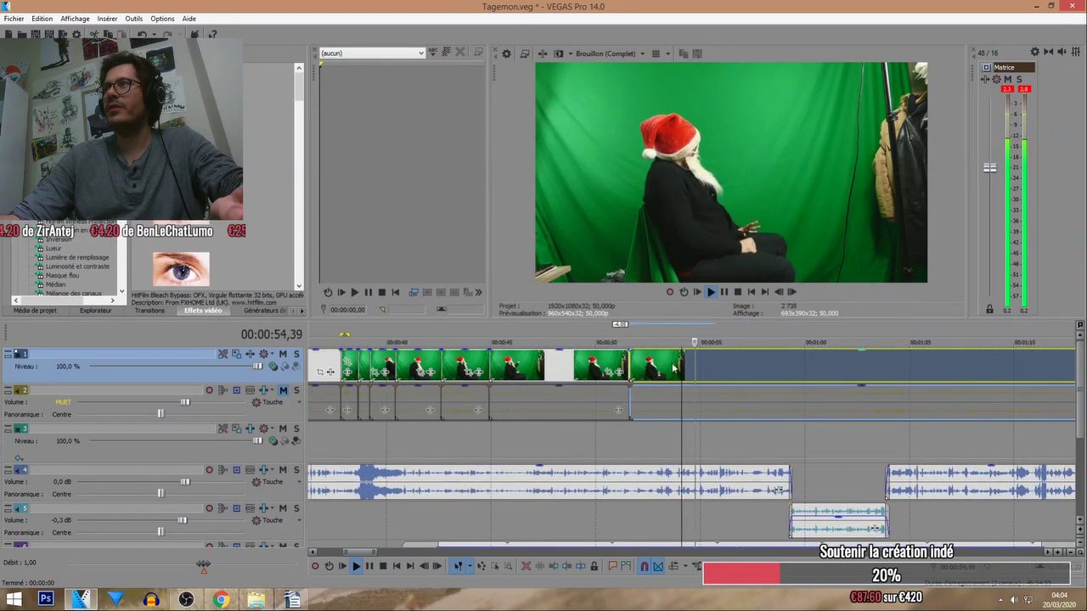
scroll(700, 356, down, 1)
drag(703, 332, 773, 336)
scroll(773, 332, down, 1)
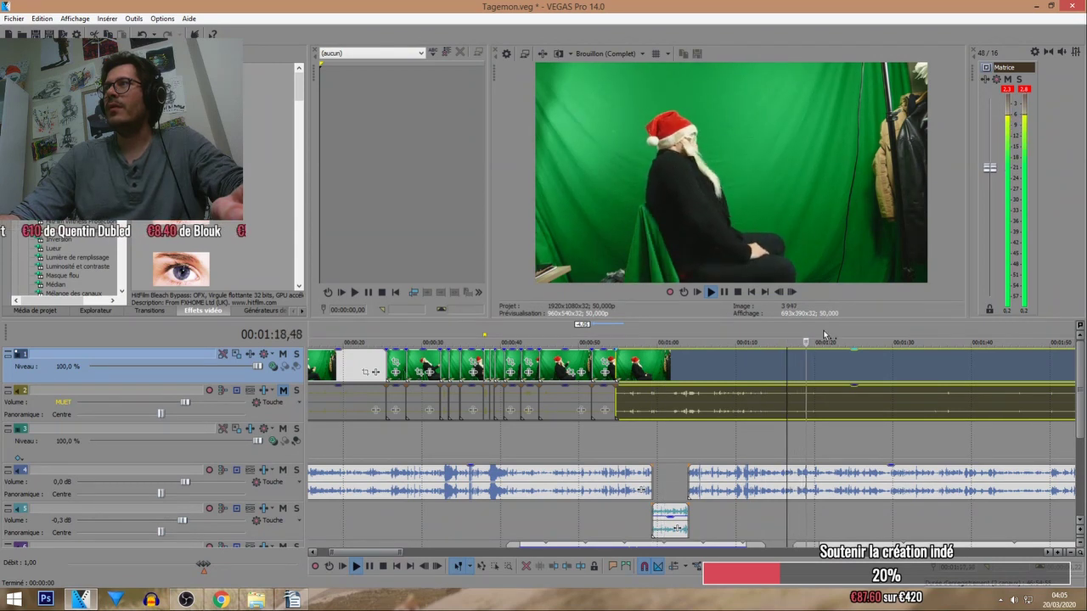
Undo the recently appended pieces and crossfade shift after the montage.
click(804, 363)
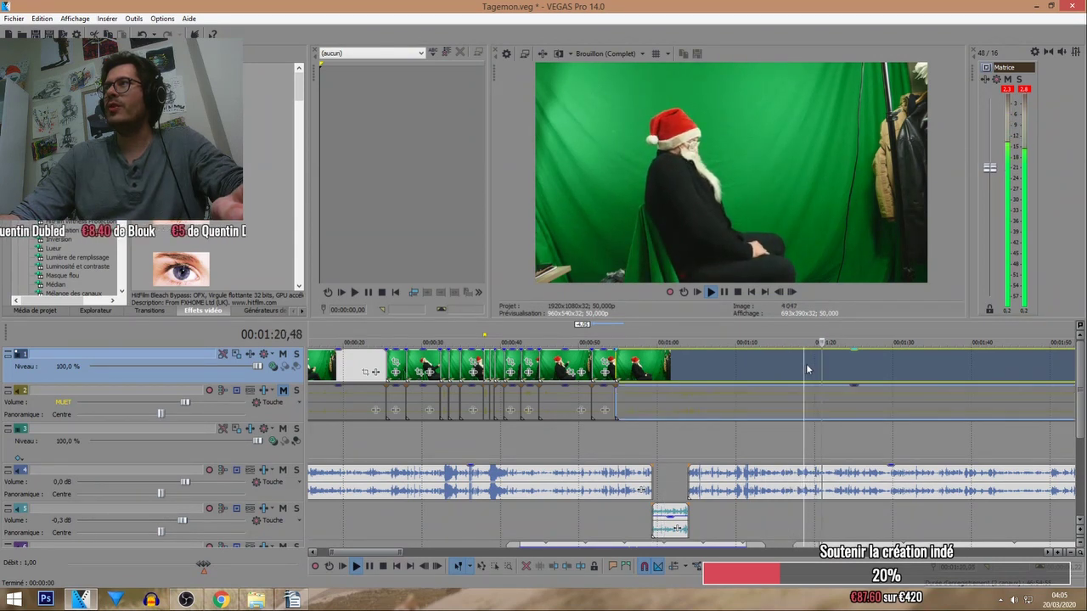
key(ctrl+z)
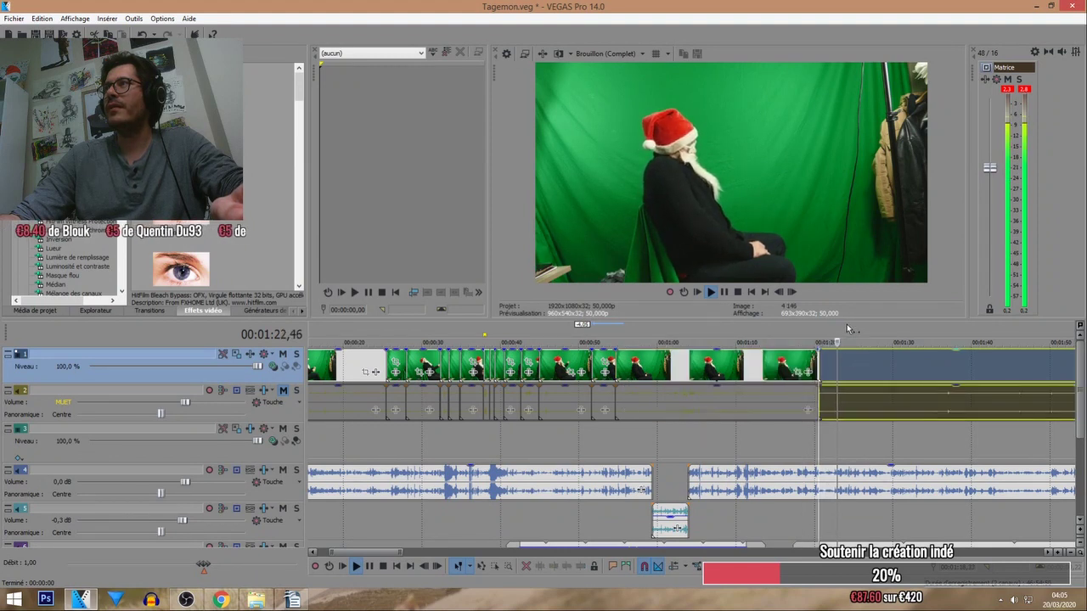
key(ctrl+z)
click(922, 366)
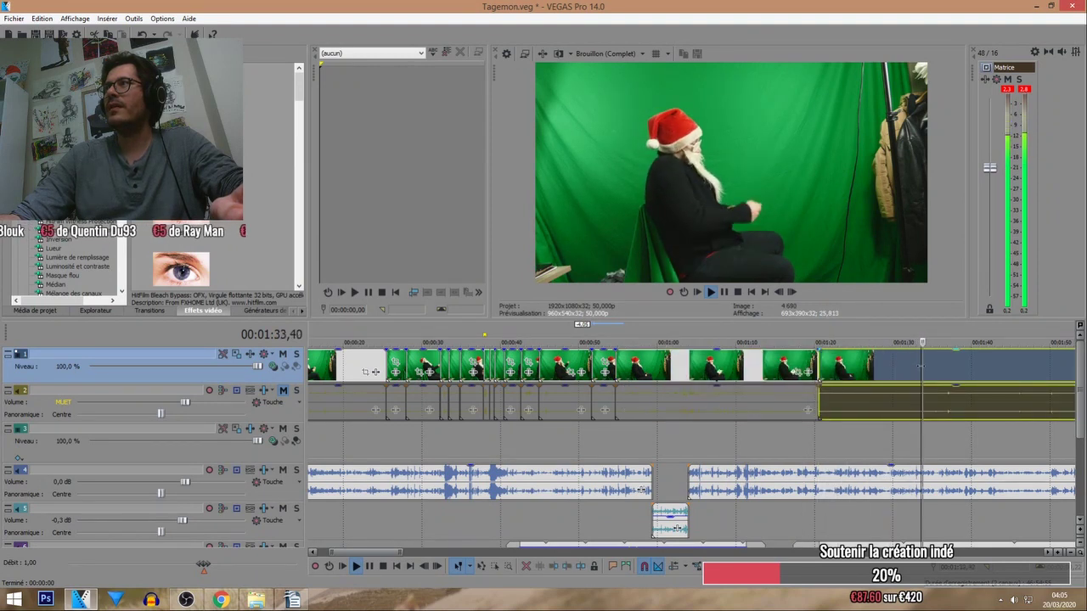
key(ctrl+z)
key(ctrl+z)
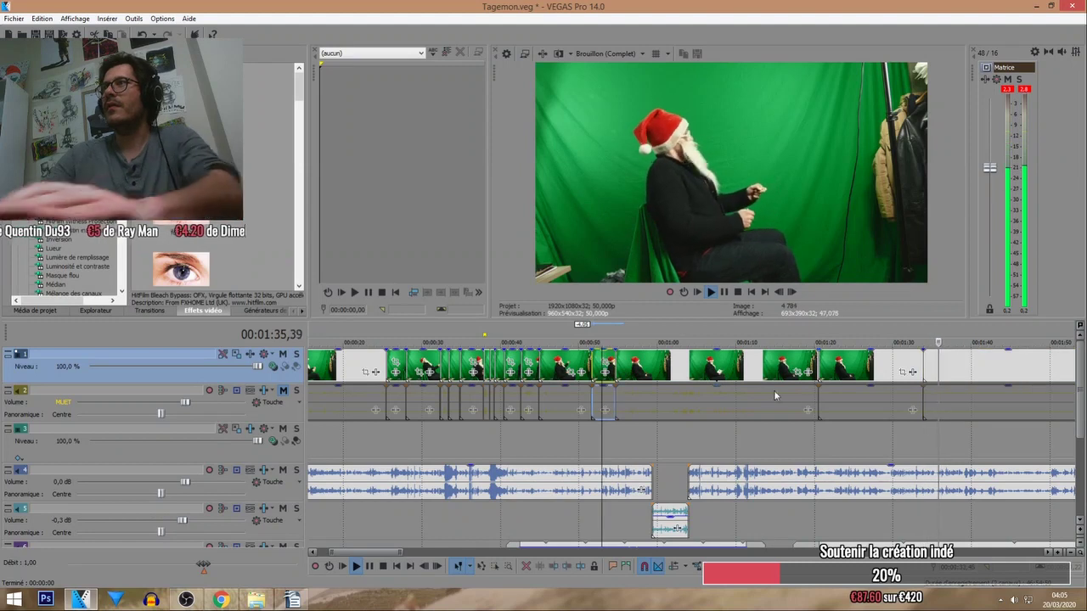
key(ctrl+z)
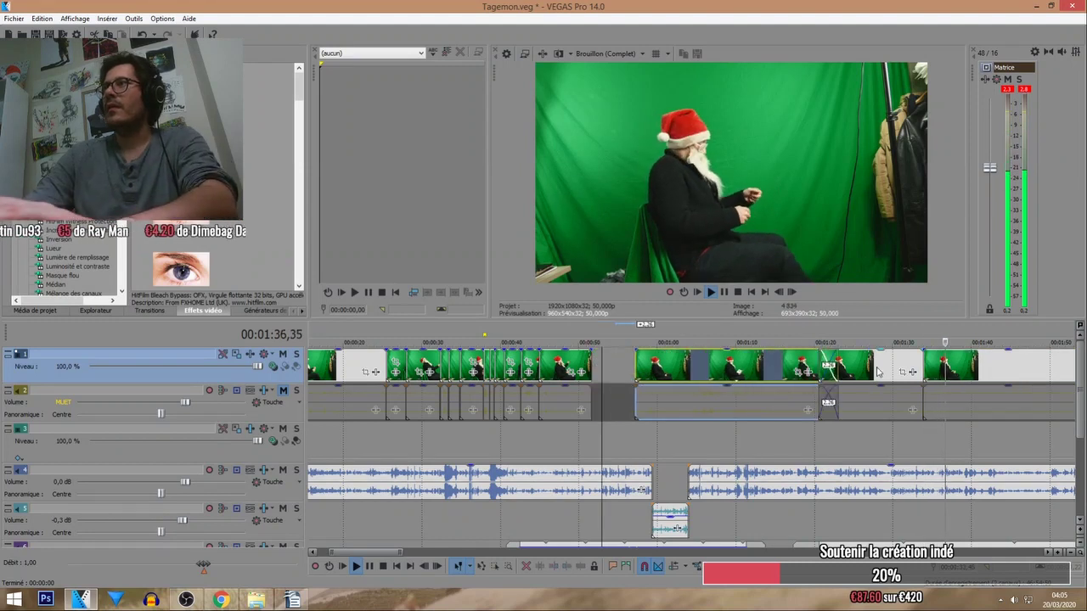
key(ctrl+z)
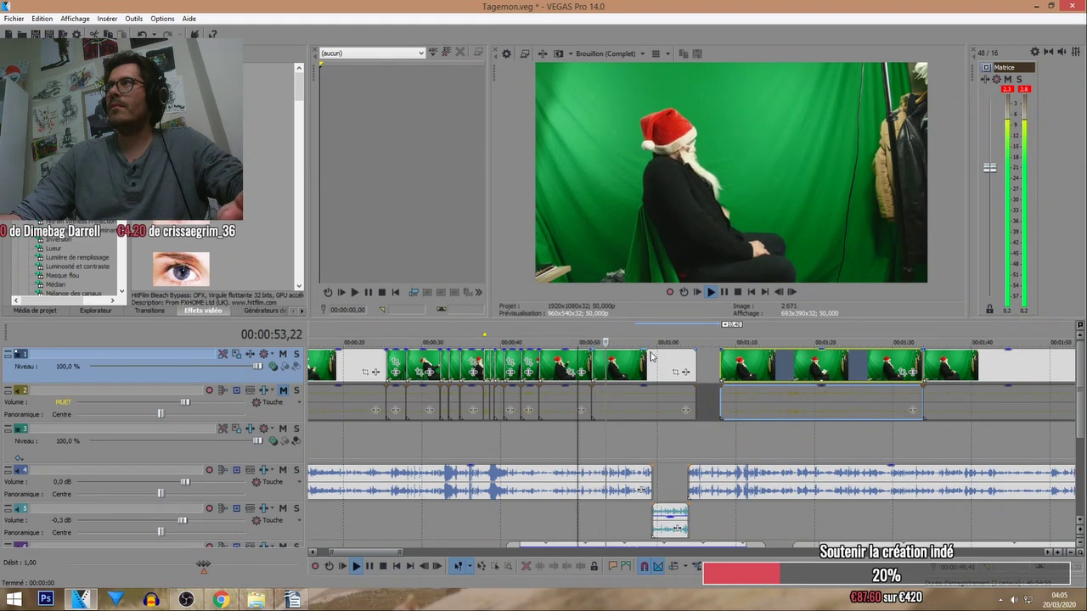
Nudge the appended Santa clip about 1 second earlier.
click(586, 340)
scroll(587, 342, up, 3)
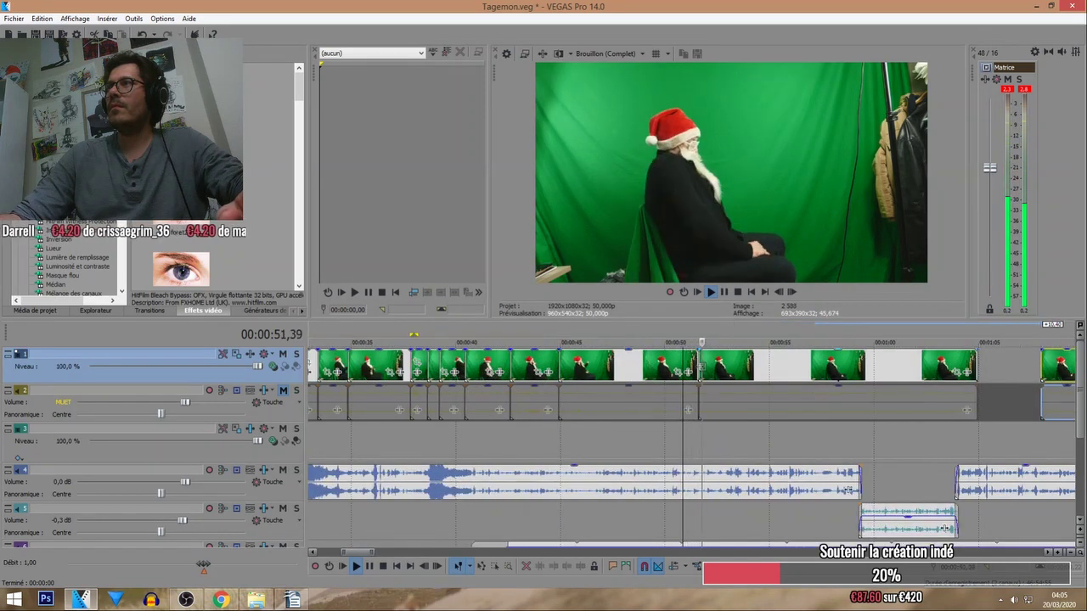
click(703, 368)
drag(735, 373, 711, 382)
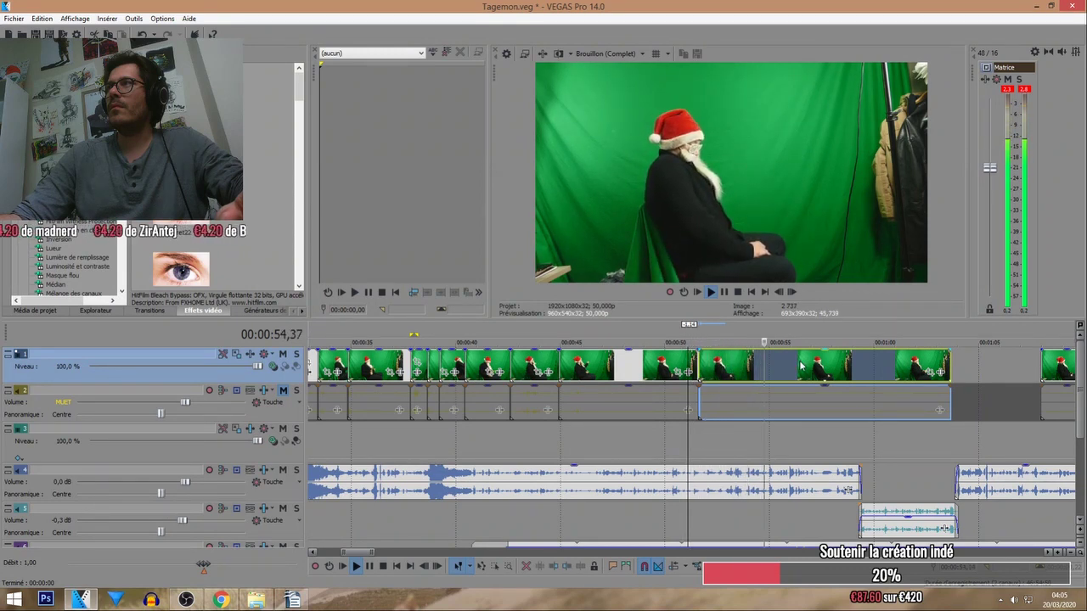
Trim the appended clip's end shorter and paste a copy right after it.
scroll(800, 365, down, 2)
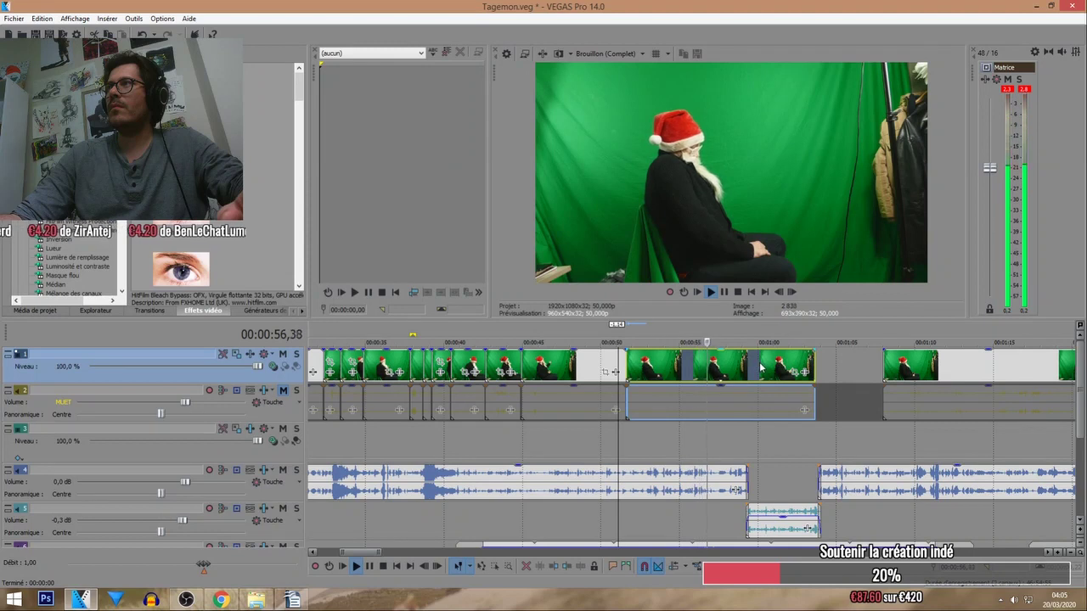
click(815, 363)
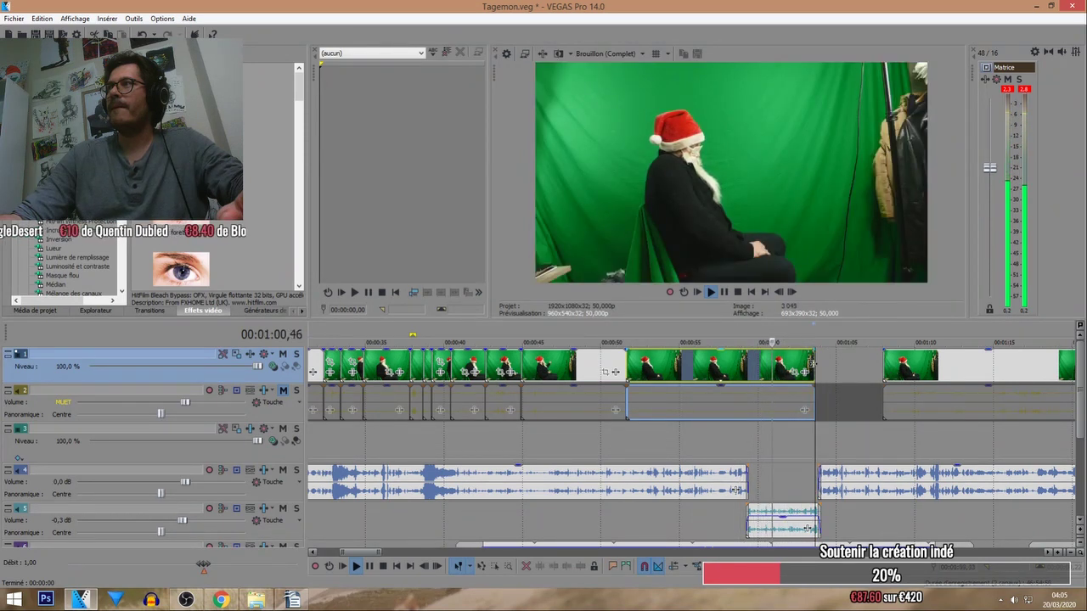
drag(814, 367, 773, 374)
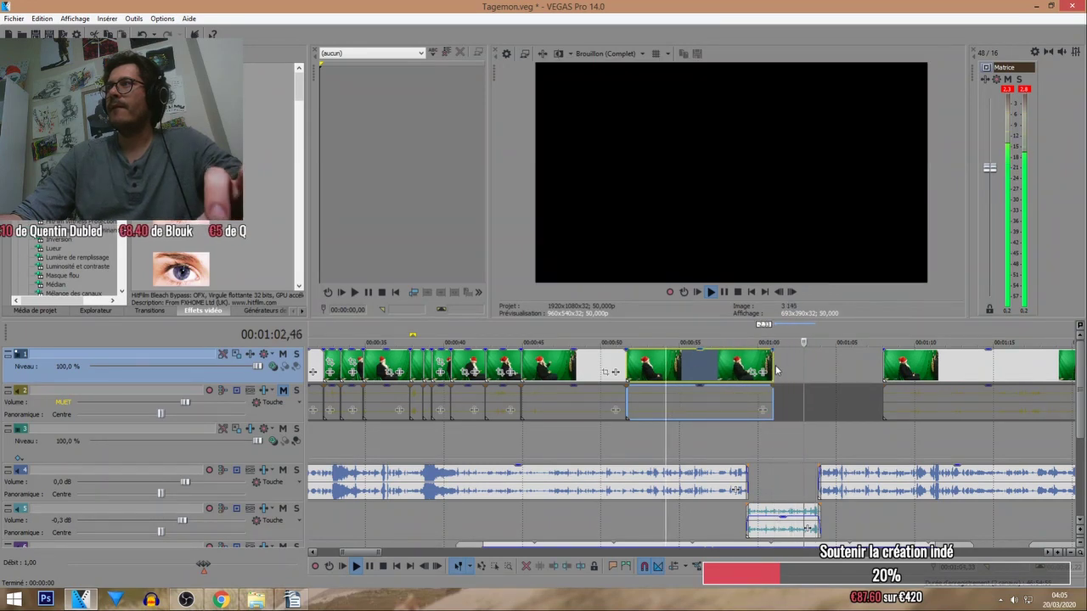
click(774, 374)
key(ctrl+v)
scroll(851, 353, down, 3)
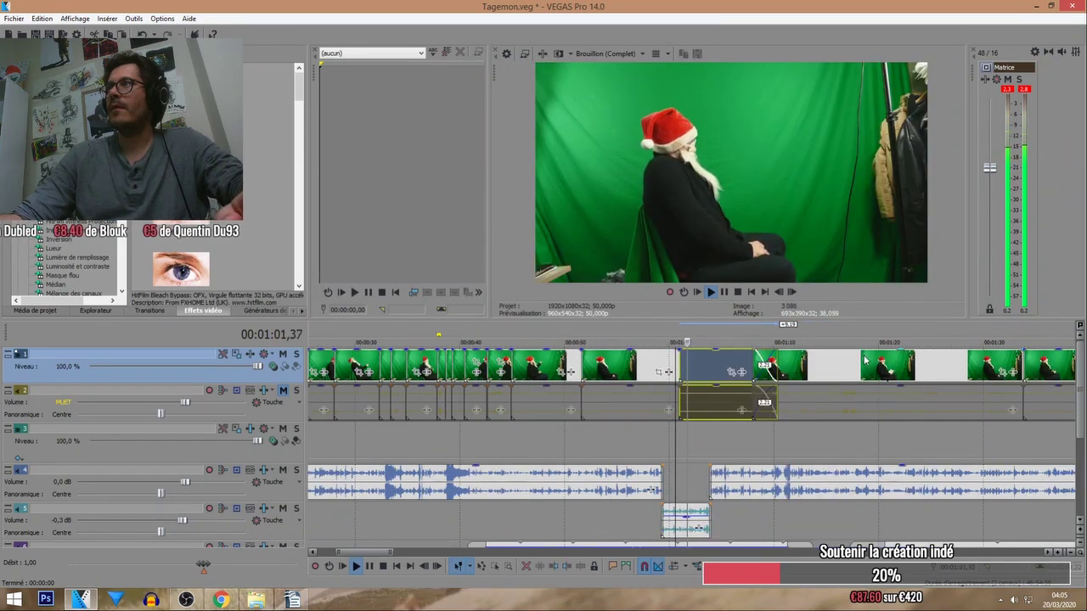
right_click(688, 369)
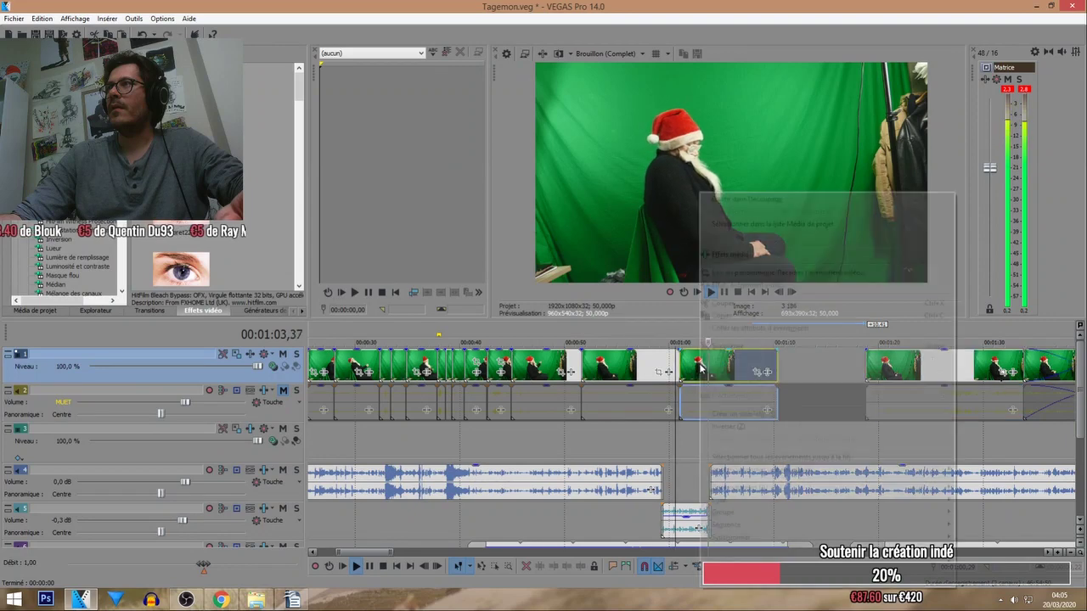
click(731, 416)
click(672, 329)
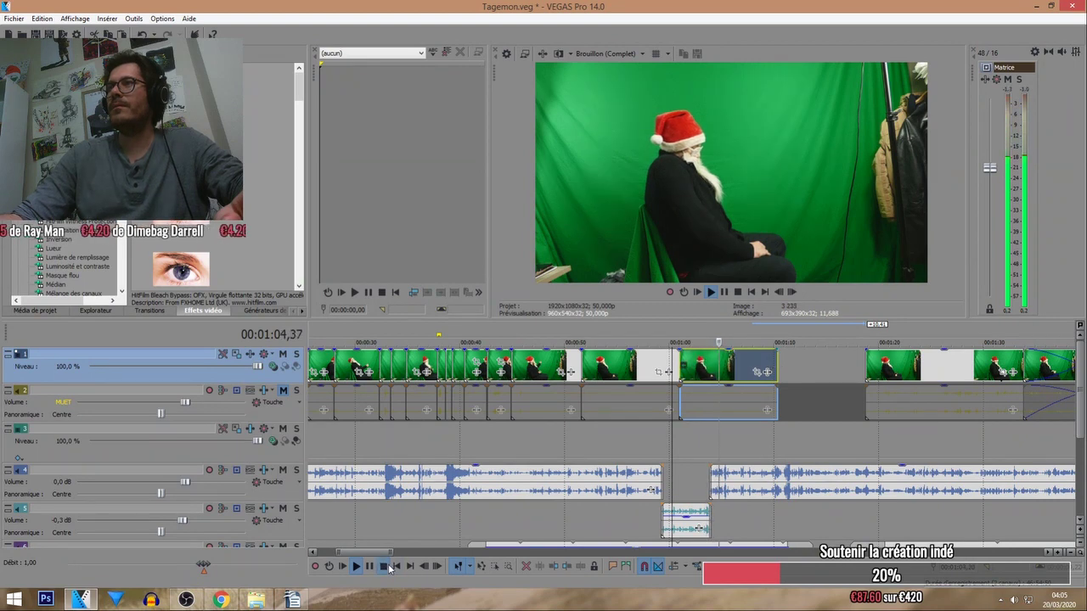
click(385, 566)
click(601, 366)
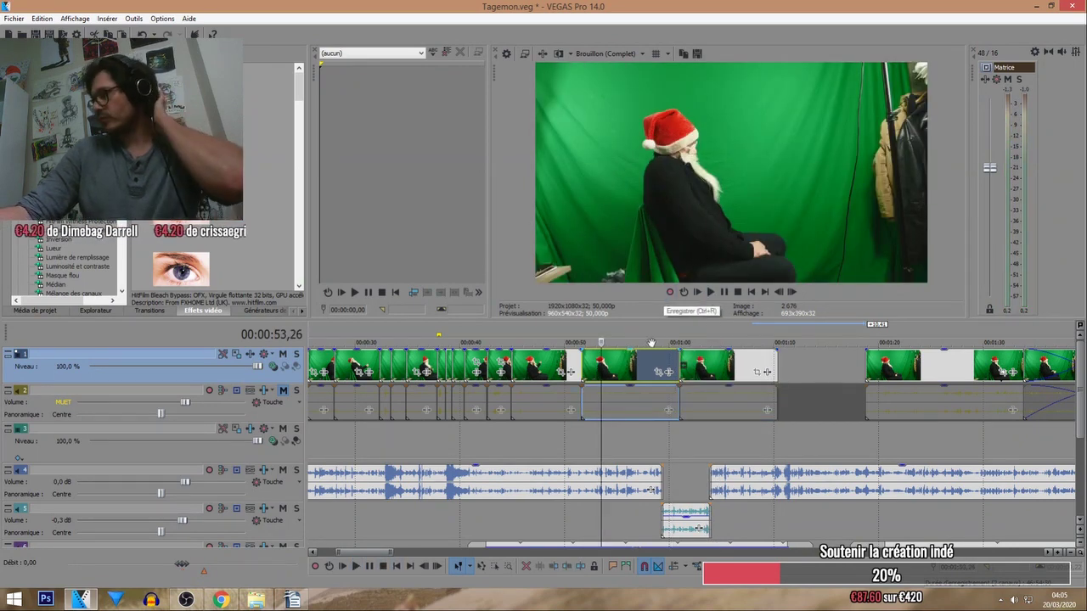
scroll(589, 380, down, 3)
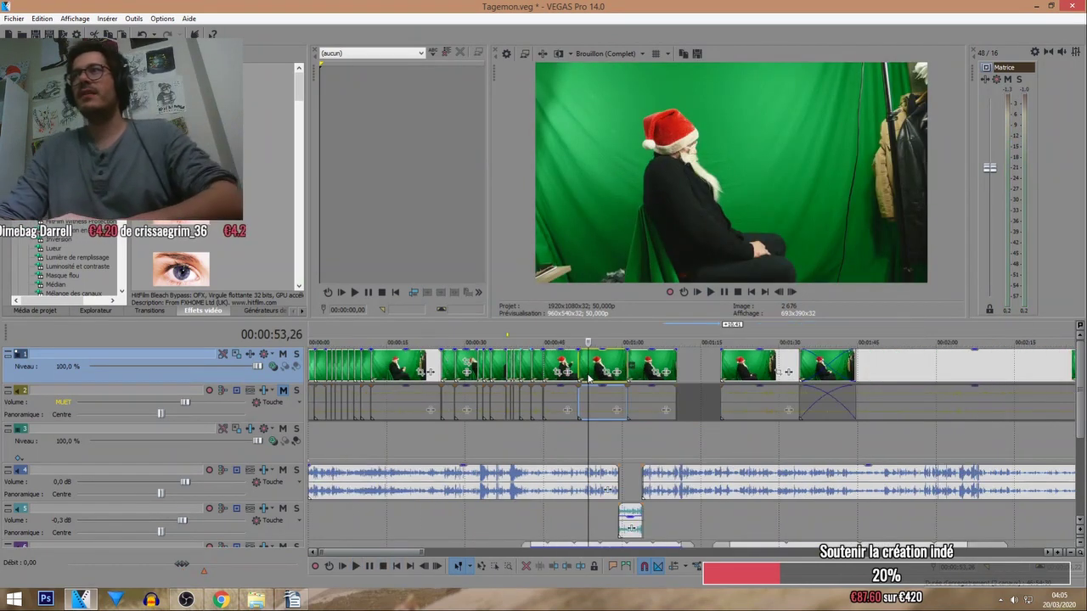
scroll(588, 379, down, 1)
scroll(586, 380, up, 1)
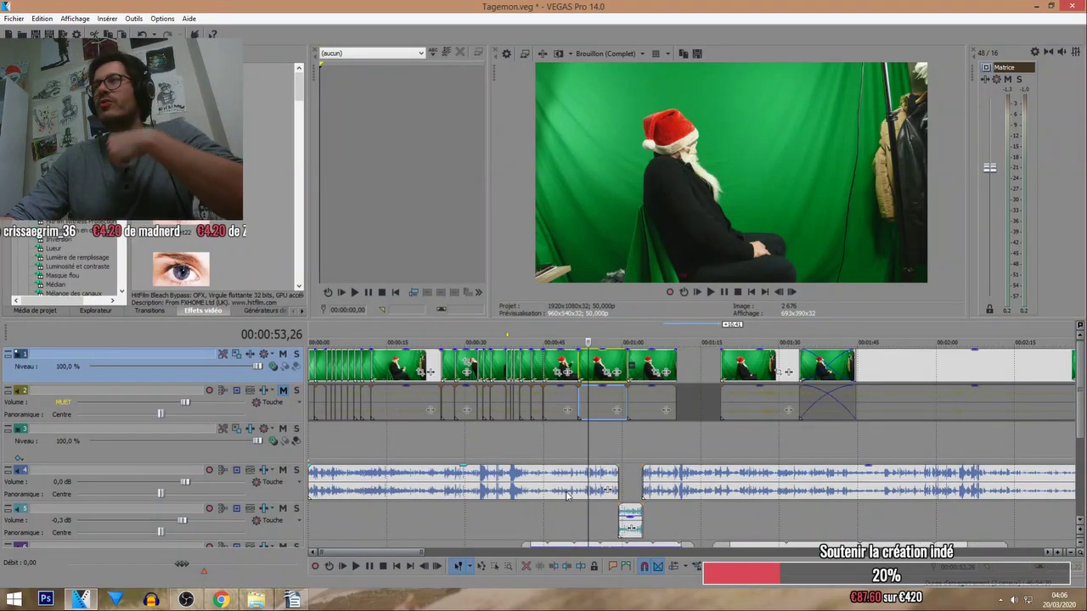
scroll(561, 492, down, 1)
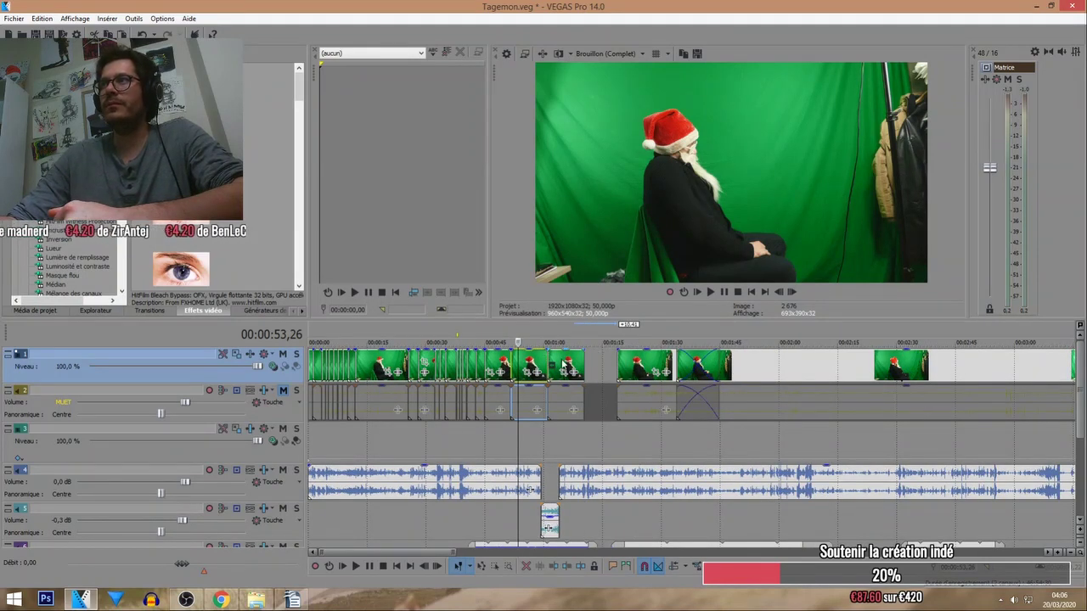
click(558, 365)
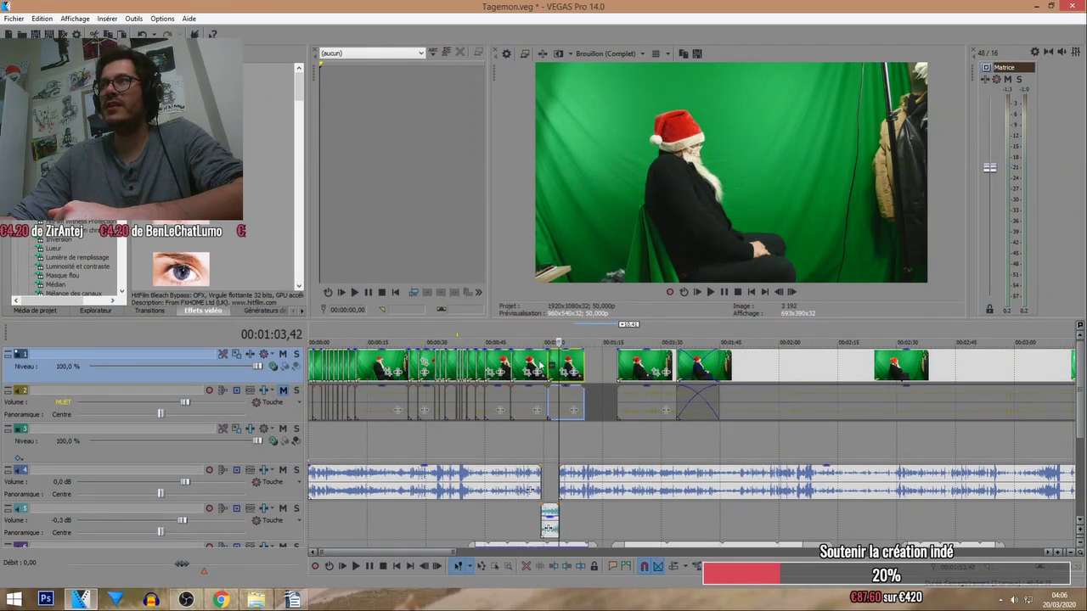
click(373, 338)
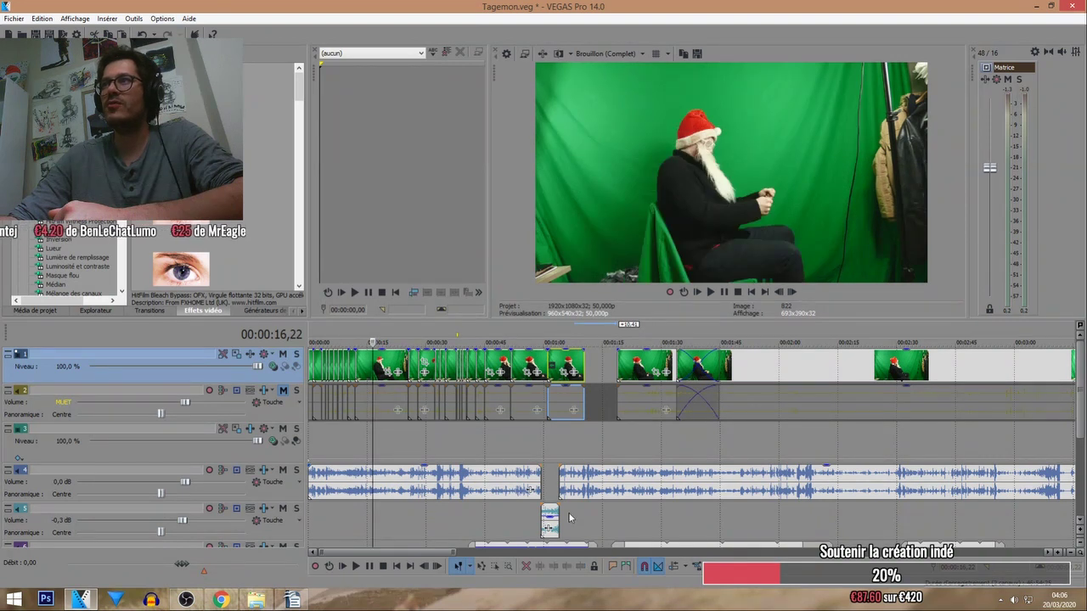
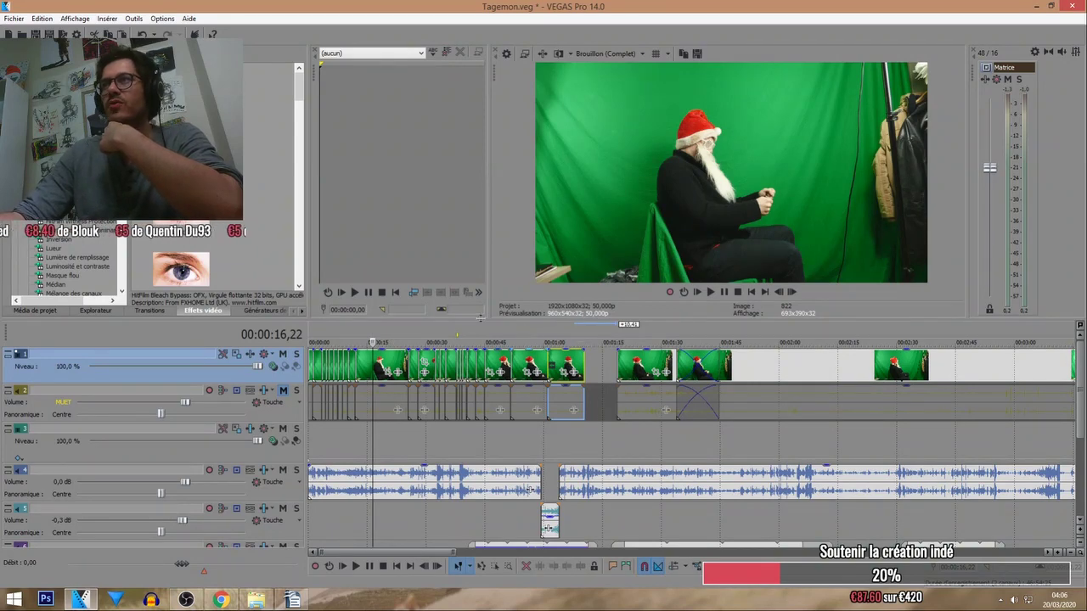
Play from about 56 s, shift a clip left to close the gap, and push the last clips later.
click(529, 328)
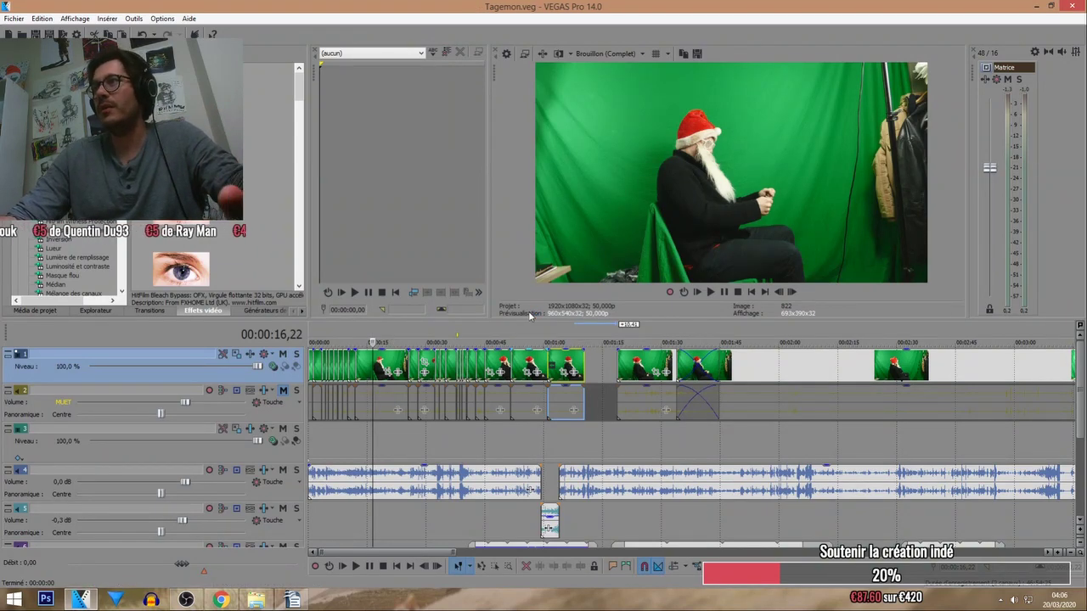
click(711, 292)
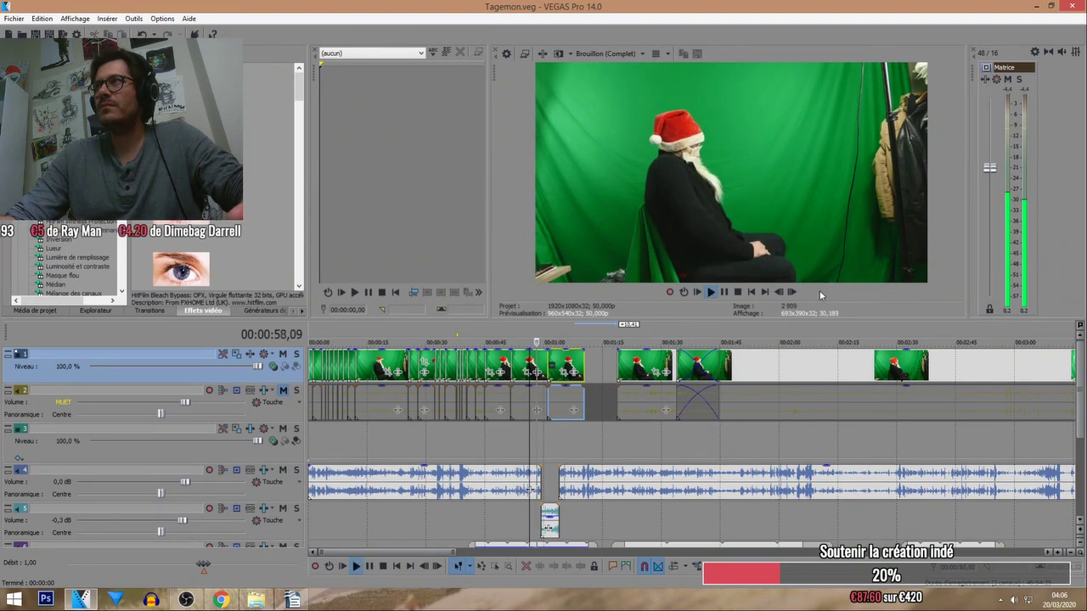
scroll(587, 365, up, 2)
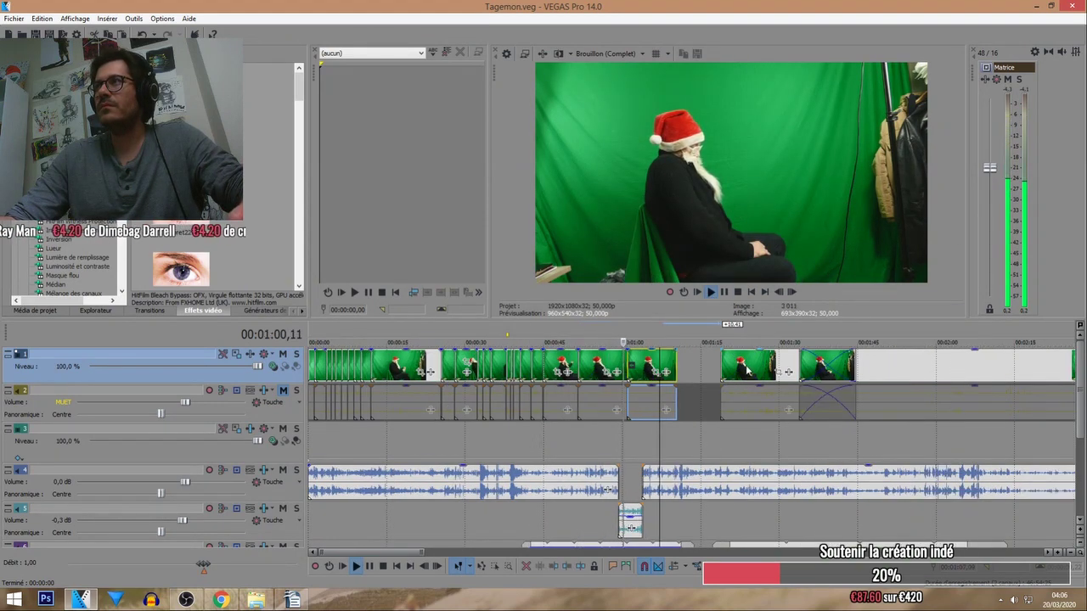
drag(745, 371, 712, 366)
drag(869, 370, 898, 367)
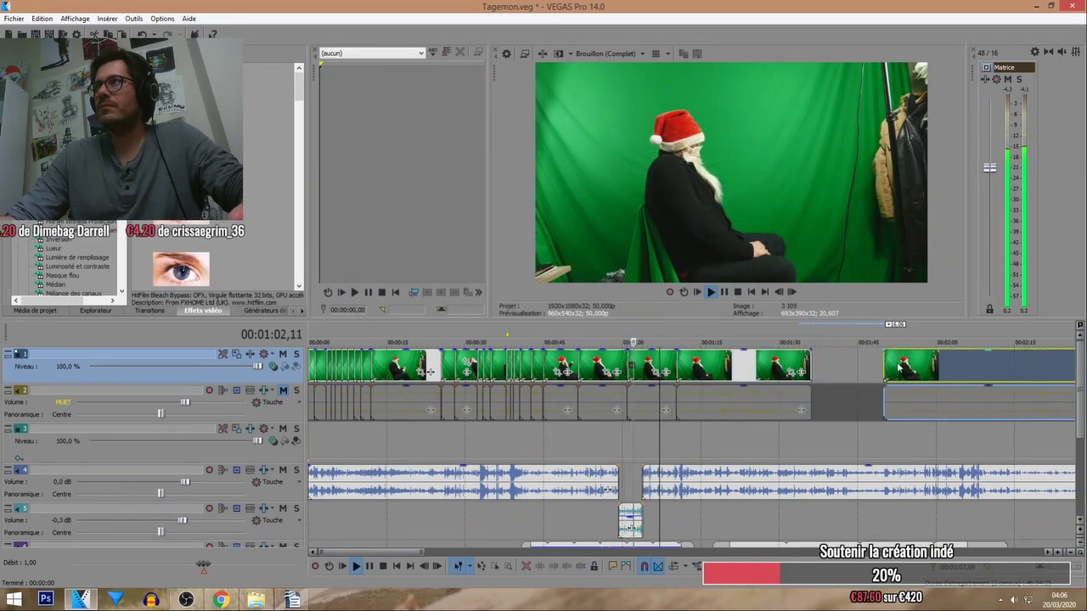
Trim the start of the Santa clip near the one-minute mark in two passes.
click(669, 372)
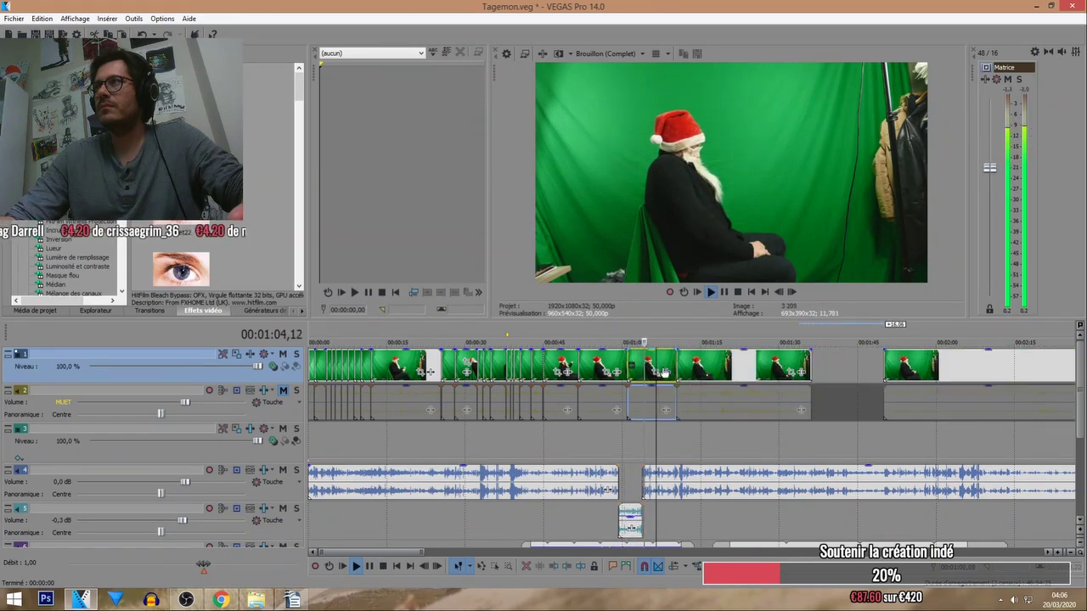
scroll(668, 372, up, 2)
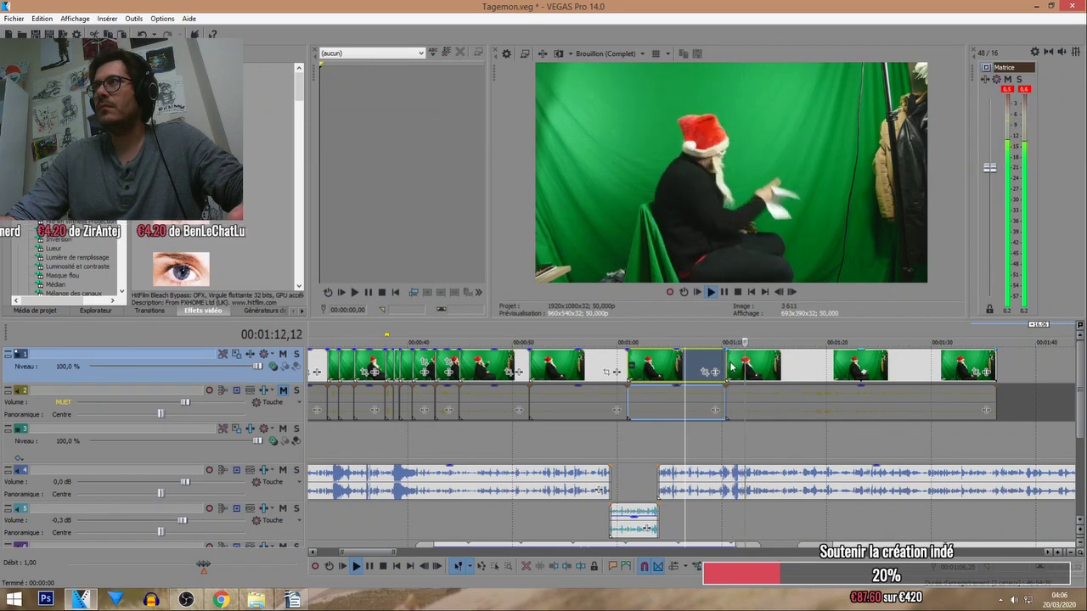
scroll(670, 364, down, 3)
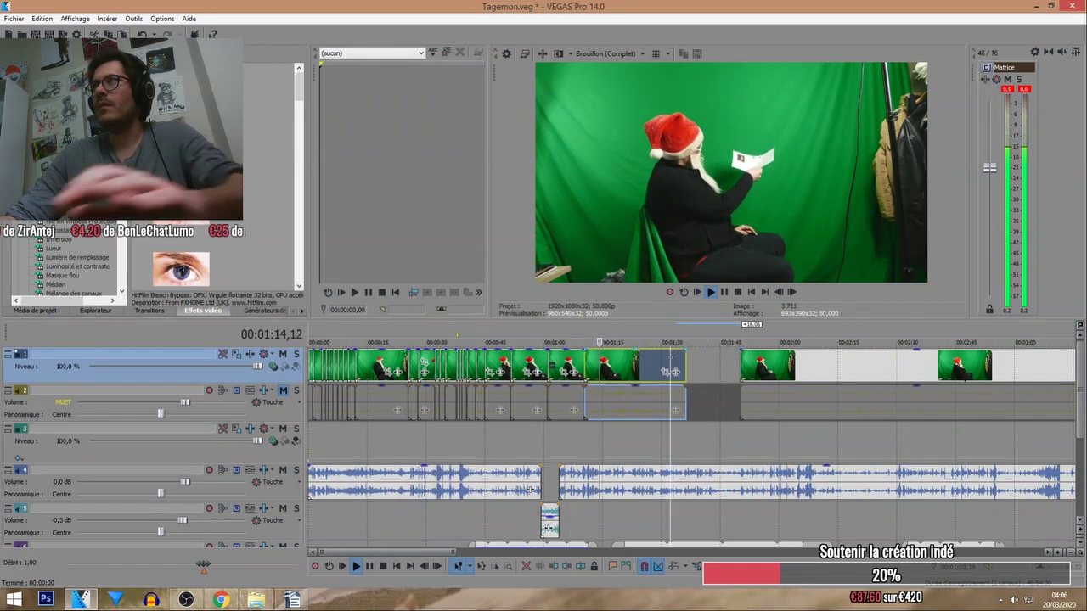
drag(586, 371, 606, 371)
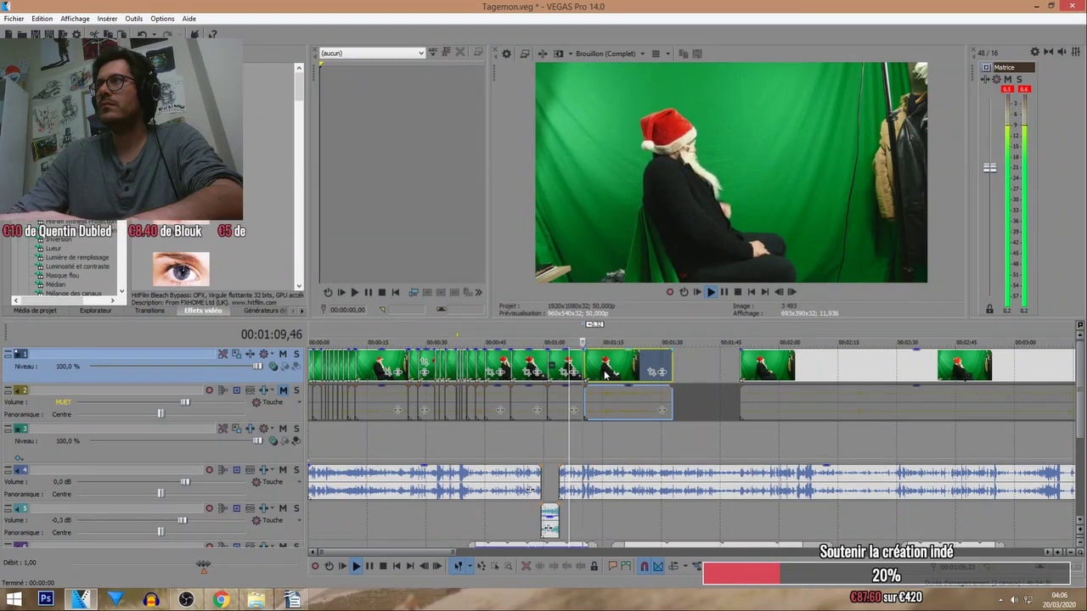
scroll(605, 374, up, 3)
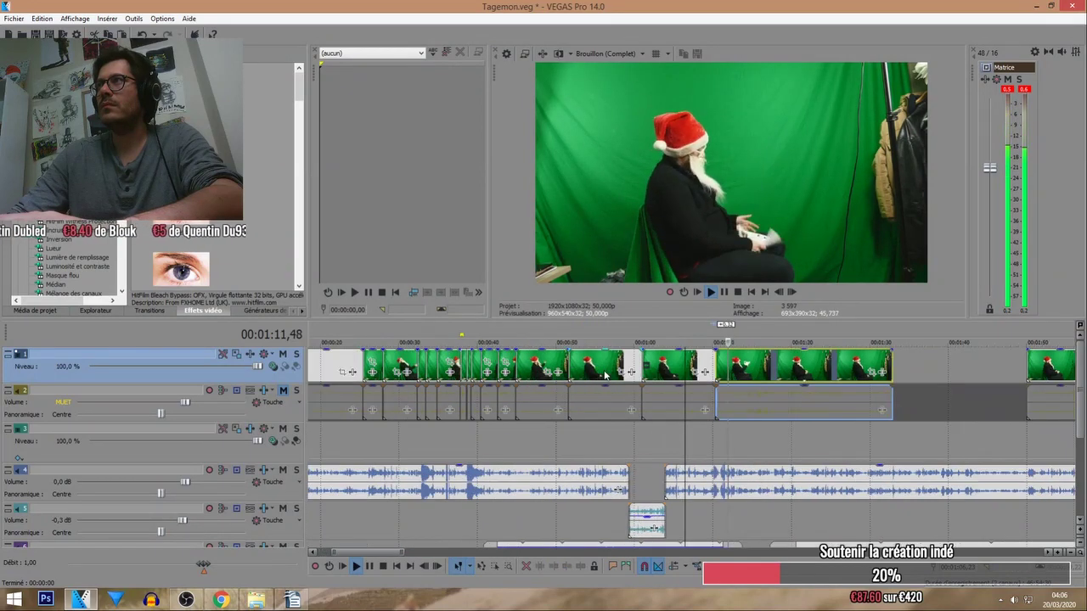
mouse_move(718, 365)
mouse_down()
mouse_move(732, 365)
mouse_move(717, 365)
mouse_up()
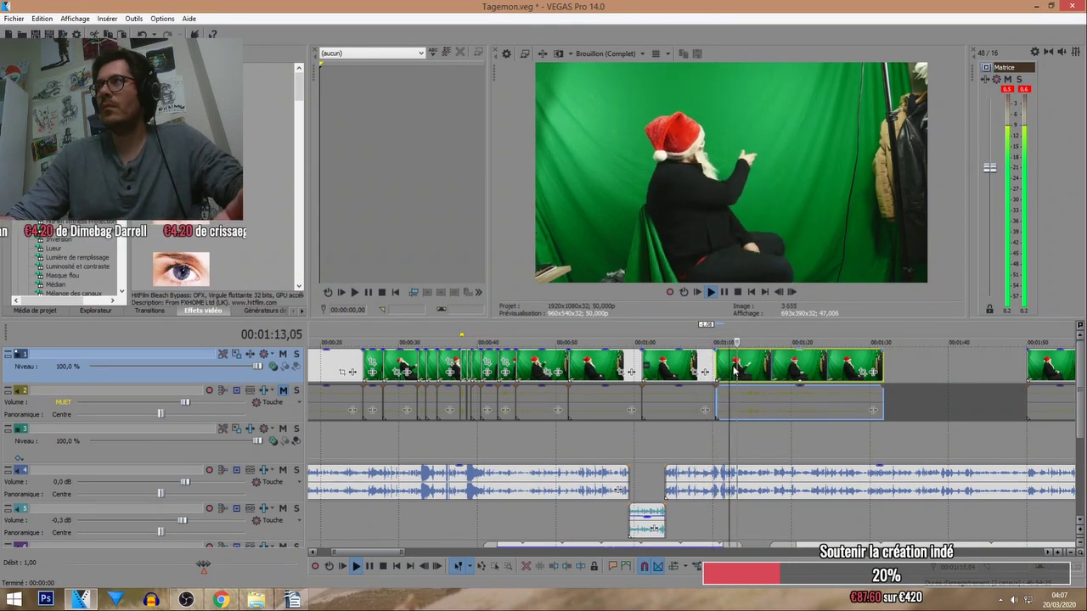
Split the clip at the playback position and delete the short leftover piece.
key(s)
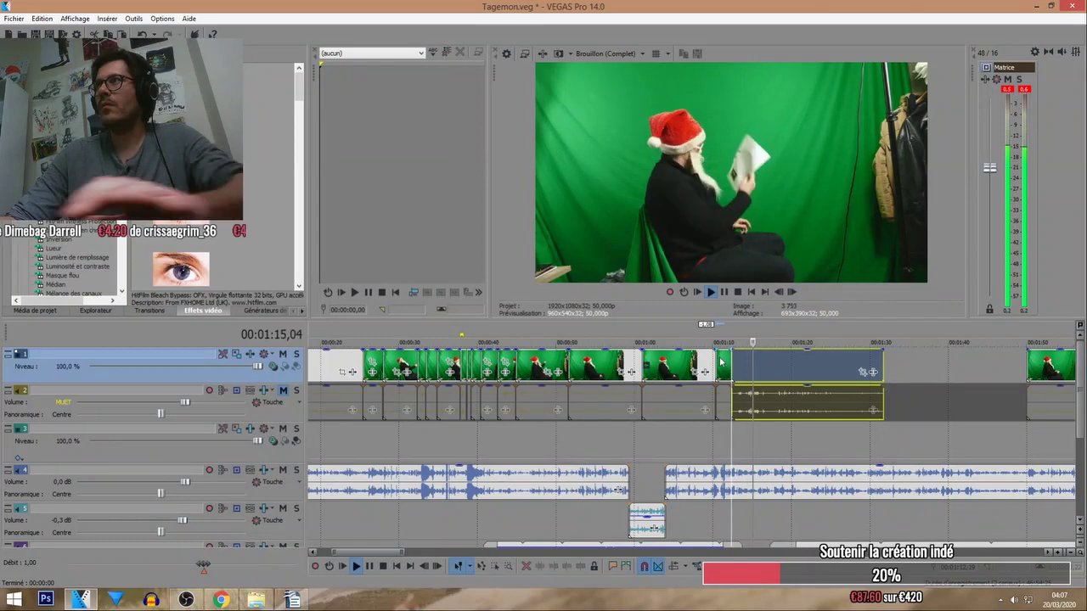
click(721, 363)
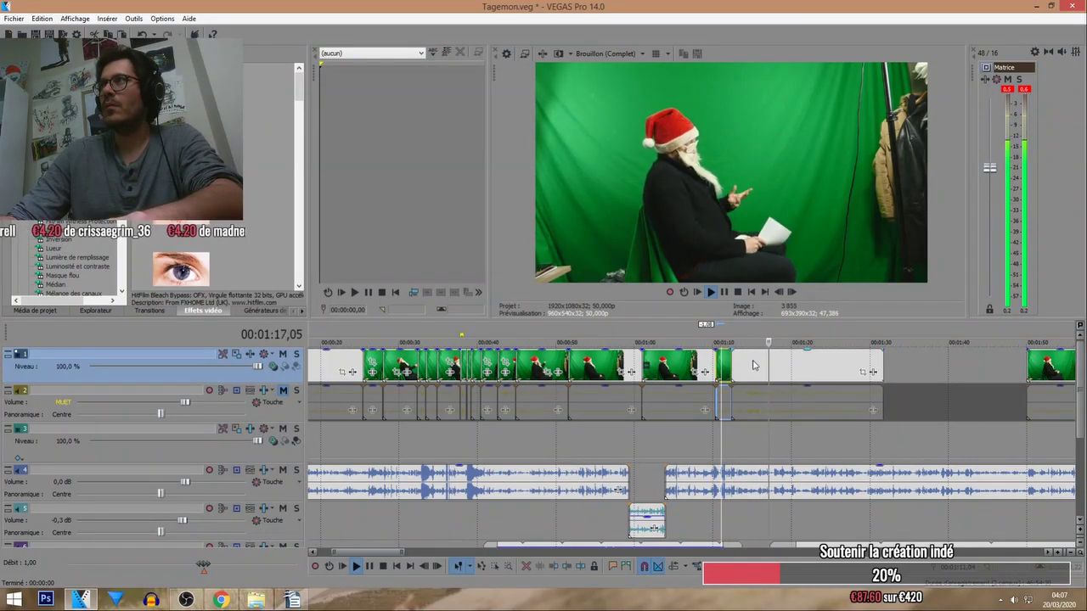
key(Delete)
scroll(748, 363, down, 3)
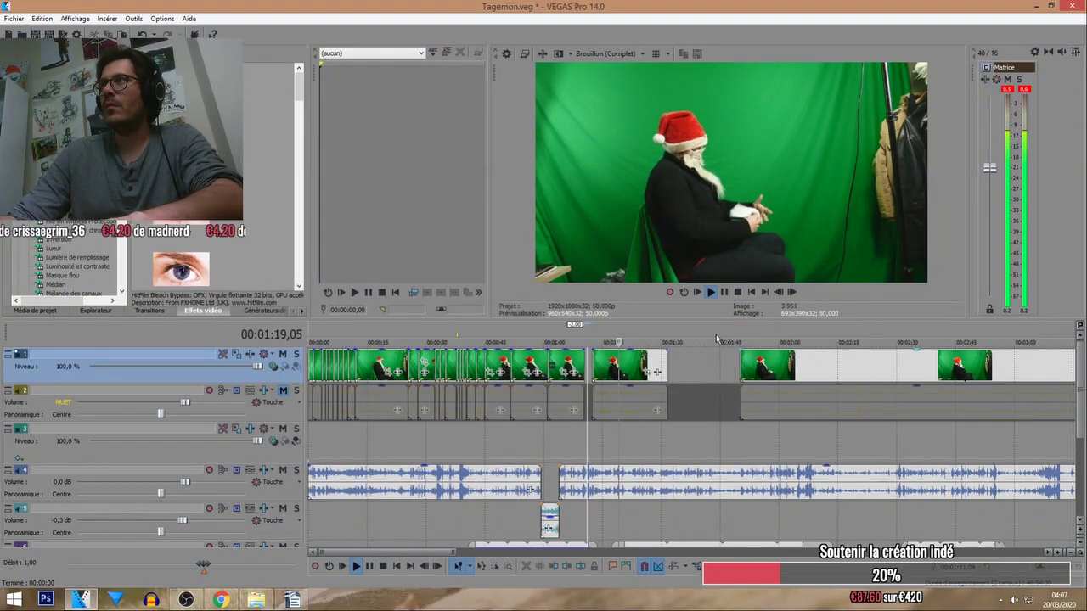
click(655, 341)
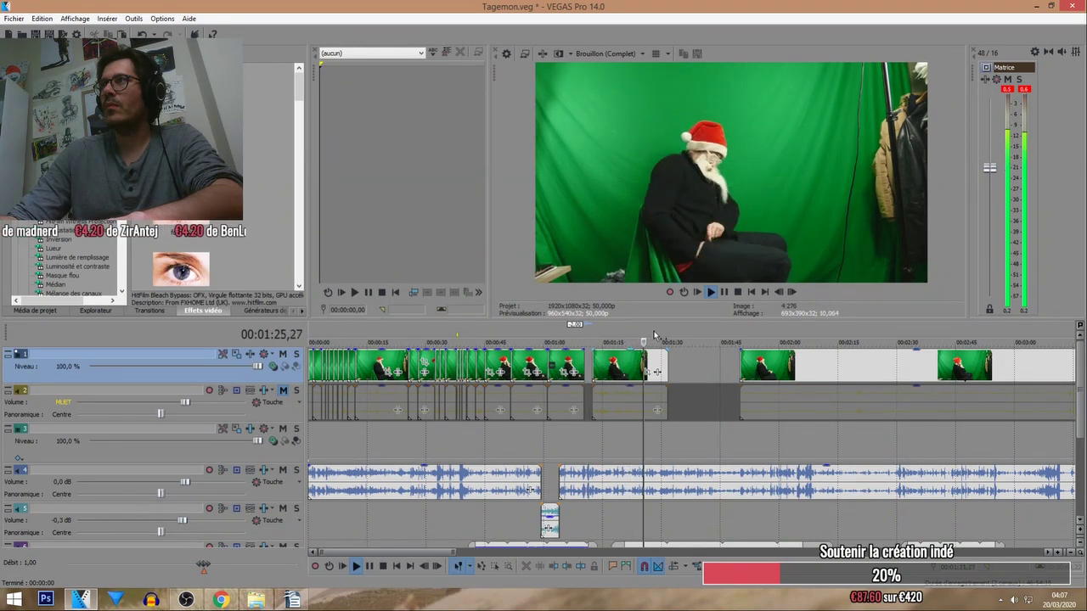
Unmute and solo the Santa audio track, solo the video track, and preview around 1:53–1:59.
click(283, 389)
click(297, 390)
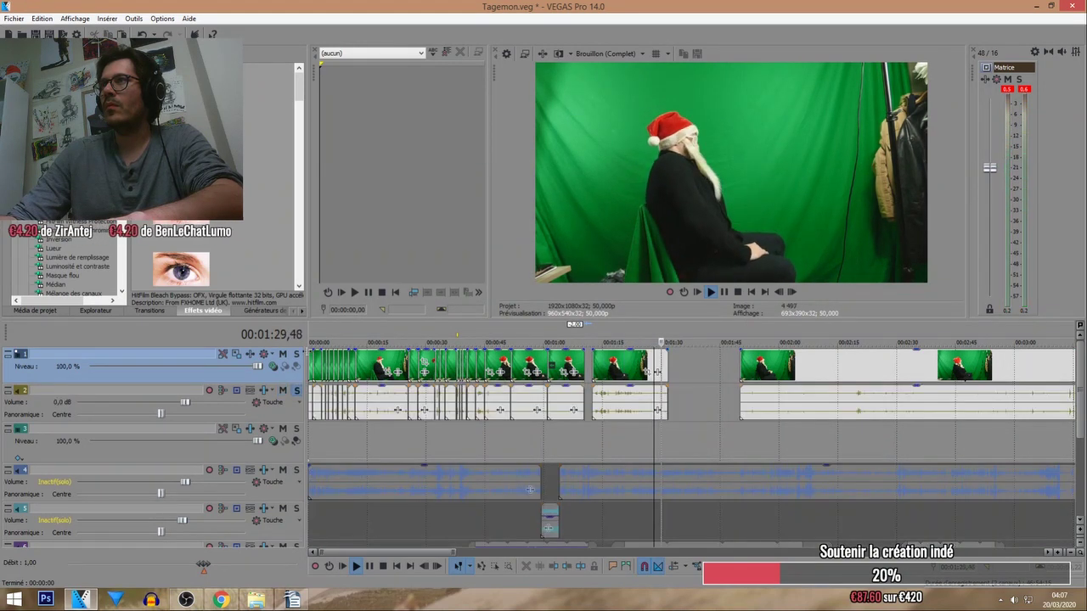
click(297, 353)
click(780, 338)
scroll(779, 337, down, 2)
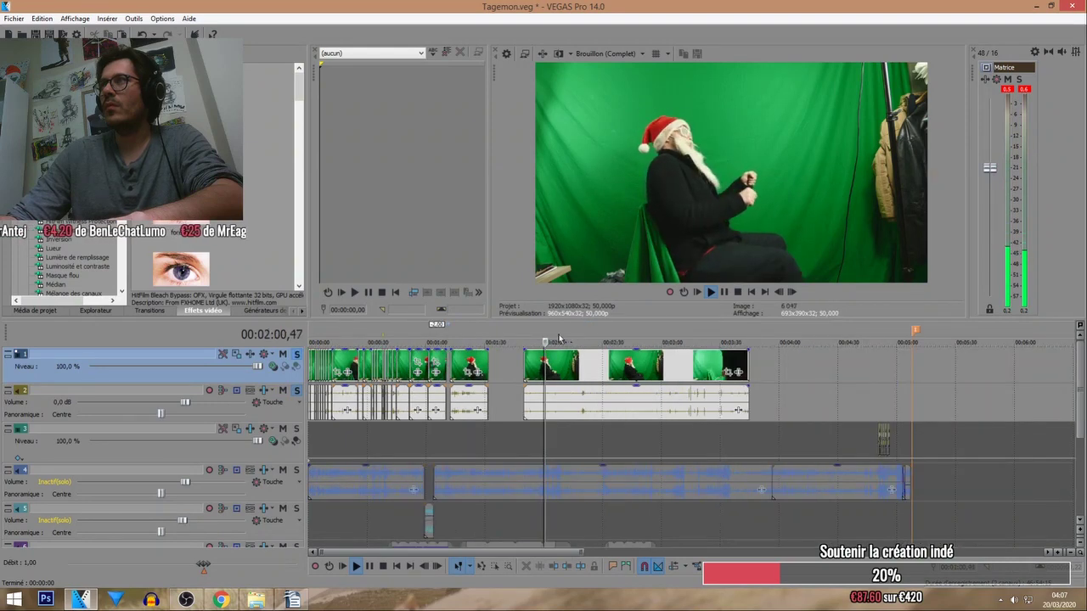
click(535, 337)
scroll(535, 339, up, 3)
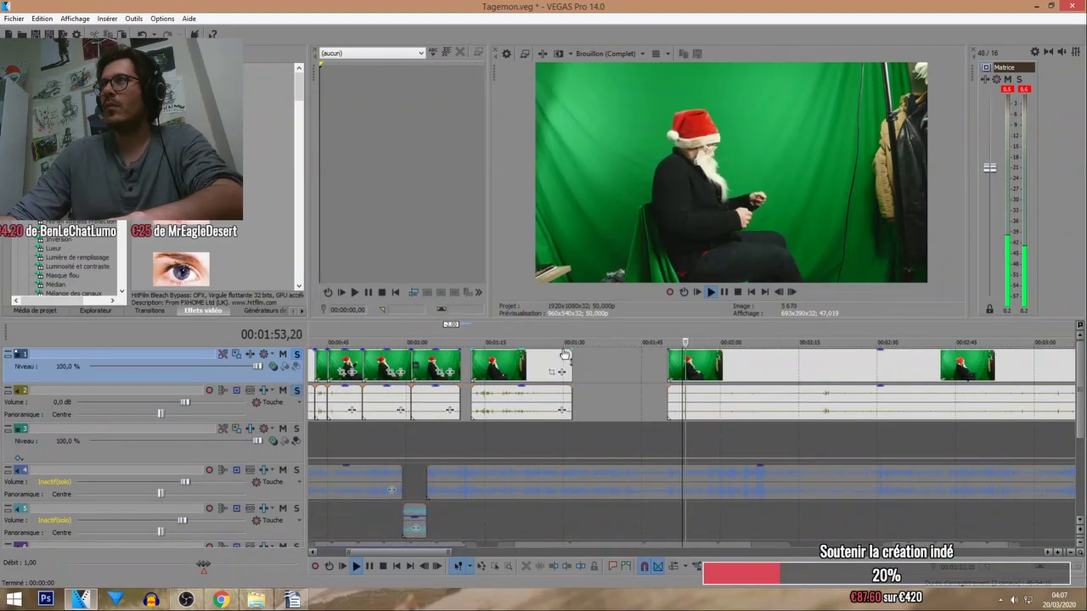
Shift all clips after the gap left to close it.
click(669, 366)
drag(669, 367, 605, 366)
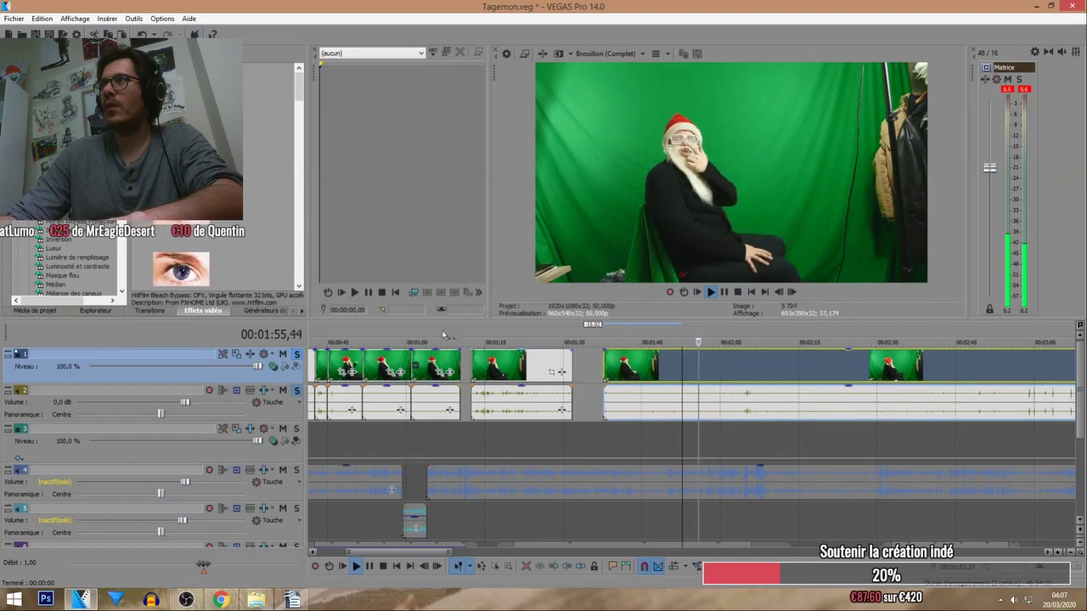
scroll(551, 392, up, 2)
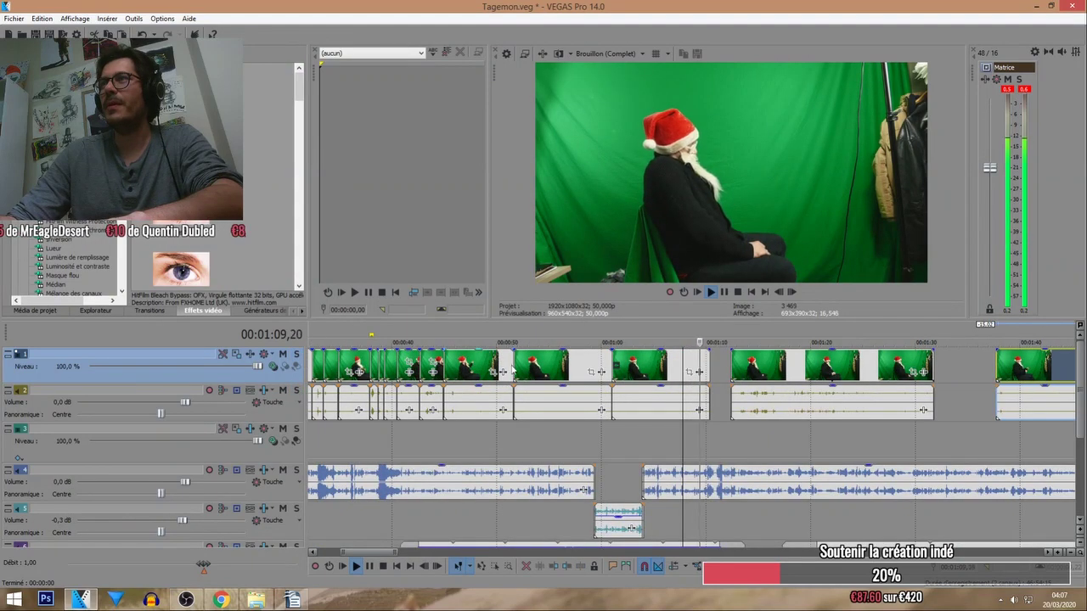
drag(779, 383, 760, 382)
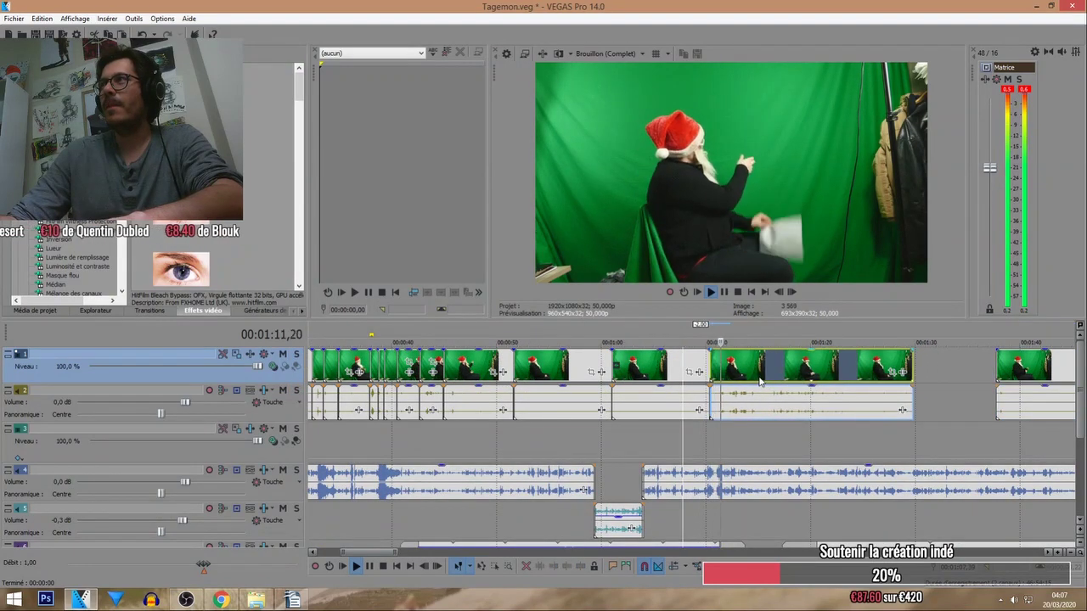
Split the clips at about 1:11 and push the part after the split later.
click(718, 331)
scroll(739, 370, up, 4)
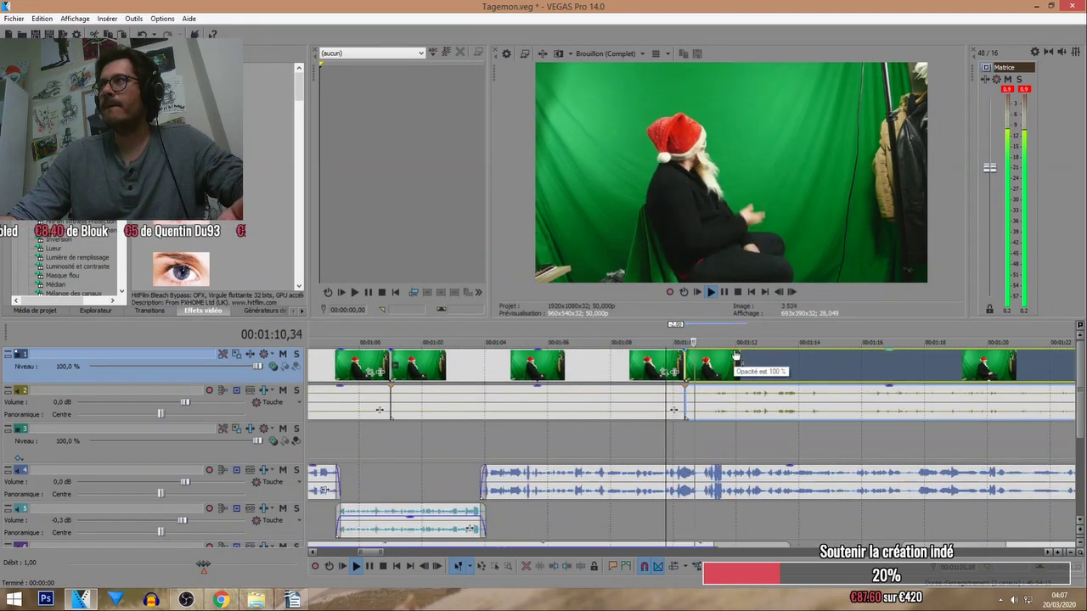
click(712, 333)
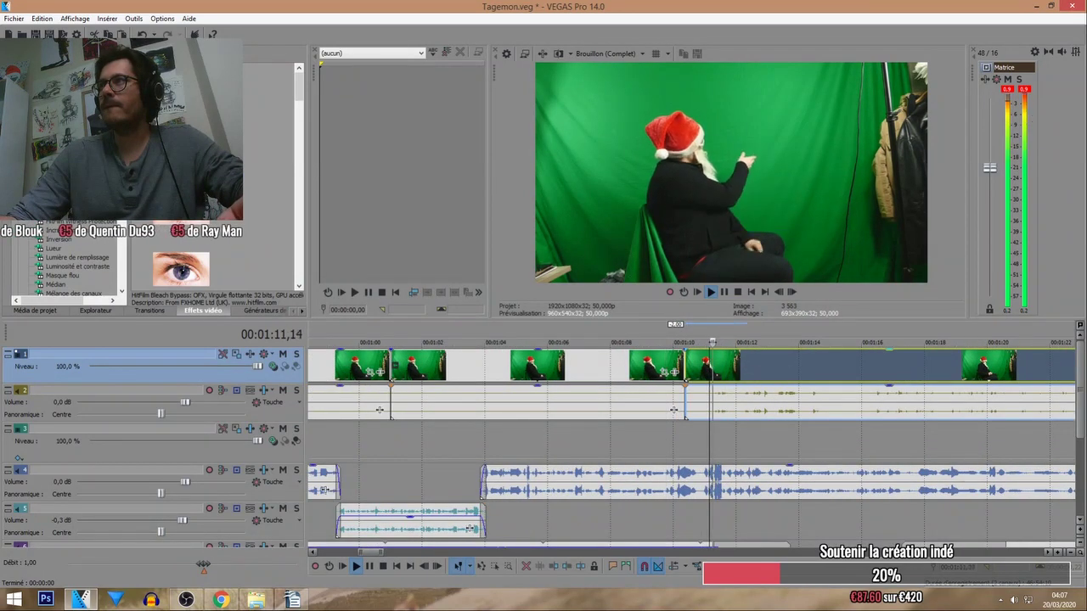
key(s)
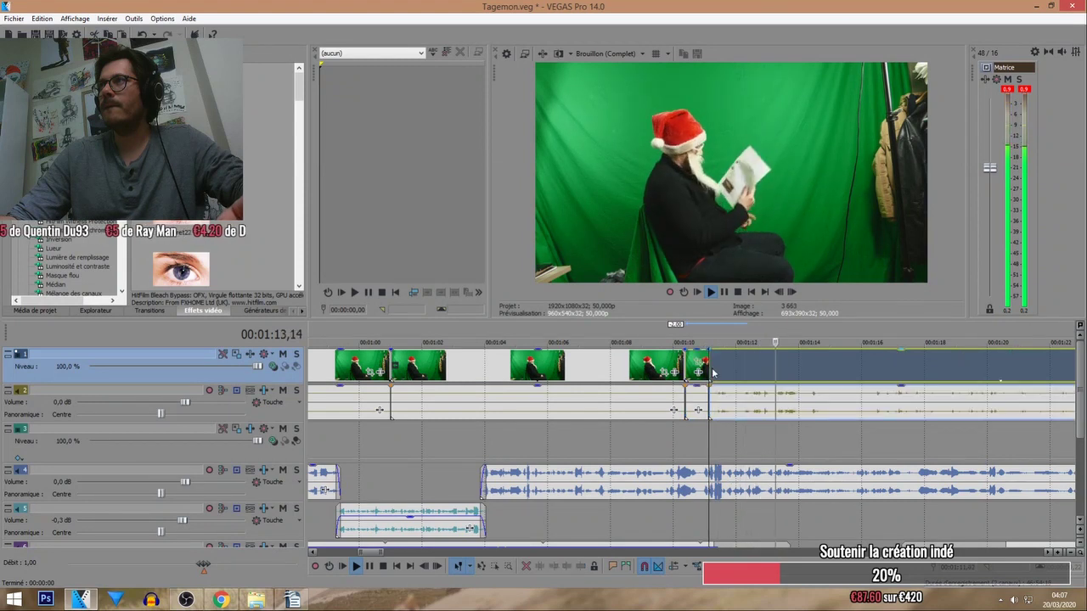
drag(710, 369, 746, 373)
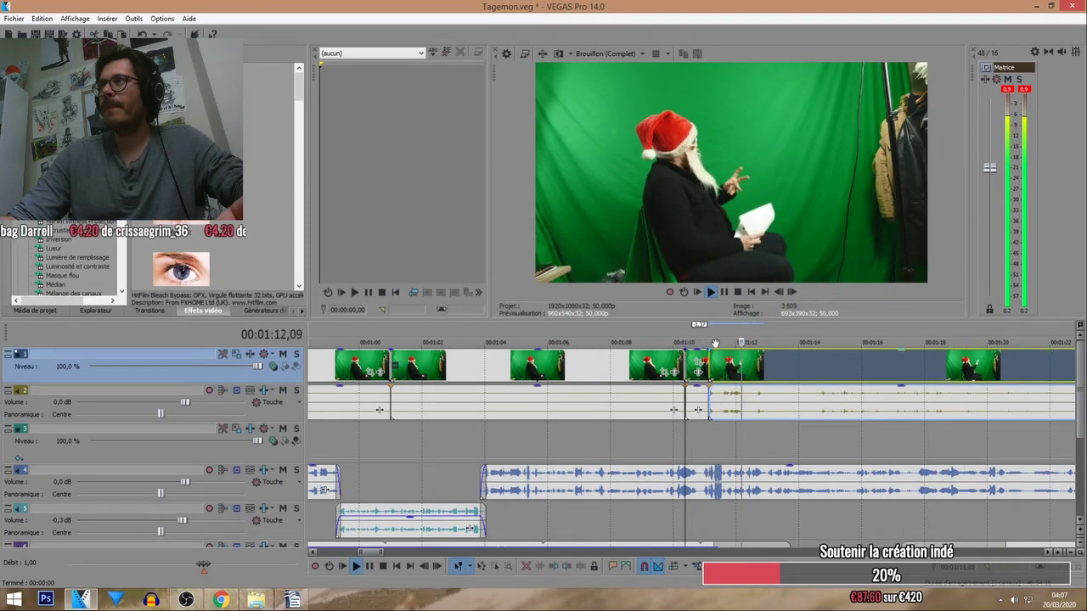
Trim the selected clip's start in several passes to close the gap.
scroll(751, 374, up, 3)
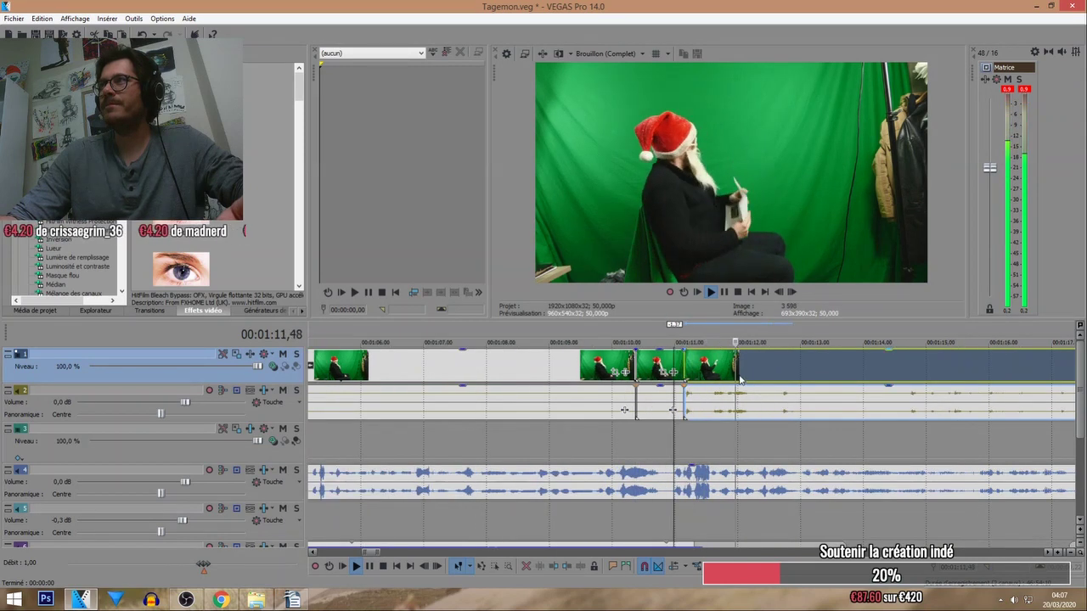
scroll(752, 375, down, 3)
scroll(729, 370, down, 2)
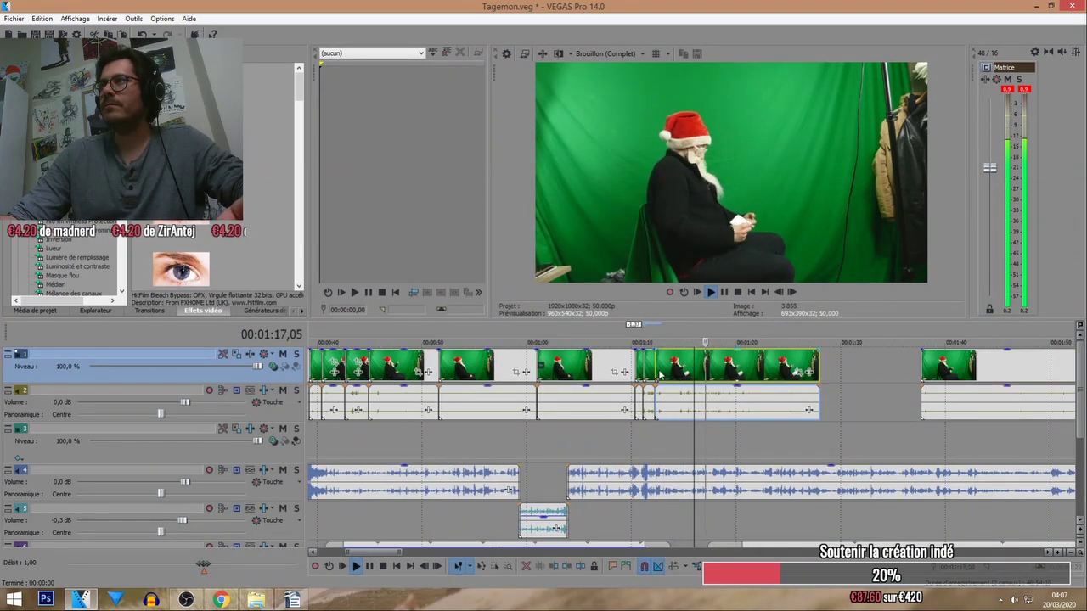
drag(655, 374, 702, 384)
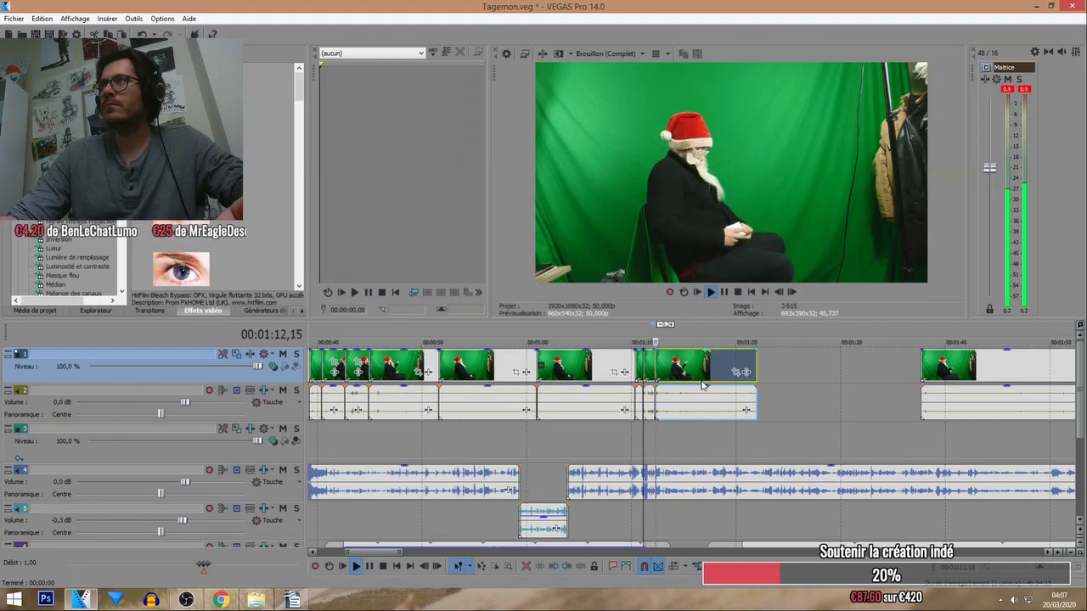
scroll(704, 385, up, 2)
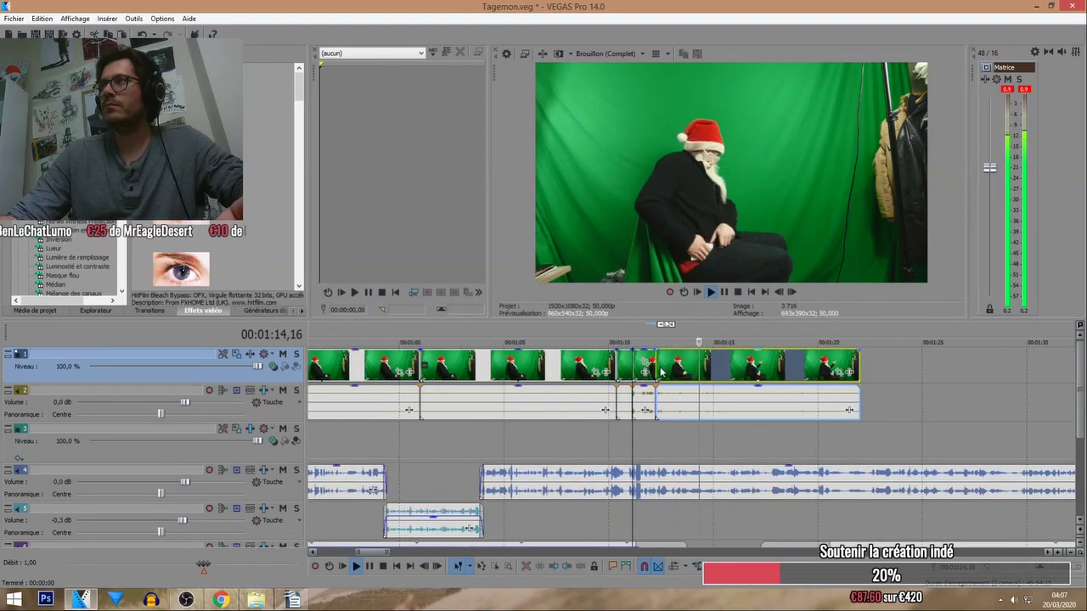
drag(660, 367, 702, 368)
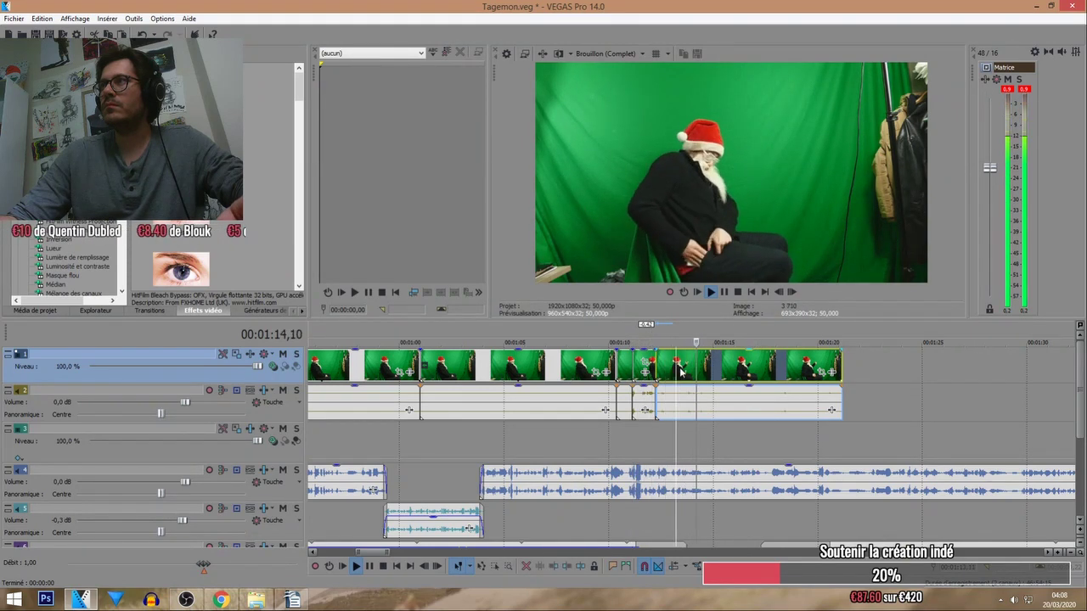
drag(658, 367, 679, 367)
Ripple-delete the unwanted piece and slide the next clip left against the earlier ones.
scroll(712, 340, down, 2)
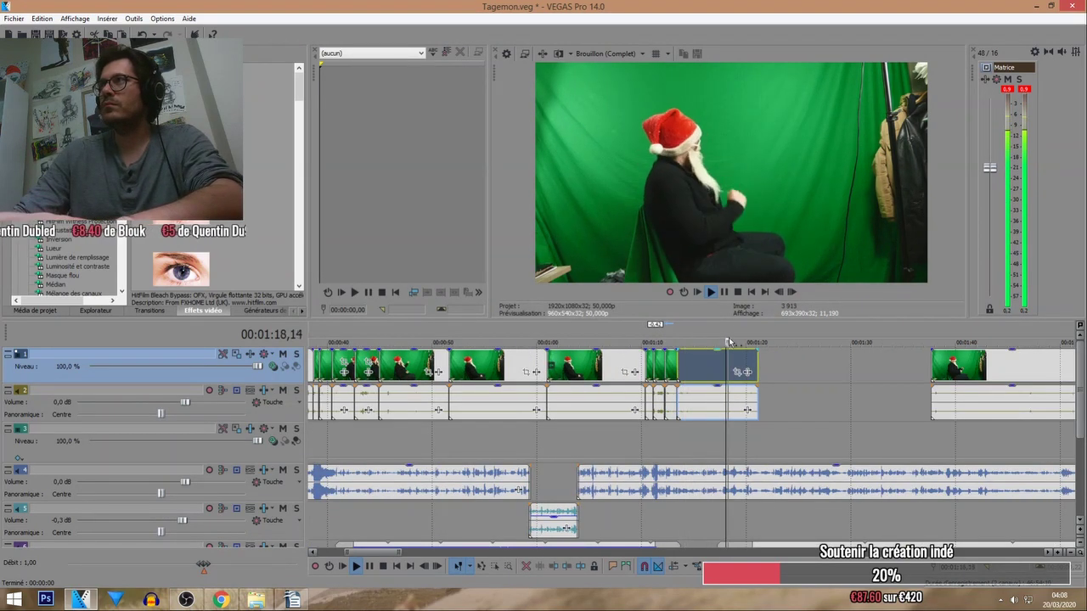
scroll(710, 344, down, 1)
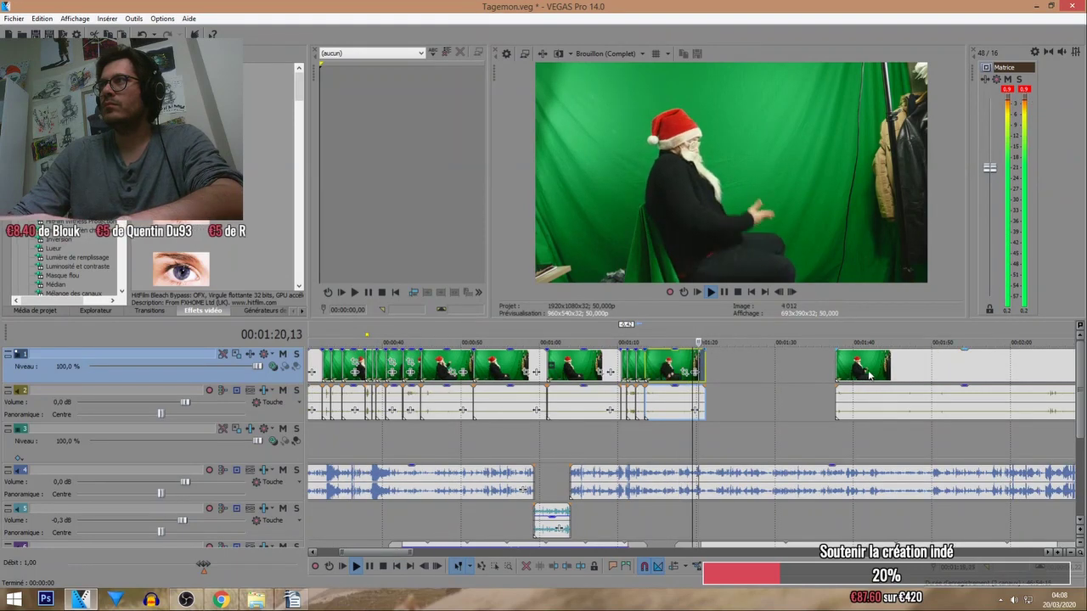
key(Delete)
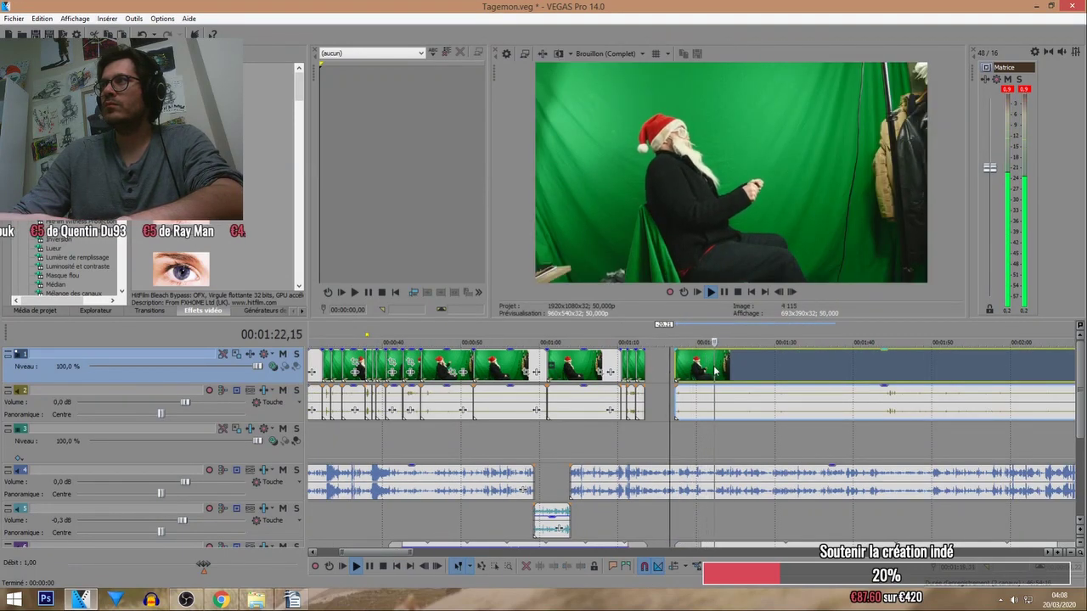
drag(707, 380, 677, 380)
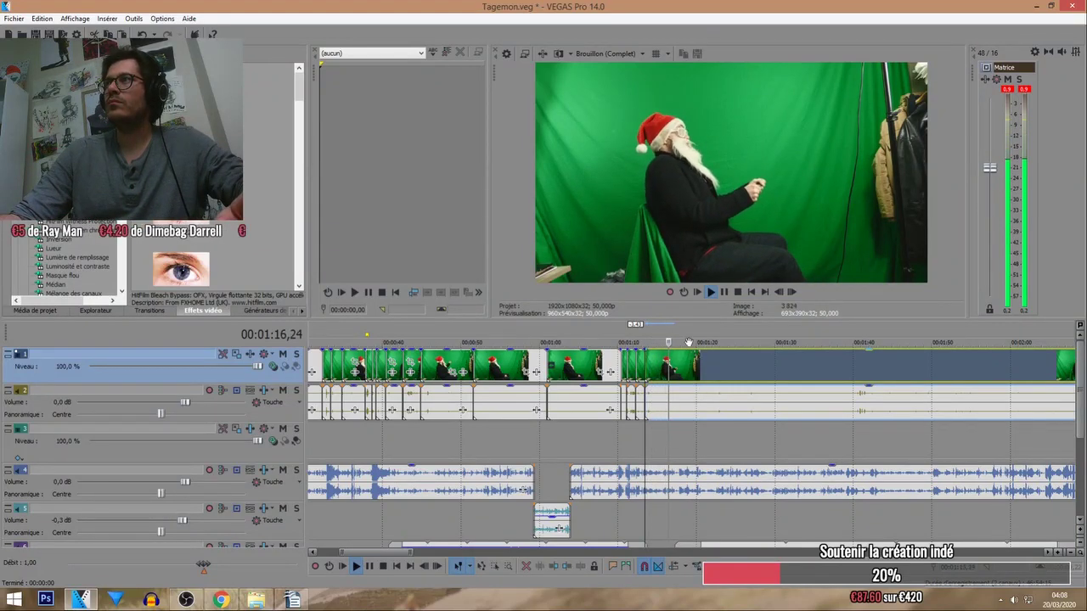
scroll(690, 363, up, 5)
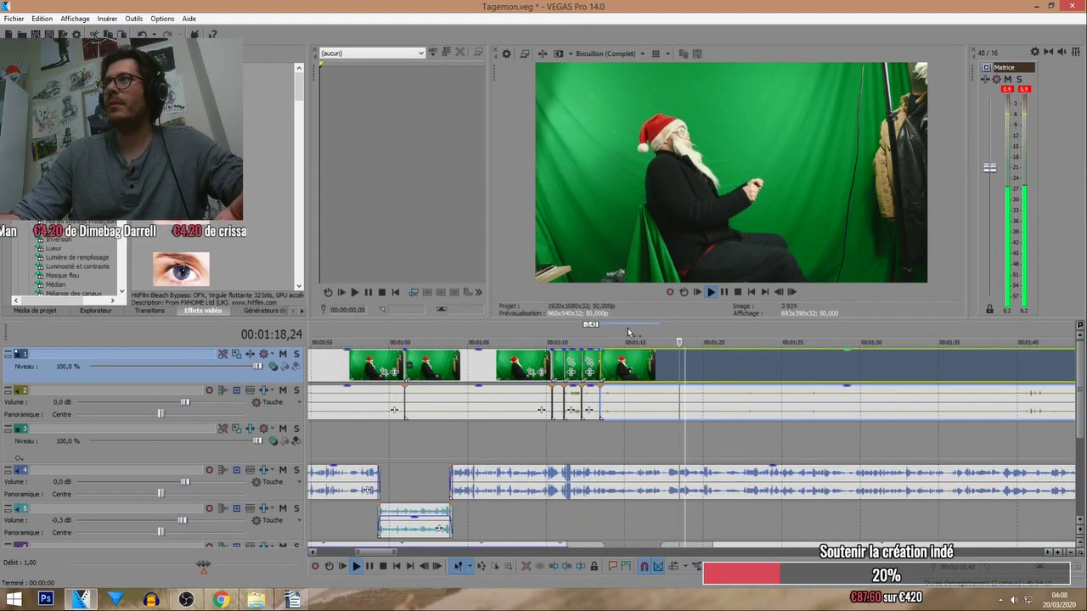
scroll(690, 371, down, 5)
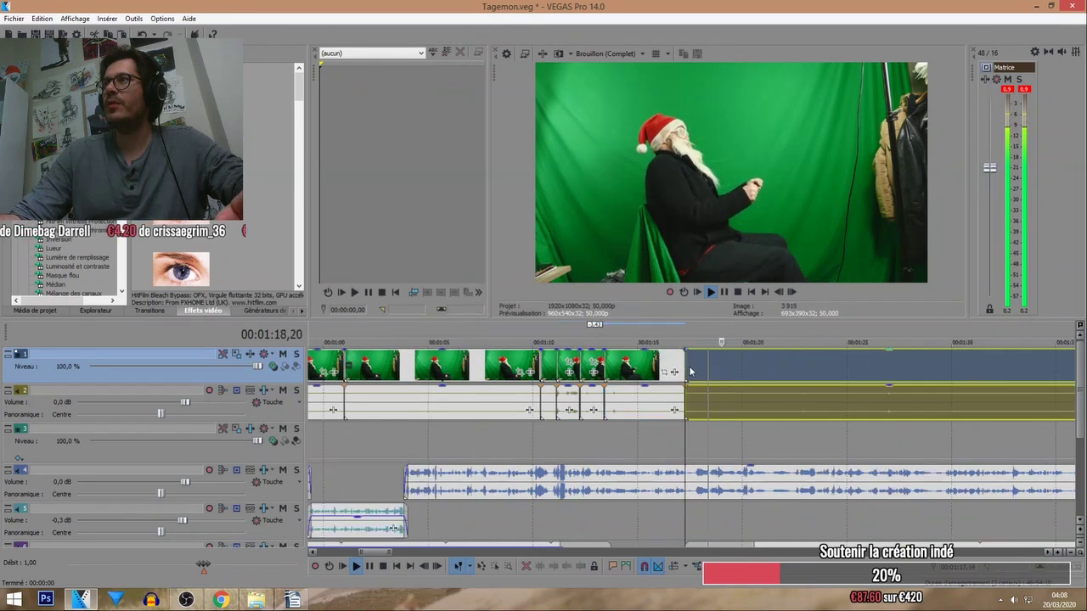
click(768, 334)
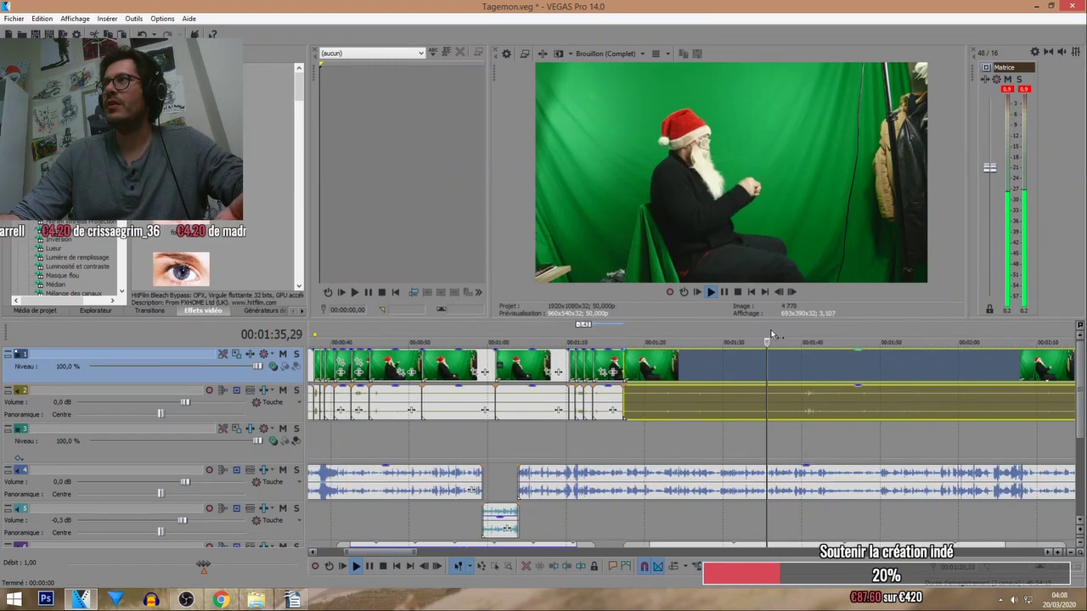
scroll(716, 333, down, 4)
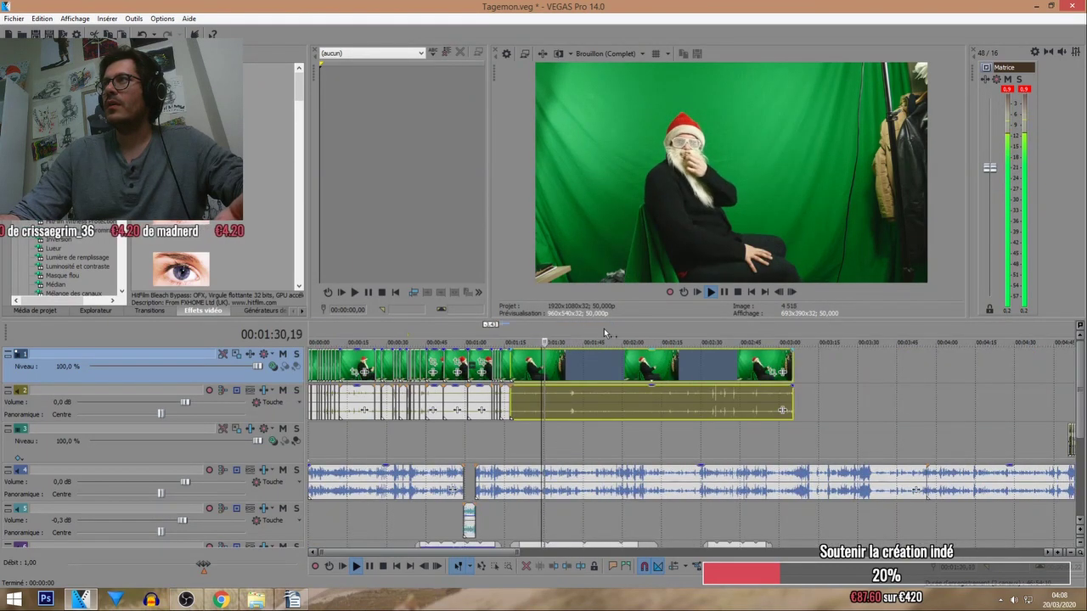
scroll(689, 331, down, 4)
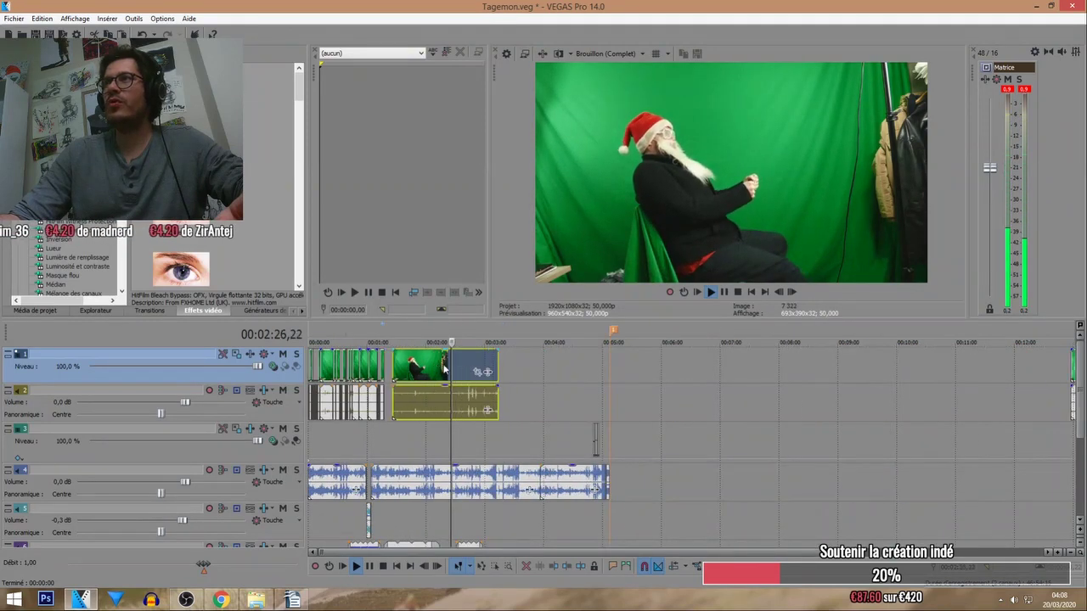
Move the leftover clip out to about 07:40 and preview footage, choosing the Santa shot at 11:28.
drag(445, 368, 791, 336)
scroll(721, 330, down, 2)
click(792, 337)
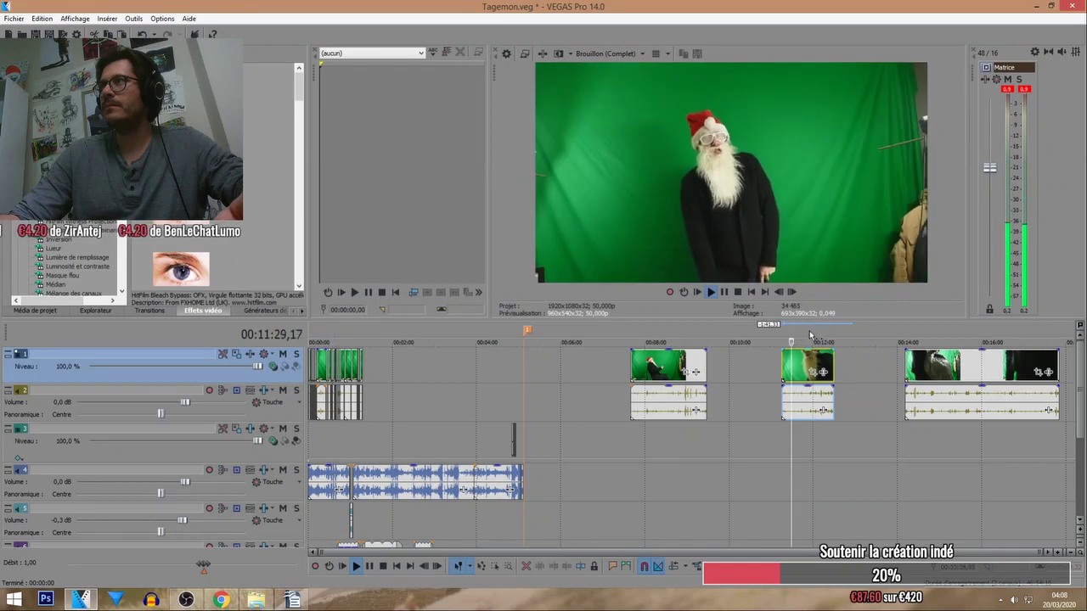
click(810, 336)
click(966, 336)
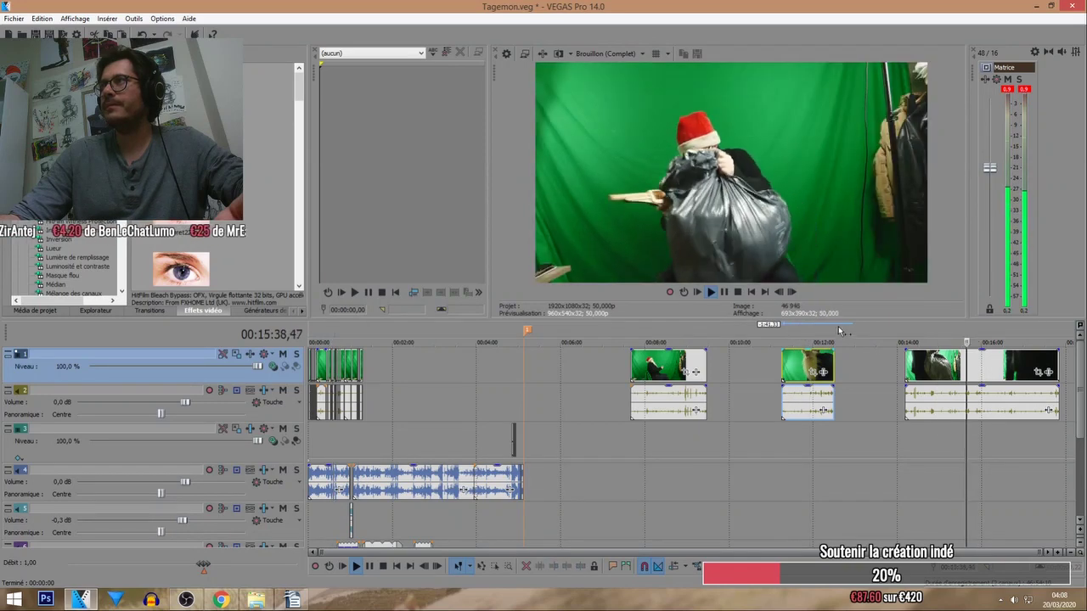
click(791, 340)
Bring the chosen clip back to about 1:17 and trim its start to 1:23.
drag(804, 368, 401, 365)
click(350, 337)
scroll(350, 338, up, 4)
drag(712, 358, 644, 357)
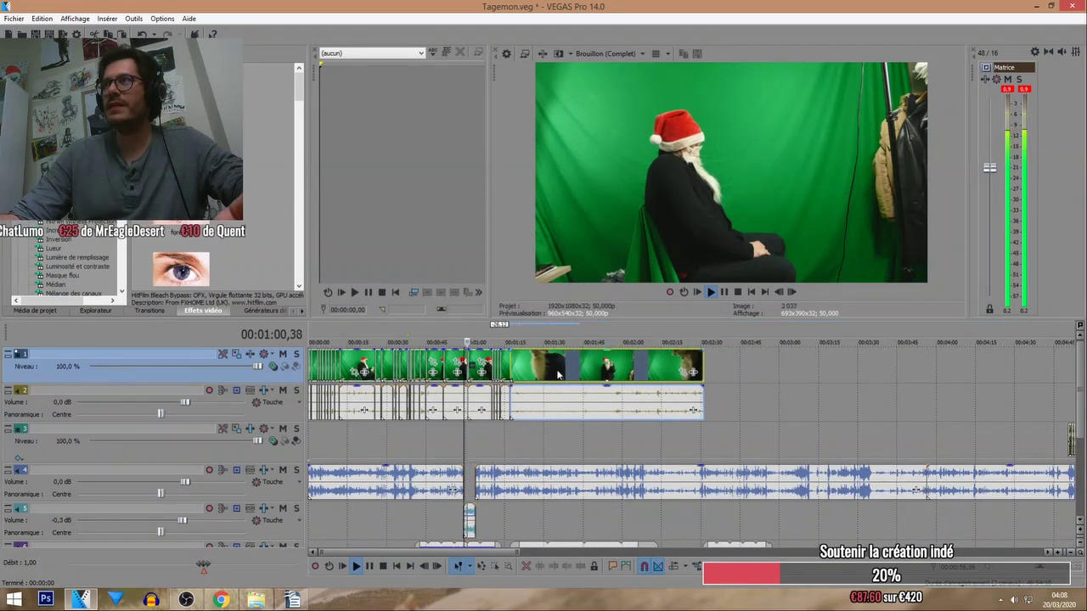
scroll(582, 367, up, 4)
scroll(583, 367, up, 2)
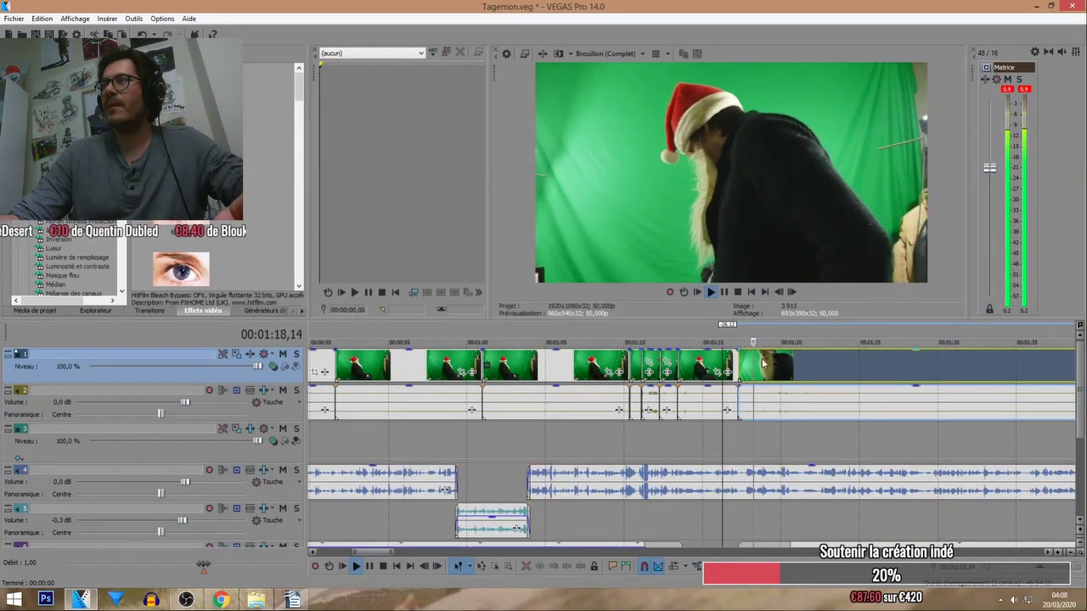
drag(740, 368, 812, 367)
scroll(815, 371, down, 3)
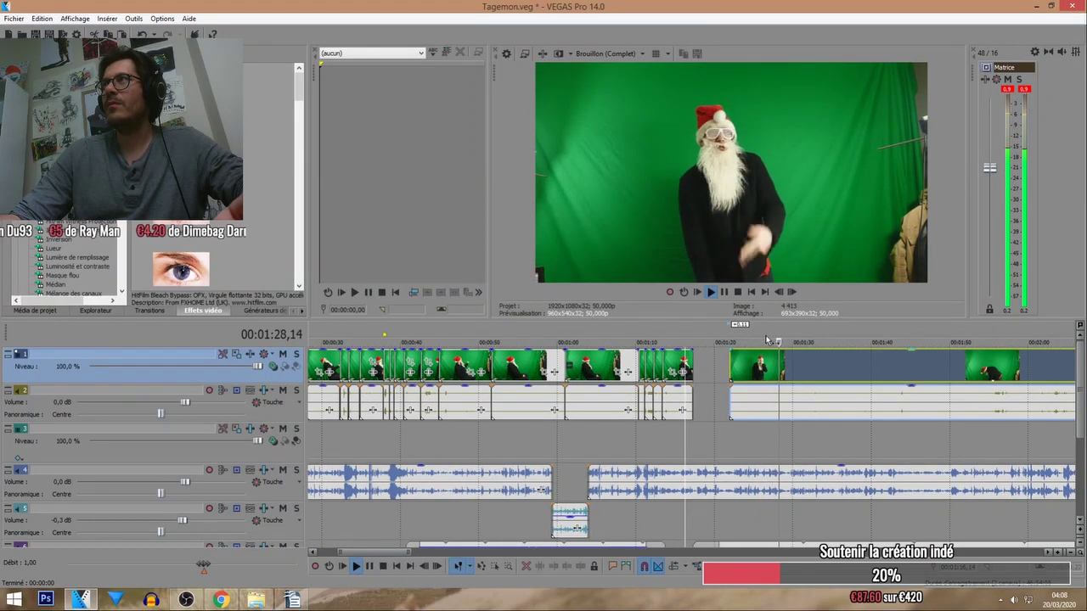
Nudge the clip slightly earlier, split it at about 1:29, and push the second part later.
click(735, 326)
scroll(735, 326, up, 4)
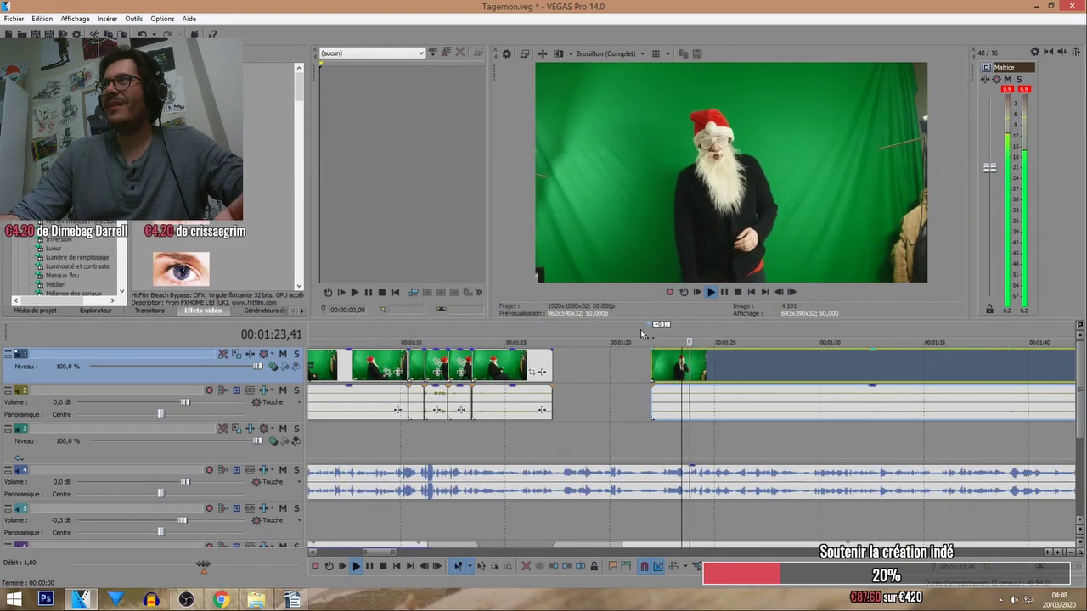
drag(712, 363, 710, 362)
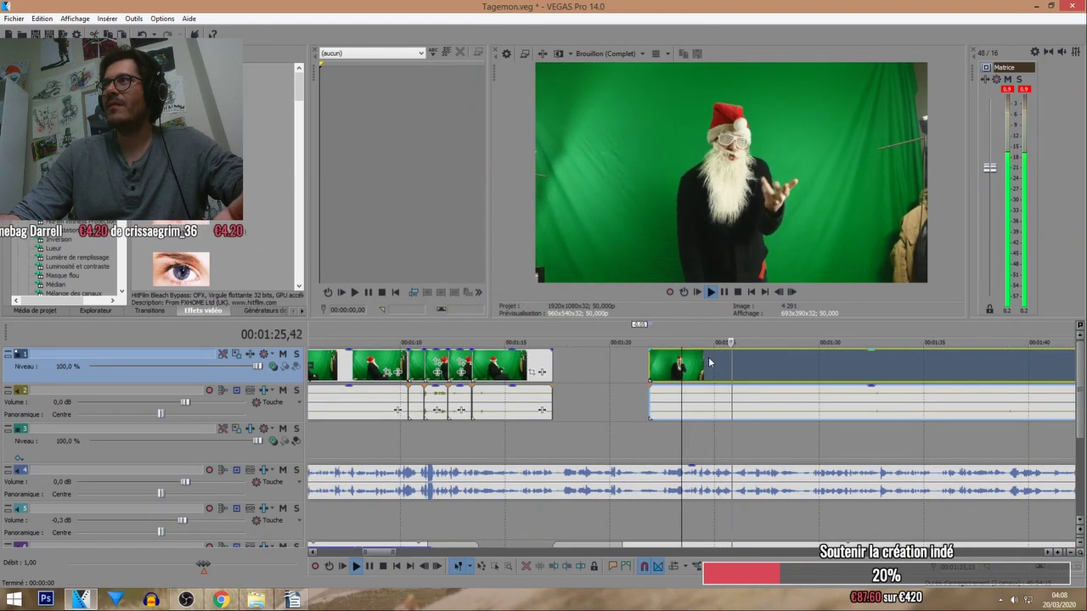
click(785, 367)
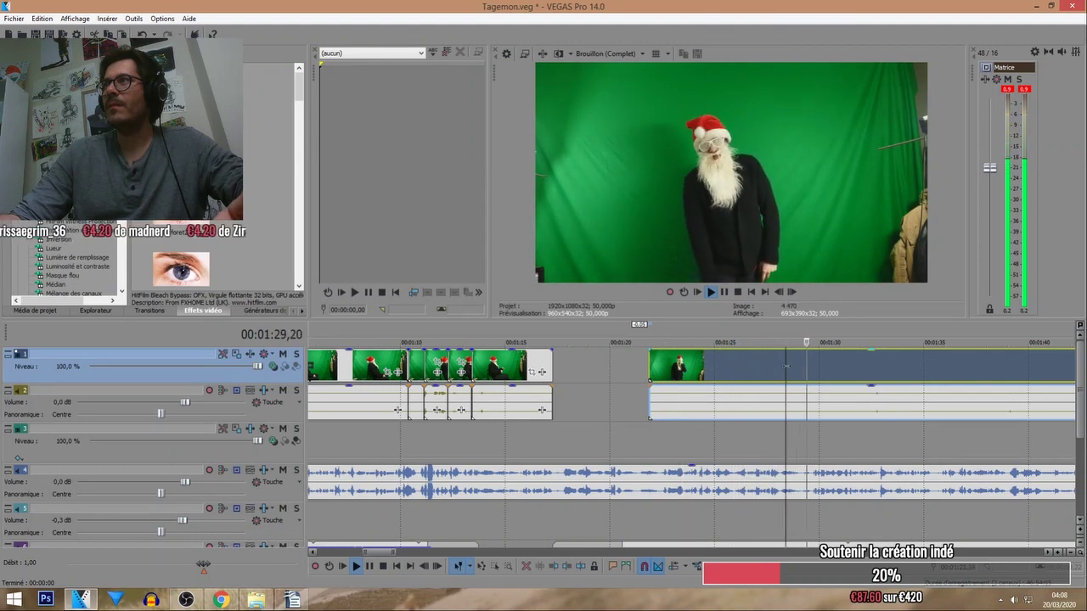
key(s)
drag(786, 367, 816, 368)
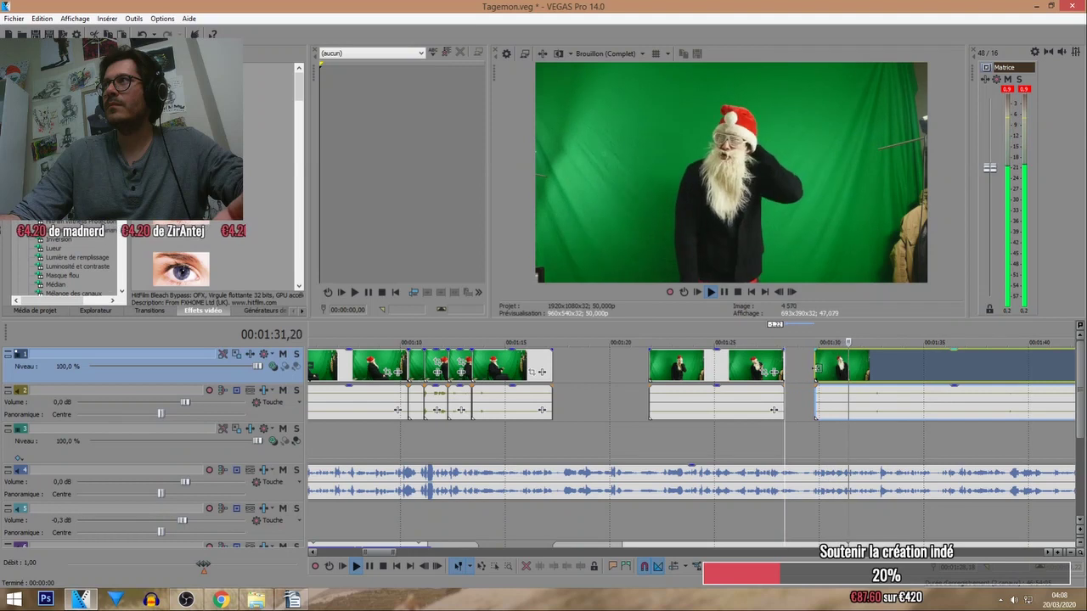
scroll(816, 368, down, 3)
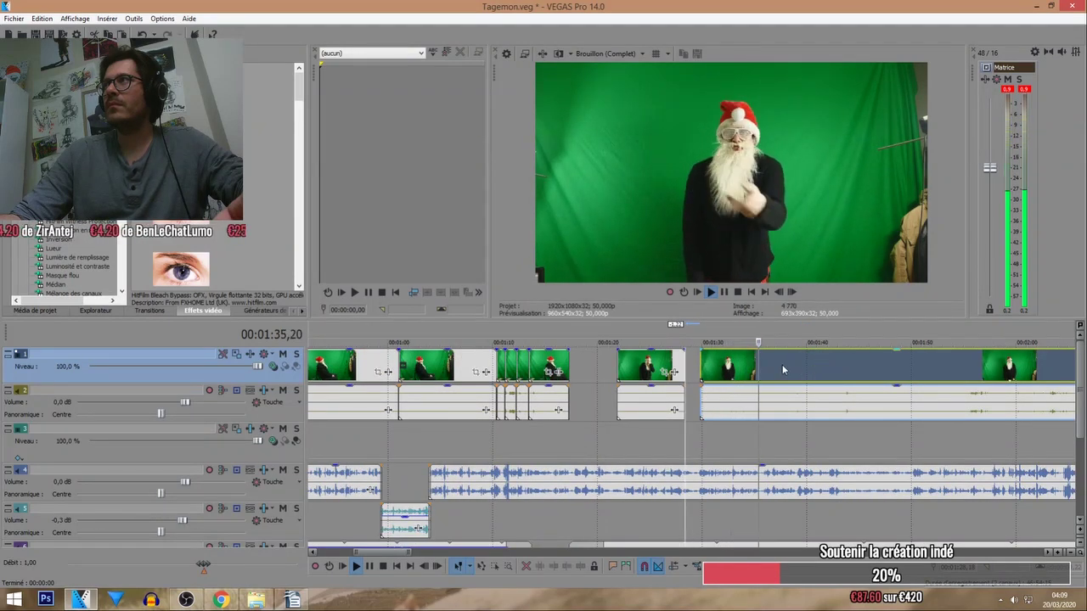
Split near 1:38, push the split-off part later, and pull the last clip to about 1:40.6.
click(731, 373)
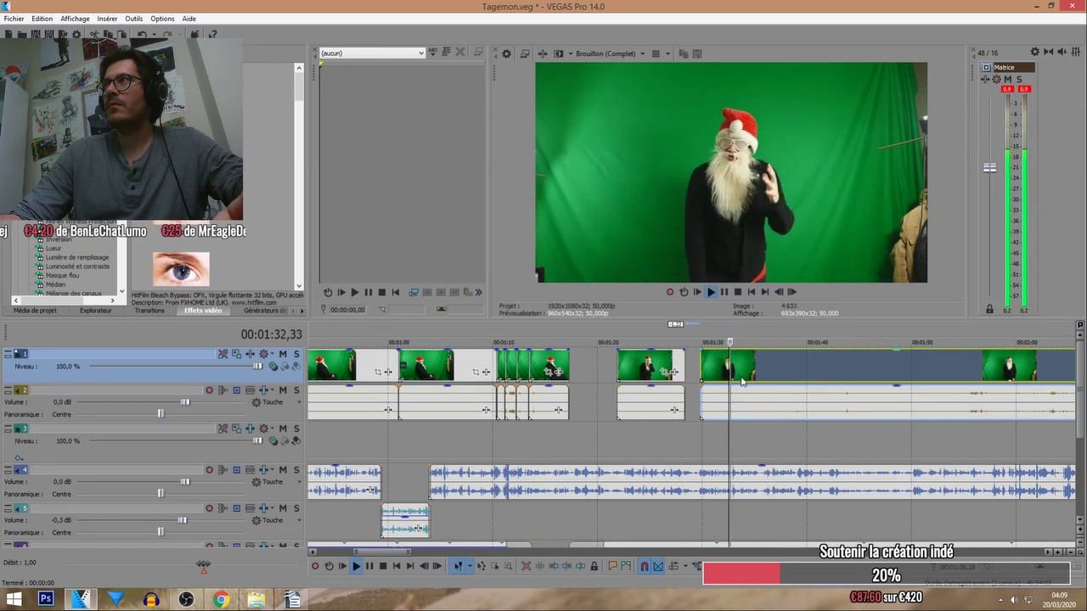
scroll(743, 380, up, 3)
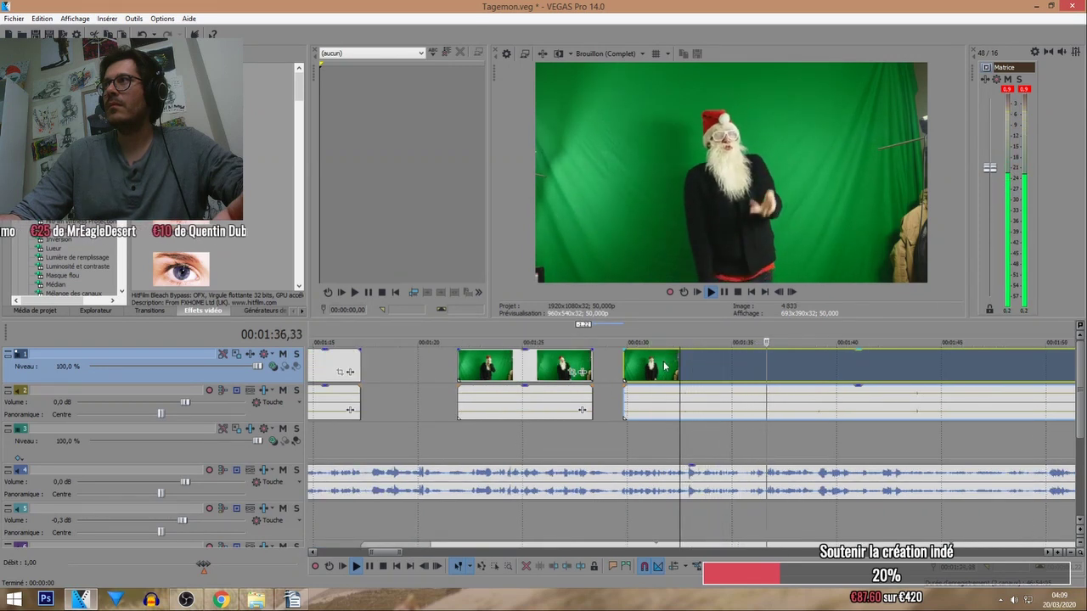
click(794, 361)
key(s)
scroll(738, 356, down, 3)
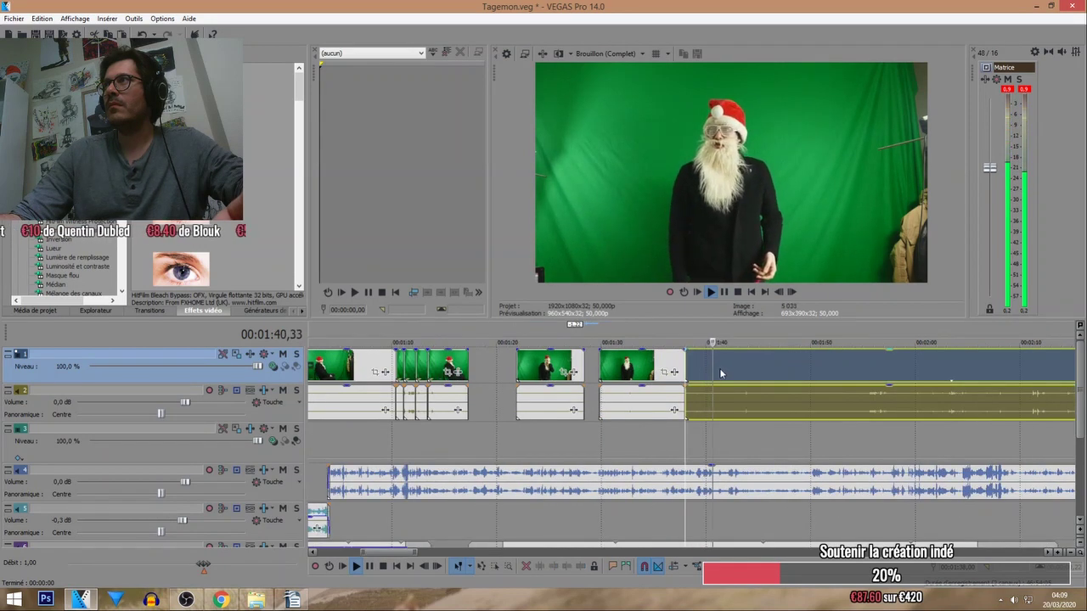
click(700, 340)
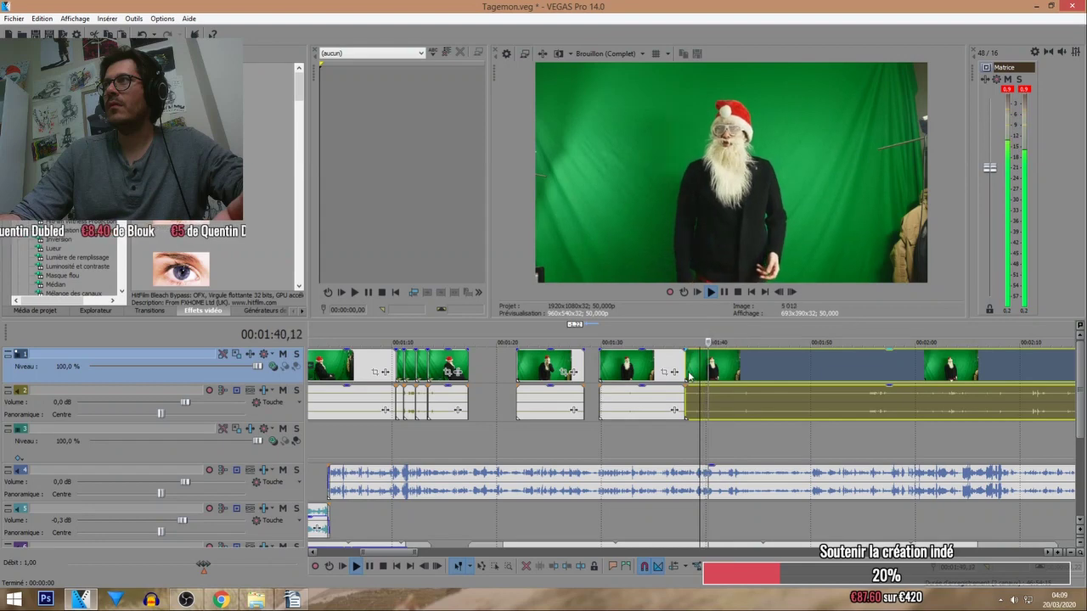
drag(689, 376, 734, 363)
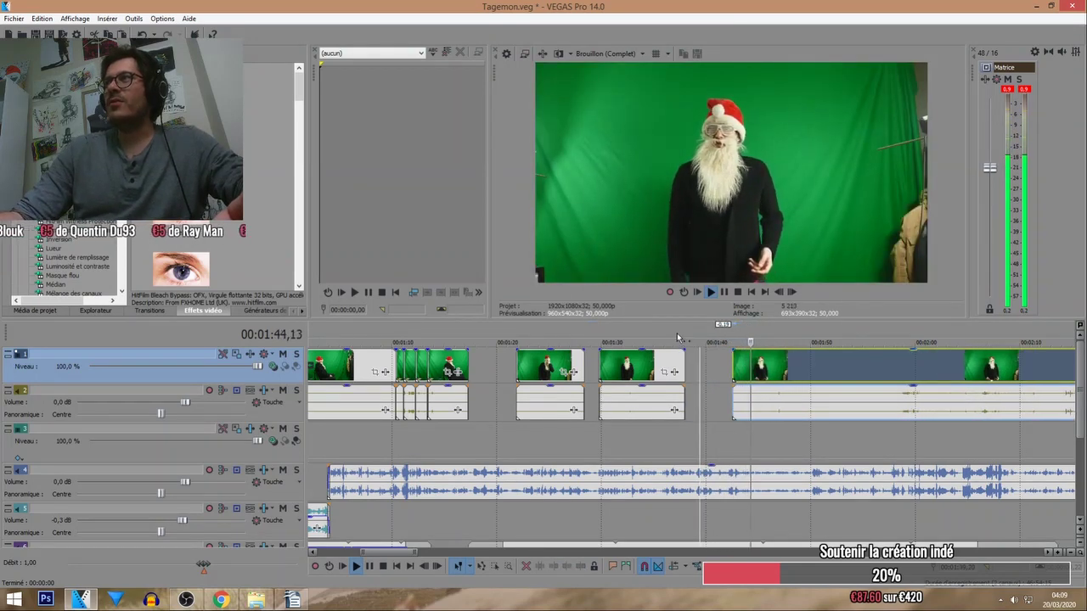
scroll(678, 338, up, 3)
drag(832, 370, 862, 368)
scroll(859, 367, down, 1)
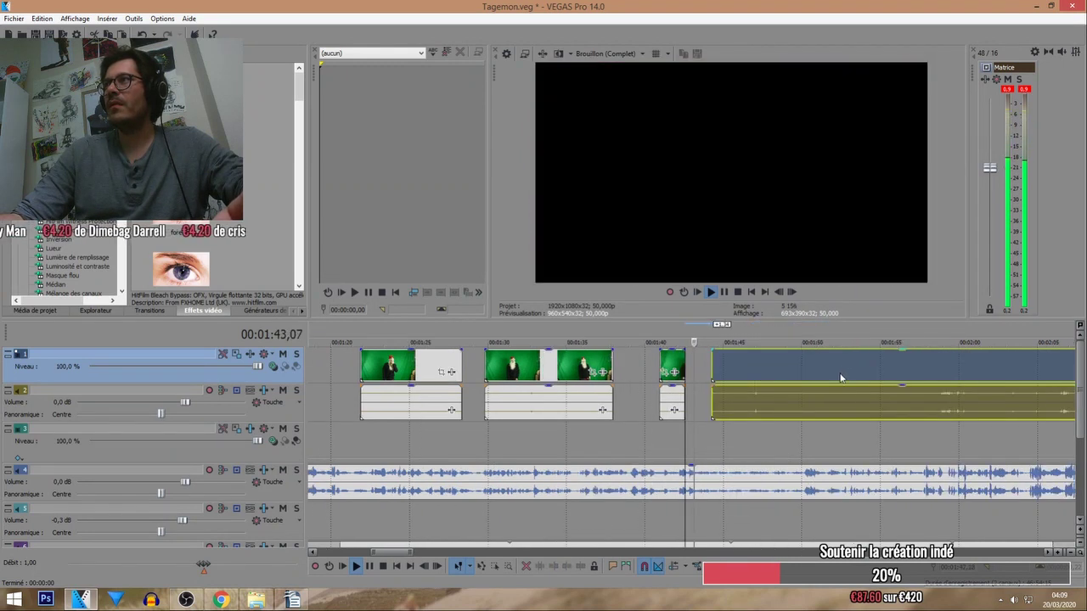
Trim the last clip's start later and fine-tune its position with its audio near 1:46.
drag(714, 371, 762, 371)
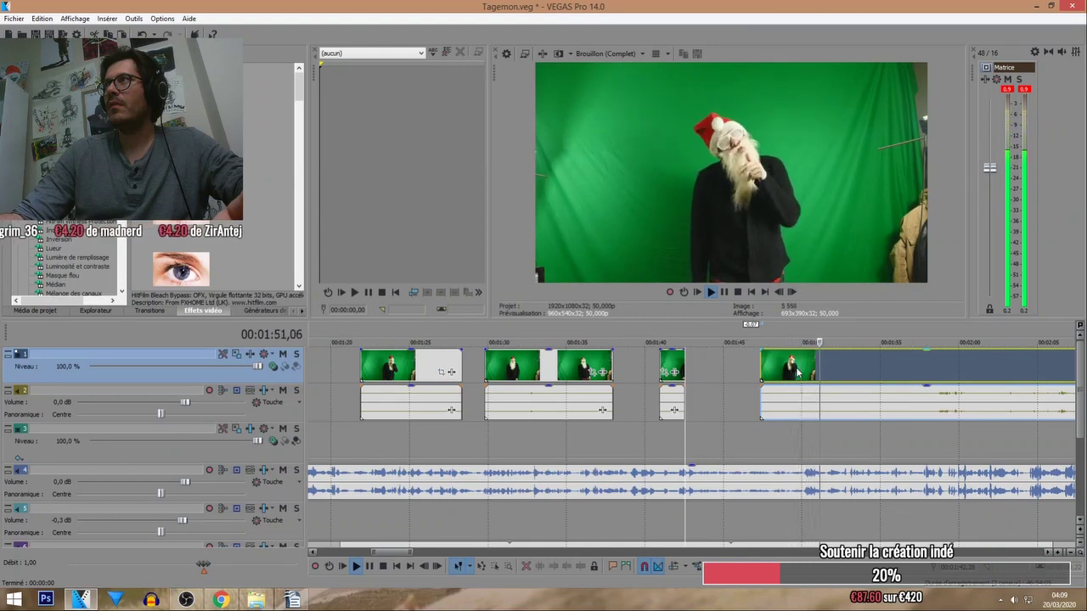
drag(793, 367, 798, 365)
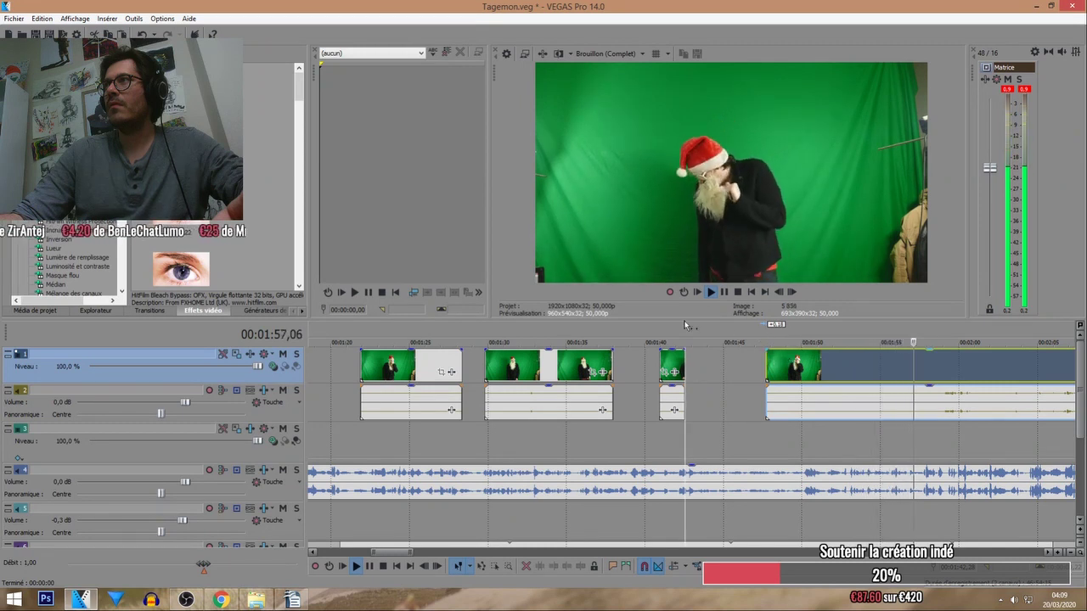
drag(792, 371, 757, 369)
click(739, 338)
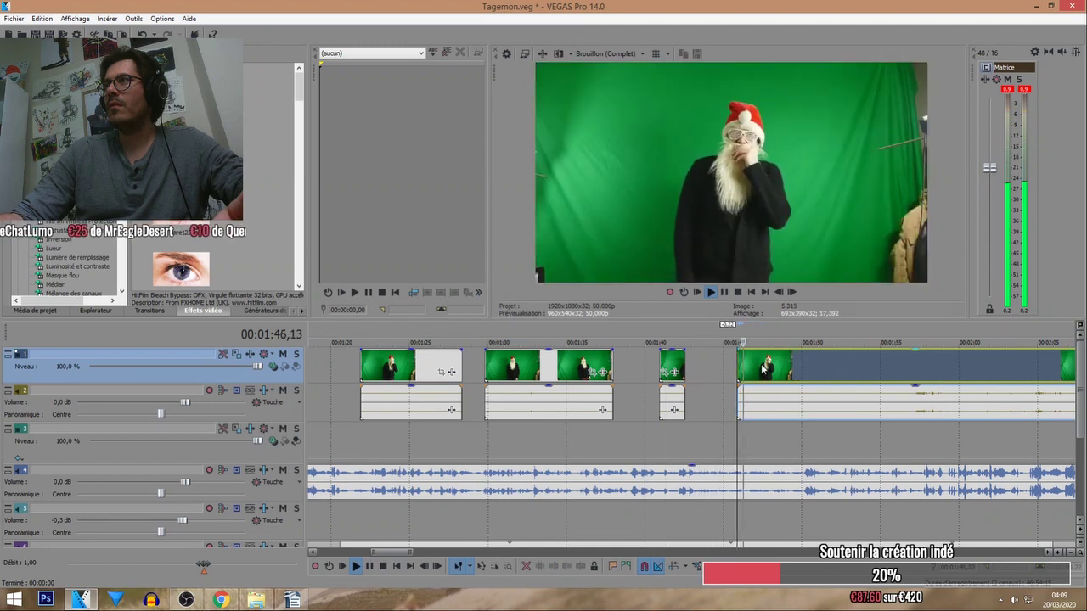
key(Up)
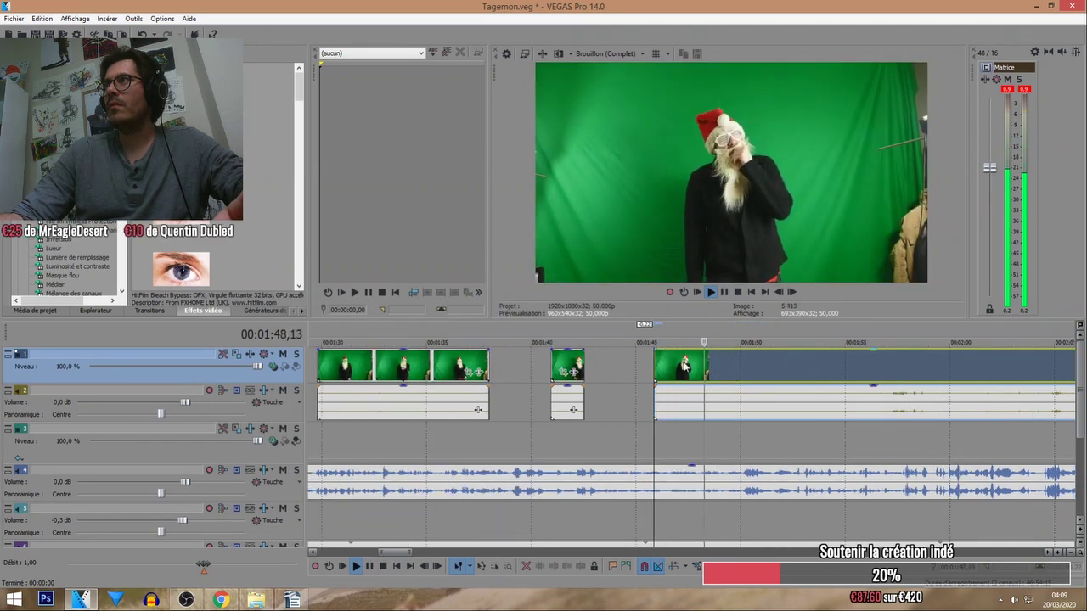
drag(662, 366, 698, 448)
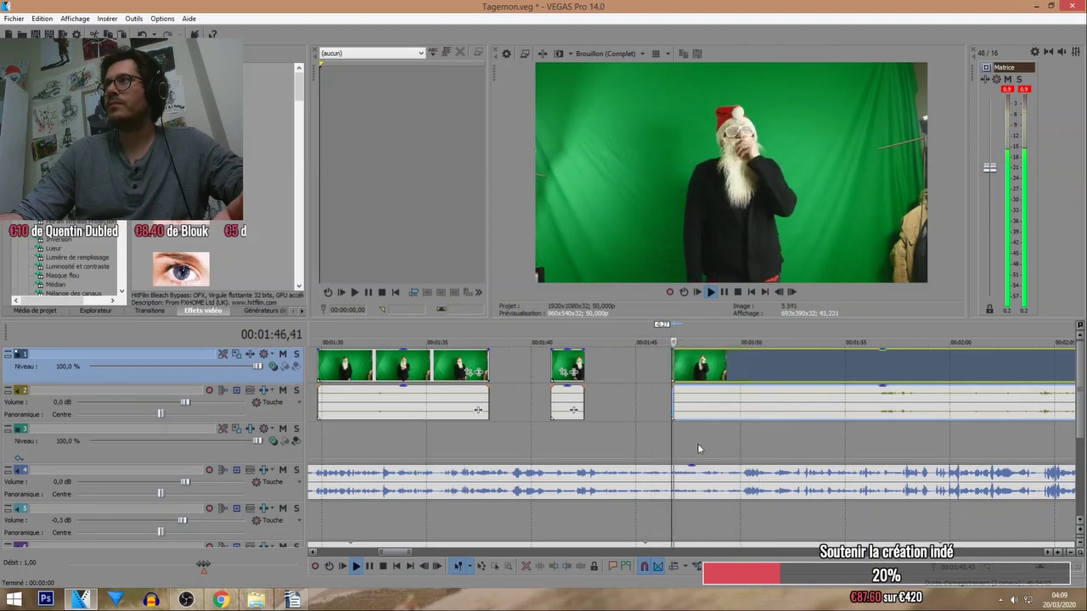
key(Up)
Split the clip and its audio near 01:49, moving the split-off piece right to leave a gap.
click(722, 371)
key(s)
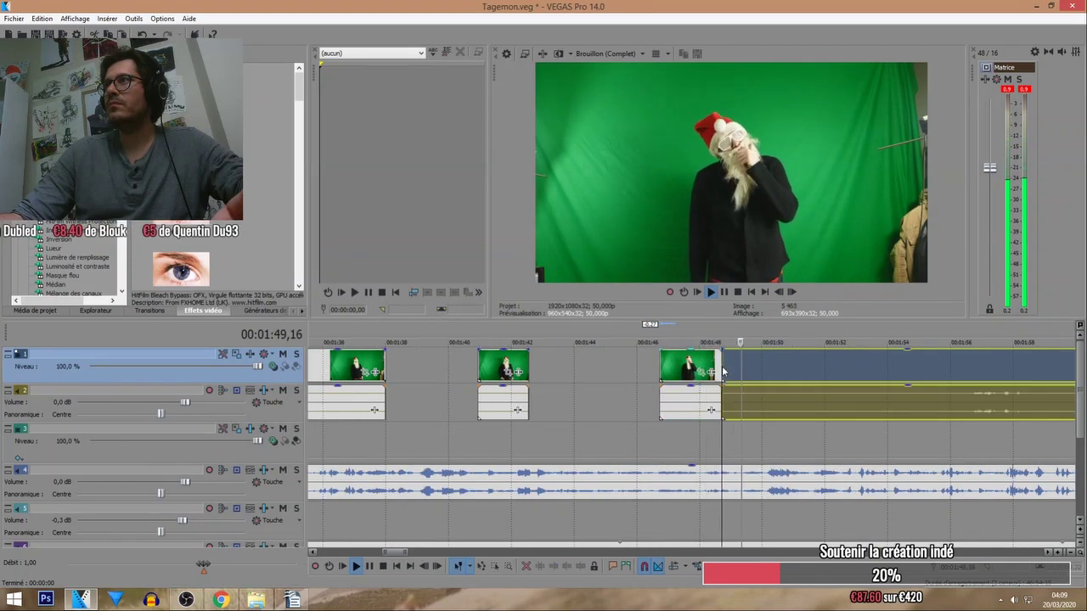
drag(722, 368, 794, 365)
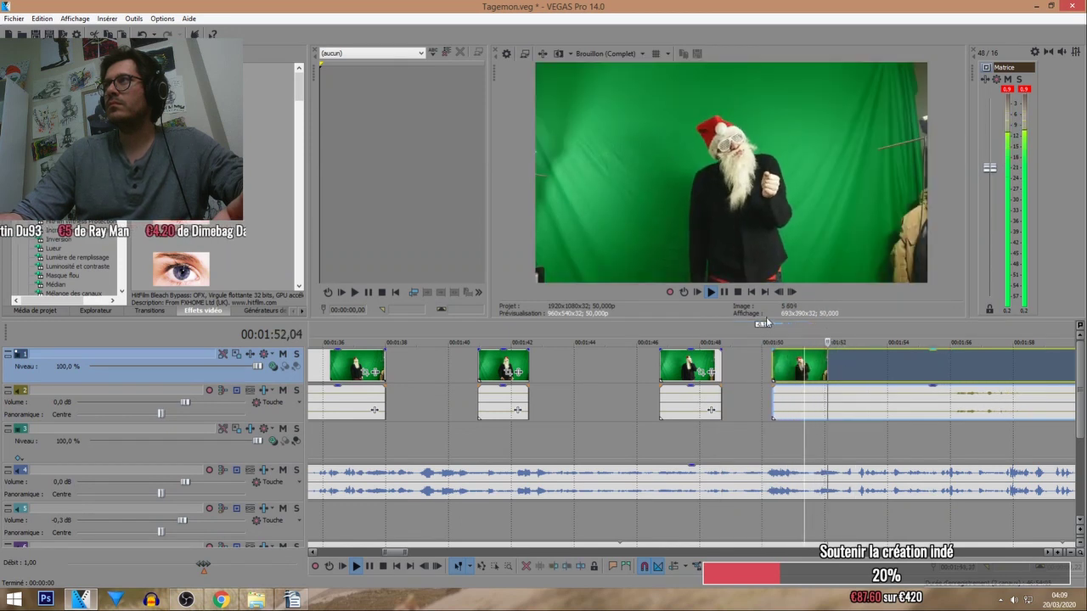
scroll(777, 355, up, 3)
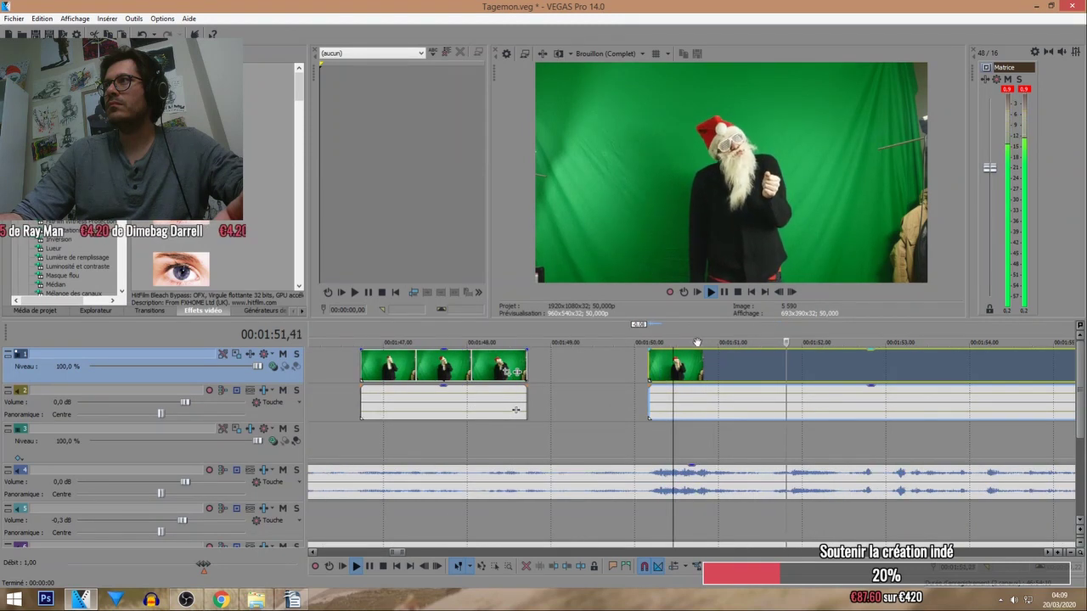
drag(708, 376, 717, 379)
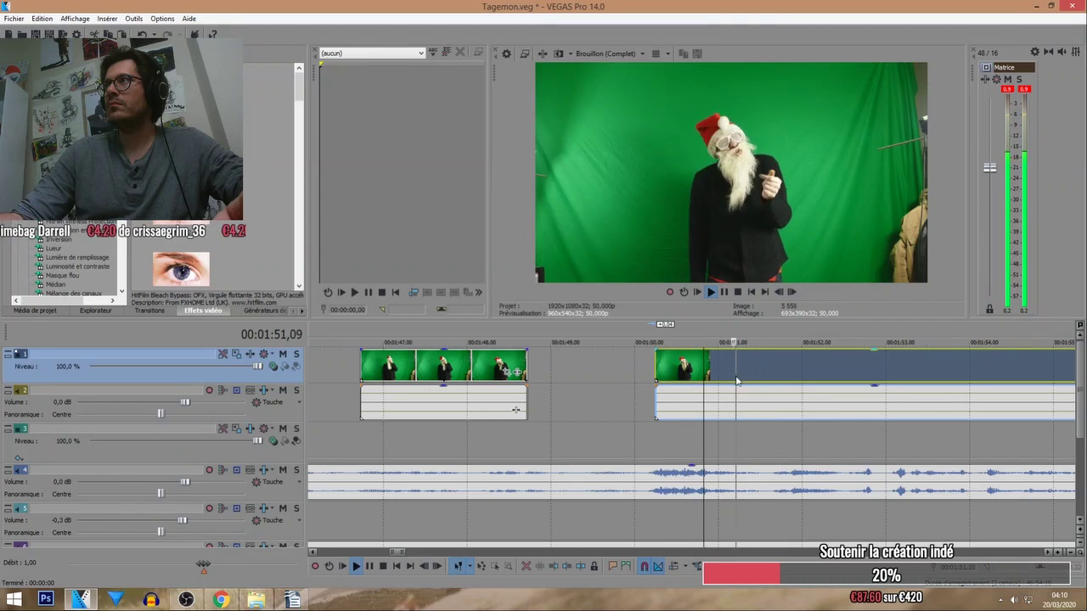
drag(727, 372, 732, 372)
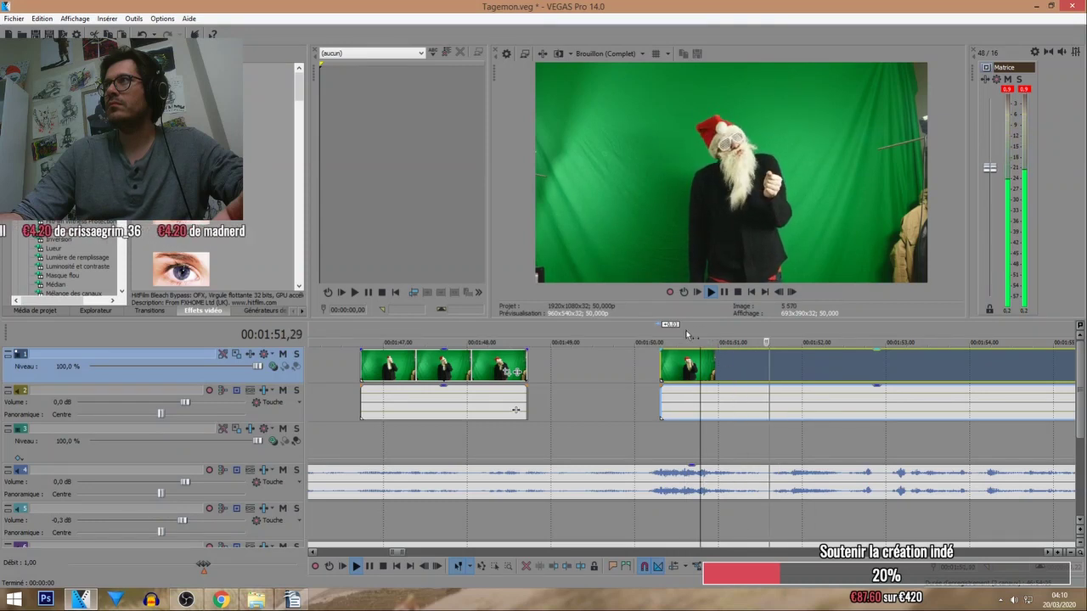
click(762, 370)
scroll(763, 373, down, 7)
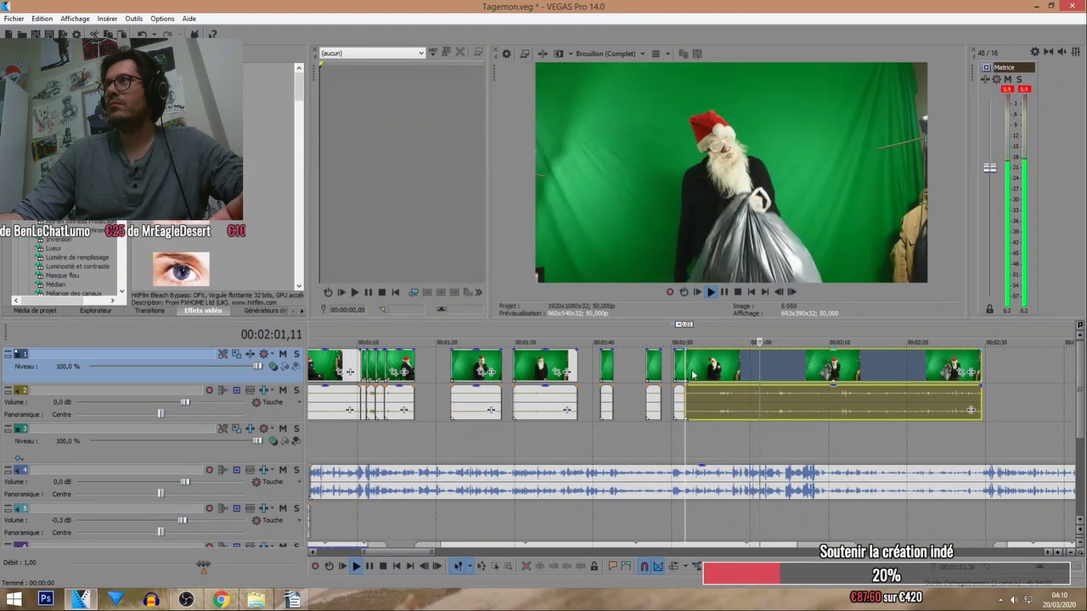
Trim the clip's start to a later frame, then split it at about 02:06.
drag(689, 368, 788, 367)
key(space)
scroll(739, 364, up, 2)
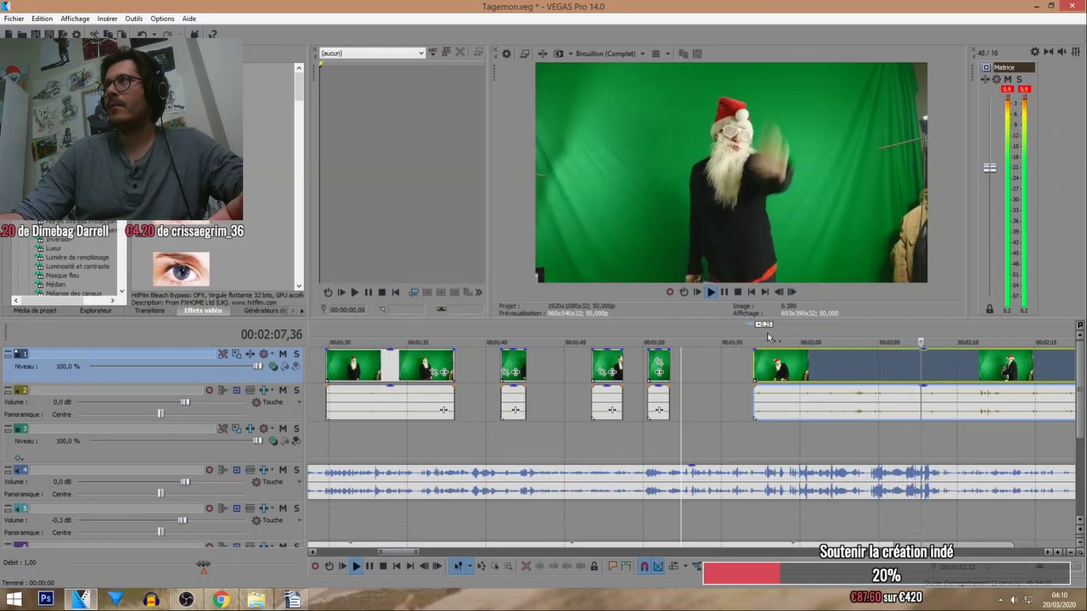
click(898, 335)
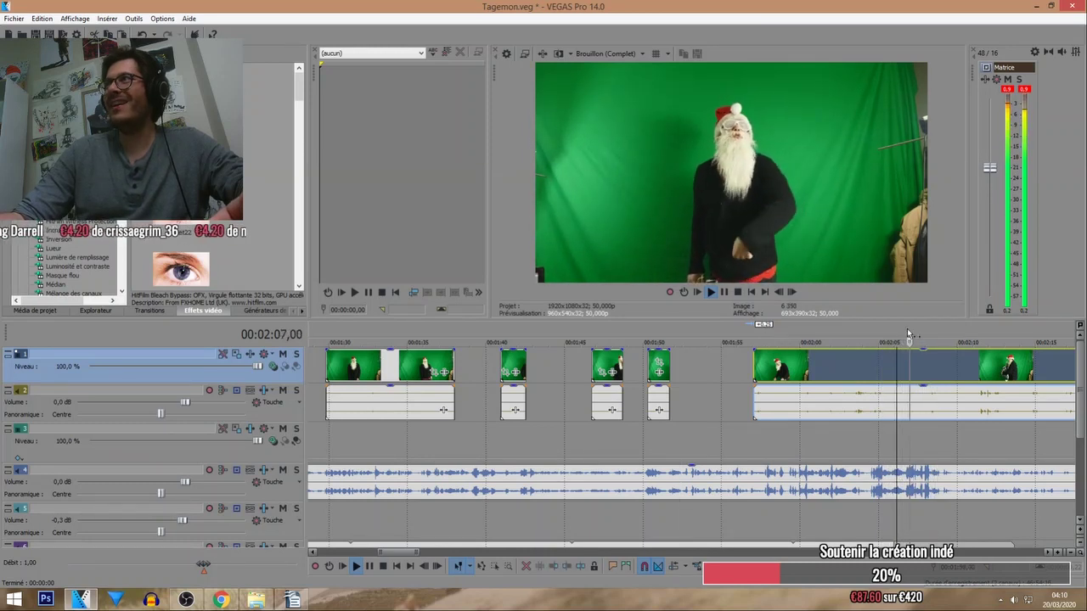
key(s)
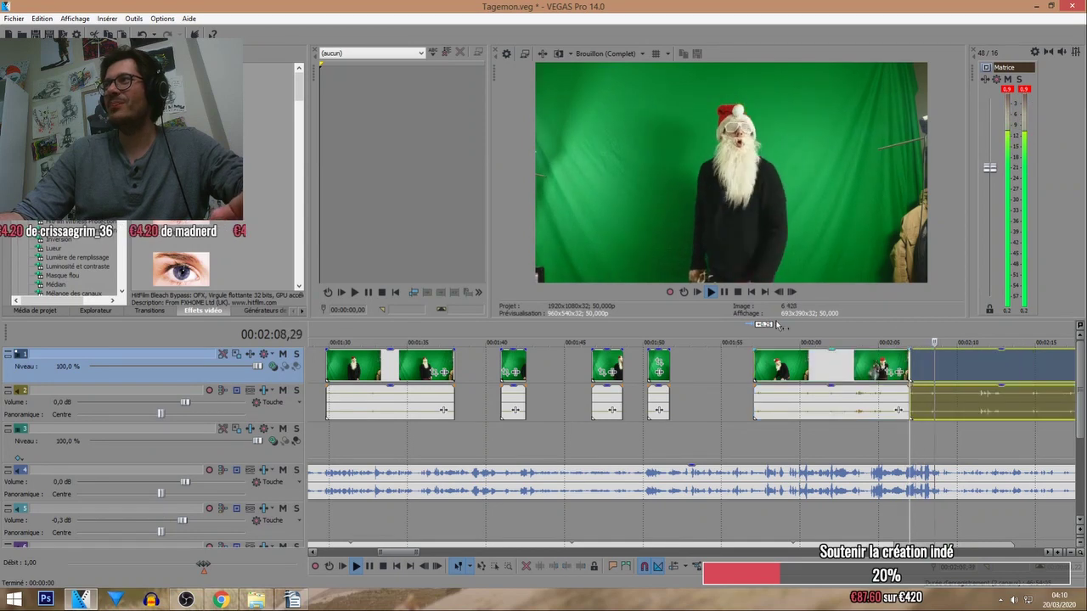
Split the clip at about 01:58, trim that piece's start later and extend its end.
click(776, 336)
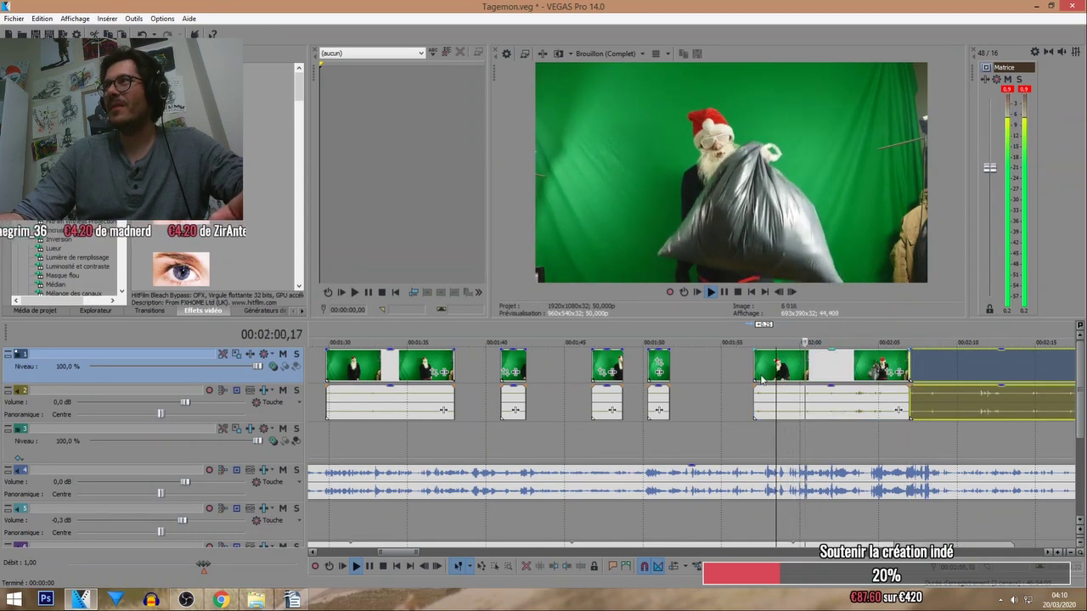
click(761, 379)
scroll(748, 365, up, 5)
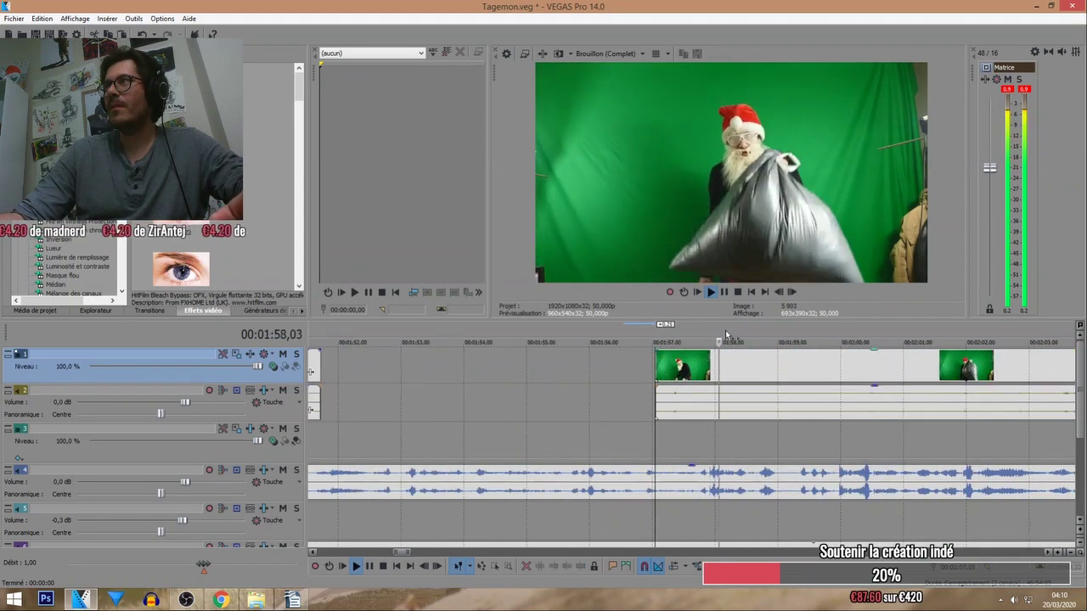
click(747, 368)
key(s)
scroll(720, 376, down, 4)
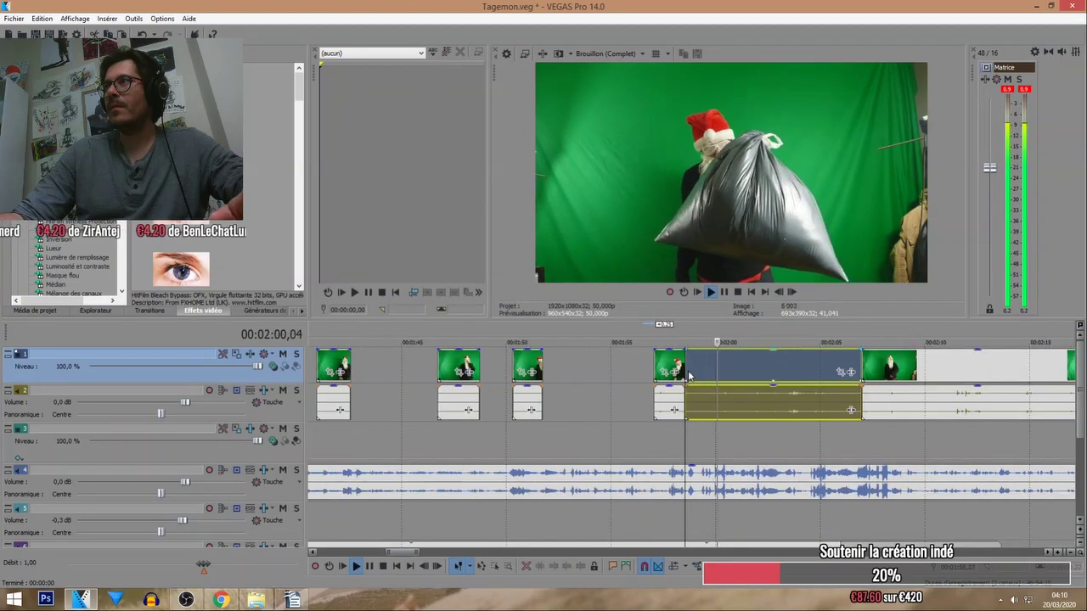
drag(688, 376, 716, 363)
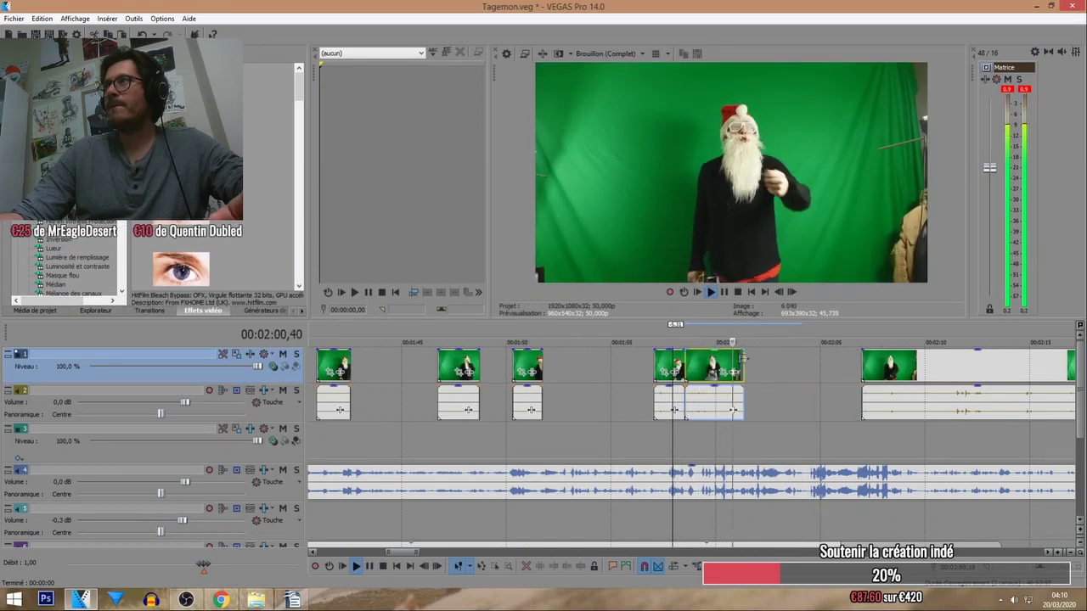
drag(743, 357, 777, 358)
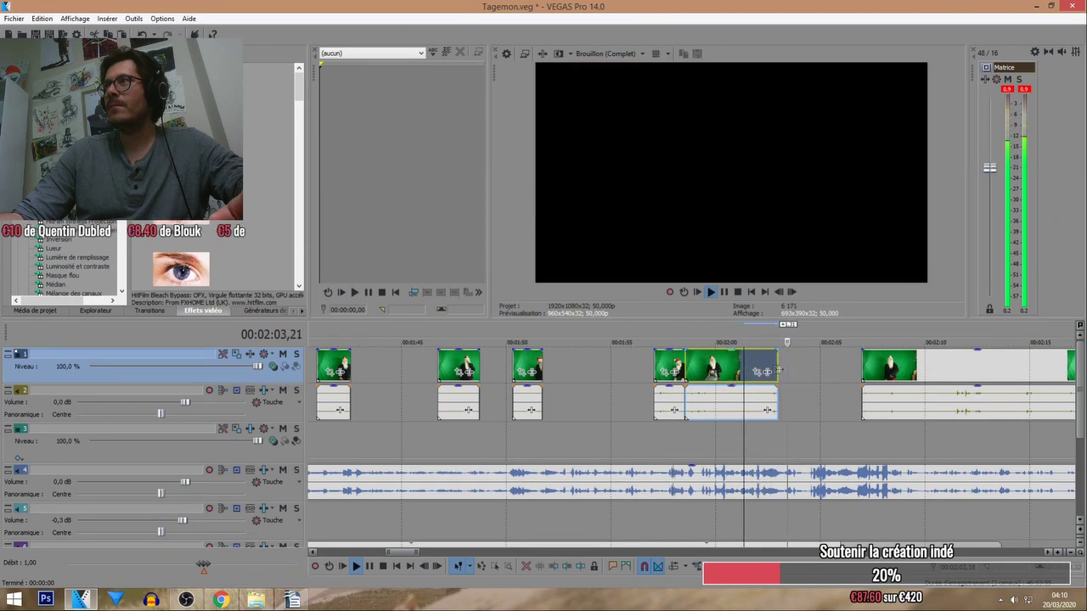
Trim the next clip's start so it butts against the piece ending near 2:02.
click(894, 342)
scroll(894, 343, down, 1)
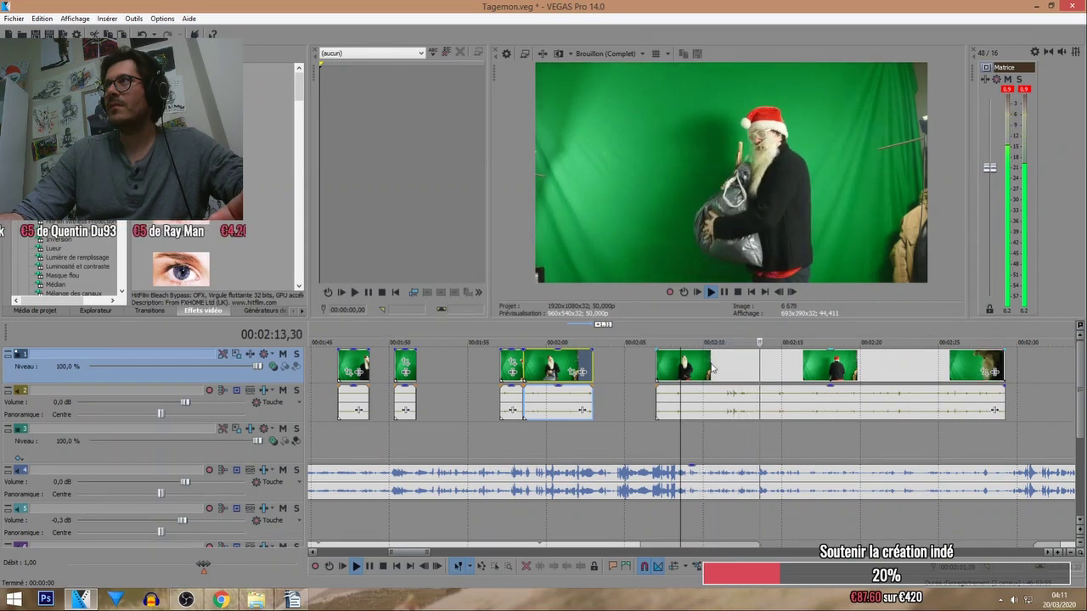
click(577, 342)
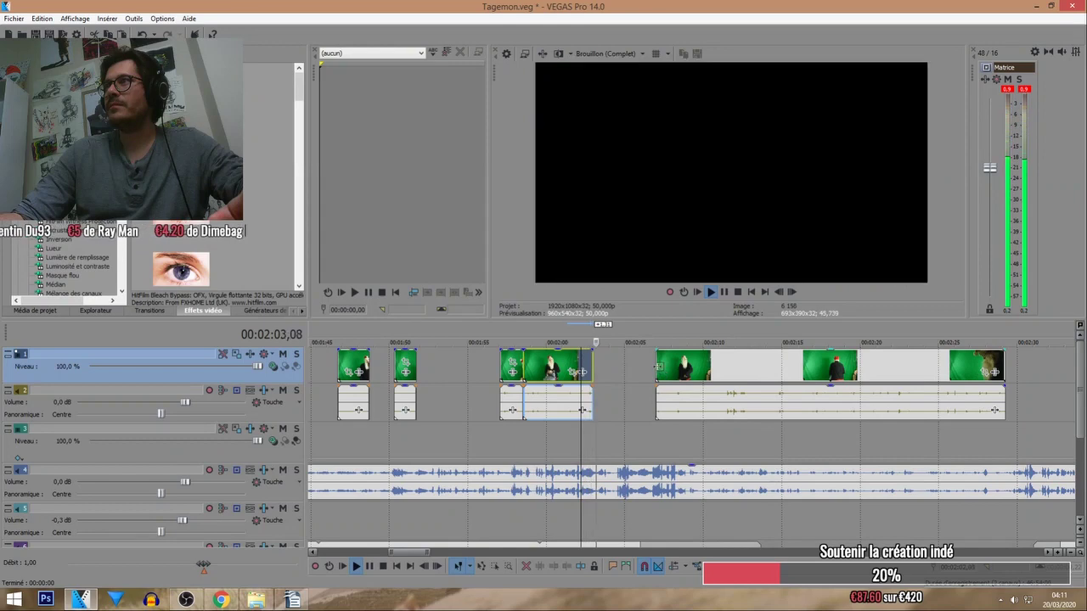
drag(656, 365, 622, 367)
double_click(625, 372)
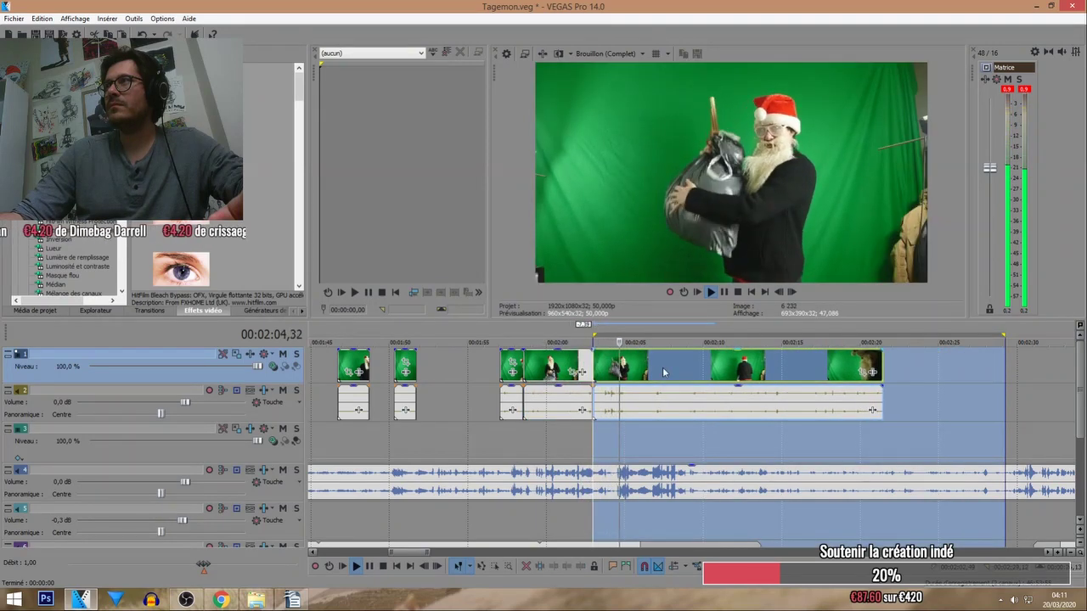
Move the trailing Santa clip to start near 02:10 and split it there.
scroll(699, 337, up, 2)
scroll(717, 373, up, 2)
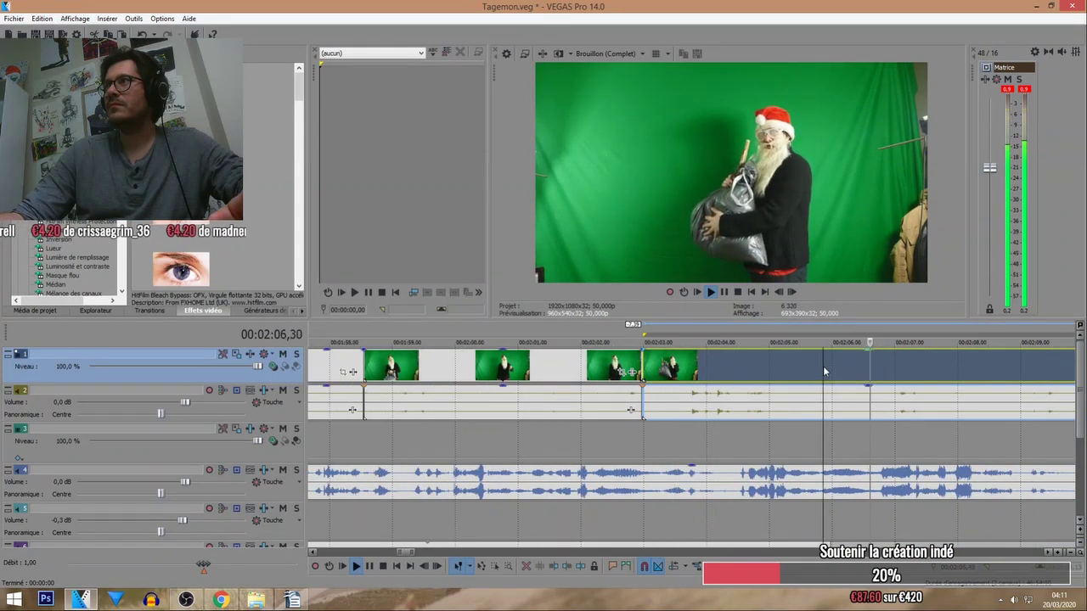
scroll(824, 371, down, 4)
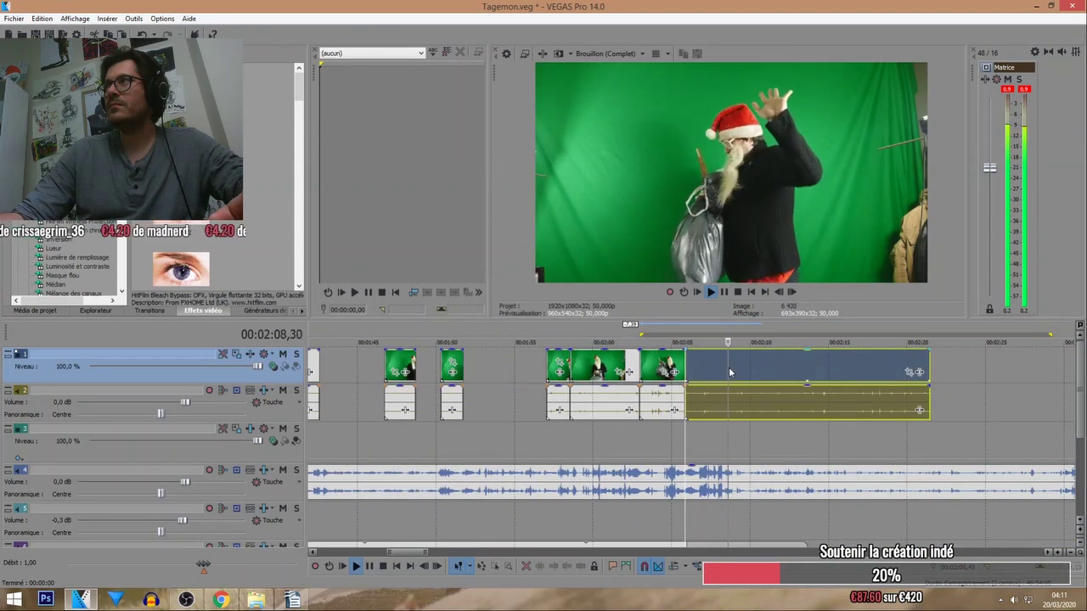
click(686, 372)
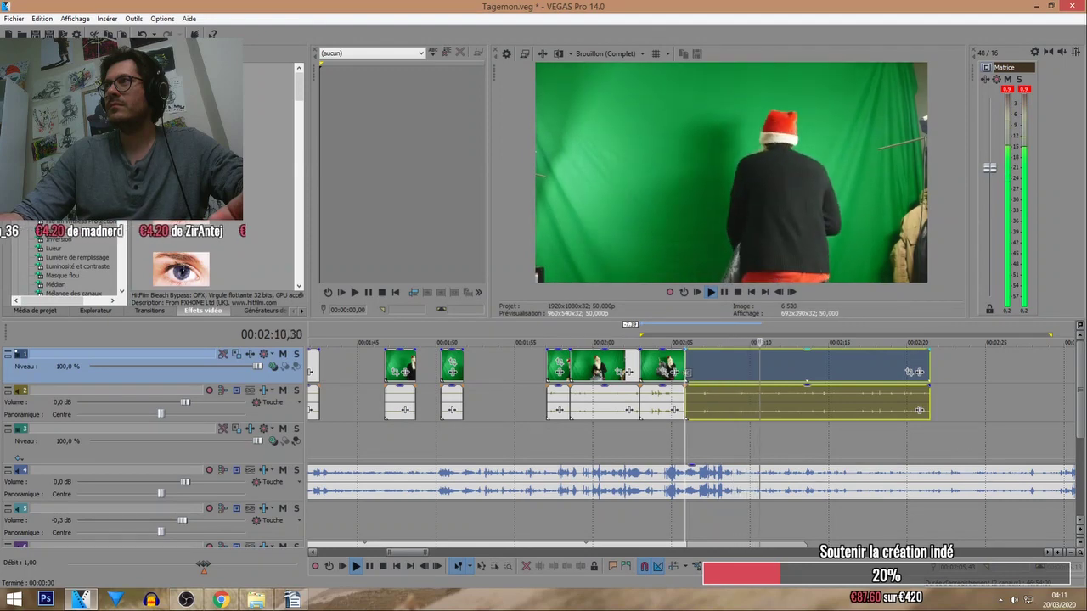
drag(686, 372, 741, 363)
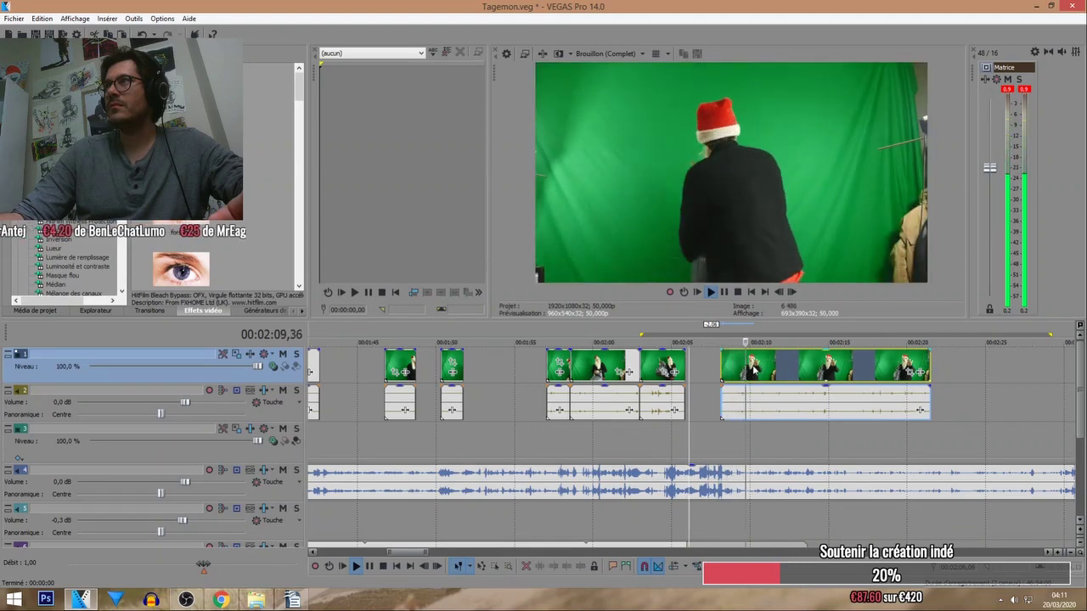
key(s)
Delete the piece running to about 02:21 and pull the distant clip near 07:30 leftward.
scroll(739, 348, down, 2)
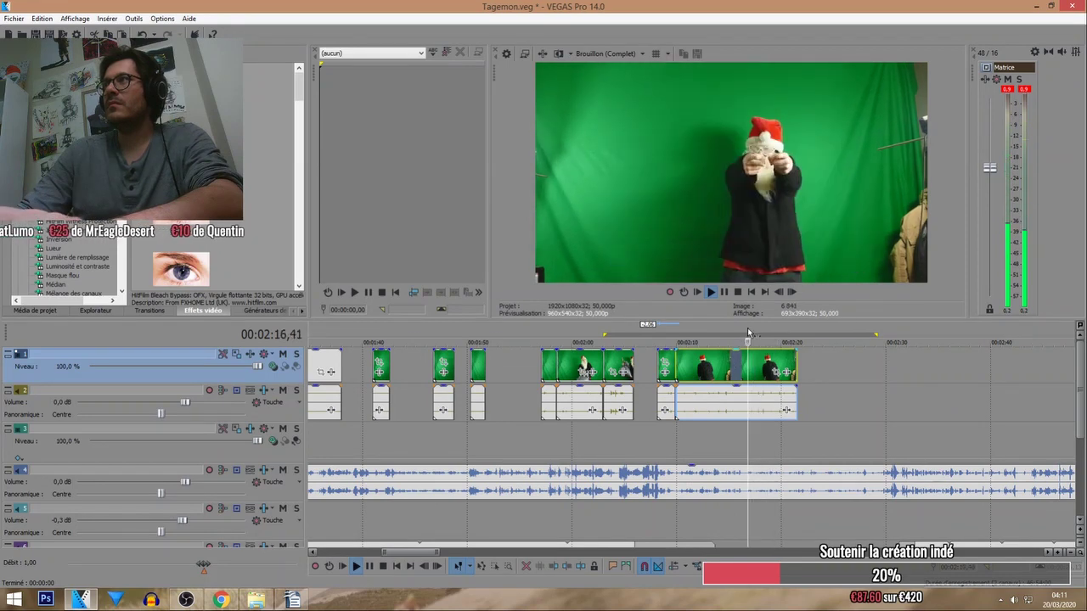
click(736, 370)
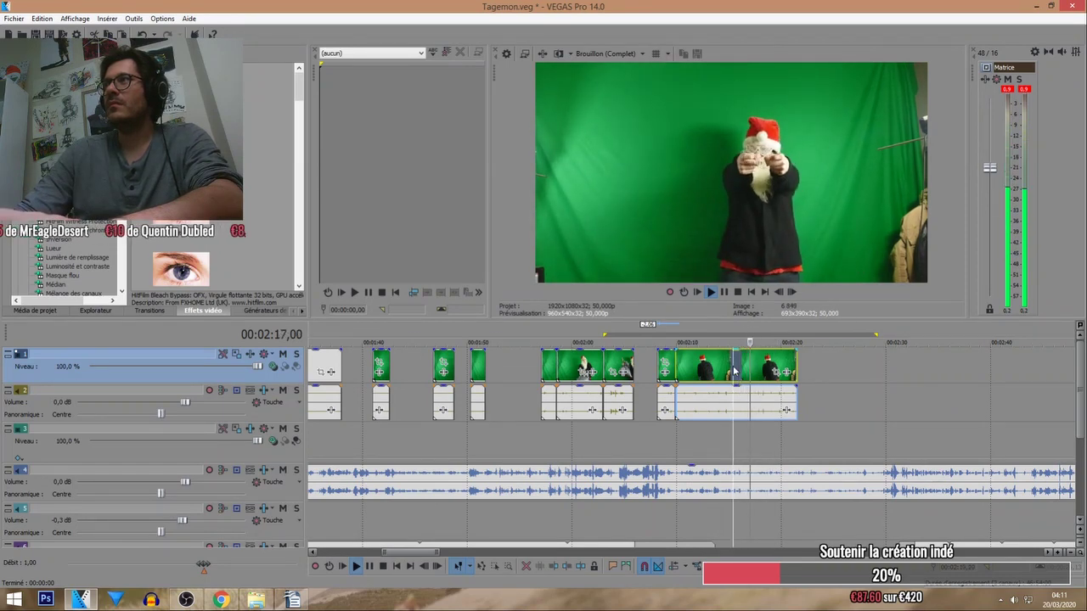
scroll(732, 369, down, 3)
key(Delete)
scroll(732, 369, down, 4)
drag(633, 379, 595, 379)
scroll(641, 401, up, 2)
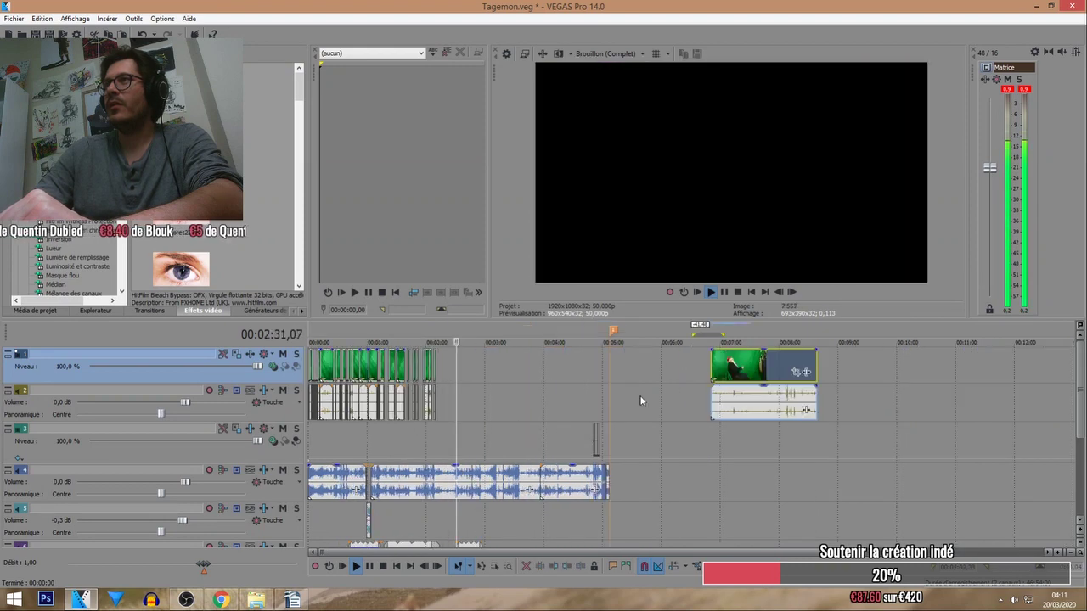
Slide the green-screen clips on track 1 left toward the playhead near 2:01.
drag(732, 371, 481, 370)
scroll(481, 370, up, 3)
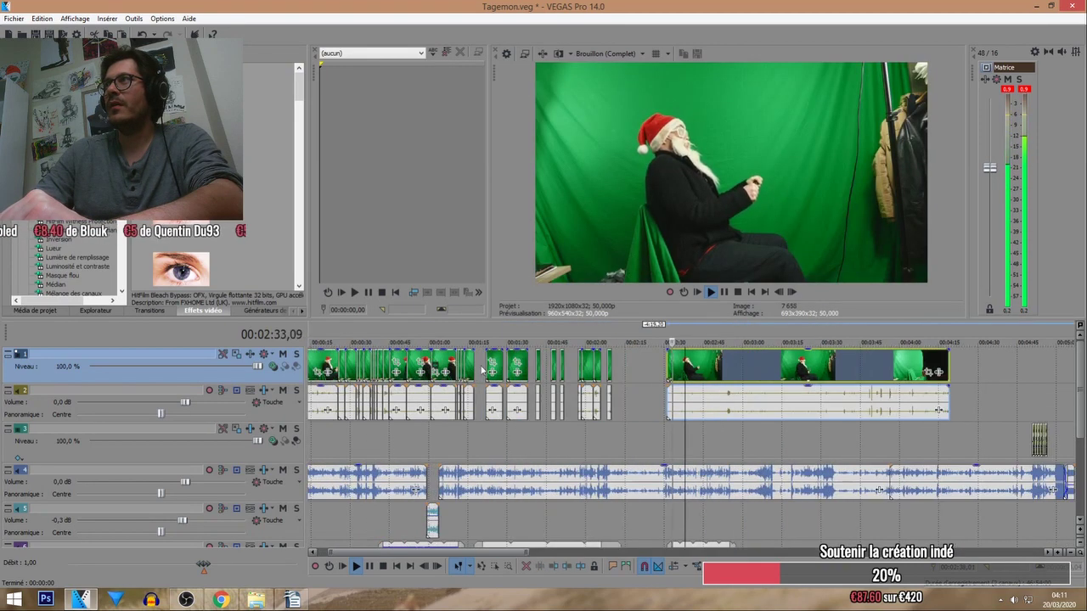
click(600, 330)
scroll(600, 356, up, 2)
drag(849, 363, 800, 364)
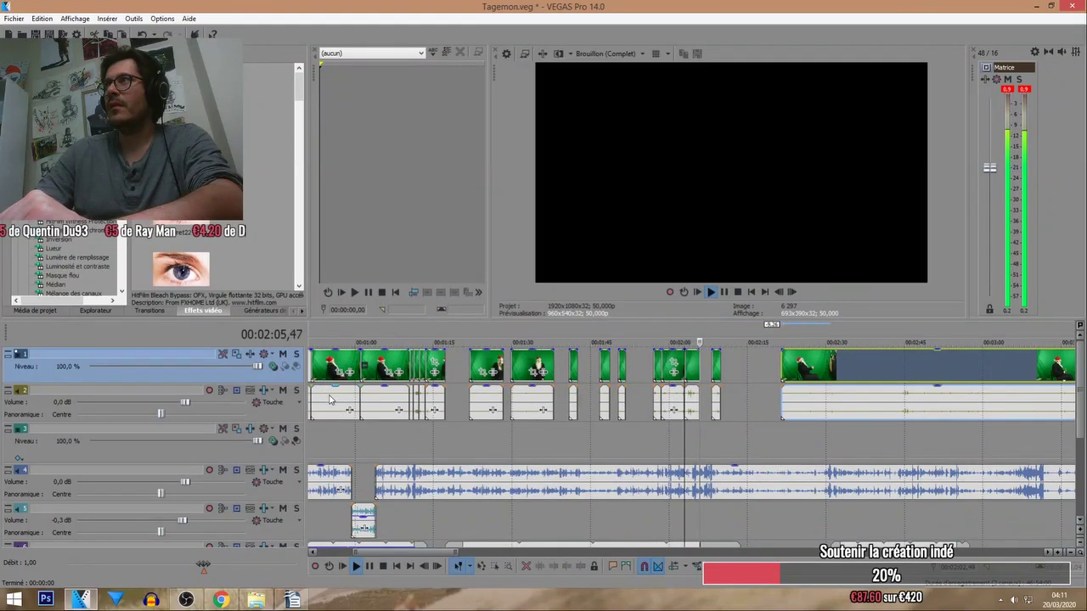
Mute the Santa clips' audio track and nudge the right clip a few frames left.
click(283, 391)
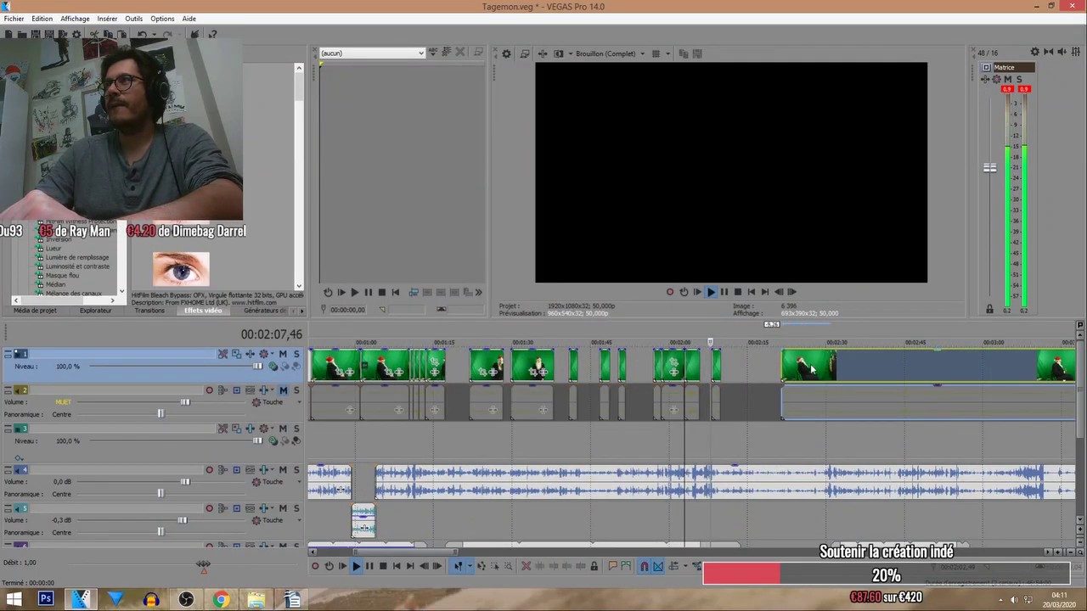
drag(811, 369, 792, 371)
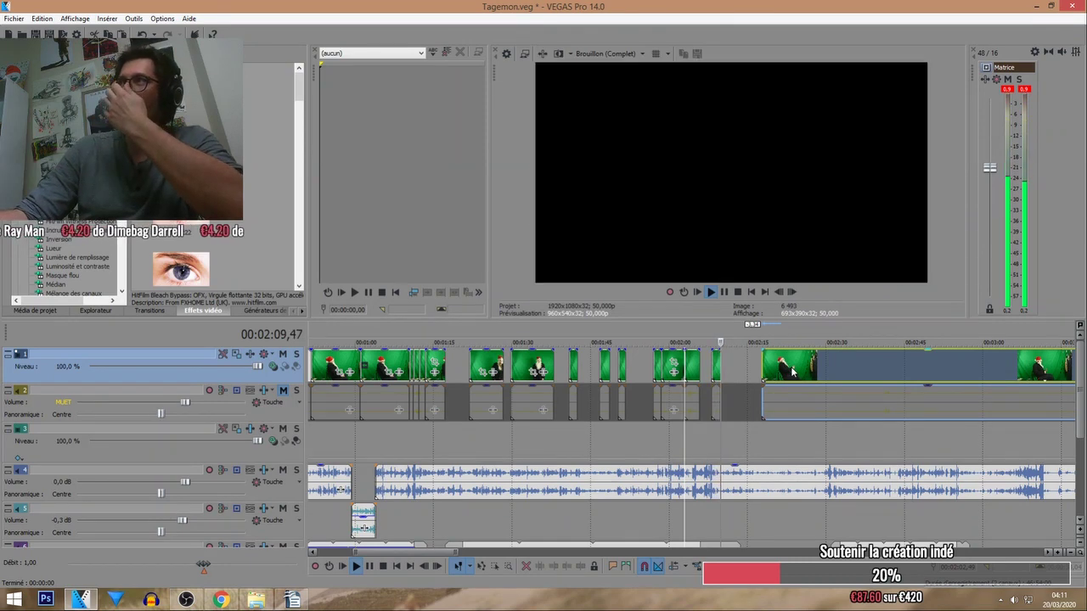
scroll(711, 337, up, 5)
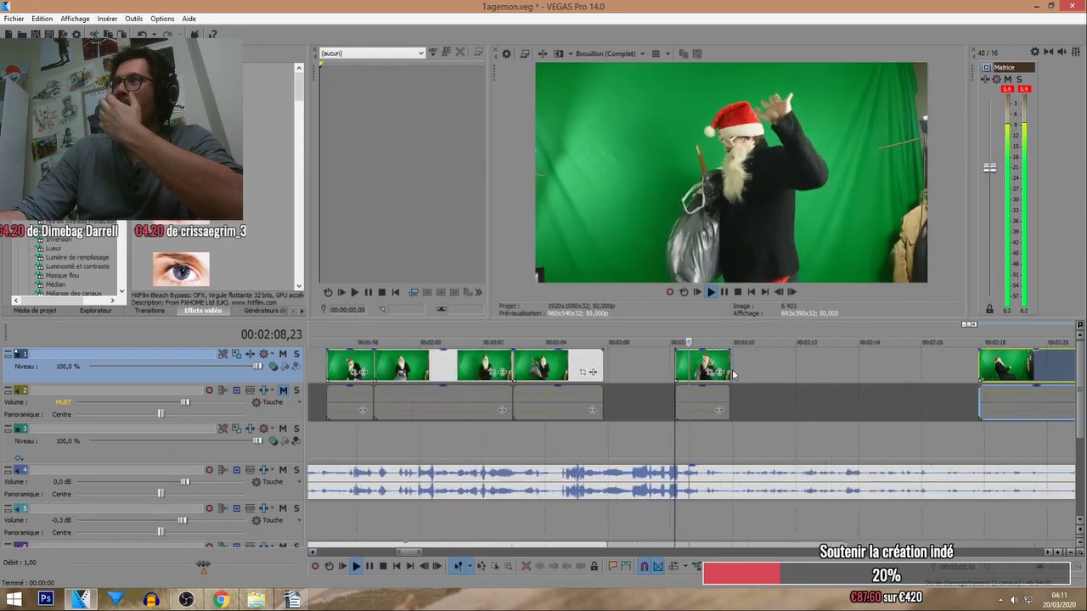
drag(794, 365, 789, 365)
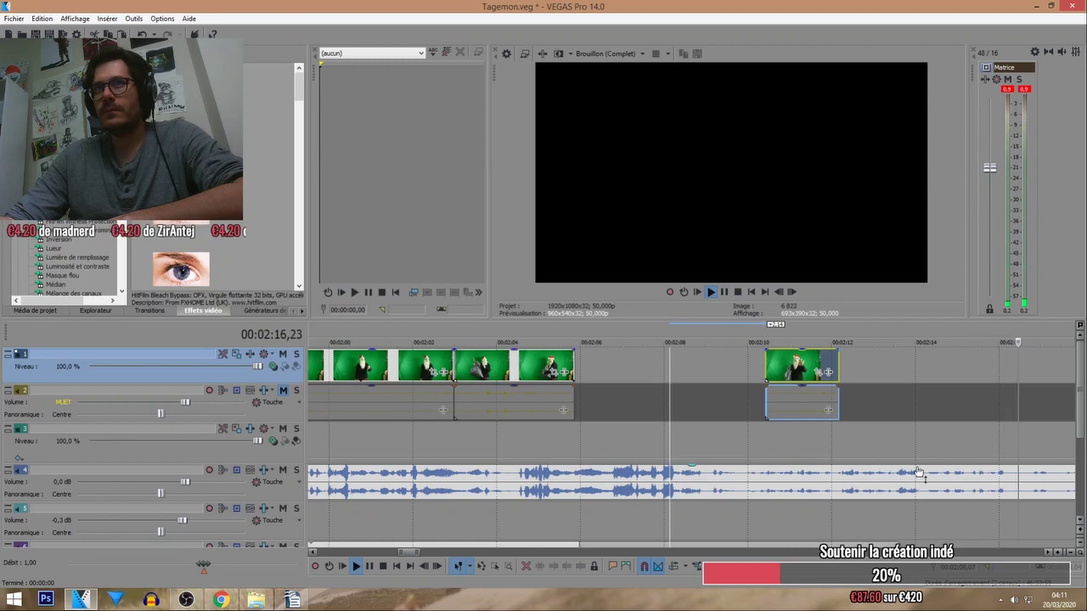
Move the long Santa clip later so it starts near 2:32, and replay from there.
click(871, 443)
scroll(871, 439, down, 5)
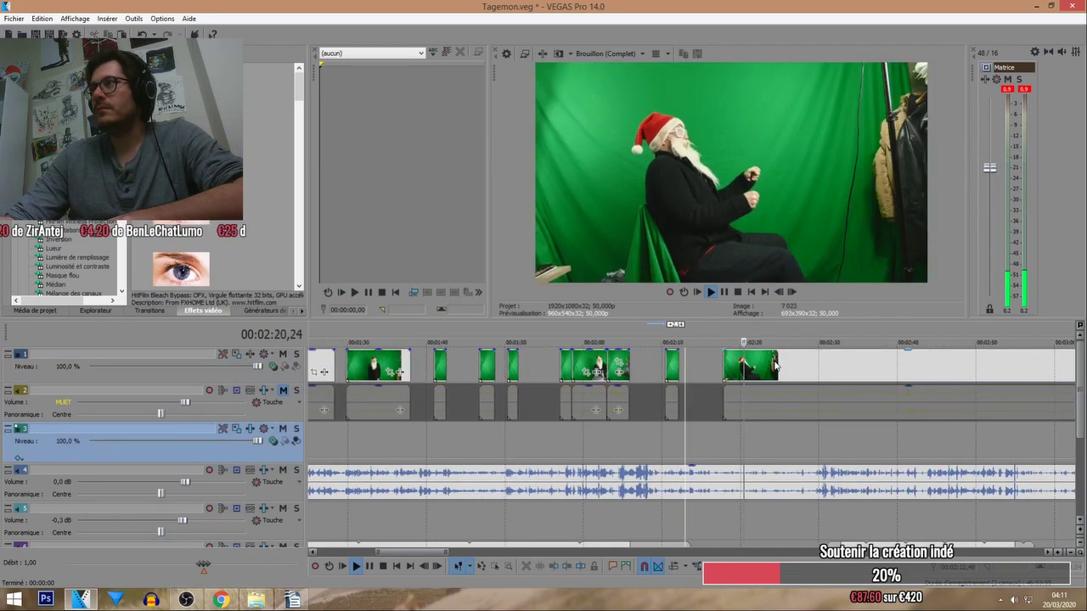
mouse_move(774, 365)
mouse_down()
mouse_move(900, 363)
mouse_move(818, 384)
mouse_move(811, 371)
mouse_move(860, 374)
mouse_move(775, 377)
mouse_up()
scroll(853, 373, down, 2)
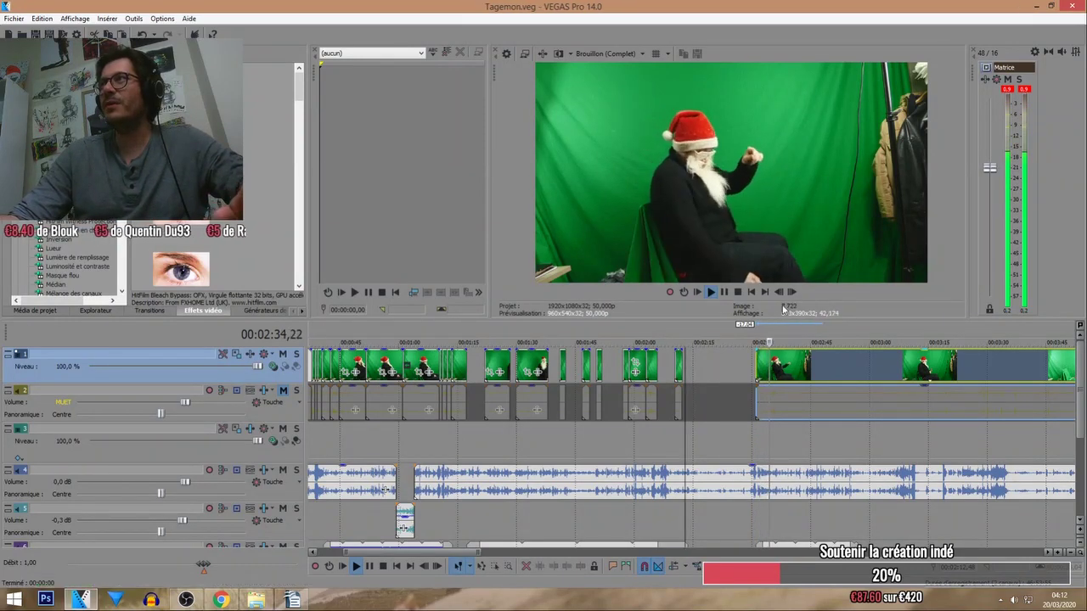
click(772, 327)
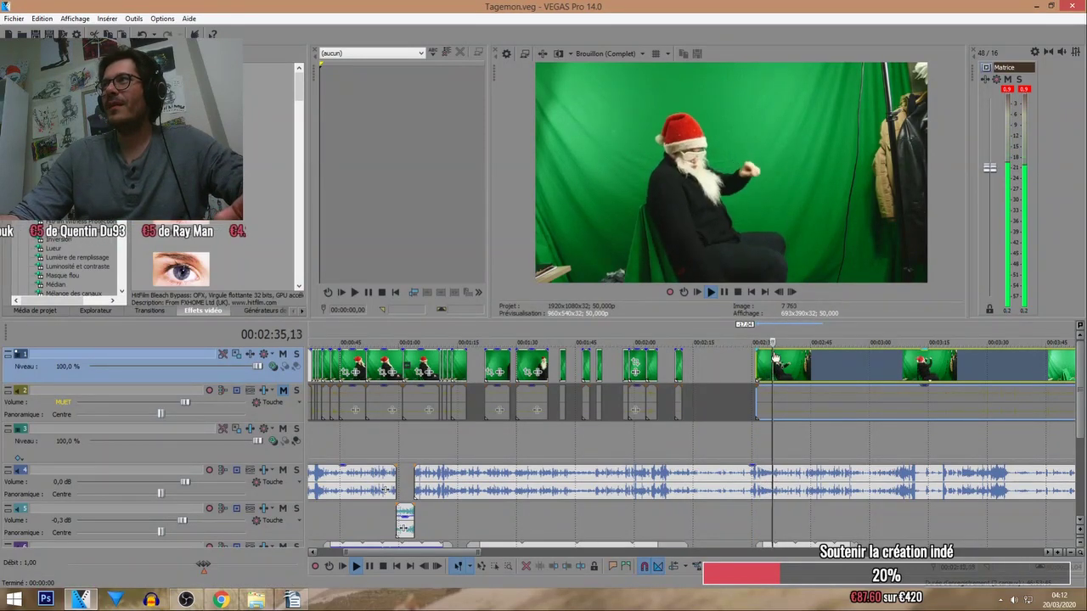
scroll(665, 330, up, 4)
scroll(665, 331, up, 3)
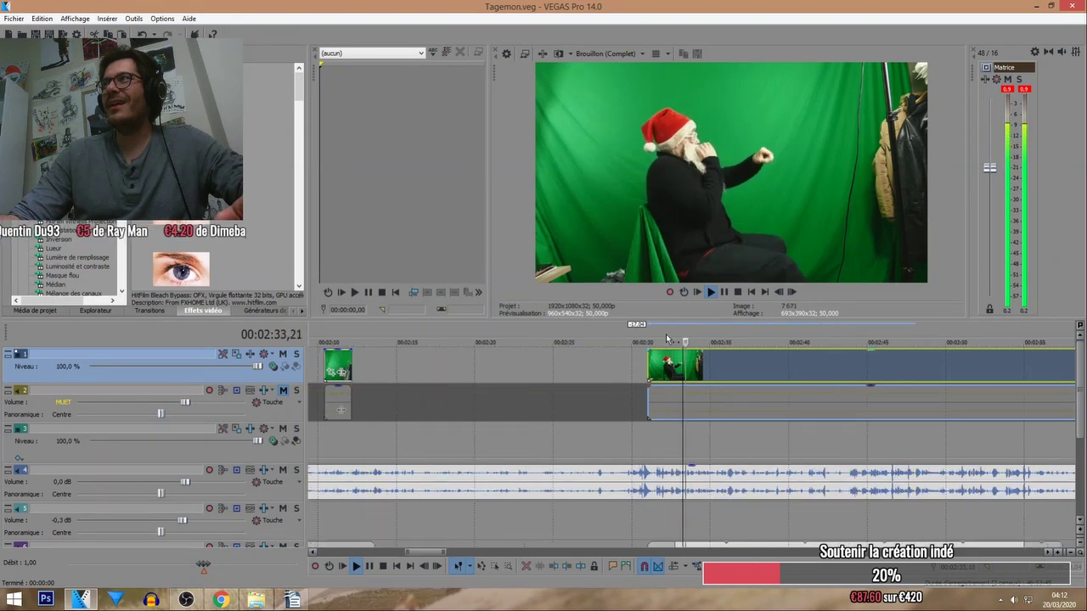
Trim the Santa clip's start near 2:30, stop playback, and replay the cut from 2:30–2:39.
drag(633, 362, 662, 370)
key(space)
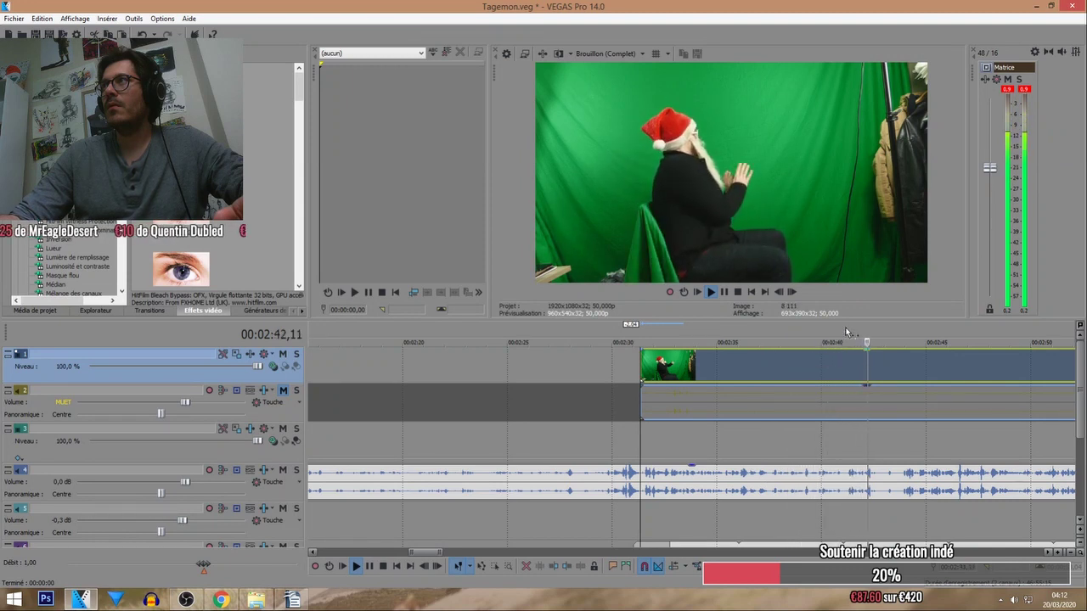
click(801, 336)
scroll(801, 391, up, 2)
click(598, 340)
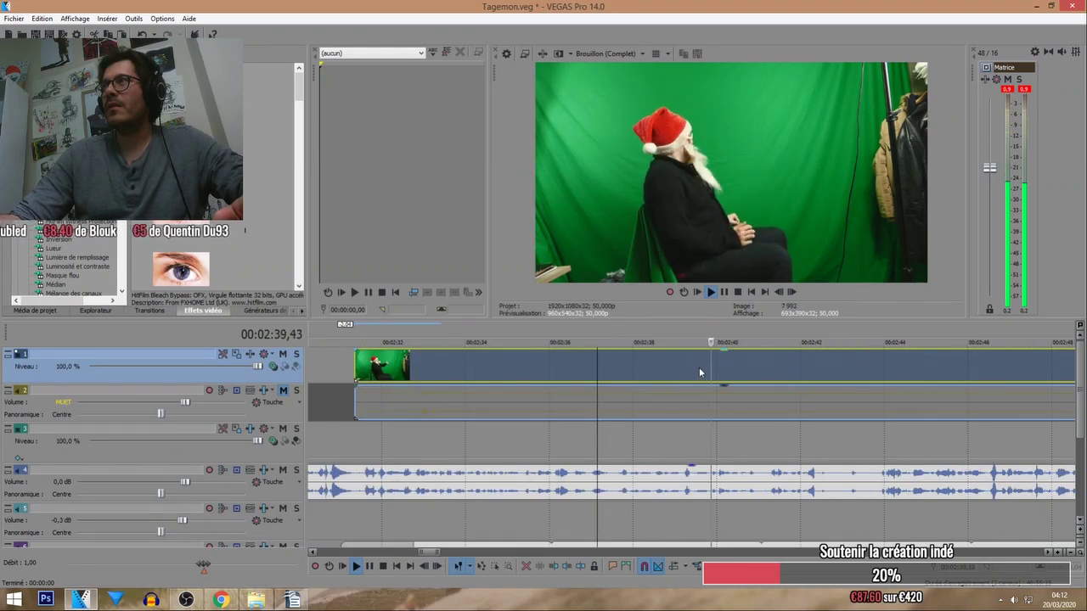
scroll(701, 366, down, 4)
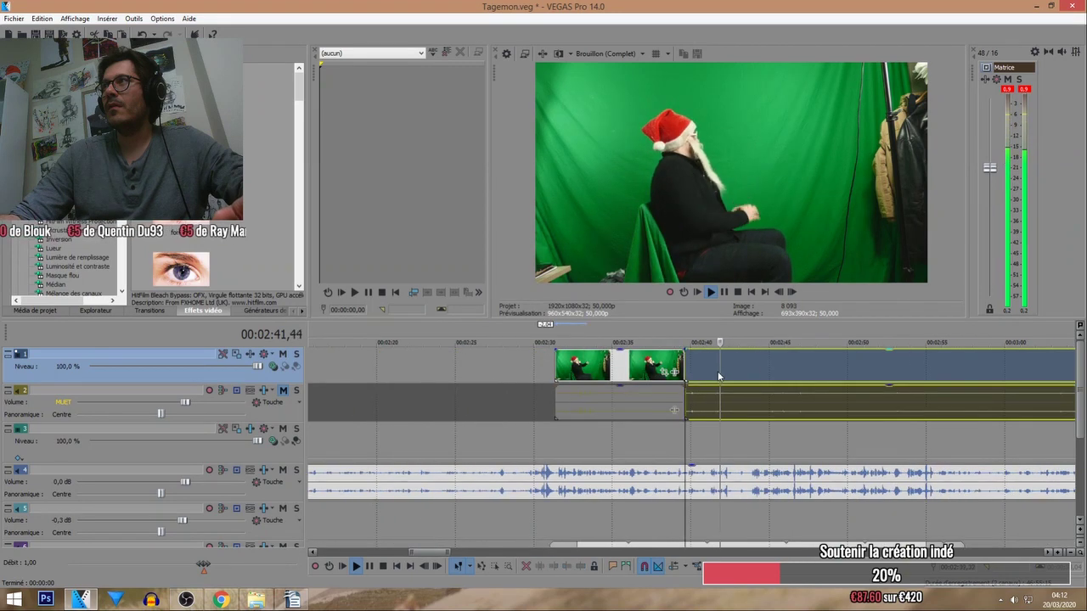
scroll(721, 373, down, 3)
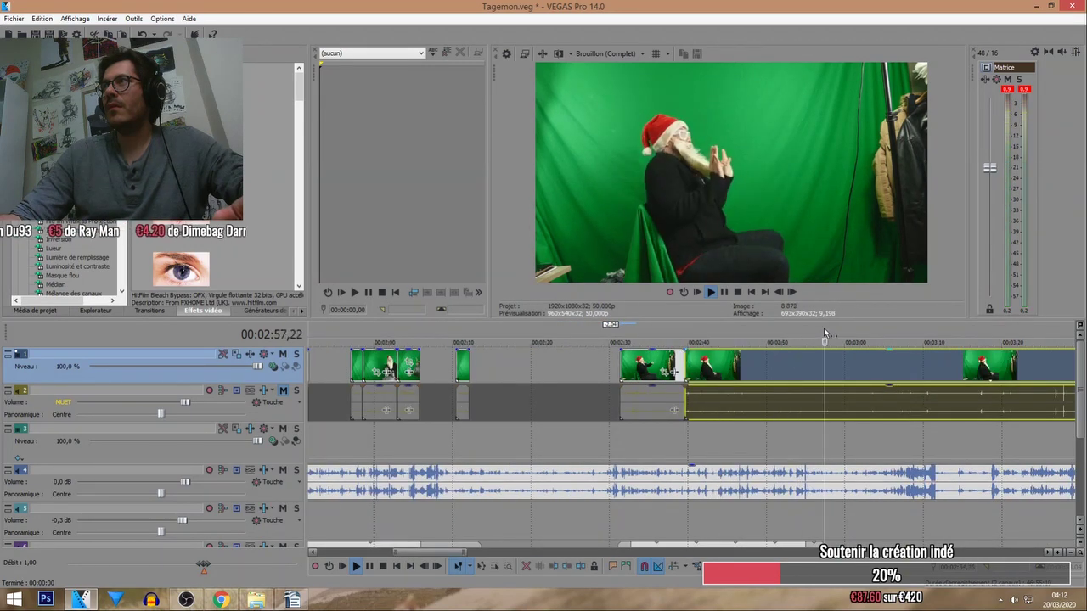
scroll(715, 359, down, 3)
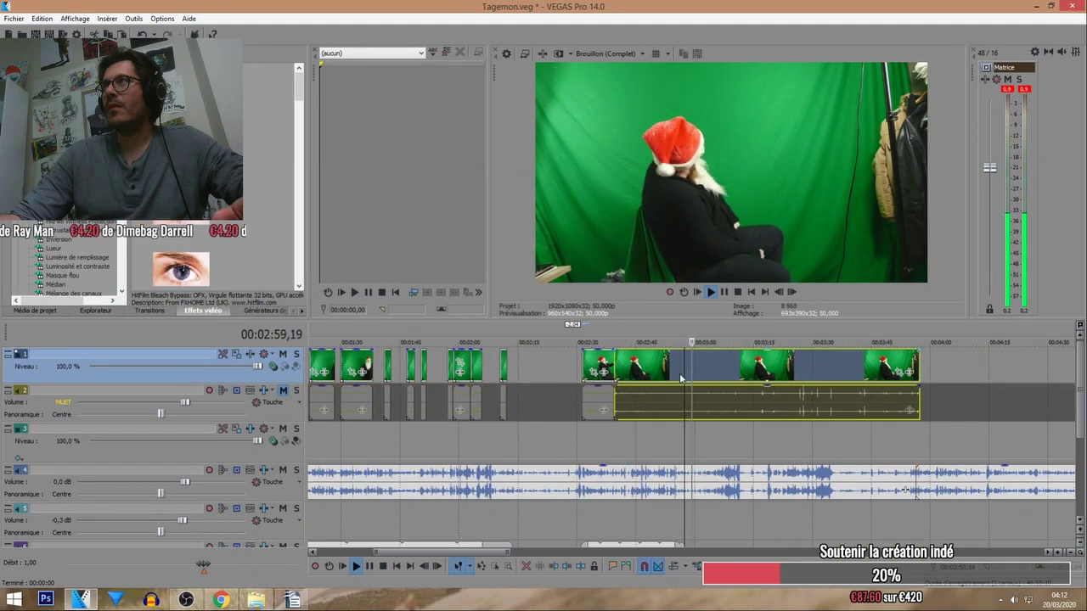
click(583, 342)
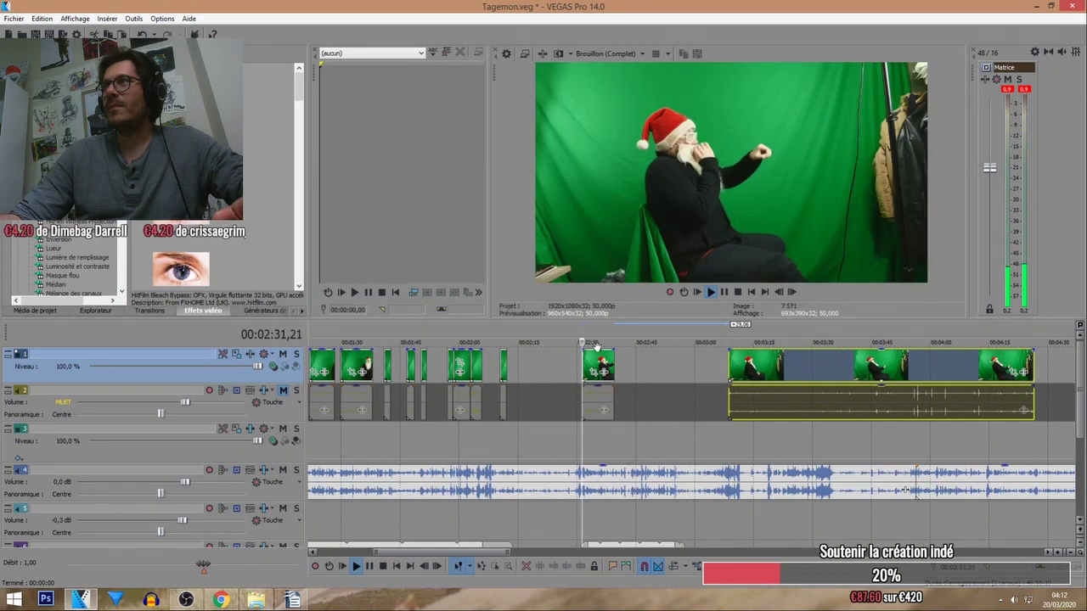
Review the montage by playing from about 0:44, 0:55, 2:30 and 2:35.
scroll(583, 365, down, 2)
click(405, 338)
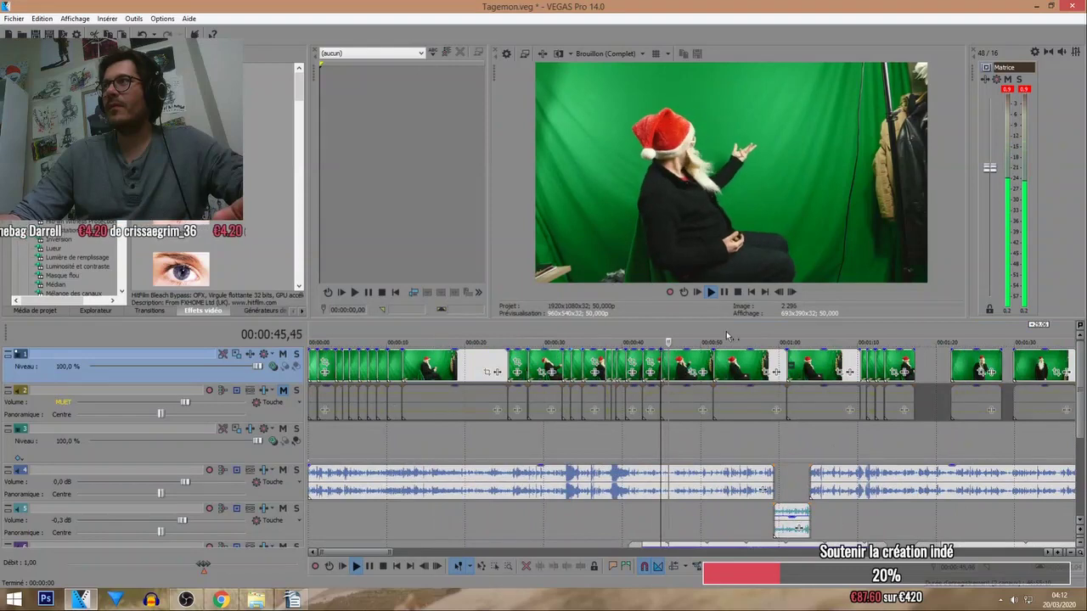
scroll(914, 491, down, 3)
click(723, 330)
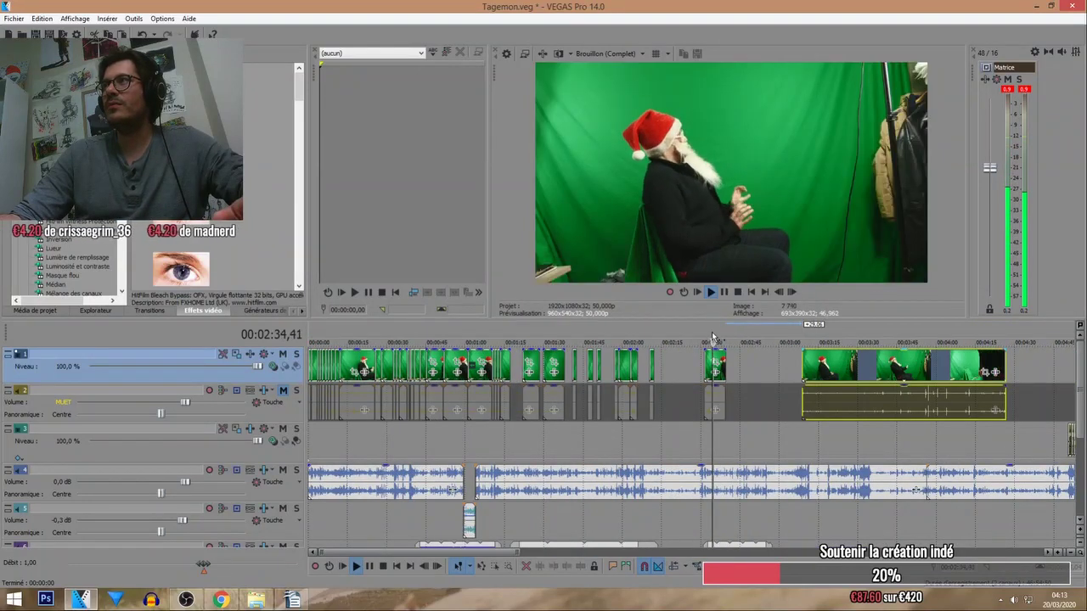
scroll(714, 332, up, 2)
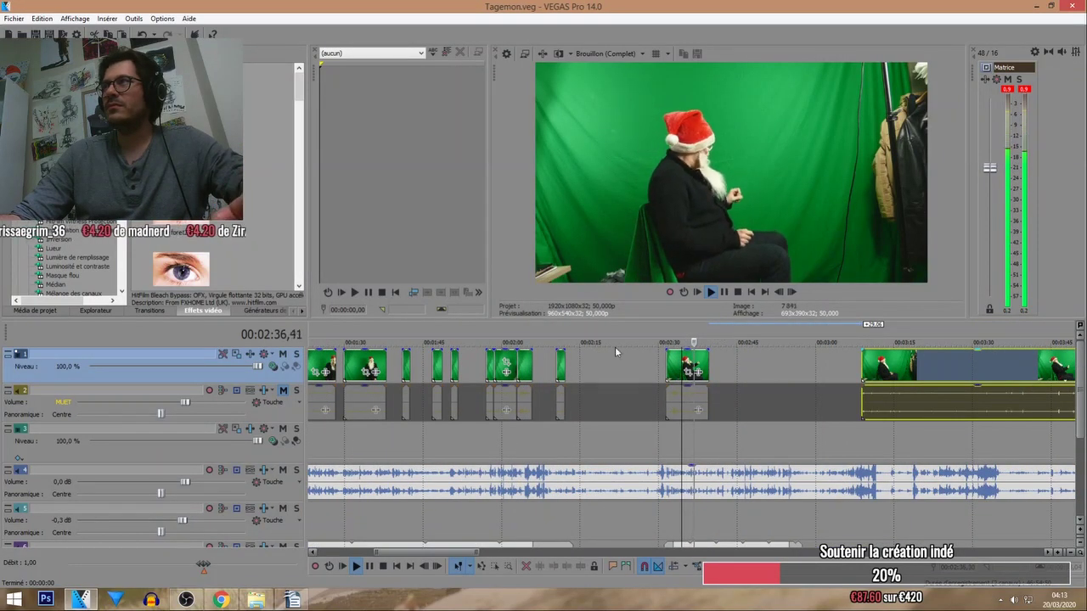
scroll(580, 340, down, 3)
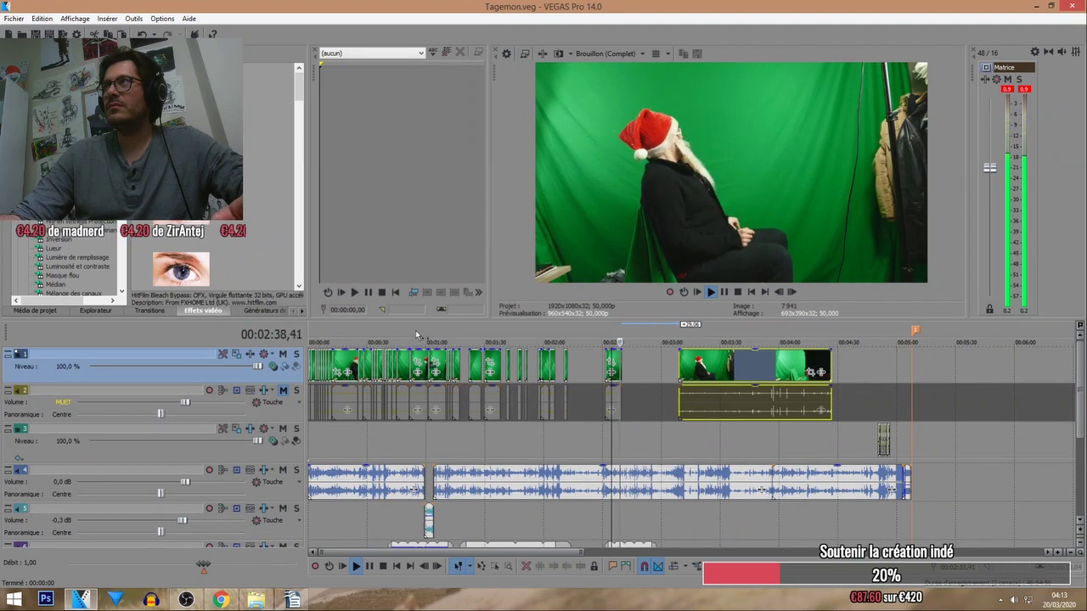
click(418, 336)
scroll(552, 371, up, 1)
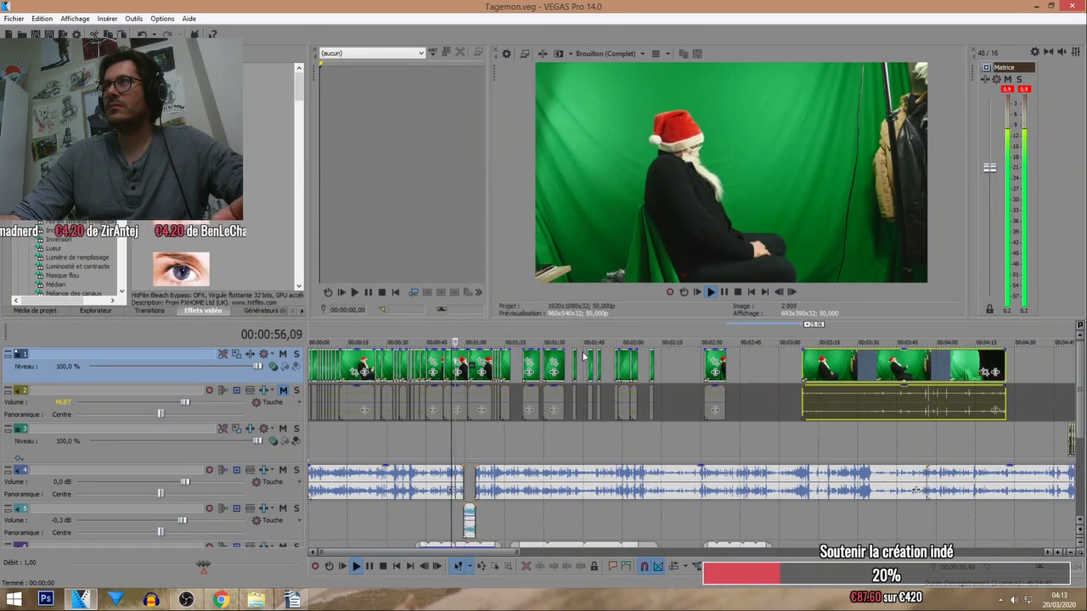
scroll(586, 358, up, 3)
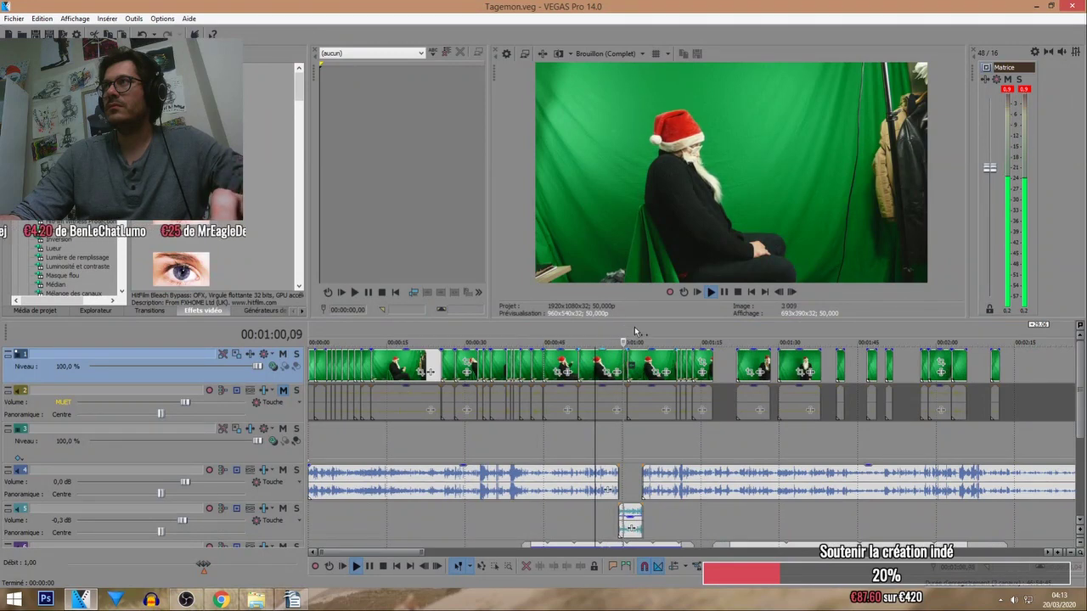
scroll(740, 381, right, 5)
click(710, 382)
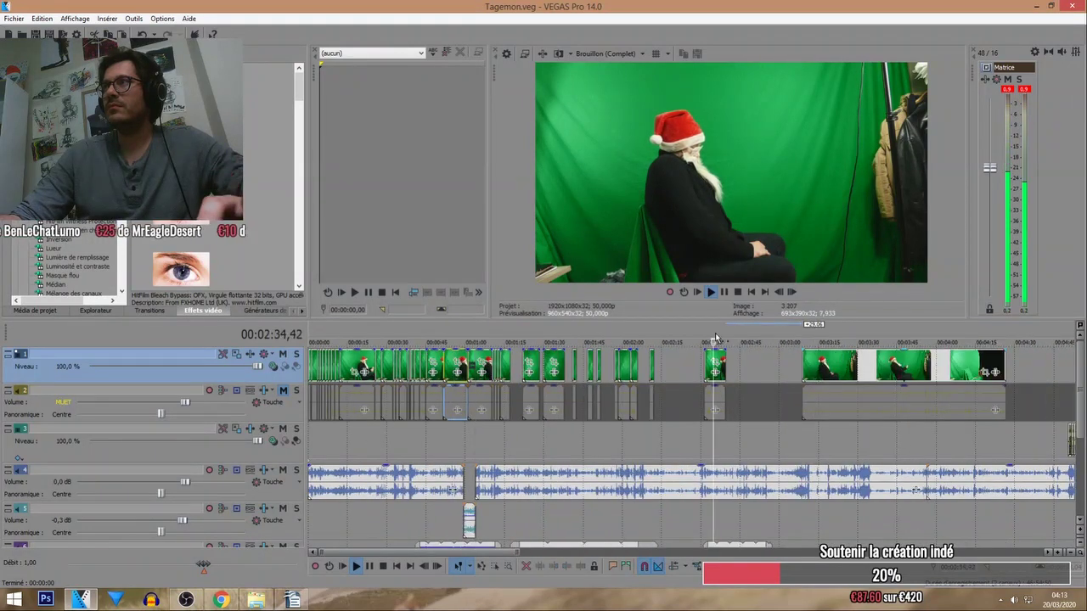
scroll(740, 381, up, 2)
Paste a copy of the short Santa piece after it at 2:38 and trim the copy's start slightly.
click(718, 400)
key(ctrl+v)
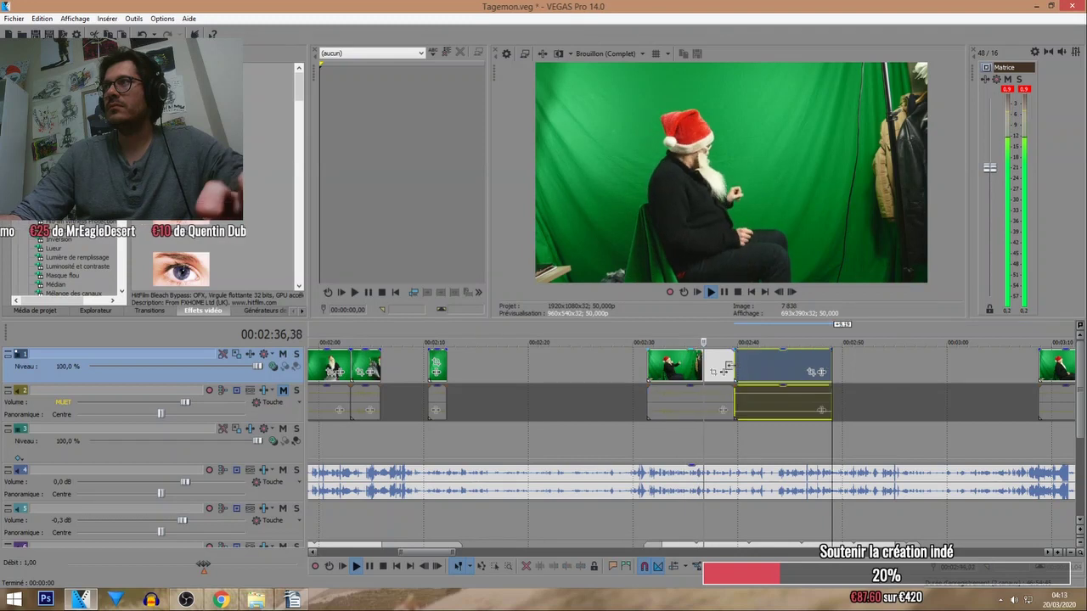
scroll(766, 412, up, 2)
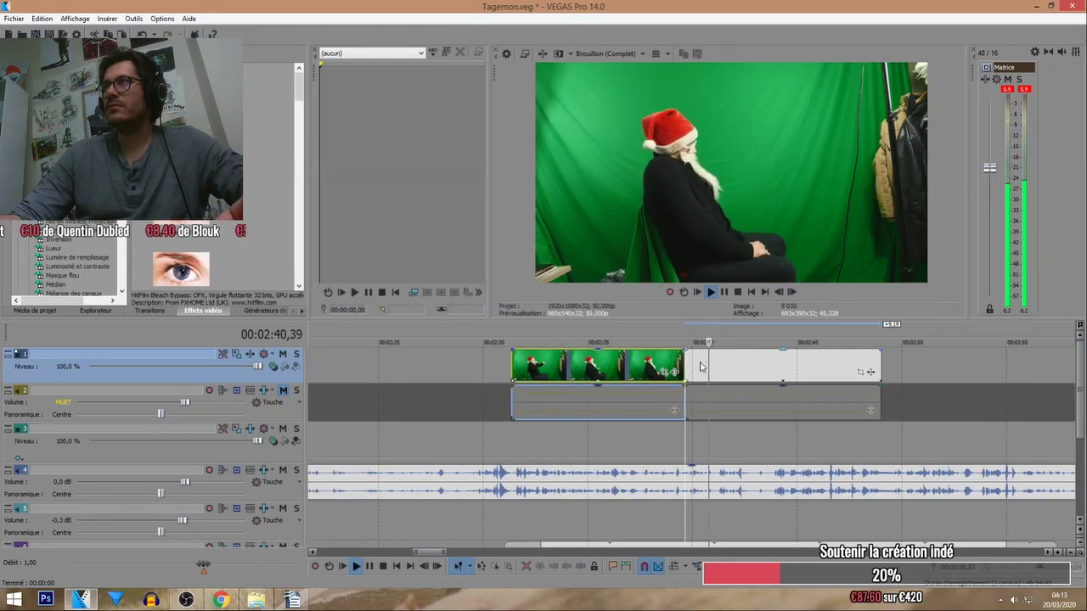
click(664, 343)
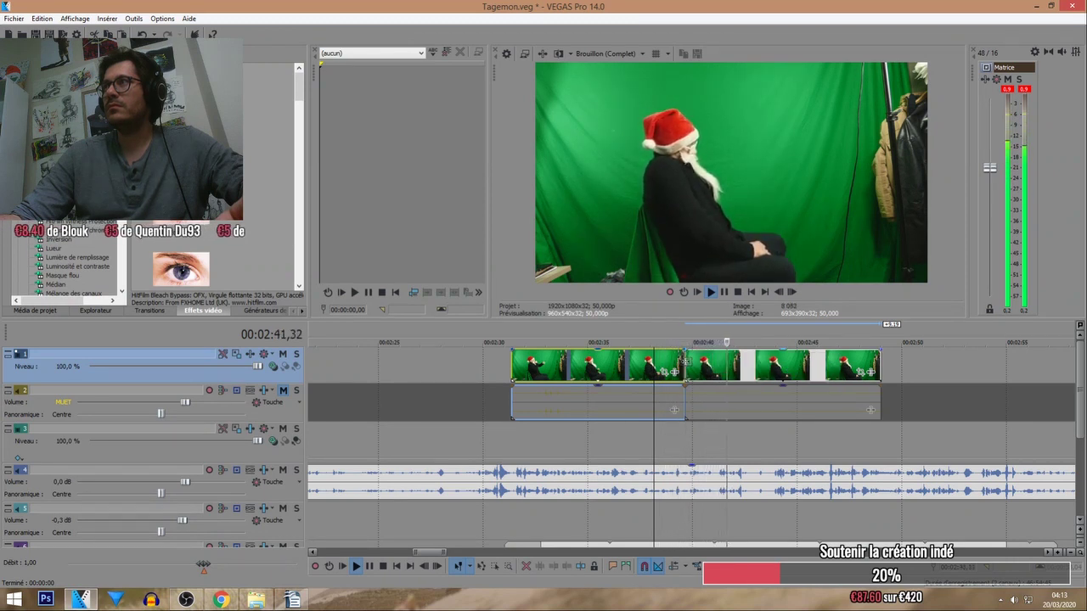
drag(684, 363, 696, 367)
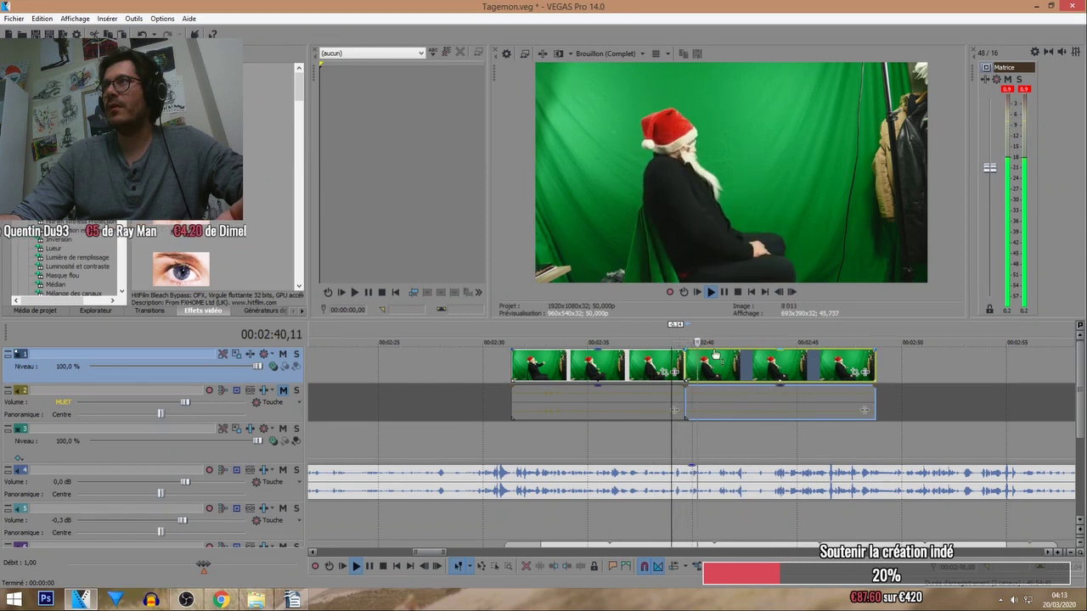
scroll(767, 361, down, 2)
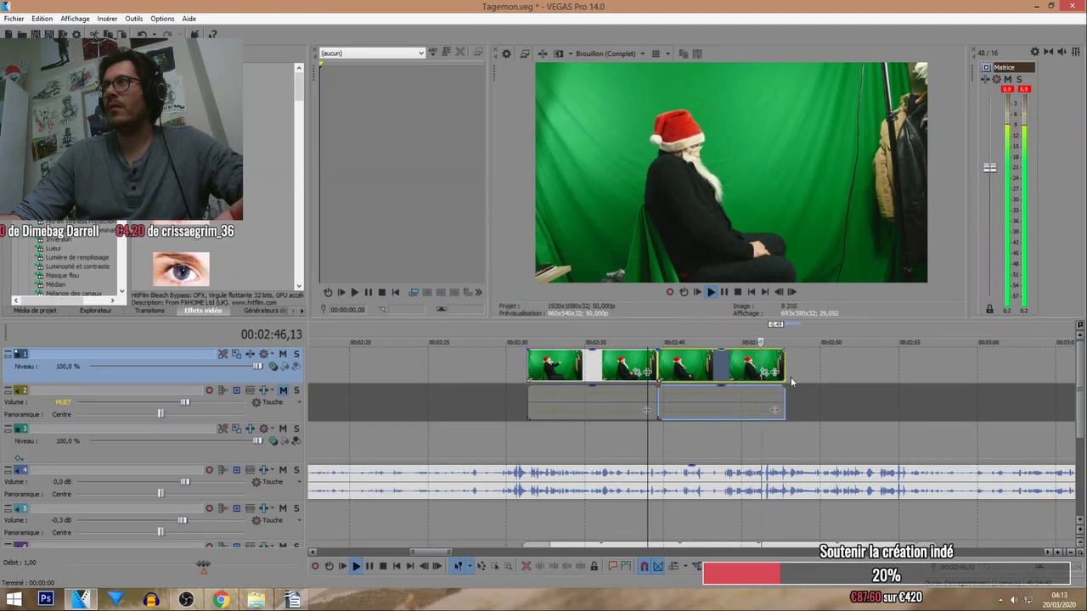
scroll(790, 366, down, 3)
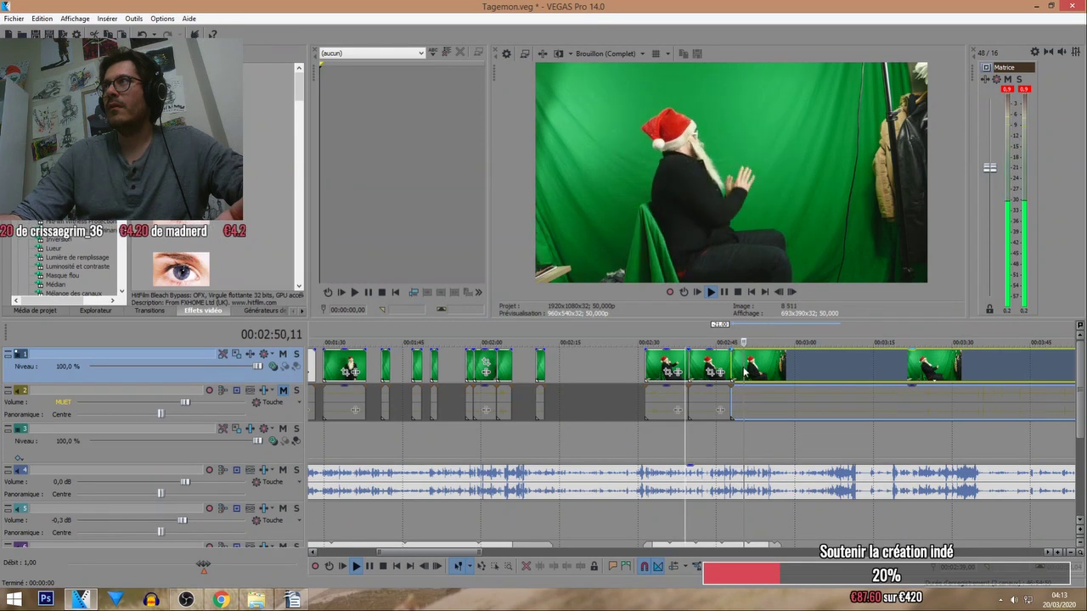
scroll(744, 371, up, 2)
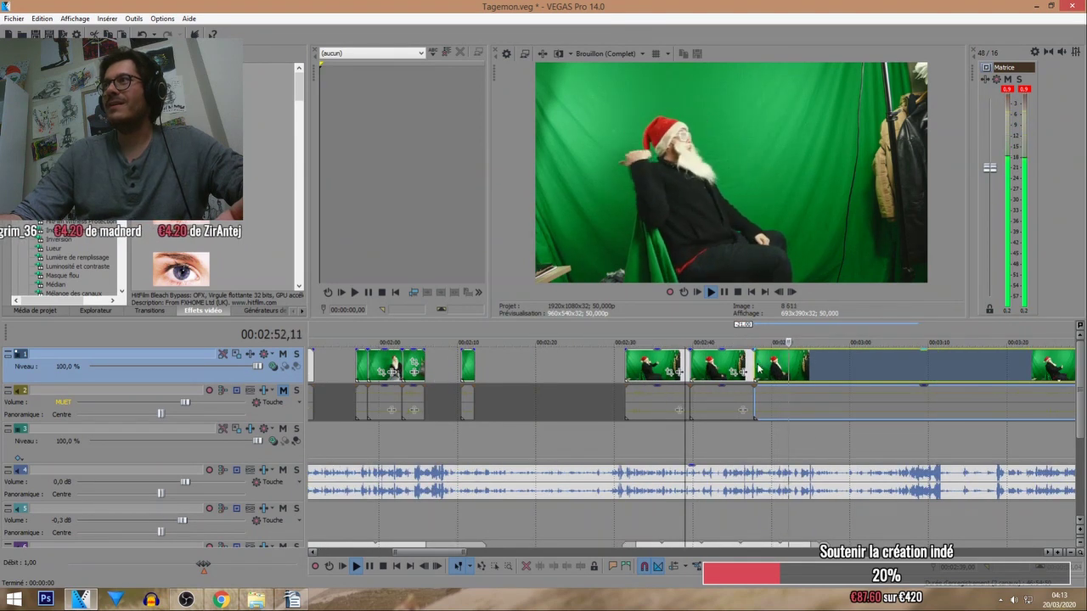
Shift the long Santa clip later and trim its start, leaving a gap before 2:52.
mouse_move(756, 363)
mouse_down()
mouse_move(771, 363)
mouse_move(759, 354)
mouse_move(773, 367)
mouse_move(752, 366)
mouse_up()
scroll(764, 362, up, 4)
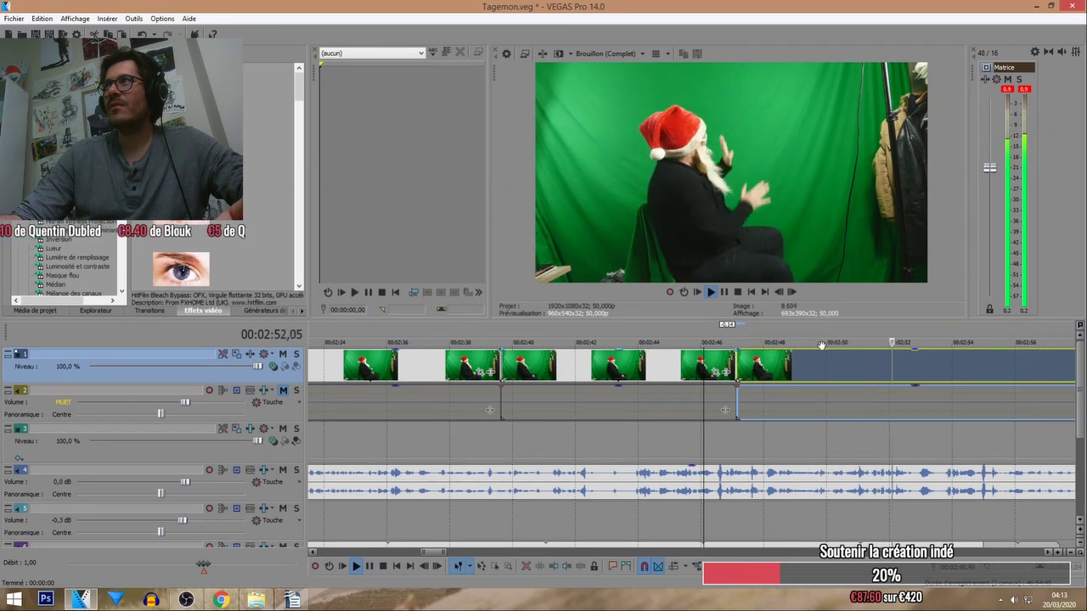
scroll(891, 348, up, 3)
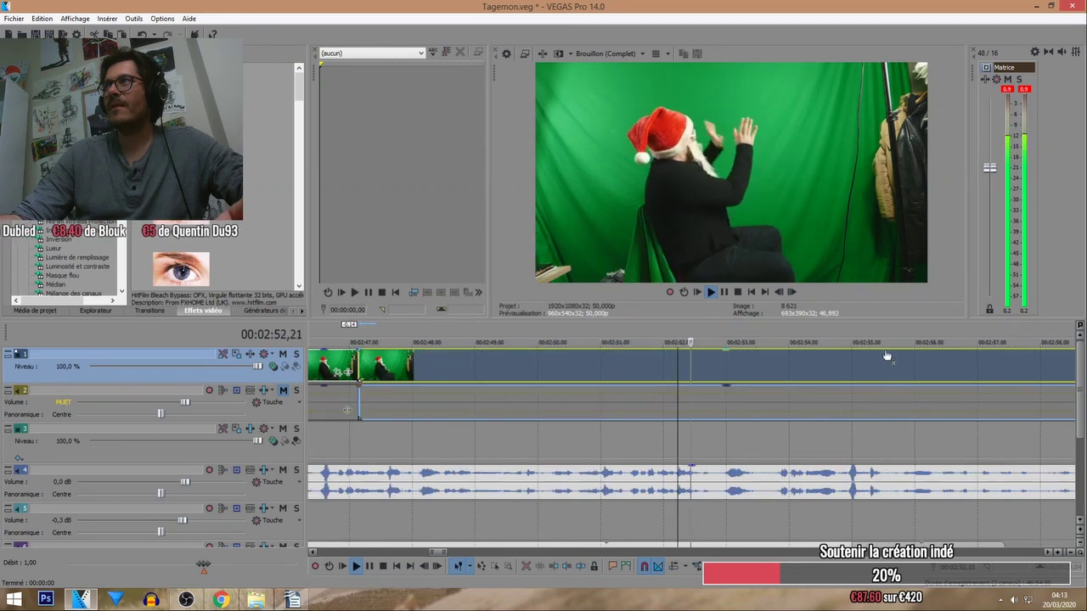
scroll(712, 365, down, 3)
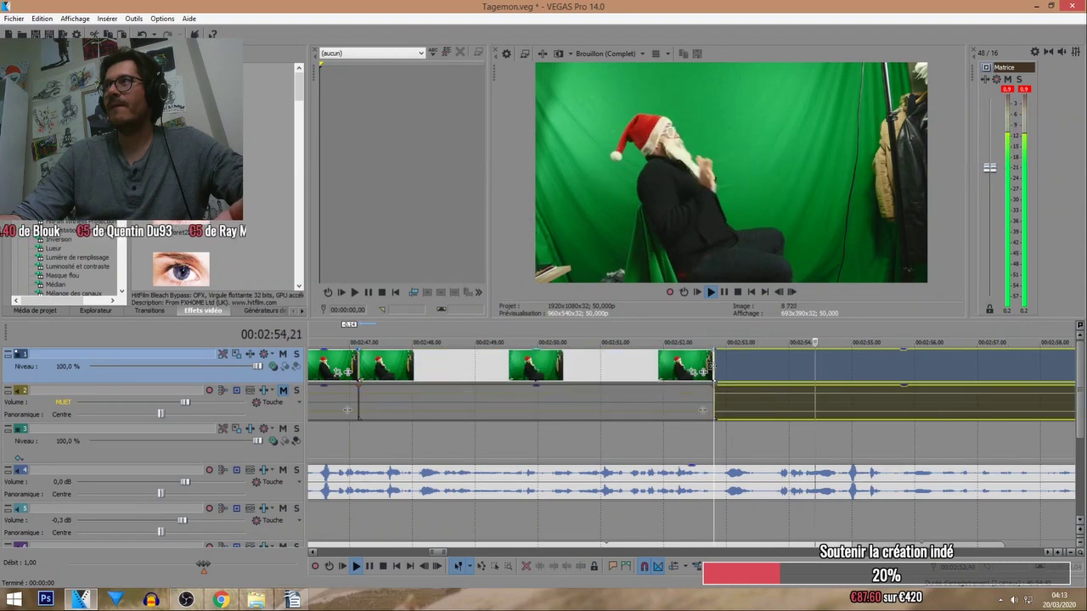
scroll(711, 365, down, 2)
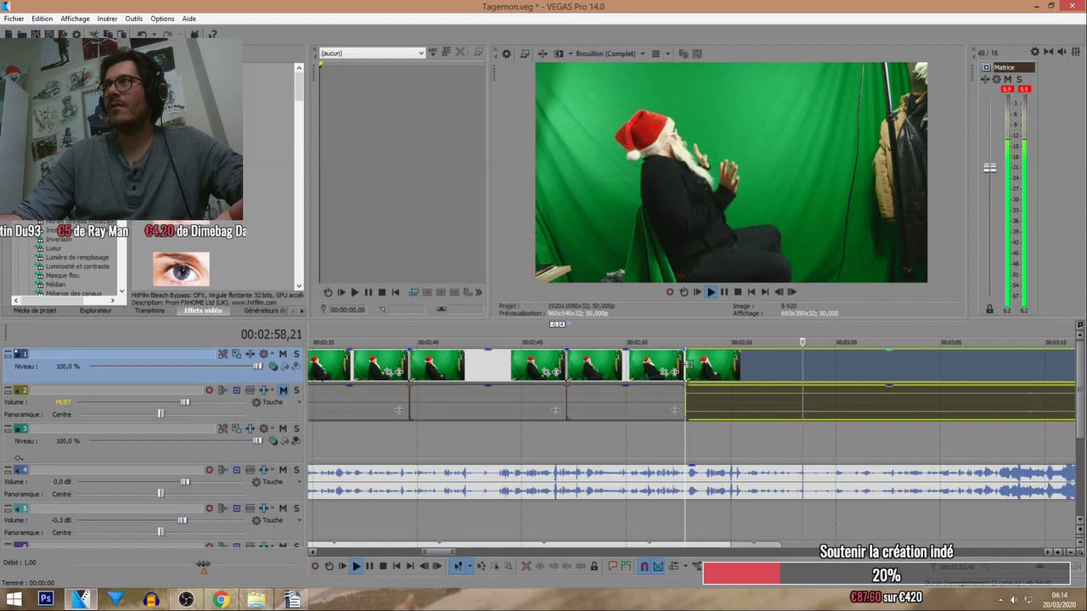
mouse_move(686, 364)
mouse_down()
mouse_move(741, 367)
mouse_move(686, 365)
mouse_up()
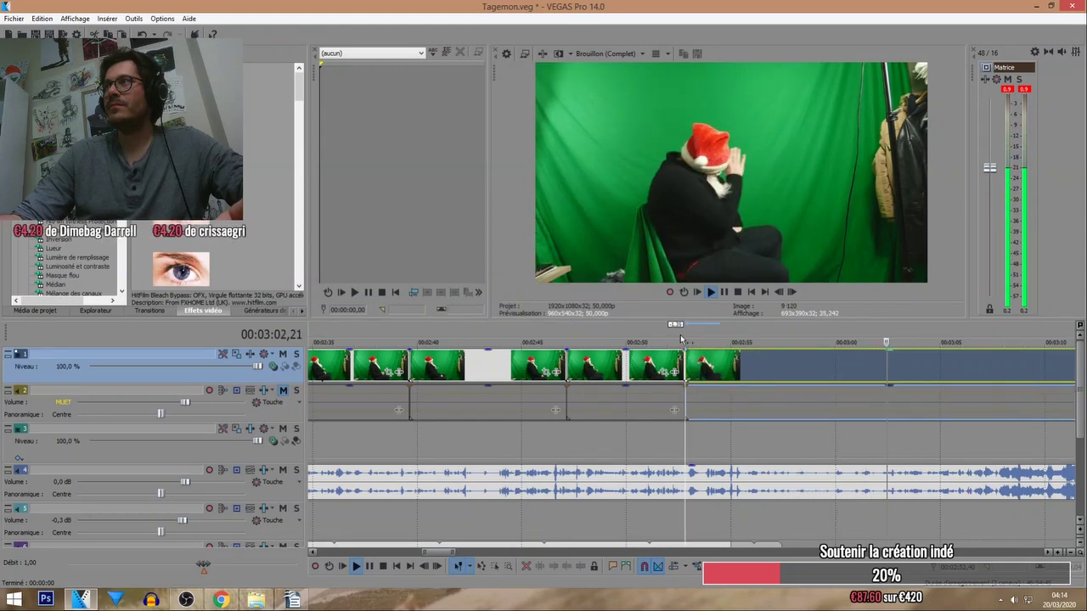
click(687, 341)
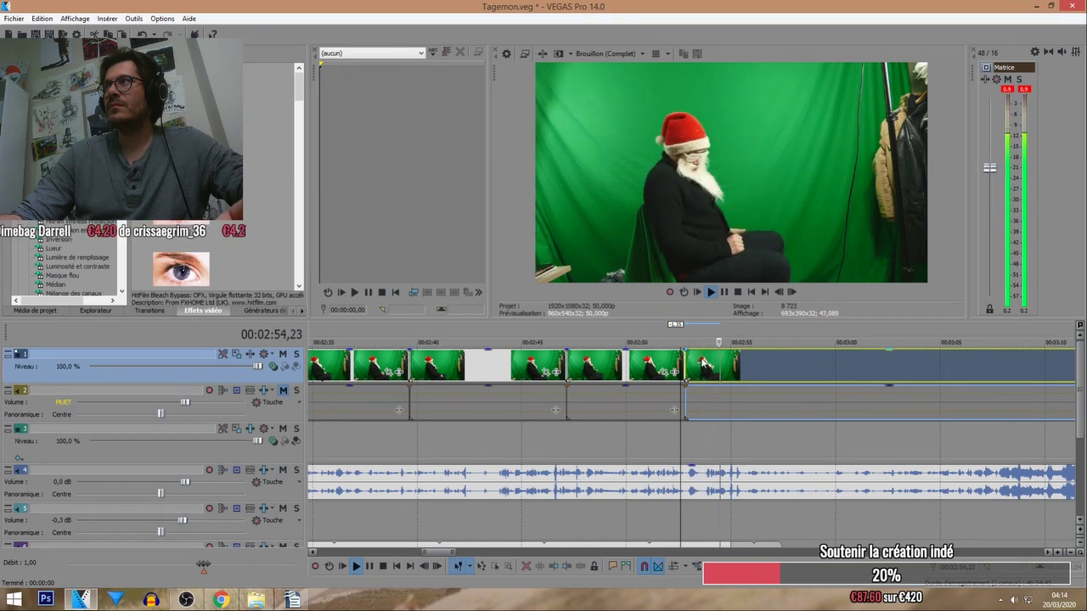
Slide the clip left to meet the previous piece and replay from 2:54 and 2:56.
scroll(684, 360, up, 2)
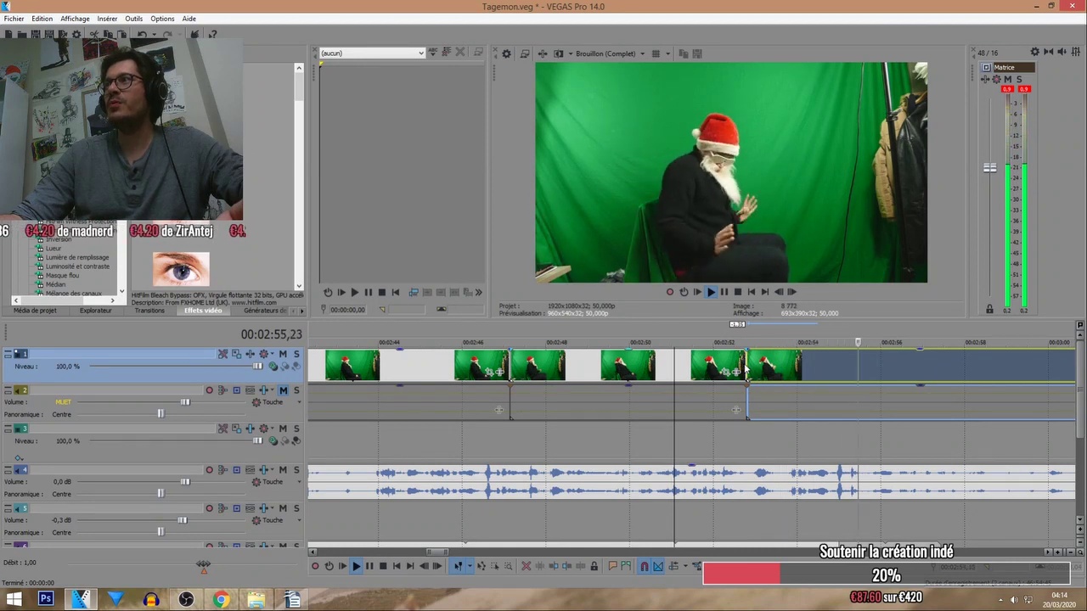
drag(746, 367, 724, 367)
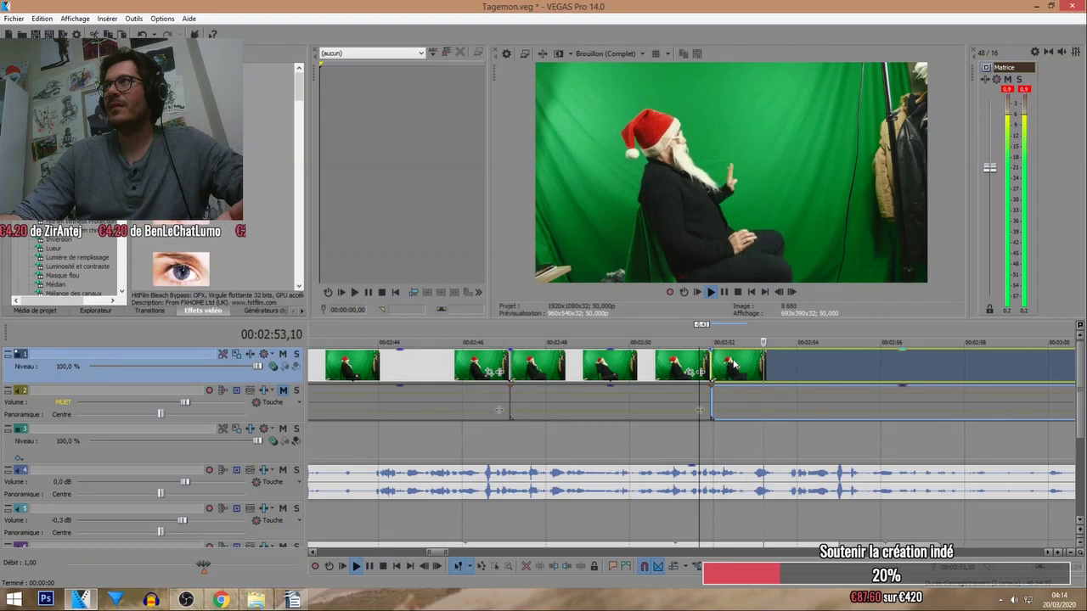
click(805, 368)
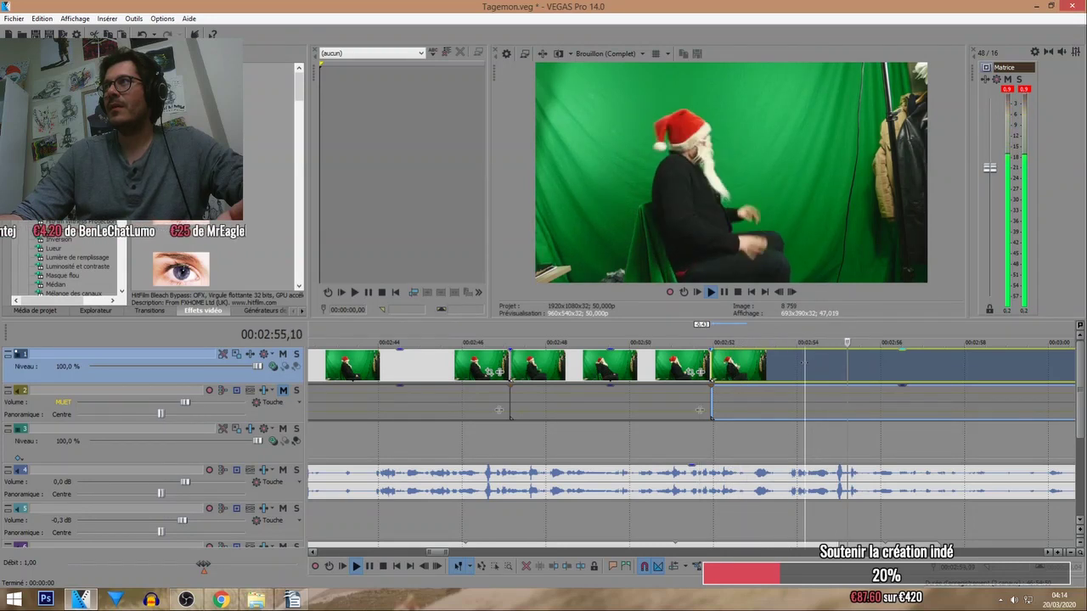
scroll(803, 363, down, 2)
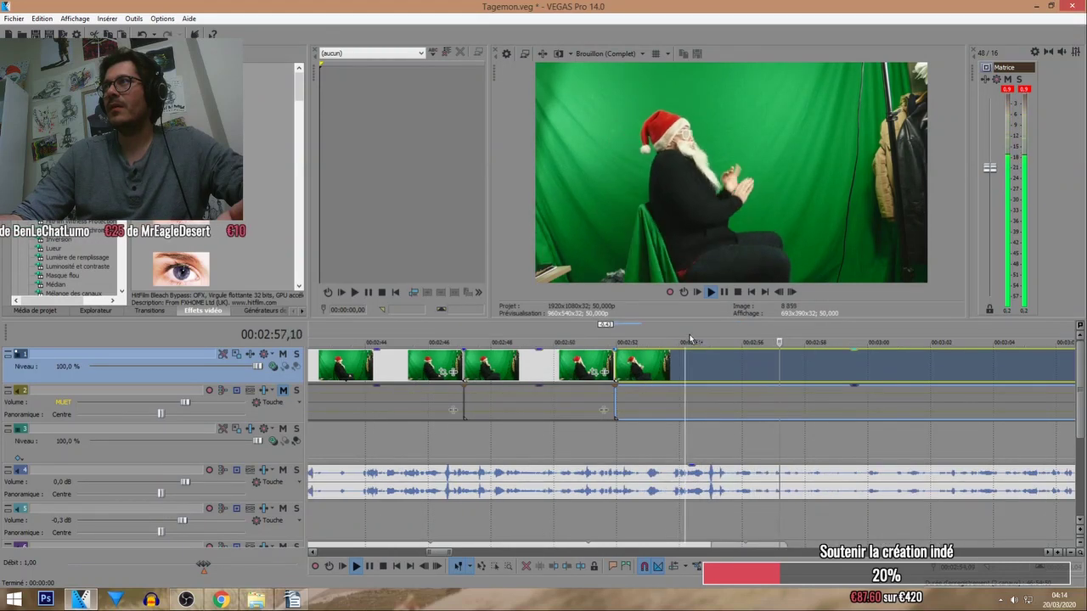
click(708, 330)
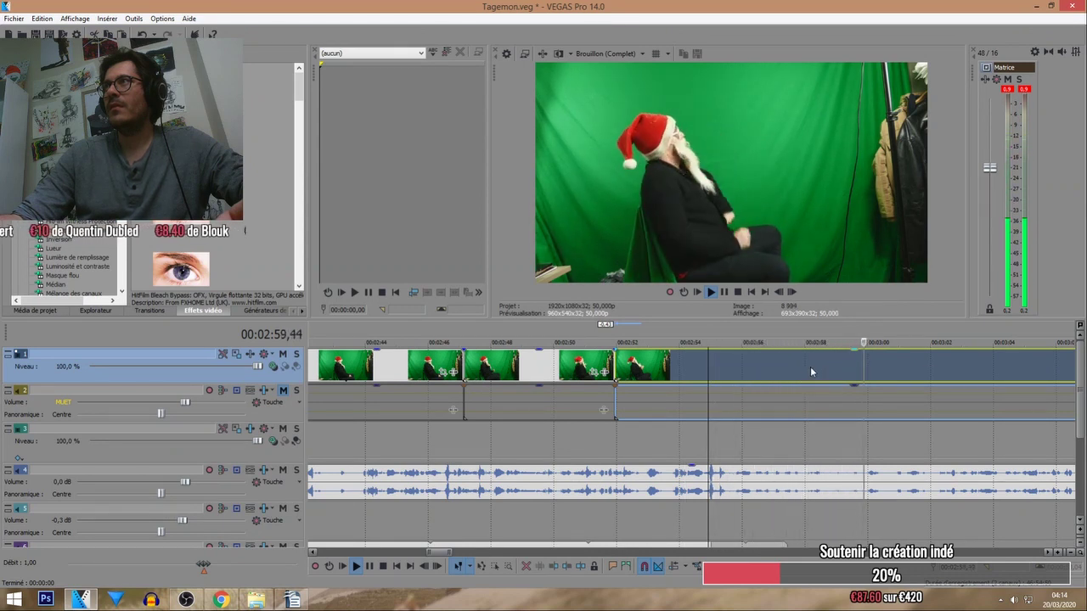
drag(837, 344, 729, 340)
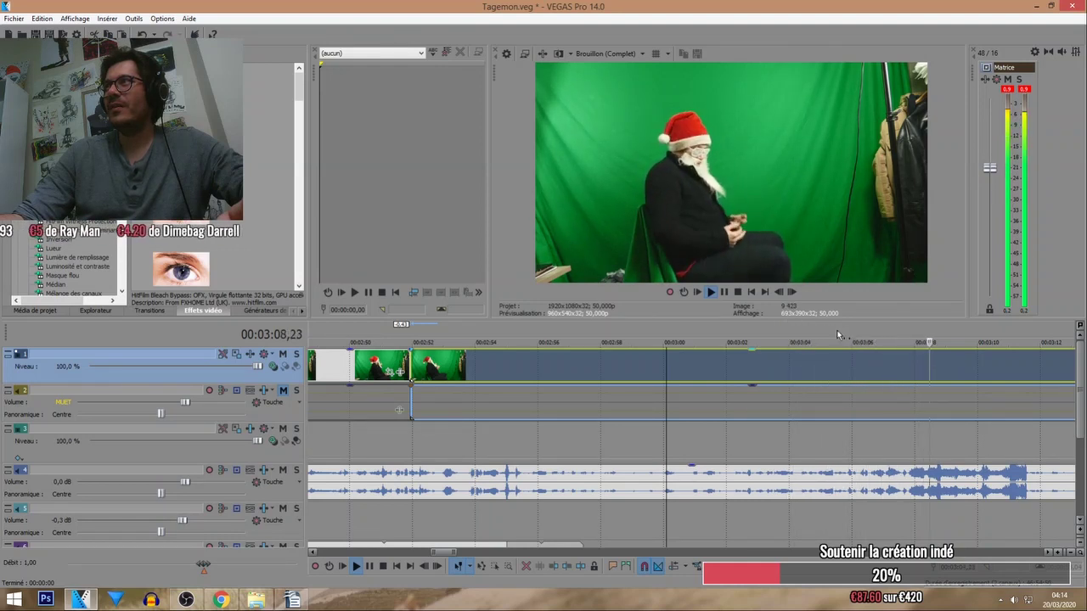
scroll(817, 333, up, 2)
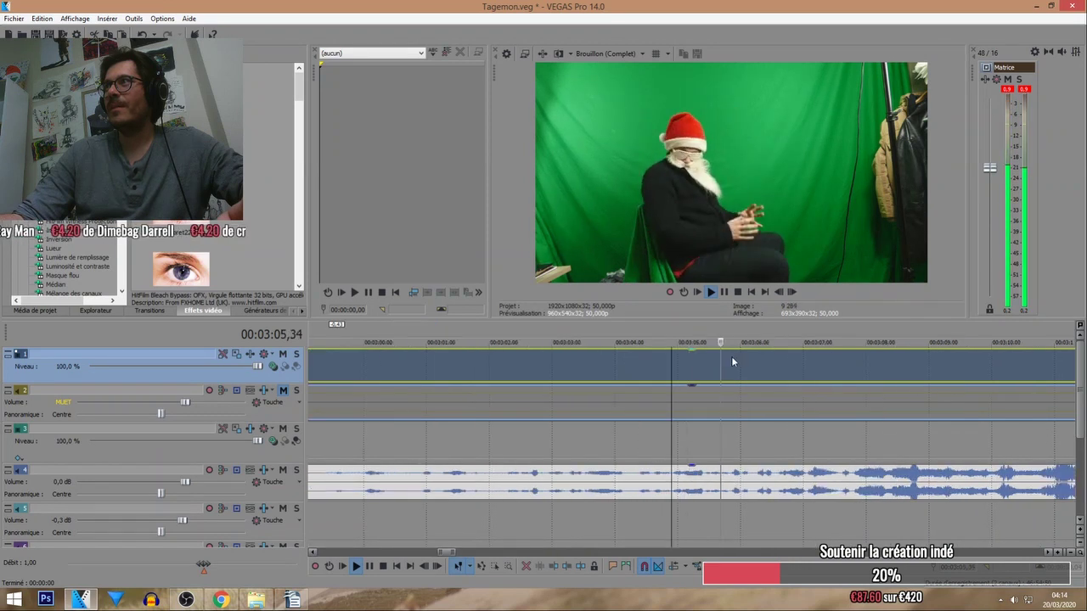
Split the clip at about 3:06 with S and adjust the pieces to tighten the cut.
click(751, 365)
key(s)
scroll(744, 366, down, 2)
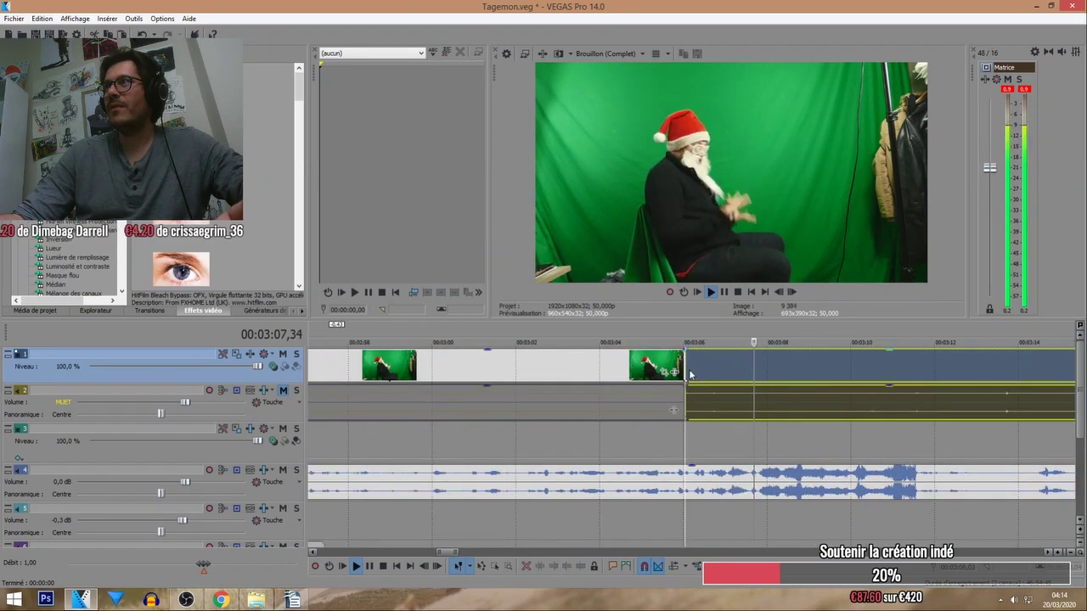
drag(716, 375, 781, 377)
click(684, 339)
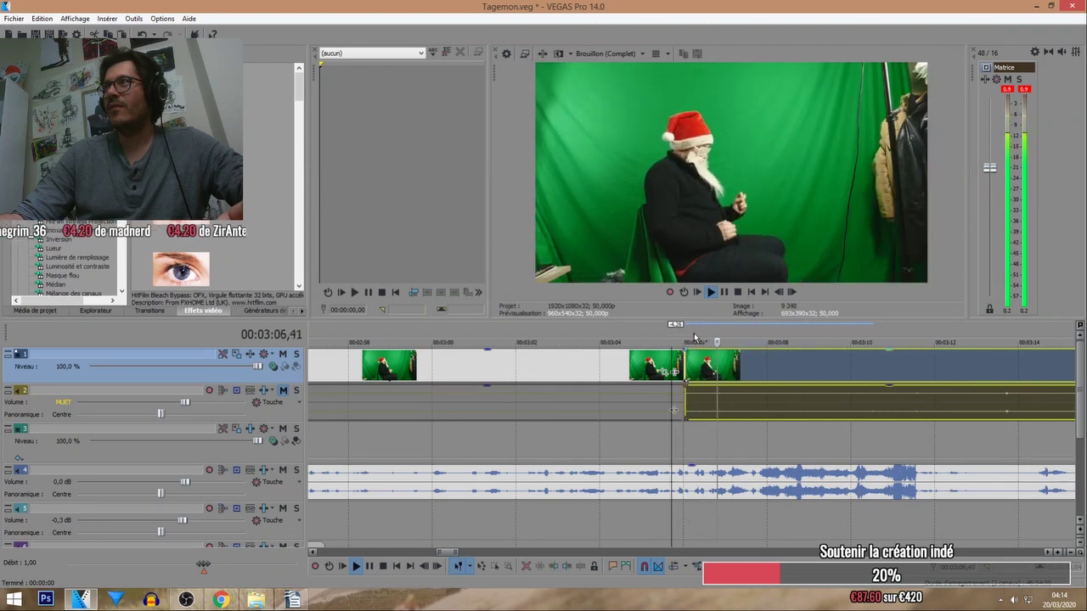
mouse_move(685, 372)
mouse_down()
mouse_move(817, 371)
mouse_move(686, 371)
mouse_up()
click(663, 340)
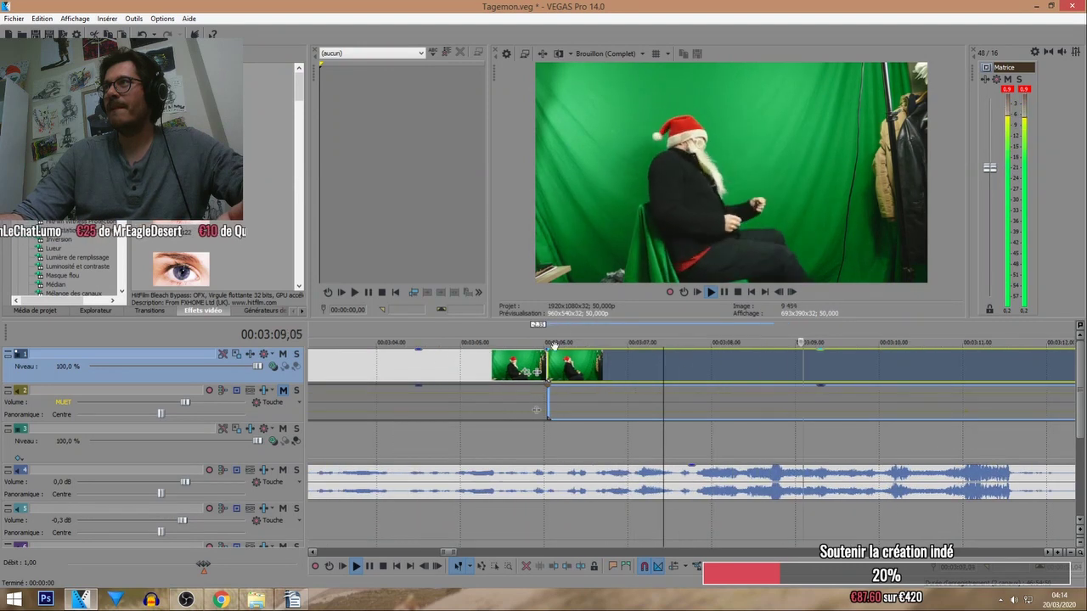
mouse_move(548, 367)
mouse_down()
mouse_move(562, 367)
mouse_move(550, 367)
mouse_up()
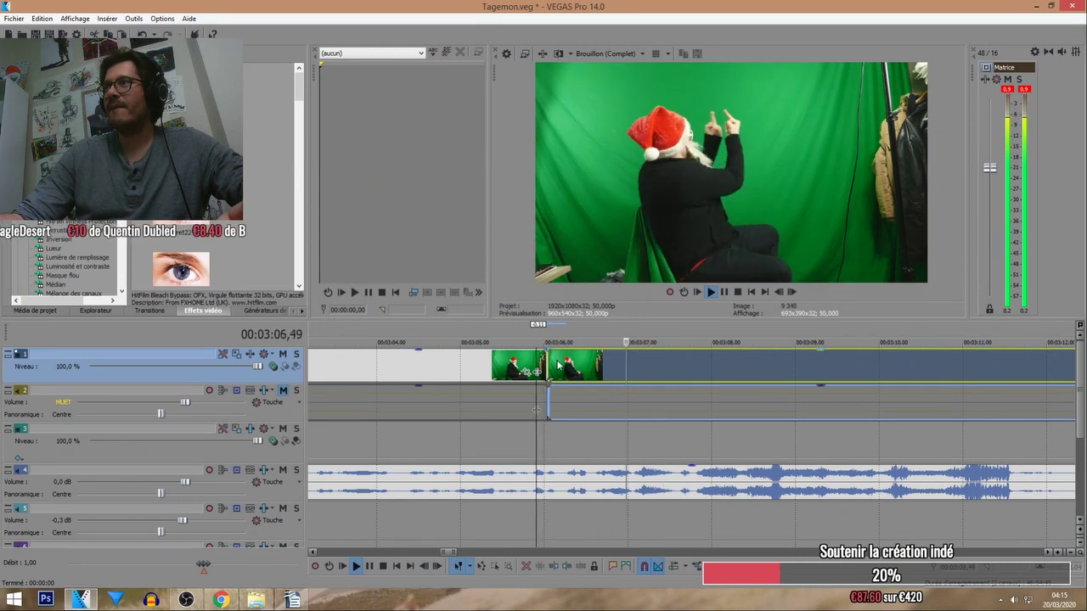
drag(547, 373, 518, 369)
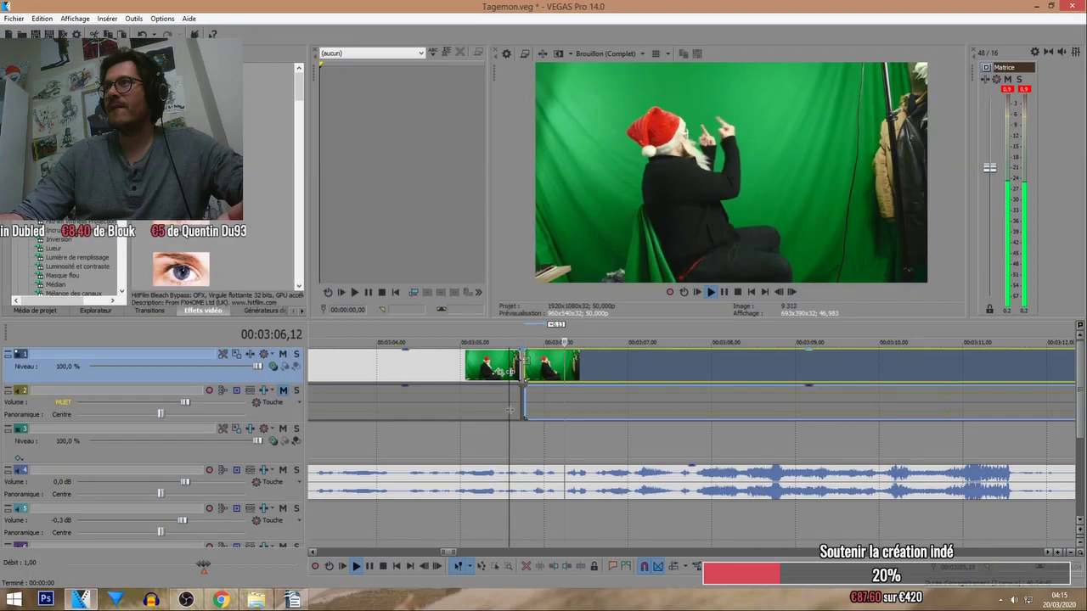
Split the clip at the next cut point and push the remaining clips later, leaving a gap.
click(692, 362)
key(s)
scroll(692, 366, down, 3)
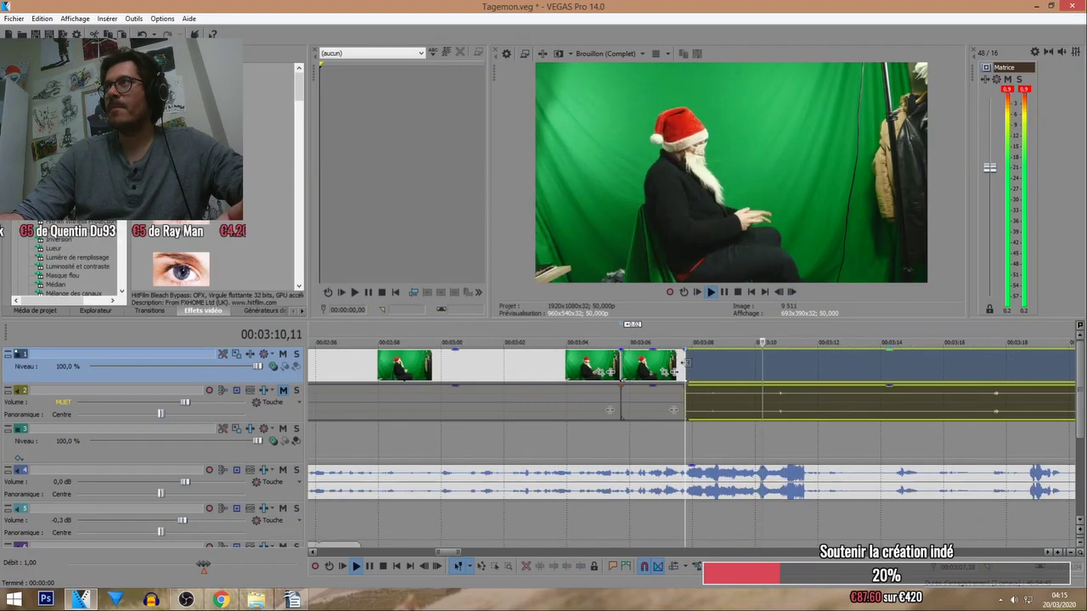
scroll(692, 361, down, 3)
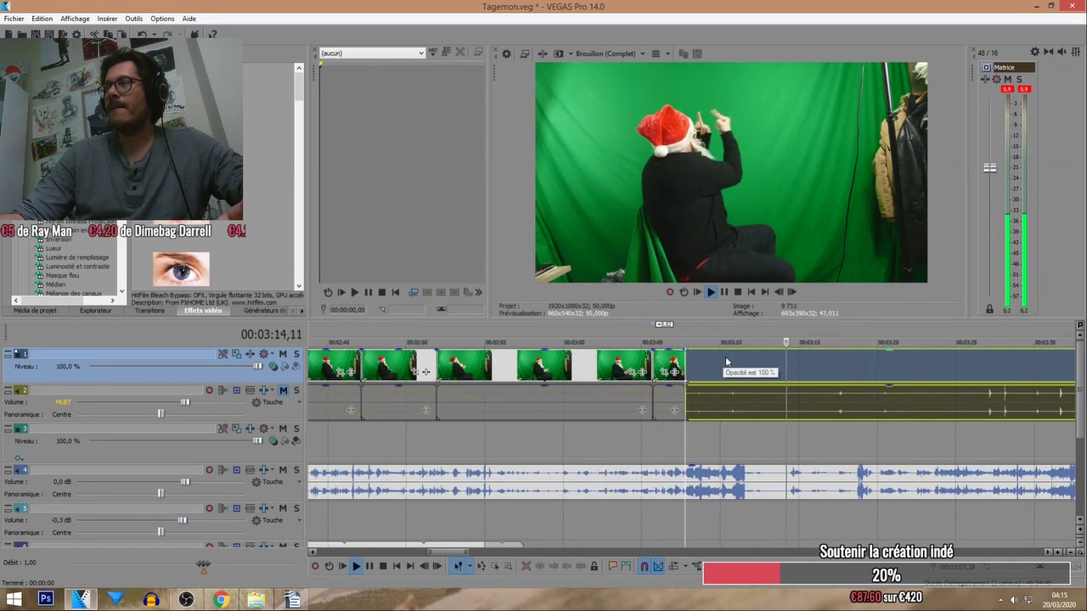
scroll(733, 369, down, 1)
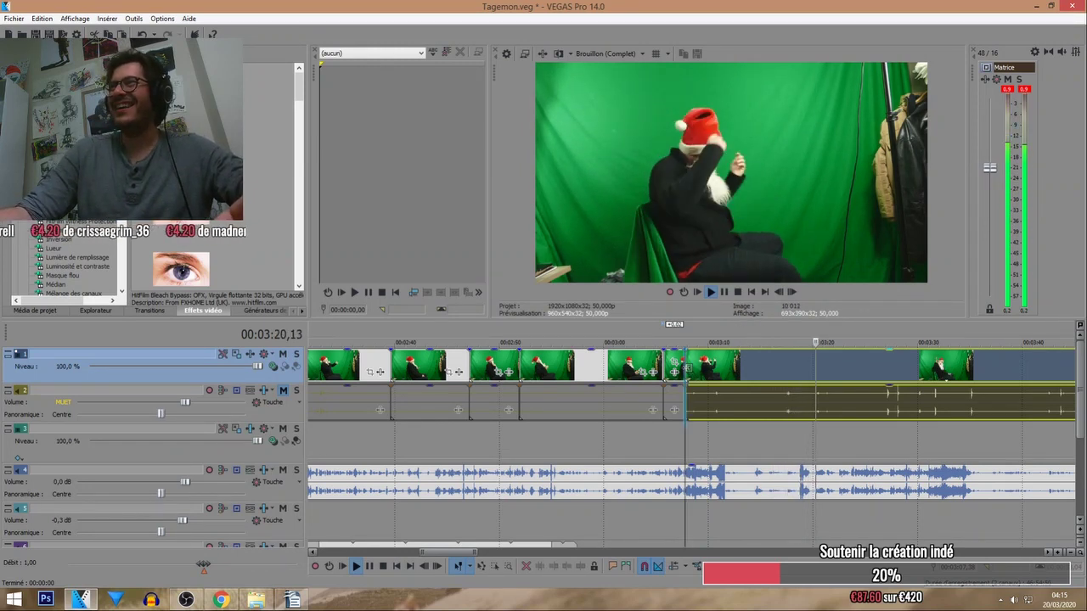
drag(689, 374, 730, 365)
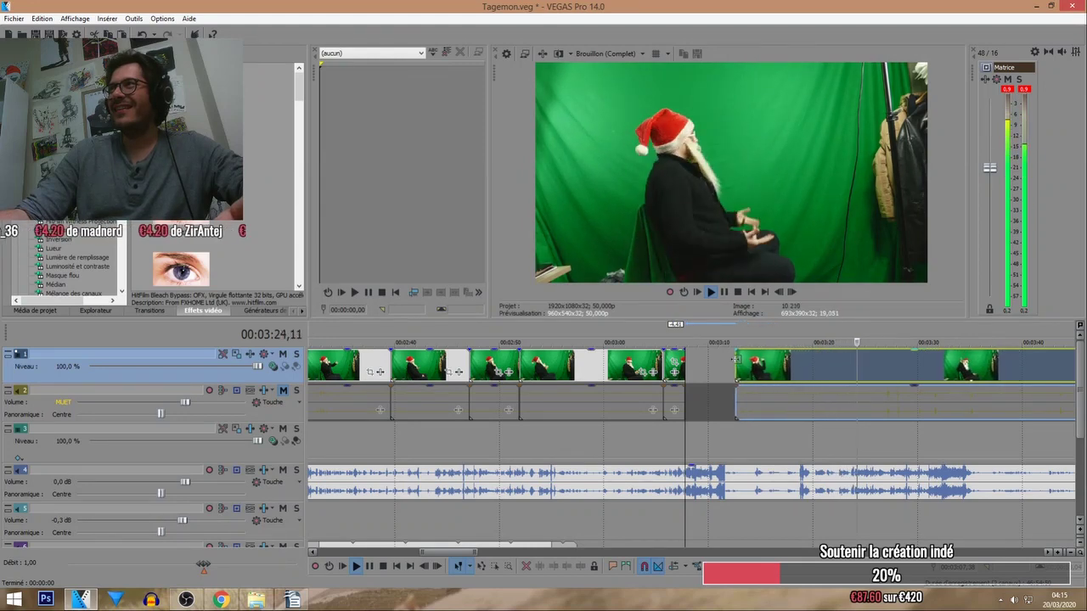
scroll(702, 367, up, 3)
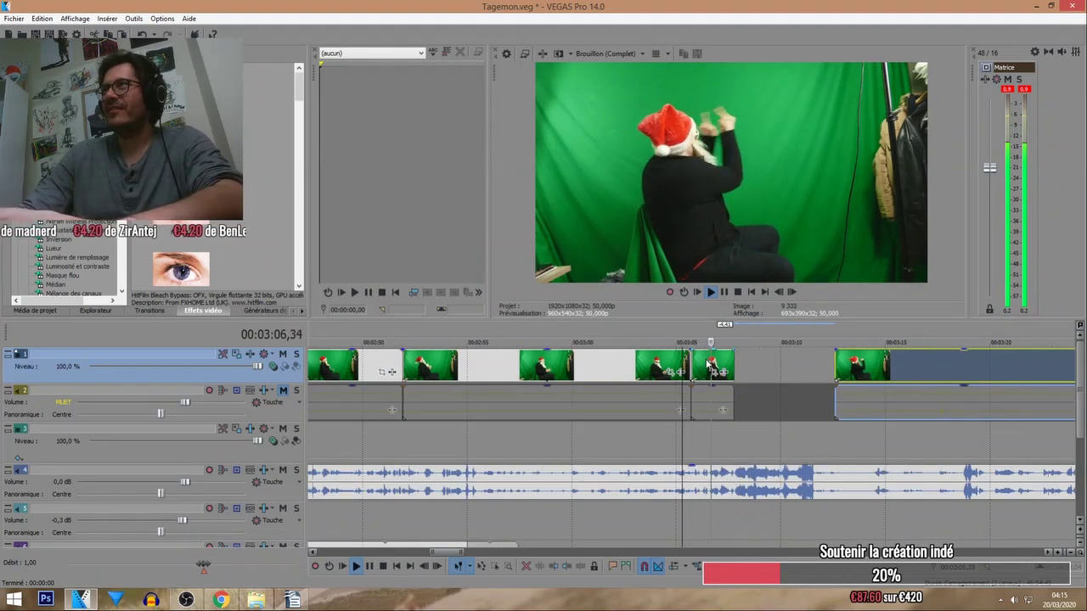
Delete the short unwanted piece, pull the long clip left to close the gap, and review from 3:05.
click(703, 365)
key(Delete)
drag(849, 365, 705, 365)
click(676, 335)
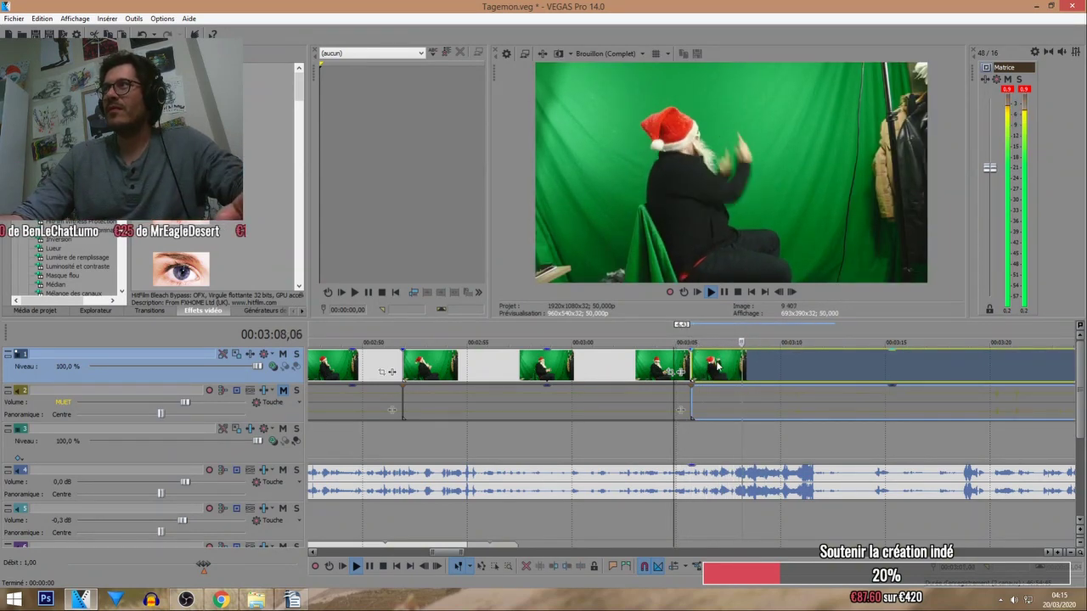
drag(701, 364, 706, 365)
scroll(752, 376, up, 3)
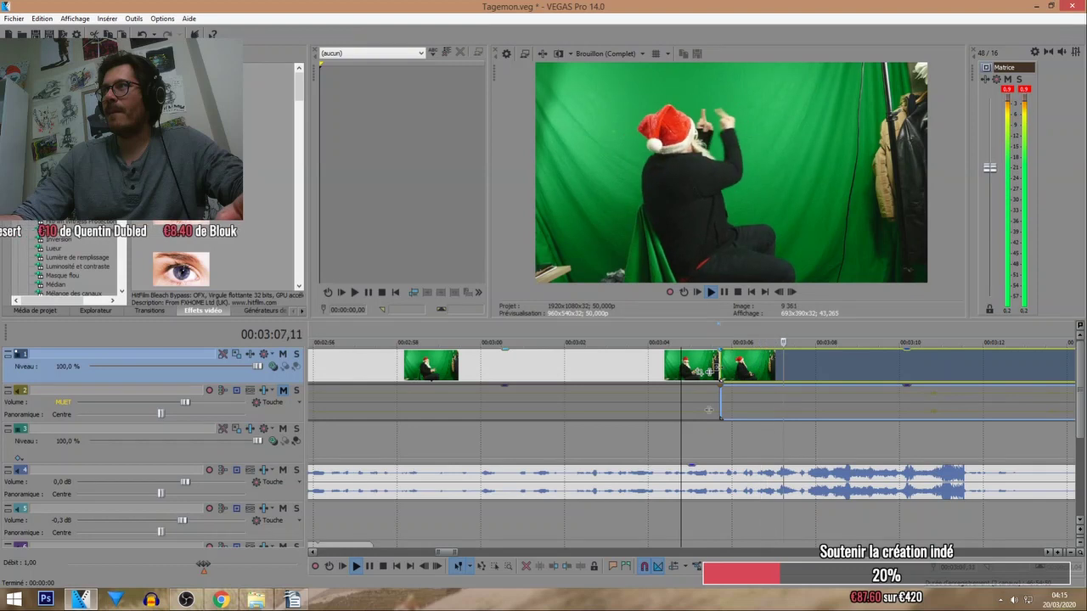
click(704, 335)
scroll(713, 352, up, 3)
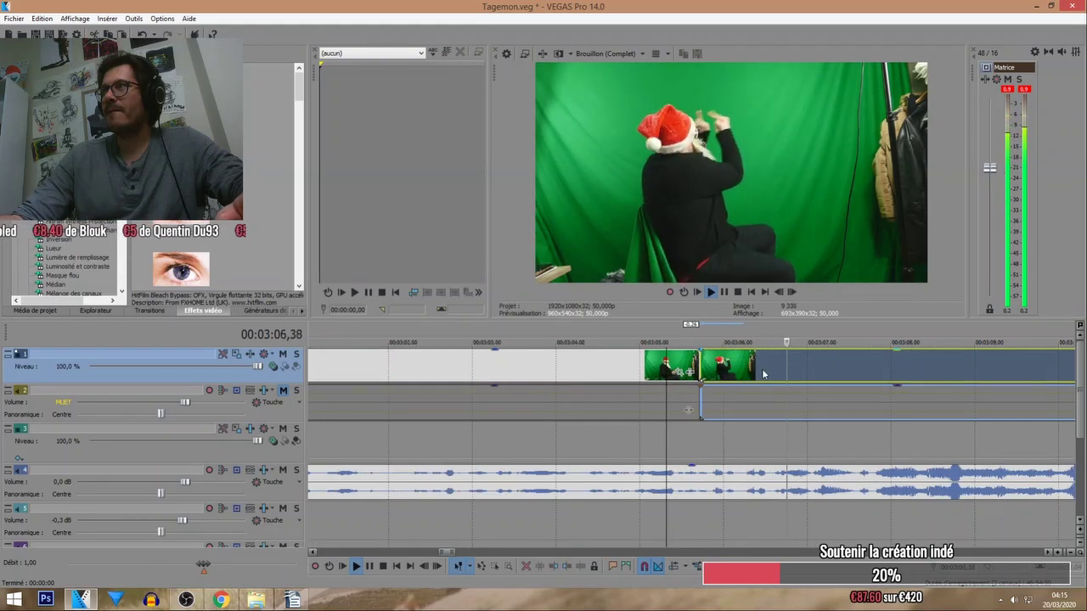
click(722, 340)
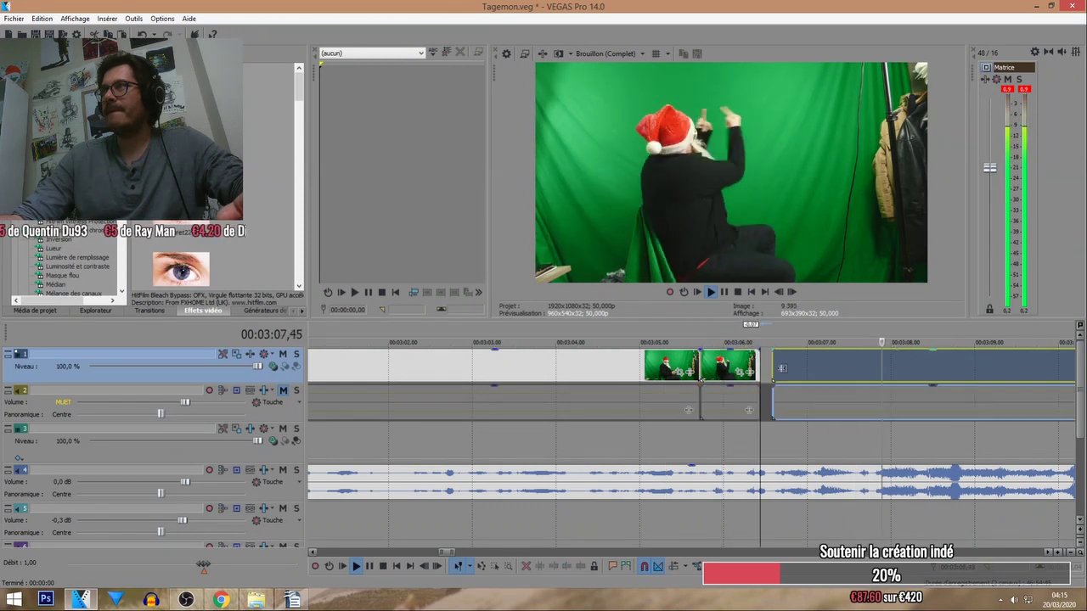
Undo an extra move, shift the next clip later leaving a gap, and save the project.
drag(760, 373, 851, 368)
key(ctrl+z)
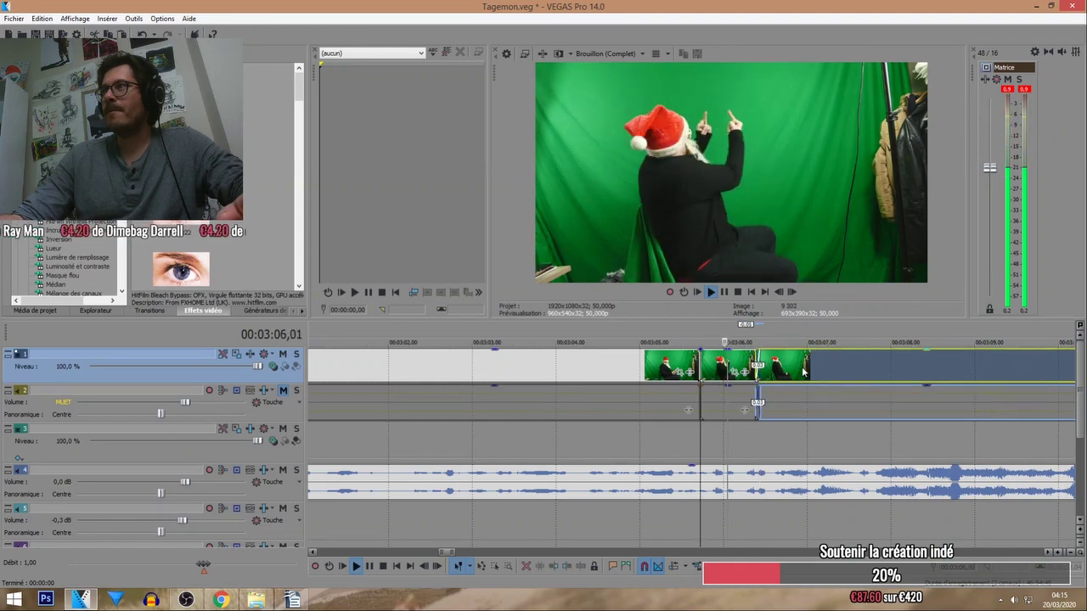
scroll(737, 361, down, 2)
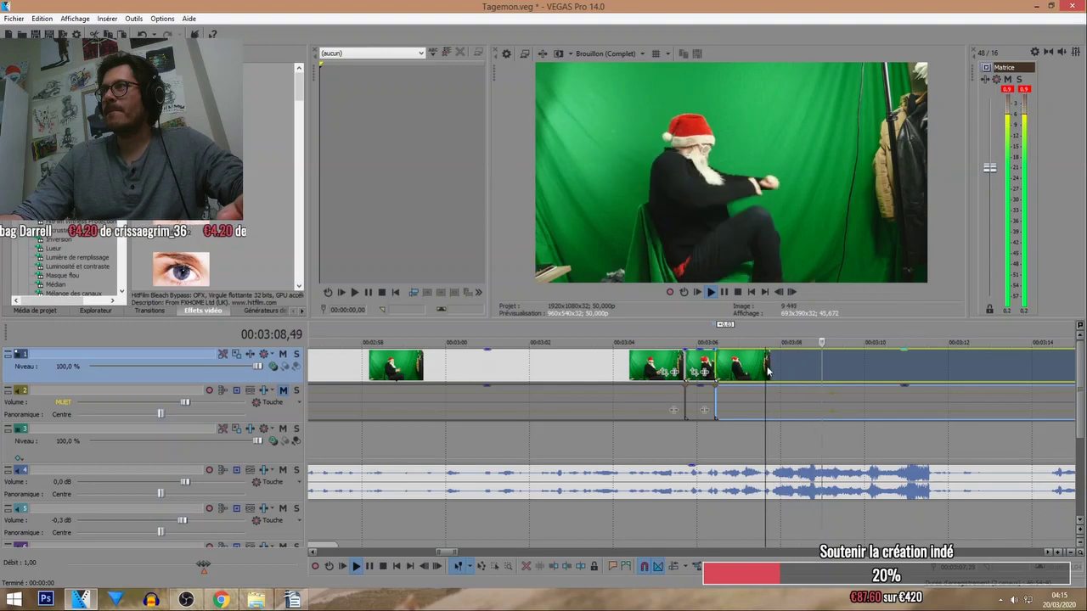
key(grave)
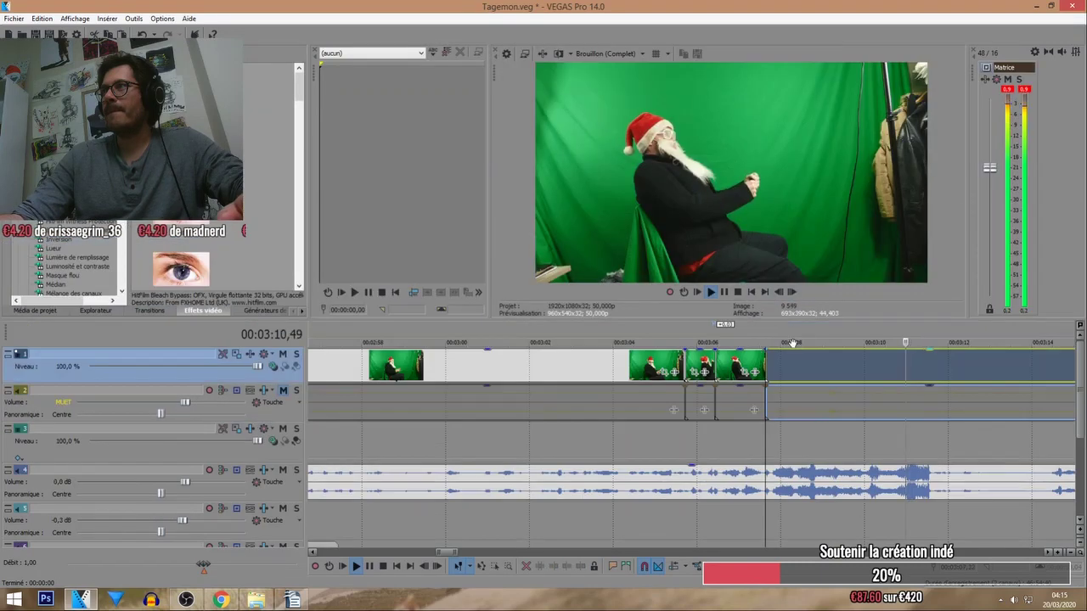
drag(771, 368, 830, 318)
key(ctrl+s)
Toggle between the large-preview and tall-track layouts while moving the held clip along the track.
key(grave)
key(grave)
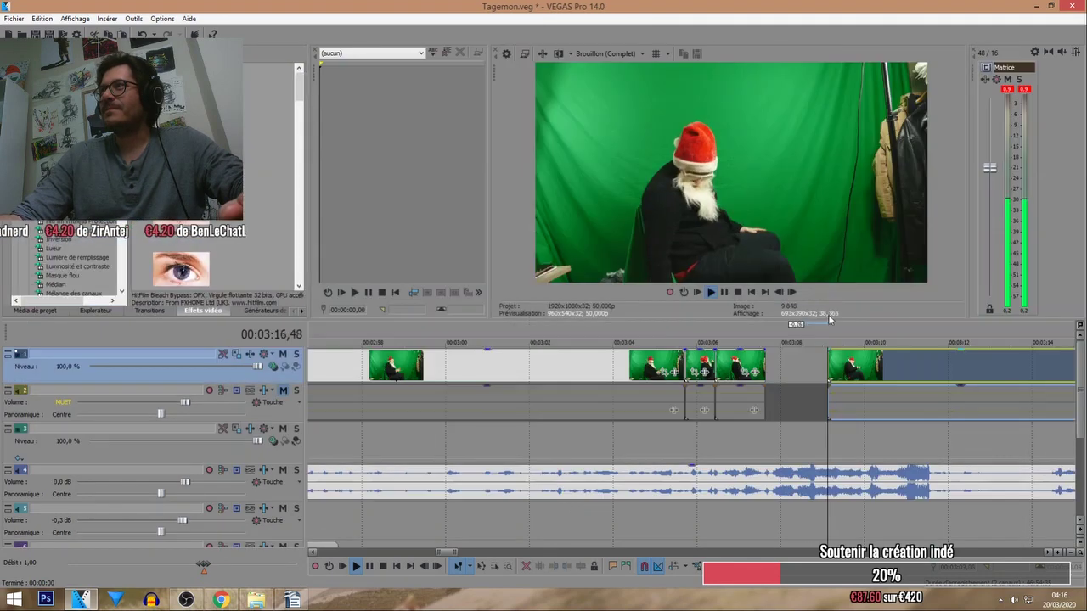
drag(827, 360, 838, 360)
key(grave)
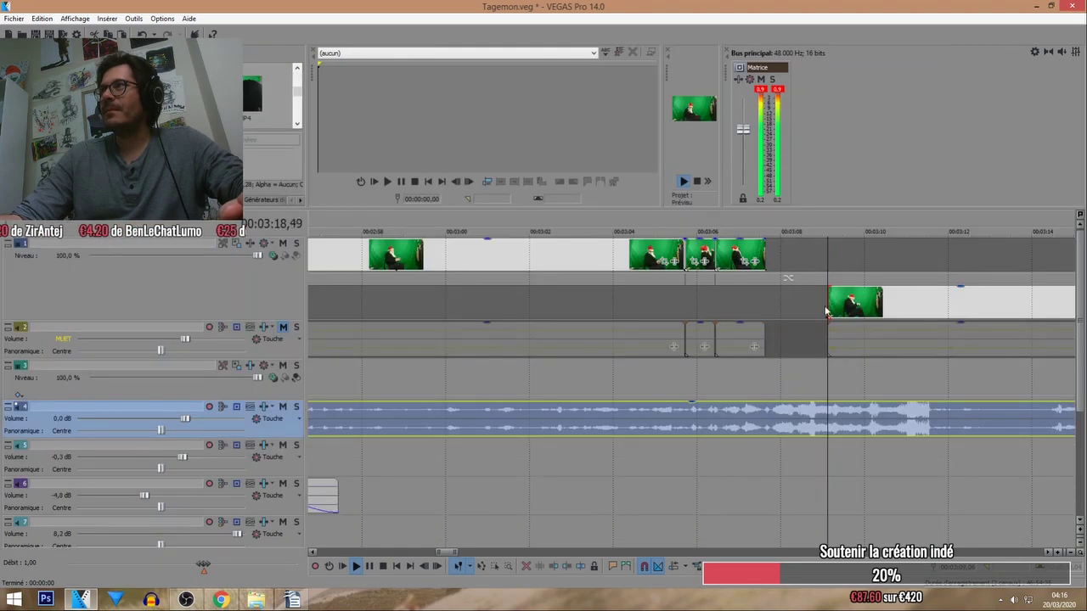
Drop the clip on video track 1 and snap the next clip against the pieces near 3:08.
drag(825, 311, 828, 311)
key(grave)
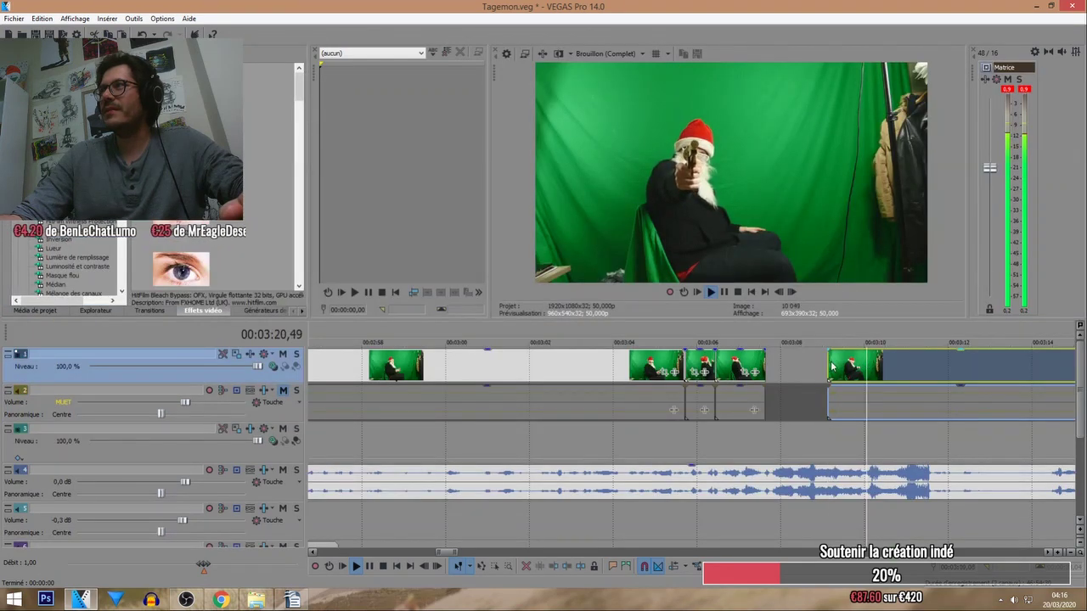
drag(833, 365, 767, 363)
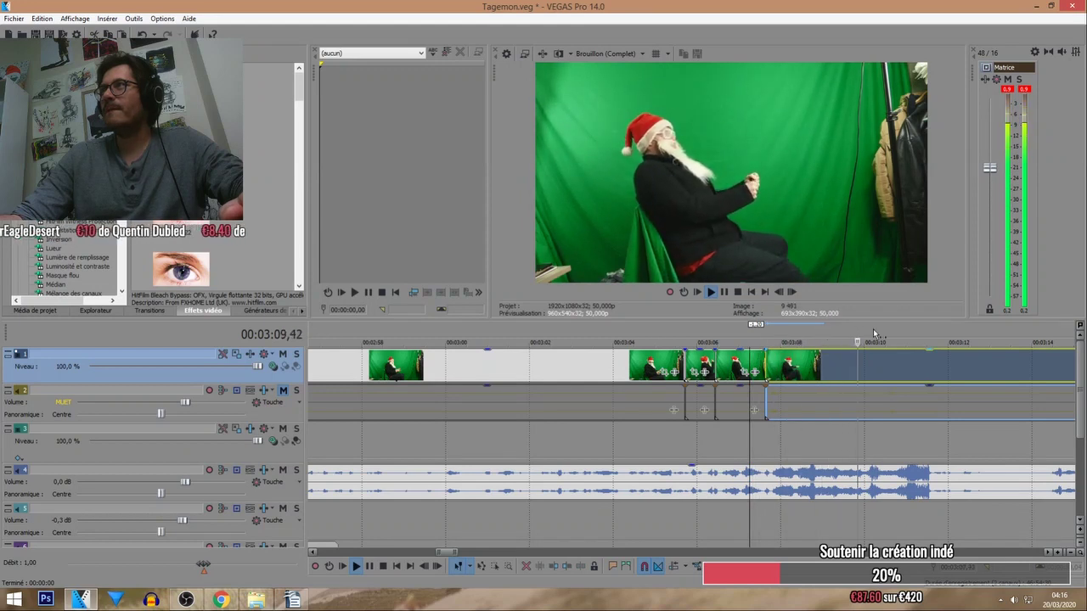
click(923, 362)
scroll(931, 370, down, 4)
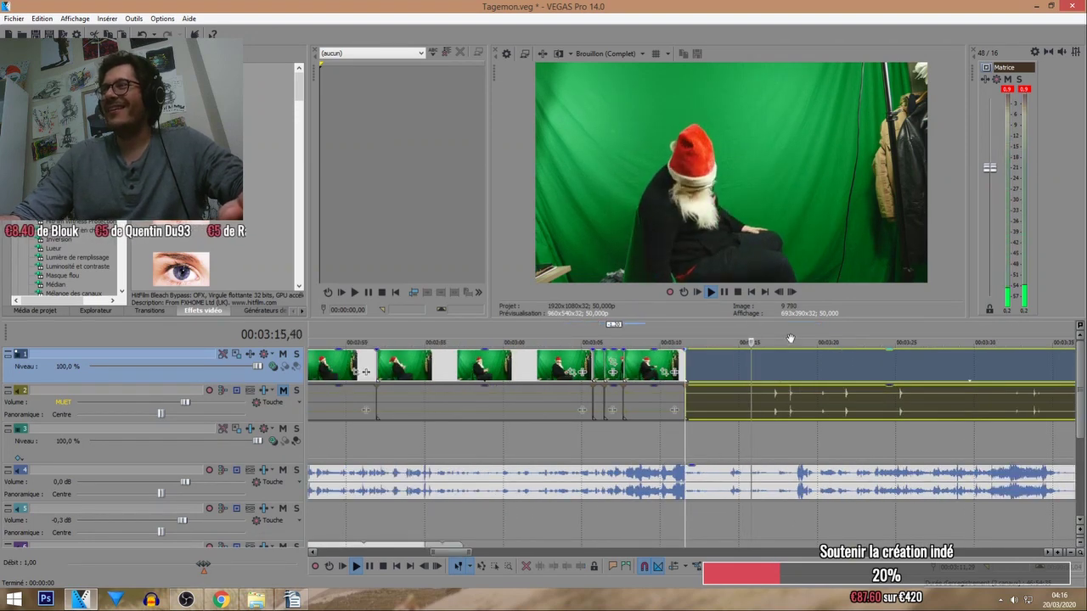
scroll(790, 339, down, 3)
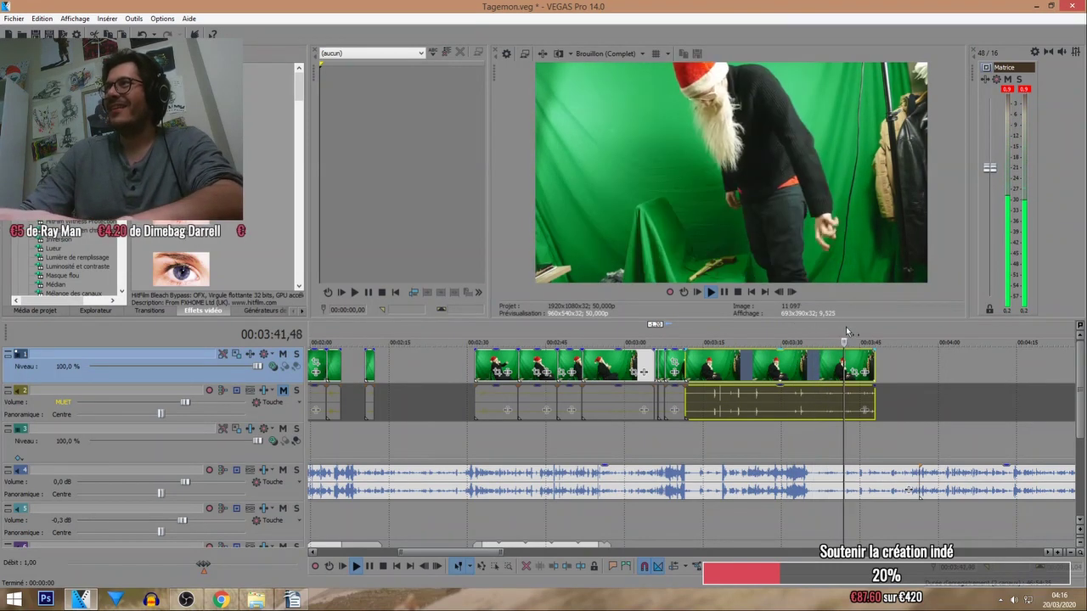
scroll(791, 363, down, 3)
scroll(846, 371, down, 3)
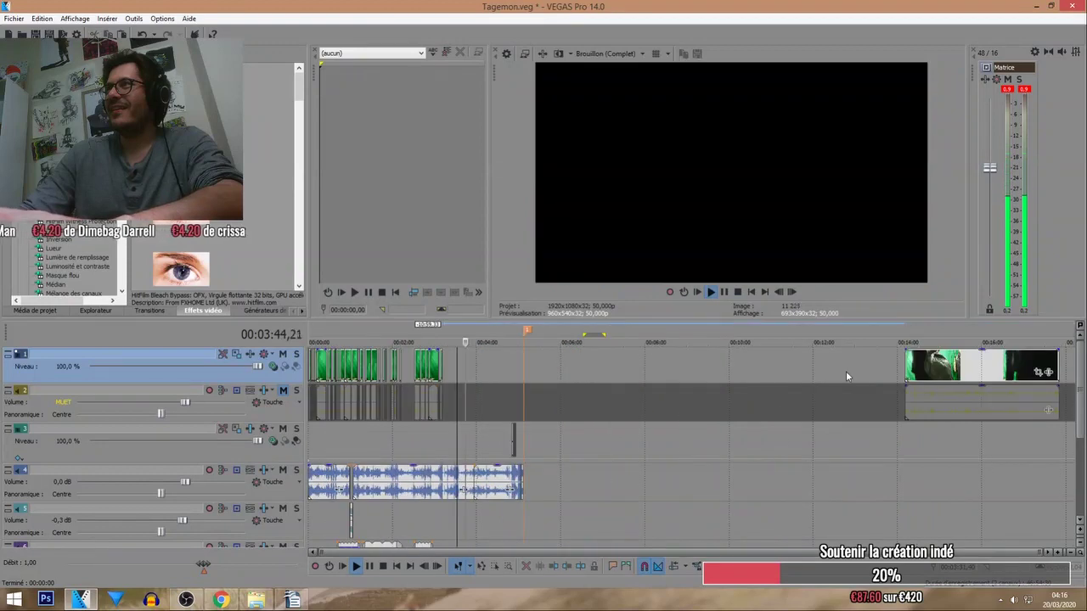
Pull the far-right clip pair left toward the montage, undoing two trial footage drops.
drag(923, 365, 606, 334)
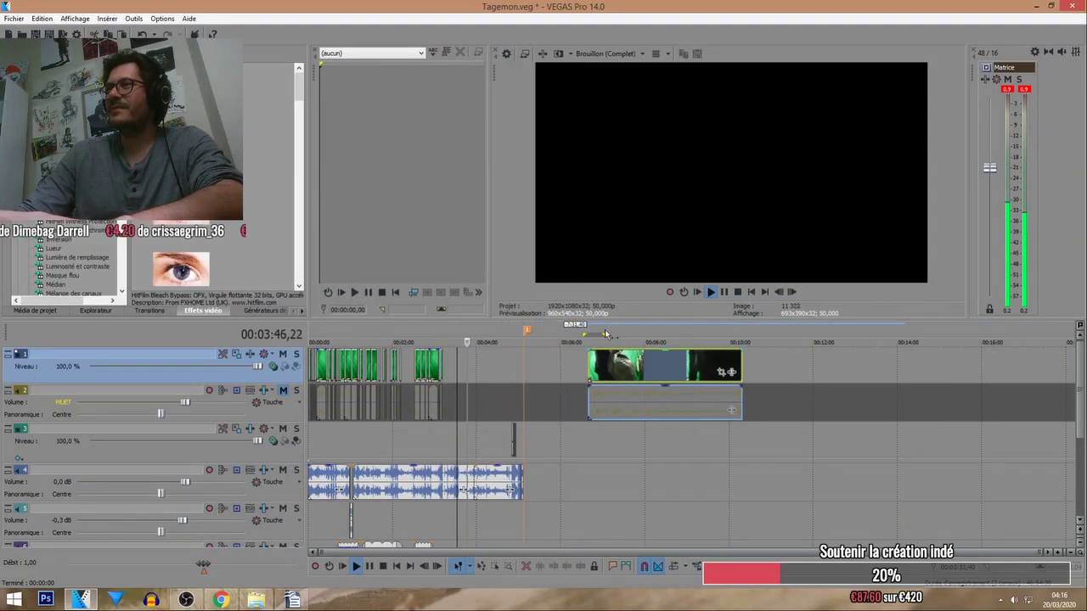
click(601, 338)
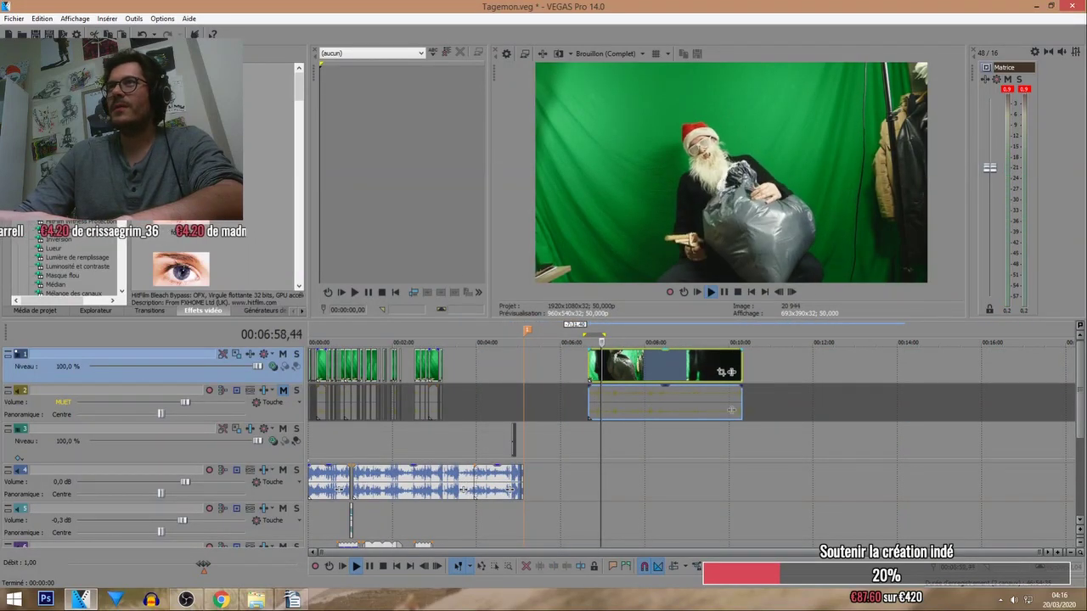
click(107, 310)
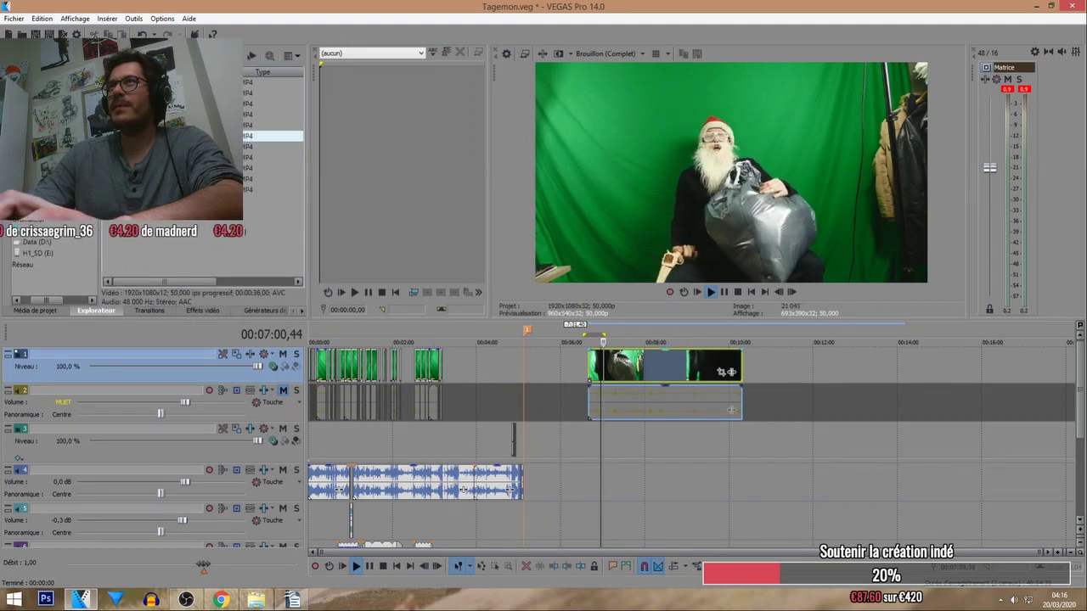
drag(763, 363, 780, 365)
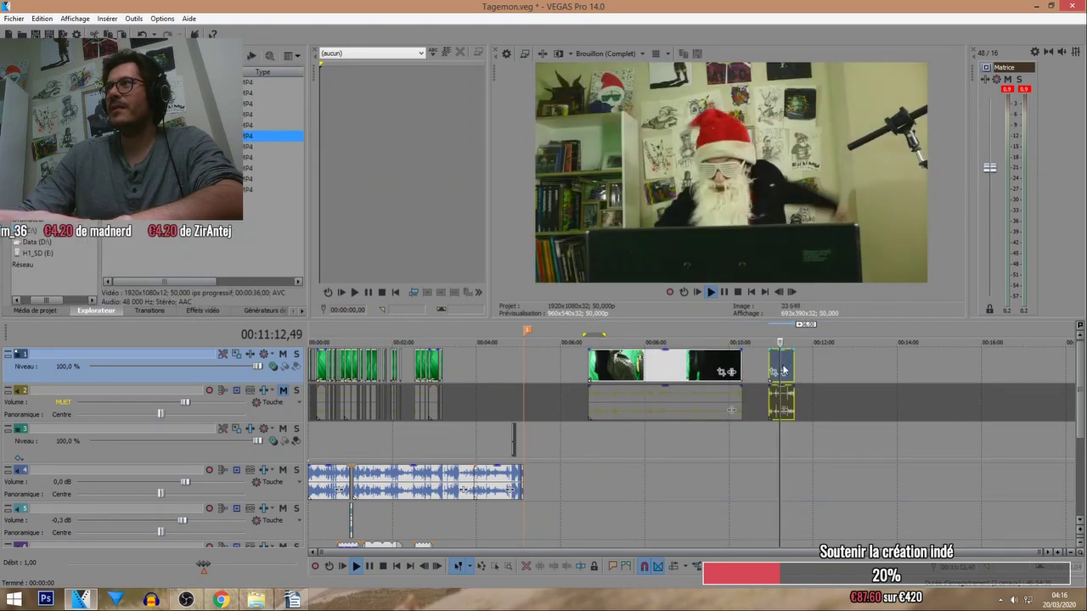
key(ctrl+z)
drag(272, 125, 806, 407)
key(ctrl+z)
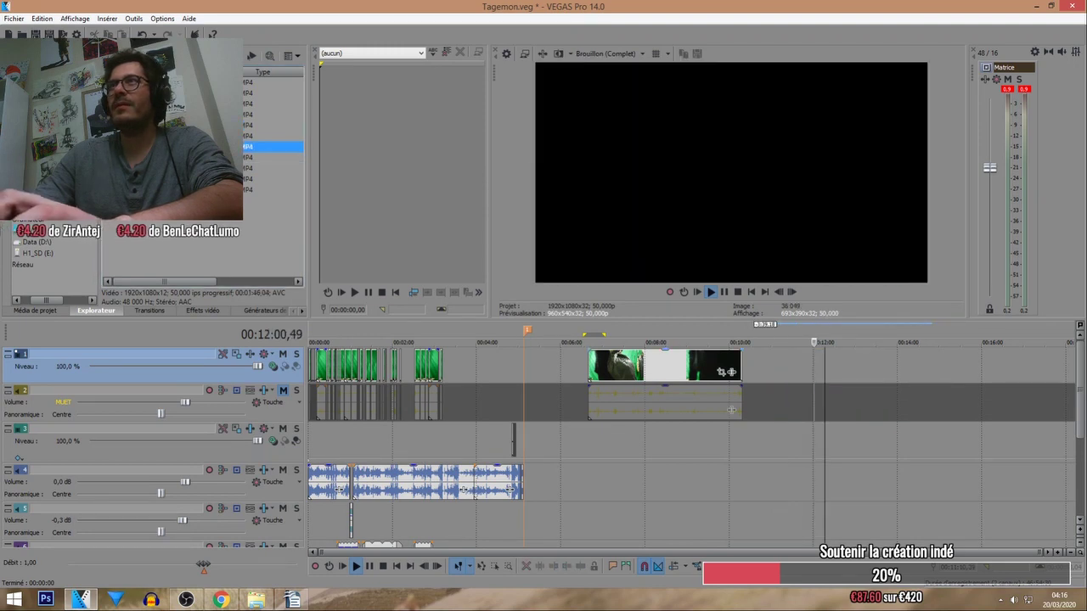
Add five MP4 footage files from the Explorer onto video tracks 1–2.
shift+click(272, 189)
drag(272, 188, 773, 373)
click(602, 332)
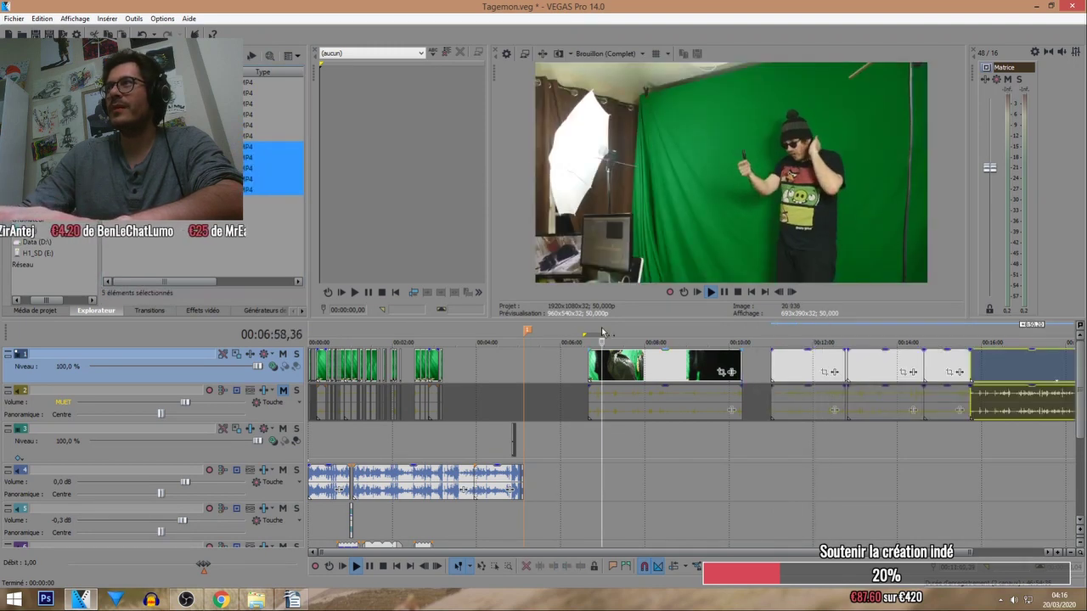
scroll(508, 365, up, 3)
Butt the long clip against the green cut pieces and review the join near 3:13.
drag(667, 365, 382, 325)
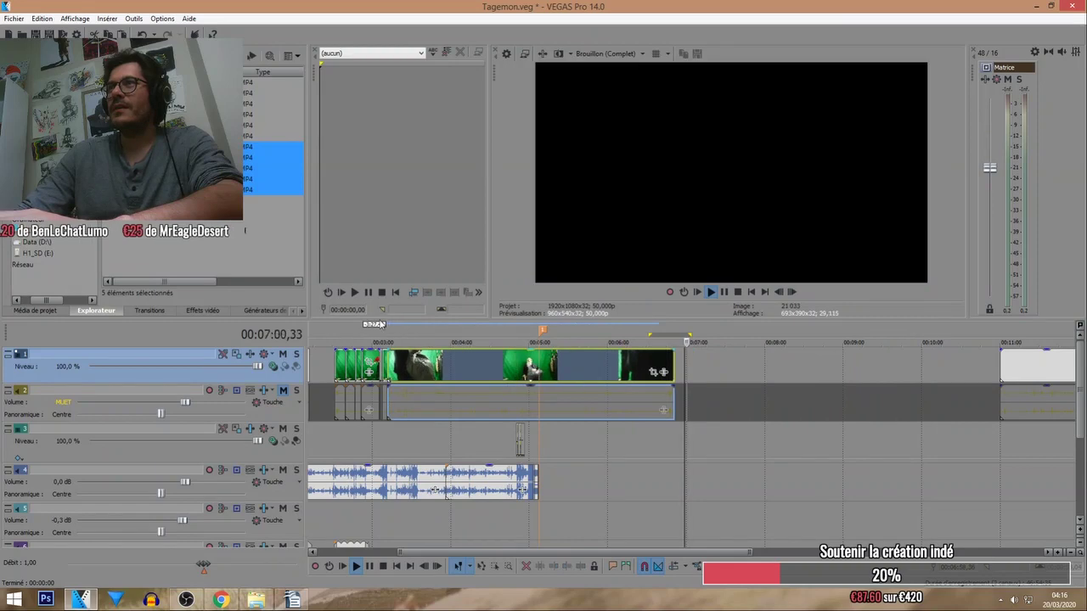
click(381, 325)
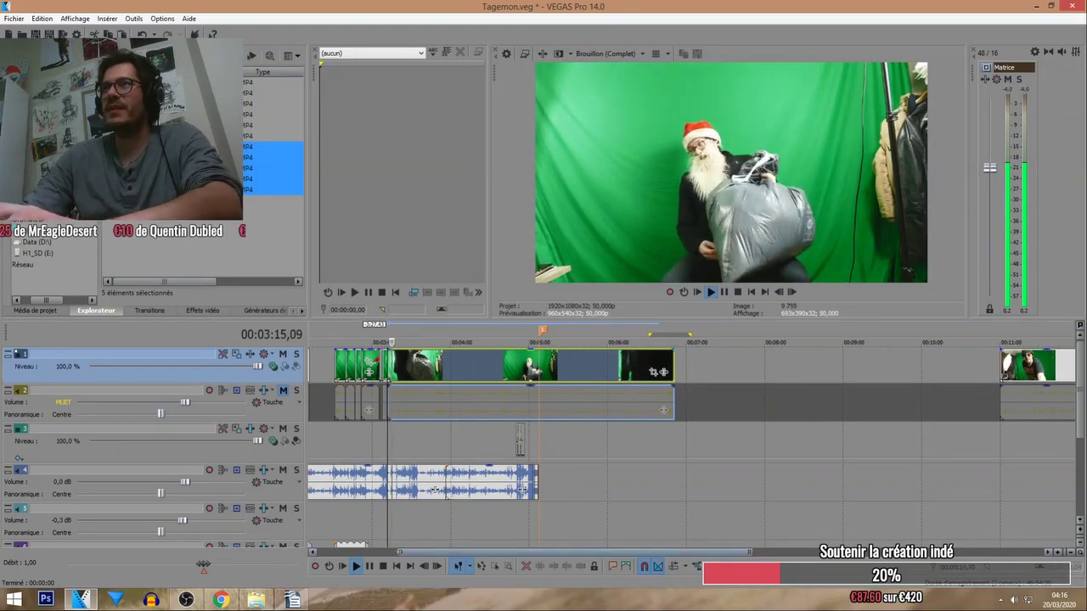
key(space)
scroll(467, 446, down, 3)
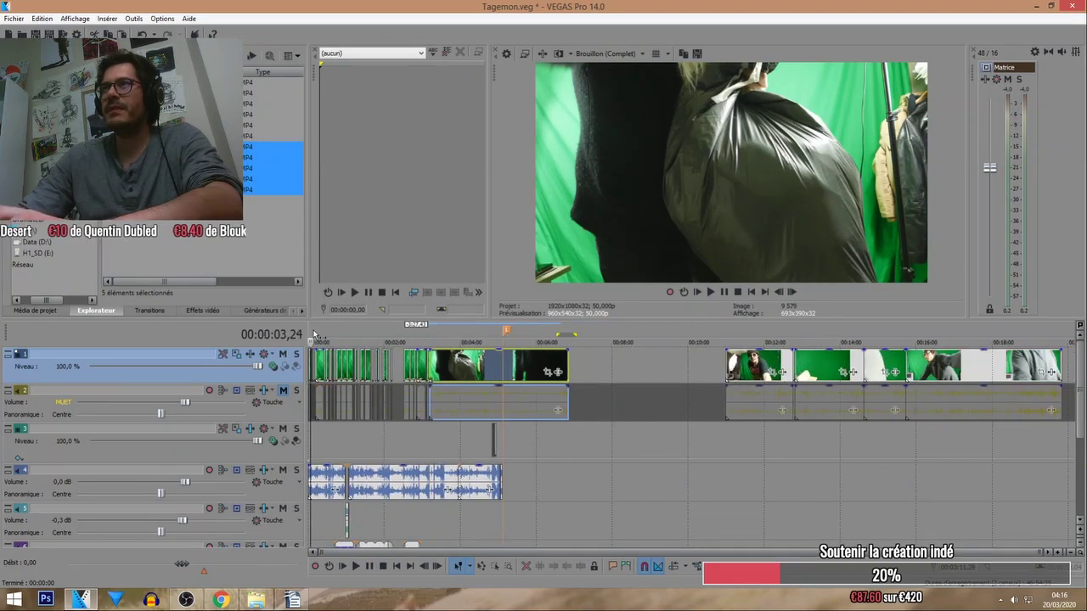
scroll(314, 334, up, 8)
key(space)
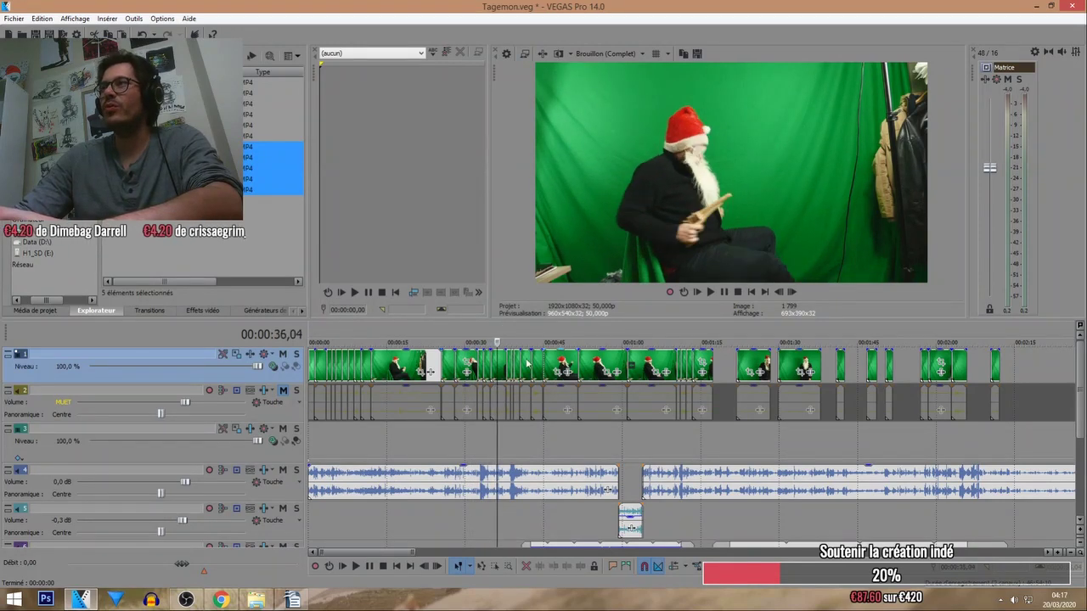
click(565, 325)
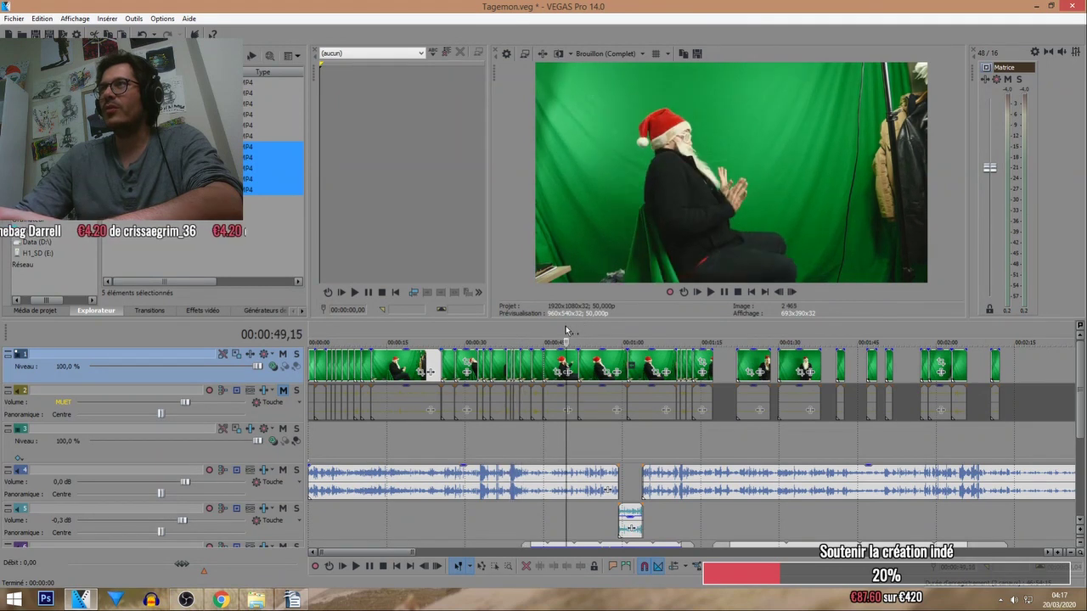
click(610, 327)
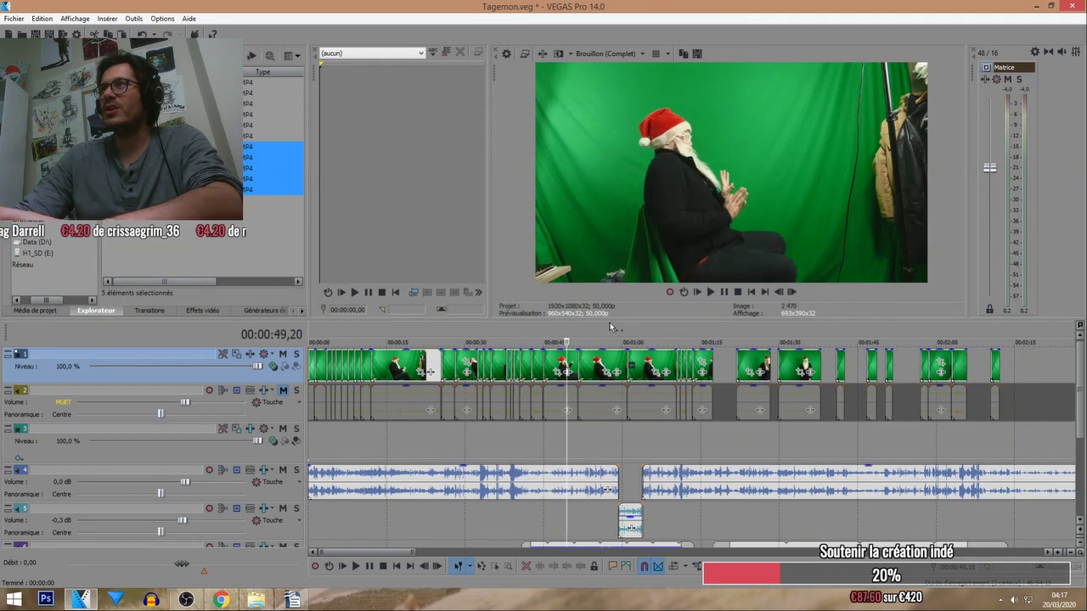
click(682, 328)
click(727, 336)
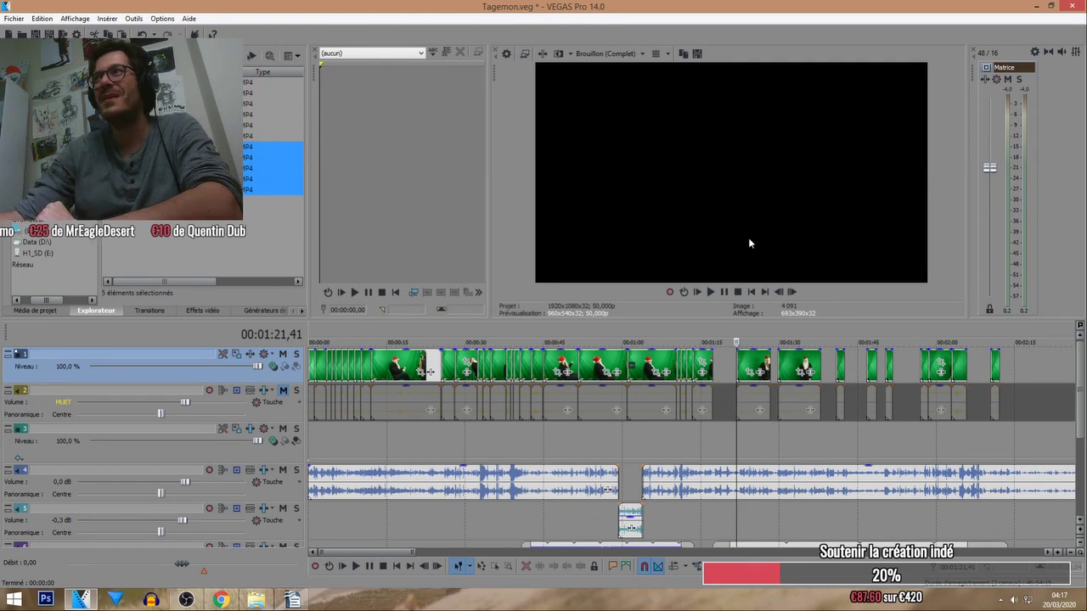
click(698, 338)
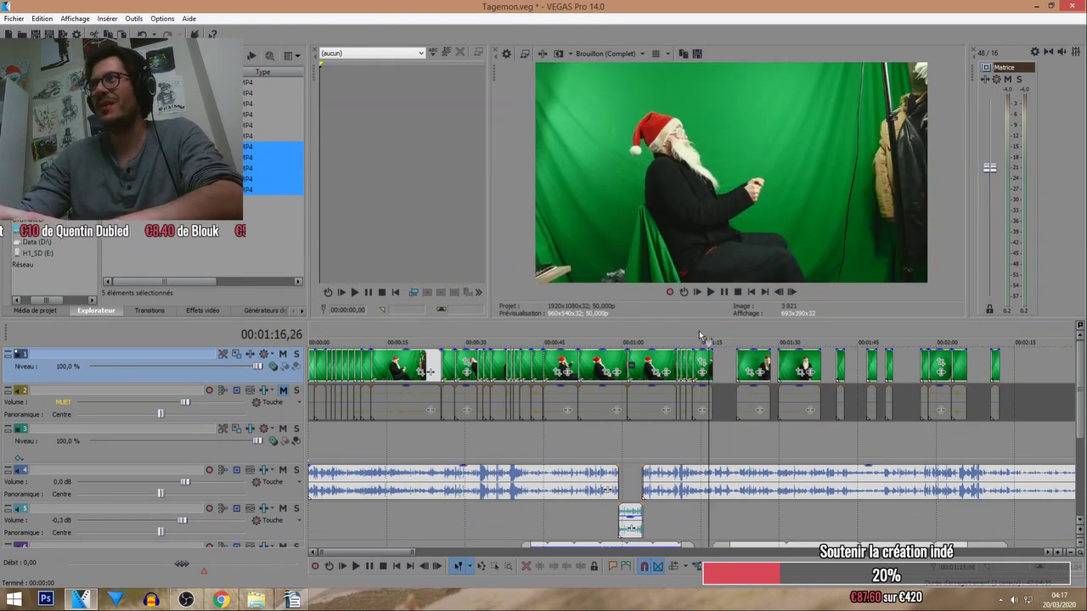
click(383, 566)
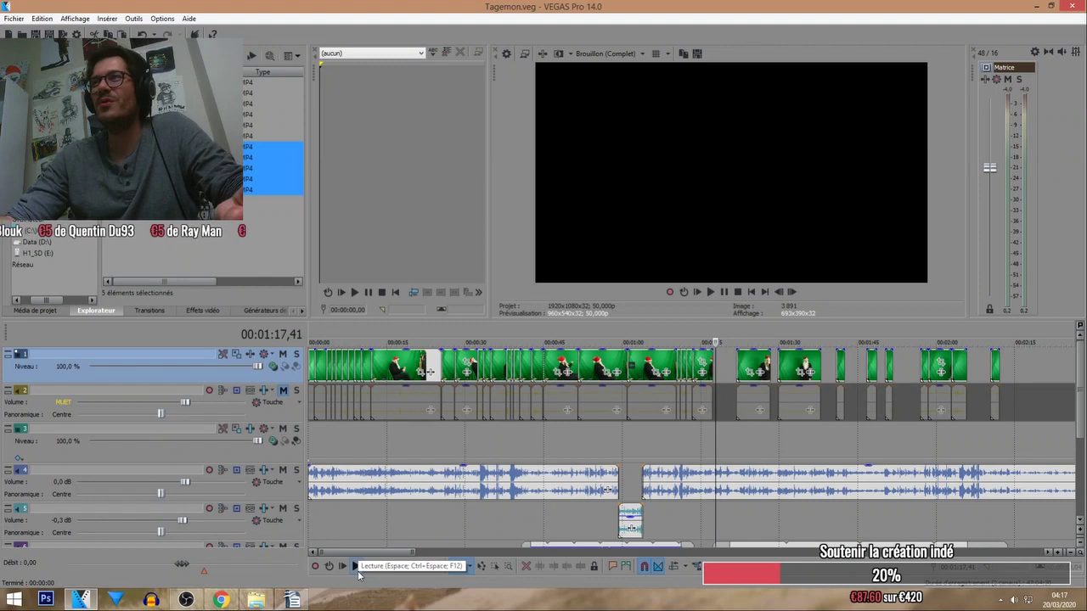
click(357, 567)
scroll(775, 431, down, 2)
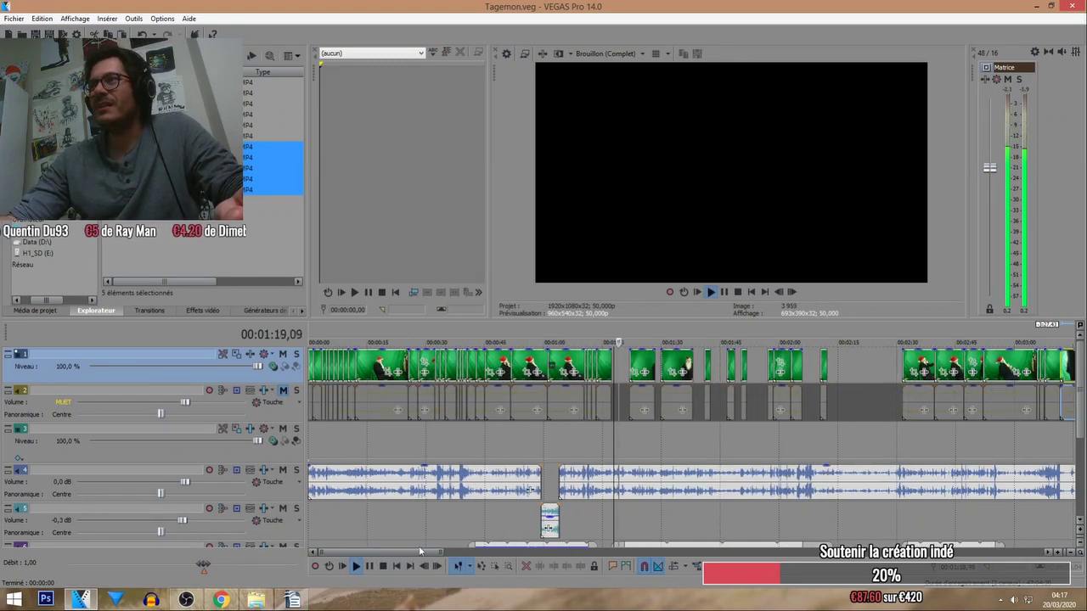
key(space)
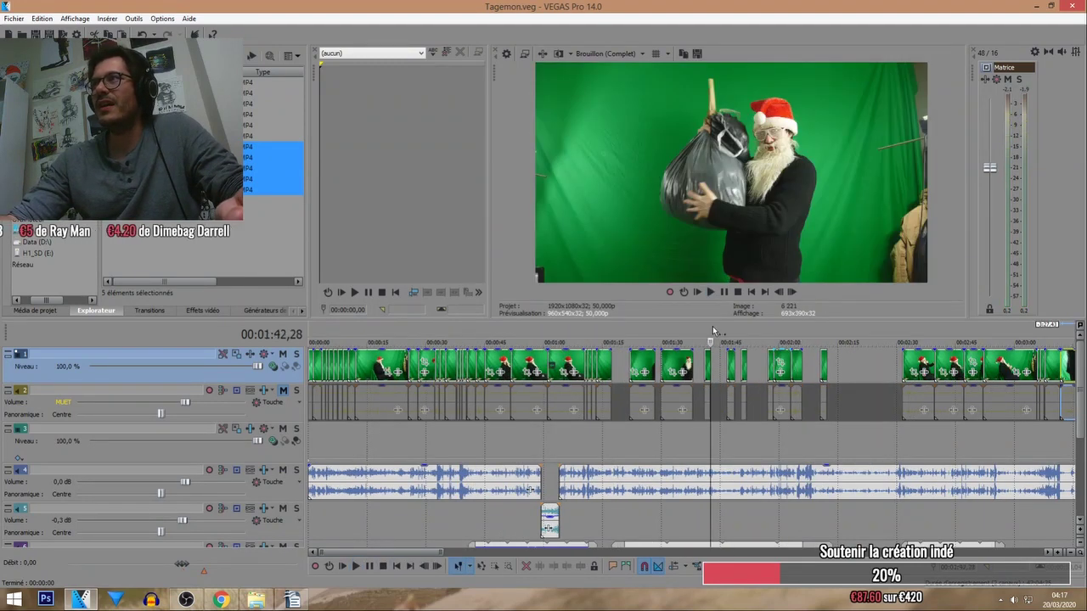
click(671, 335)
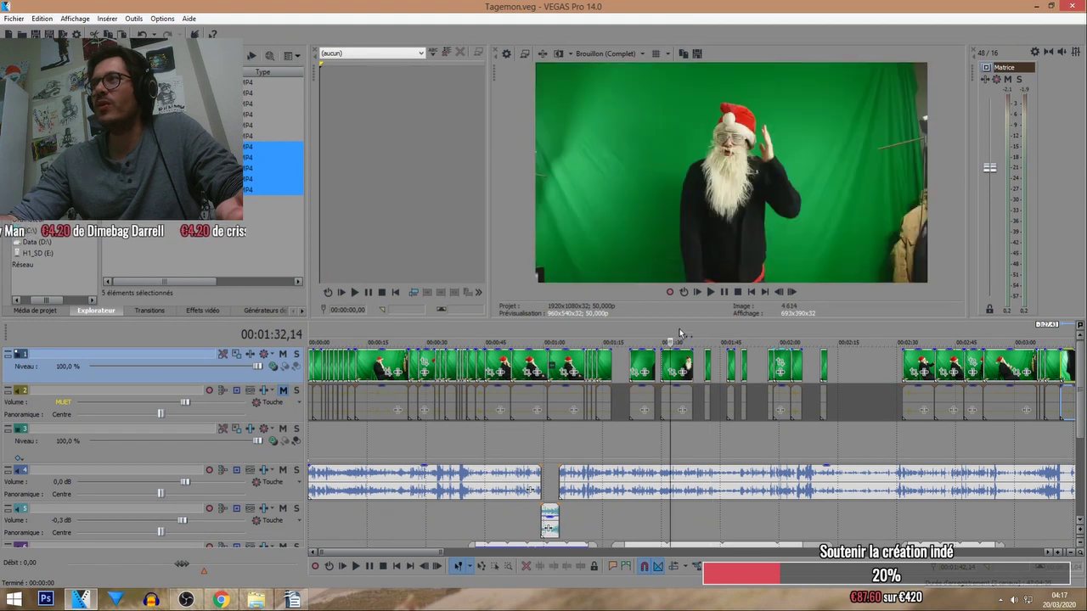
drag(684, 329, 721, 329)
click(785, 328)
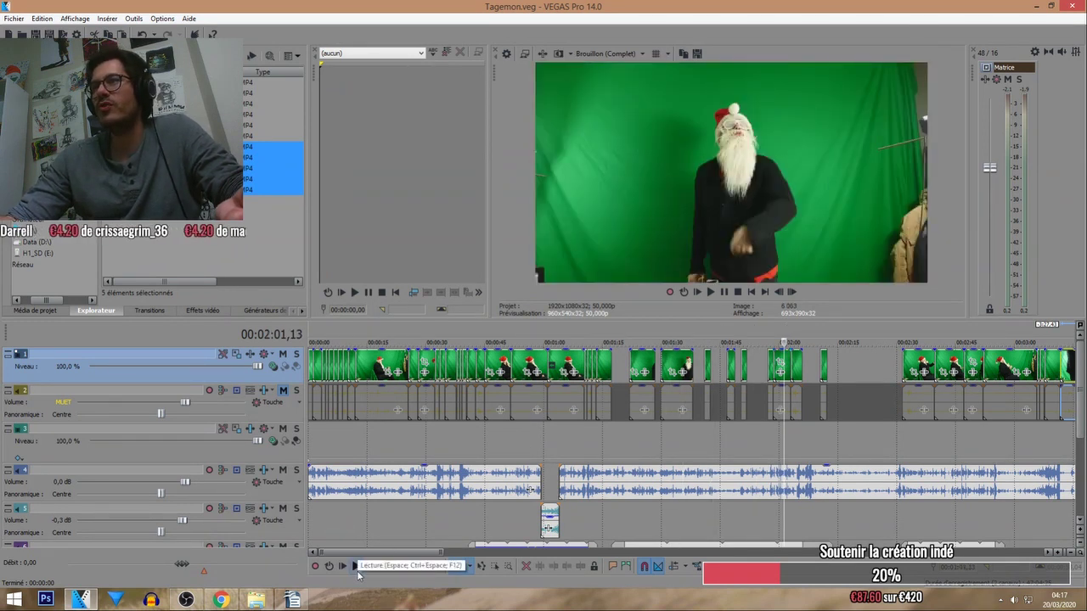
click(357, 570)
scroll(814, 380, down, 5)
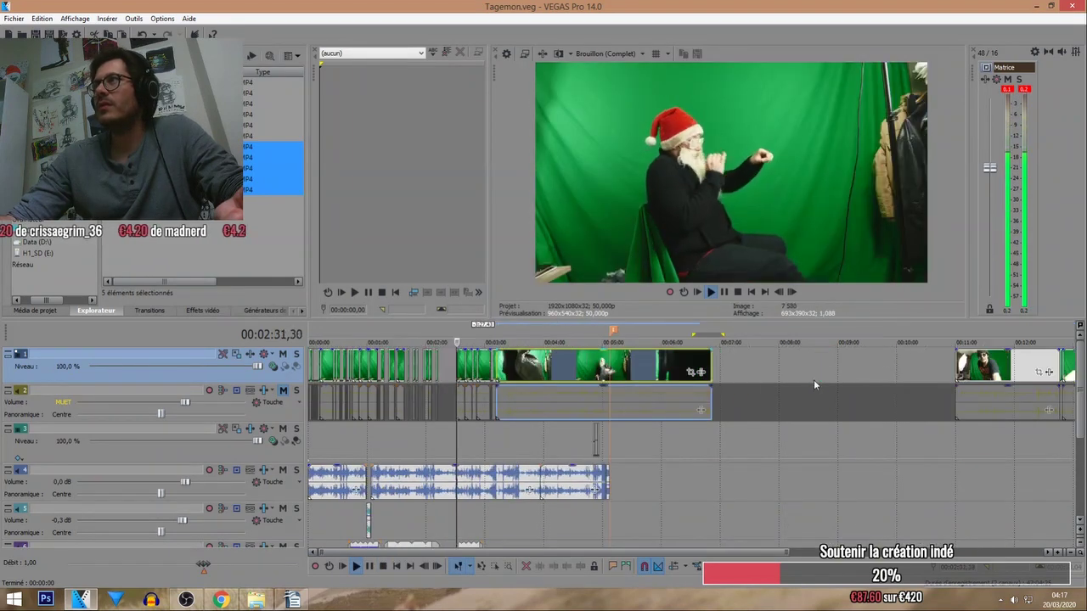
scroll(814, 379, up, 5)
click(683, 344)
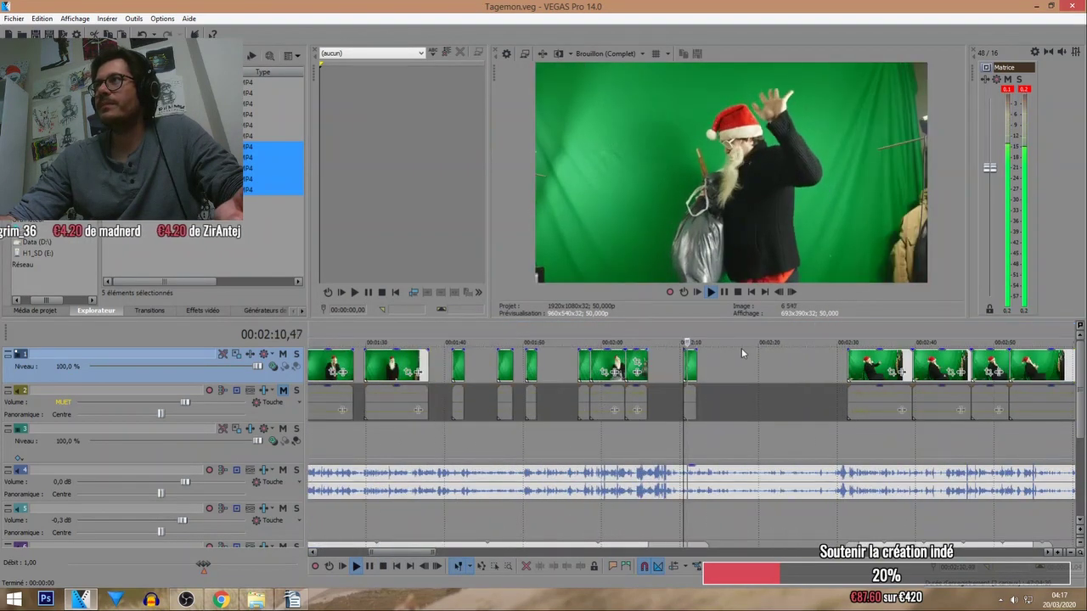
Nudge the long Santa clip slightly later, checking the timeline around 3:07–3:11.
scroll(781, 343, down, 3)
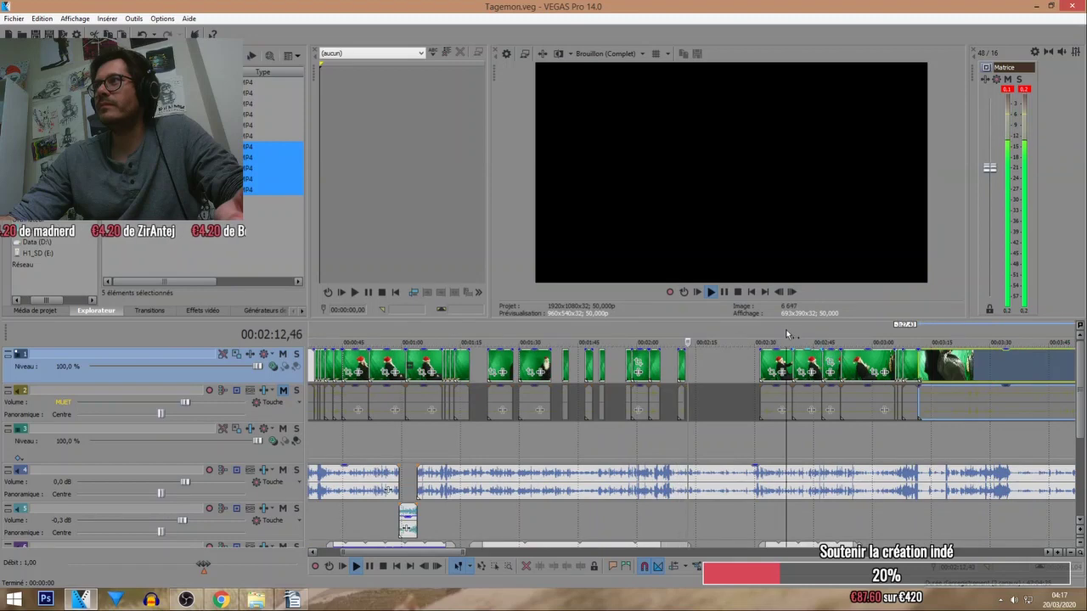
scroll(816, 365, down, 2)
click(684, 338)
scroll(719, 399, up, 2)
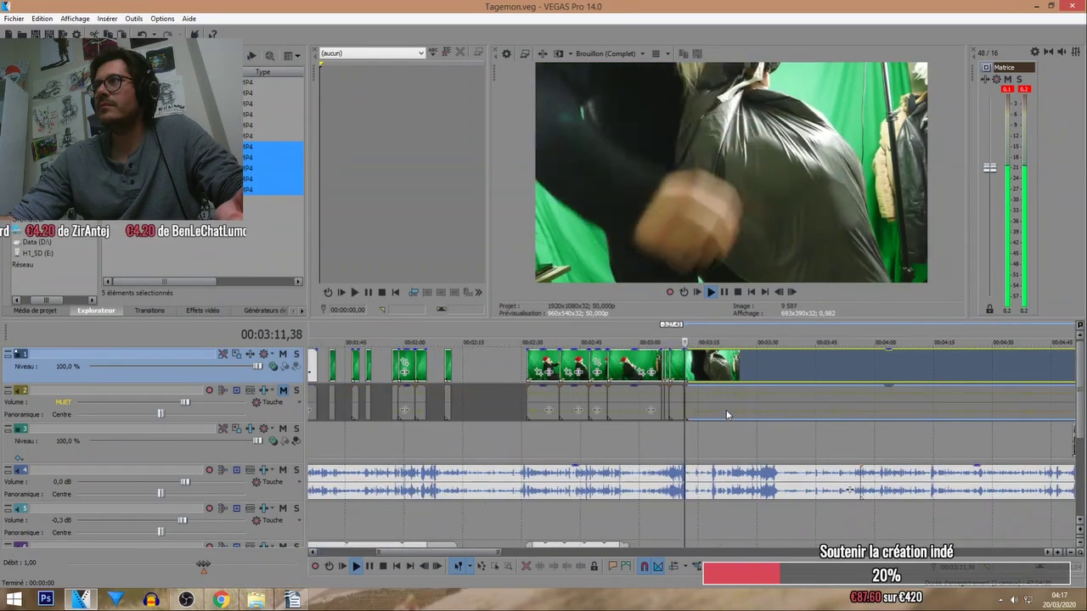
drag(726, 408, 787, 408)
click(670, 342)
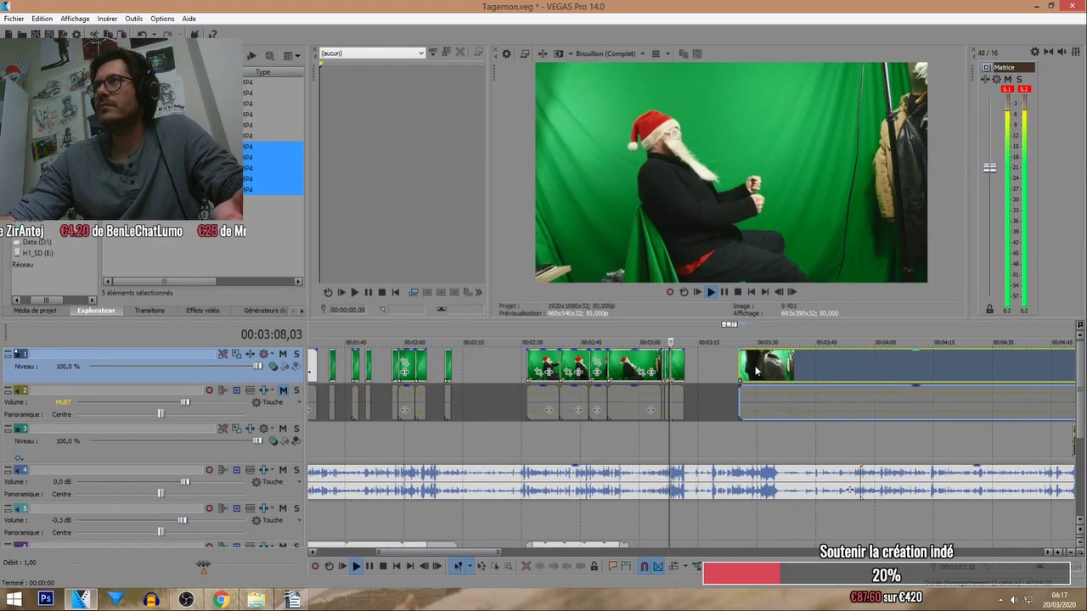
scroll(690, 369, up, 2)
click(689, 369)
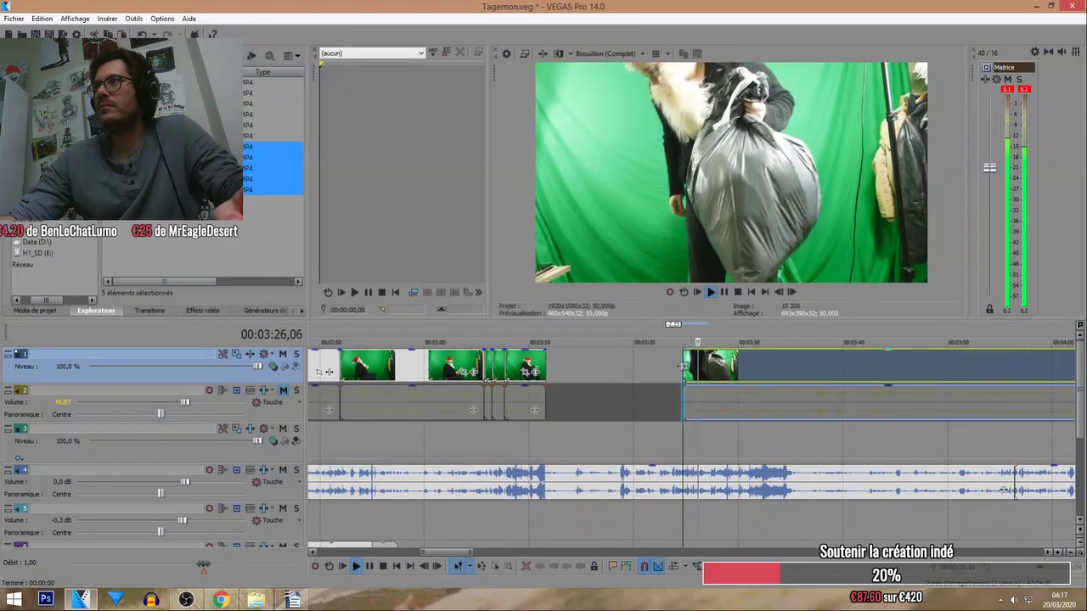
Push the long clip further right to open a gap, and replay from its start.
drag(688, 369, 789, 361)
click(789, 361)
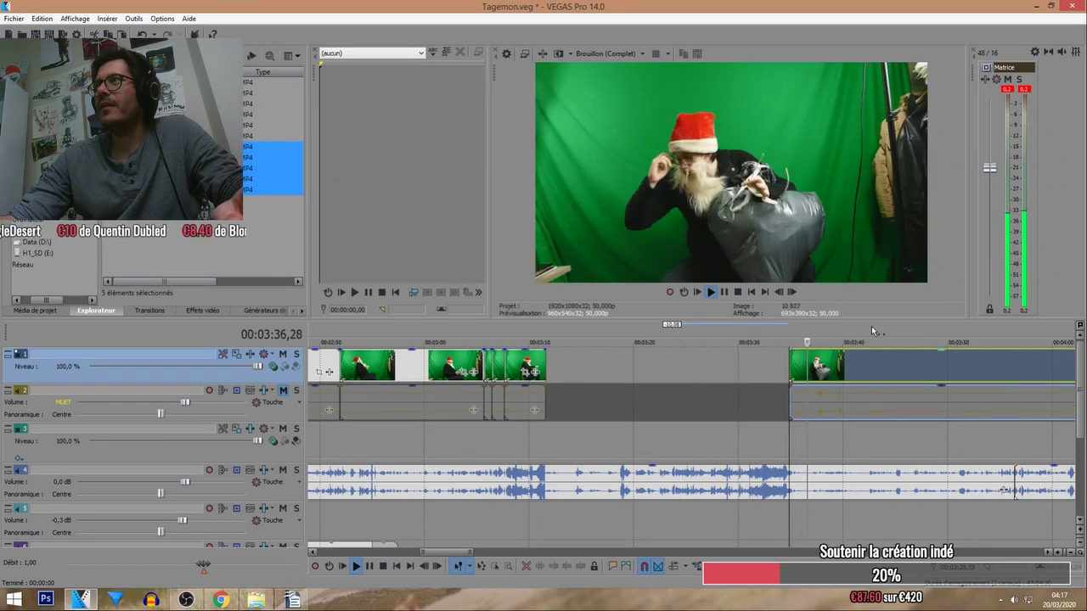
scroll(863, 331, down, 5)
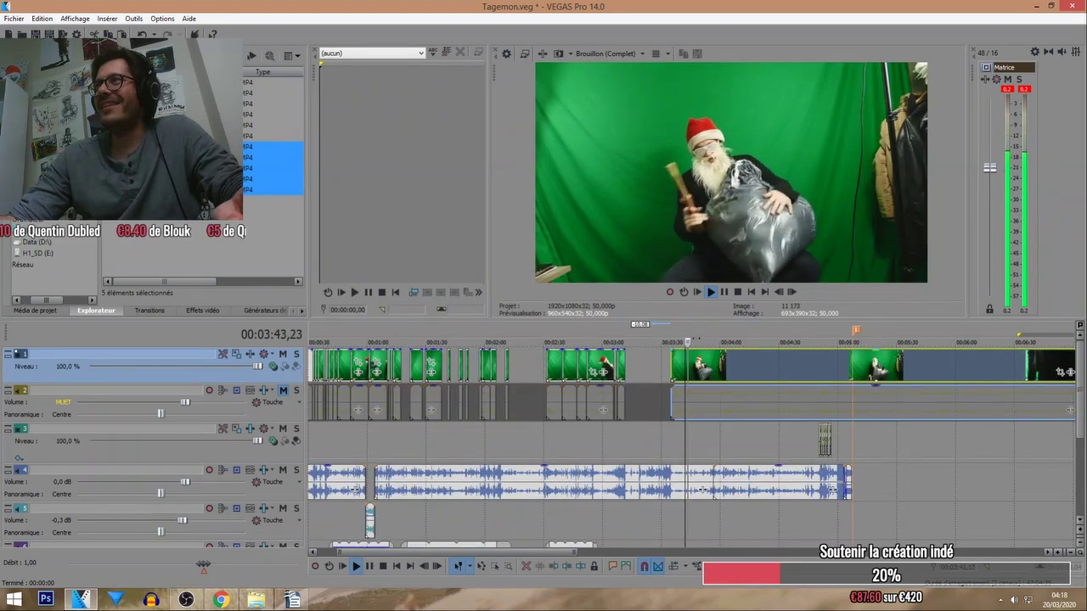
scroll(692, 318, up, 2)
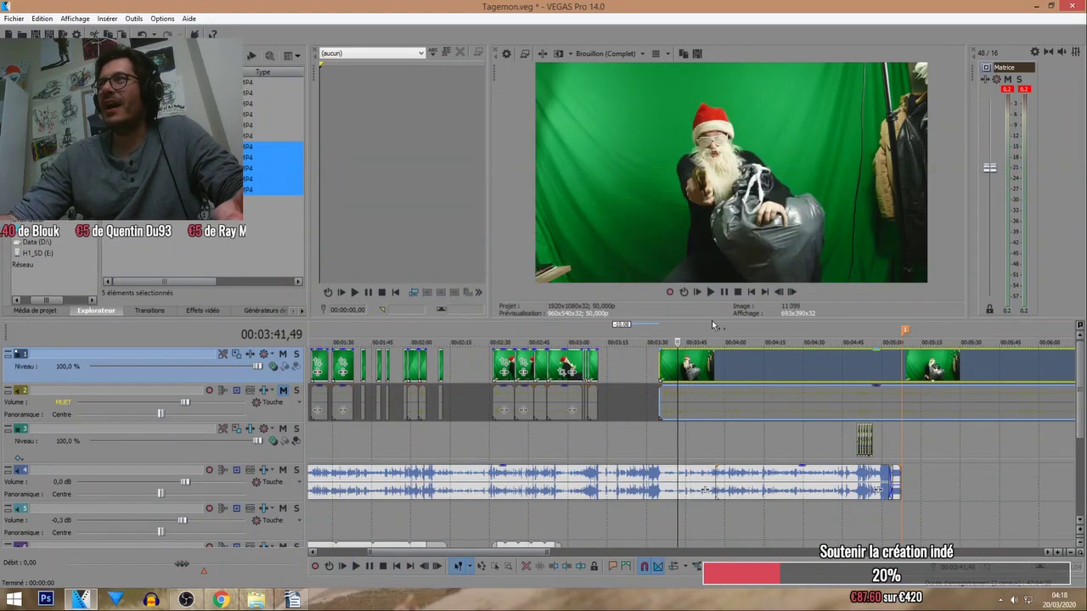
key(space)
click(678, 367)
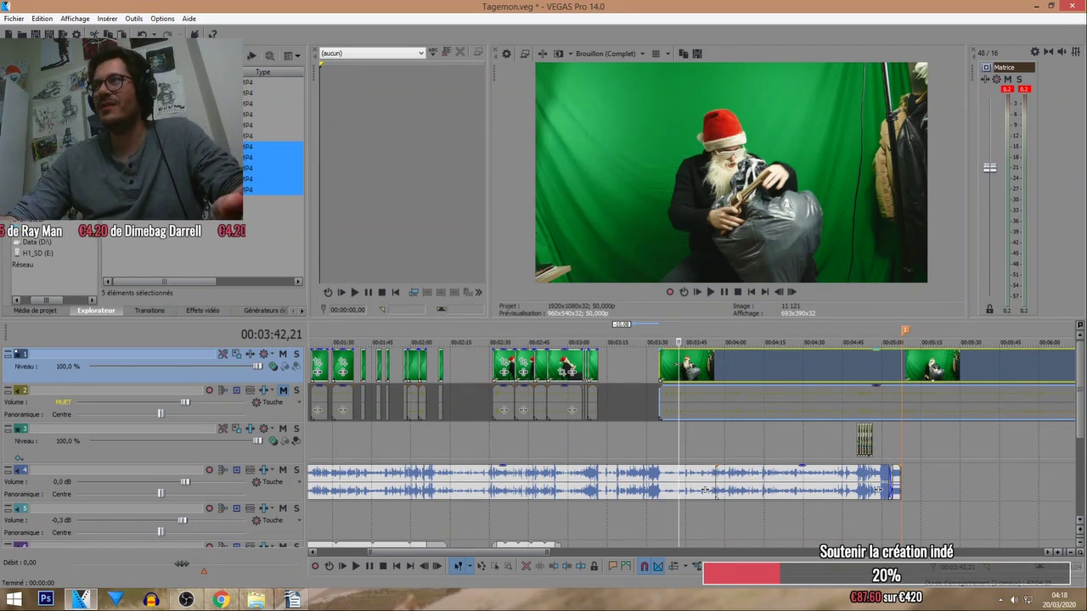
Shift the final Santa clip group further right so it starts around 3:31.
drag(659, 367, 608, 336)
scroll(577, 450, up, 3)
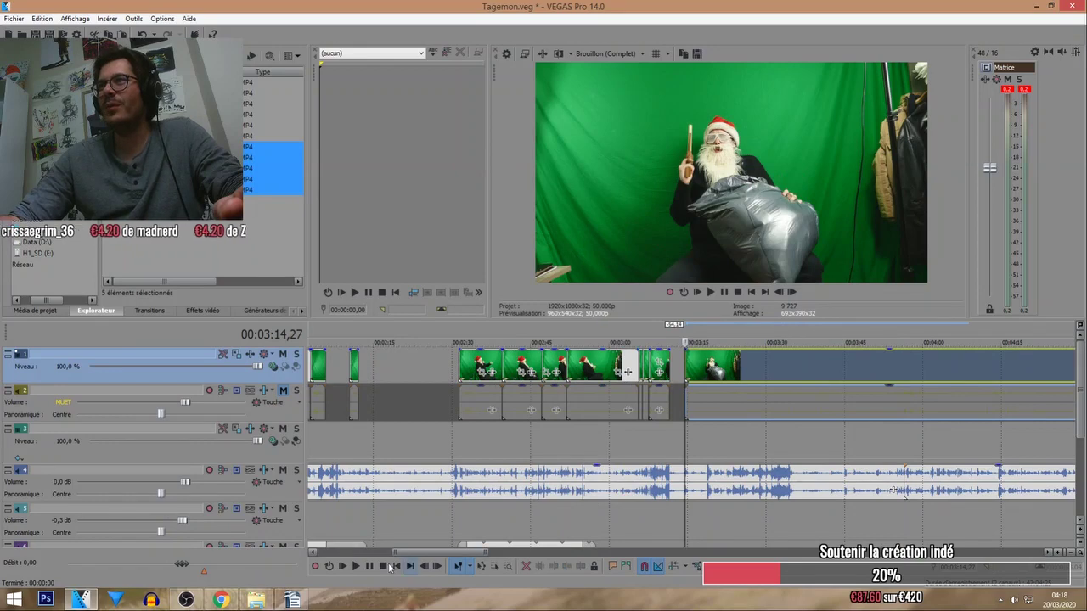
key(space)
scroll(678, 367, up, 3)
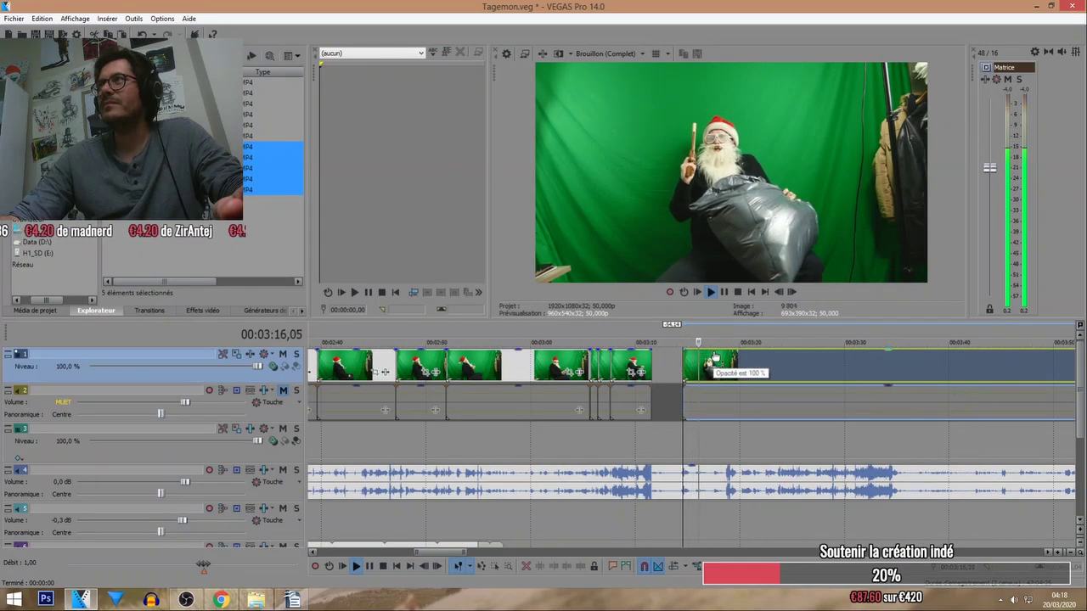
drag(707, 361, 896, 366)
scroll(806, 376, down, 2)
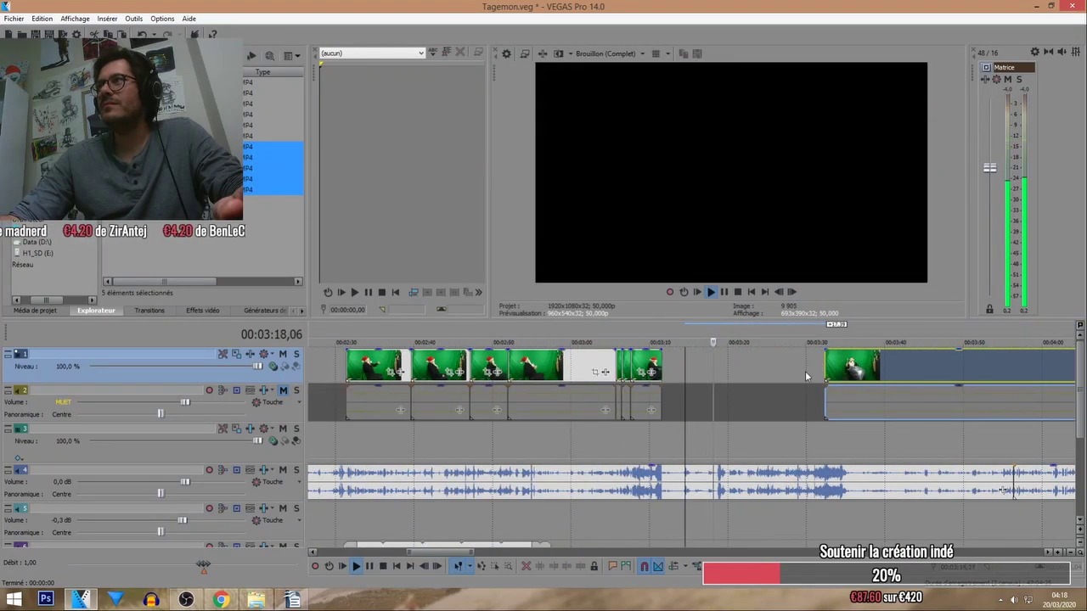
Mark a loop region across the gap after the short pieces ending near 3:12.
double_click(825, 368)
drag(794, 371, 746, 372)
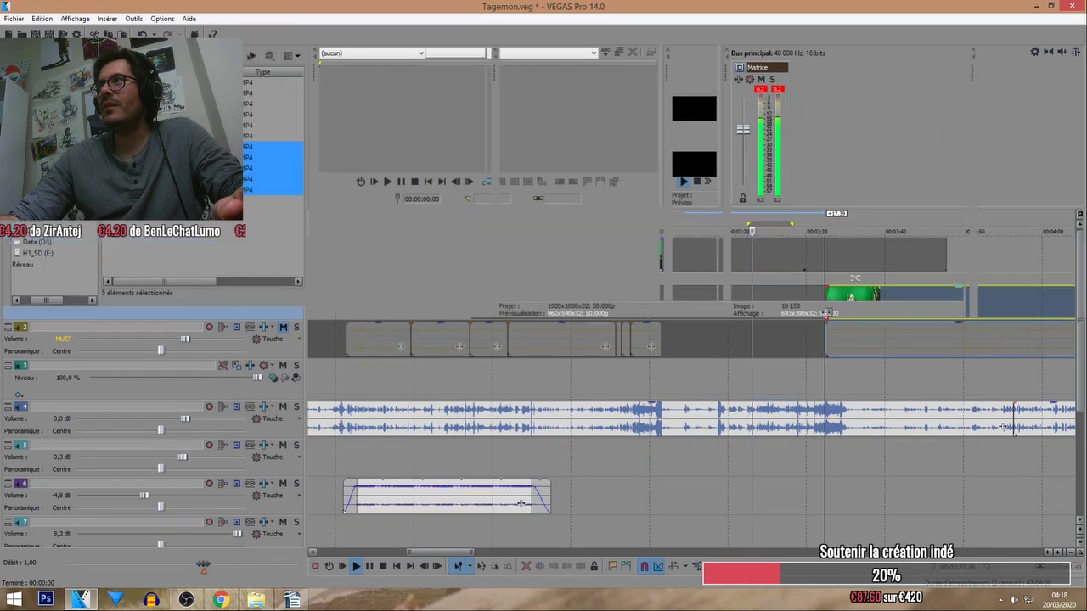
click(824, 367)
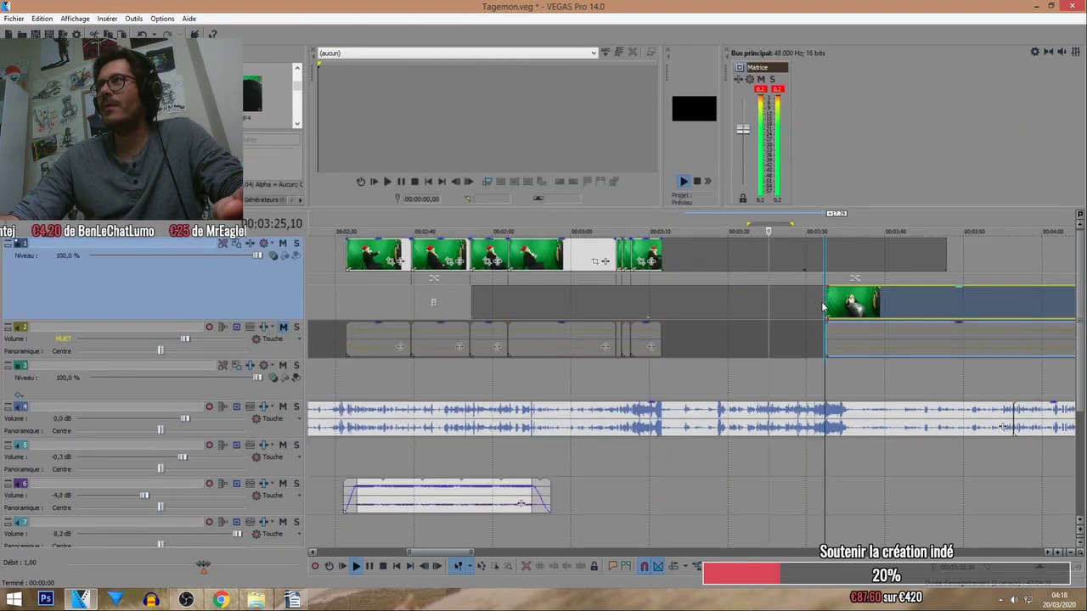
drag(823, 307, 668, 308)
scroll(858, 357, down, 3)
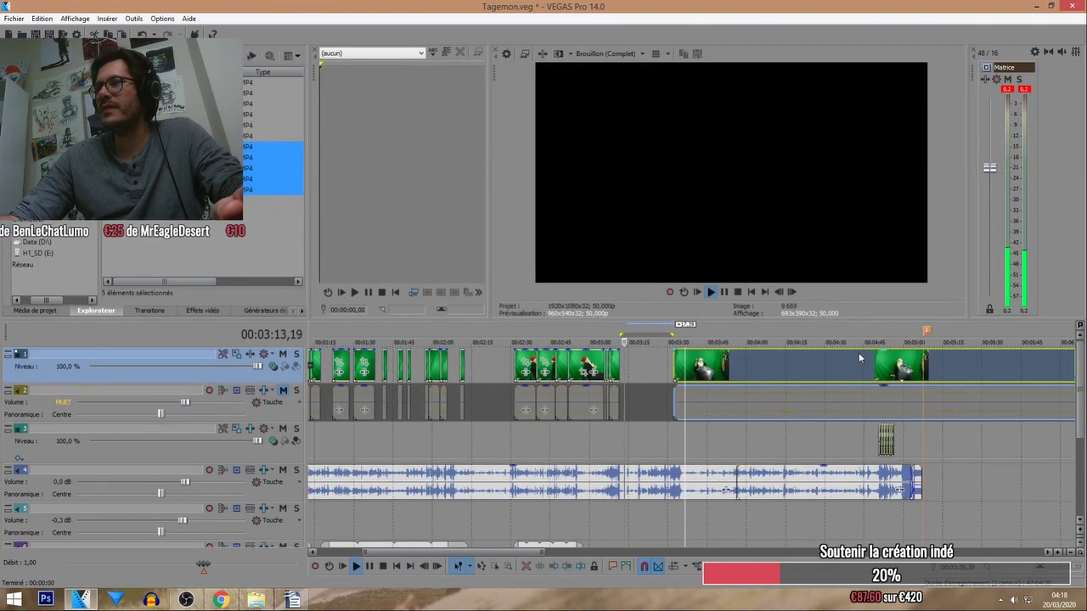
Slide the green-screen Santa clip later and back left, checking timing around 03:19,38.
scroll(858, 359, up, 3)
click(734, 381)
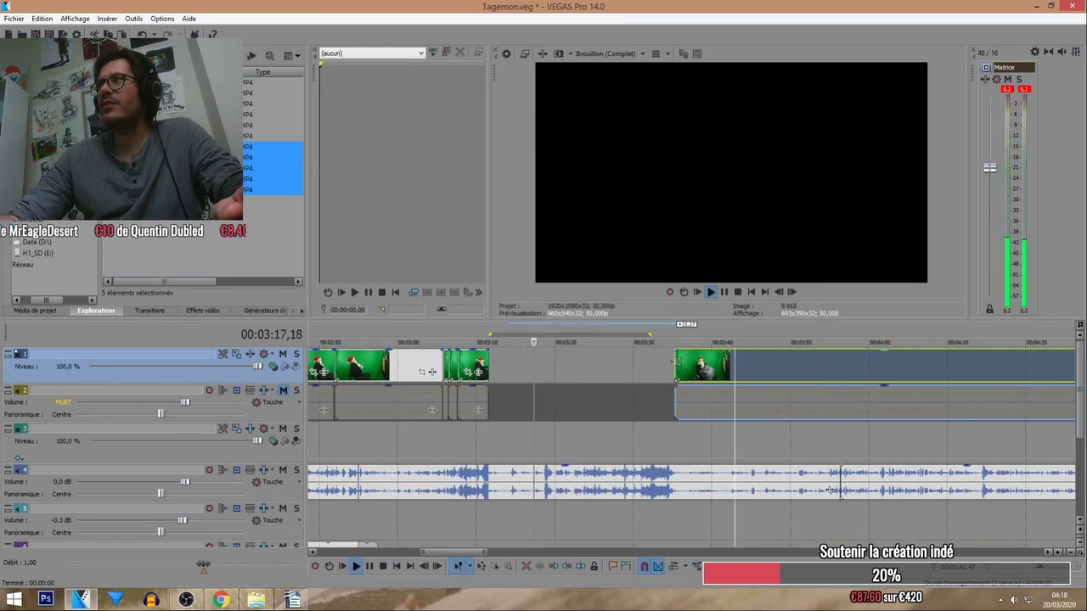
mouse_move(601, 377)
mouse_down()
mouse_move(677, 376)
mouse_move(601, 380)
mouse_up()
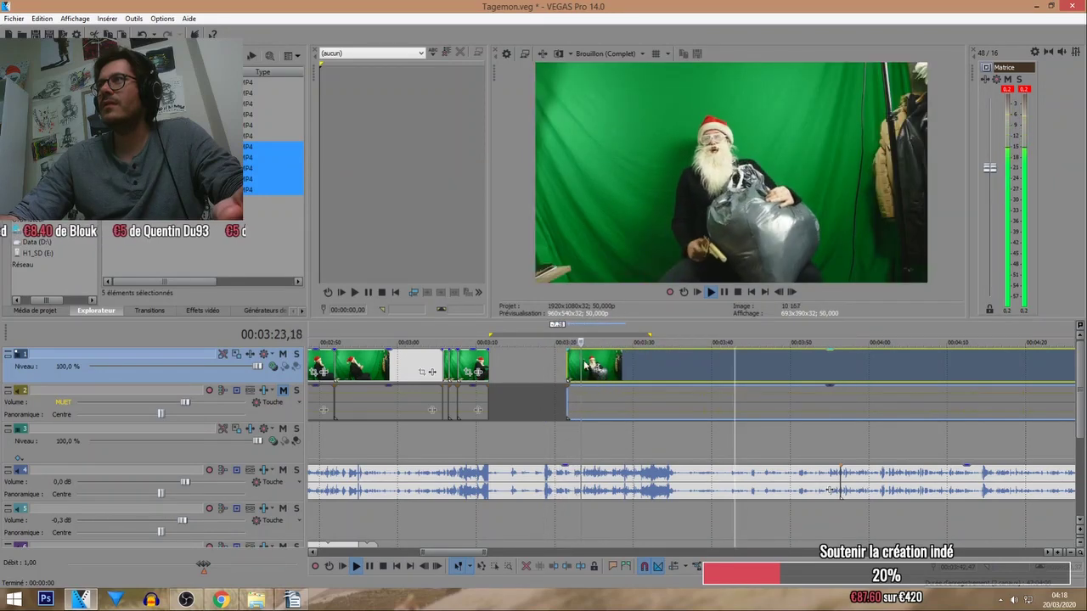
click(560, 340)
scroll(595, 374, up, 3)
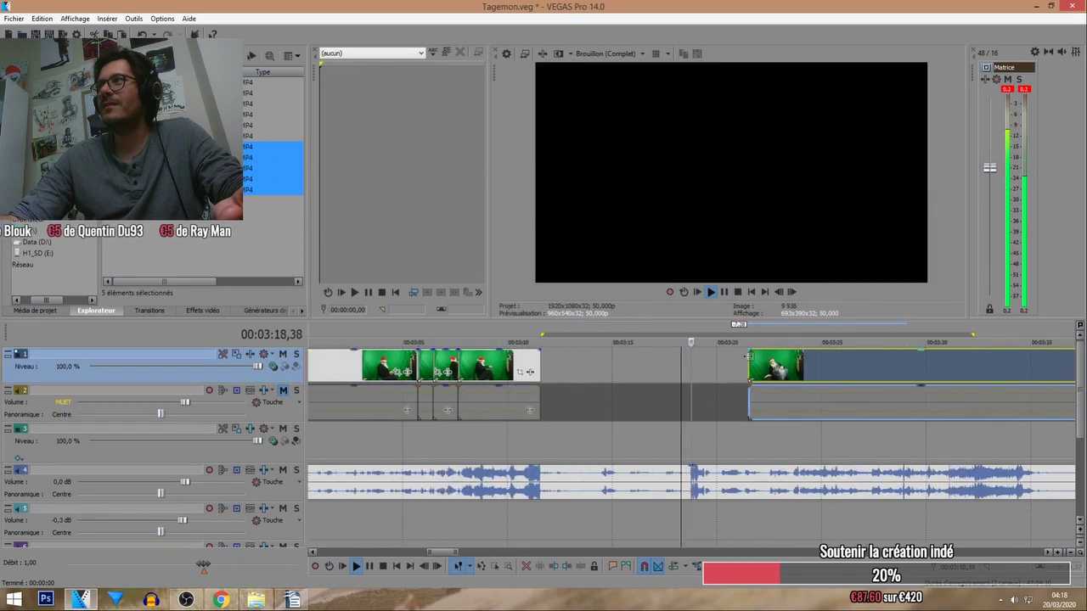
drag(783, 374, 725, 374)
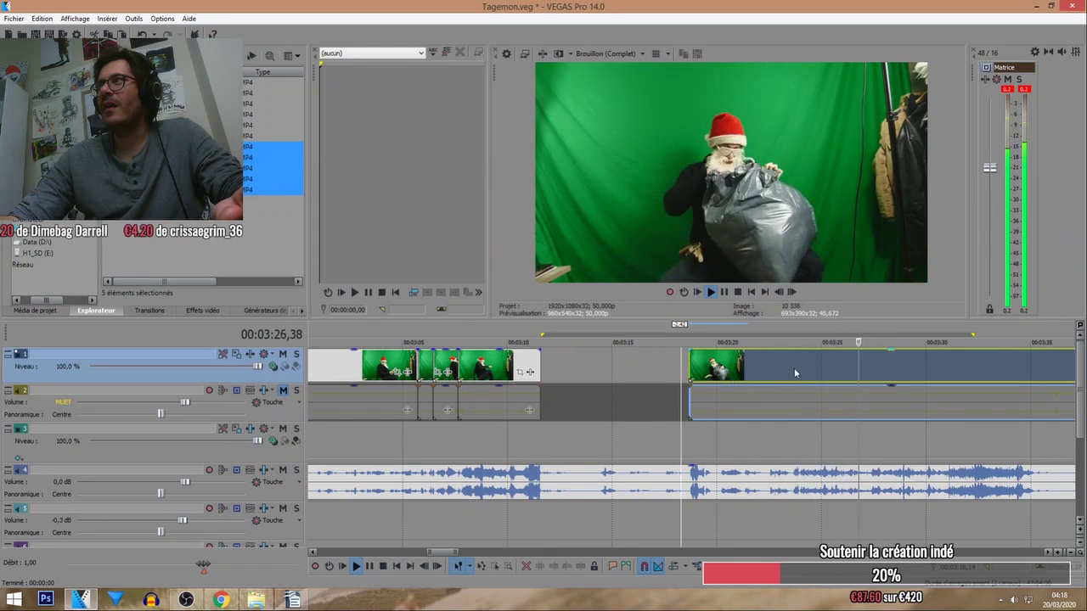
scroll(742, 376, down, 2)
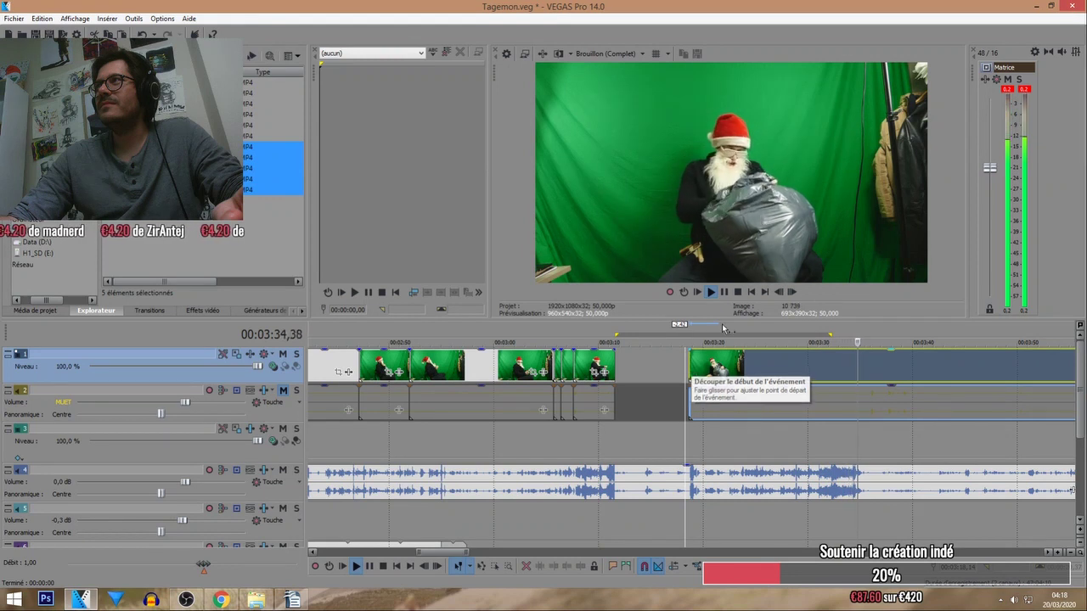
click(817, 325)
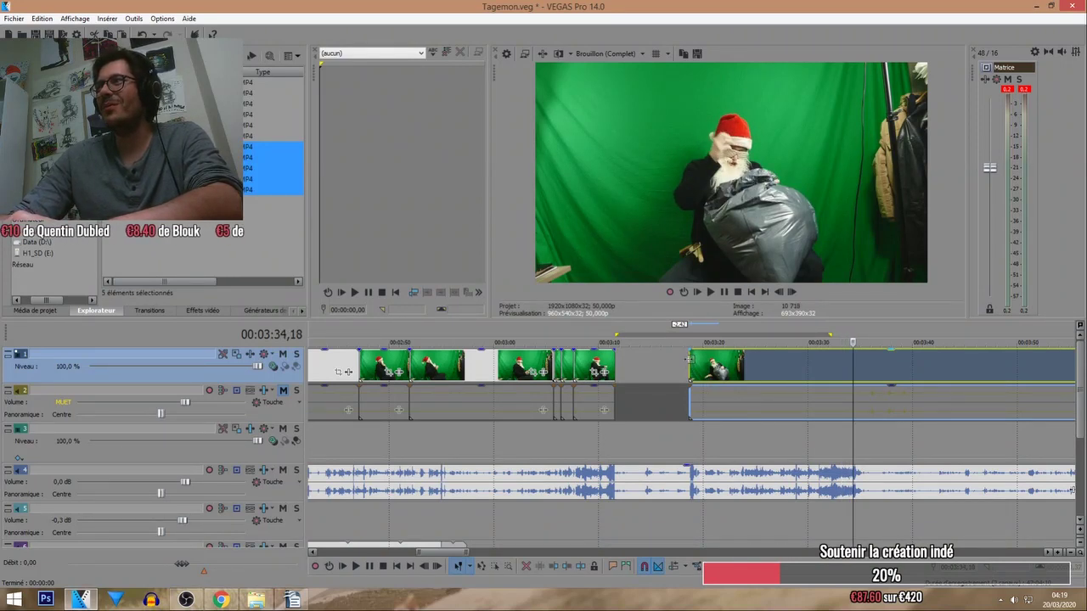
Trim the Santa clip's start, split at the cut point, and shift the split-off part right.
drag(689, 359, 672, 335)
click(664, 350)
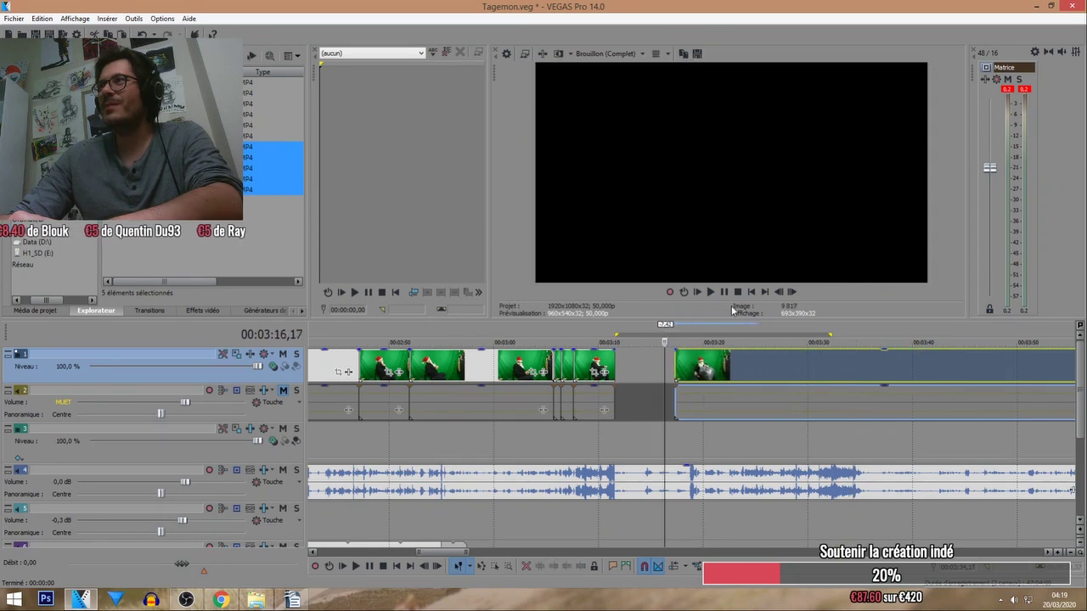
scroll(744, 390, down, 3)
click(716, 379)
scroll(747, 357, down, 3)
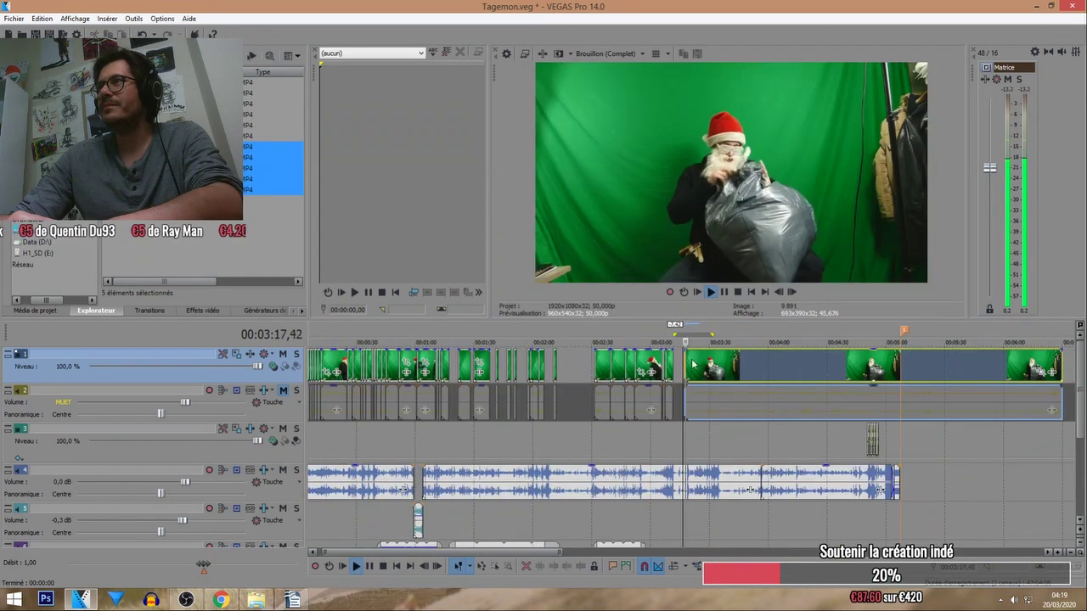
click(811, 330)
drag(780, 334, 823, 336)
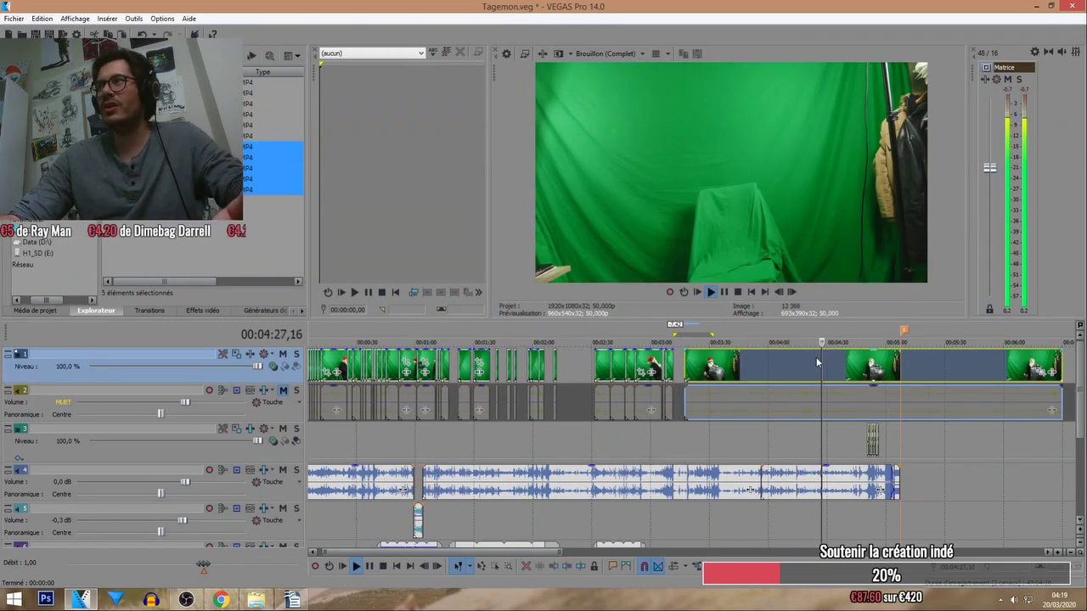
key(s)
drag(828, 371, 856, 371)
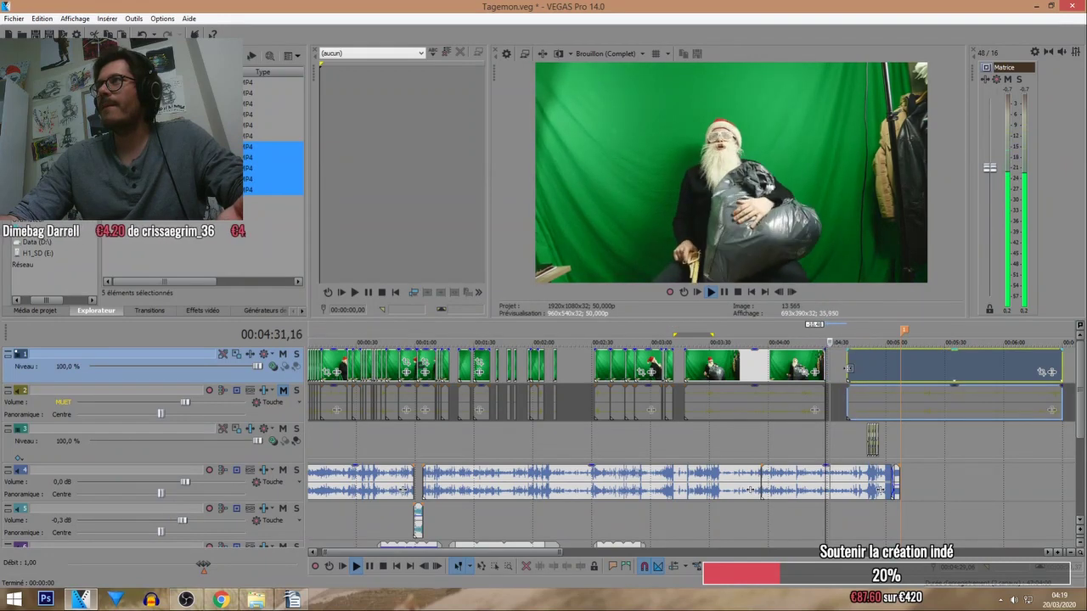
Slide the Santa clip and its audio later, then pull the last clip back left.
key(ctrl+alt+Left)
scroll(758, 374, up, 1)
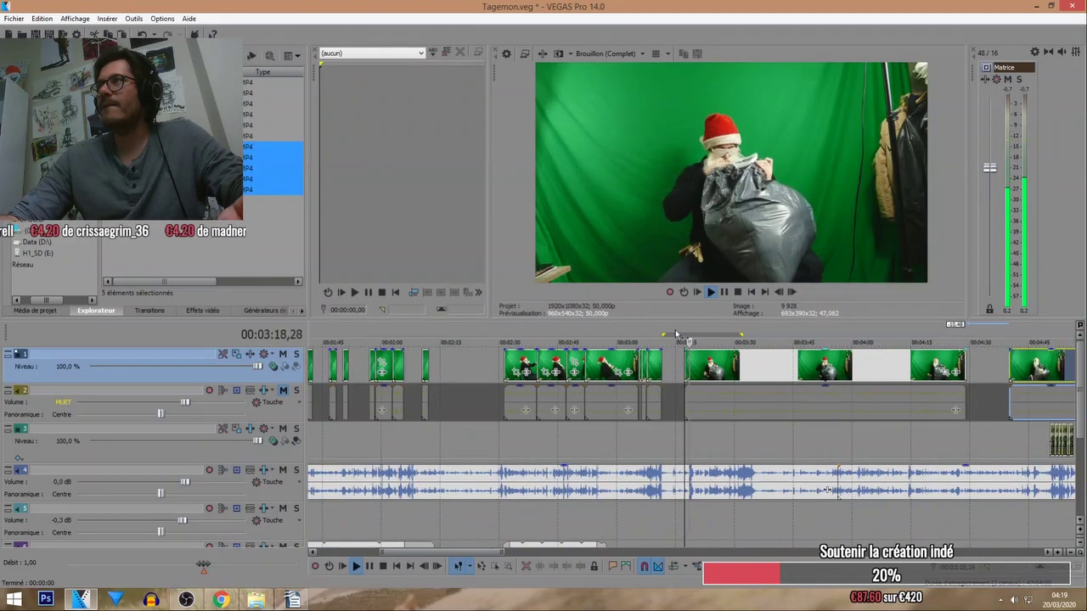
click(669, 331)
scroll(669, 331, up, 3)
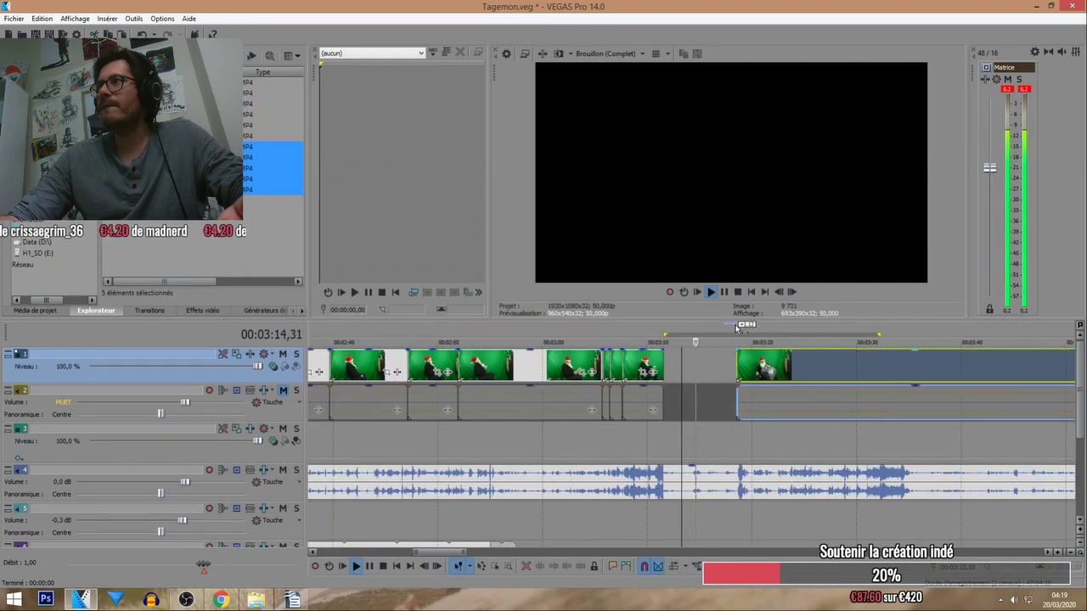
click(744, 334)
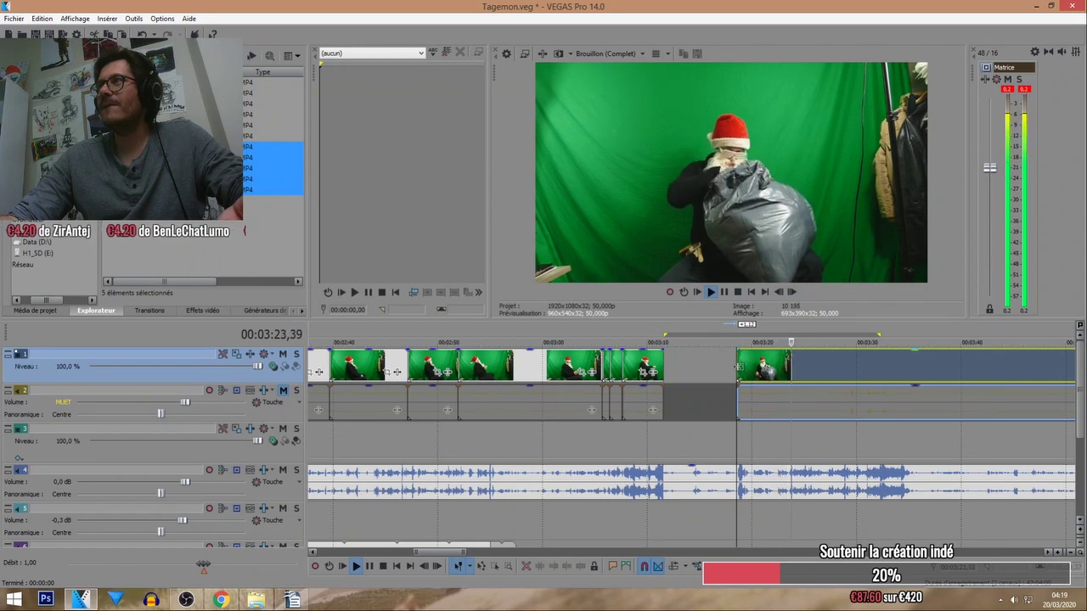
drag(737, 367, 817, 371)
drag(808, 372, 734, 372)
Play back to check the timing and park the playhead at 03:23,20.
scroll(780, 371, up, 2)
key(space)
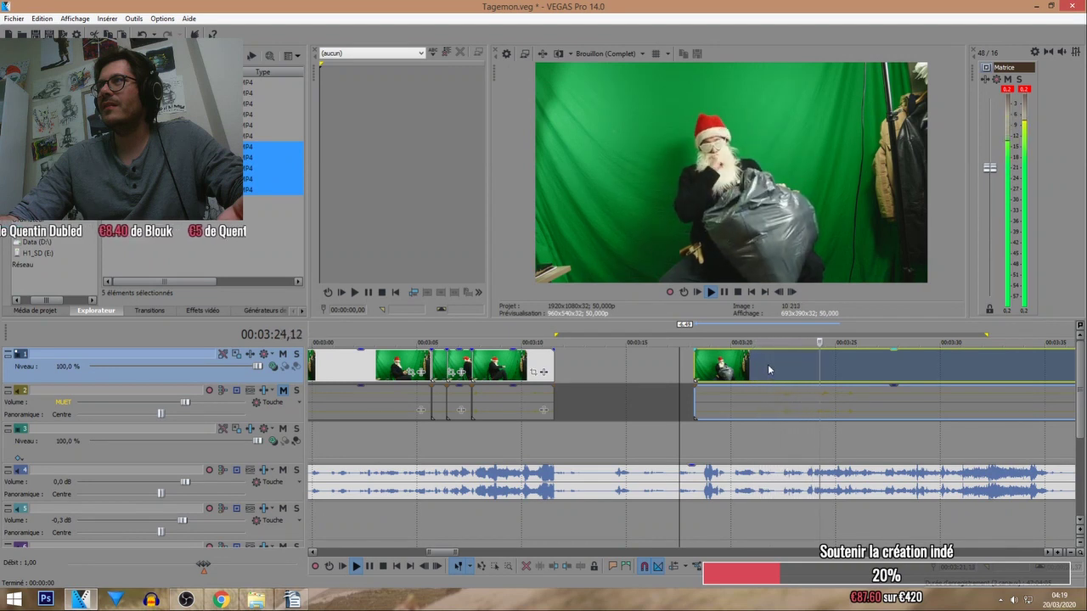
click(820, 328)
scroll(826, 360, up, 2)
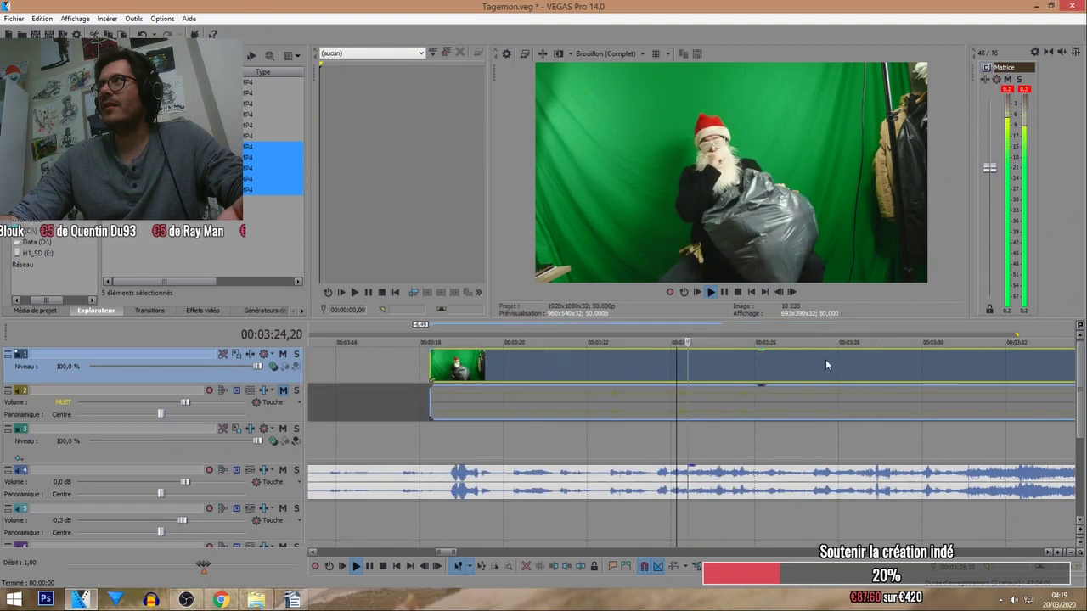
click(650, 327)
key(space)
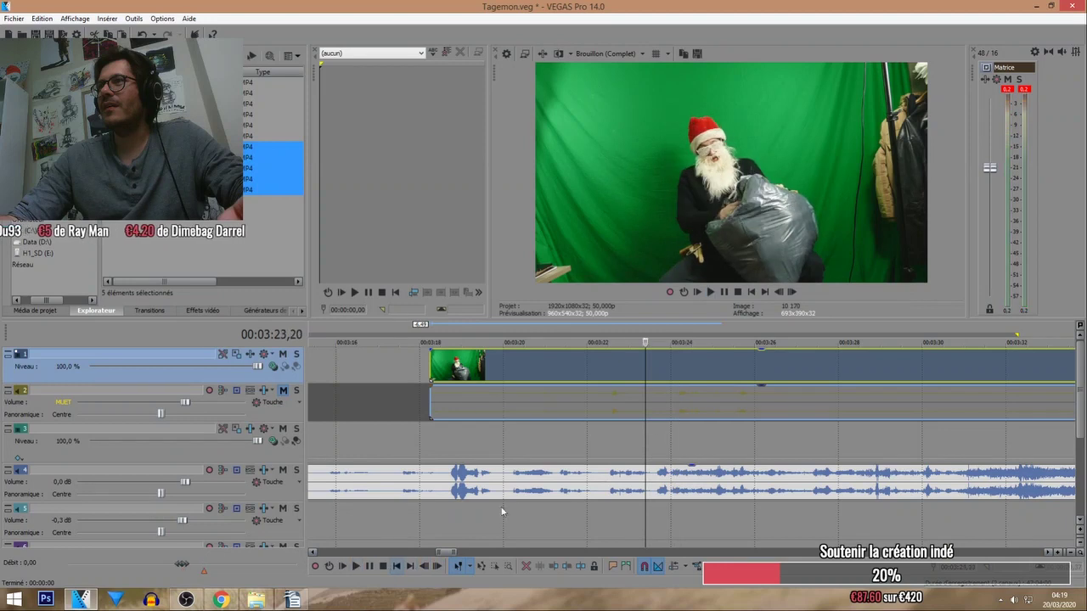
Split track 1 at 03:23,20 and add a marker named 'Anim de la lune qui percute le pinacle du ciel'.
key(s)
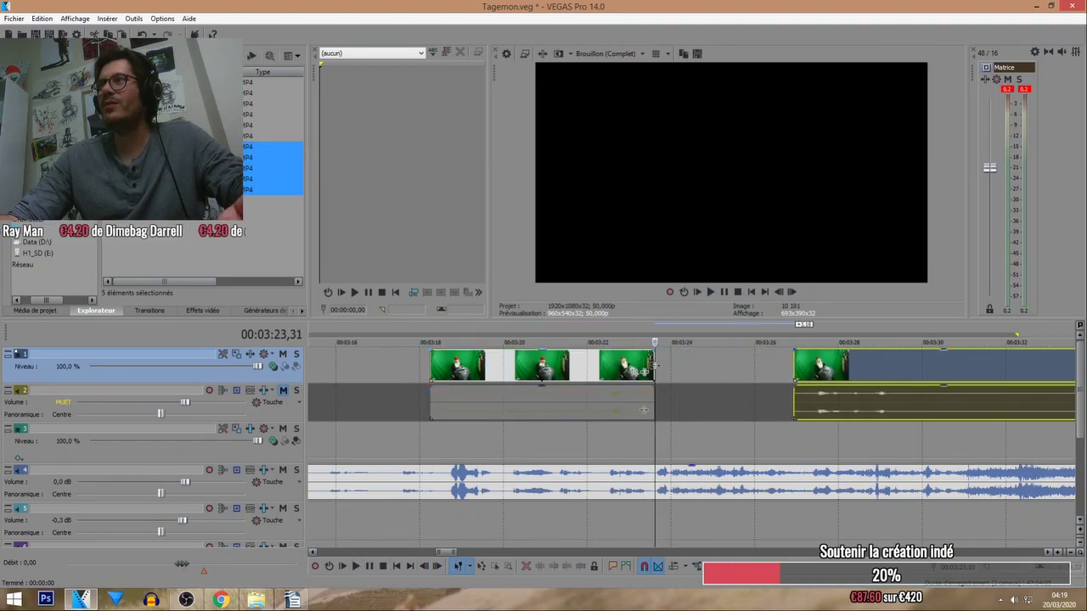
click(647, 368)
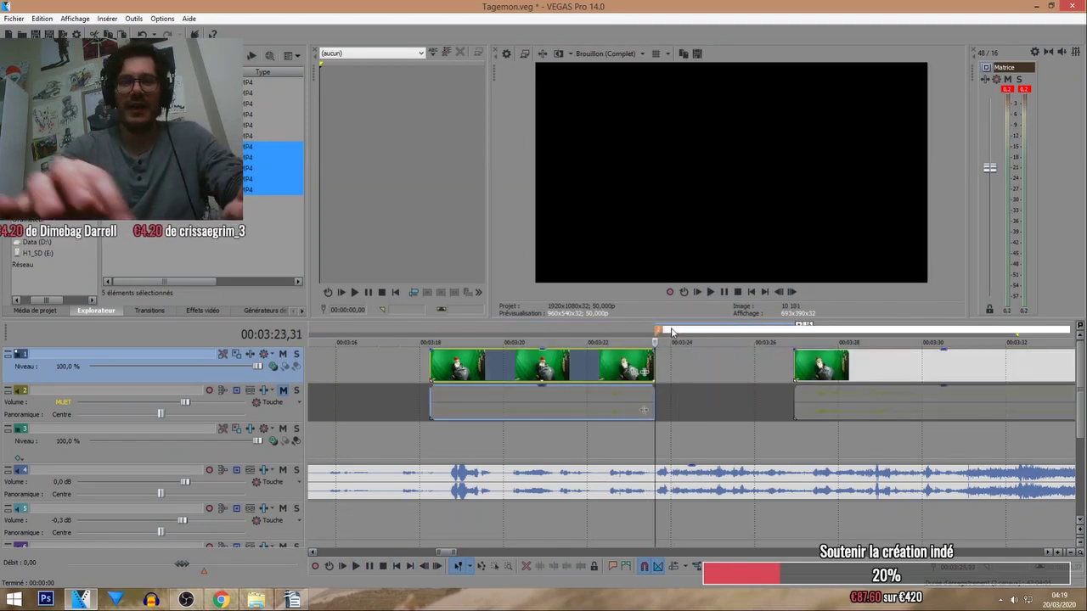
text(mAn)
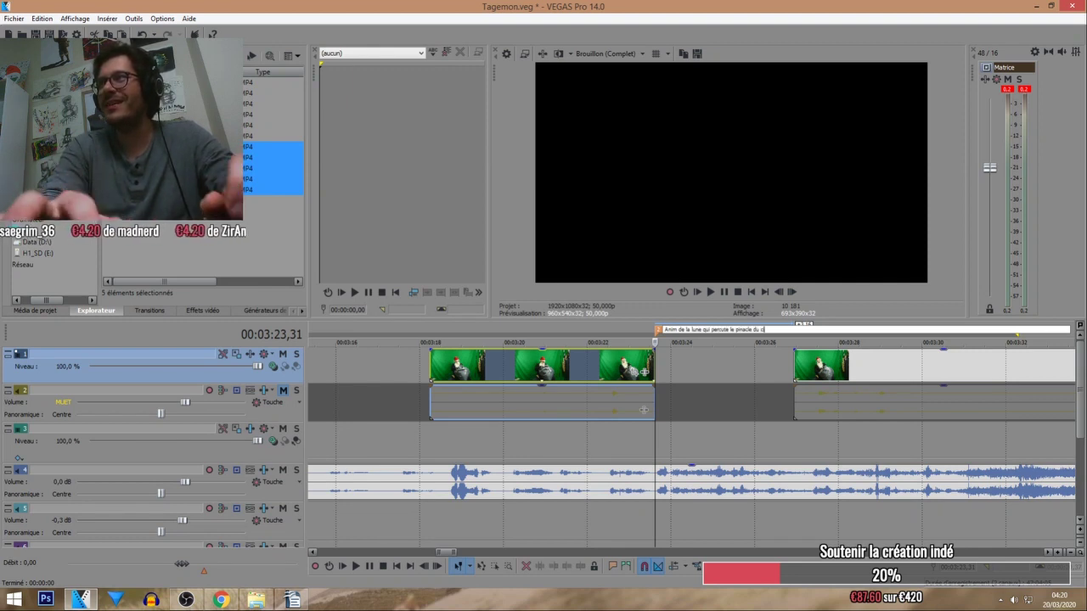
key(Return)
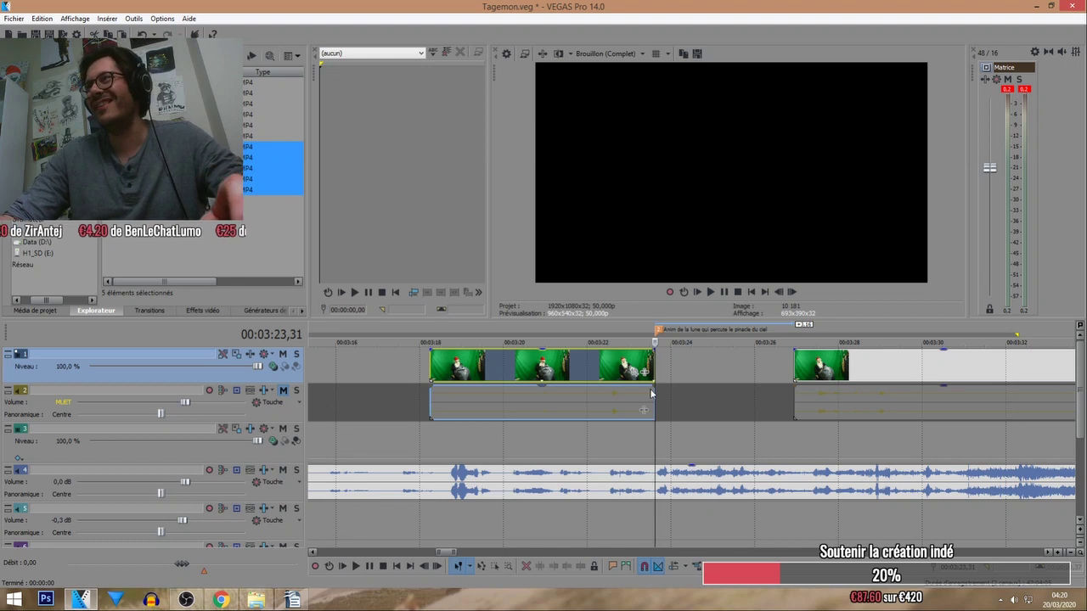
Reposition and trim the start of the later clip, replaying from 03:22,39.
click(621, 363)
click(355, 566)
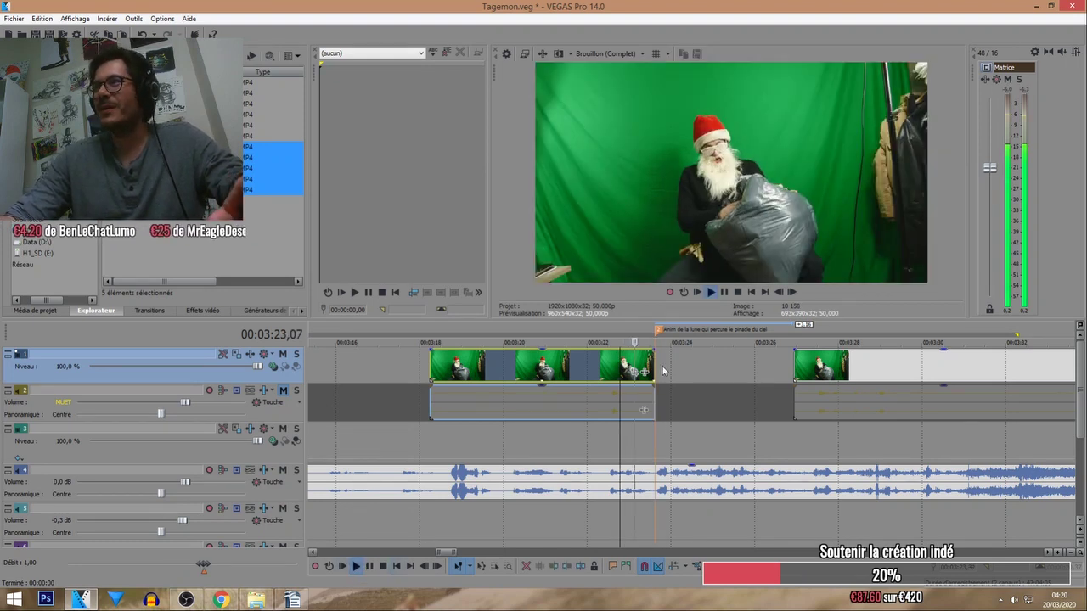
mouse_move(848, 374)
mouse_down()
mouse_move(801, 375)
mouse_move(849, 376)
mouse_up()
click(384, 566)
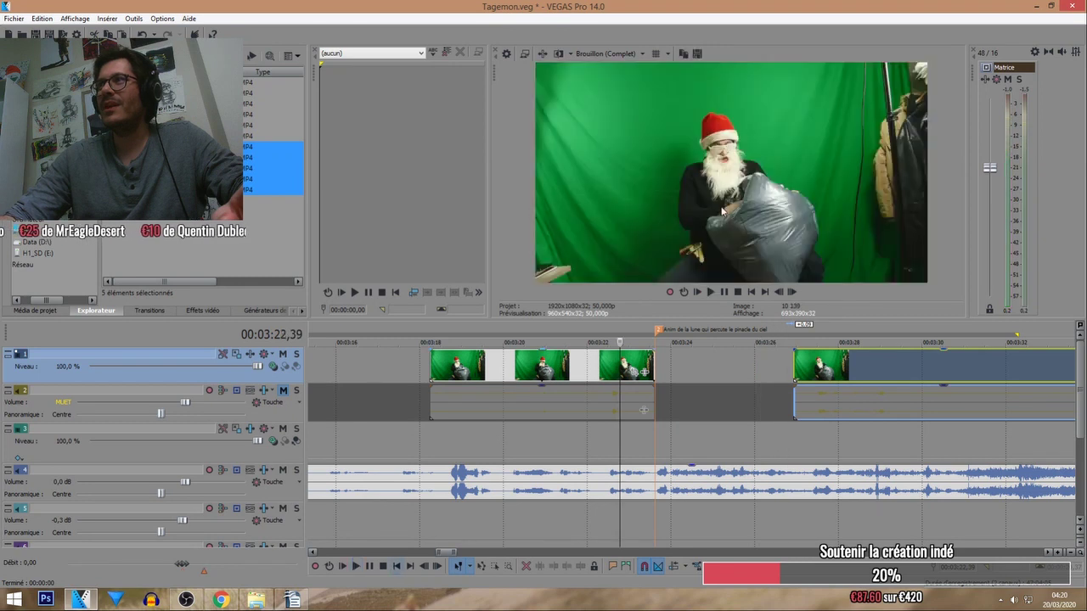
click(712, 292)
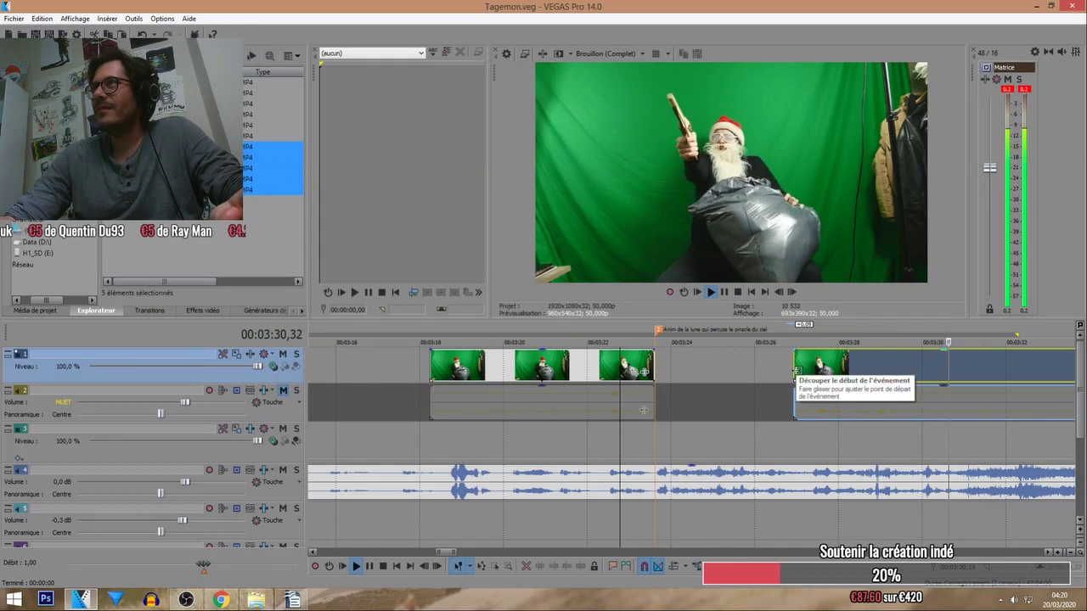
drag(795, 371, 768, 371)
click(726, 327)
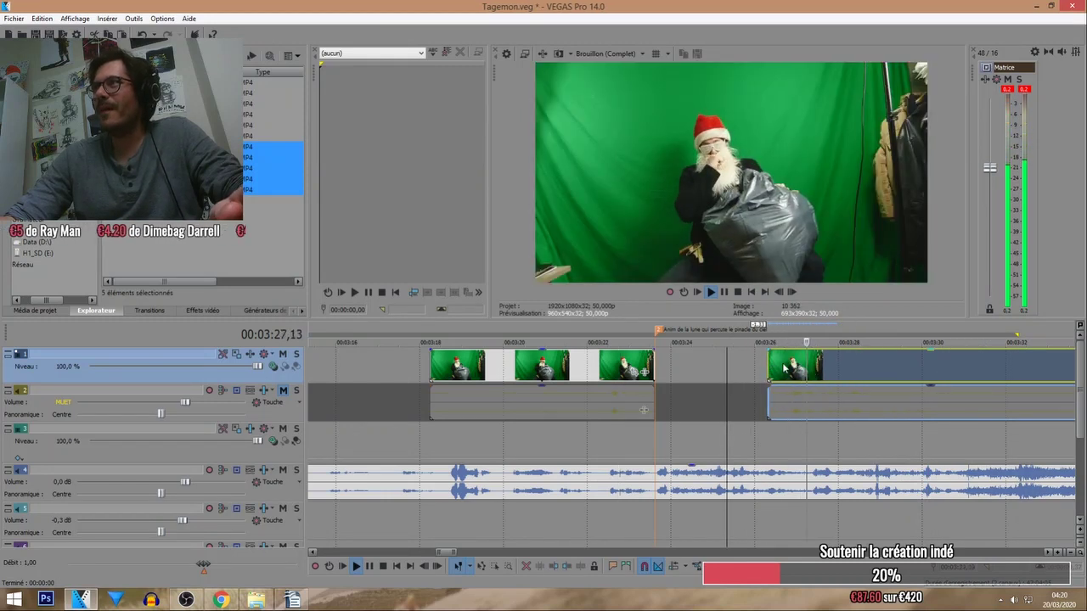
drag(768, 371, 814, 363)
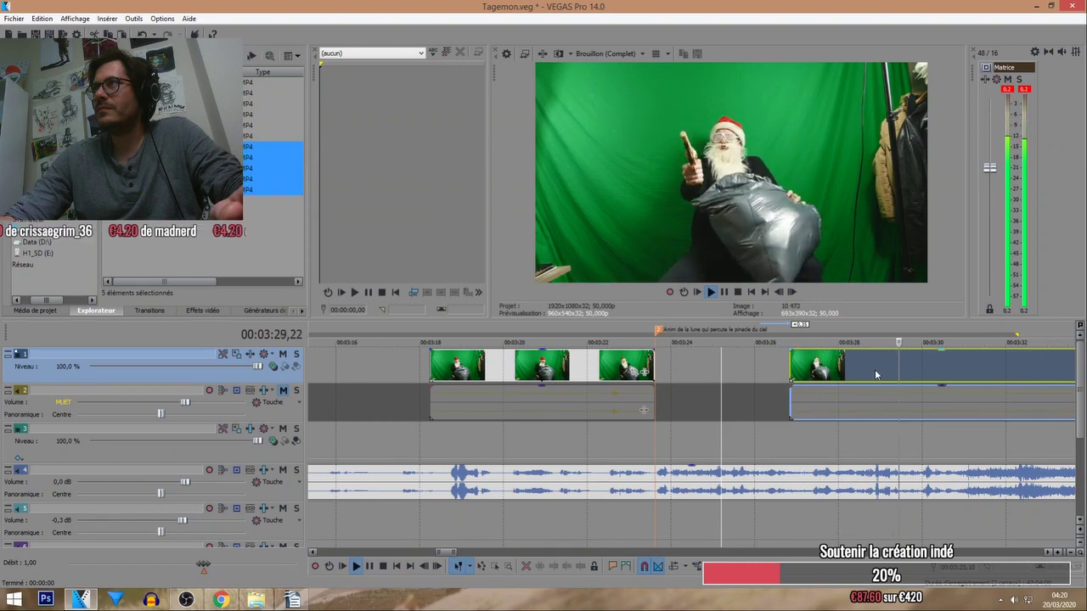
click(920, 374)
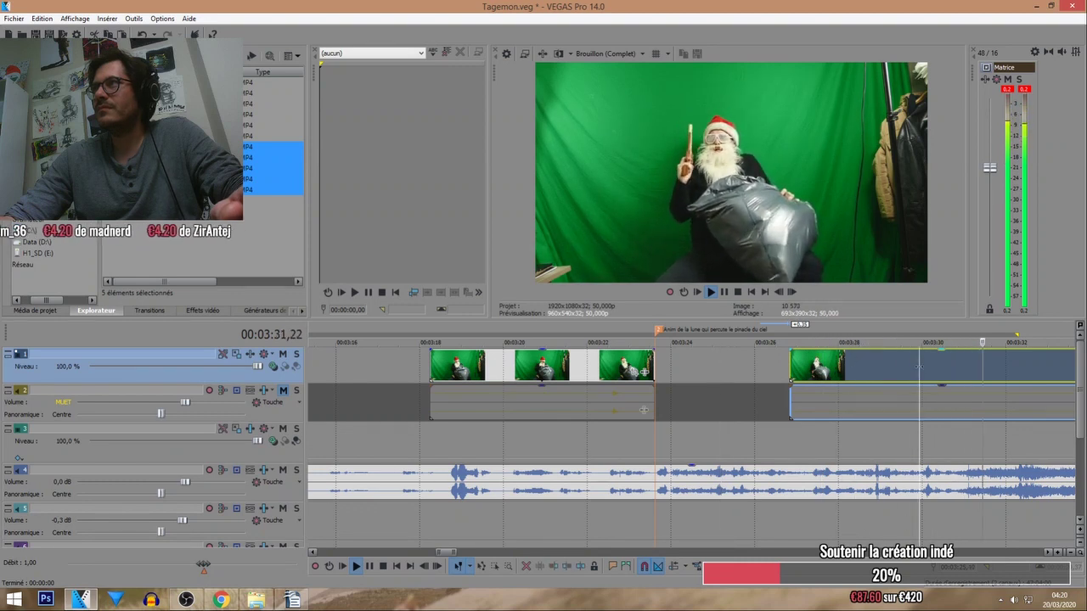
scroll(743, 364, up, 2)
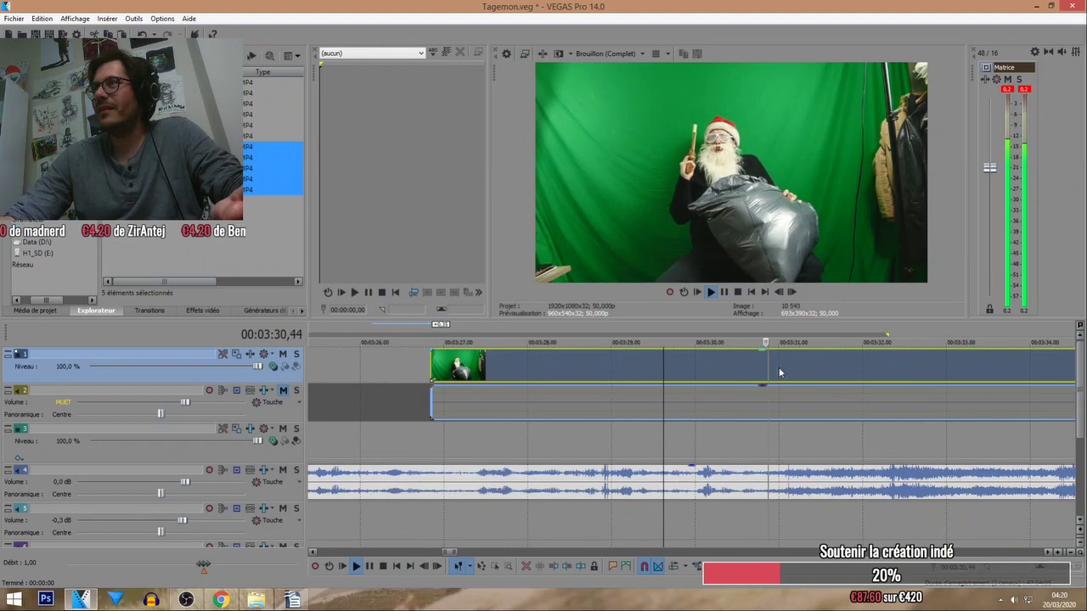
Split the Santa clip at 03:30,46, move the second half later, and play back the cut.
click(777, 368)
click(771, 366)
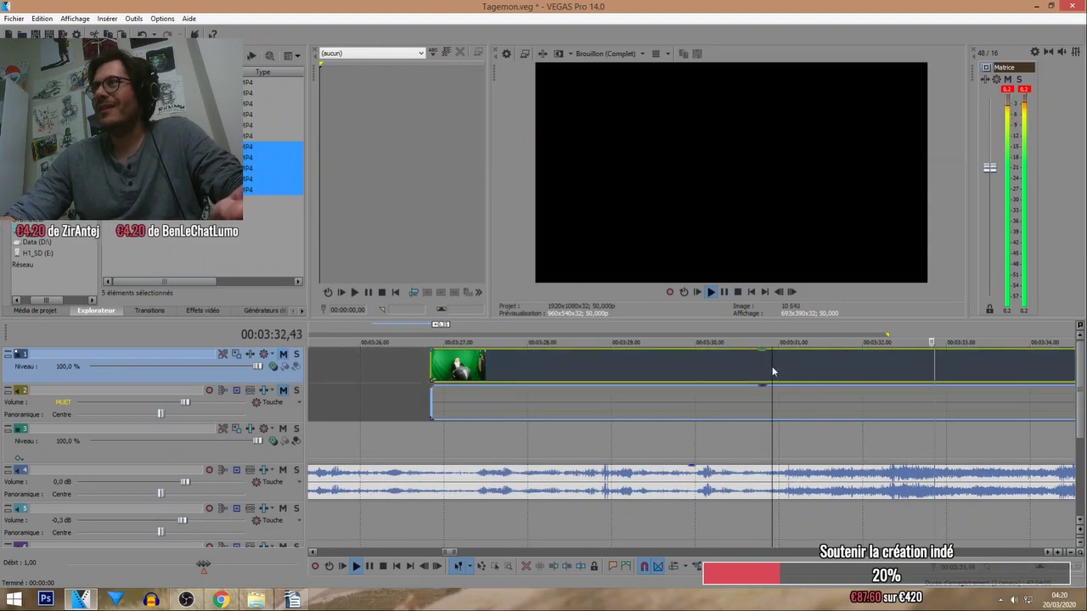
key(s)
drag(784, 371, 875, 371)
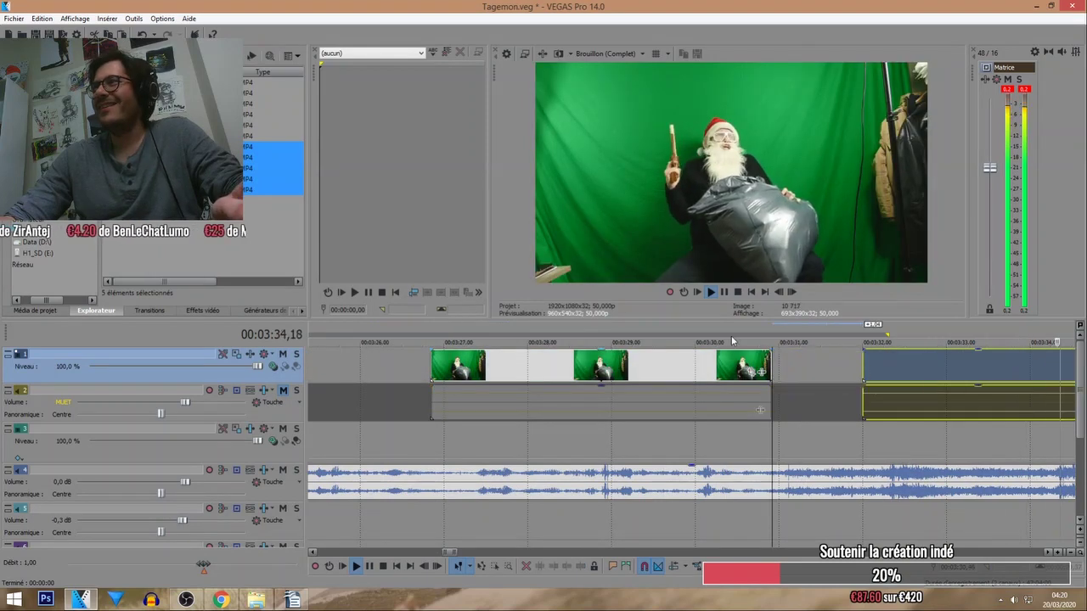
click(738, 291)
click(770, 365)
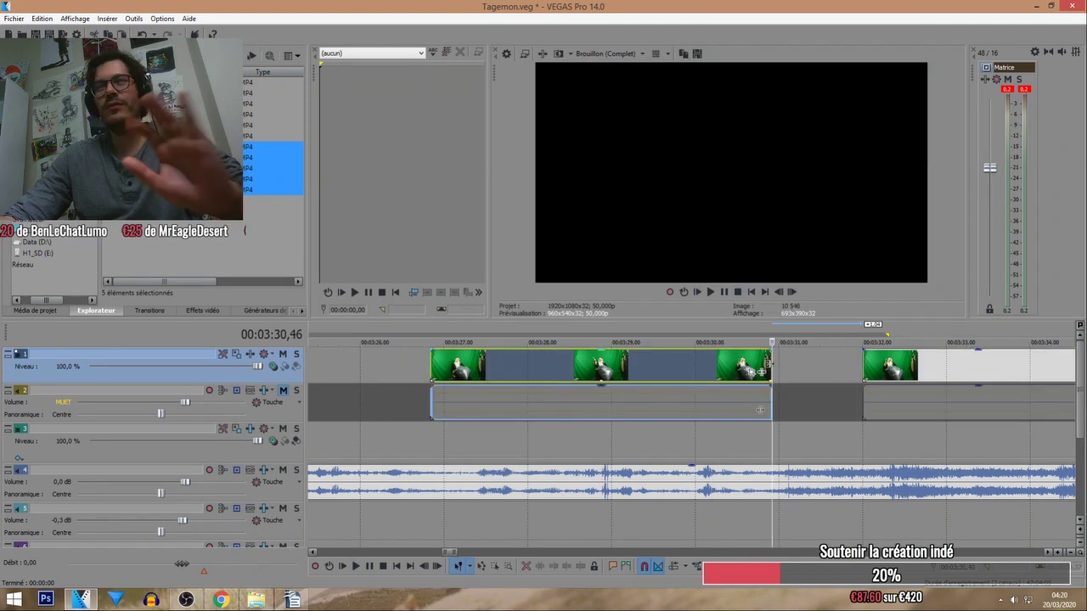
click(181, 600)
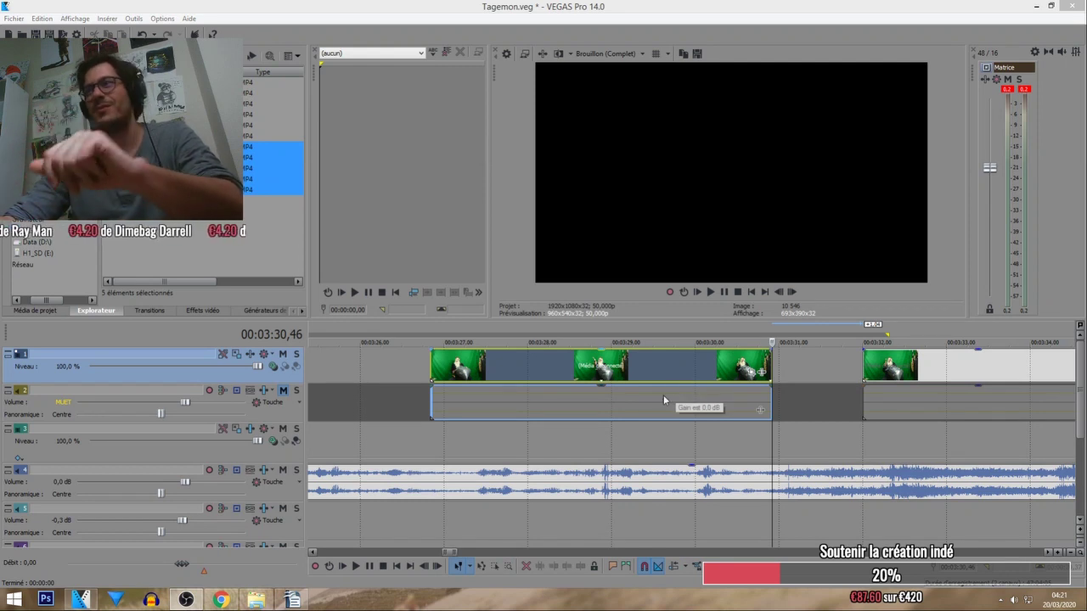
click(357, 566)
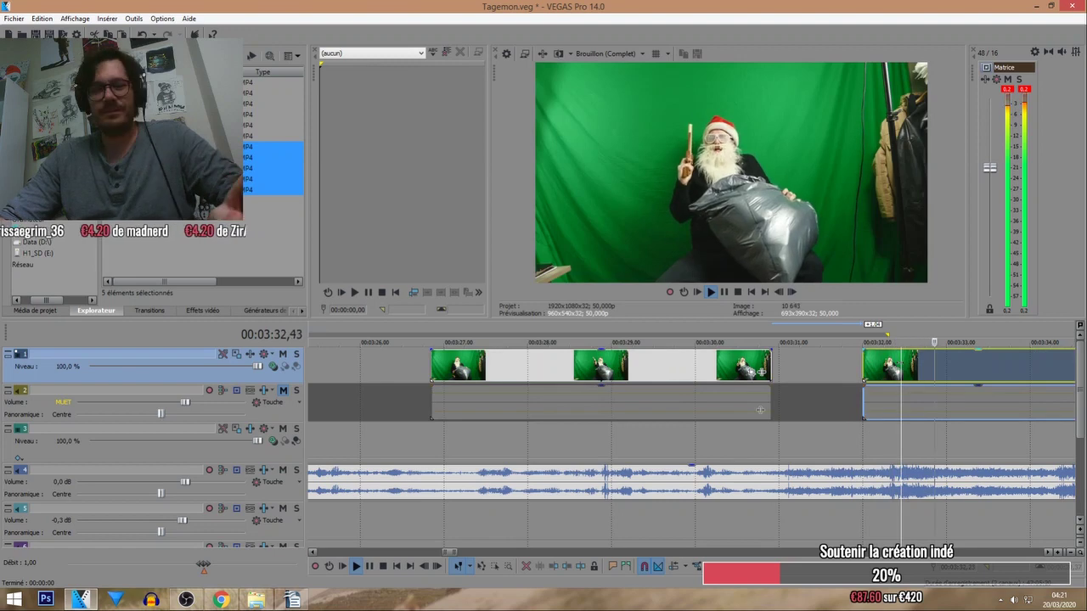
Delete the Santa clips between 03:35 and 04:15 and drag the last Santa clip earlier to about 3:32.
scroll(867, 361, down, 2)
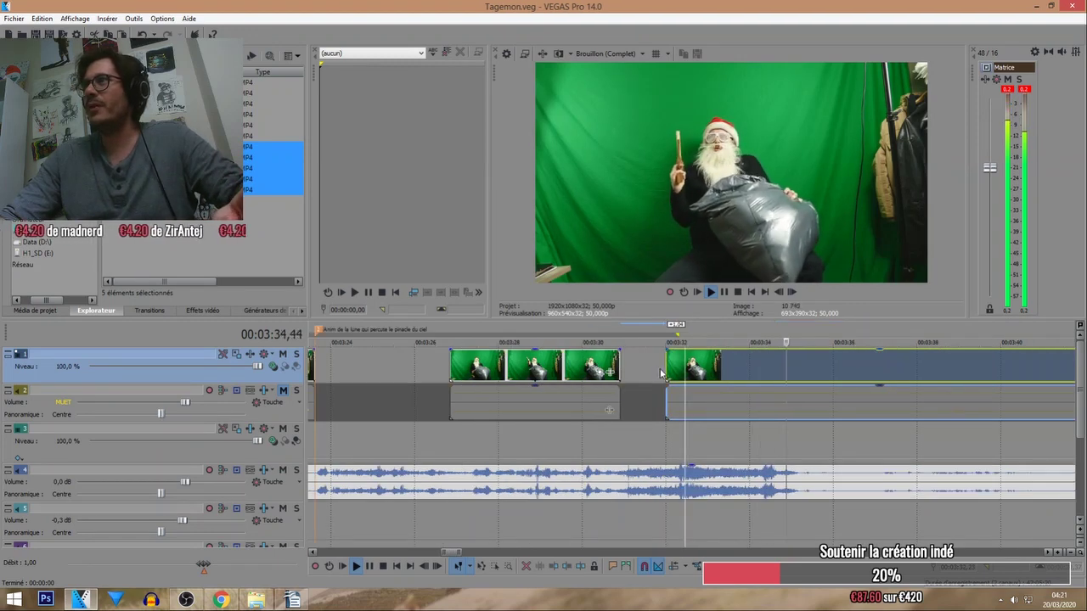
drag(681, 368, 710, 368)
scroll(711, 368, down, 3)
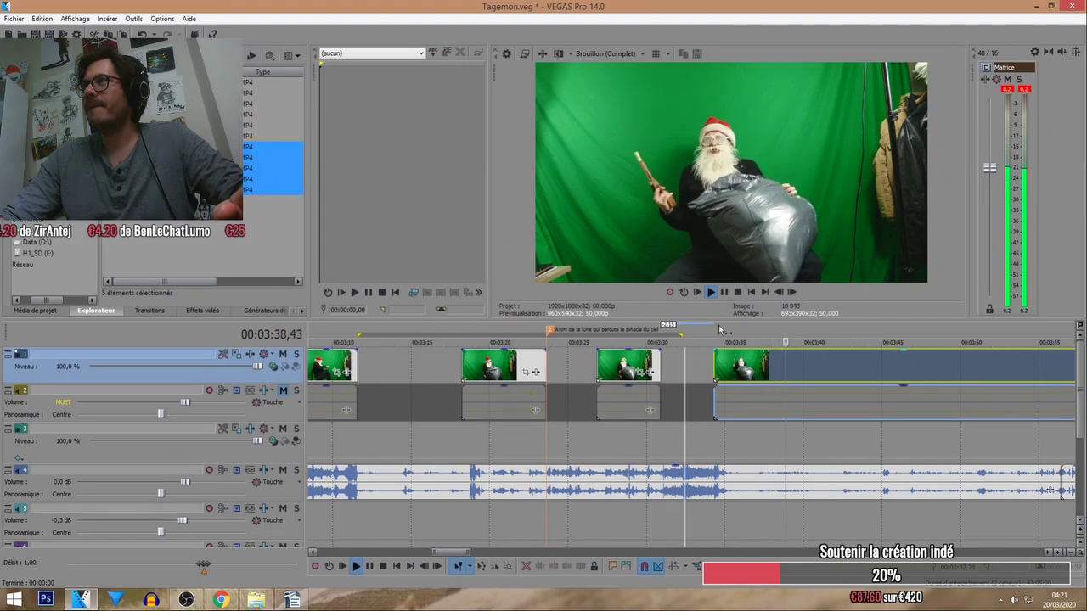
scroll(739, 361, down, 3)
click(861, 327)
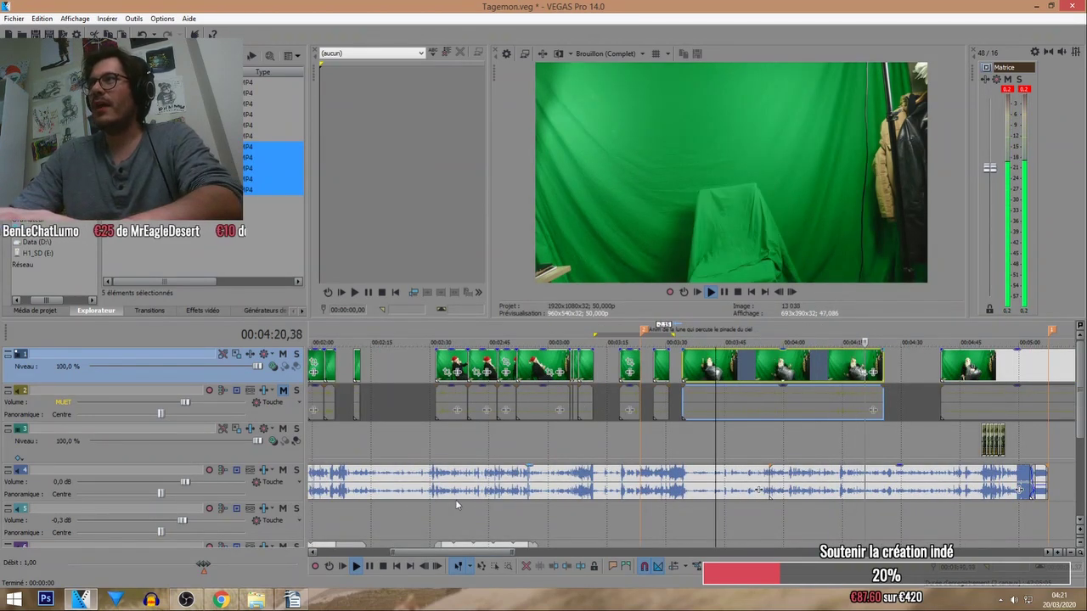
click(381, 566)
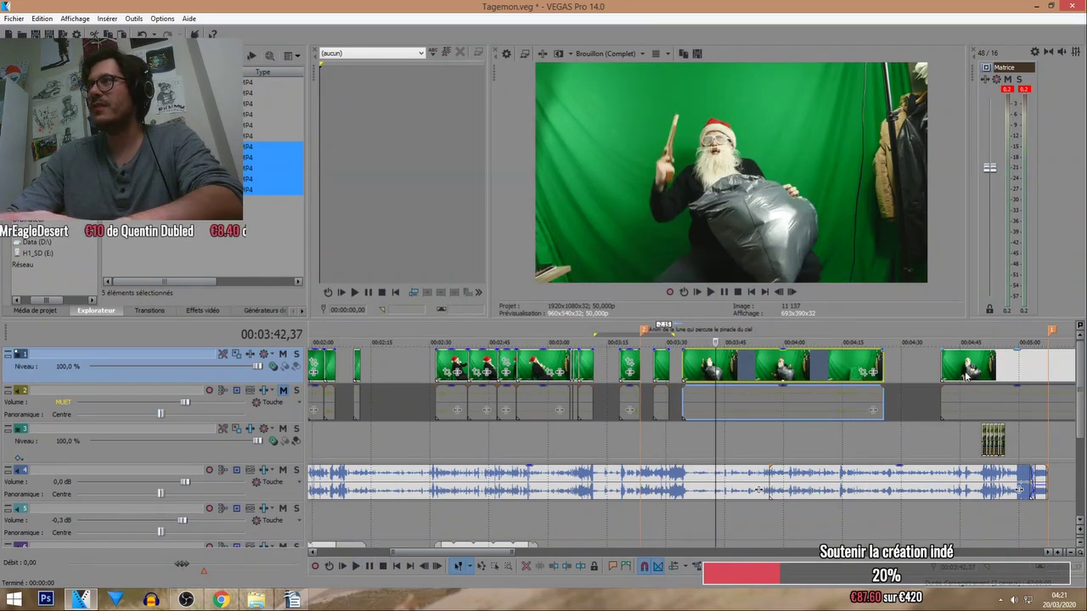
key(Delete)
drag(965, 376, 771, 361)
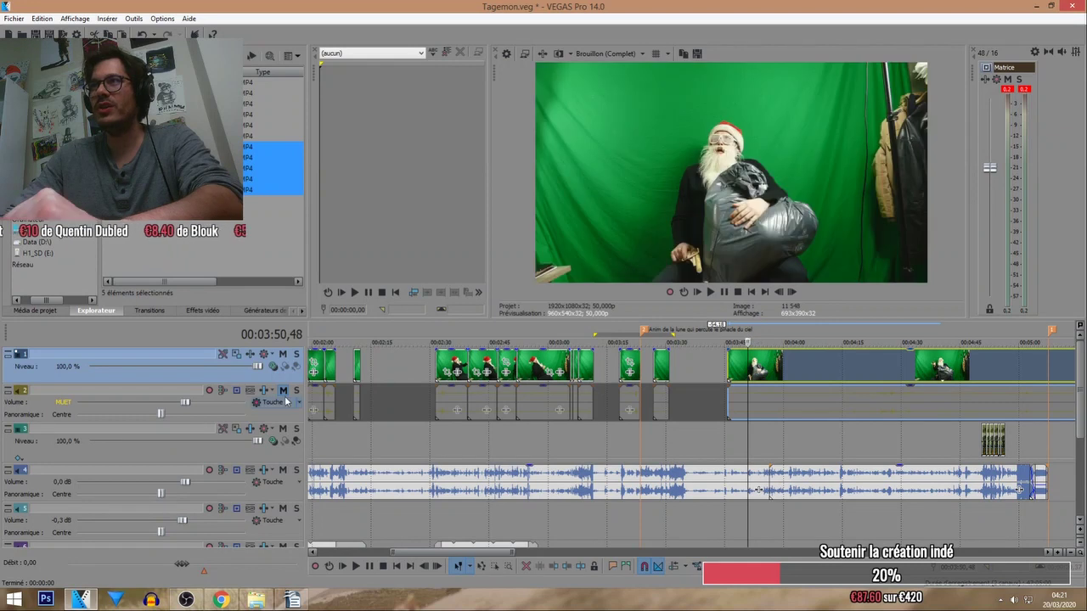
Solo track 2 to audition the Santa audio at 12 dB, then unsolo it and lower it to 1,7 dB.
click(297, 391)
click(357, 567)
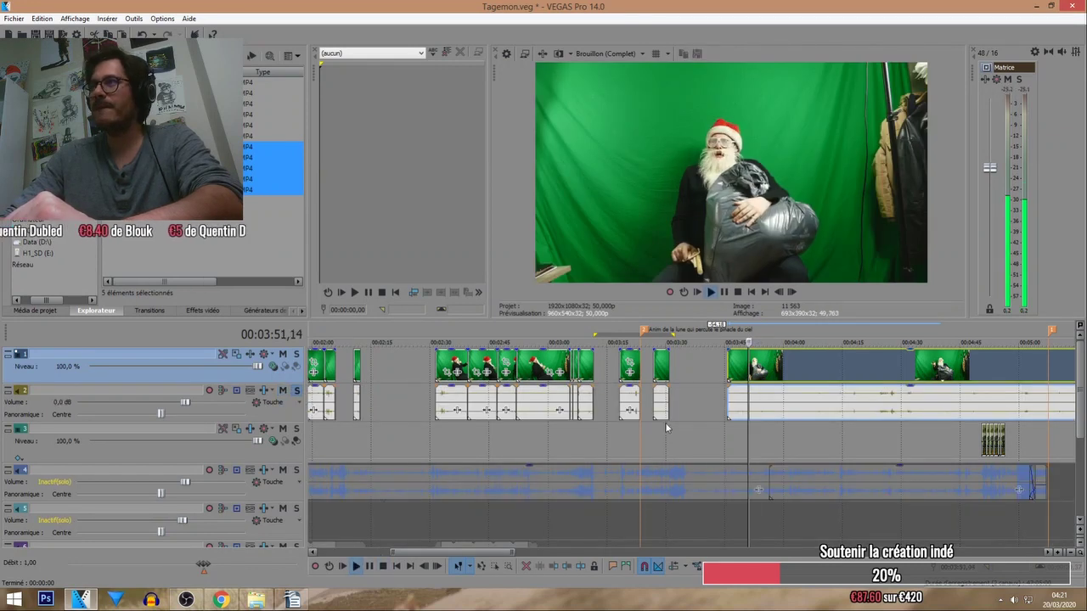
drag(186, 405, 246, 403)
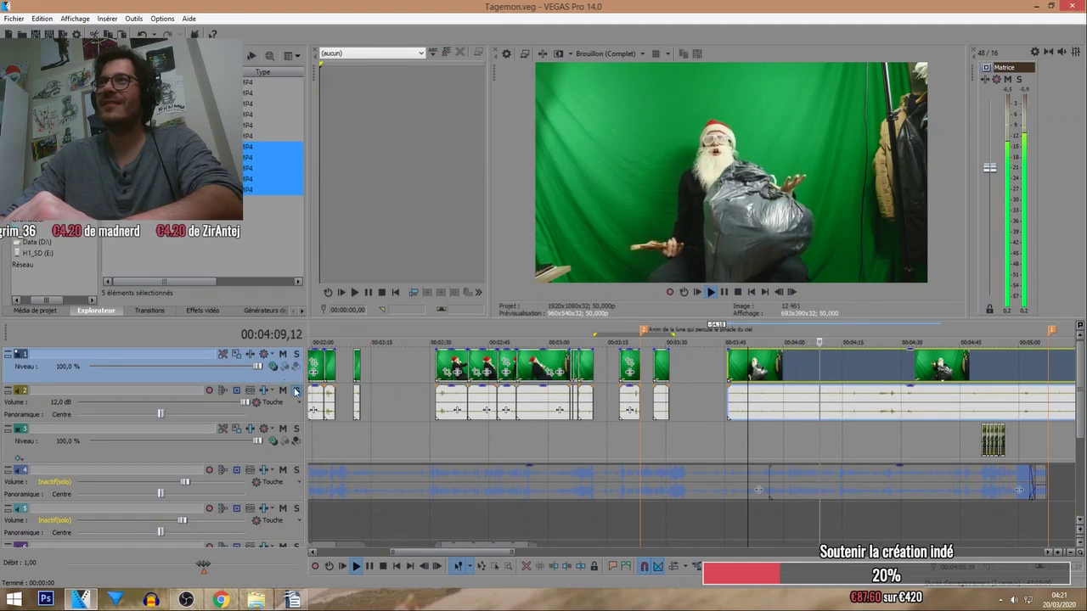
click(296, 392)
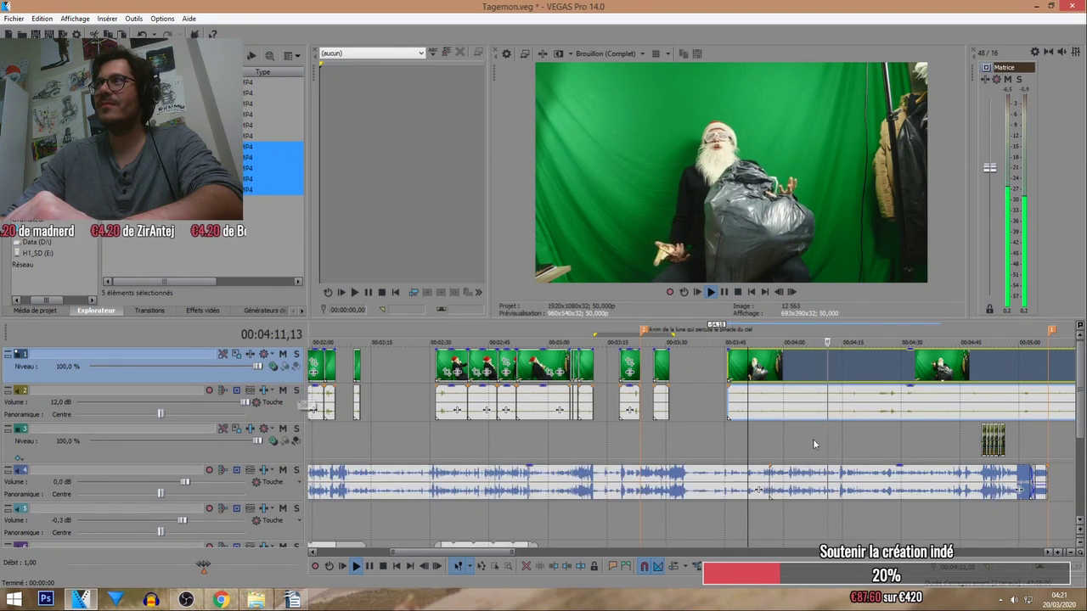
click(659, 340)
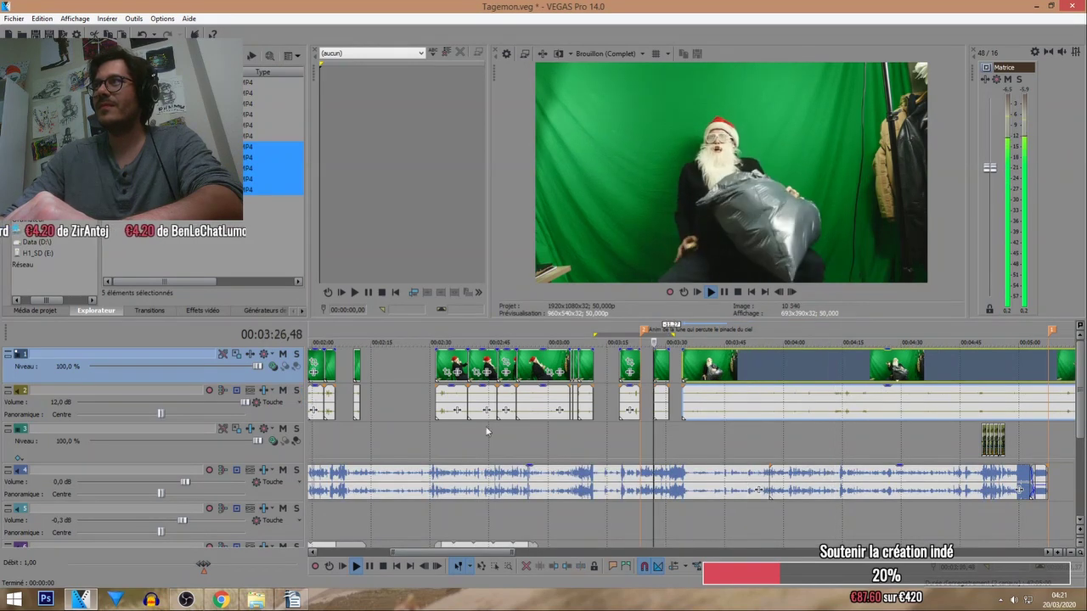
drag(245, 402, 202, 403)
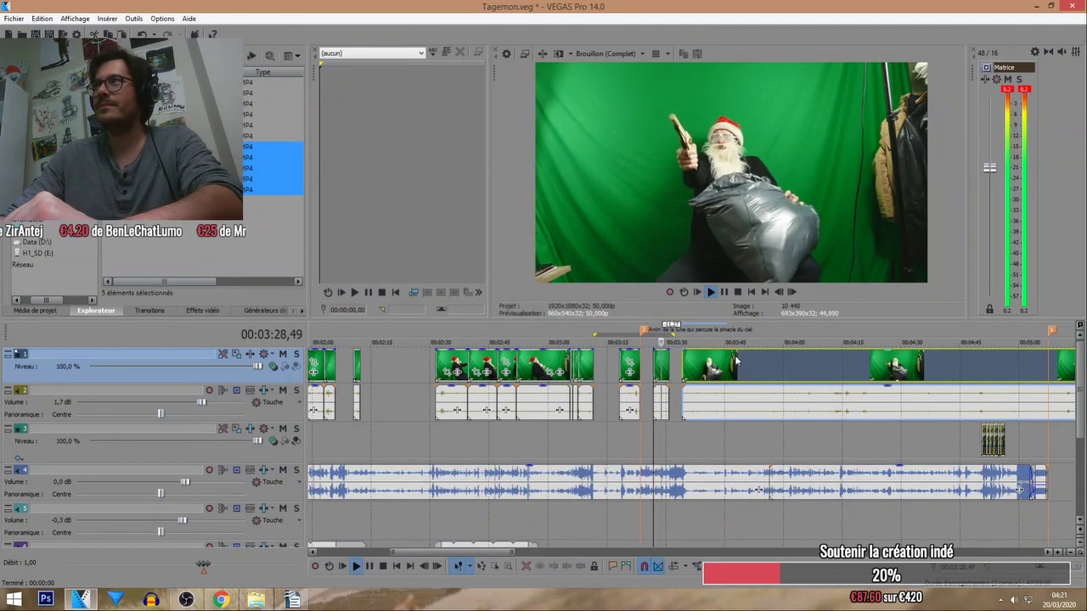
scroll(735, 355, up, 5)
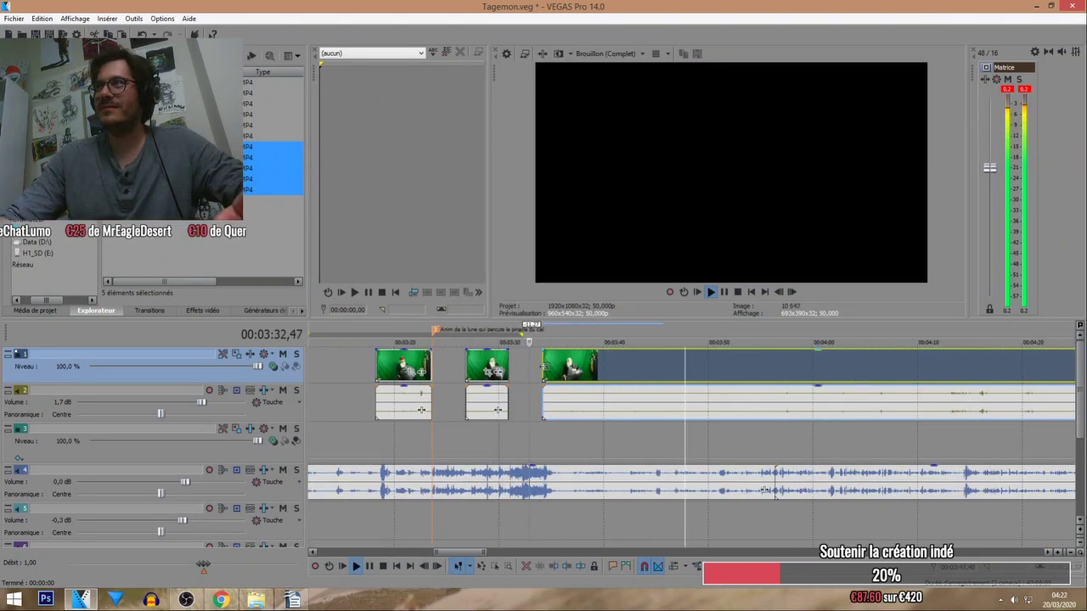
Adjust the start of the clip after the gap and fine-tune its position around 03:34.
mouse_move(543, 367)
mouse_down()
mouse_move(670, 366)
mouse_move(553, 366)
mouse_up()
scroll(426, 366, up, 3)
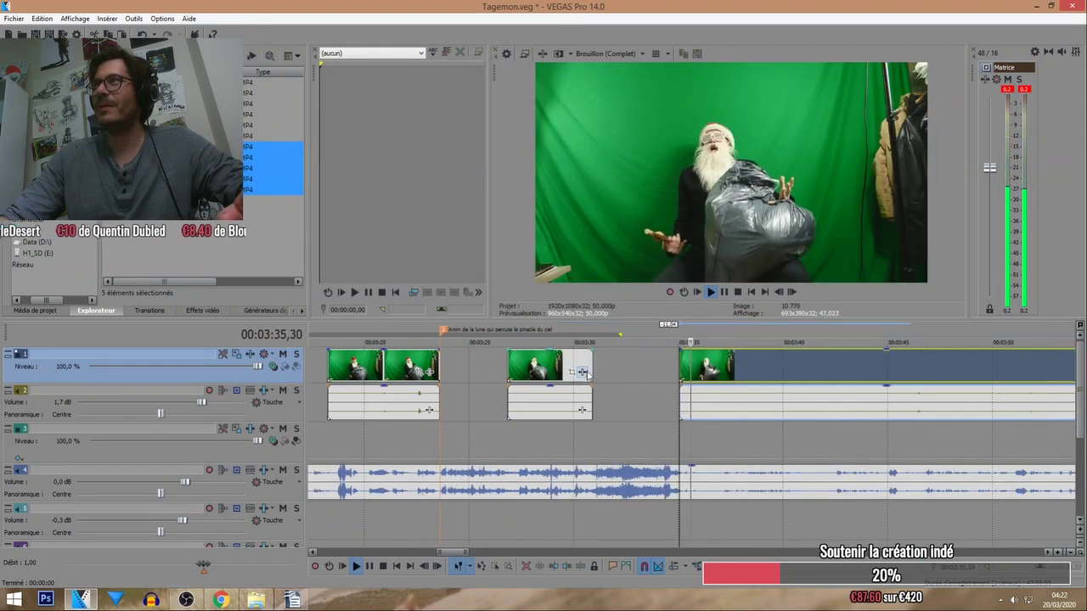
drag(685, 368, 659, 369)
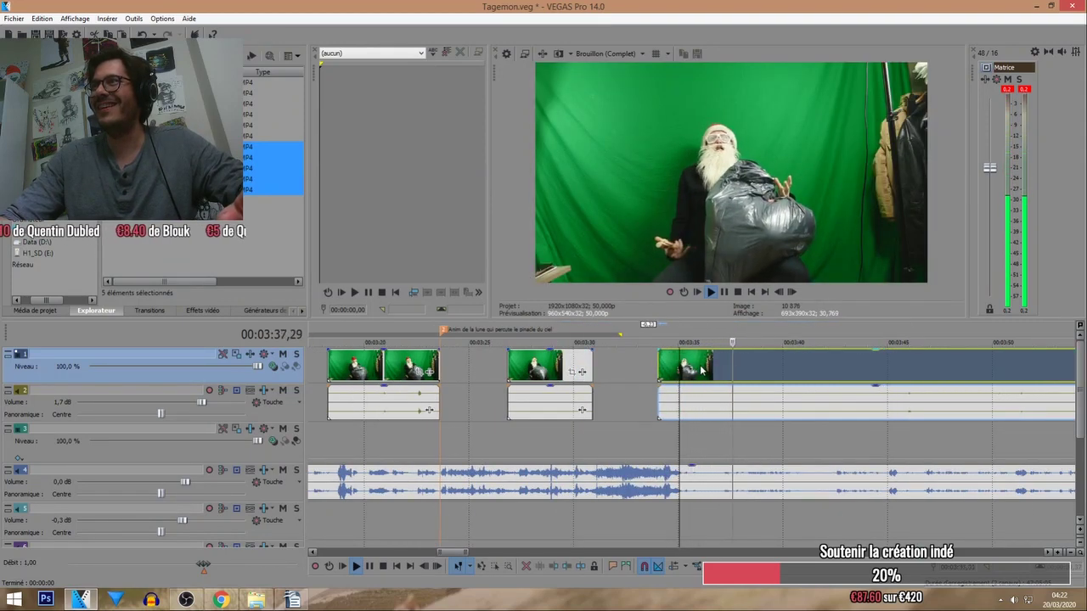
click(659, 329)
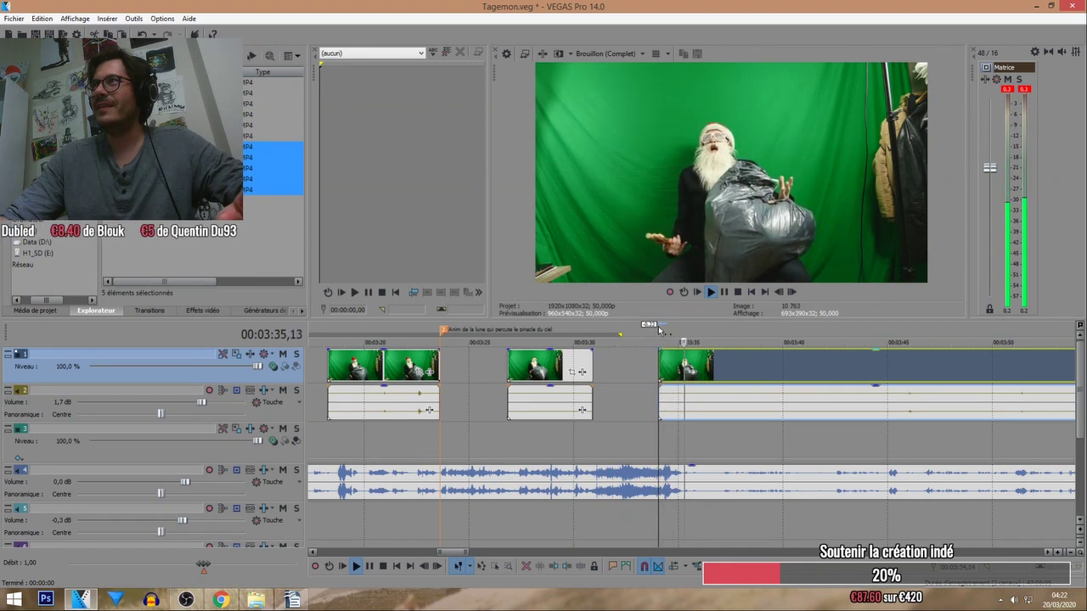
scroll(675, 354, up, 4)
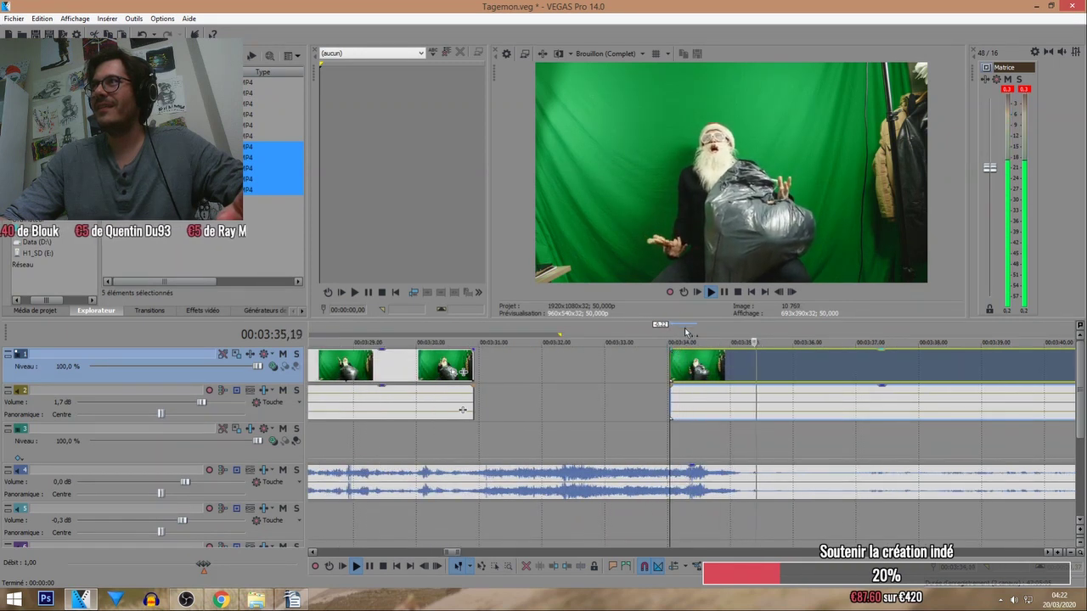
click(684, 330)
click(679, 335)
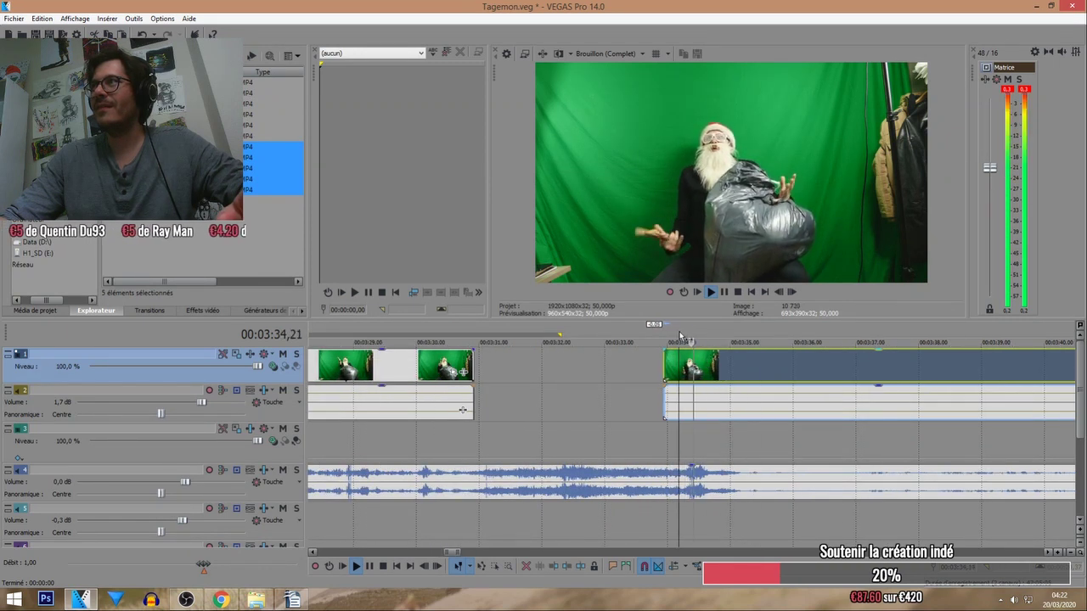
drag(719, 361, 711, 361)
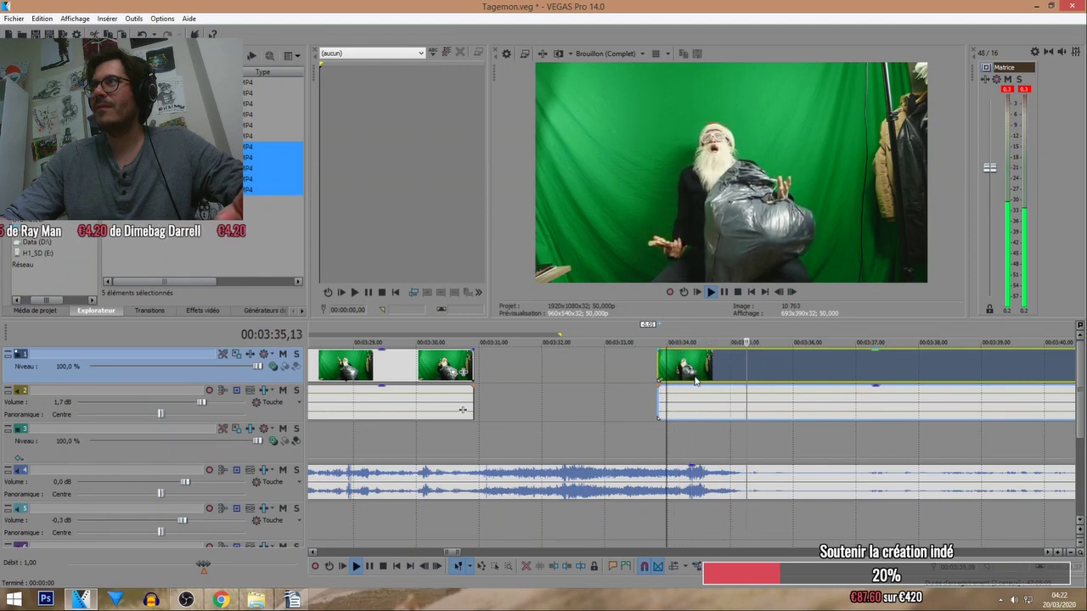
drag(695, 381, 704, 381)
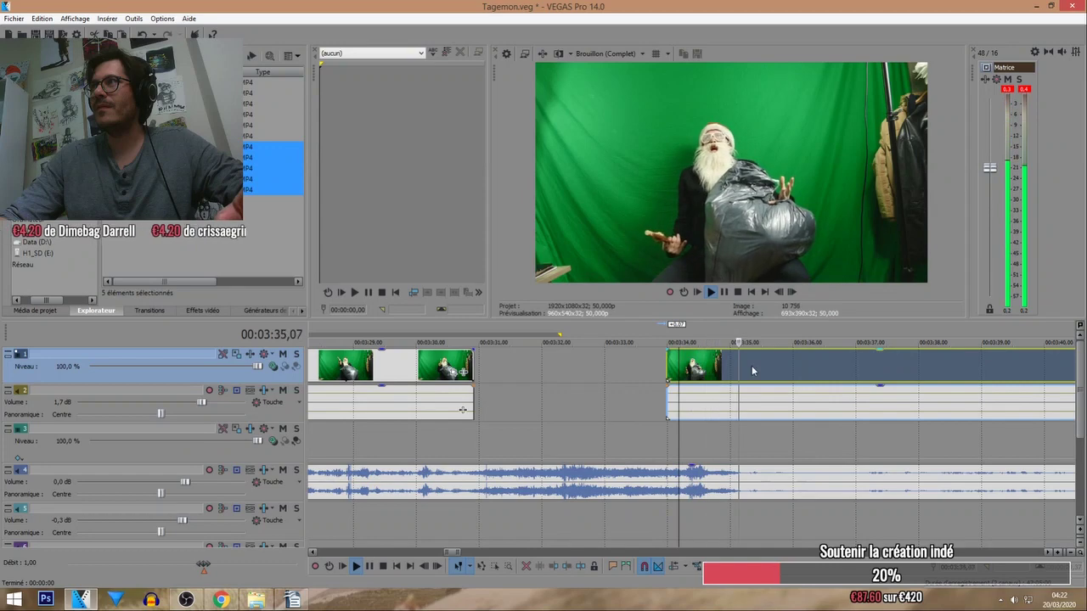
Split the clip at the play position and move the second part earlier to shrink the gap.
key(s)
scroll(719, 366, down, 5)
mouse_move(718, 366)
mouse_down()
mouse_move(819, 366)
mouse_move(710, 377)
mouse_up()
scroll(801, 365, down, 2)
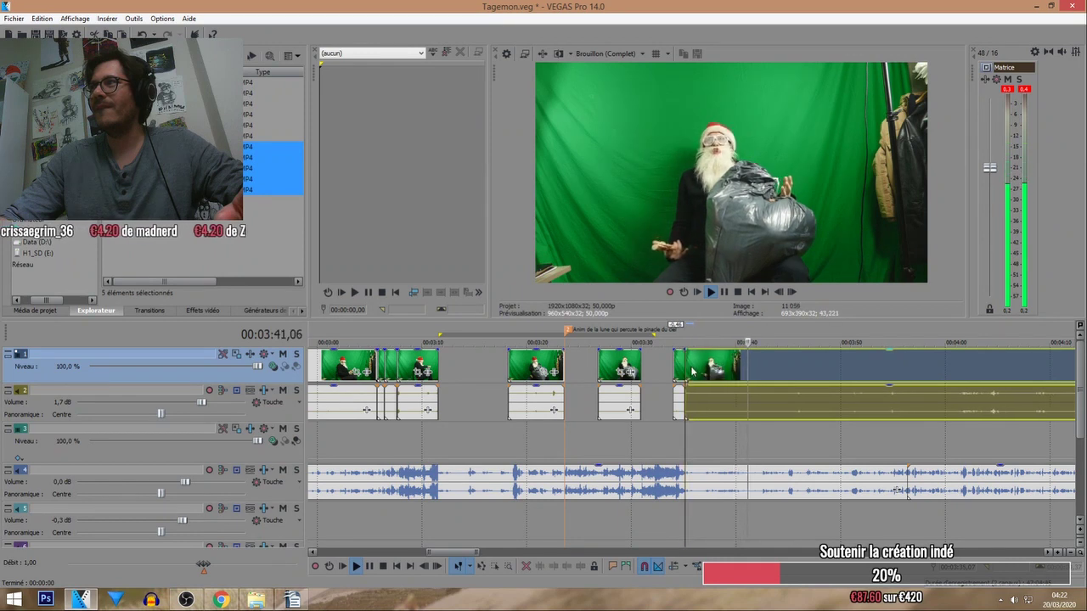
key(ctrl+z)
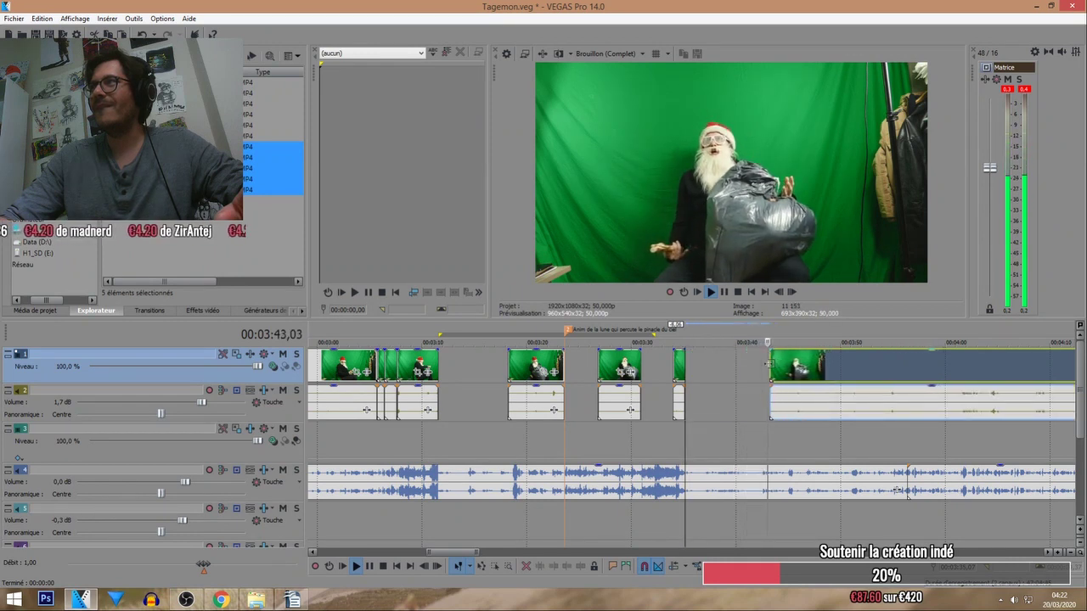
drag(740, 365, 708, 362)
click(706, 341)
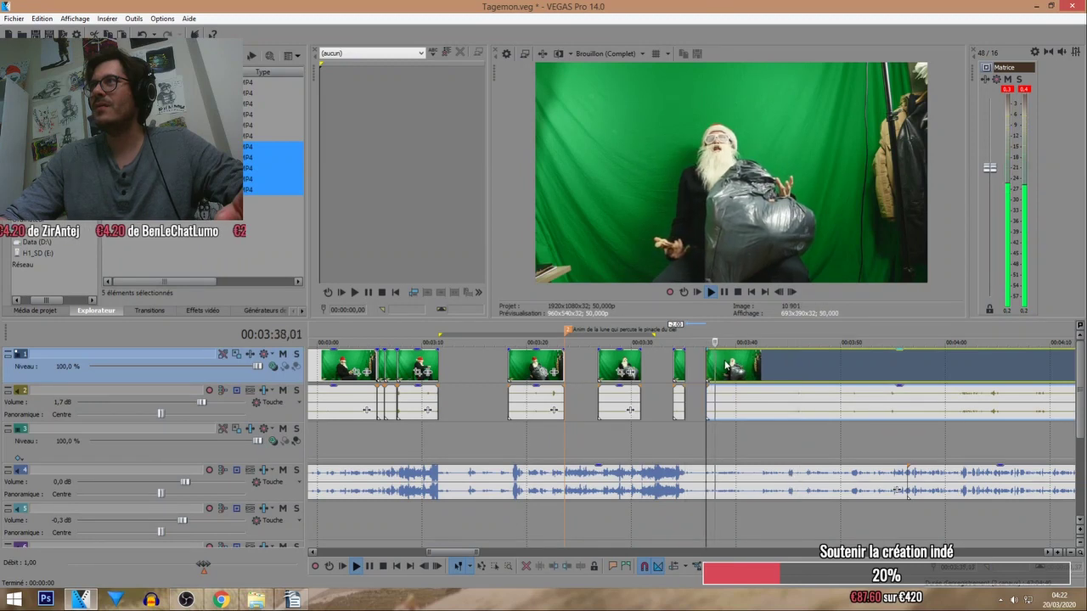
scroll(723, 373, up, 4)
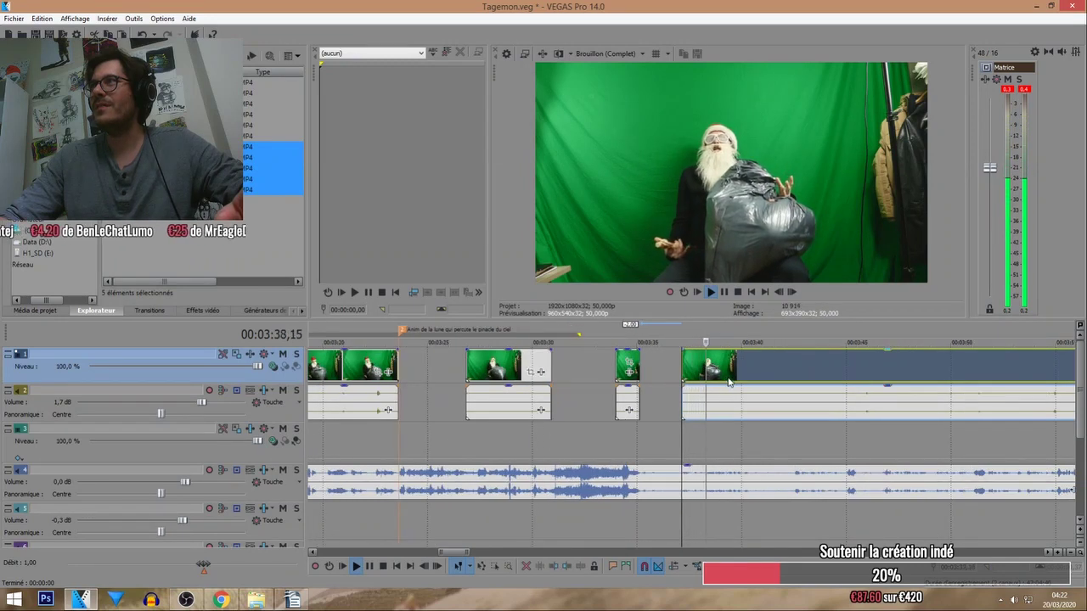
Split and shorten the next clip, move the long final Santa clip left, then switch to Writer.
key(s)
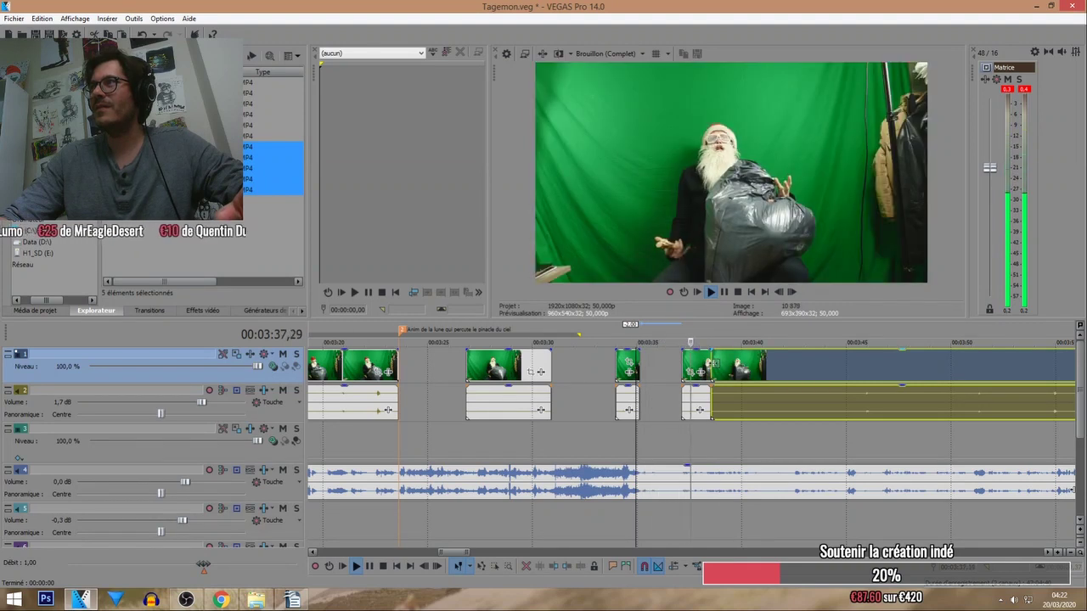
drag(712, 365, 799, 365)
drag(699, 359, 687, 360)
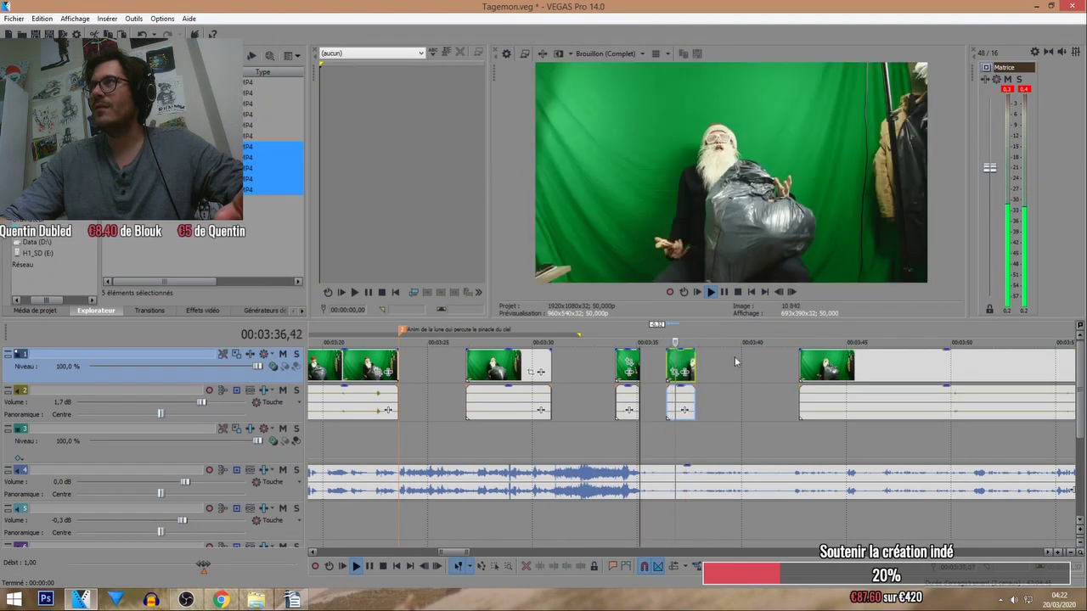
drag(834, 378, 769, 377)
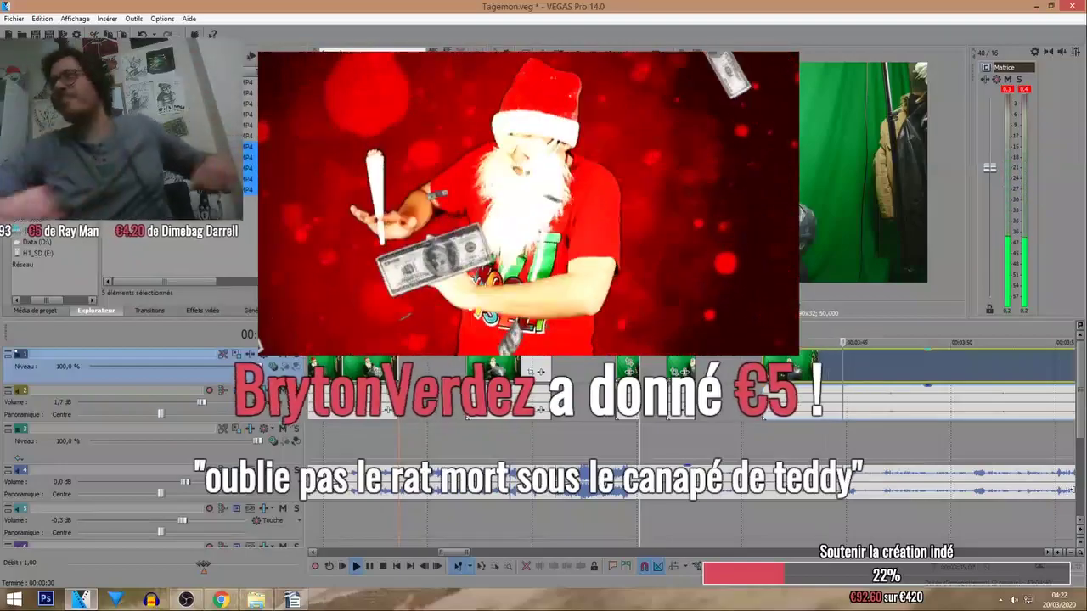
key(space)
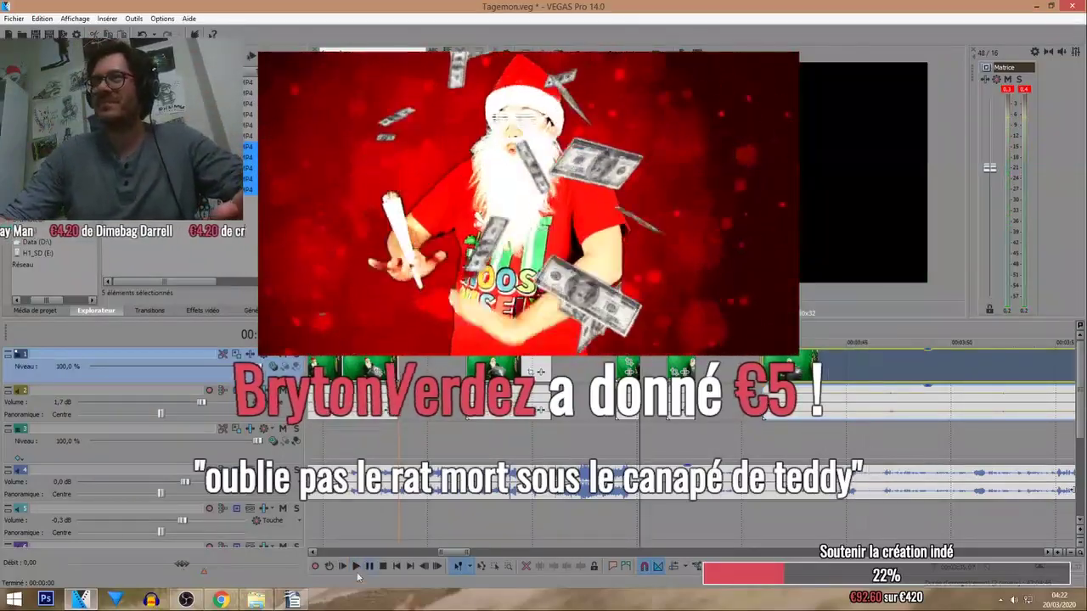
key(alt+Tab)
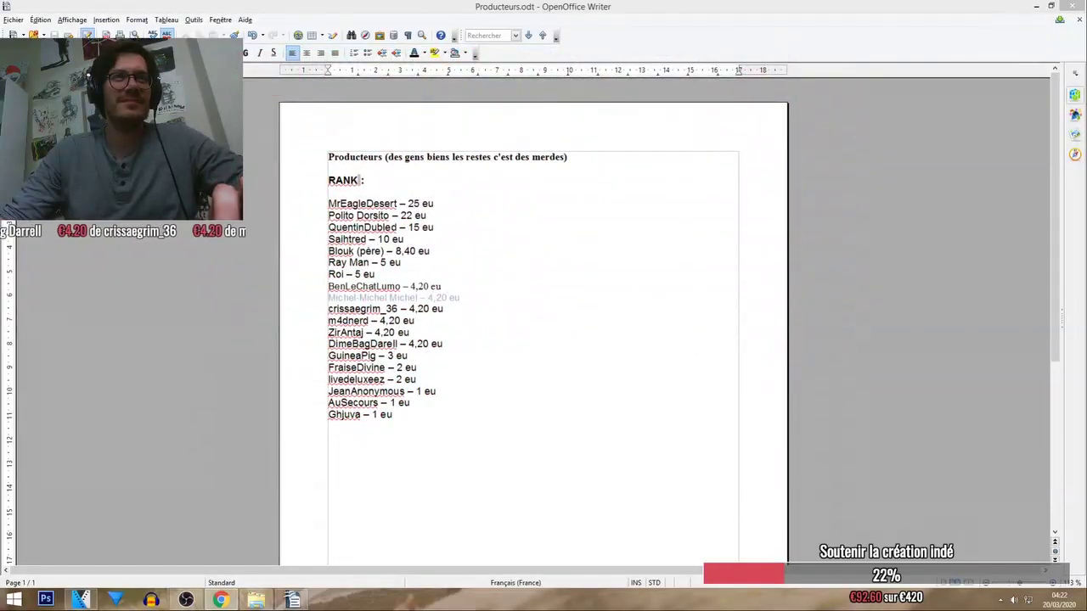
Add the new donor's '– 5 eu' line, clear the grey formatting on those lines, and minimise Writer.
click(367, 431)
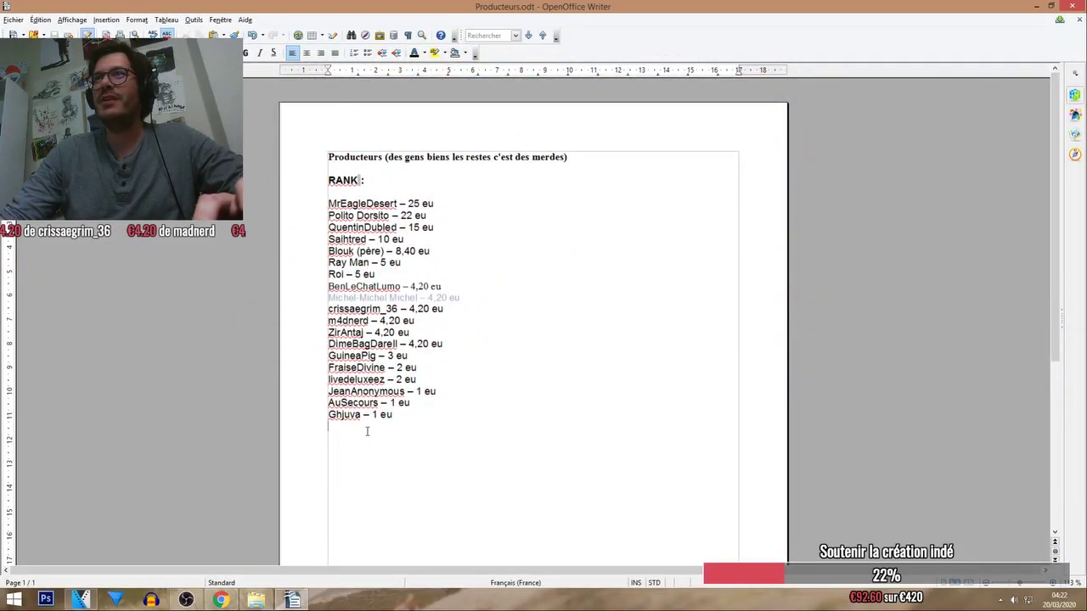
click(410, 262)
key(Return)
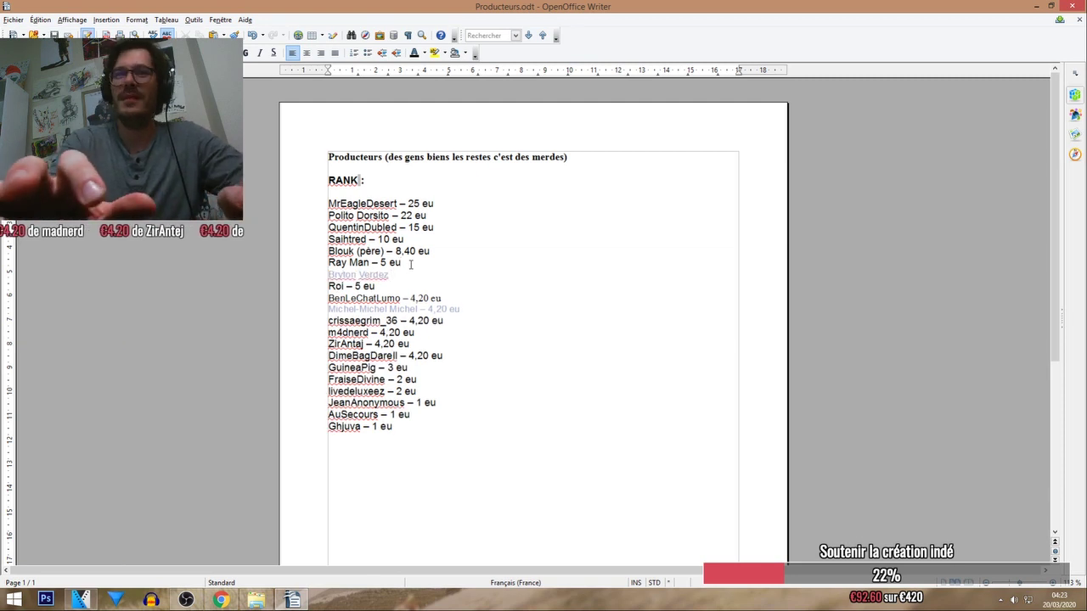
text(– 5 eu)
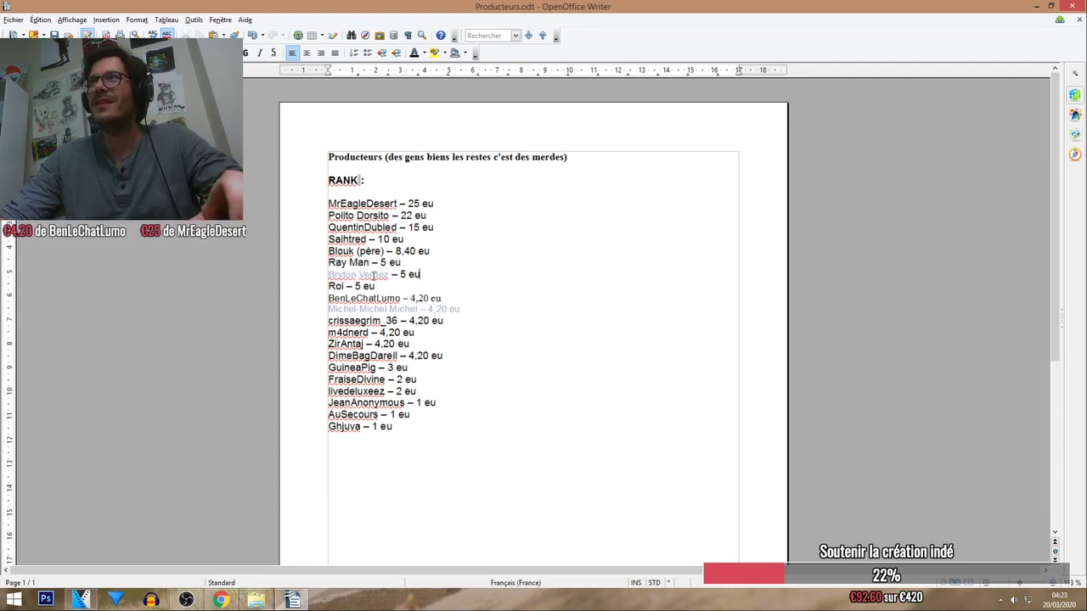
drag(475, 313, 324, 275)
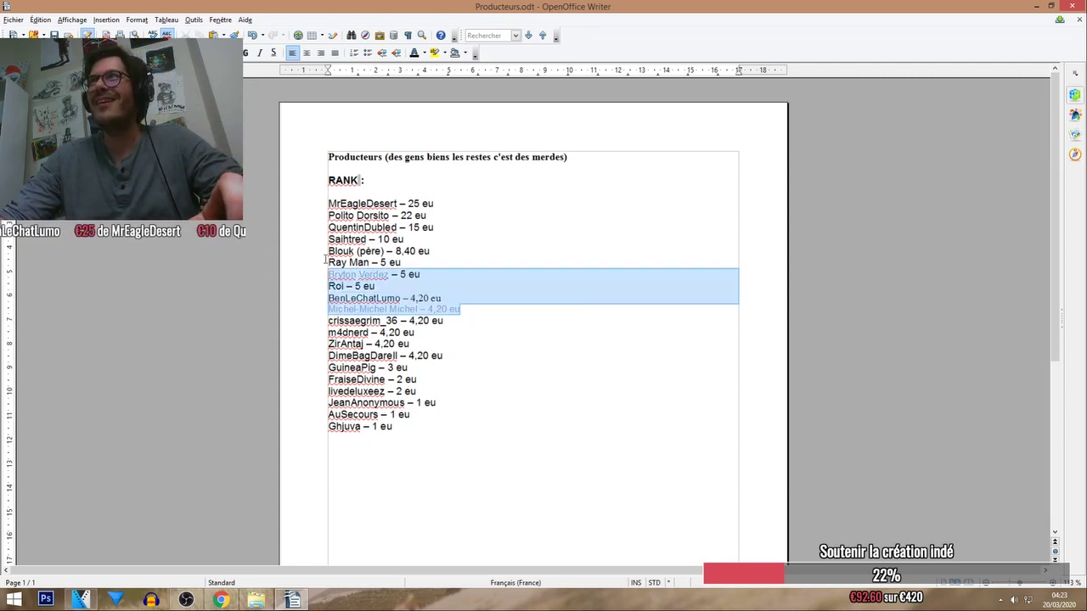
click(415, 276)
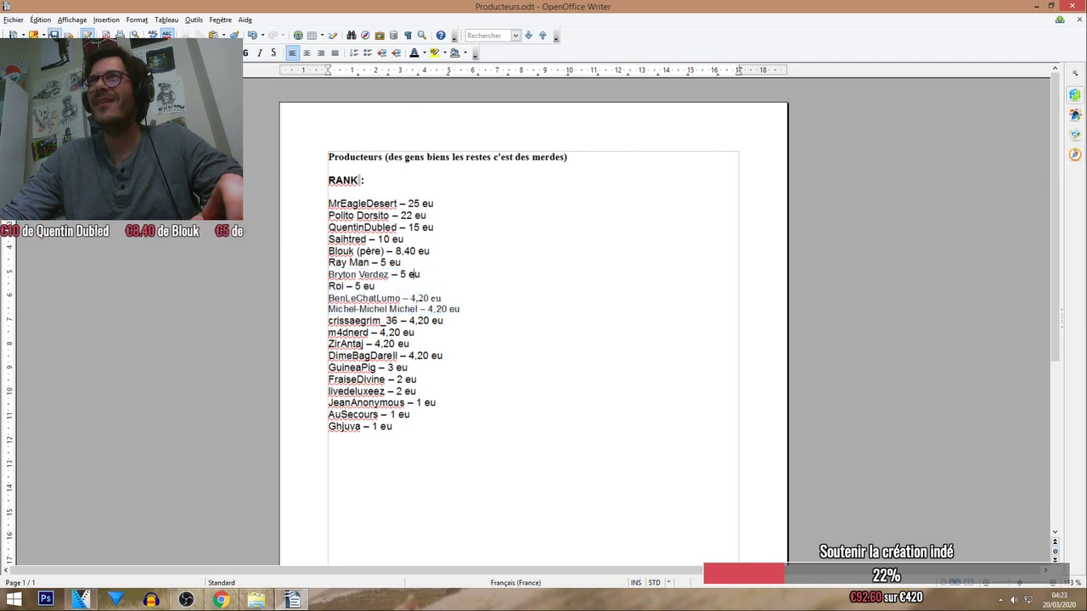
click(1035, 7)
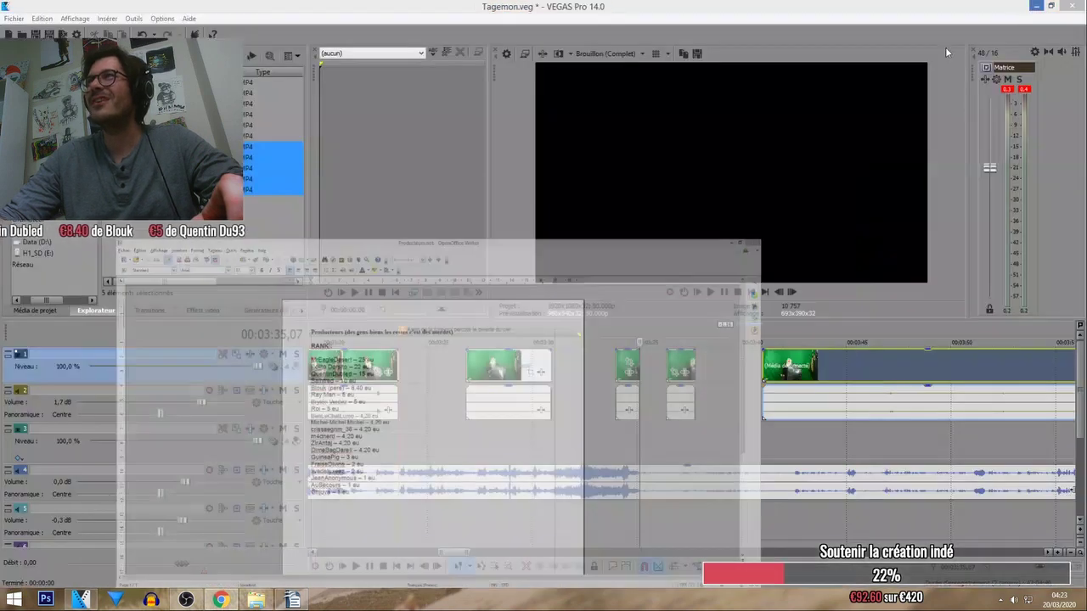
Slide the last Santa clip left to the edit point, then fine-tune its position later.
click(692, 365)
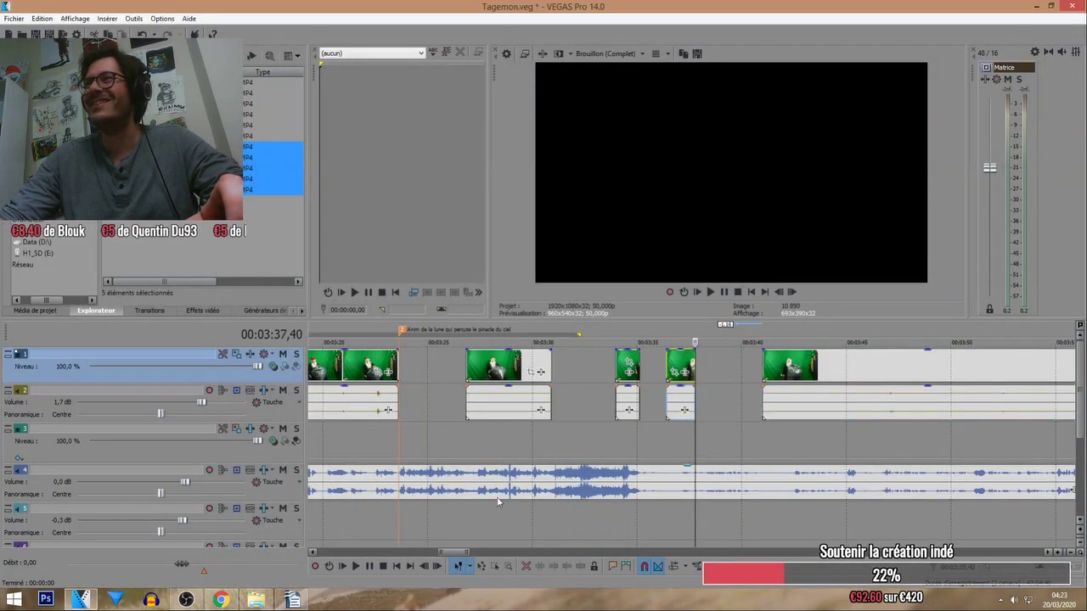
click(220, 600)
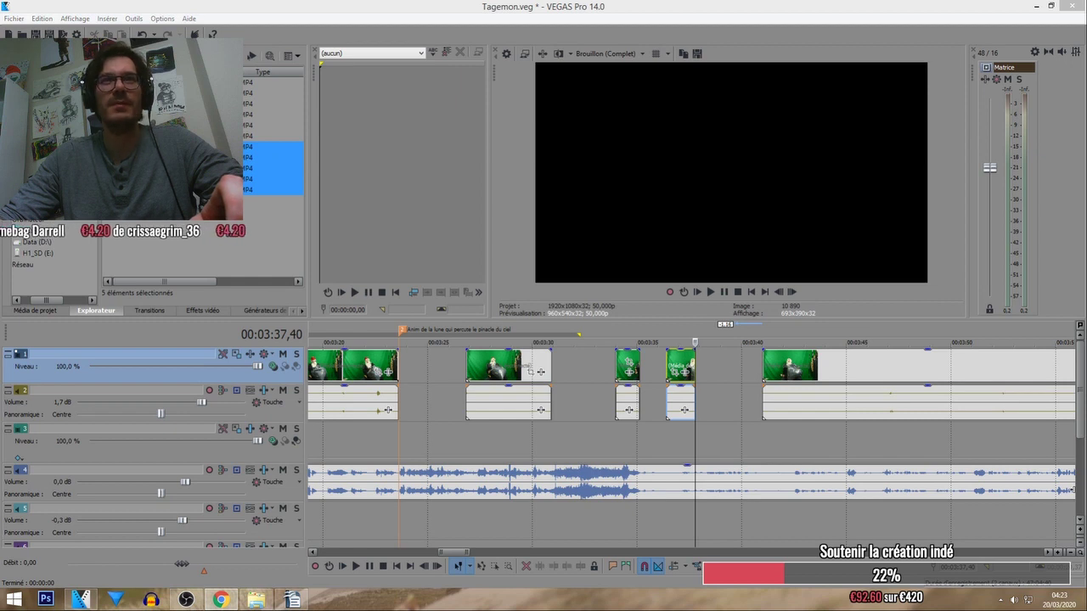
click(359, 566)
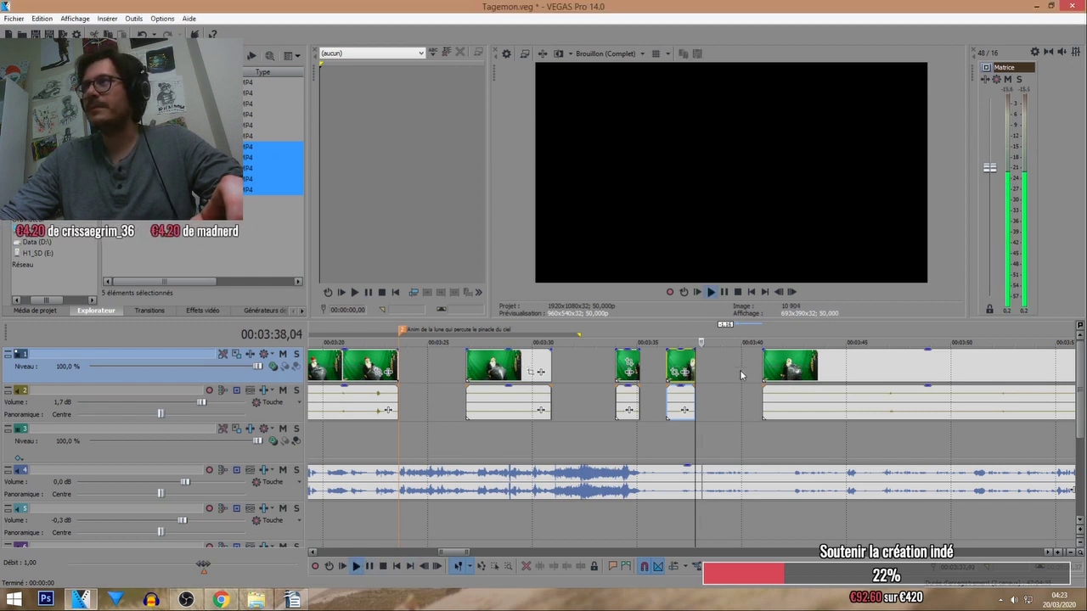
drag(789, 373, 762, 374)
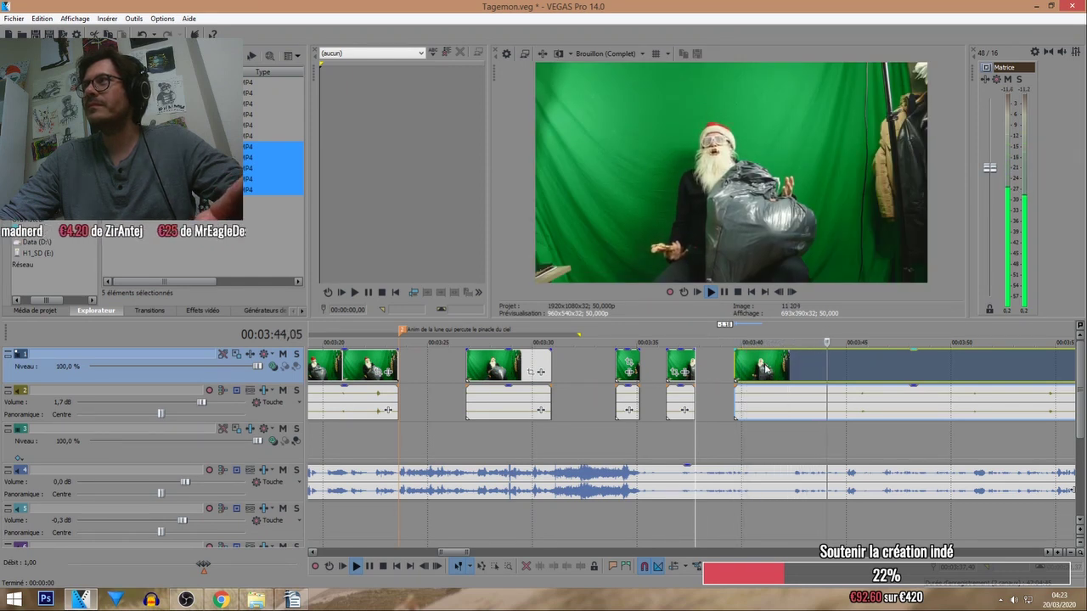
drag(764, 367, 774, 369)
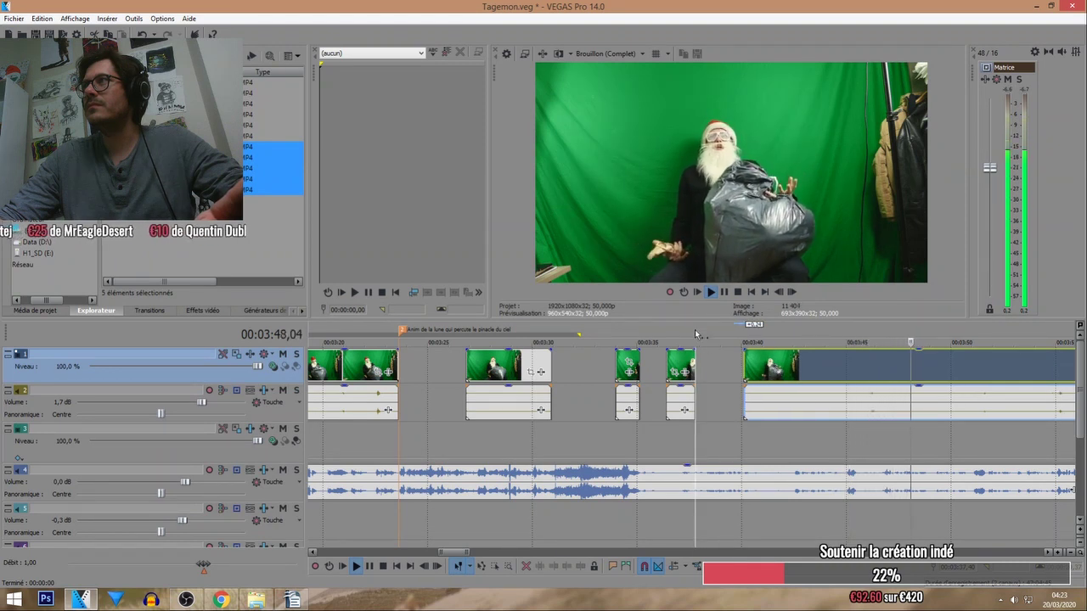
drag(756, 376, 798, 369)
Split the last Santa clip at the playhead and push its remainder later, leaving a gap.
click(811, 345)
scroll(846, 369, up, 3)
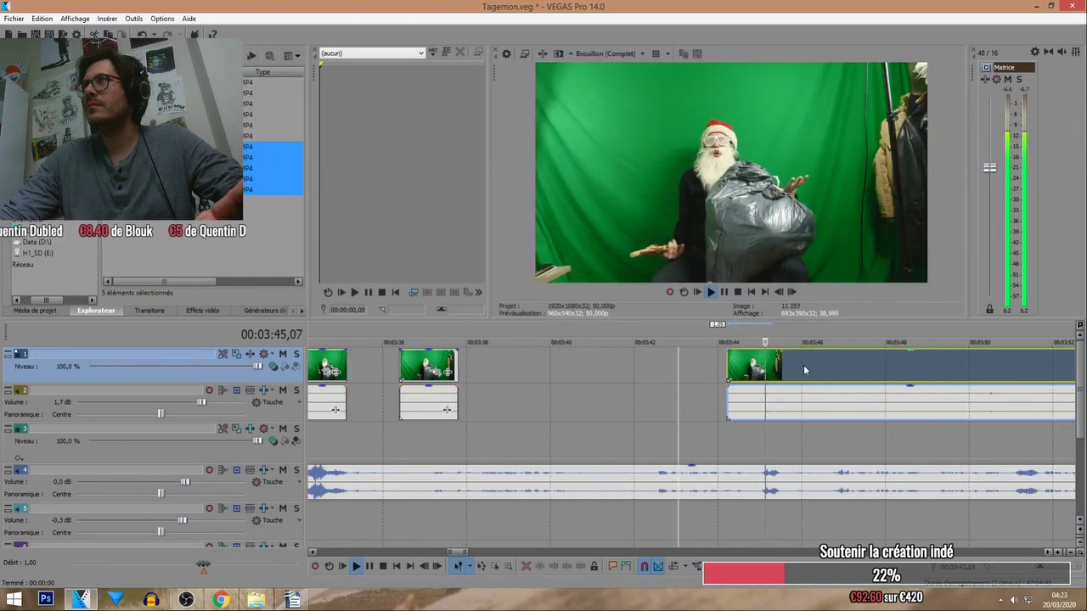
key(s)
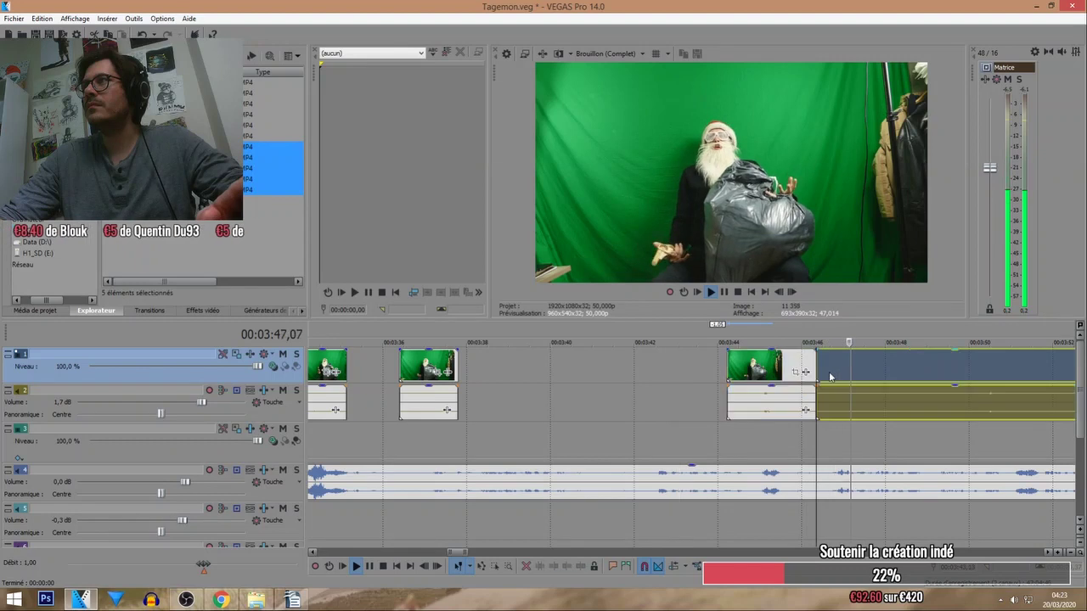
drag(838, 376, 932, 369)
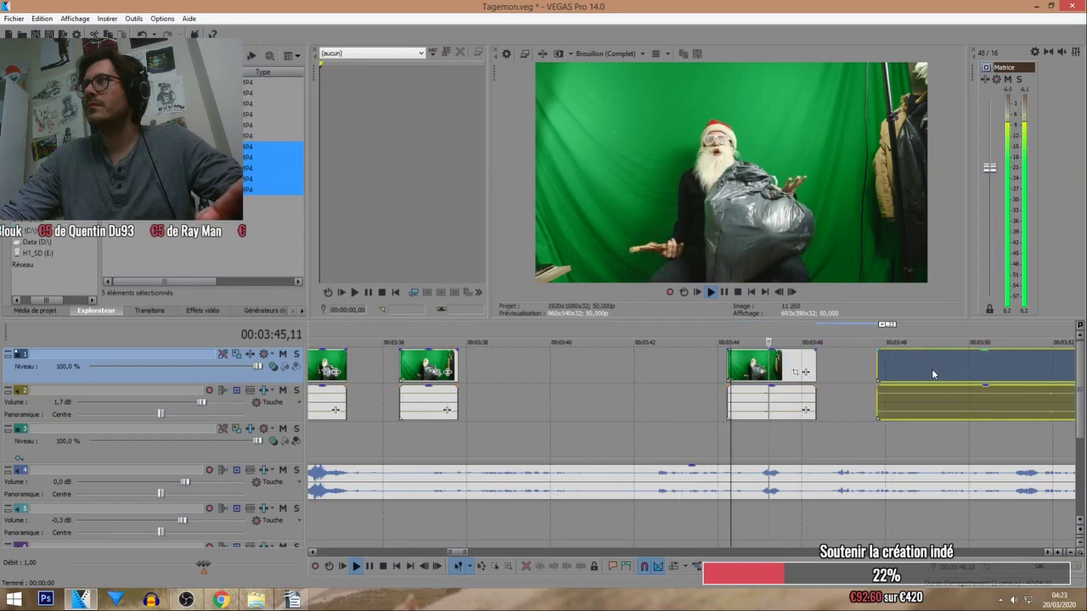
scroll(931, 368, down, 3)
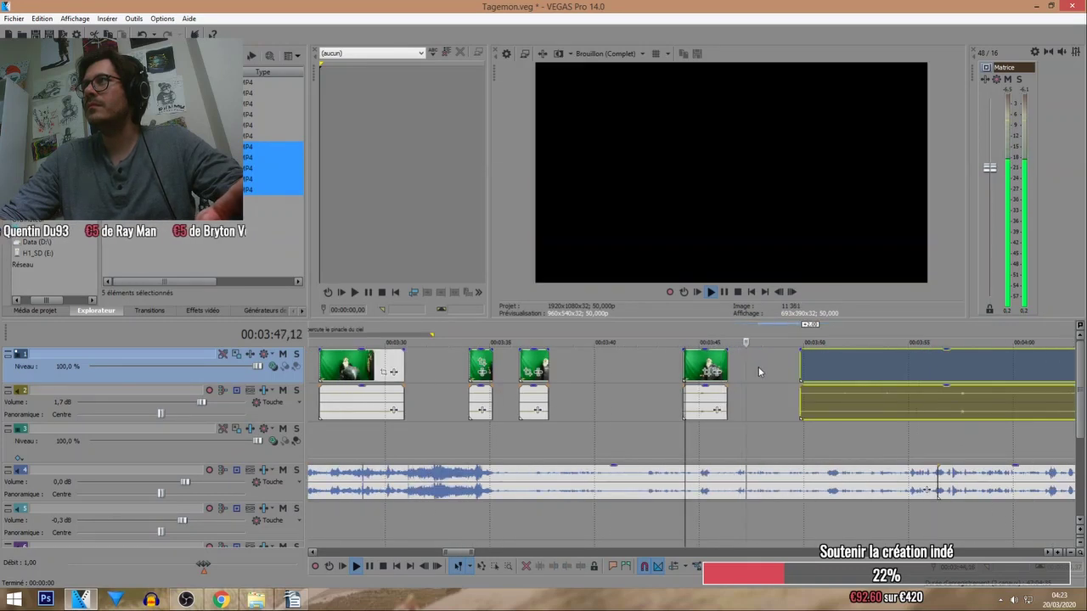
click(718, 366)
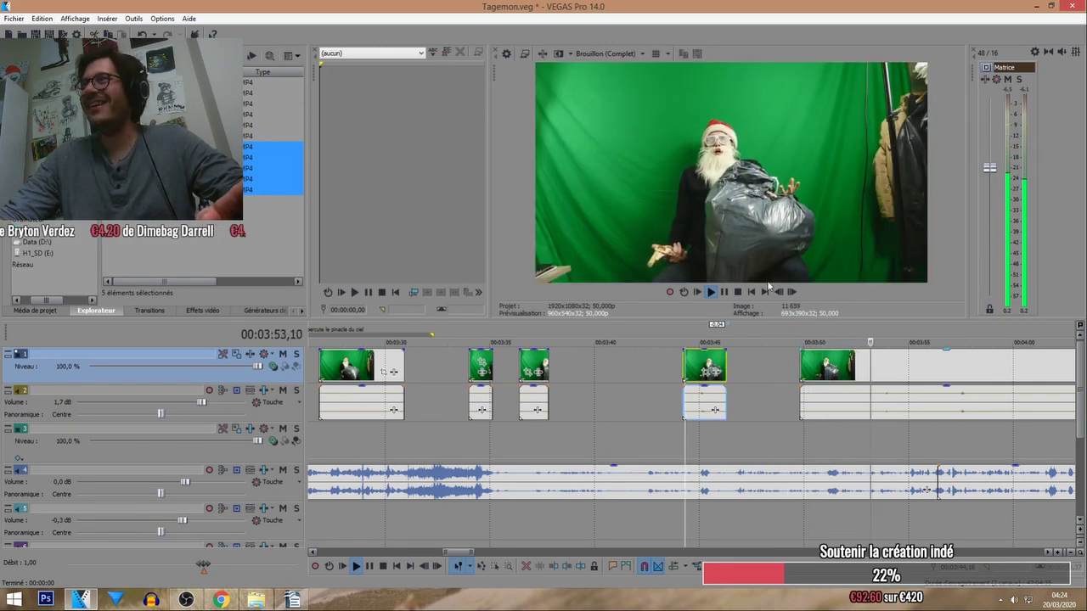
click(738, 292)
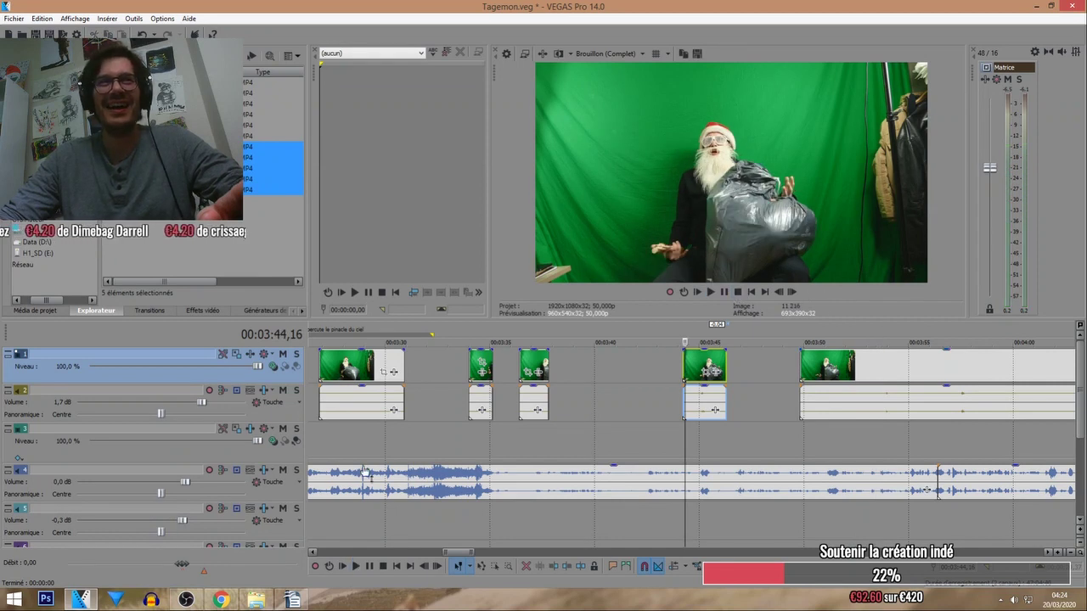
Move the last Santa clip earlier, closer to the previous piece, and play from its start.
click(186, 601)
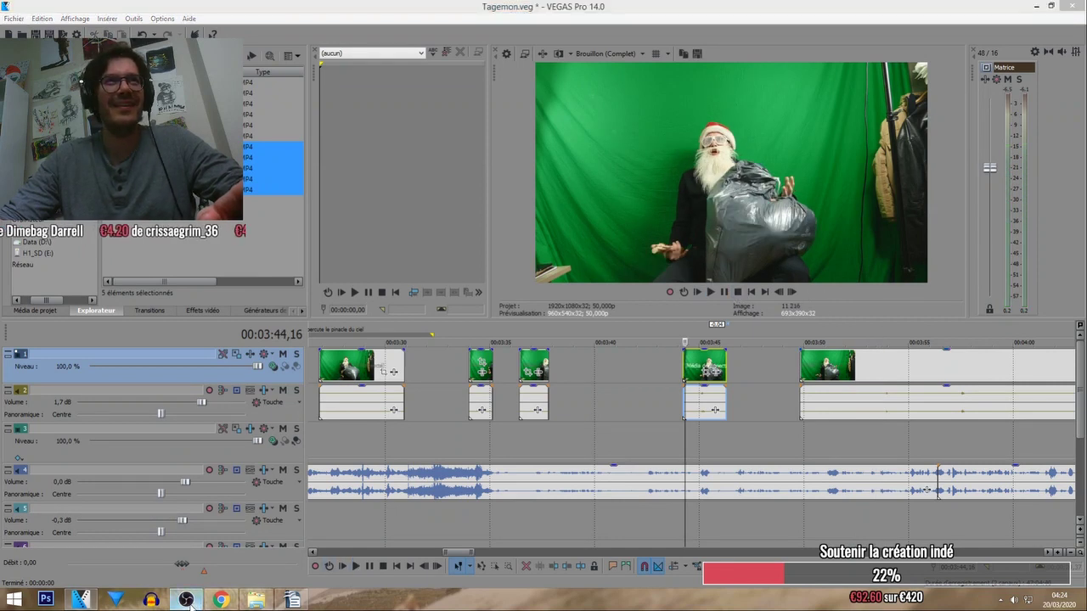
click(873, 373)
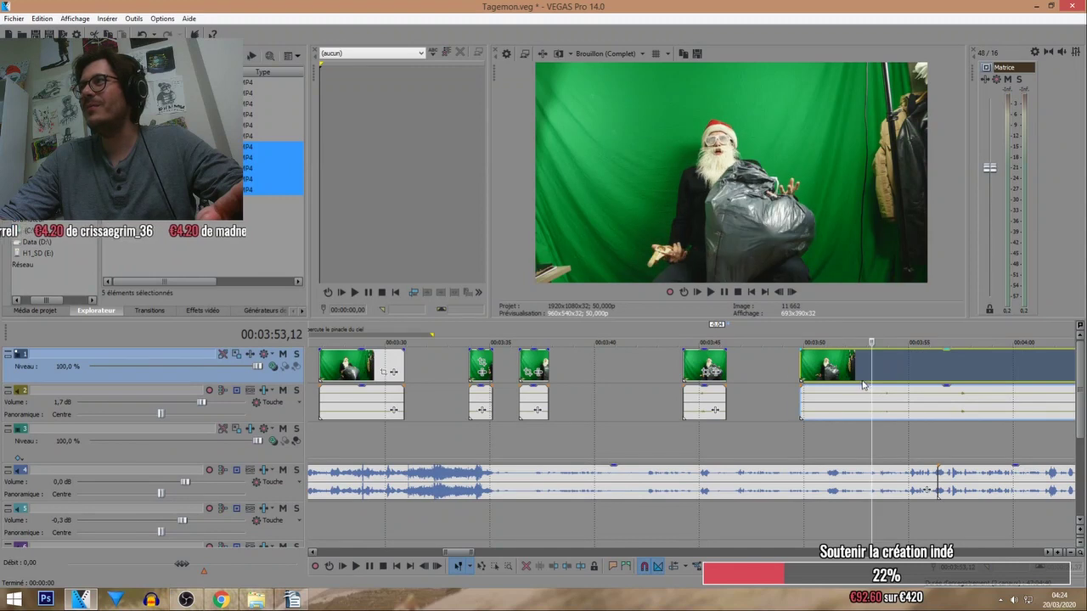
drag(872, 373, 821, 384)
click(822, 335)
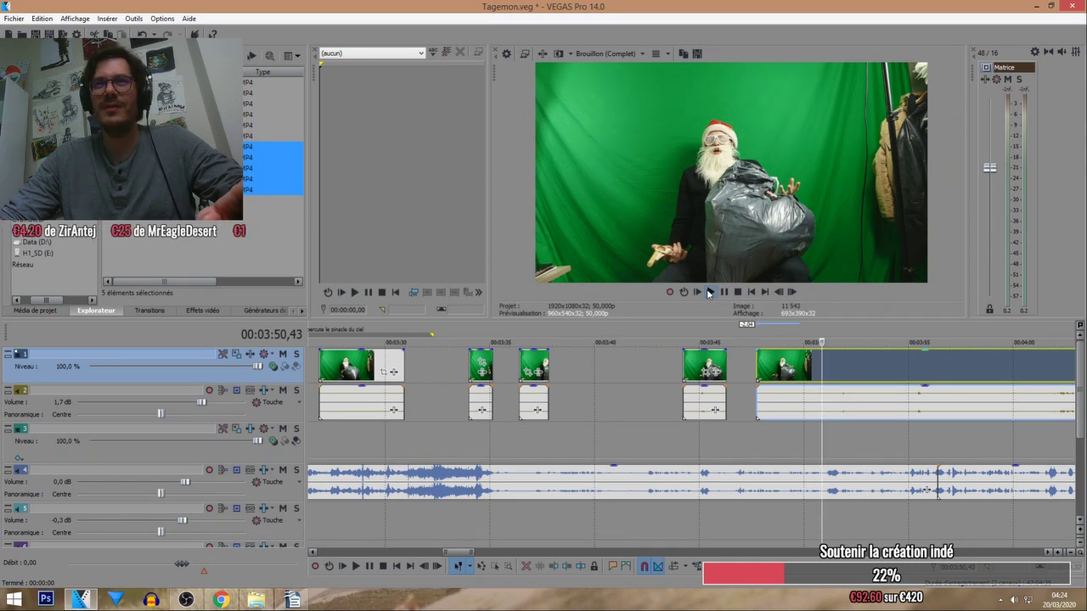
click(710, 292)
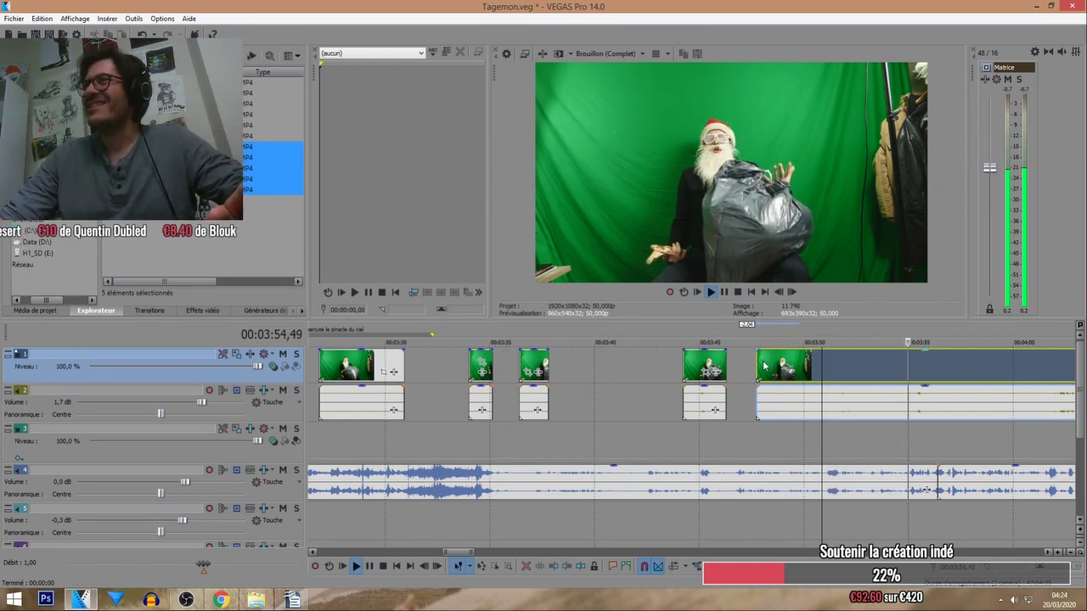
Shift the clip later, split it near 3:52, and push the remainder to about 4:01.
drag(766, 365, 825, 375)
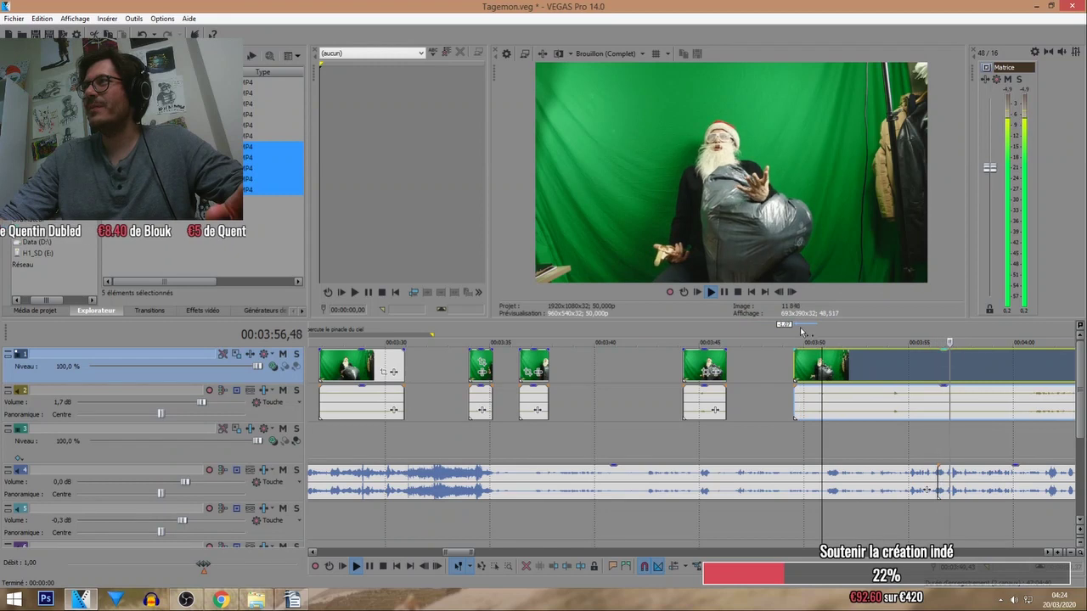
scroll(826, 376, up, 4)
drag(761, 382, 828, 340)
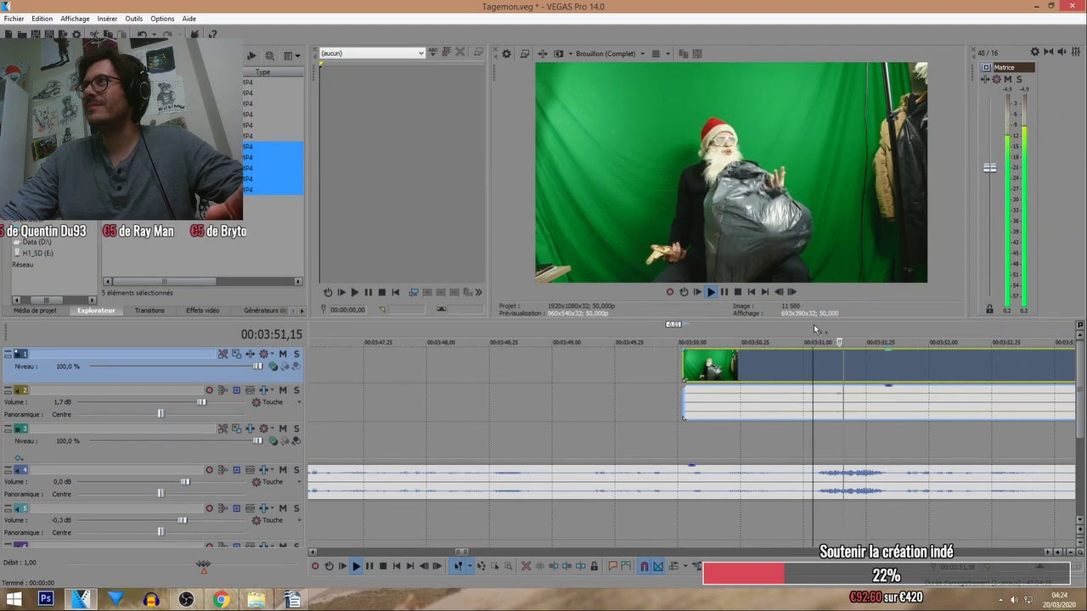
scroll(708, 318, down, 4)
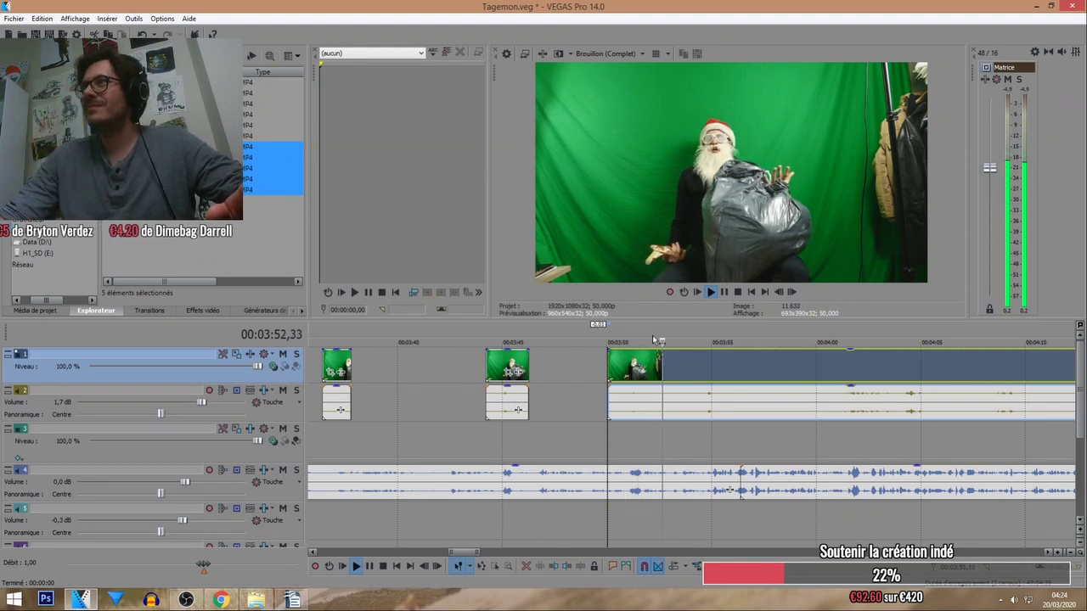
key(s)
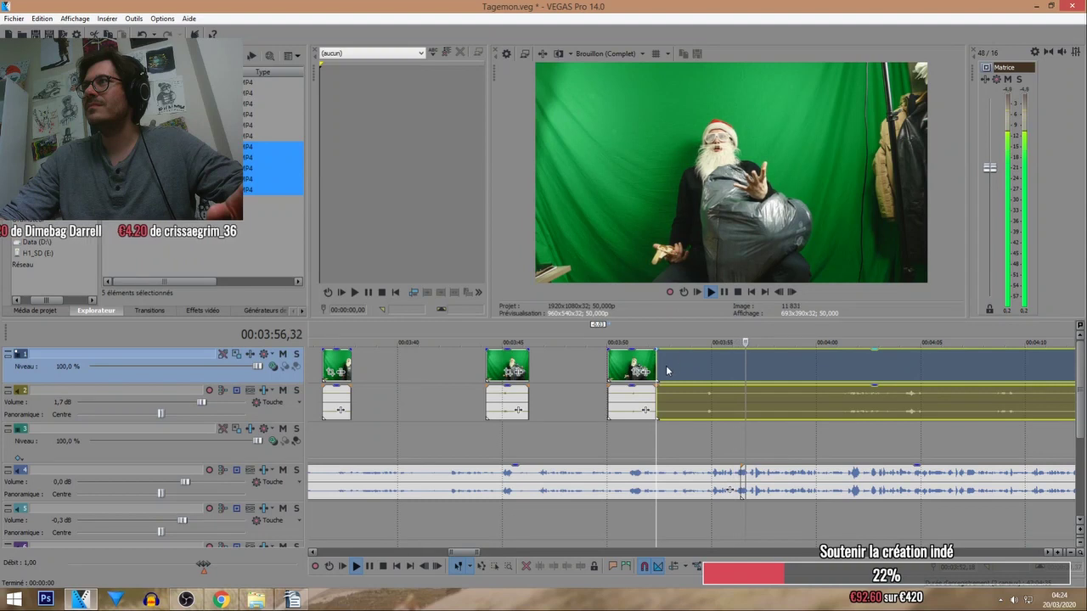
click(662, 365)
drag(662, 365, 856, 376)
click(712, 331)
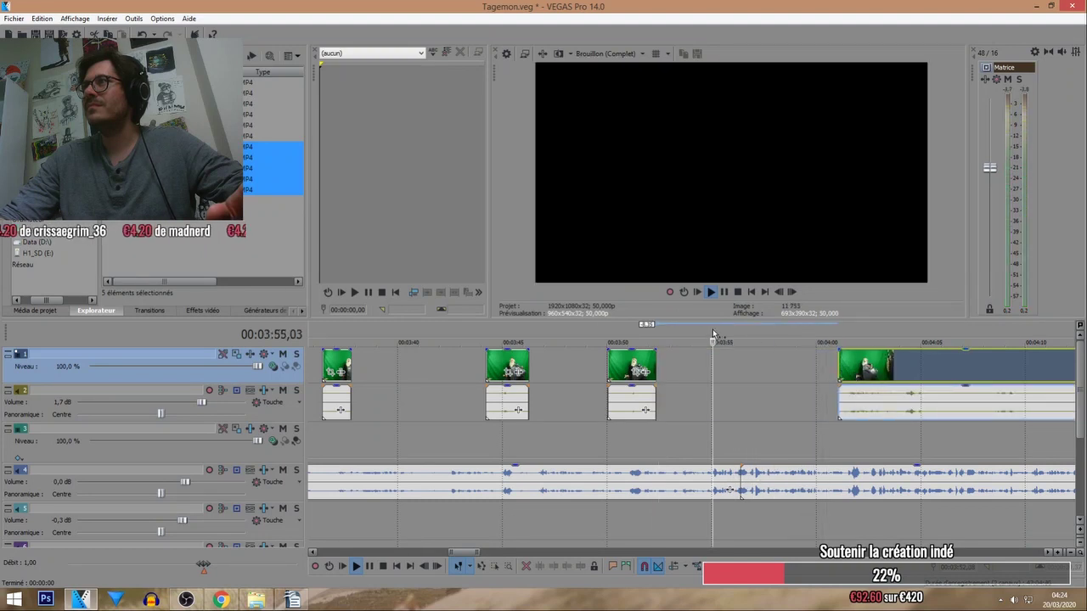
scroll(748, 442, up, 2)
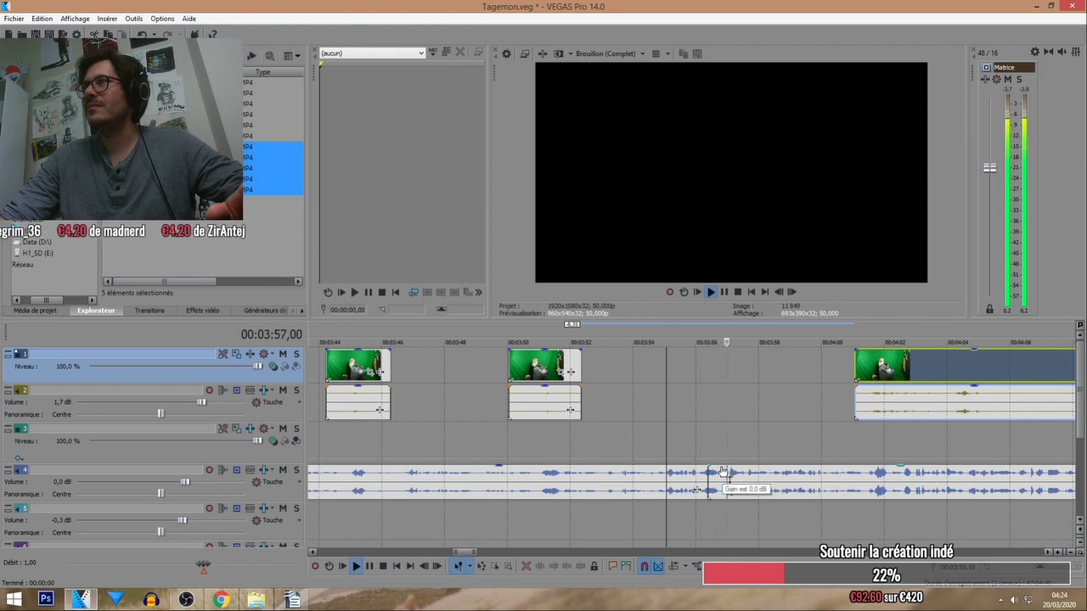
Split track 4's music near 3:56 and select its left part.
click(721, 472)
key(s)
scroll(709, 479, up, 5)
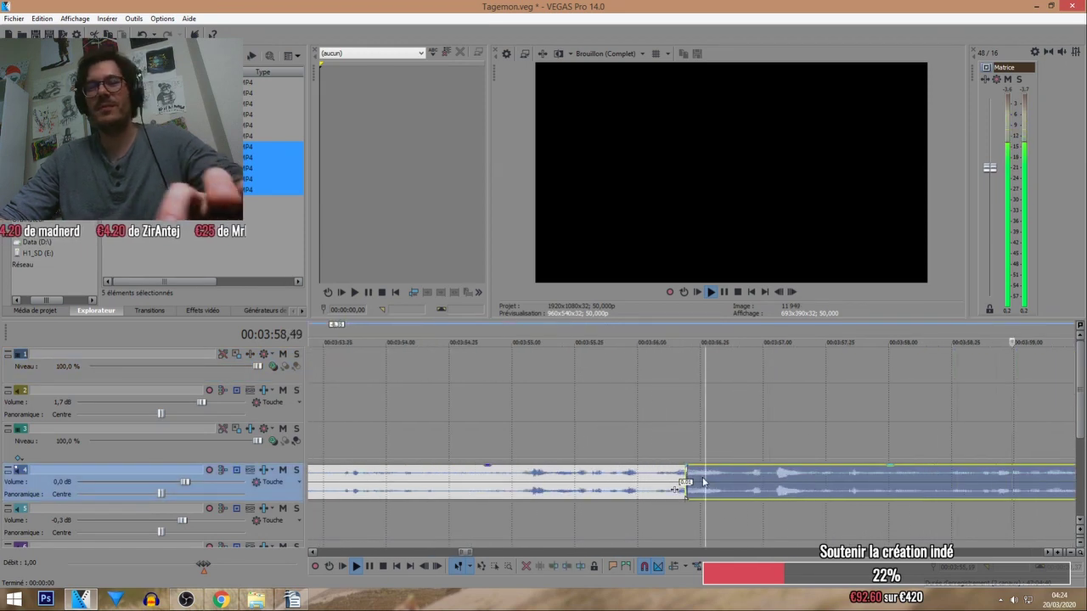
scroll(704, 482, down, 3)
click(667, 489)
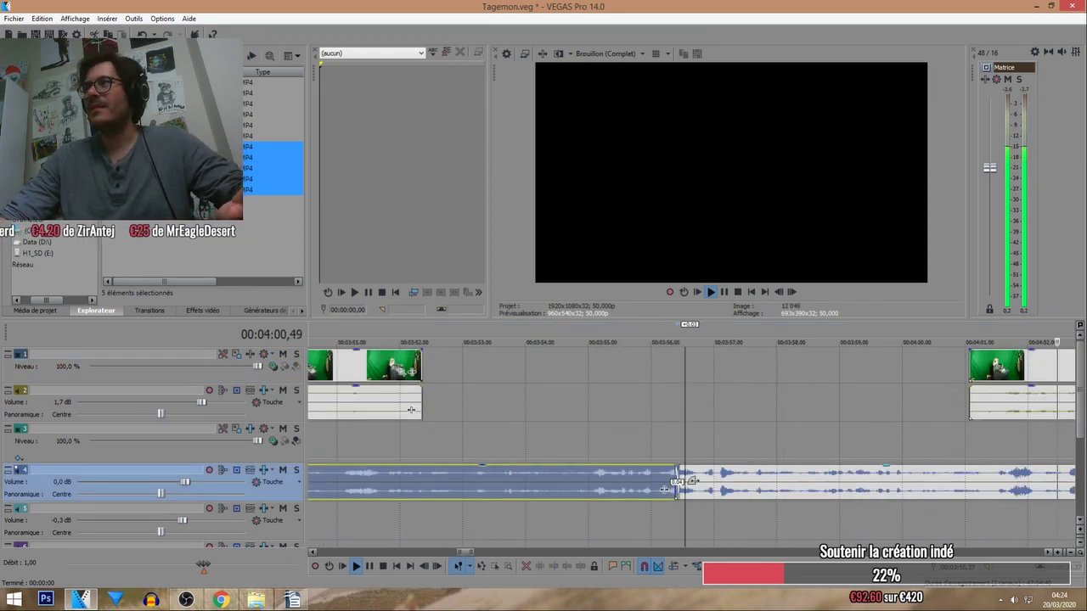
scroll(666, 489, down, 2)
scroll(782, 374, down, 2)
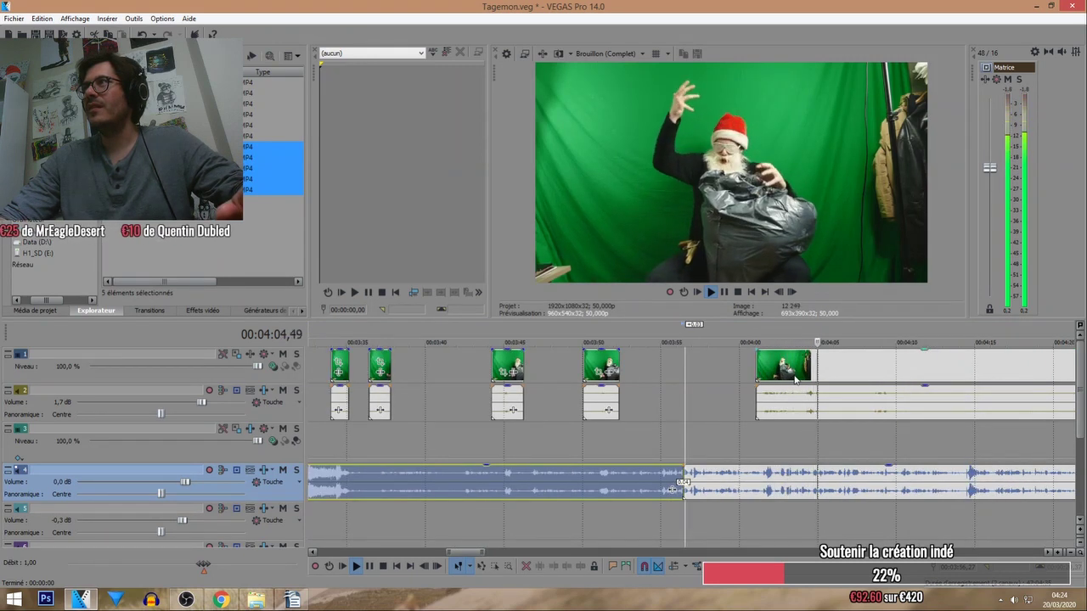
Nudge the Santa clip slightly earlier so it starts near 4:00.
drag(782, 375, 743, 334)
click(744, 348)
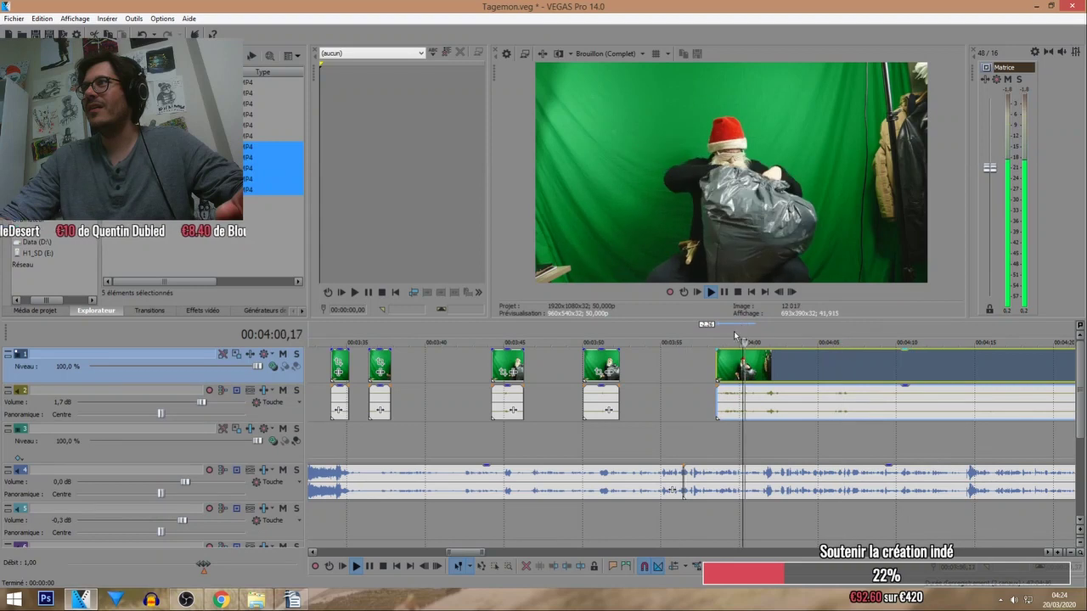
scroll(746, 353, up, 2)
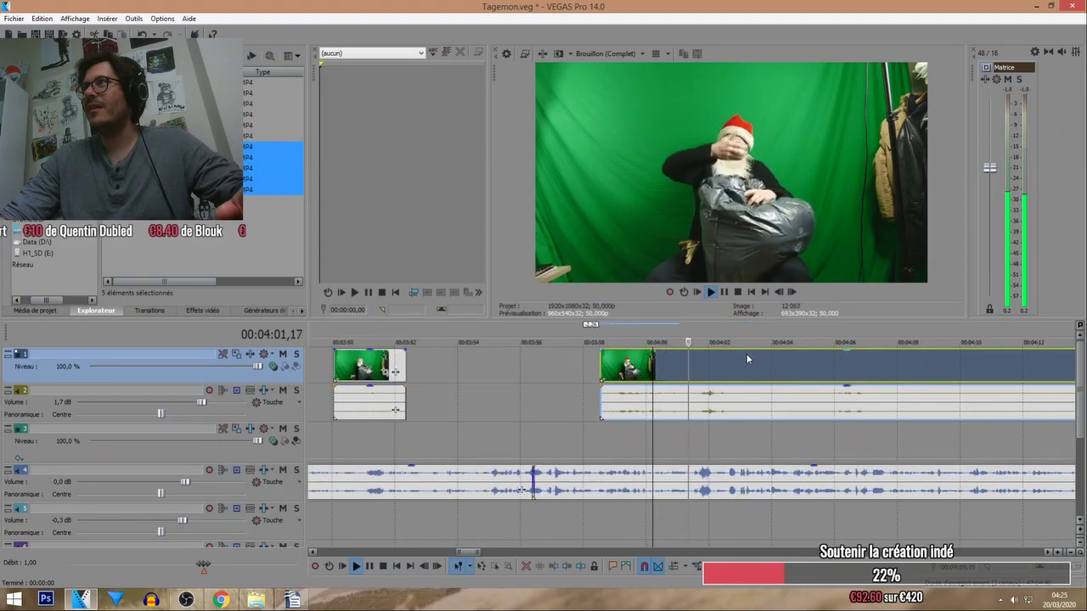
drag(729, 367, 714, 368)
click(685, 366)
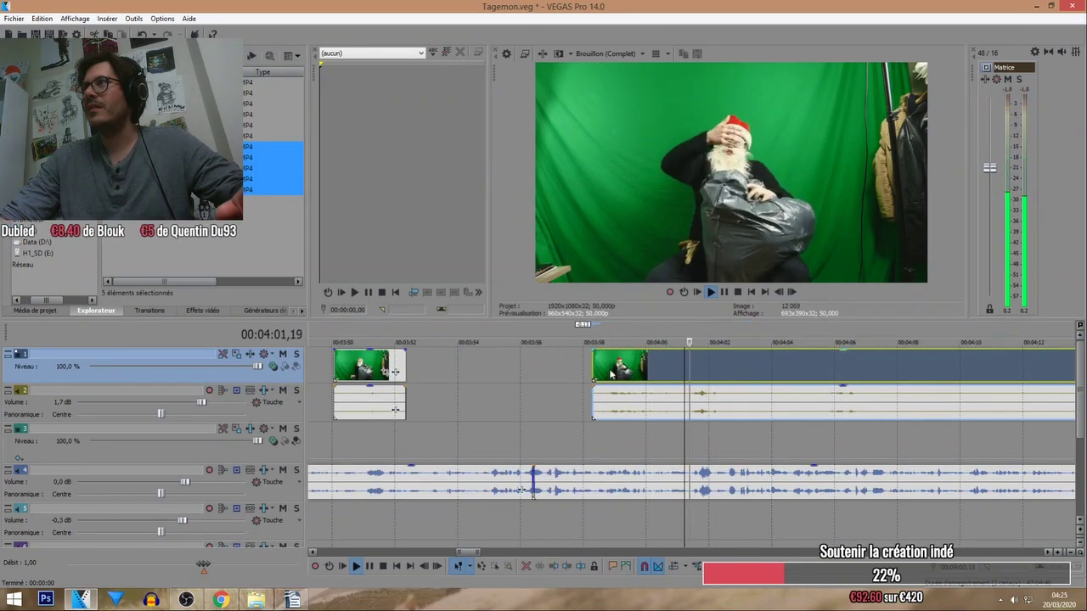
Mute track 2, the Santa clips' audio, and move the second Santa clip later.
click(283, 390)
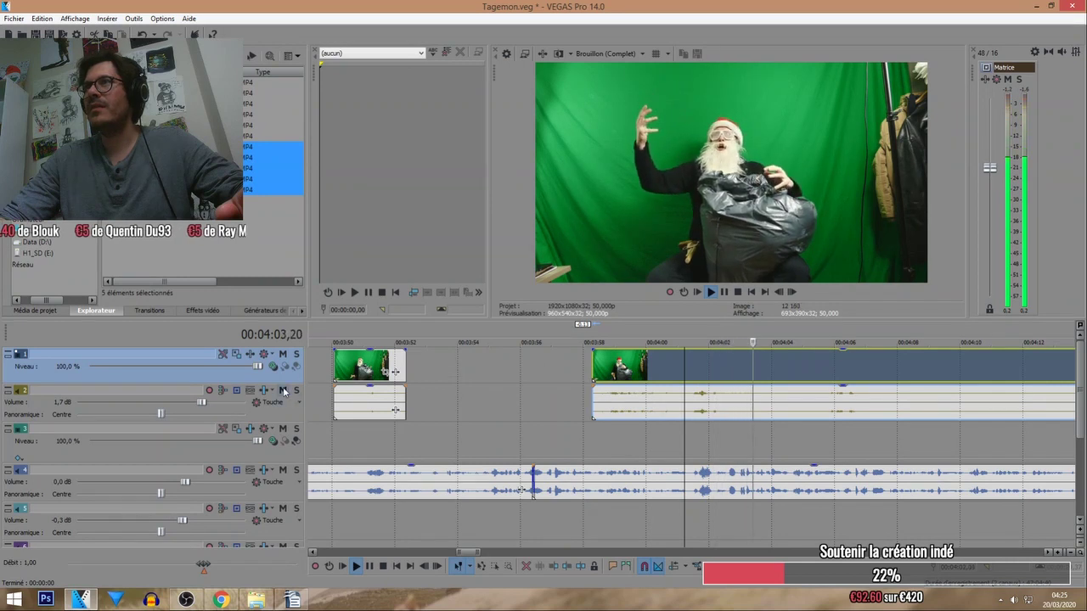
click(680, 327)
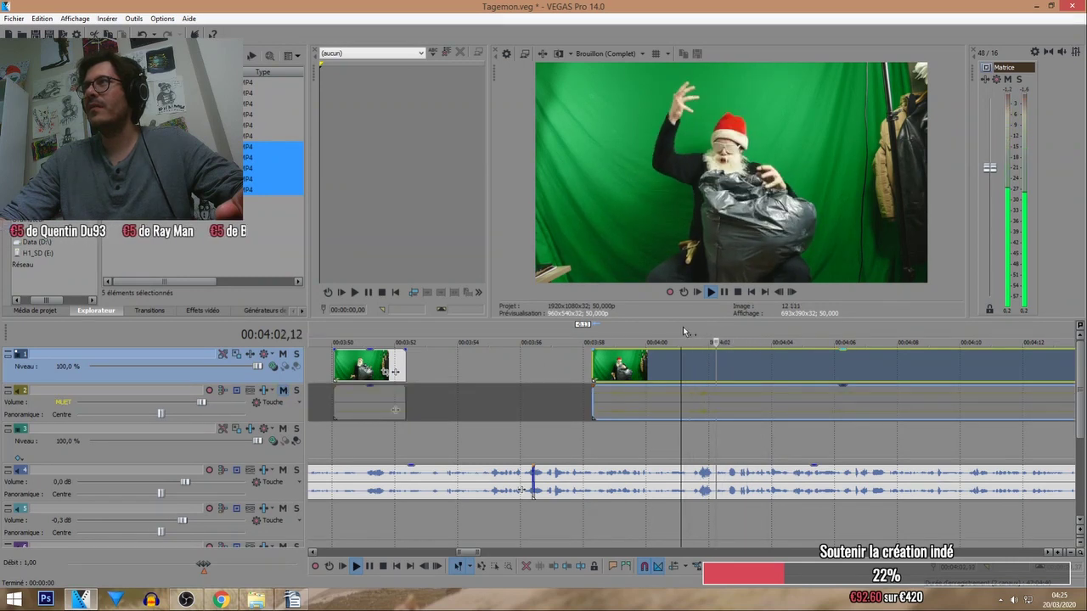
click(671, 333)
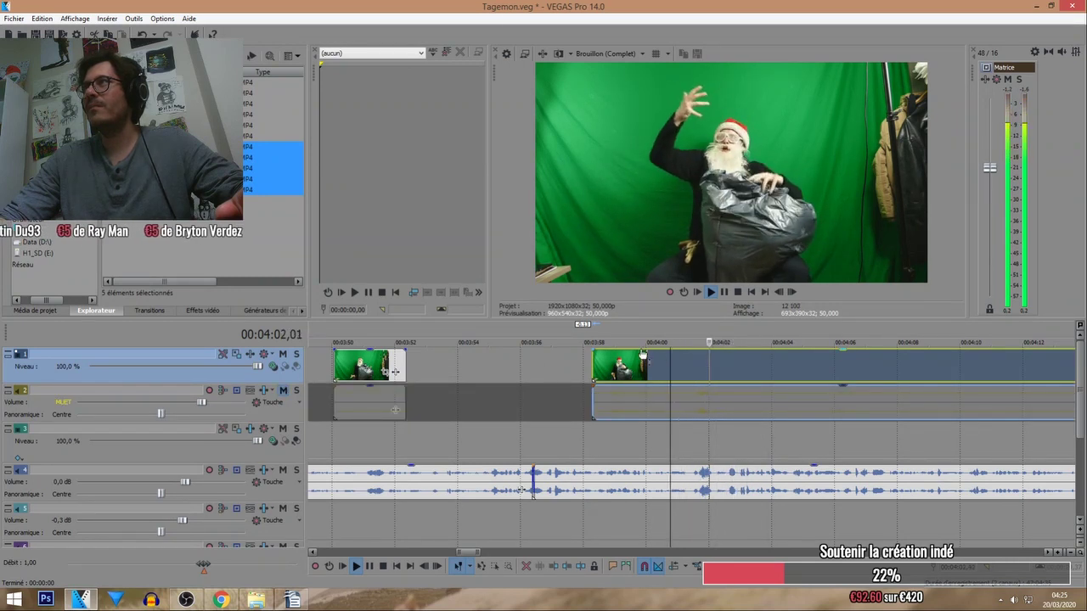
click(630, 333)
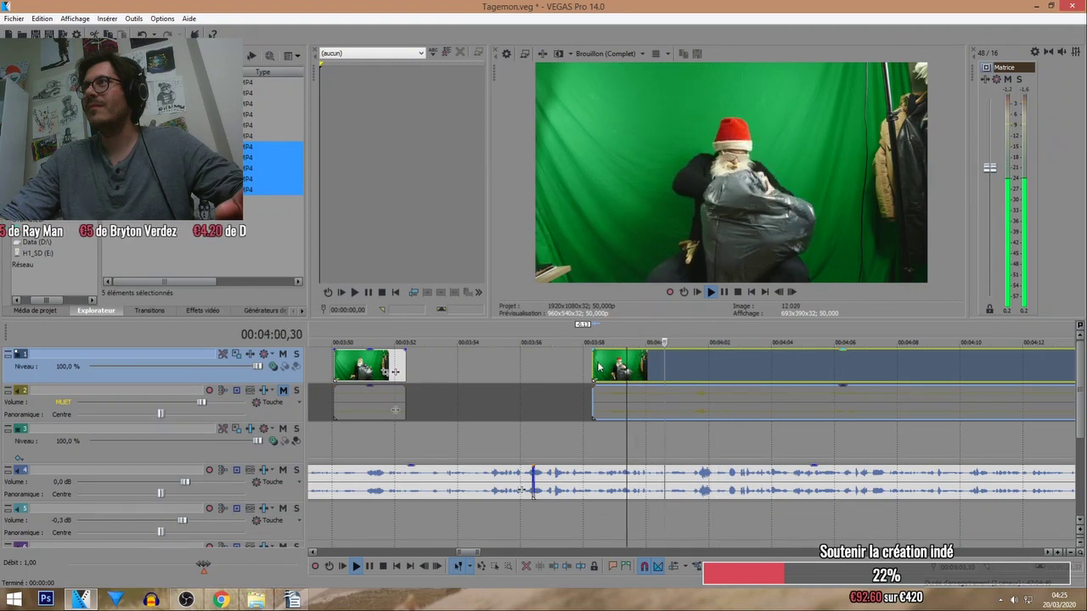
drag(684, 369, 760, 370)
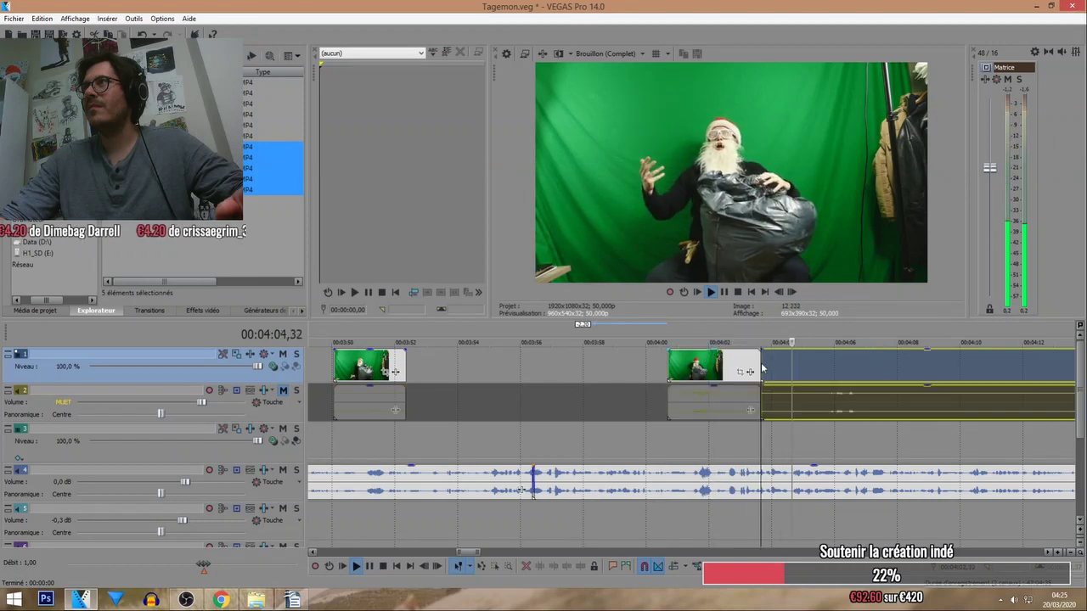
scroll(748, 365, down, 3)
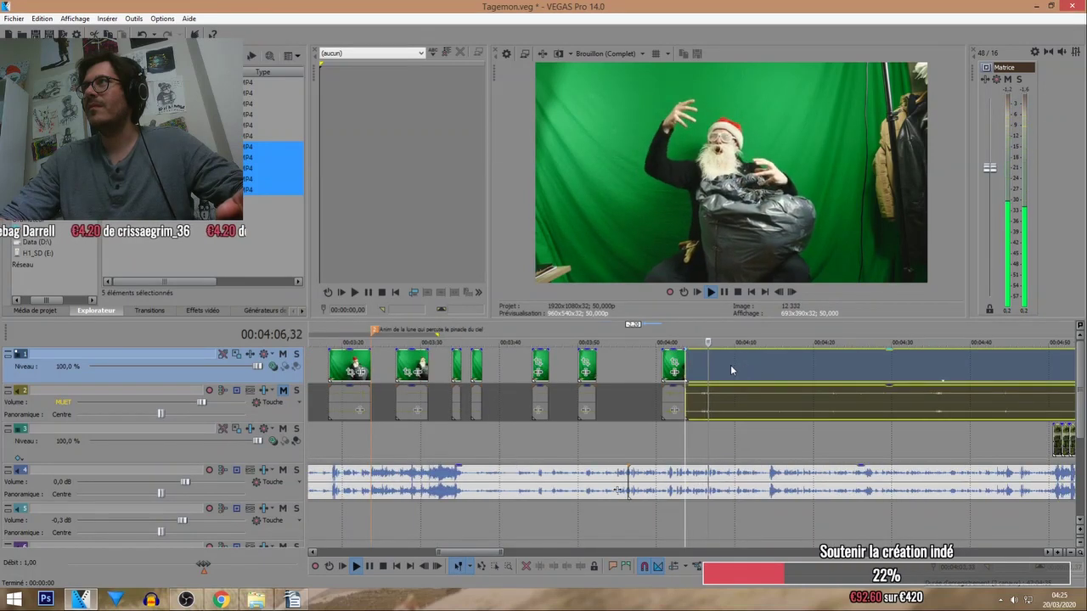
Unmute track 2, the Santa clips' audio, and replay from about 4:05.
click(284, 392)
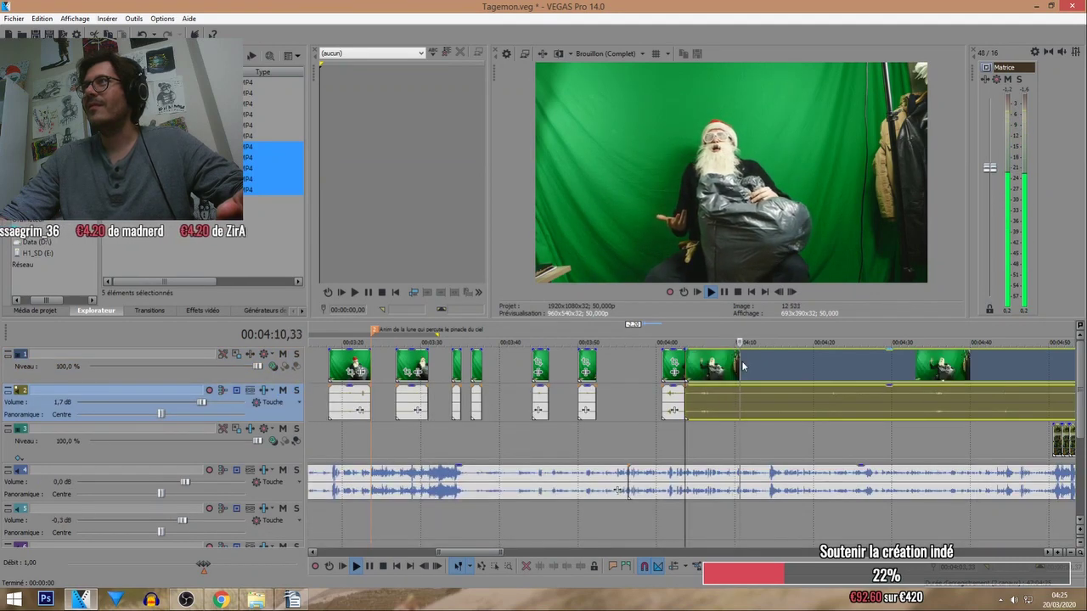
click(742, 366)
click(702, 340)
scroll(708, 362, up, 2)
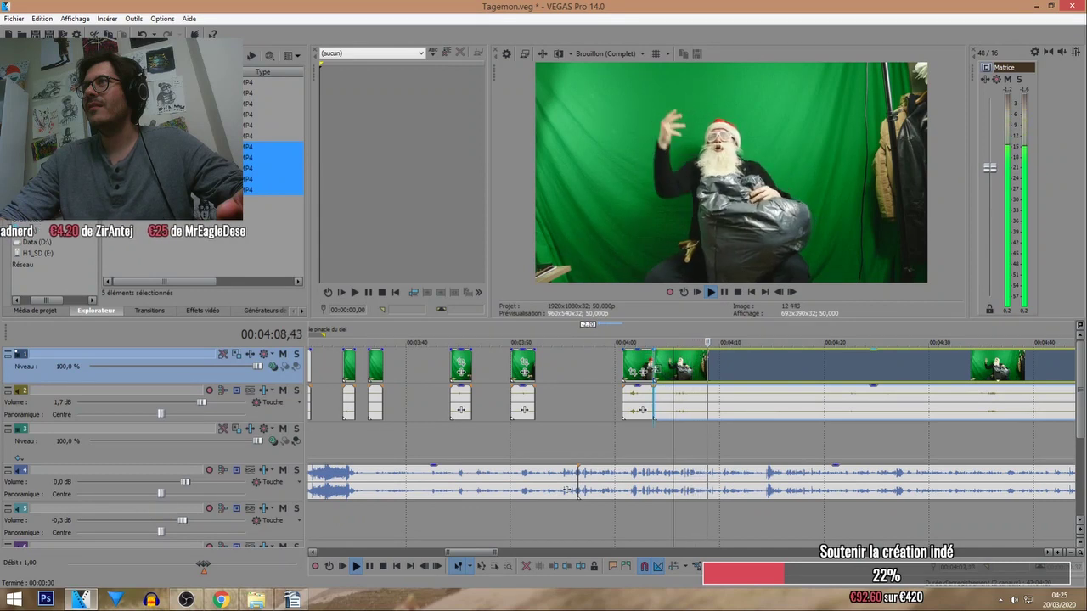
Push the long Santa clip later in small moves, leaving a gap after the previous piece.
drag(705, 361, 723, 363)
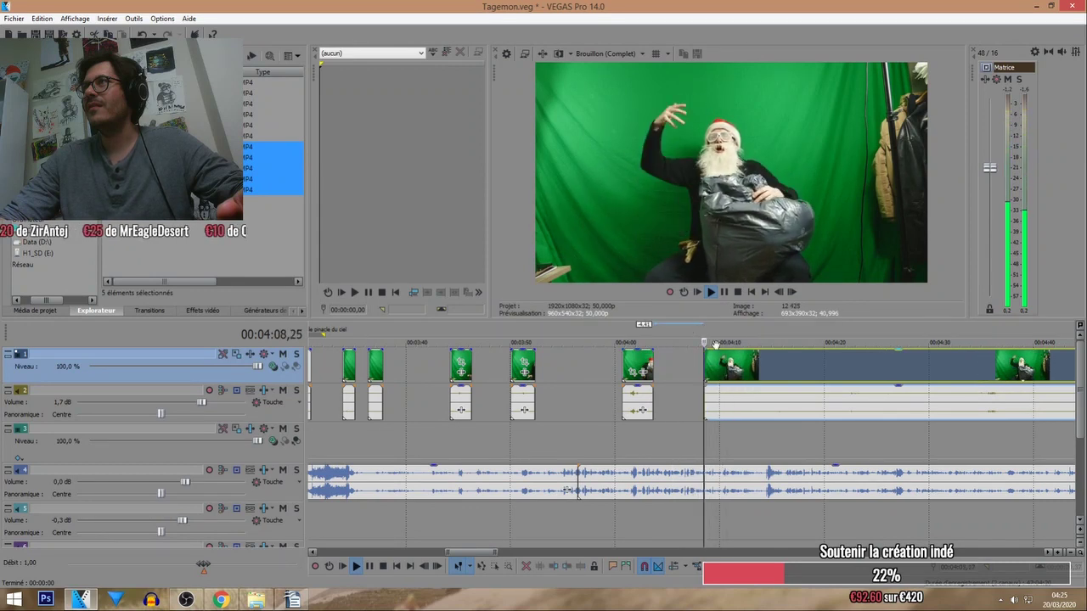
click(706, 363)
drag(739, 366, 756, 365)
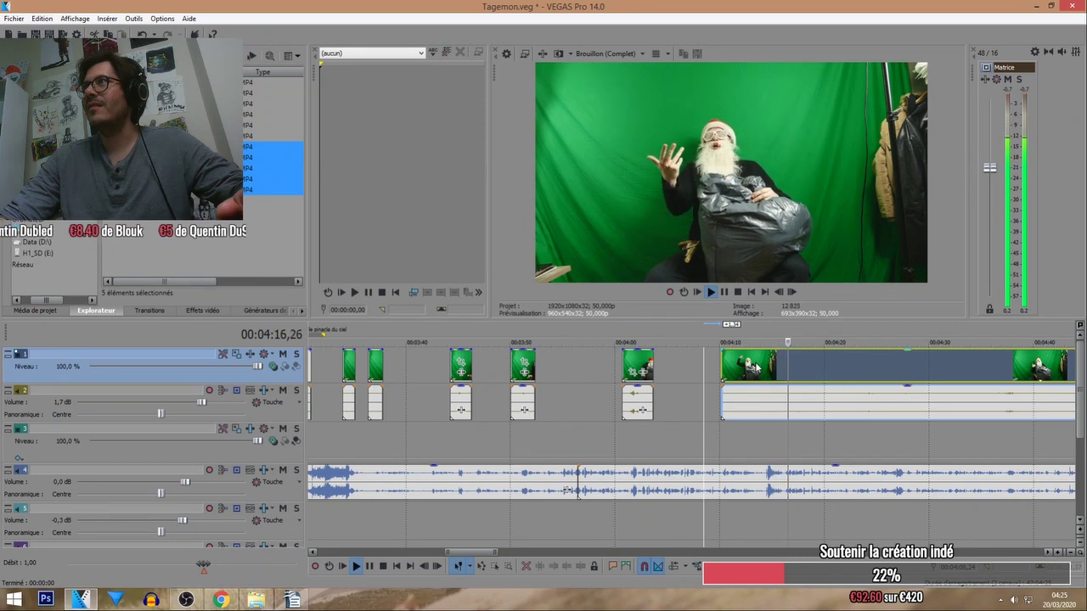
drag(754, 367, 765, 366)
click(765, 336)
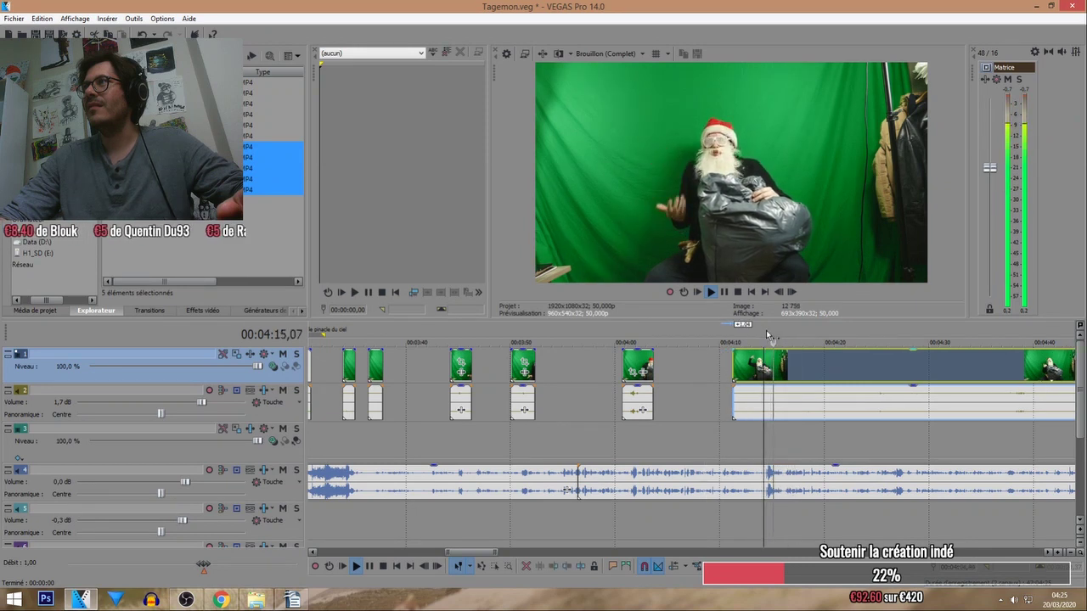
scroll(766, 332, up, 3)
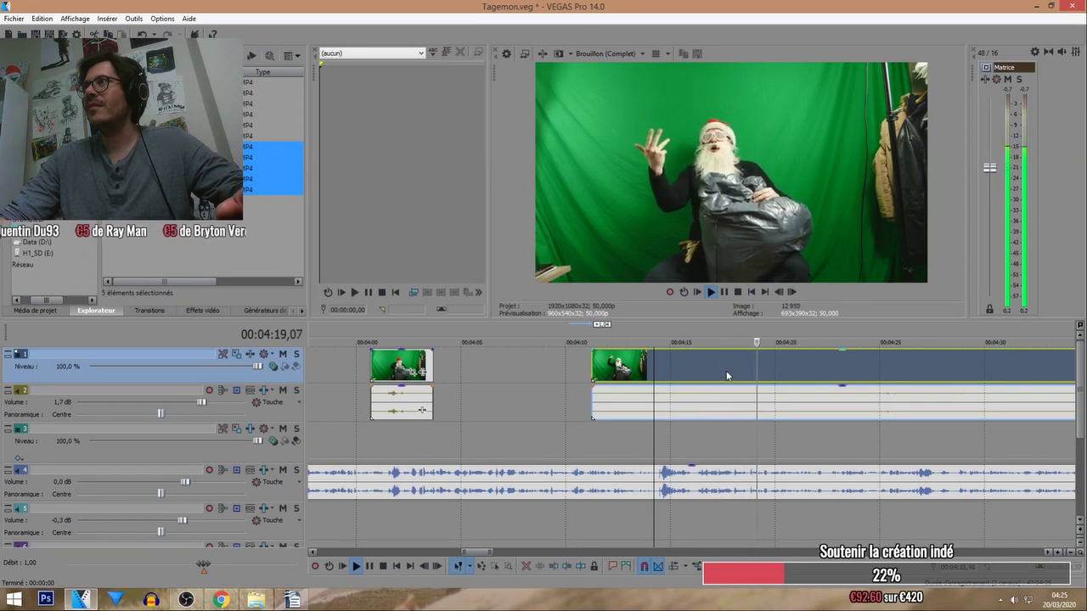
Pull the long Santa clip slightly earlier so it resumes around 4:10, then review it.
drag(727, 375, 696, 367)
click(670, 329)
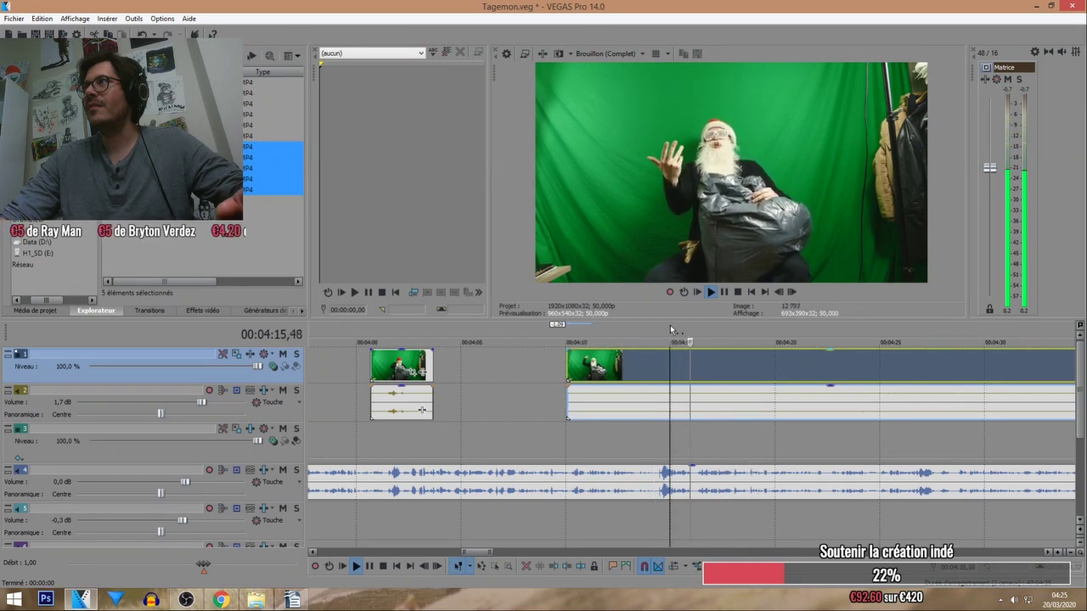
scroll(690, 359, up, 3)
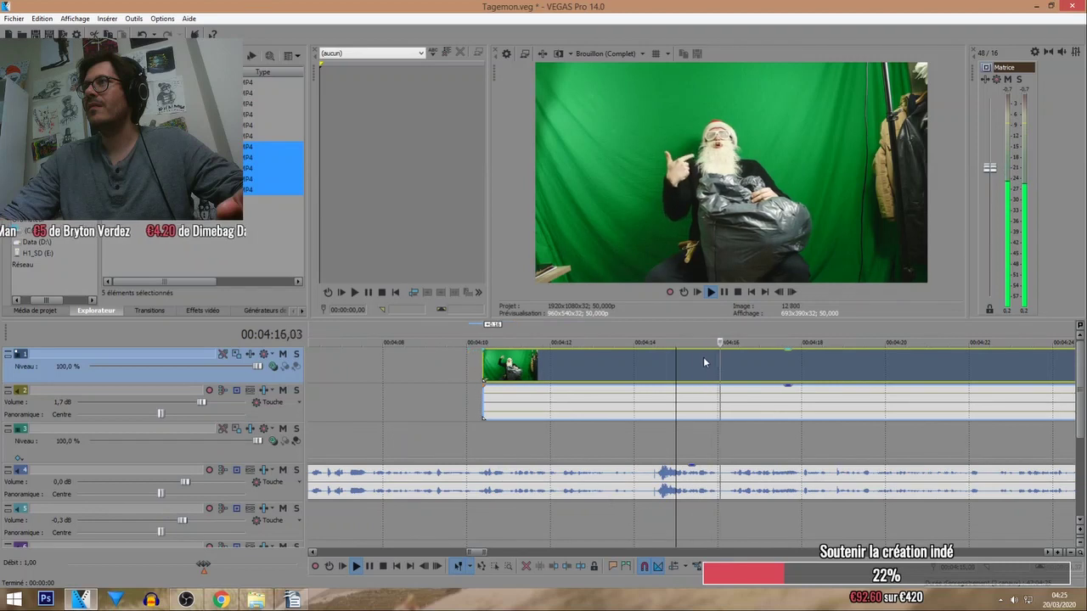
click(685, 330)
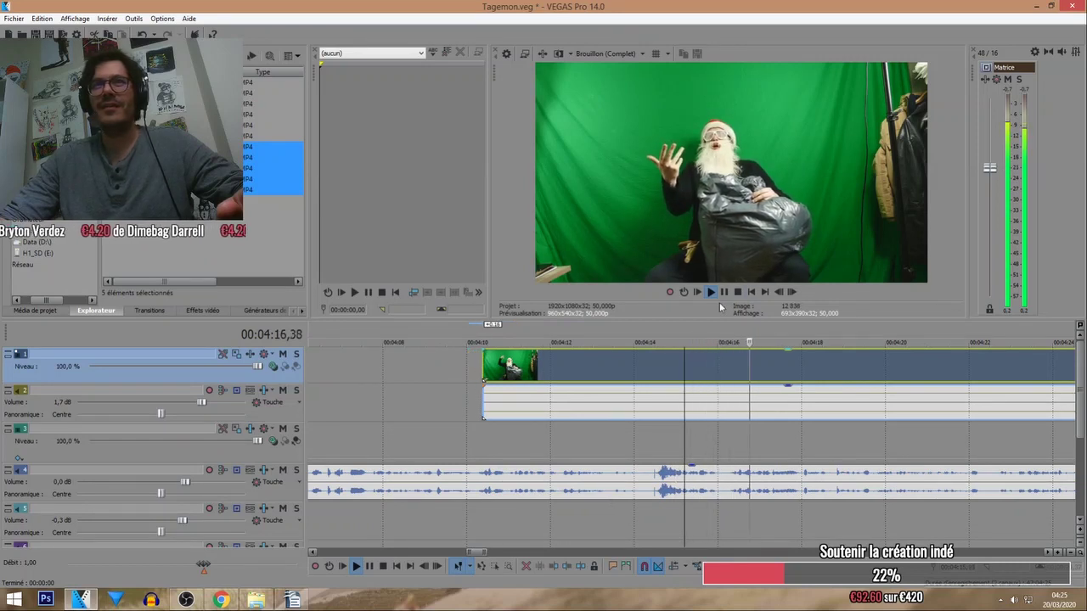
click(738, 292)
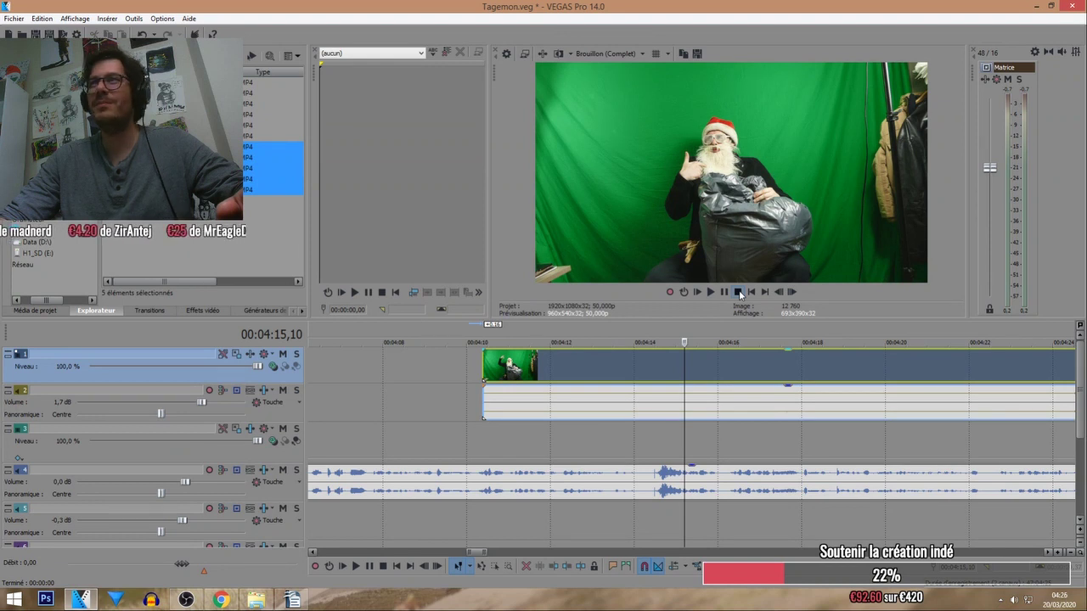
click(641, 360)
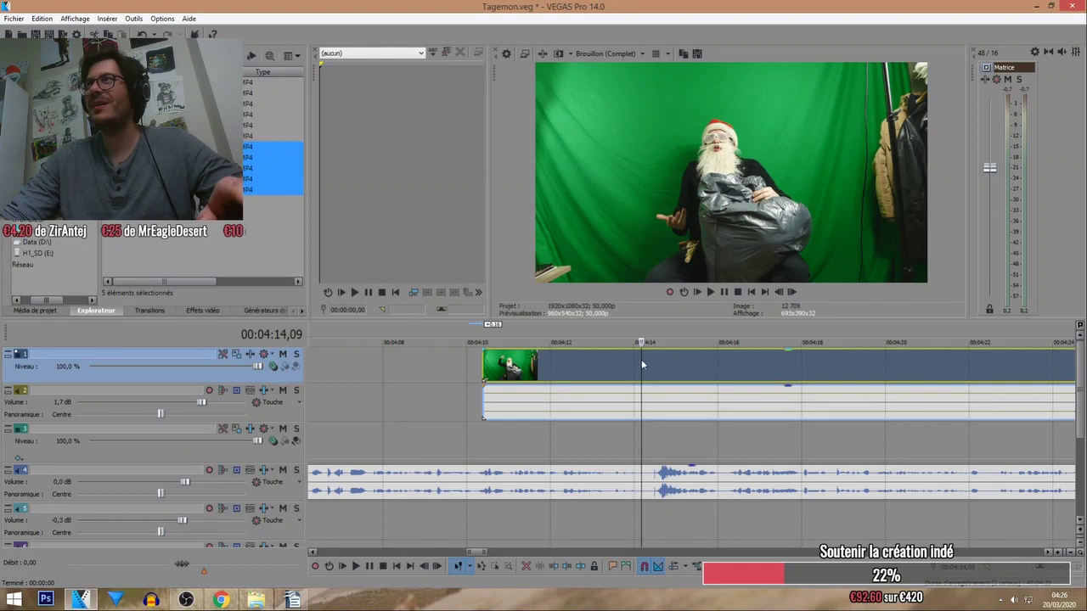
click(501, 364)
drag(501, 363, 533, 373)
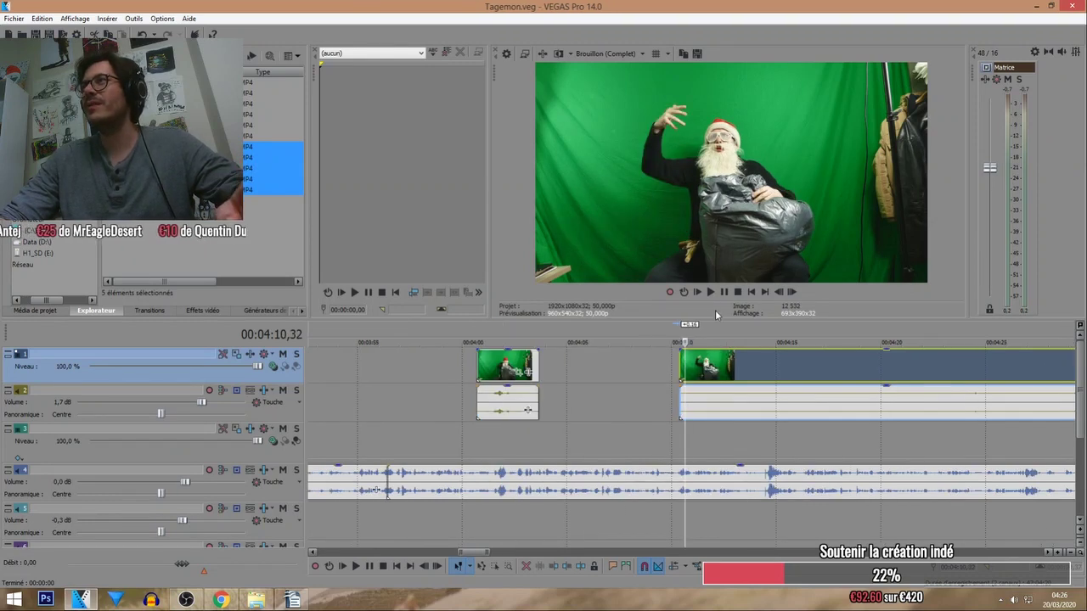